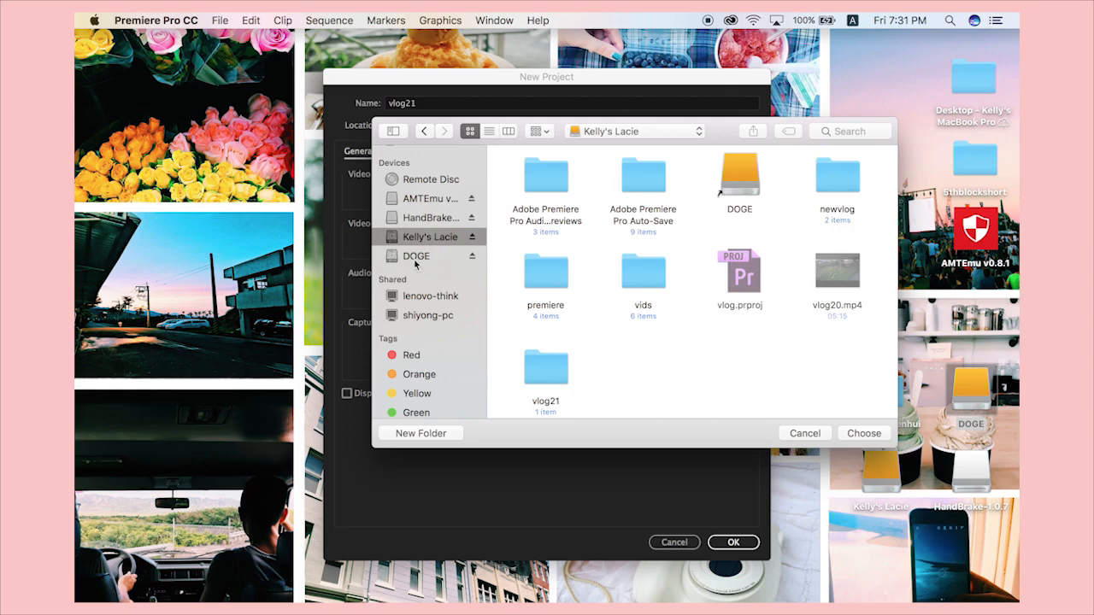
# Set the project location to the Lacie drive, check the scratch disks, and create the vlog21 project.
pyautogui.click(414, 256)
pyautogui.click(432, 239)
pyautogui.click(866, 435)
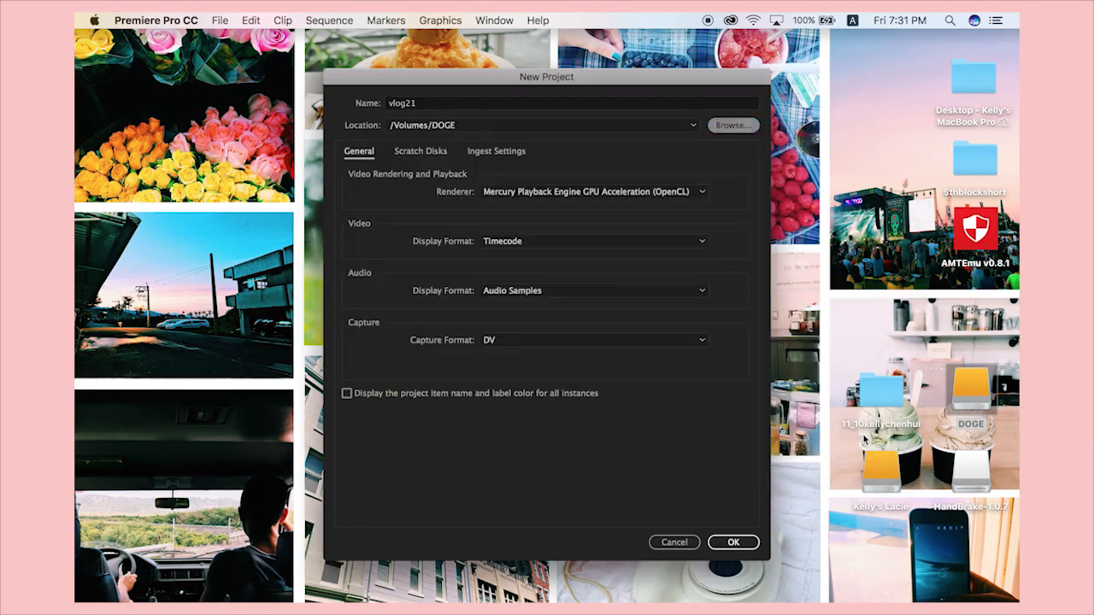
pyautogui.click(420, 150)
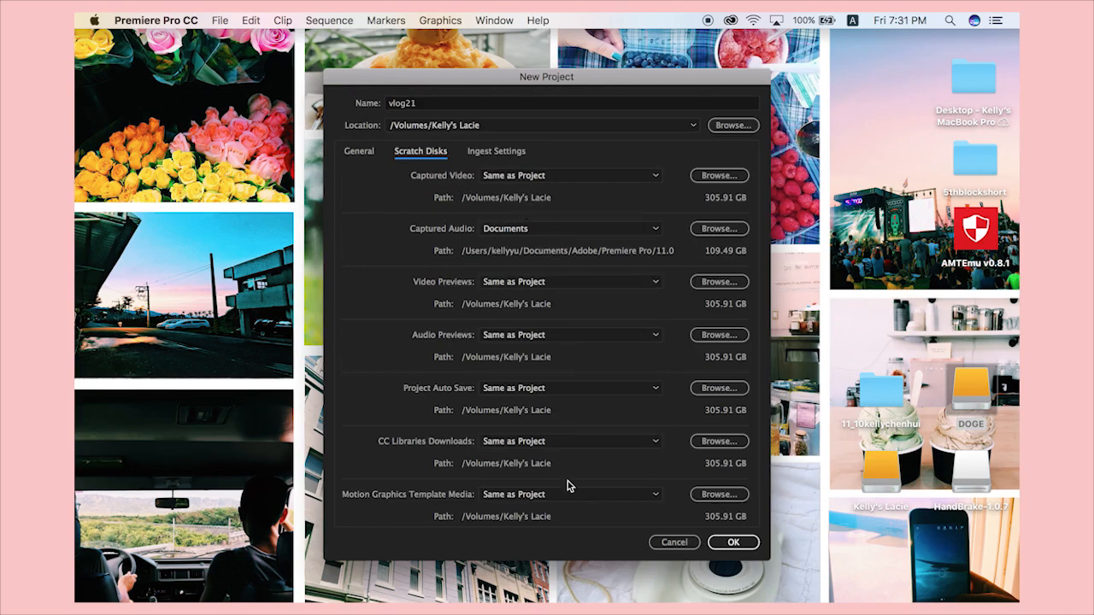
pyautogui.click(729, 542)
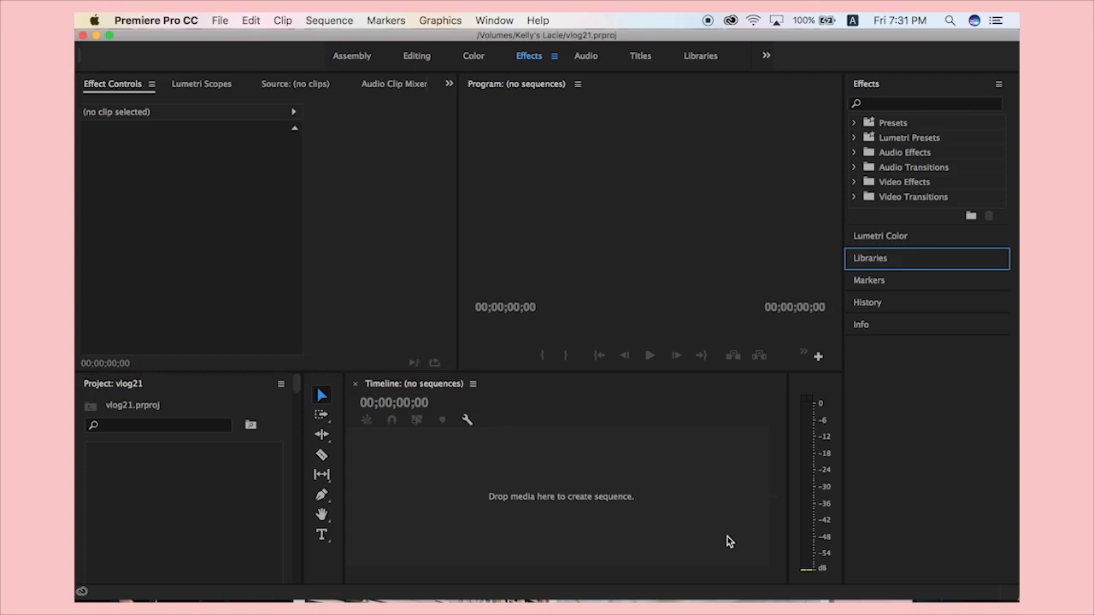
# Create a new sequence named Main using the DV-NTSC Standard 48kHz preset.
pyautogui.click(559, 515)
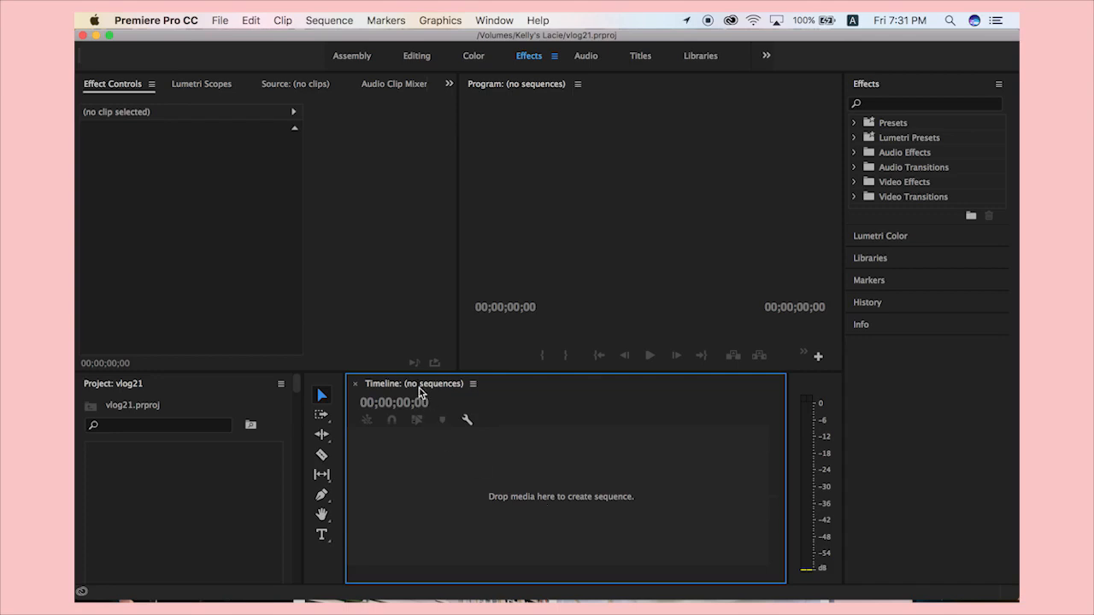
pyautogui.click(217, 19)
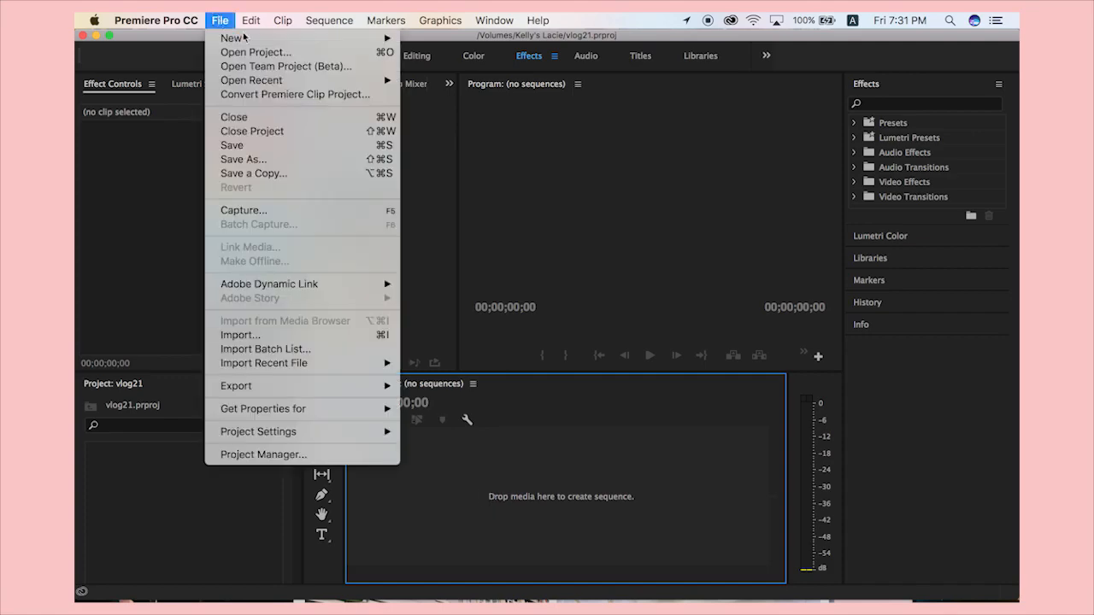
pyautogui.moveTo(224, 22)
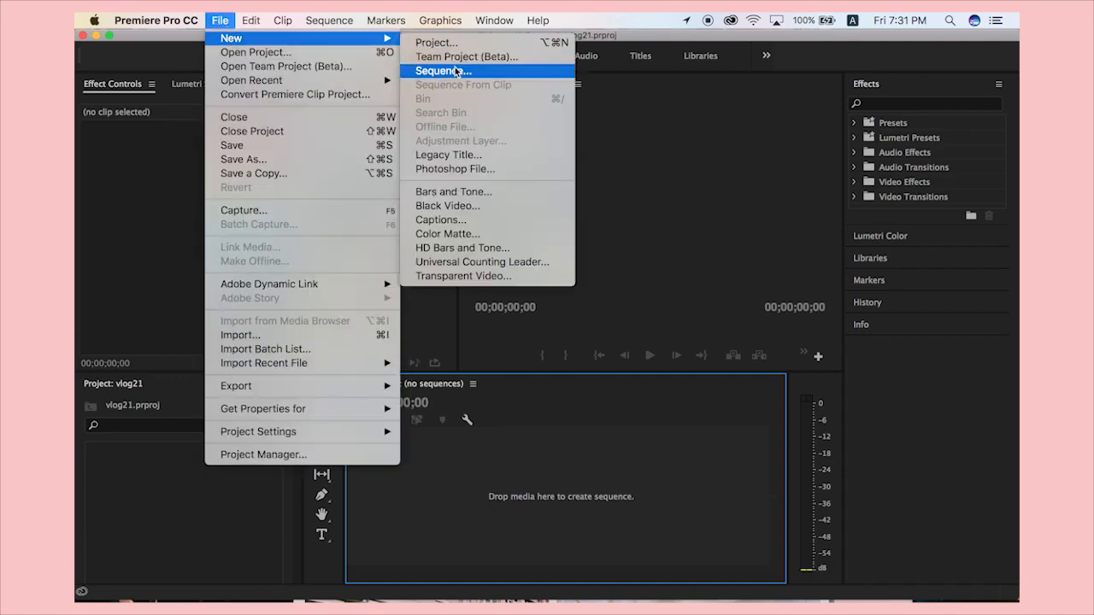
pyautogui.click(454, 71)
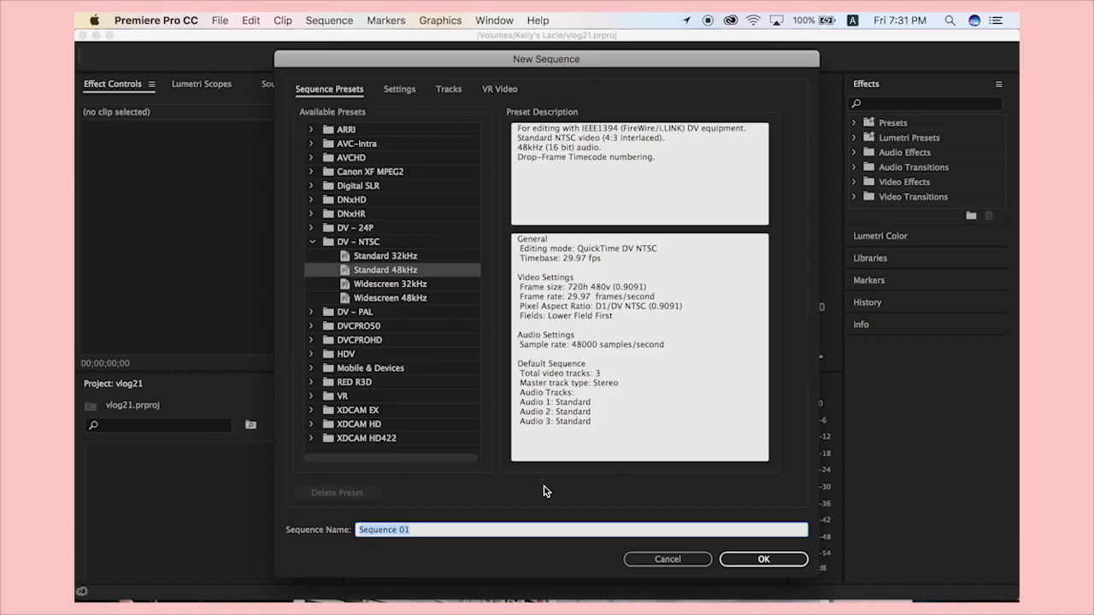
pyautogui.click(423, 530)
pyautogui.moveTo(416, 530); pyautogui.dragTo(357, 530)
pyautogui.press('BackSpace')
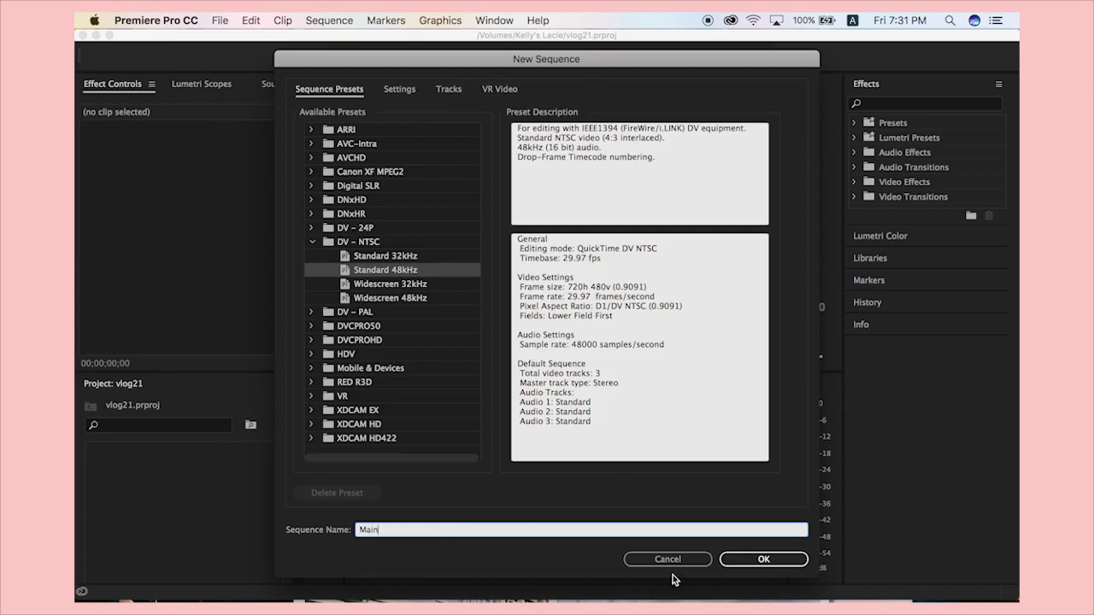
pyautogui.click(757, 560)
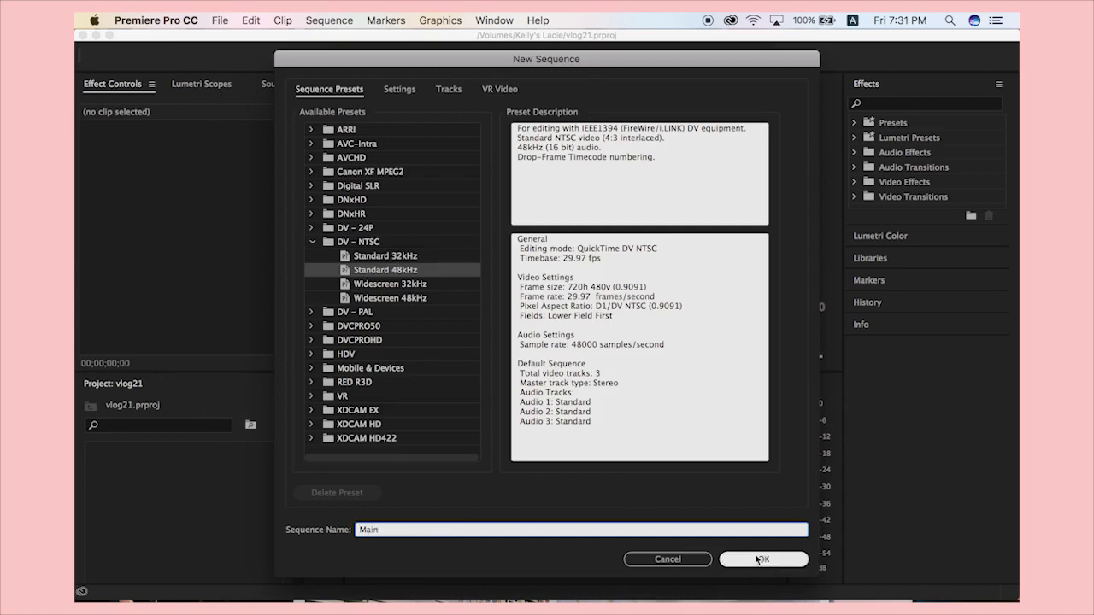
pyautogui.click(757, 559)
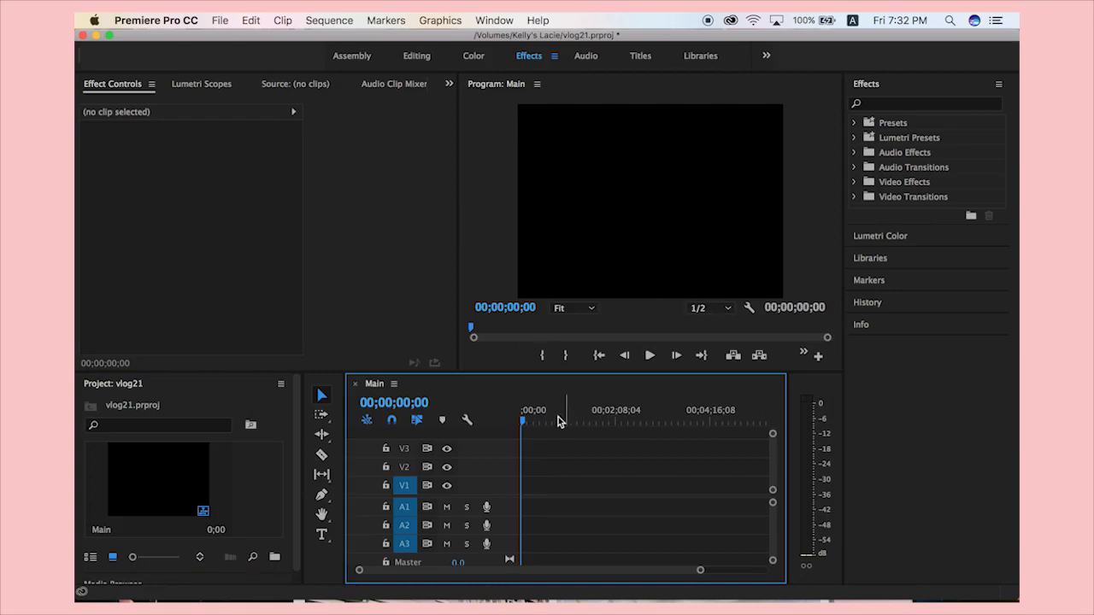
# Create another sequence named canon with the same DV-NTSC Standard 48kHz preset.
pyautogui.click(518, 424)
pyautogui.click(517, 425)
pyautogui.click(220, 20)
pyautogui.moveTo(248, 22)
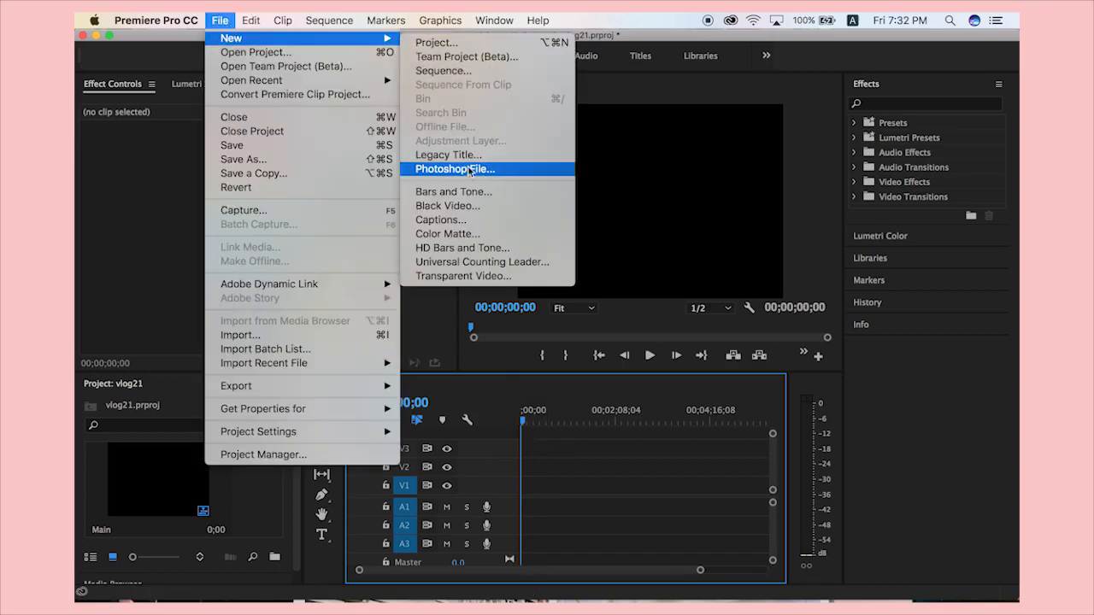
pyautogui.click(469, 71)
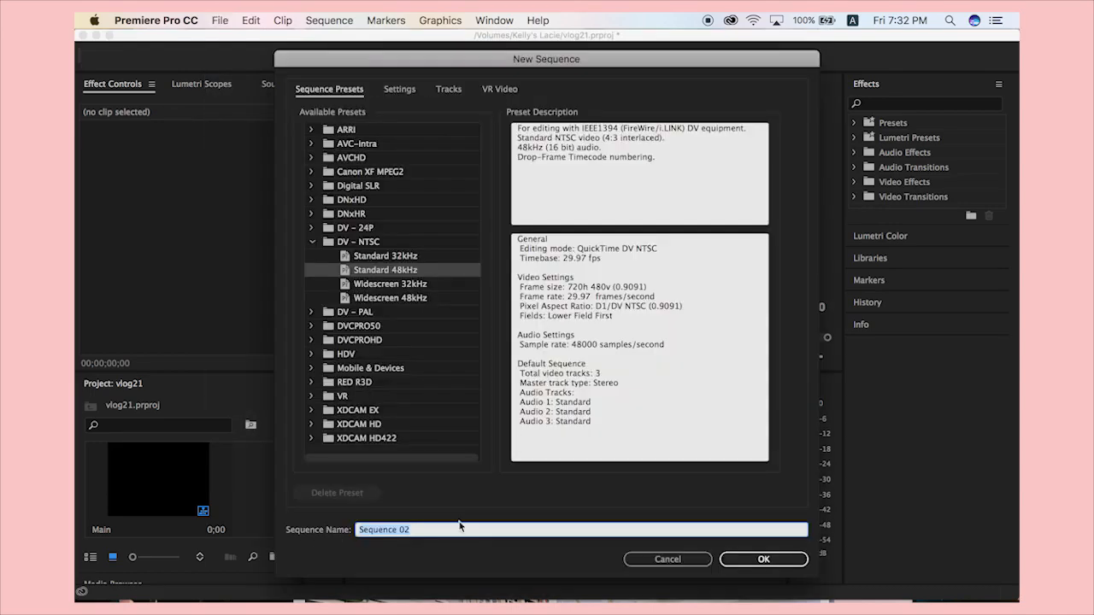
pyautogui.write('canon')
pyautogui.click(766, 561)
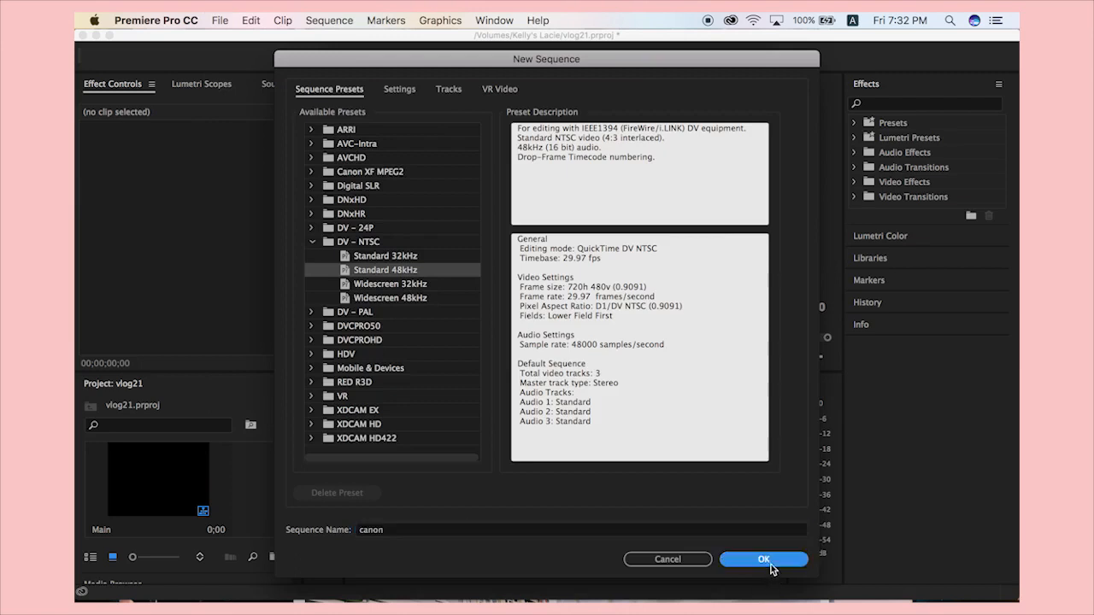
# Create a third sequence named sony with the DV-NTSC Standard 48kHz preset.
pyautogui.click(374, 384)
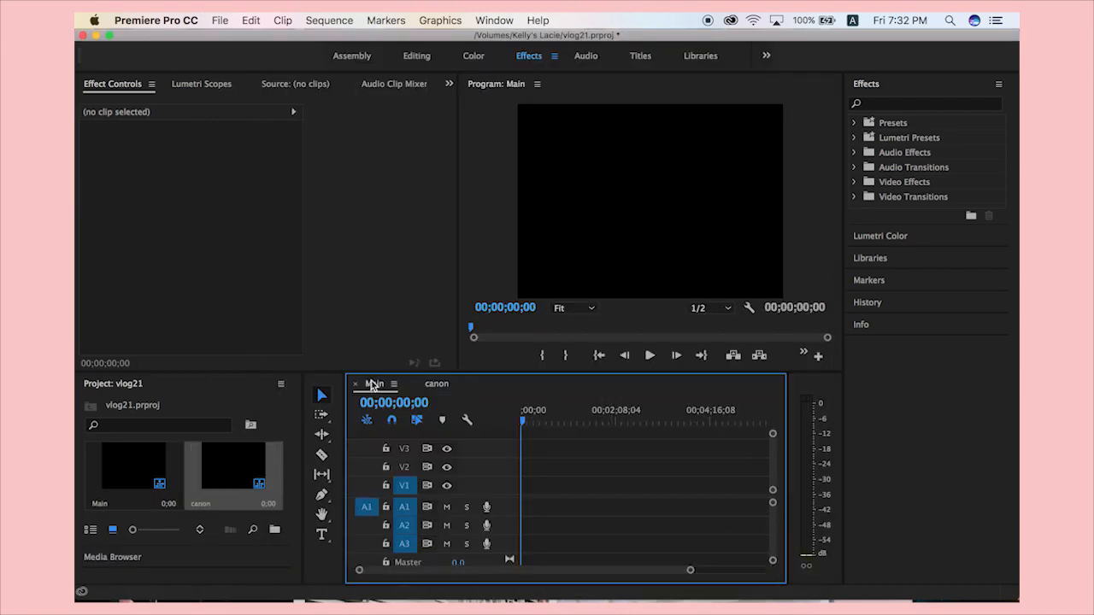
pyautogui.click(432, 384)
pyautogui.click(221, 21)
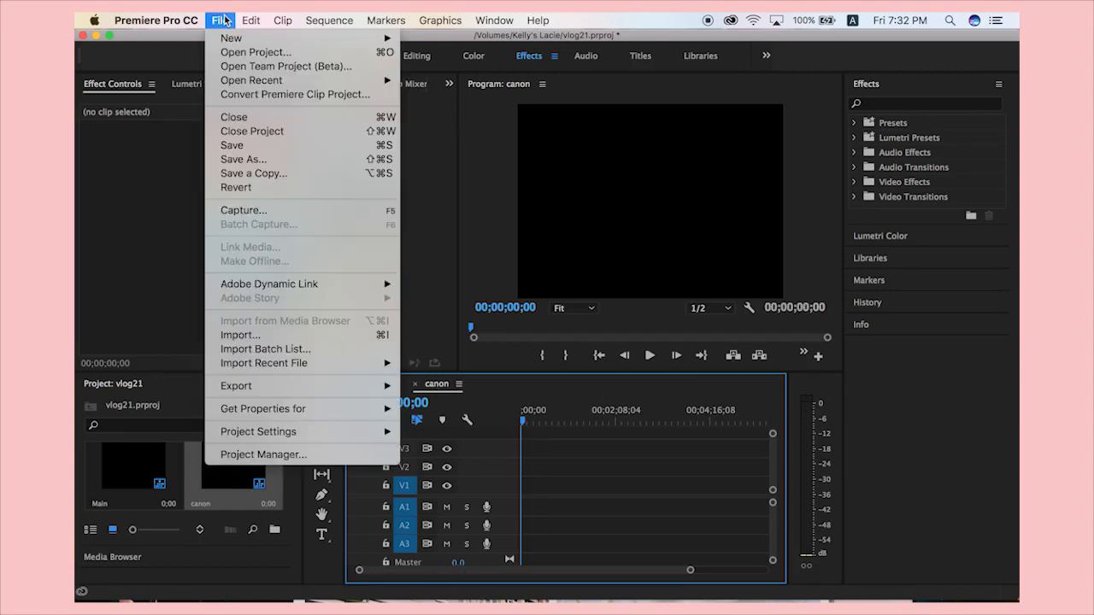
pyautogui.moveTo(232, 40)
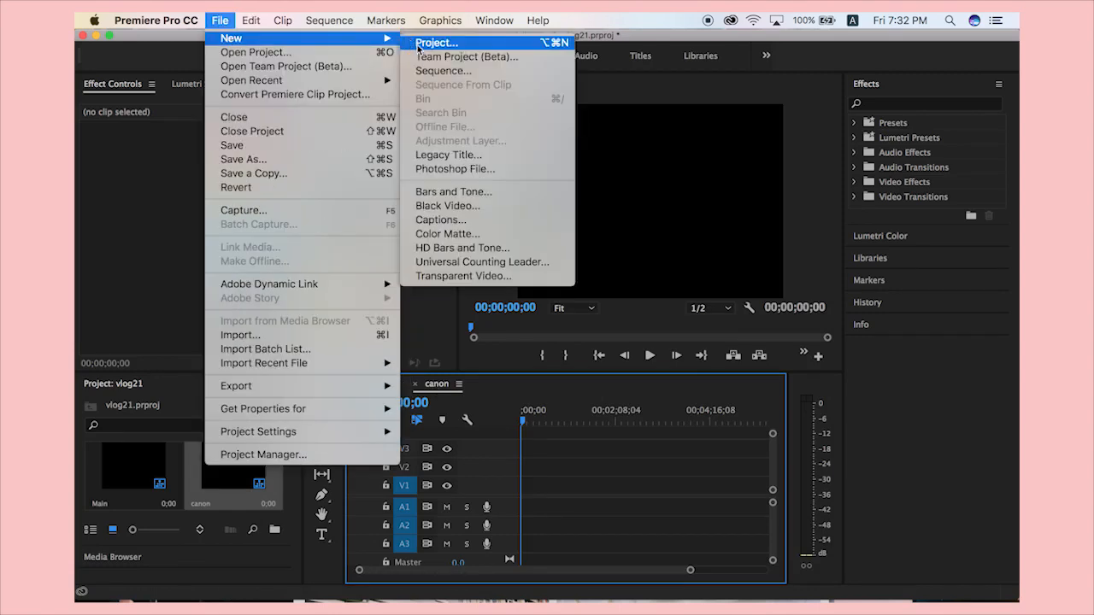
pyautogui.click(460, 71)
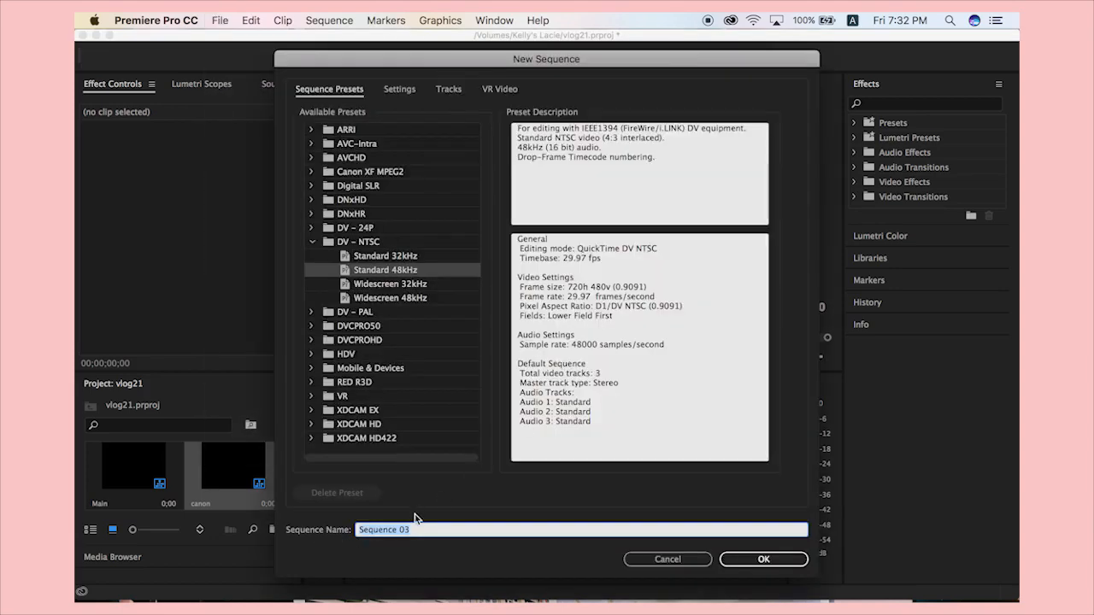
pyautogui.press('BackSpace')
pyautogui.press('Return')
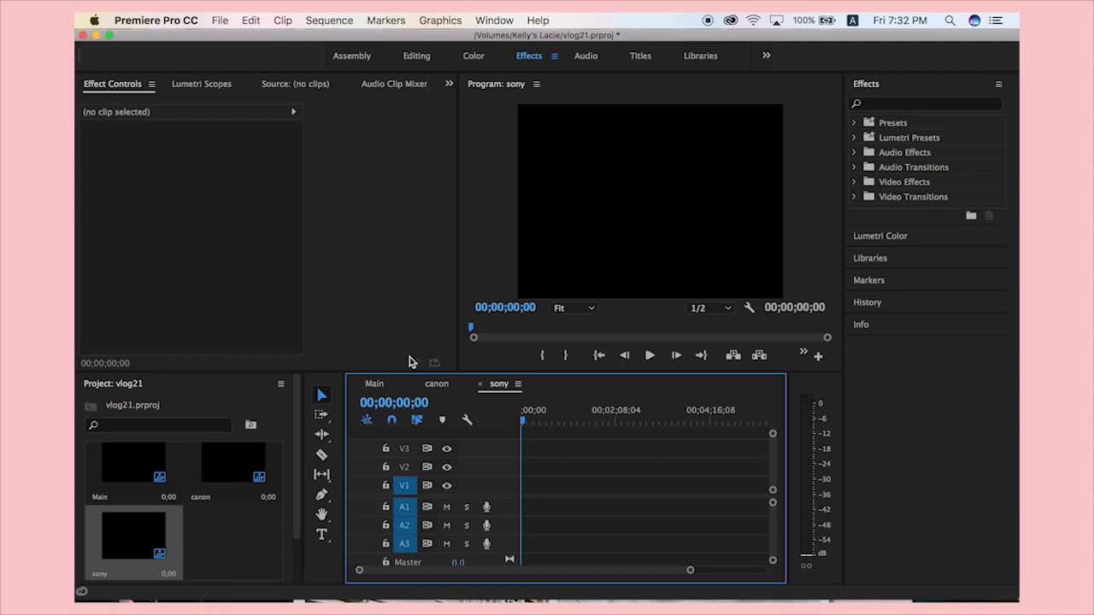
# Look through the Main and sony sequences, ending with canon as the active timeline.
pyautogui.click(374, 384)
pyautogui.click(496, 385)
pyautogui.click(375, 387)
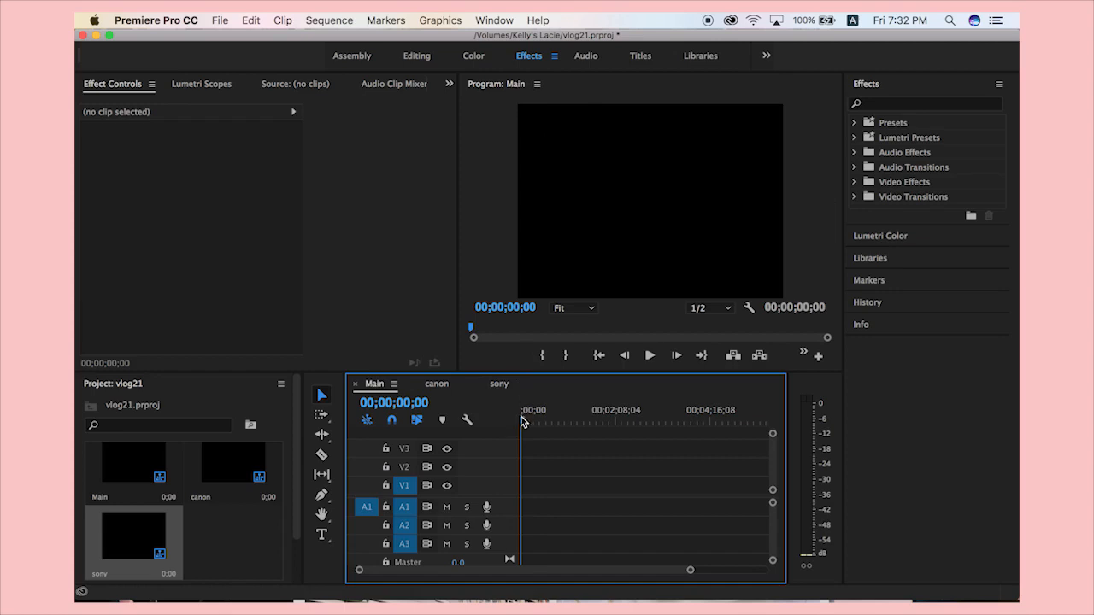
pyautogui.click(442, 386)
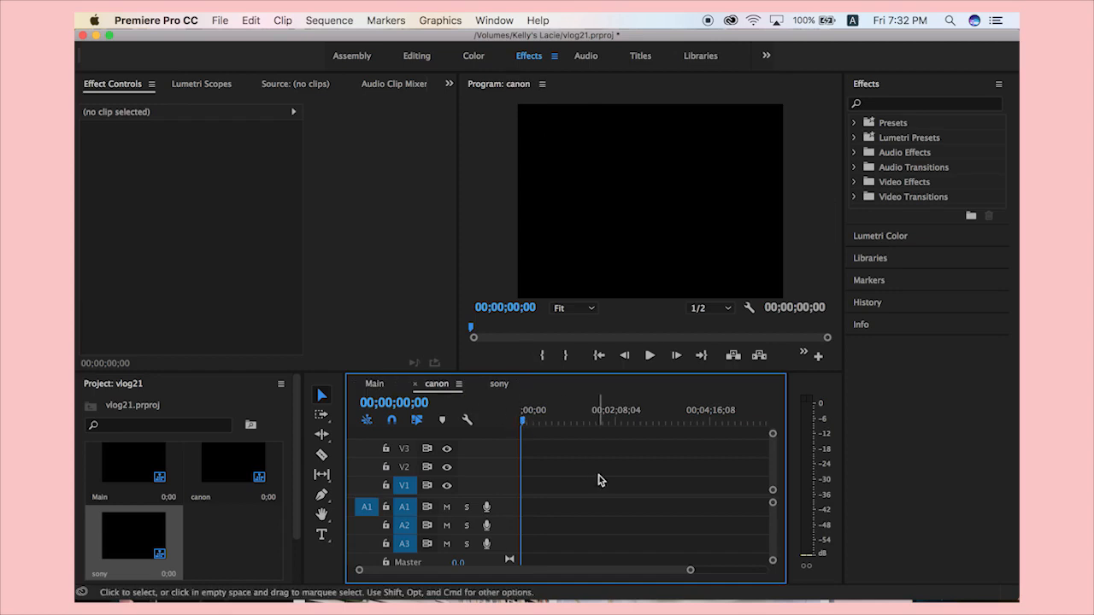
# Switch to Finder and open the montage folder inside vlog21 / 11_10footage on the Lacie drive.
pyautogui.click(173, 590)
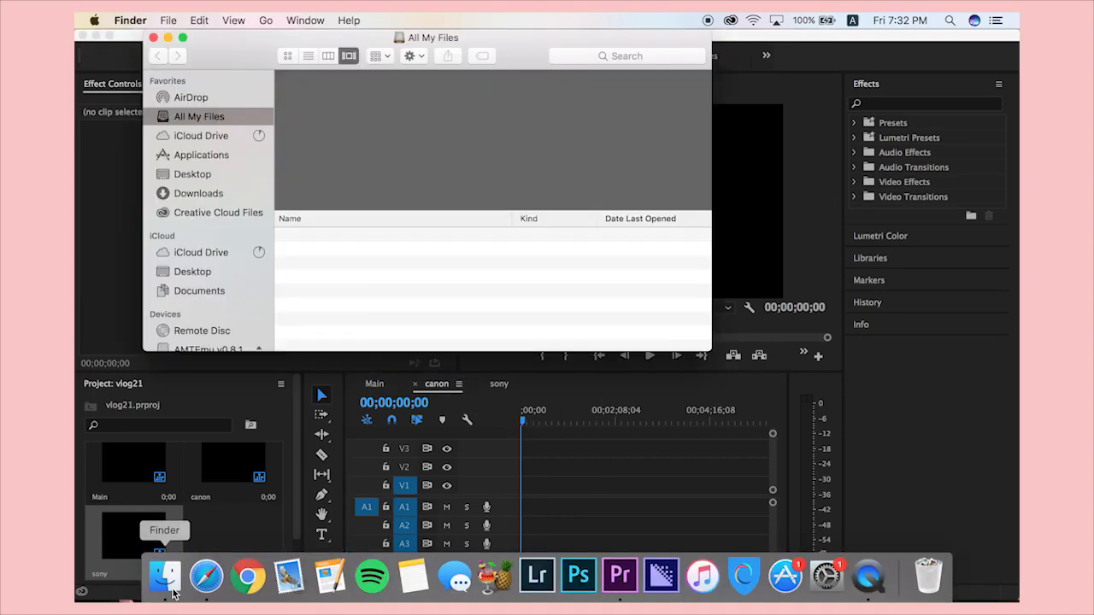
pyautogui.scroll(-5, 208, 223)
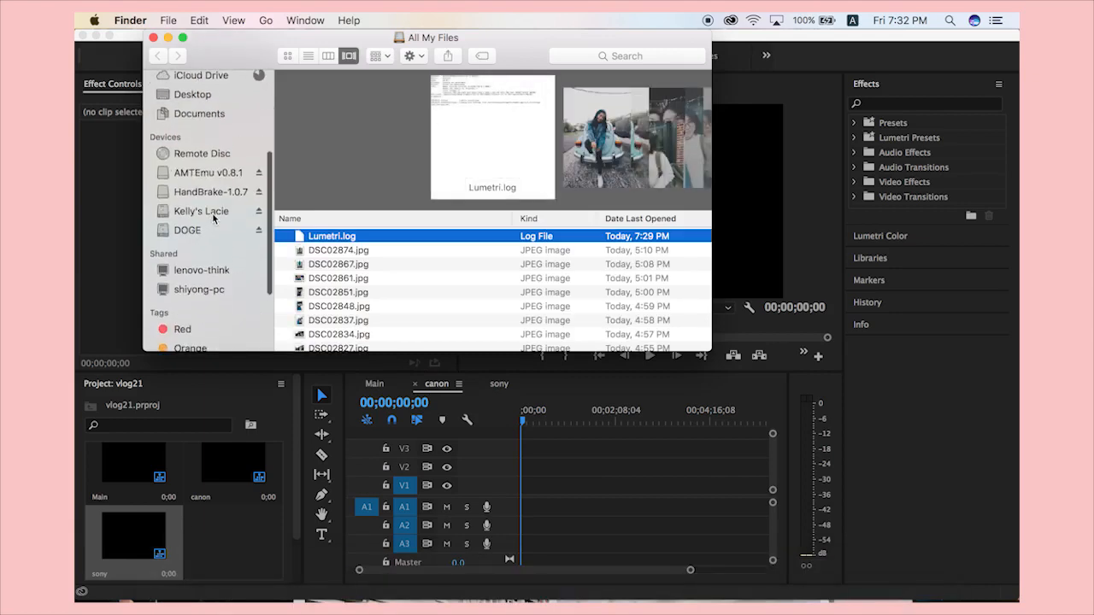
pyautogui.click(211, 214)
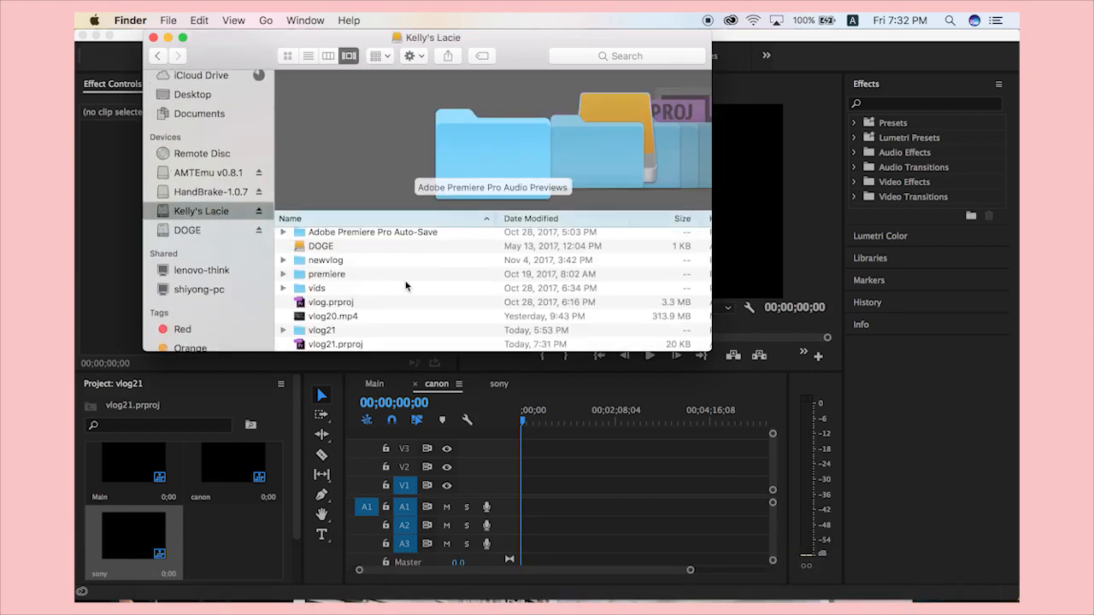
pyautogui.doubleClick(324, 331)
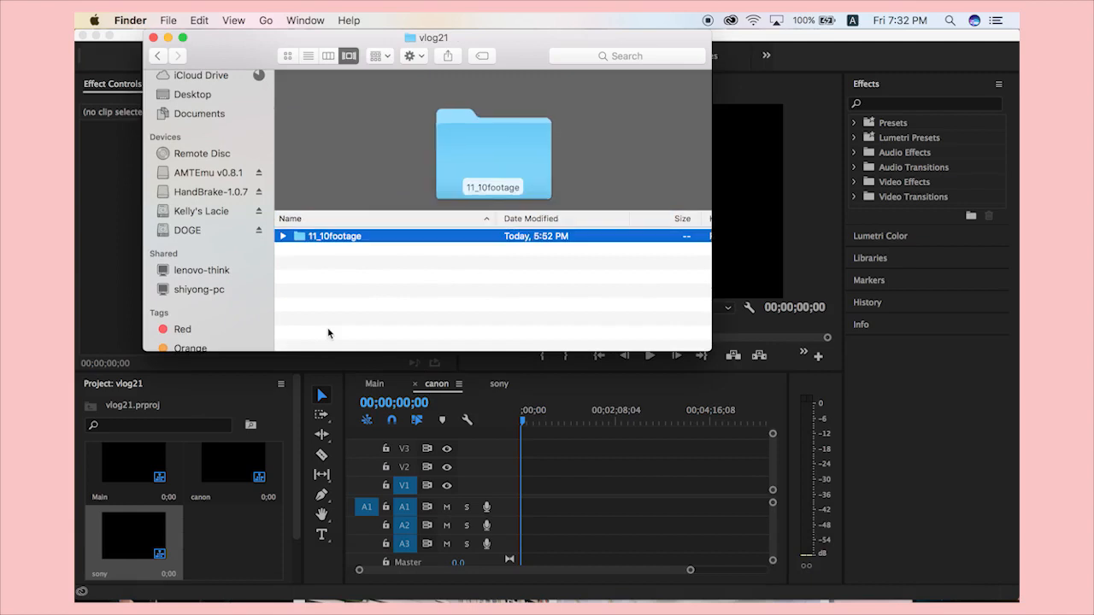
pyautogui.doubleClick(336, 239)
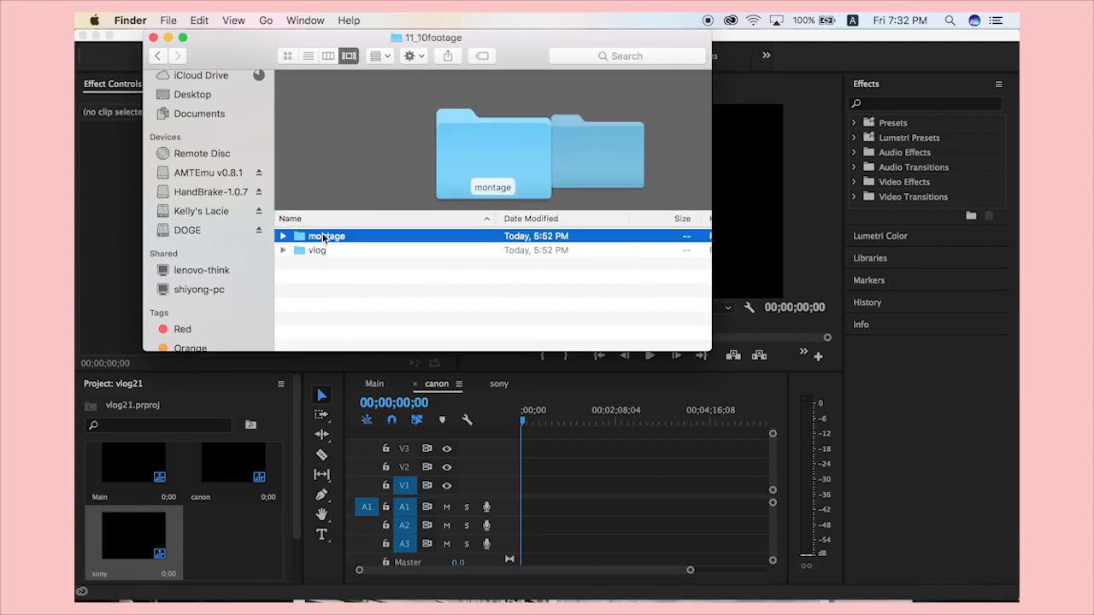
pyautogui.doubleClick(326, 239)
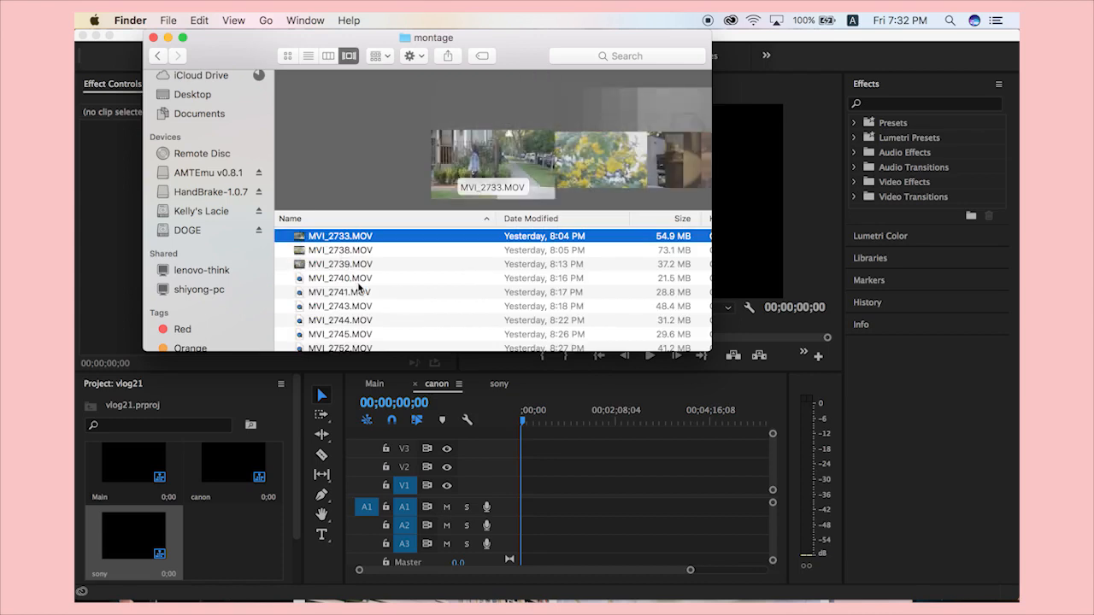
pyautogui.scroll(-5, 359, 287)
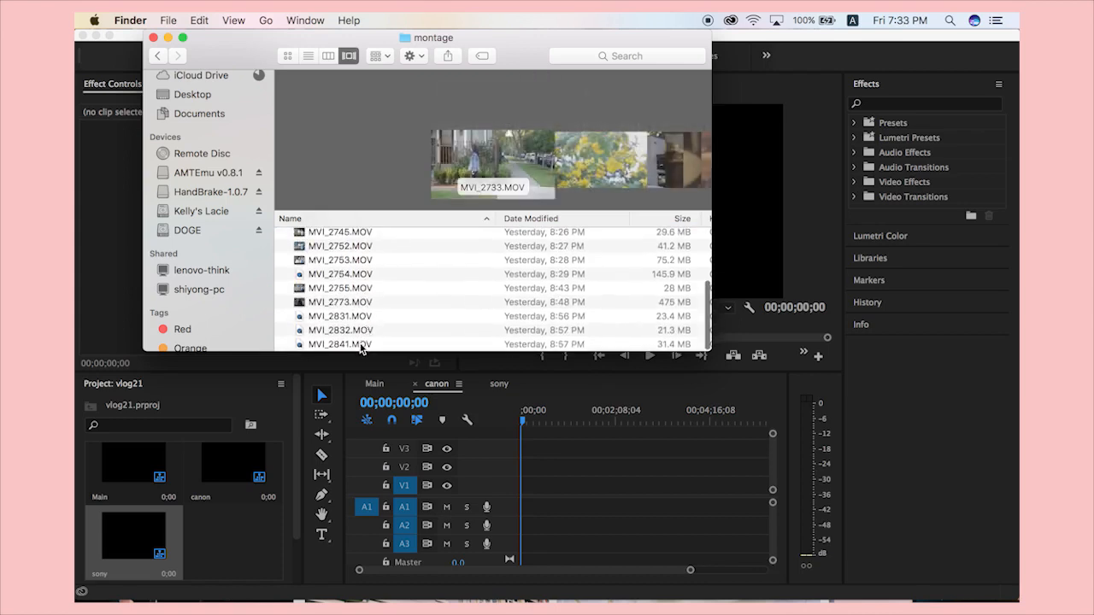
# Add clips MVI_2733.MOV through MVI_2744.MOV to the start of the canon sequence and change the sequence settings to match them.
pyautogui.press('super+a')
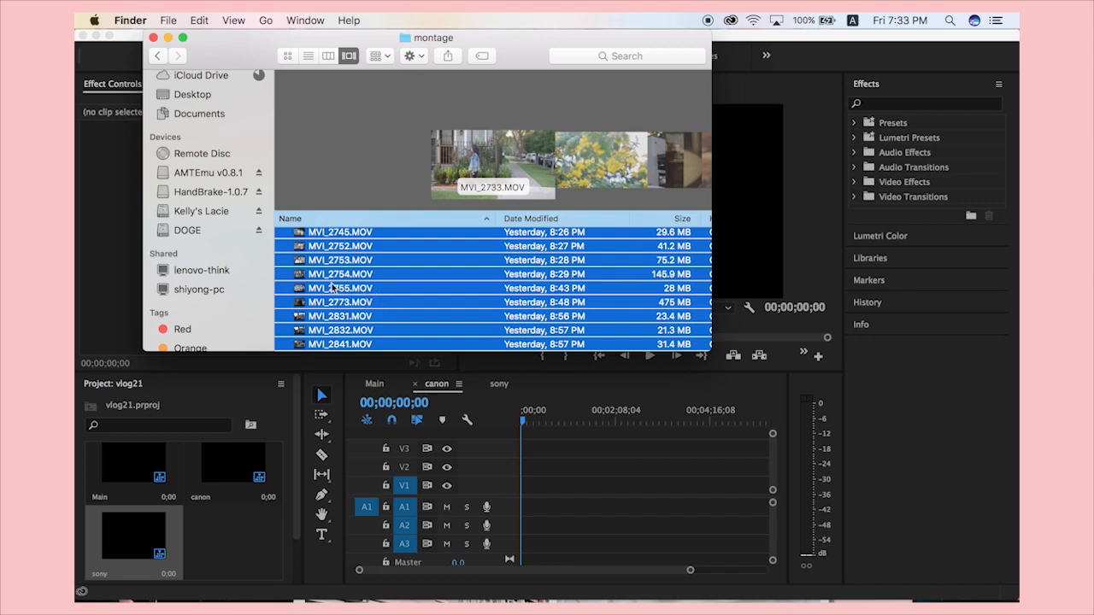
pyautogui.moveTo(335, 288); pyautogui.dragTo(539, 503)
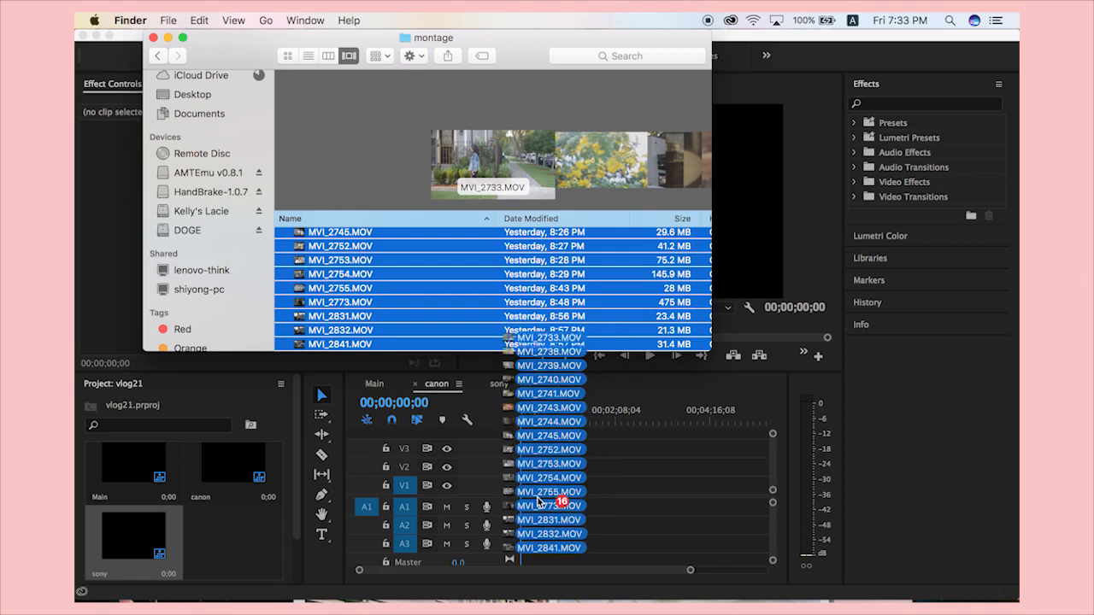
pyautogui.moveTo(538, 501); pyautogui.dragTo(538, 503)
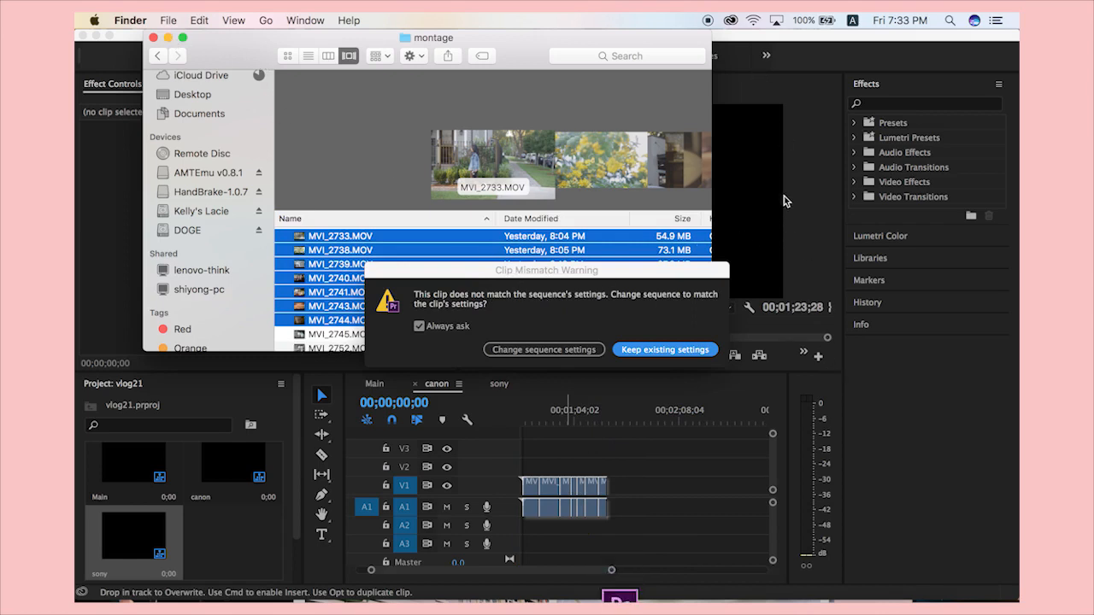
pyautogui.click(777, 125)
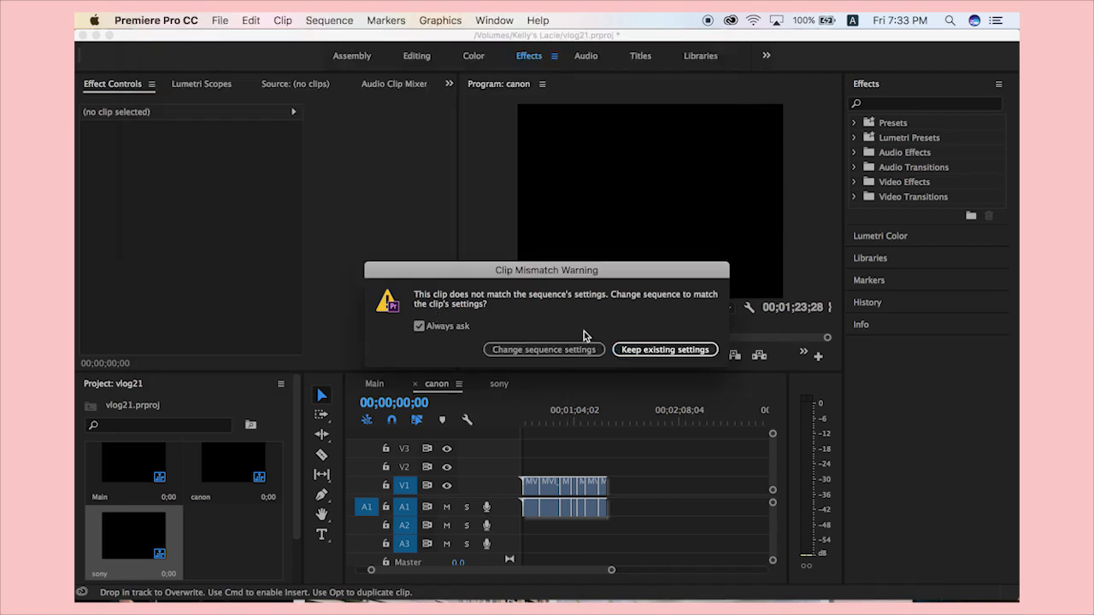
pyautogui.click(558, 351)
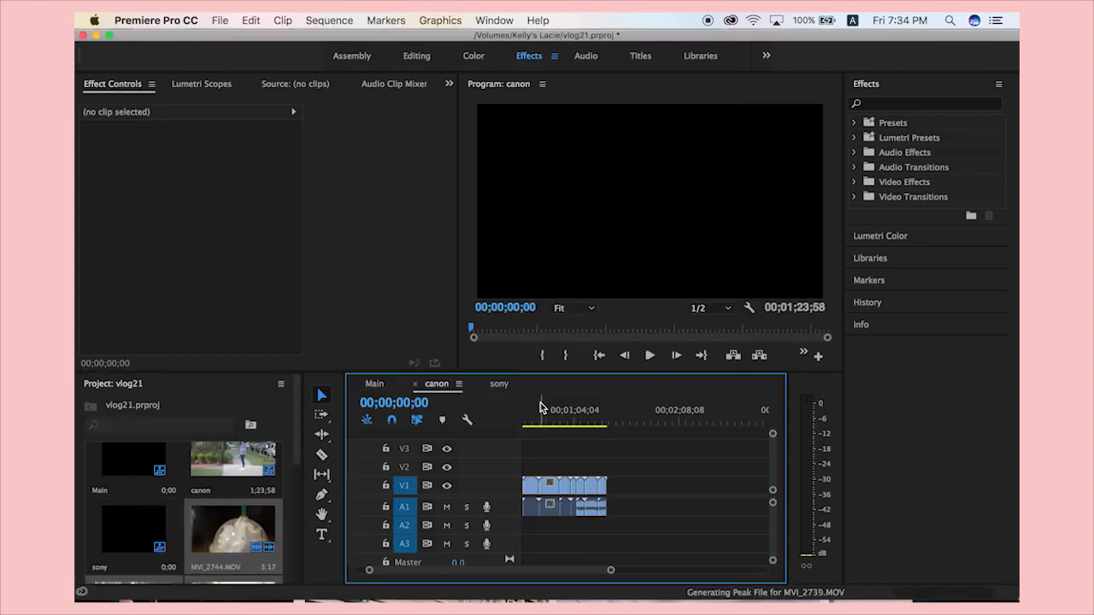
# Move the canon playhead to about 00;01;35 and append the remaining montage clips from MVI_2745.MOV onward out of the Finder folder.
pyautogui.moveTo(540, 407); pyautogui.dragTo(624, 420)
pyautogui.press('XF86AudioMute')
pyautogui.moveTo(248, 592)
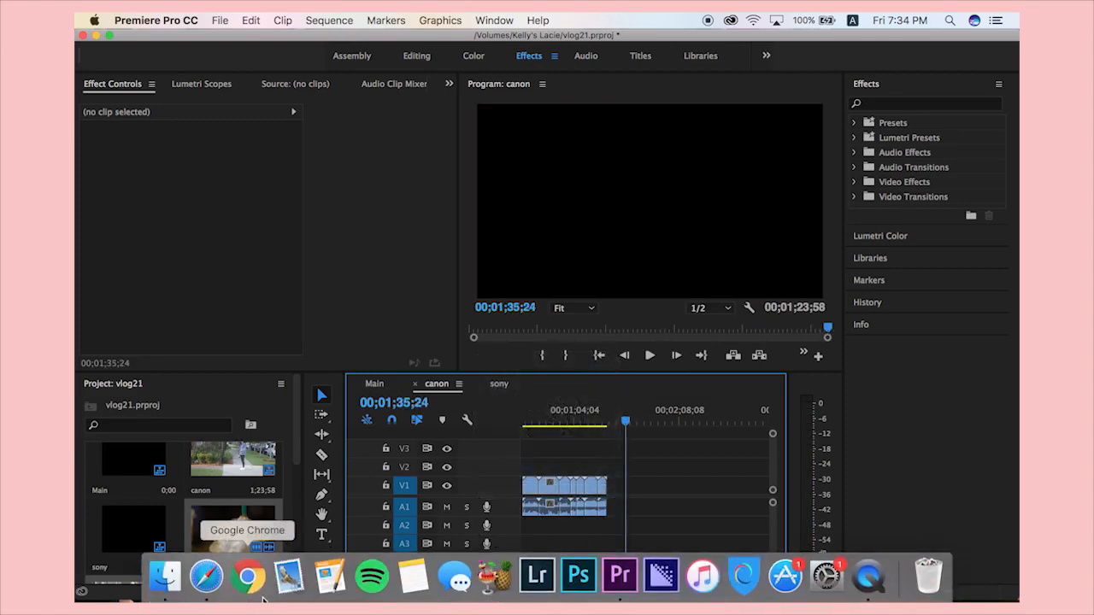
pyautogui.click(165, 578)
pyautogui.scroll(-3, 342, 290)
pyautogui.click(346, 256)
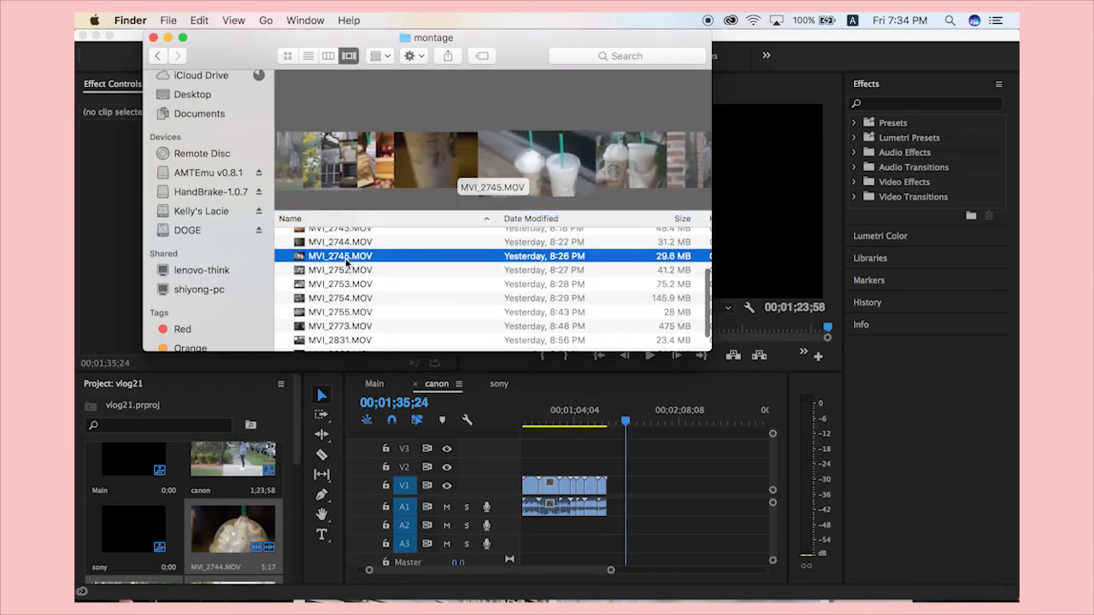
pyautogui.scroll(-2, 349, 279)
pyautogui.keyDown('shift'); pyautogui.click(353, 303); pyautogui.keyUp('shift')
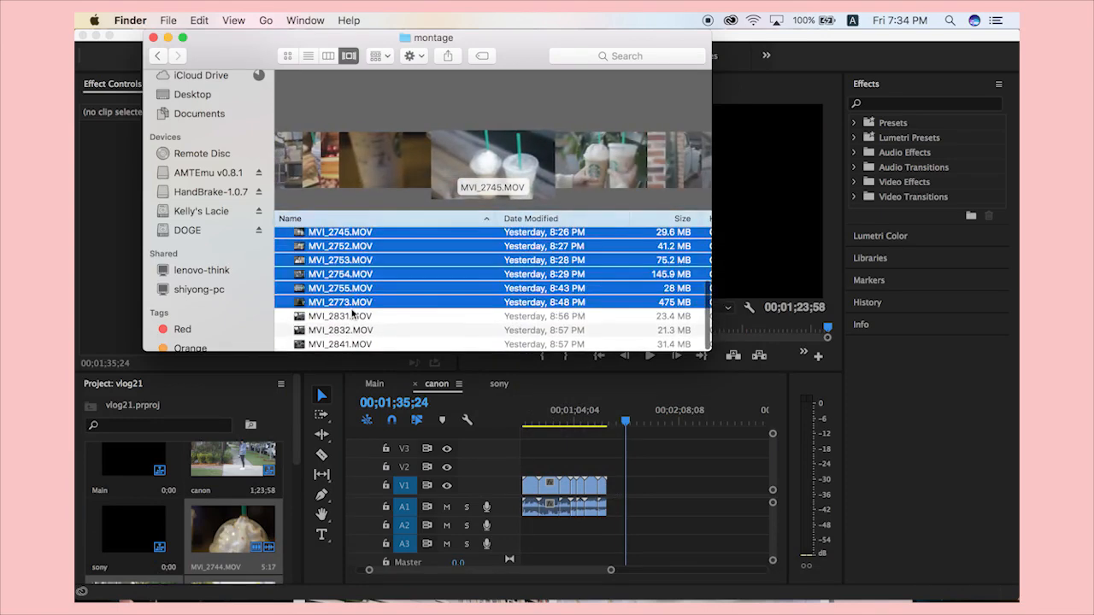
pyautogui.moveTo(352, 314); pyautogui.dragTo(761, 500)
# Make sony the active timeline and open the vlog folder inside vlog21 / 11_10footage on the Lacie drive in Finder.
pyautogui.click(500, 386)
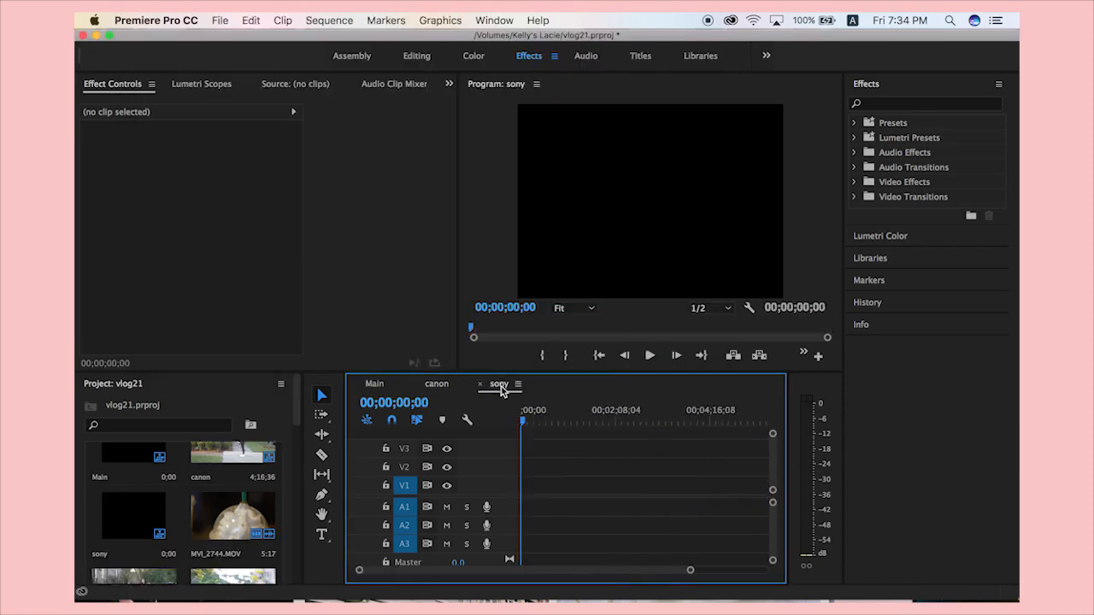
pyautogui.click(165, 577)
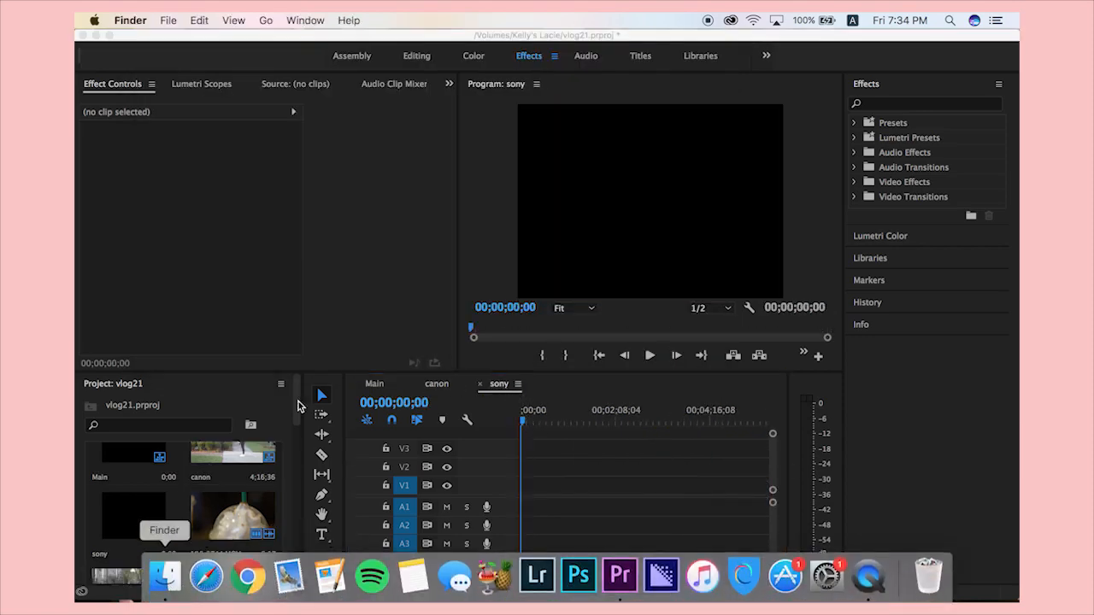
pyautogui.scroll(-5, 203, 240)
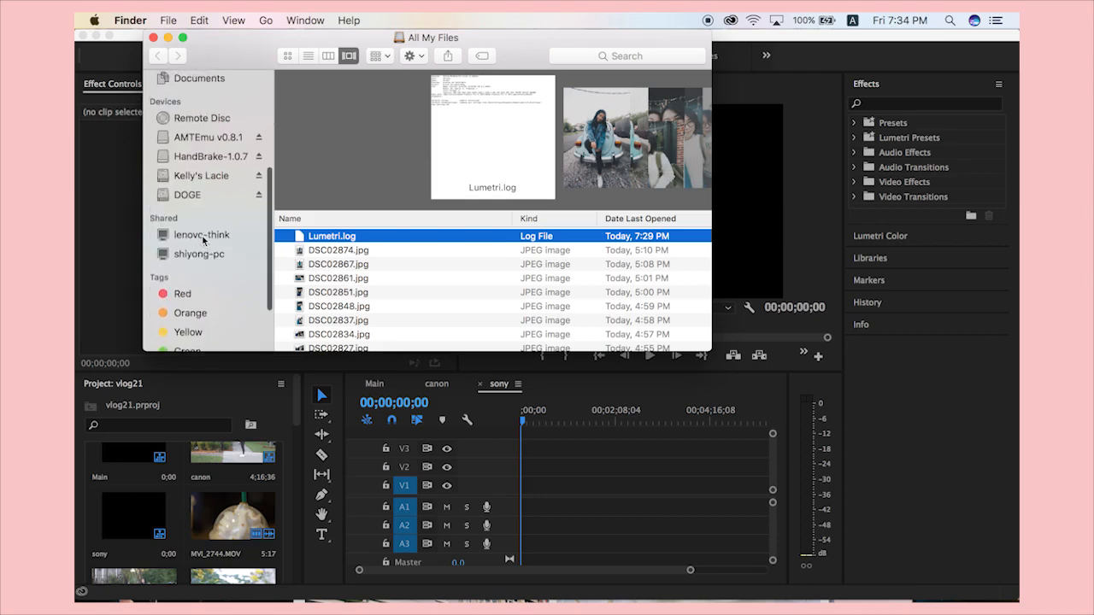
pyautogui.click(201, 177)
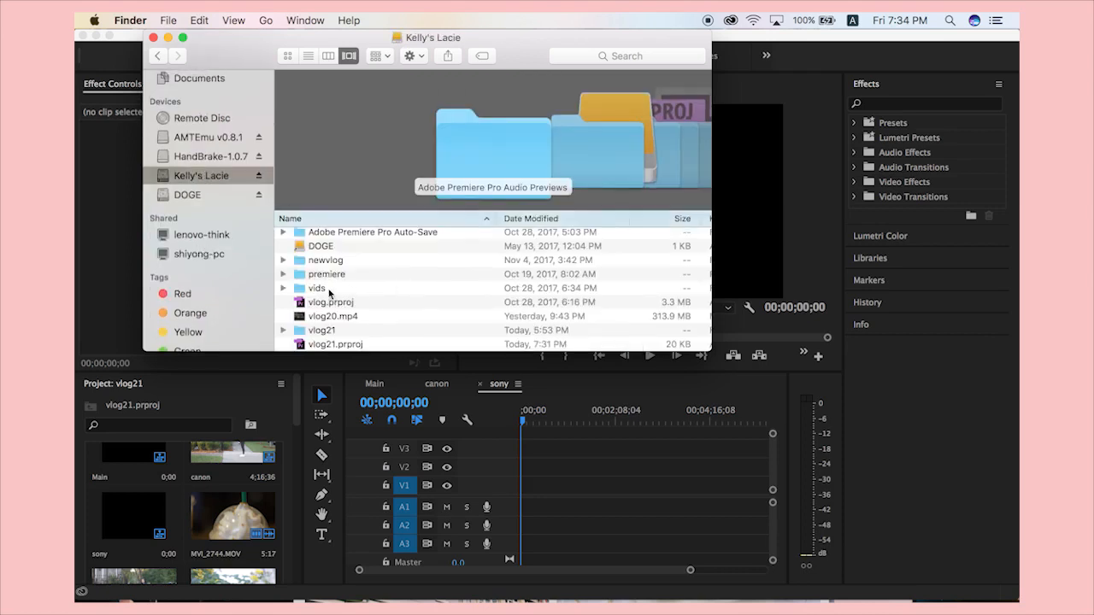
pyautogui.doubleClick(339, 330)
pyautogui.click(344, 238)
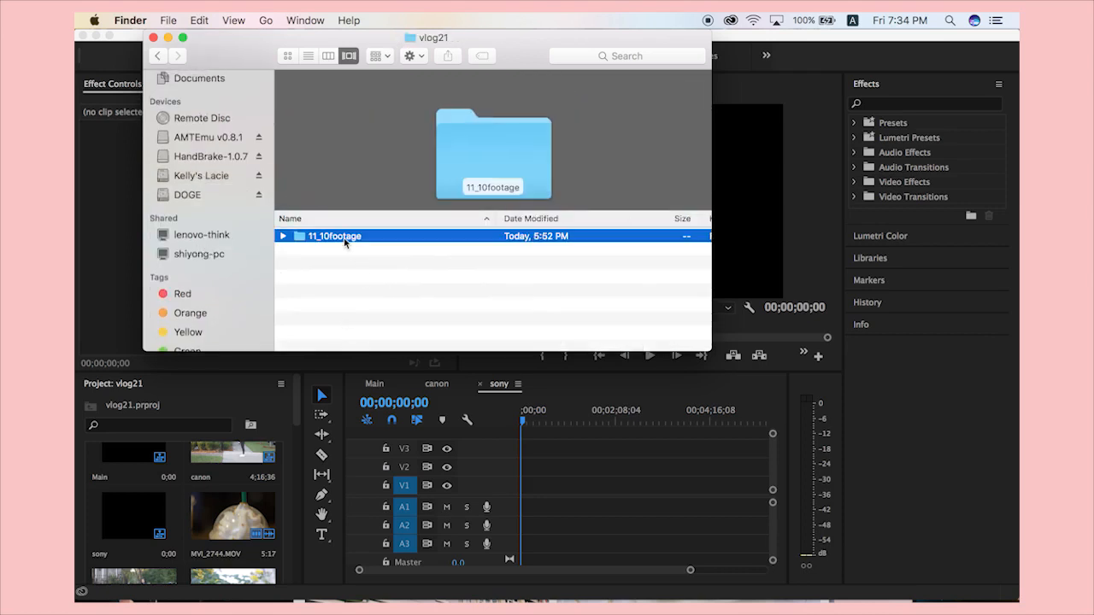
pyautogui.doubleClick(345, 243)
pyautogui.click(332, 251)
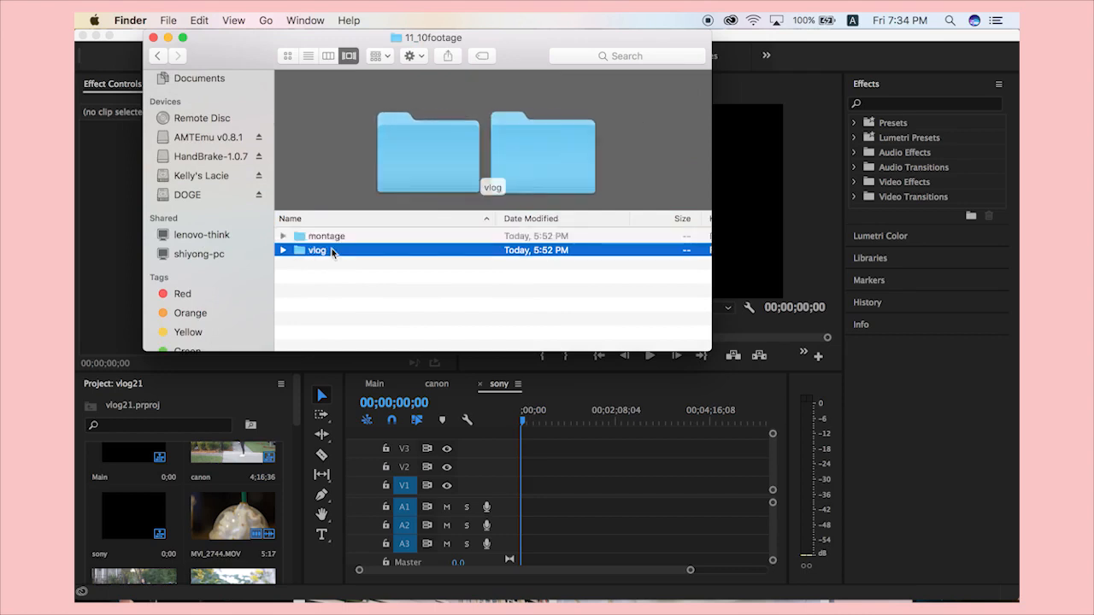
pyautogui.doubleClick(332, 251)
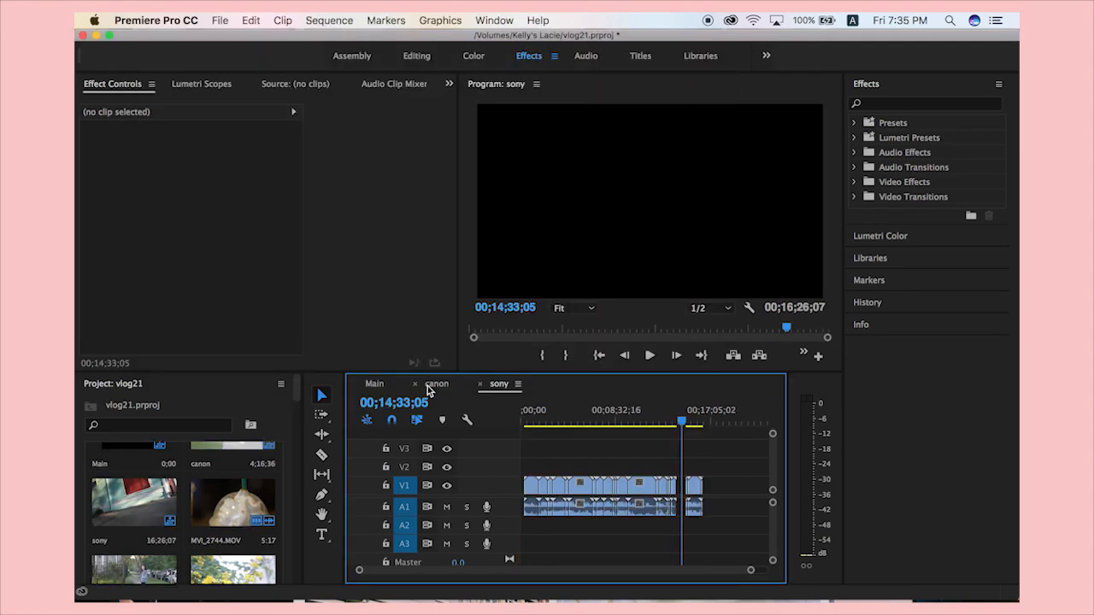
# Look over the canon and Main sequences in the timeline.
pyautogui.click(434, 384)
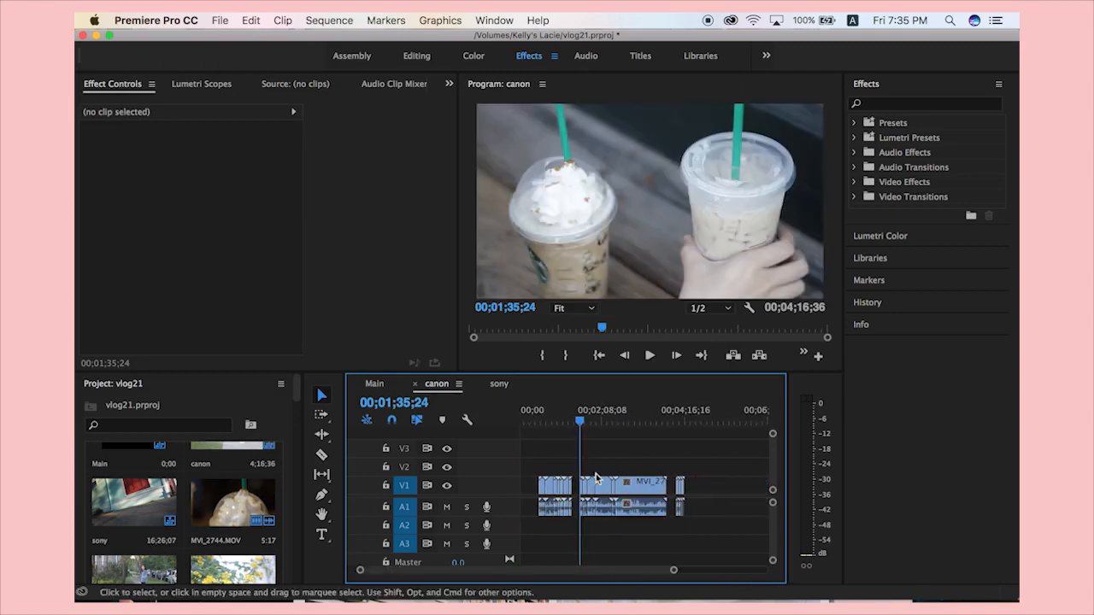
pyautogui.click(374, 384)
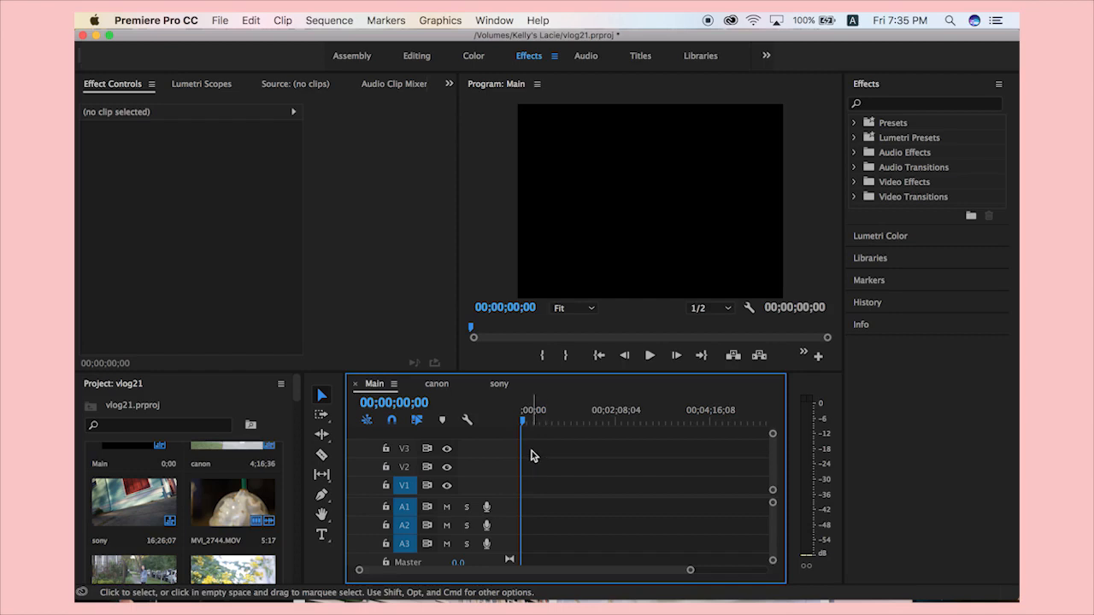
pyautogui.click(434, 384)
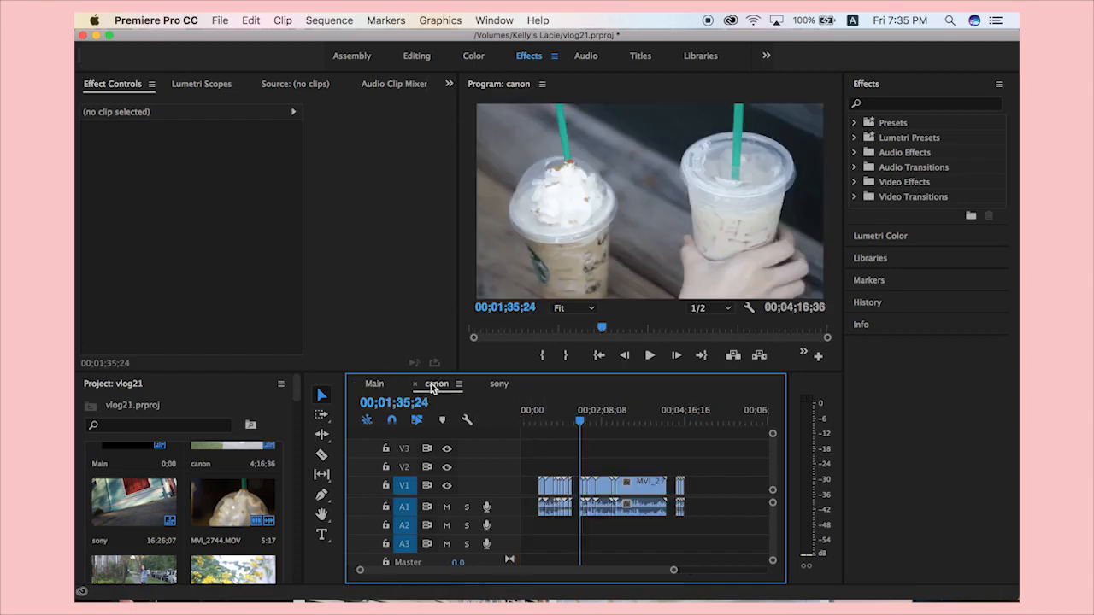
# Change the Main sequence settings to match clip MVI_2744.MOV by placing it in Main, and delete that clip from the timeline.
pyautogui.click(374, 384)
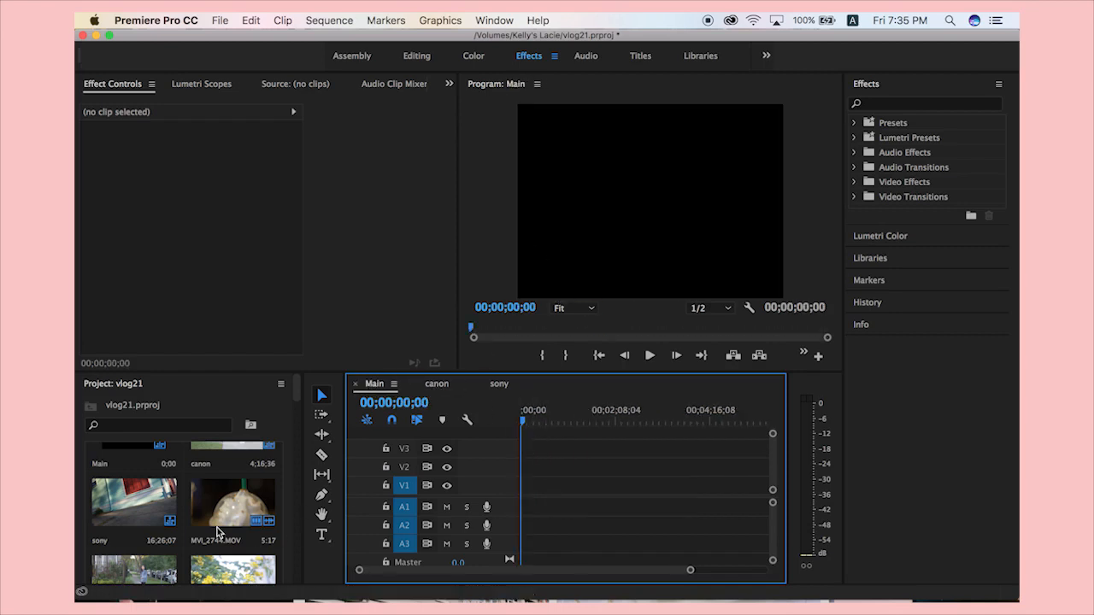
pyautogui.moveTo(224, 526); pyautogui.dragTo(521, 479)
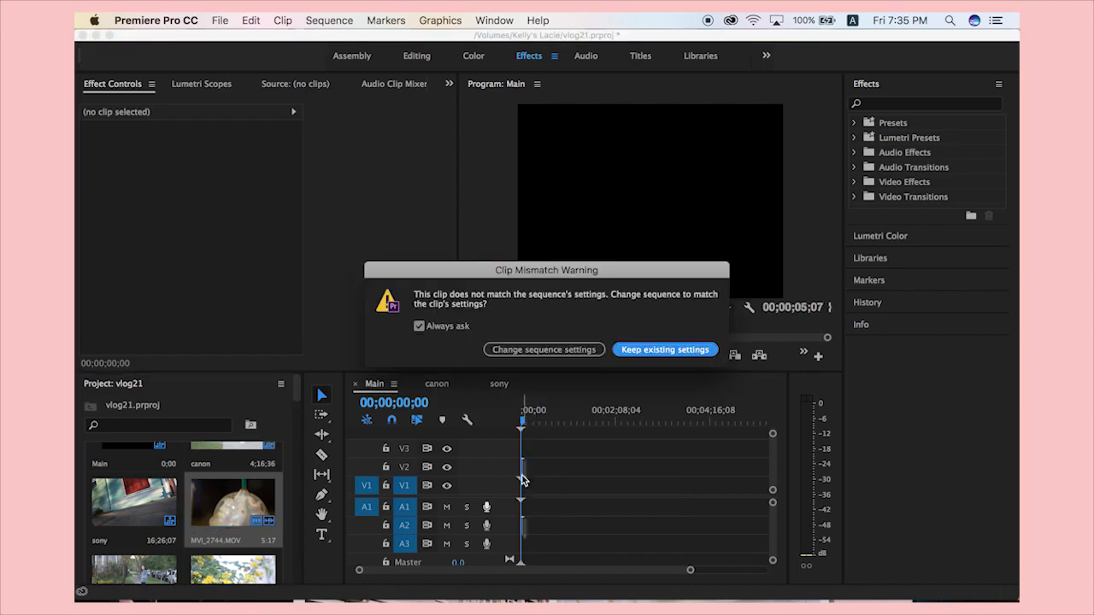
pyautogui.click(565, 350)
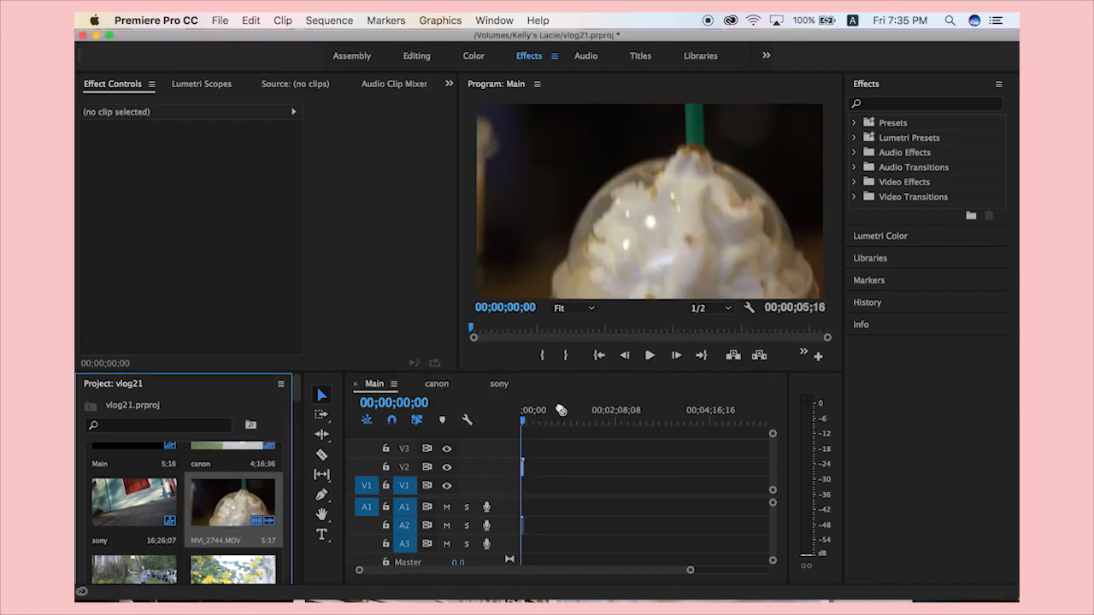
pyautogui.click(523, 469)
pyautogui.press('Delete')
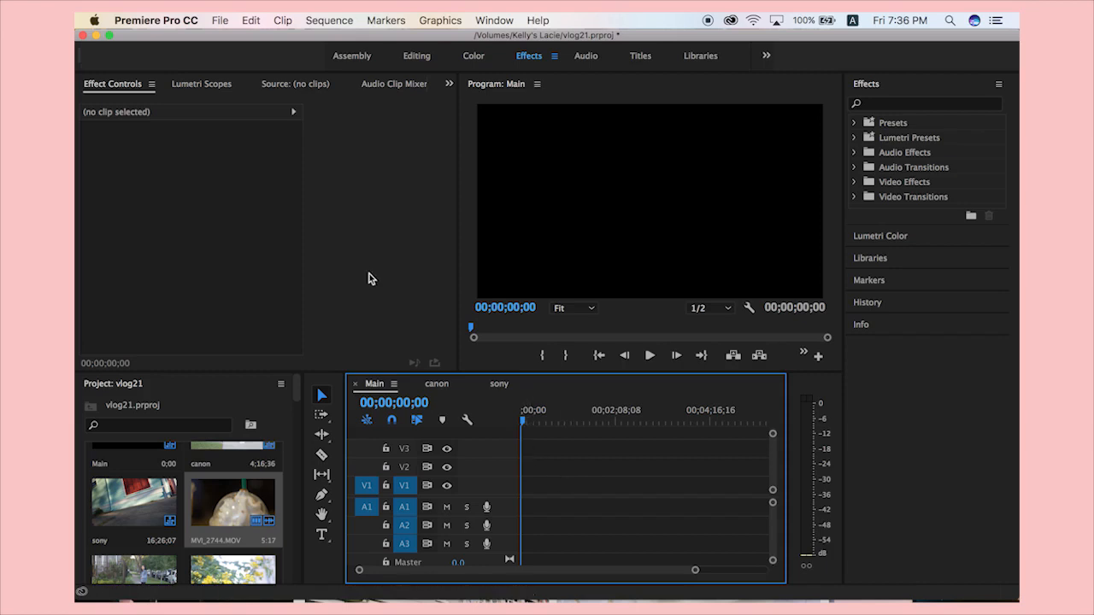
pyautogui.scroll(-2, 564, 481)
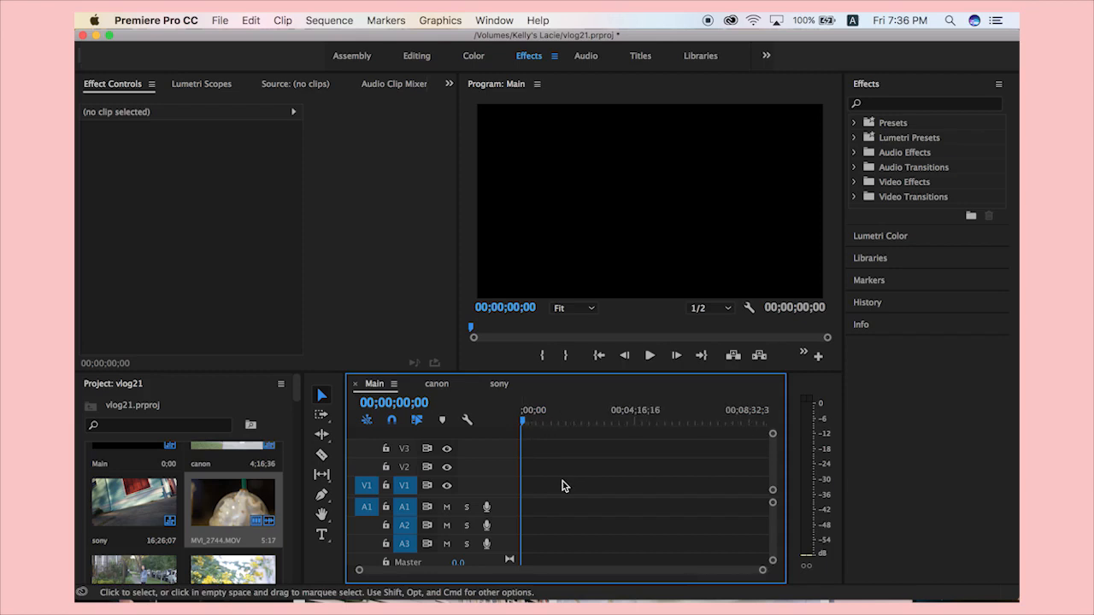
pyautogui.scroll(2, 565, 482)
pyautogui.hscroll(-1, 564, 481)
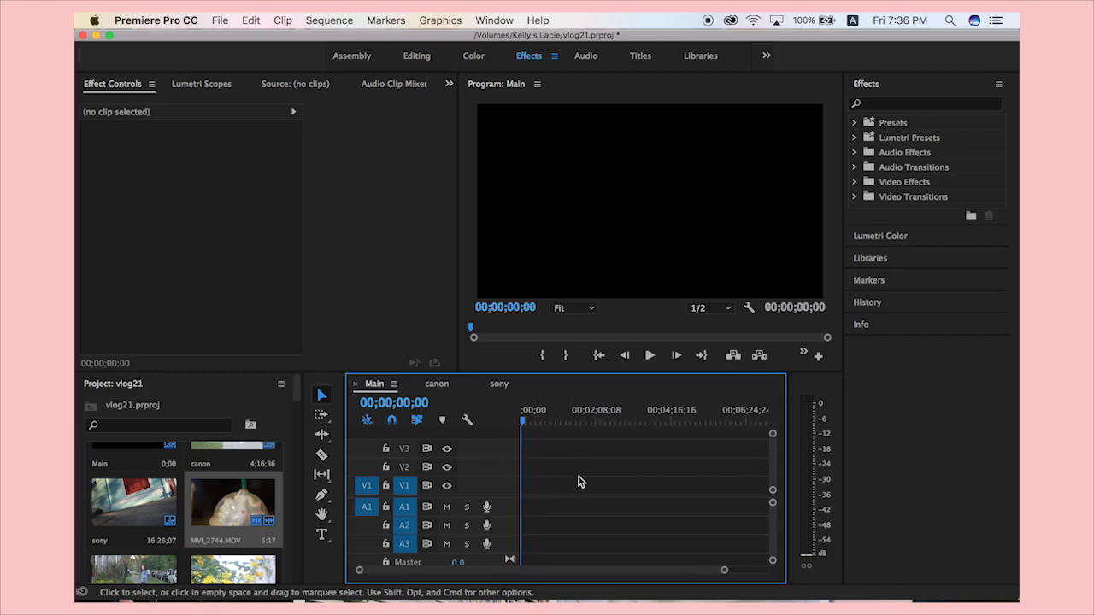
pyautogui.click(222, 19)
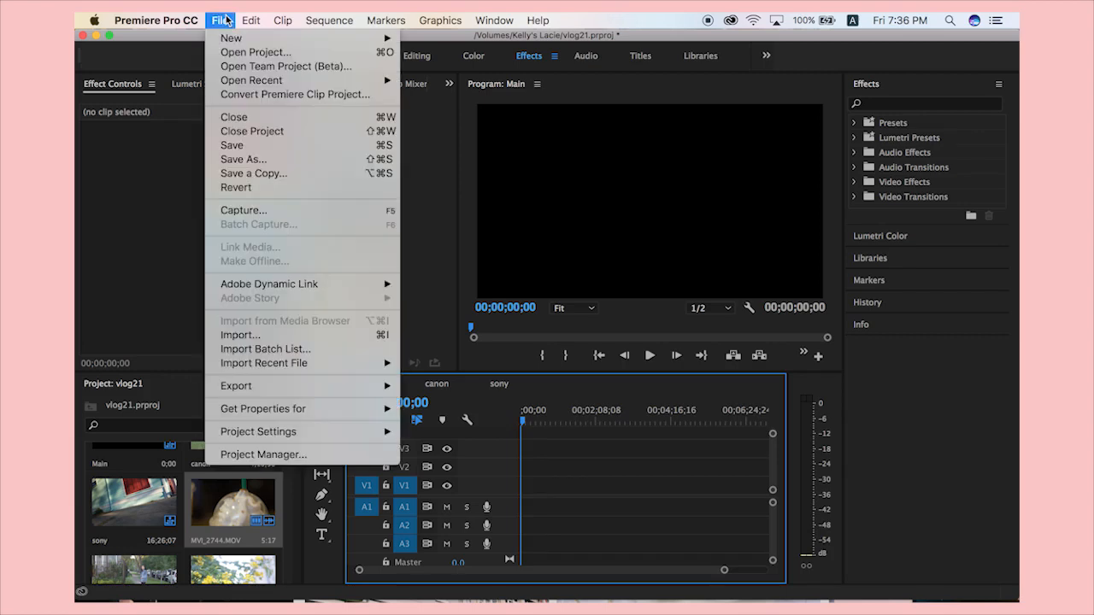
pyautogui.moveTo(239, 45)
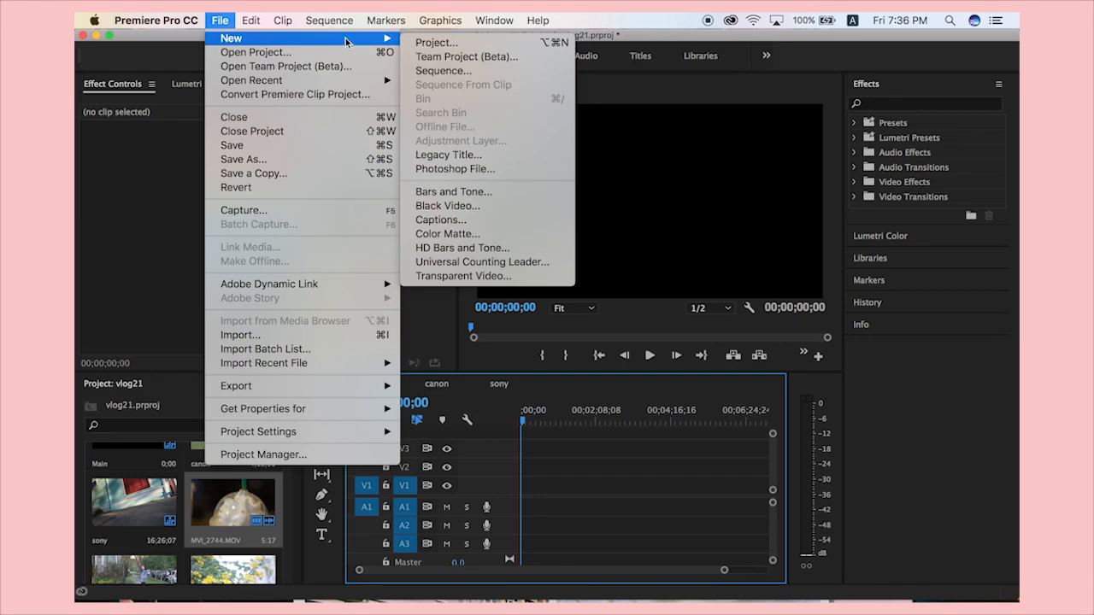
pyautogui.click(156, 452)
# Create a new adjustment layer in the vlog21 project.
pyautogui.click(180, 400)
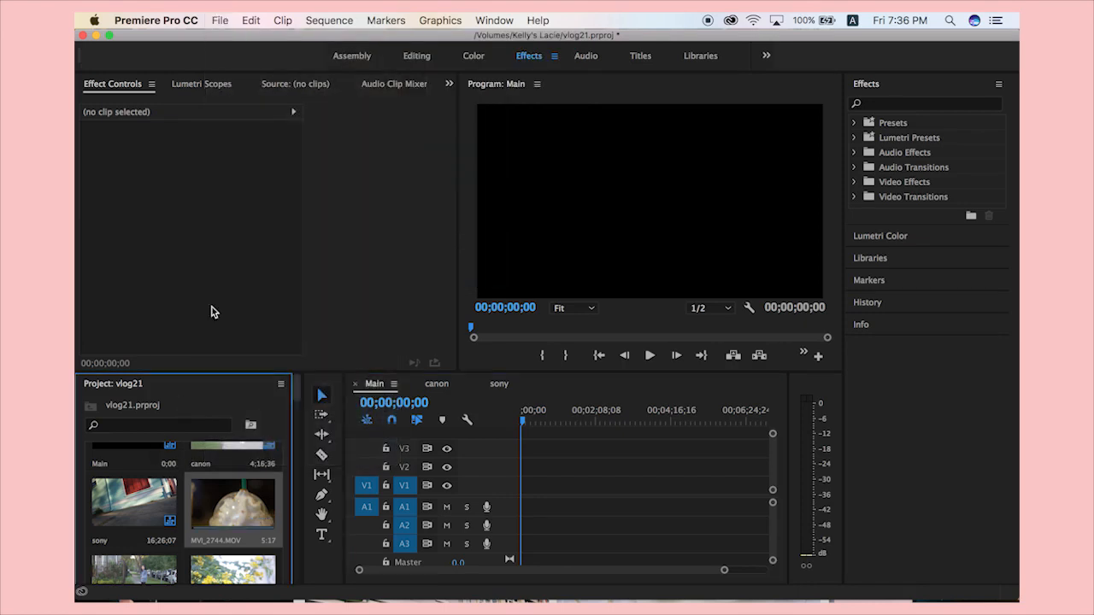
pyautogui.click(220, 20)
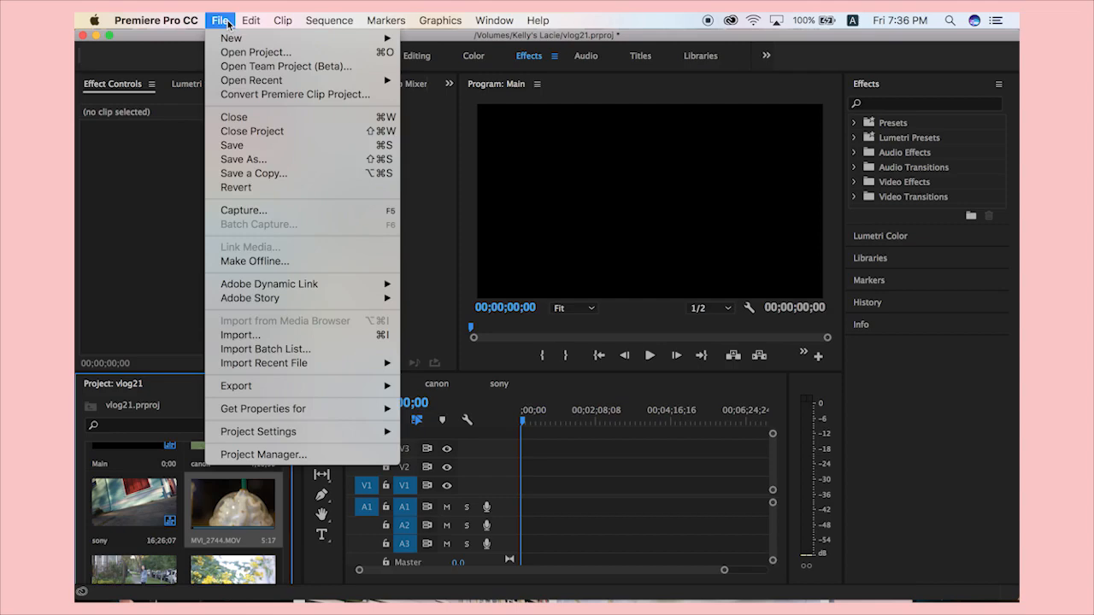
pyautogui.click(489, 142)
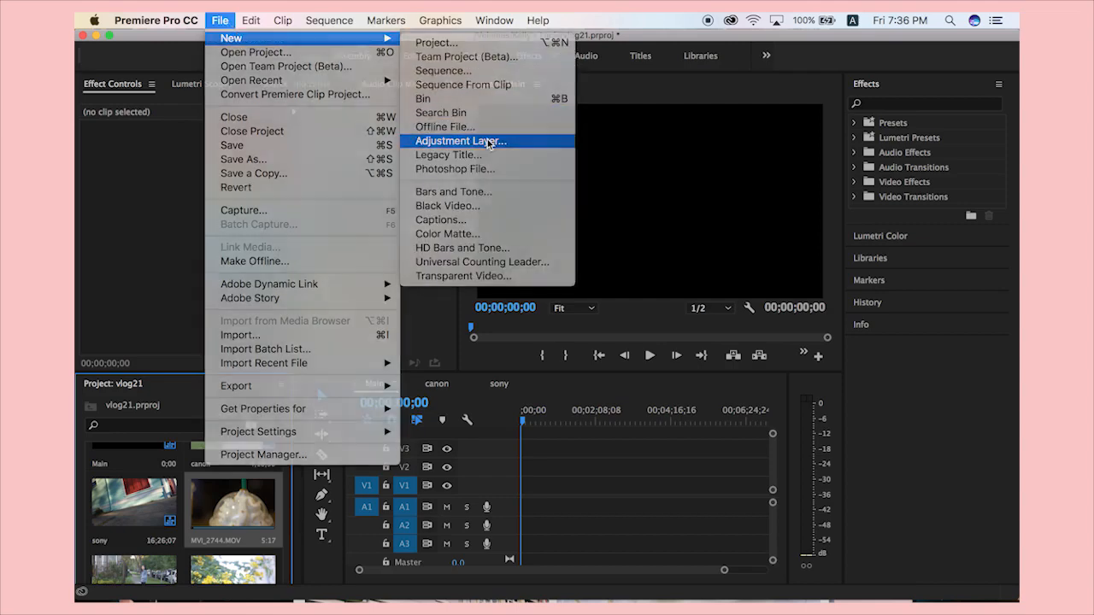
pyautogui.click(638, 372)
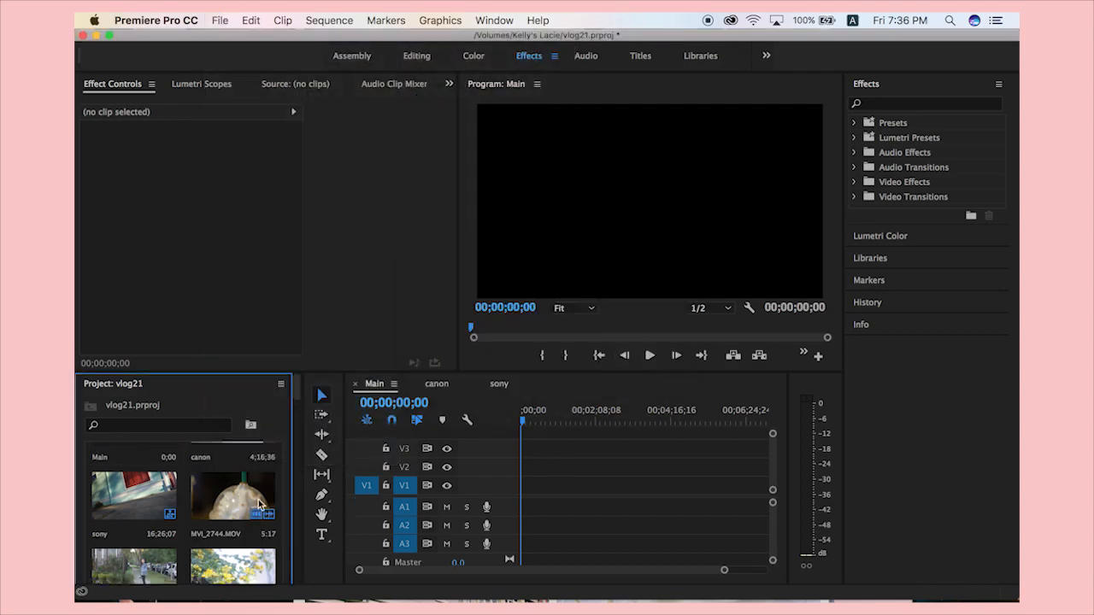
# Lay the adjustment layer from the start of Main to about 25 minutes, placing it finally on track V2.
pyautogui.scroll(-5, 259, 504)
pyautogui.moveTo(145, 495); pyautogui.dragTo(718, 450)
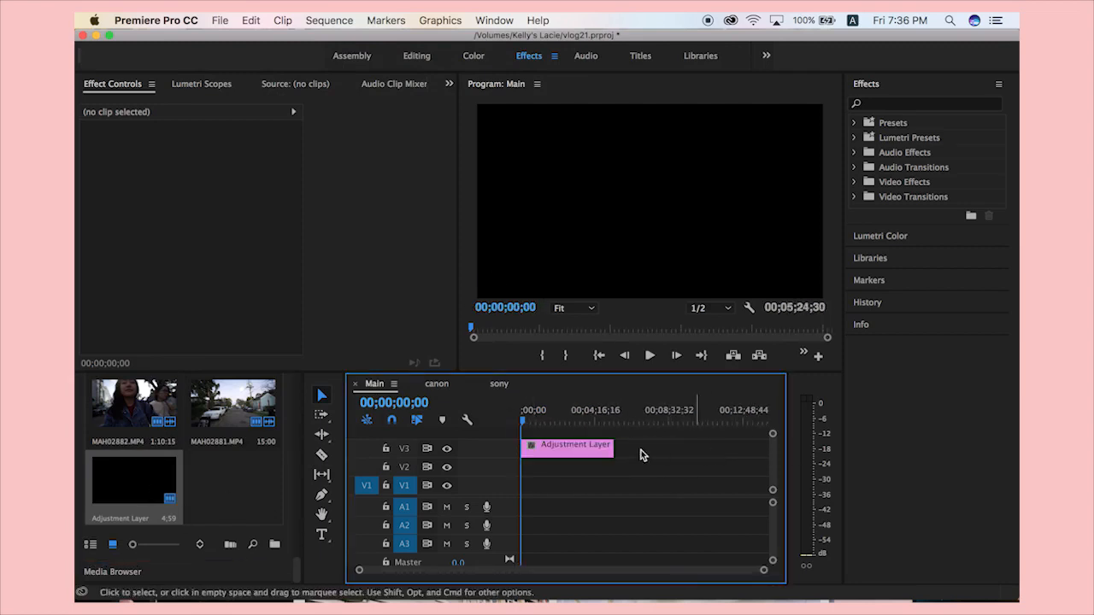
pyautogui.moveTo(618, 450); pyautogui.dragTo(768, 450)
pyautogui.hscroll(4, 635, 461)
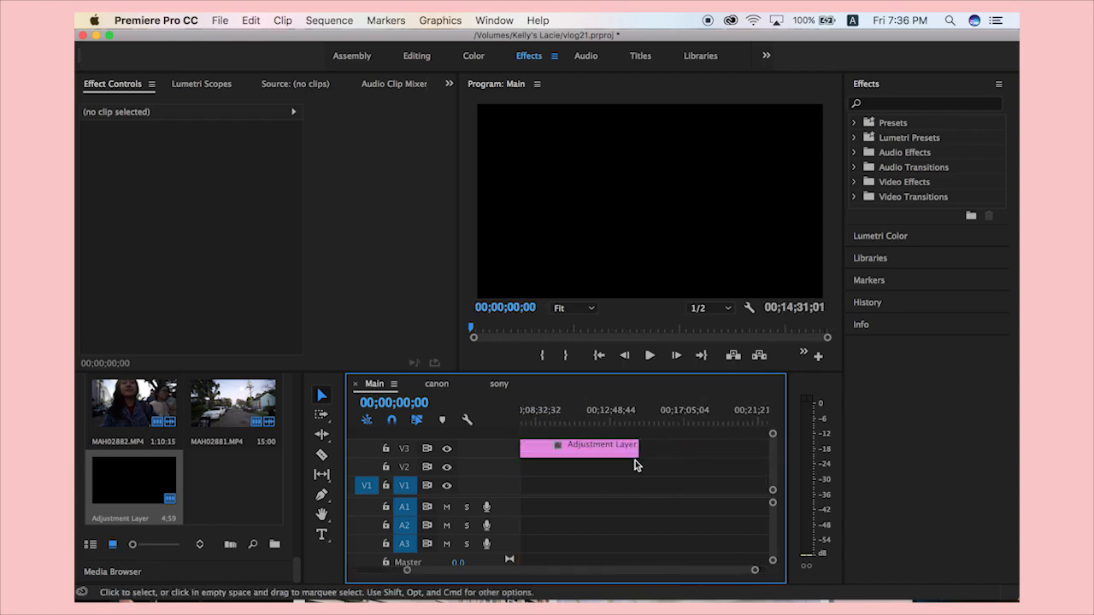
pyautogui.press('-')
pyautogui.moveTo(677, 447); pyautogui.dragTo(778, 449)
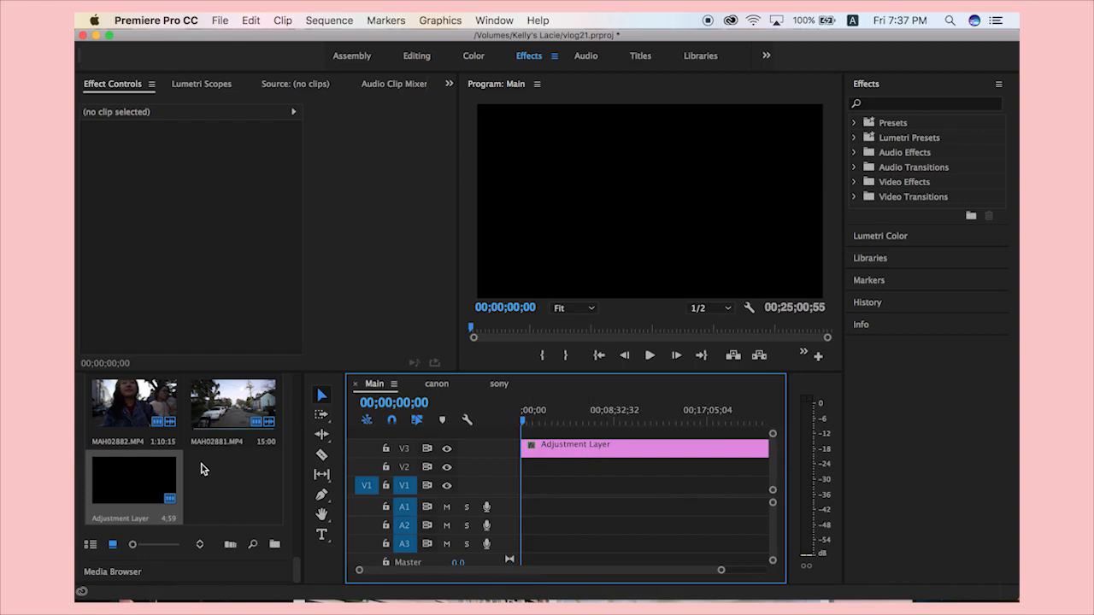
pyautogui.scroll(5, 204, 469)
pyautogui.moveTo(547, 454); pyautogui.dragTo(554, 473)
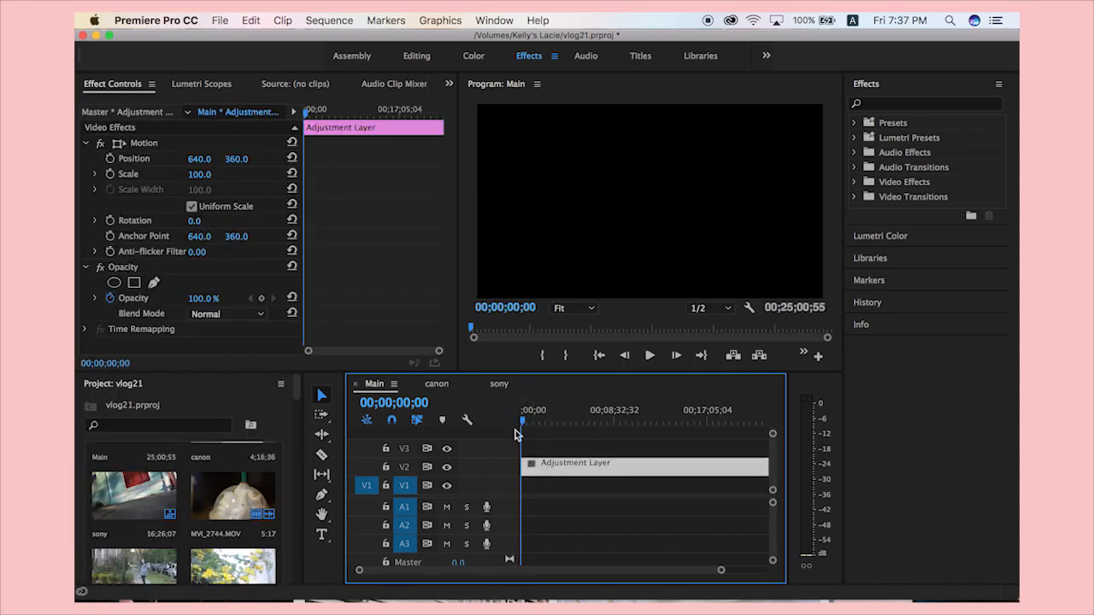
# Search all files for letterbox and import letterbox.png into the project.
pyautogui.click(221, 21)
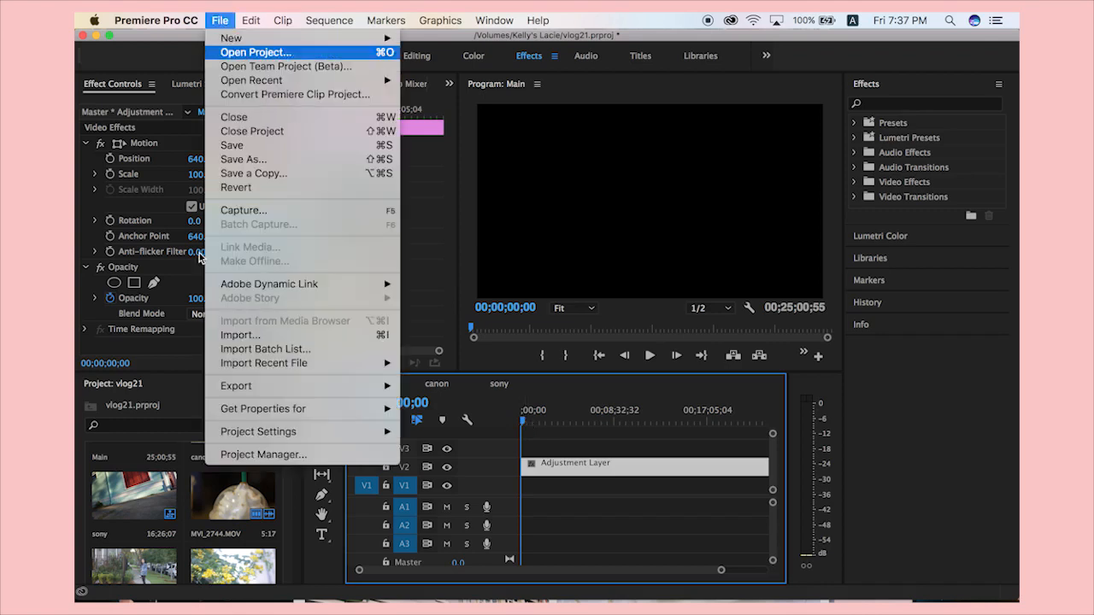
pyautogui.click(188, 418)
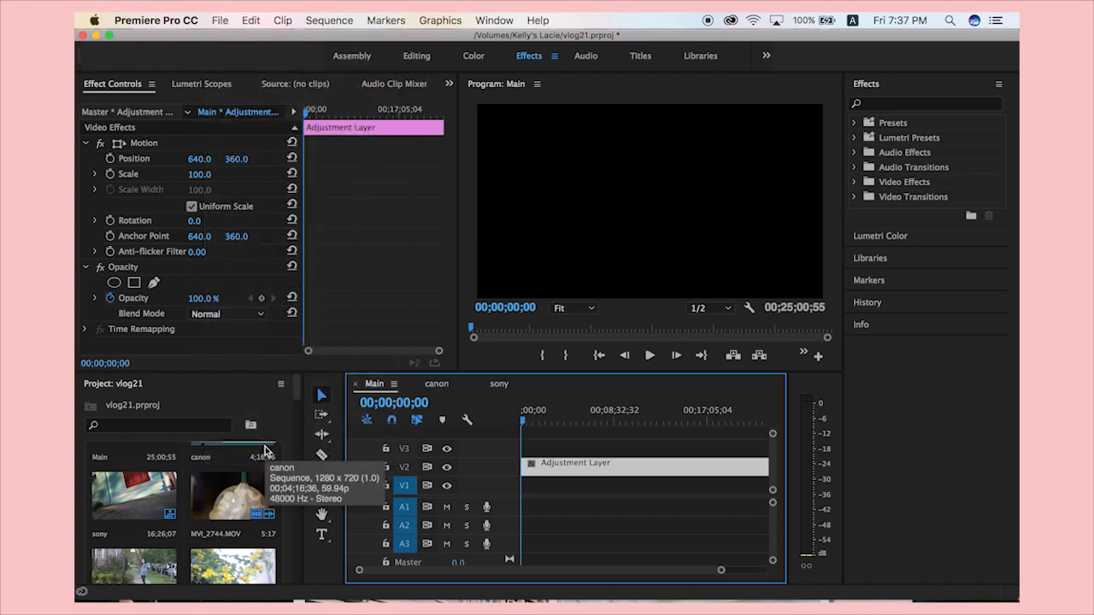
pyautogui.click(376, 145)
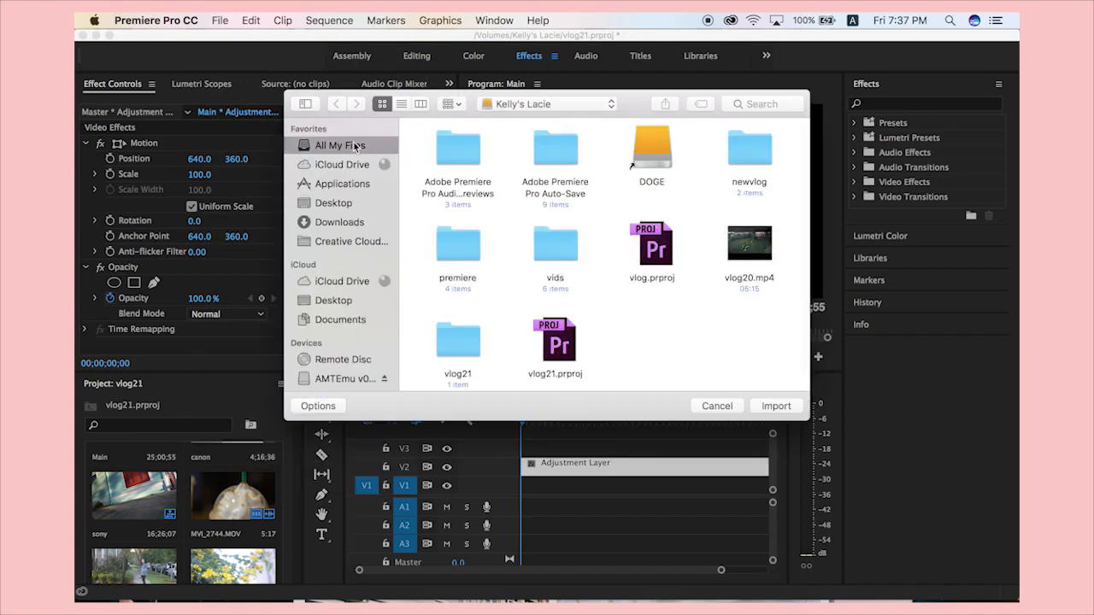
pyautogui.click(753, 104)
pyautogui.write('letterbox')
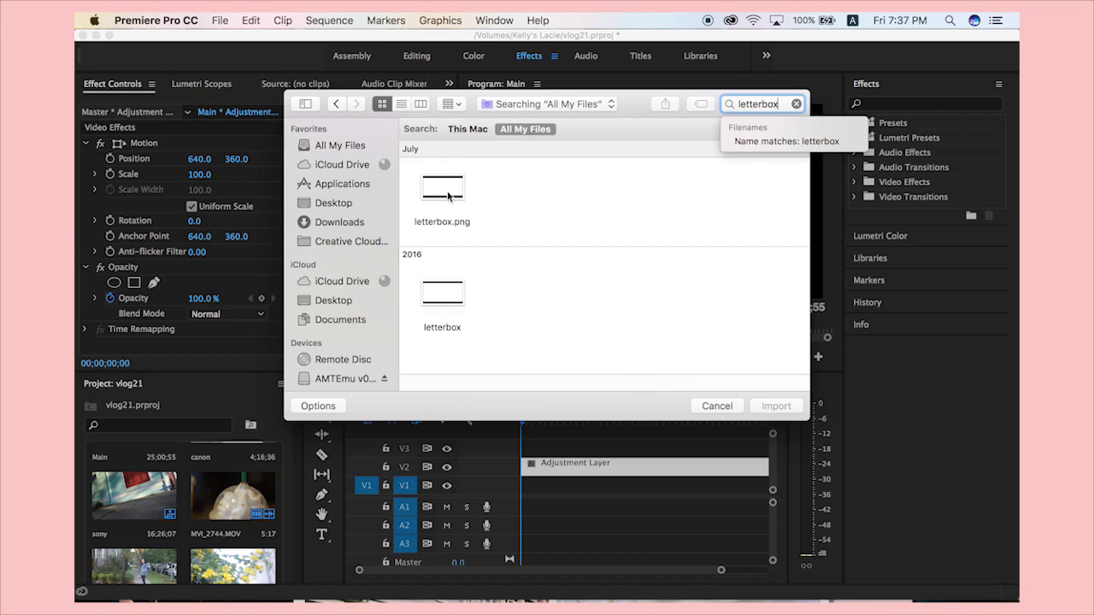
pyautogui.click(447, 195)
pyautogui.click(779, 402)
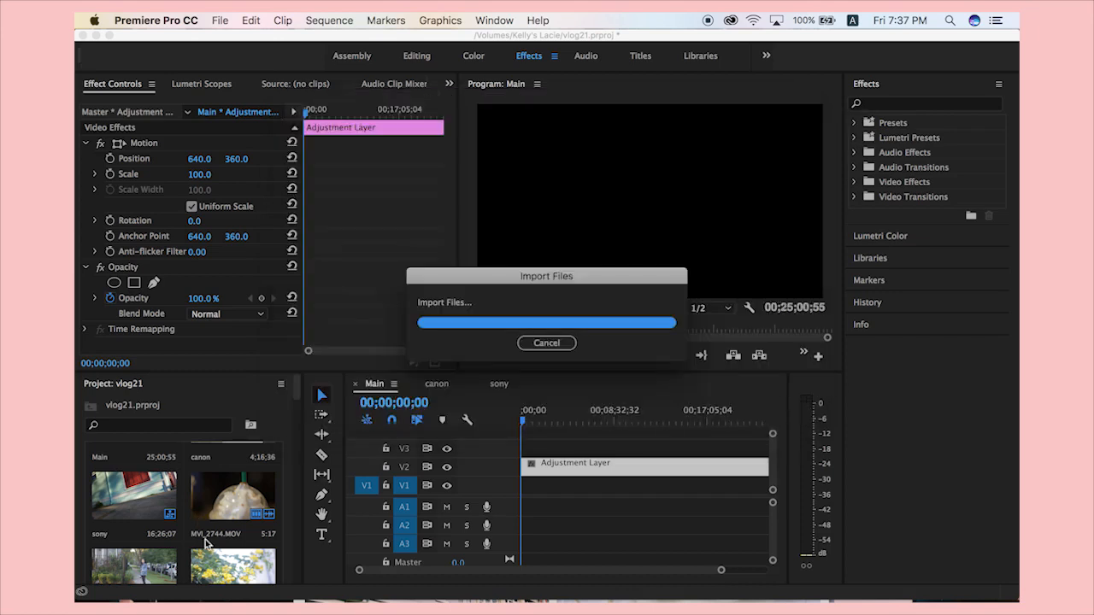
# Place letterbox.png on track V3 from the start of Main and extend it to the end of the adjustment layer.
pyautogui.scroll(-5, 204, 541)
pyautogui.scroll(-2, 205, 541)
pyautogui.click(230, 494)
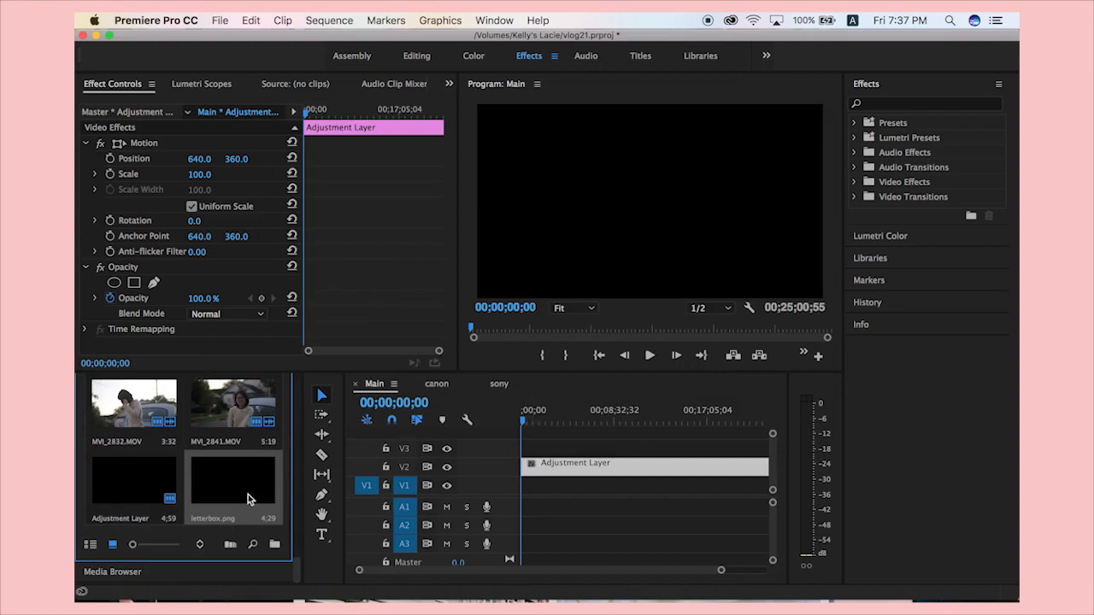
pyautogui.moveTo(248, 499); pyautogui.dragTo(524, 451)
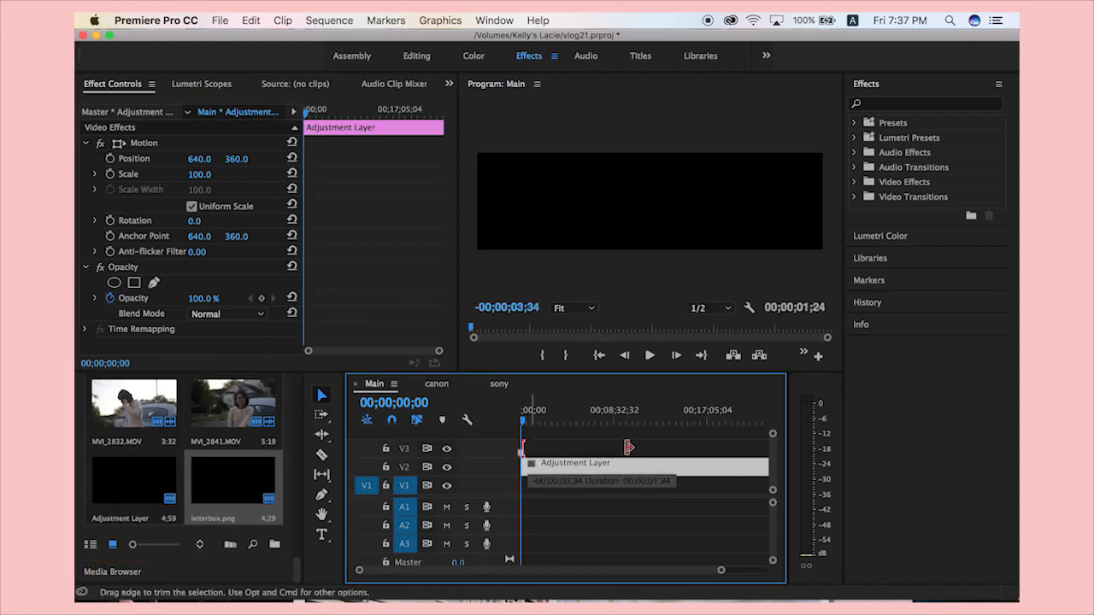
pyautogui.moveTo(628, 447); pyautogui.dragTo(709, 446)
pyautogui.click(615, 442)
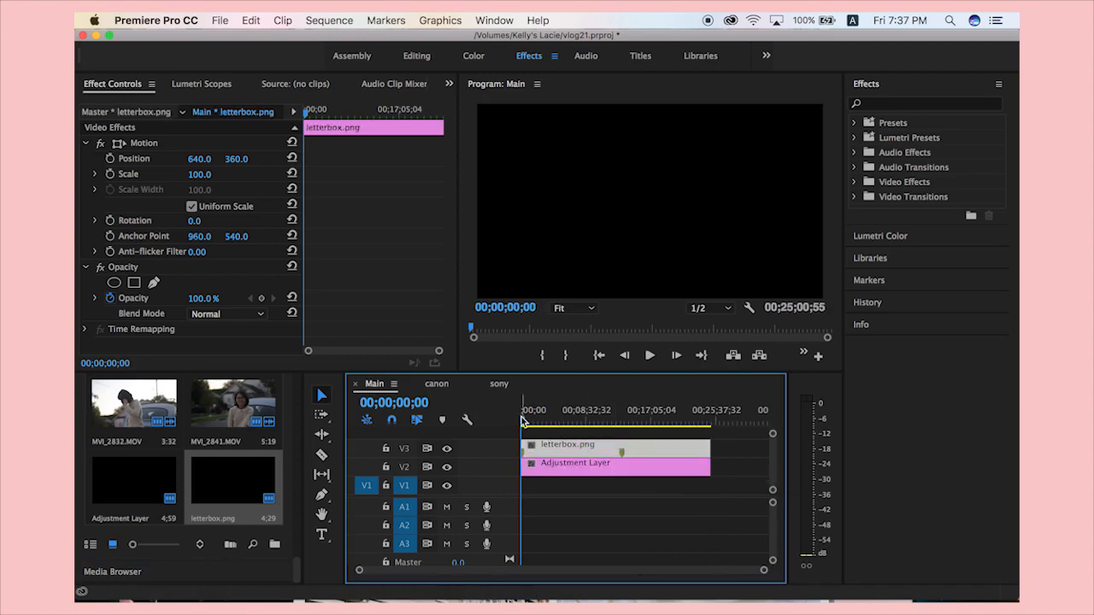
# Skim through the footage in the canon sequence around the 58-second mark.
pyautogui.click(437, 385)
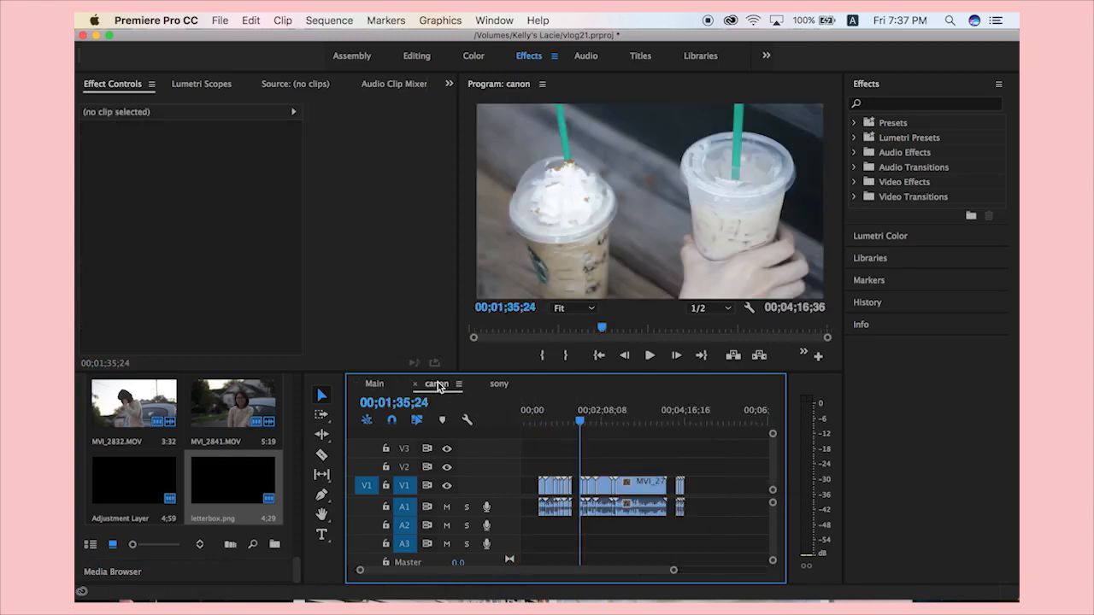
pyautogui.moveTo(572, 418); pyautogui.dragTo(606, 434)
pyautogui.press('=')
pyautogui.press('=')
pyautogui.press('=')
pyautogui.press('=')
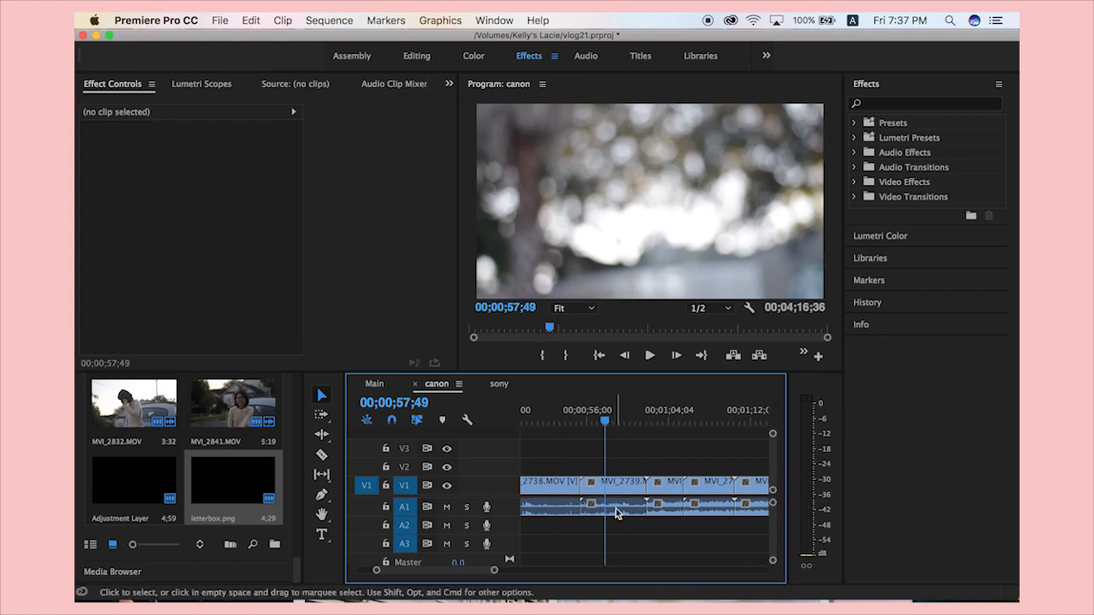
pyautogui.press('-')
pyautogui.press('-')
pyautogui.press('-')
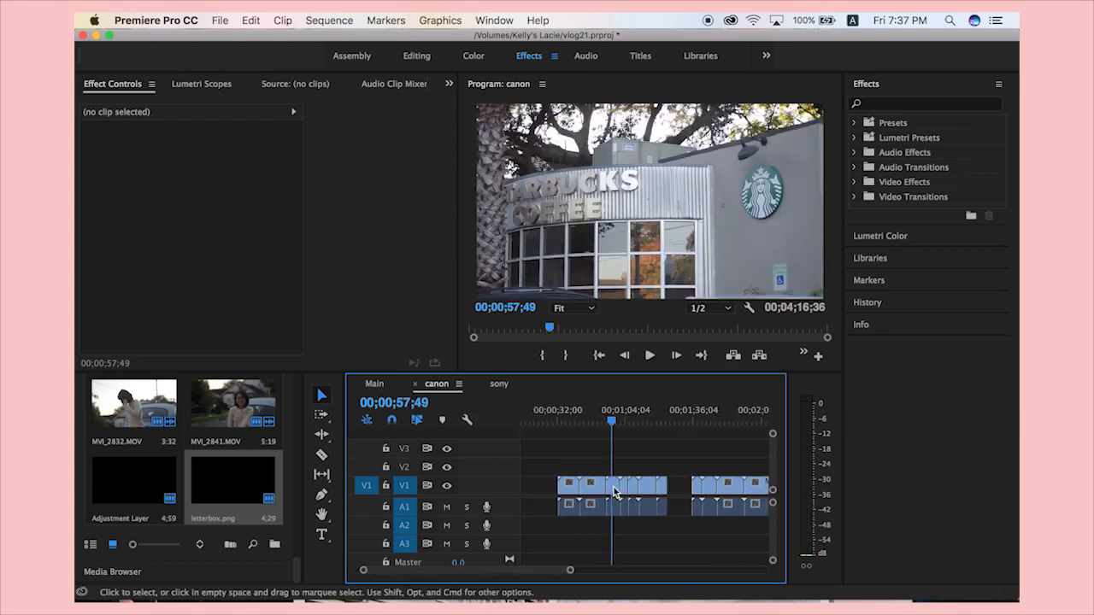
# Delete all the audio clips on track A1 of the canon sequence, keeping the video clips.
pyautogui.moveTo(776, 518); pyautogui.dragTo(777, 521)
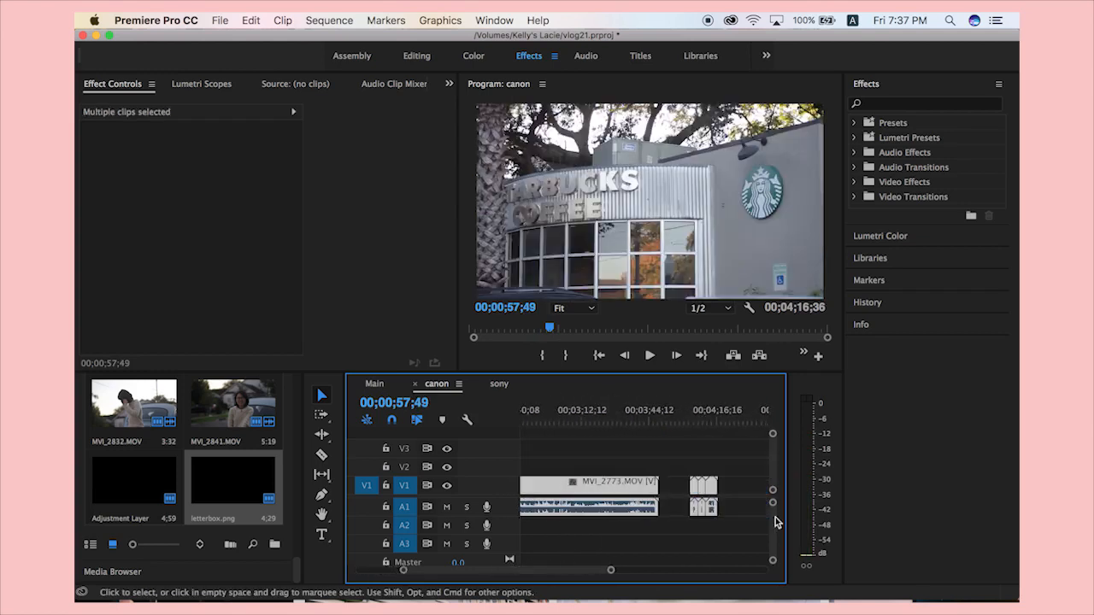
pyautogui.press('-')
pyautogui.press('-')
pyautogui.press('-')
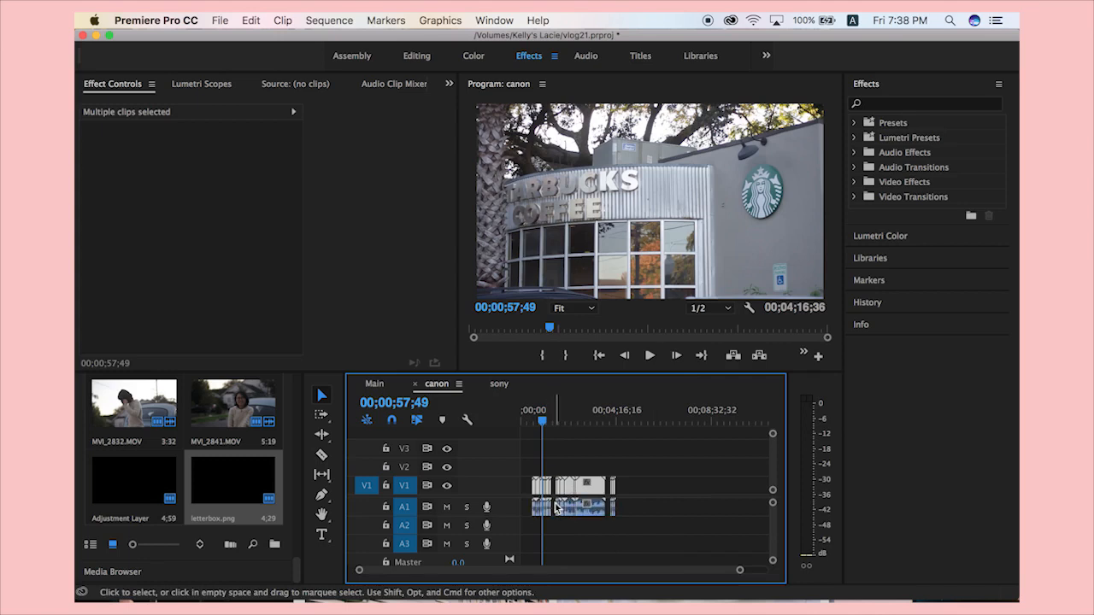
pyautogui.click(661, 504)
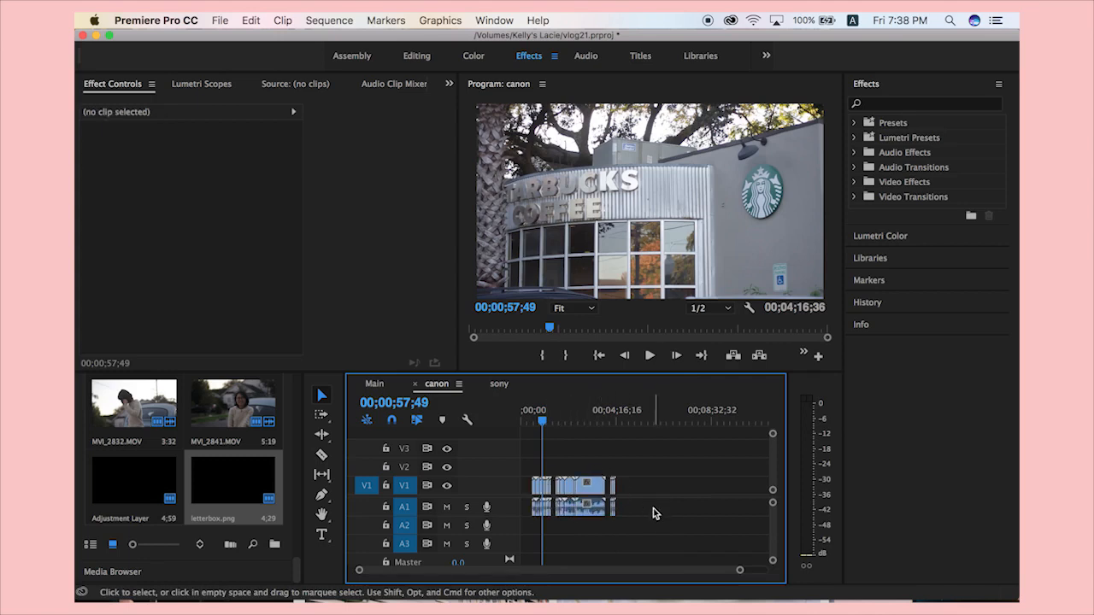
pyautogui.moveTo(654, 508); pyautogui.dragTo(541, 510)
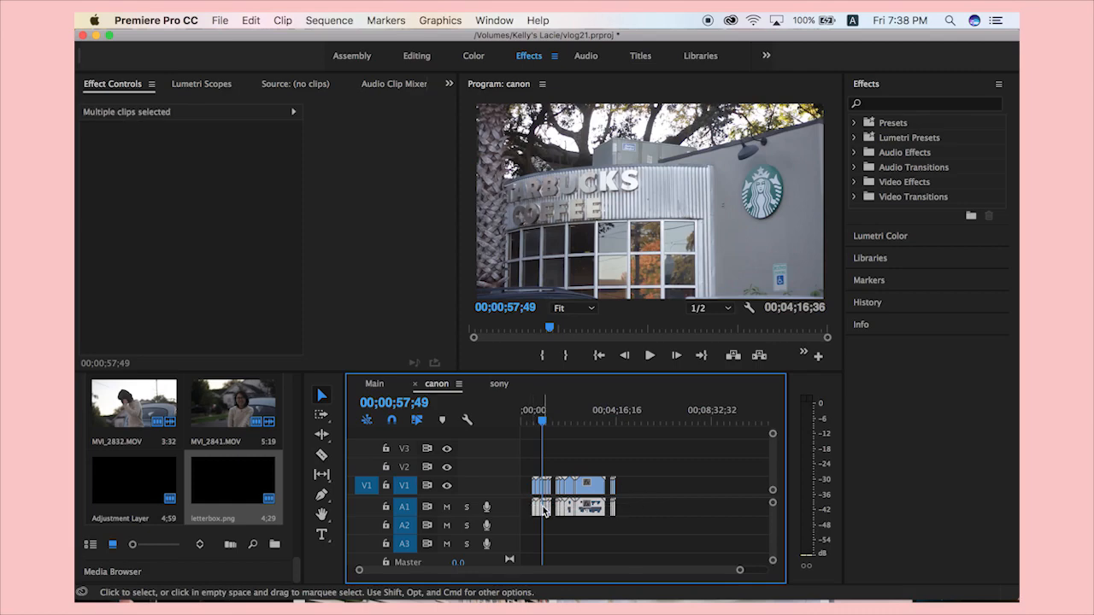
pyautogui.press('Delete')
# Copy clip MVI_2739.MOV from the canon sequence to the start of Main on track V1.
pyautogui.press('=')
pyautogui.press('=')
pyautogui.press('=')
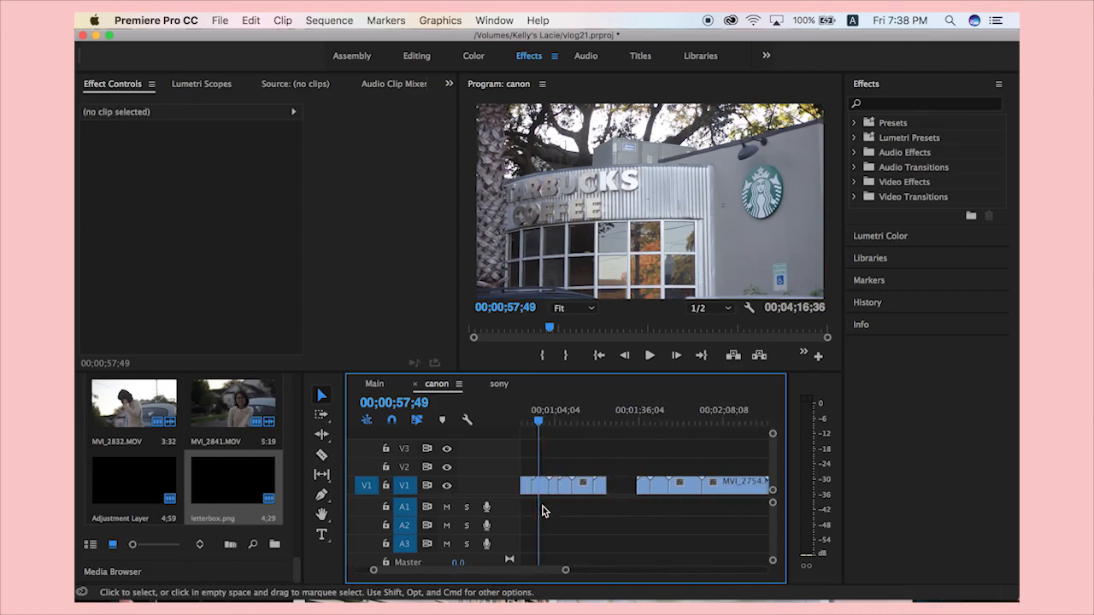
pyautogui.moveTo(672, 421)
pyautogui.mouseDown()
pyautogui.moveTo(651, 424)
pyautogui.moveTo(692, 432)
pyautogui.moveTo(674, 426)
pyautogui.mouseUp()
pyautogui.click(674, 488)
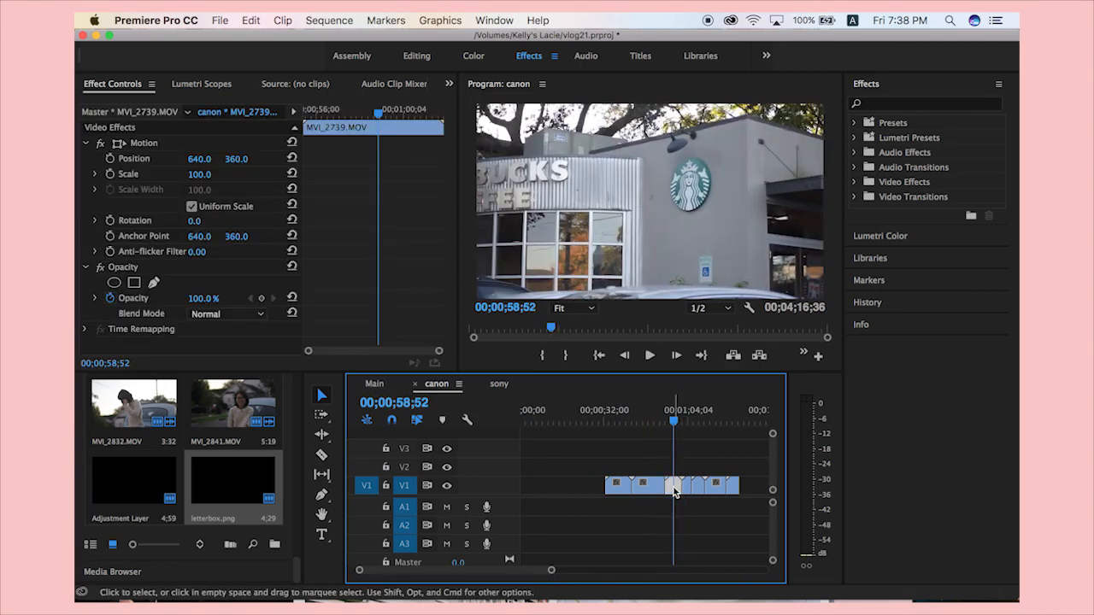
pyautogui.click(373, 384)
pyautogui.click(530, 490)
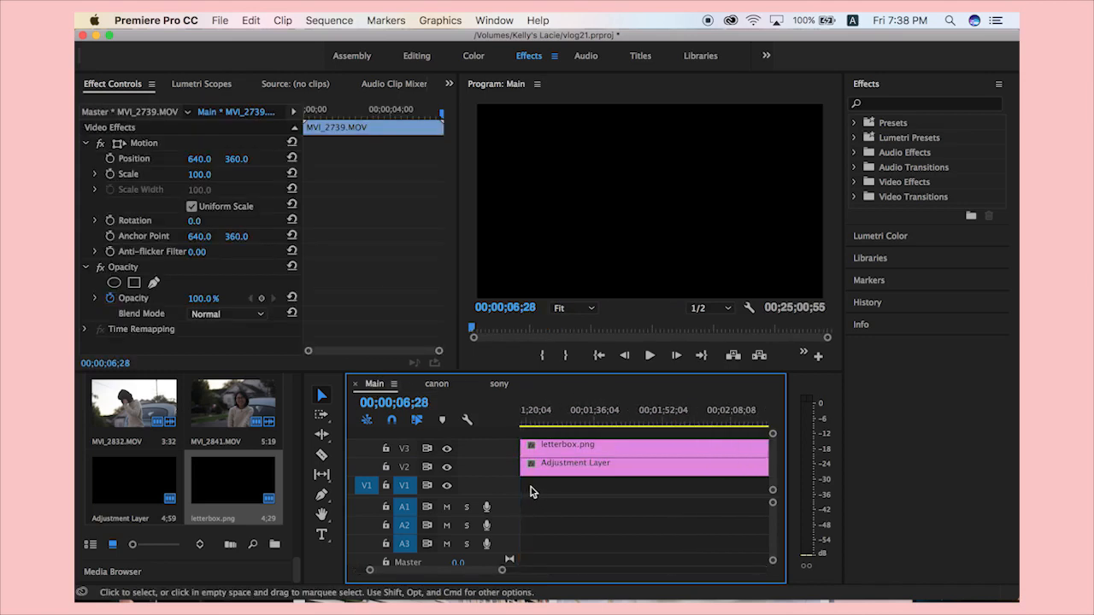
pyautogui.hscroll(-5, 531, 491)
pyautogui.hscroll(-2, 674, 476)
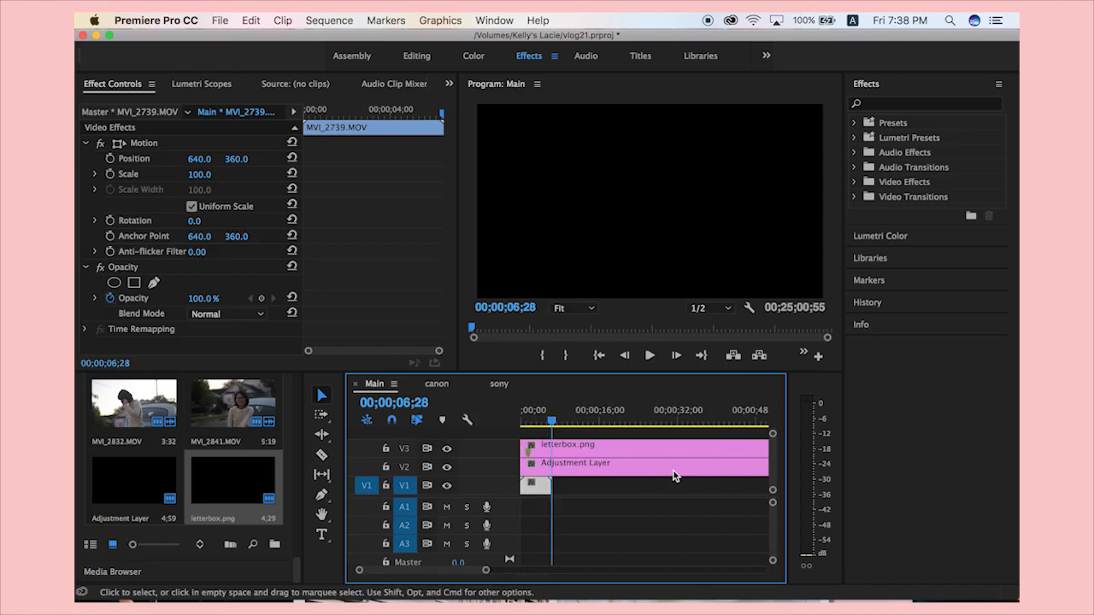
# Preview the MVI_2739.MOV clip in Main and look over the footage in the sony sequence.
pyautogui.moveTo(552, 421); pyautogui.dragTo(522, 421)
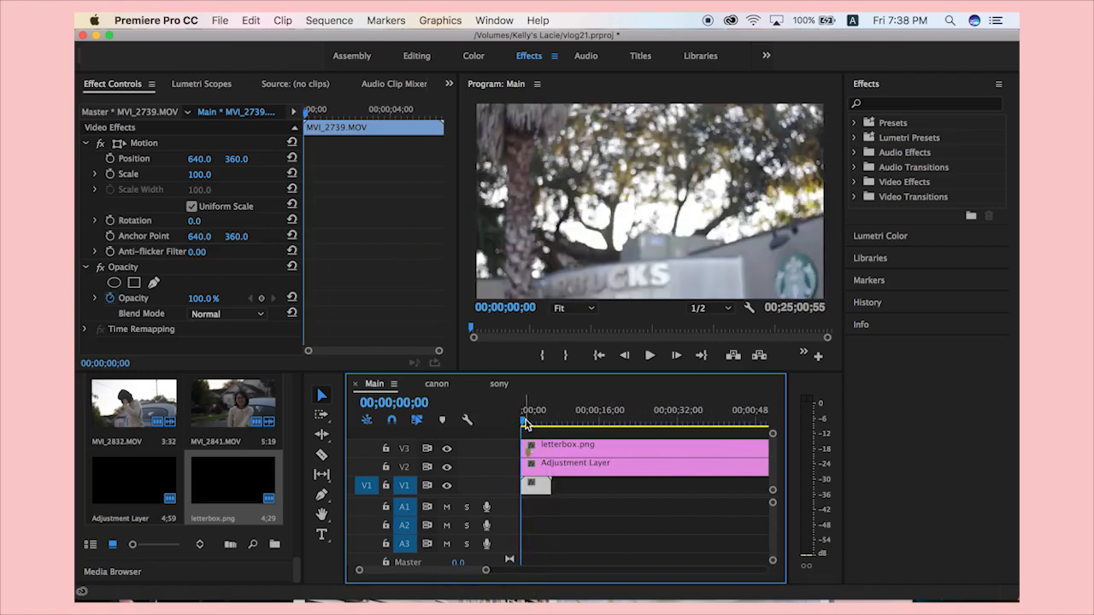
pyautogui.moveTo(523, 422)
pyautogui.mouseDown()
pyautogui.moveTo(544, 425)
pyautogui.moveTo(529, 420)
pyautogui.mouseUp()
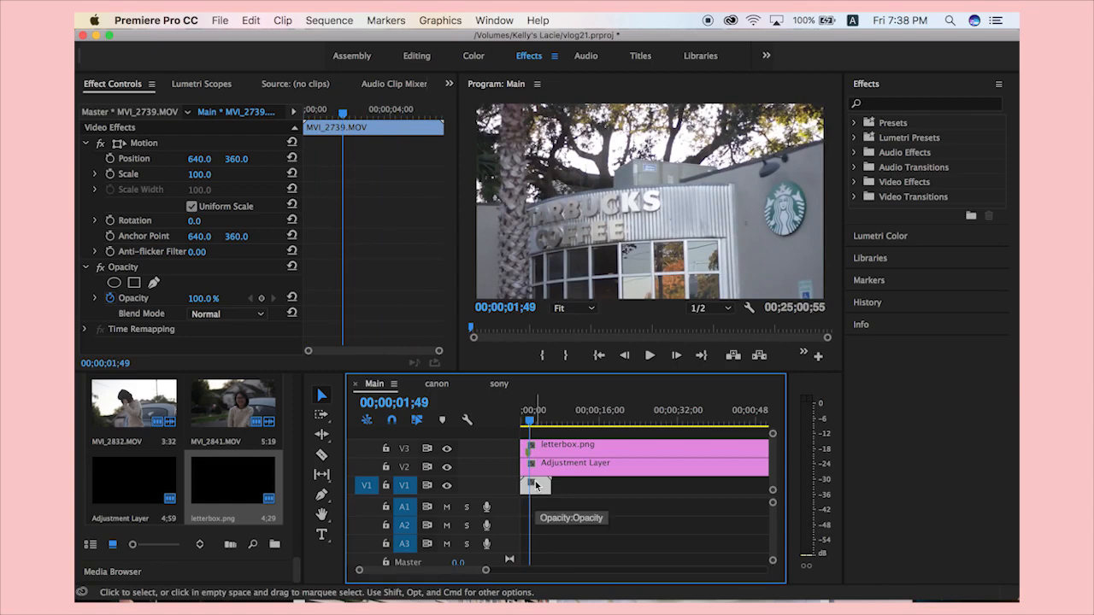
pyautogui.moveTo(529, 420); pyautogui.dragTo(537, 420)
pyautogui.click(500, 384)
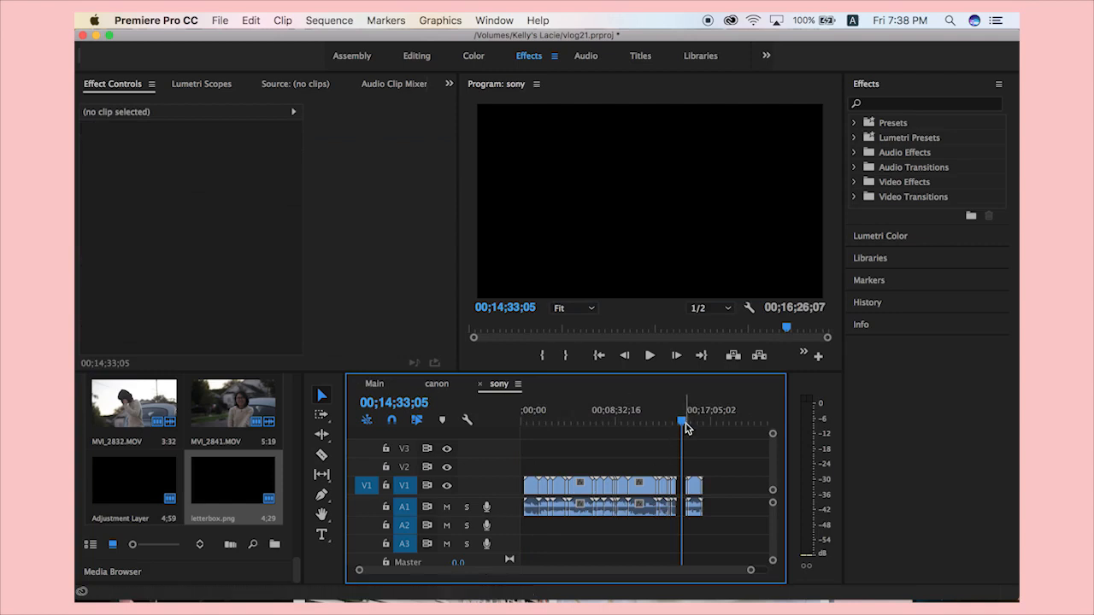
pyautogui.moveTo(684, 421); pyautogui.dragTo(651, 424)
pyautogui.click(375, 384)
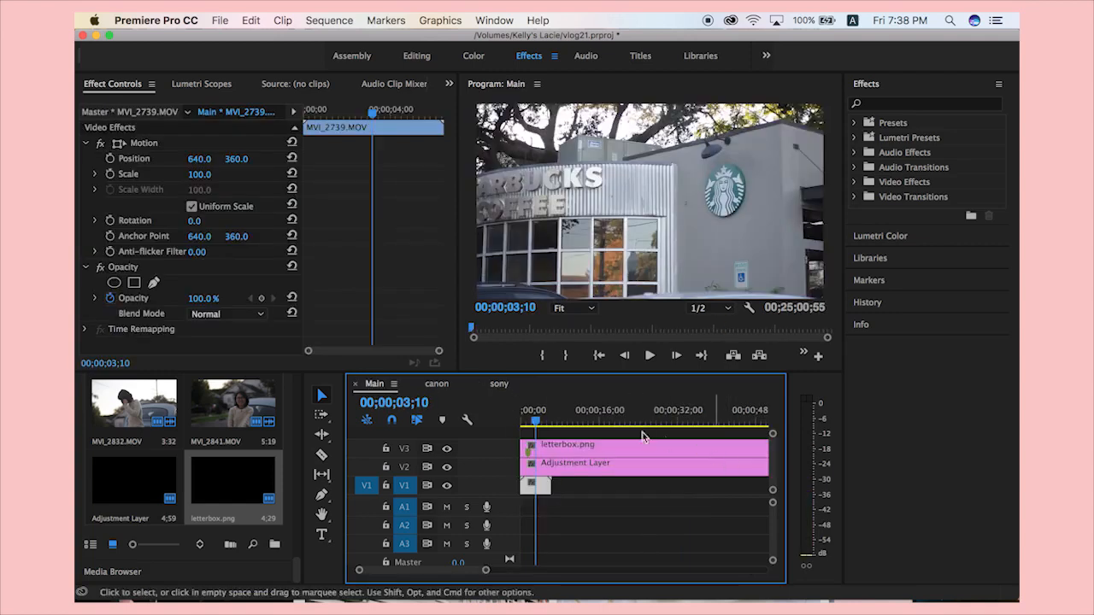
pyautogui.moveTo(537, 422); pyautogui.dragTo(526, 422)
pyautogui.press('-')
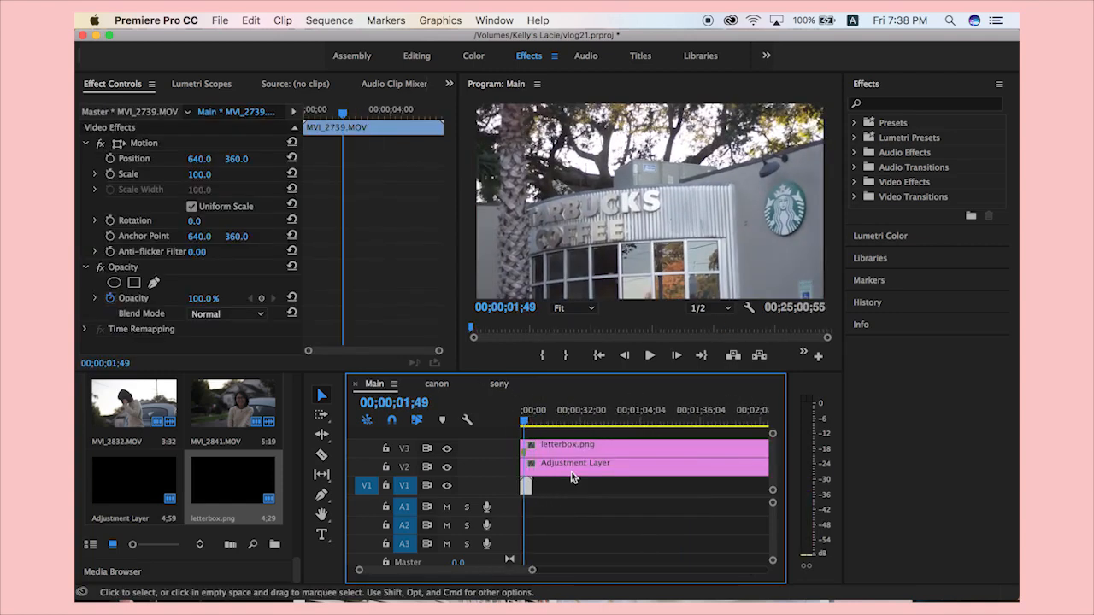
pyautogui.press('=')
pyautogui.press('=')
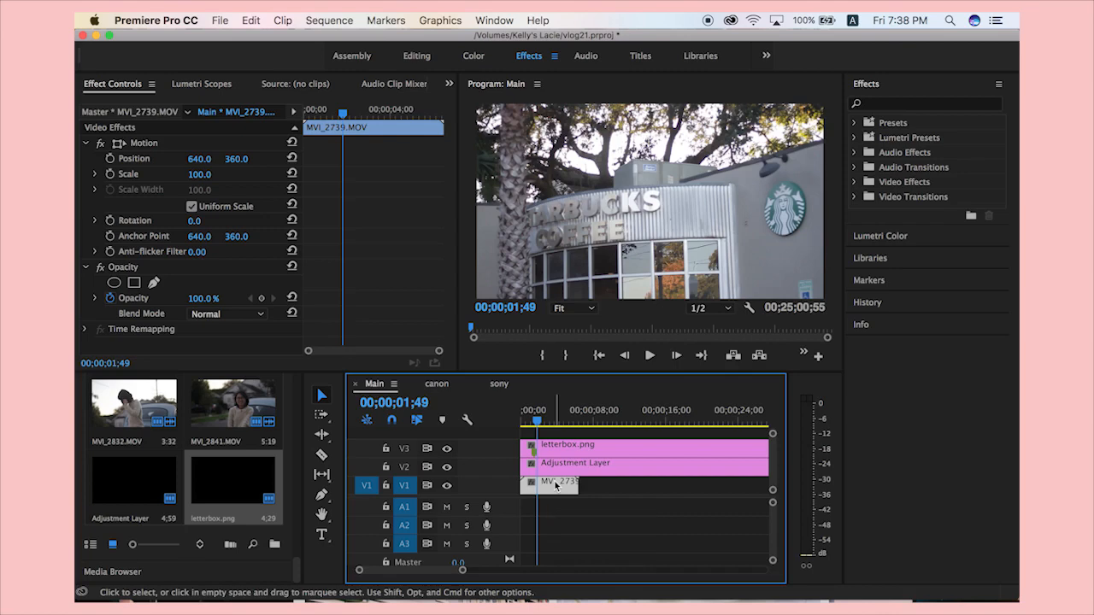
# Select the adjustment layer in Main and browse for a custom Creative look file in Lumetri Color.
pyautogui.click(556, 467)
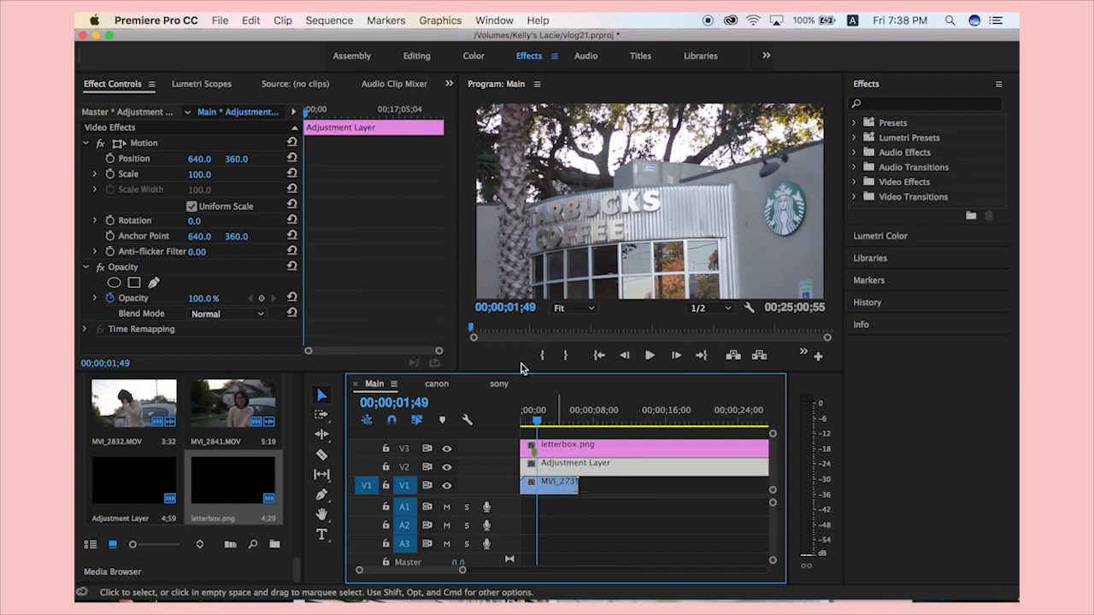
pyautogui.click(473, 56)
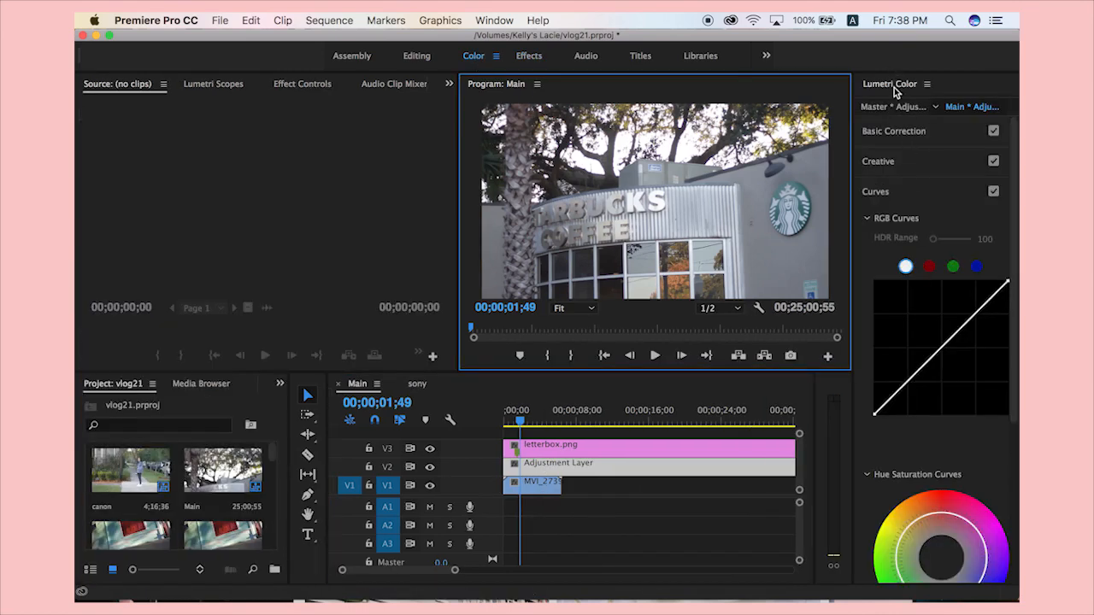
pyautogui.scroll(-5, 900, 207)
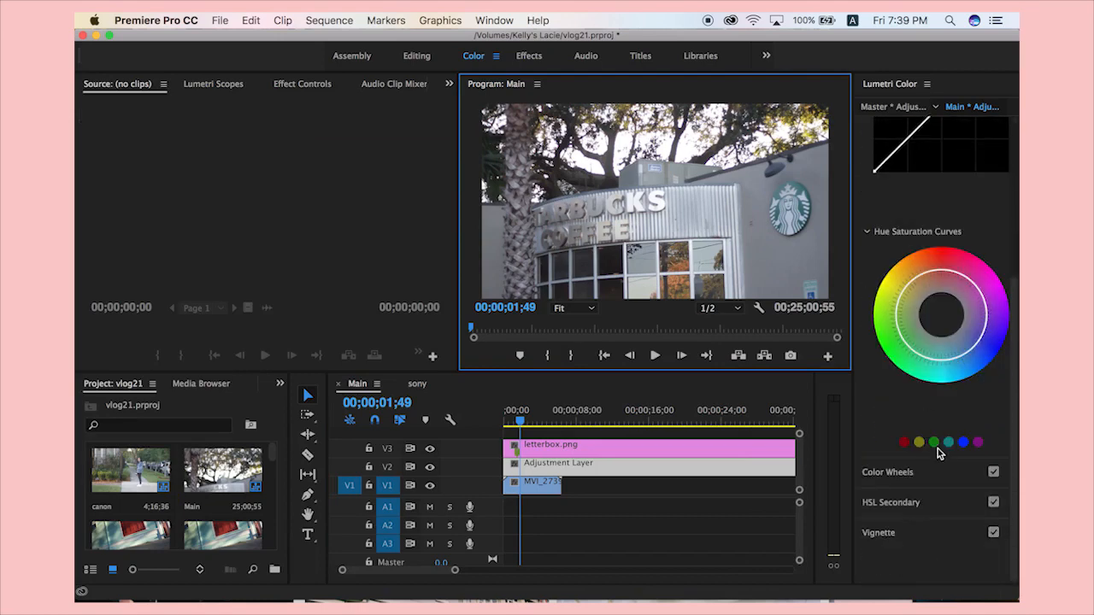
pyautogui.scroll(5, 938, 452)
pyautogui.click(902, 161)
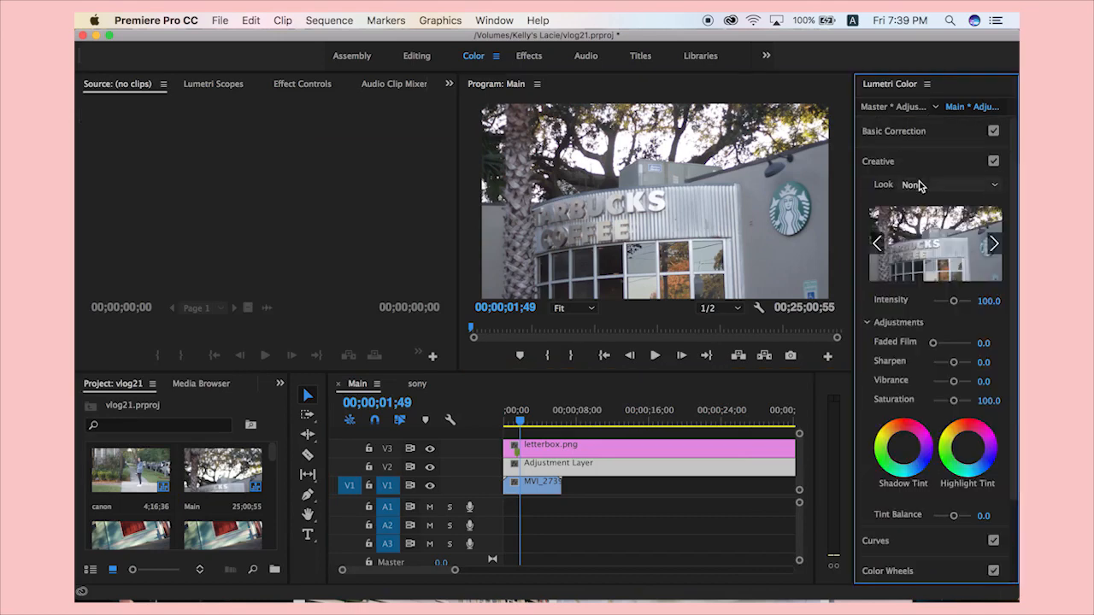
pyautogui.click(922, 186)
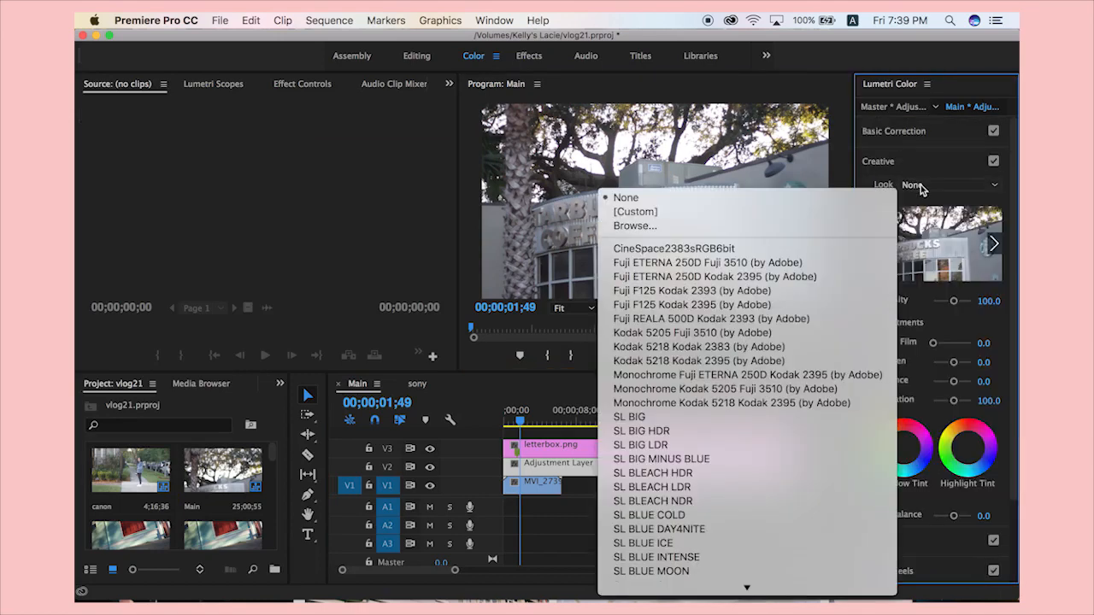
pyautogui.click(724, 227)
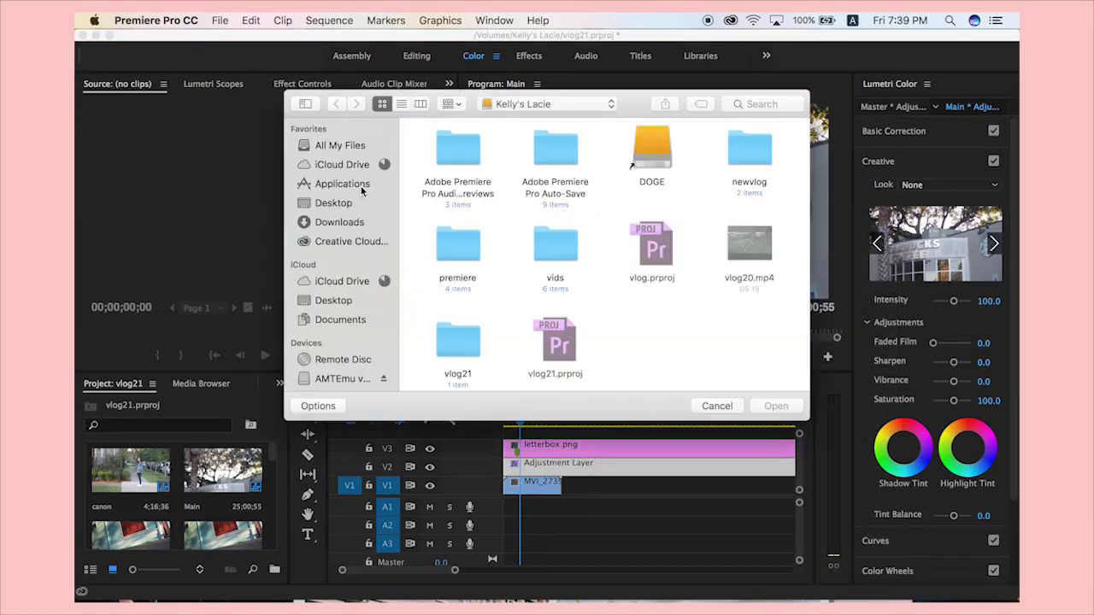
# Search this Mac for m31 and load OSIRIS_M31 - Rec.709.cube as the adjustment layer's look.
pyautogui.click(358, 152)
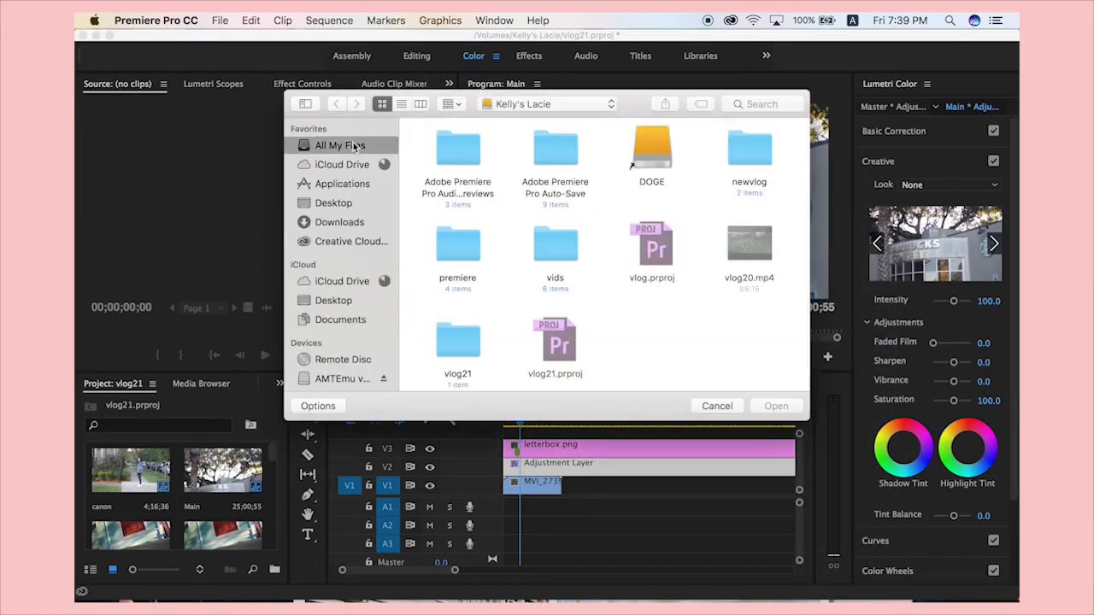
pyautogui.click(760, 104)
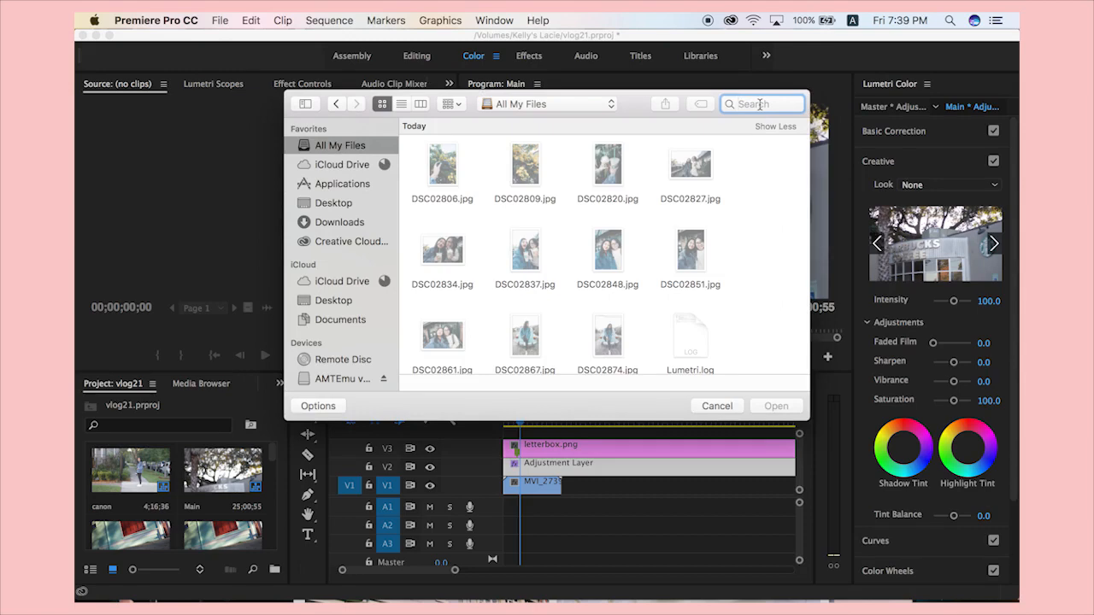
pyautogui.write('m31')
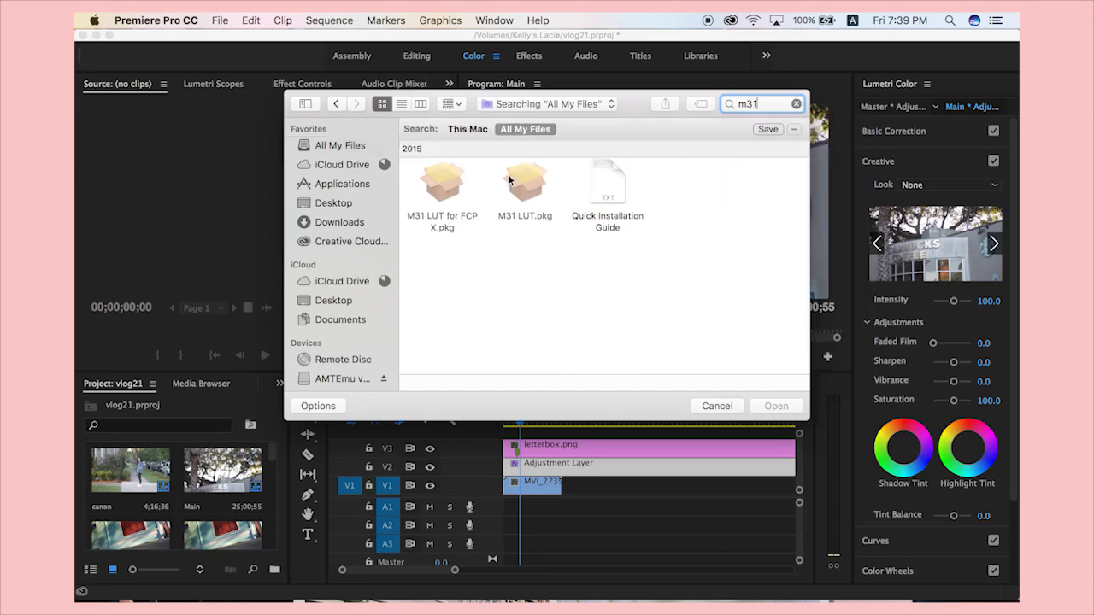
pyautogui.click(467, 129)
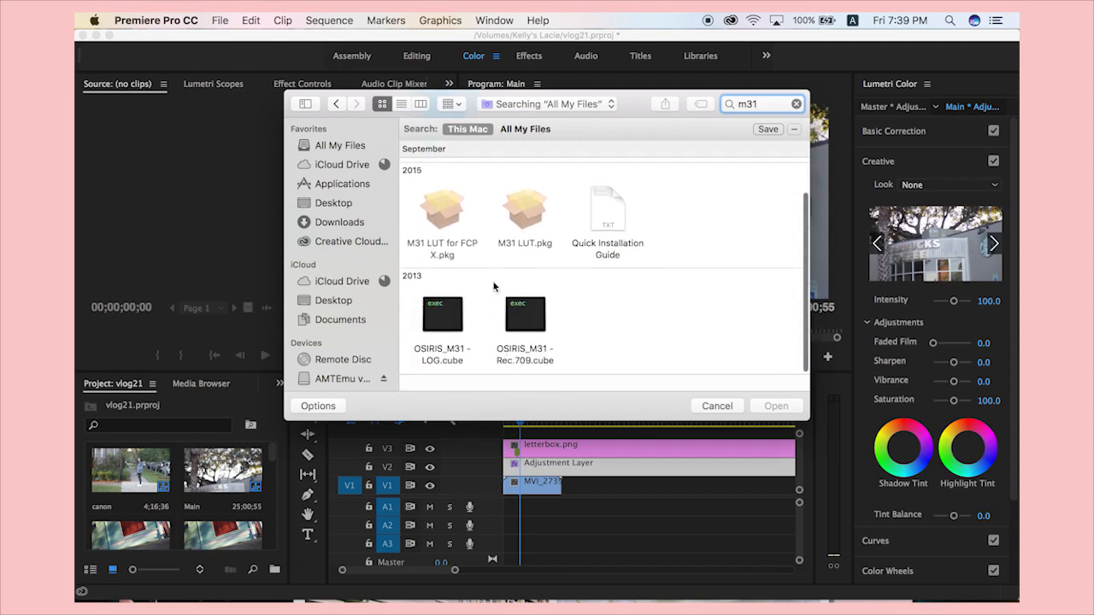
pyautogui.click(527, 320)
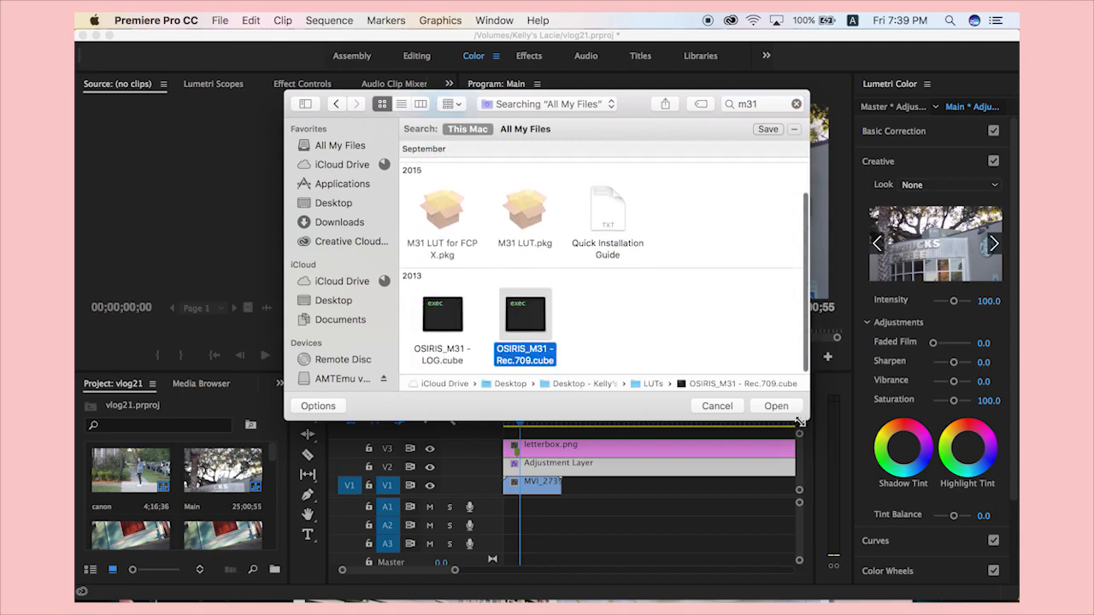
pyautogui.click(786, 408)
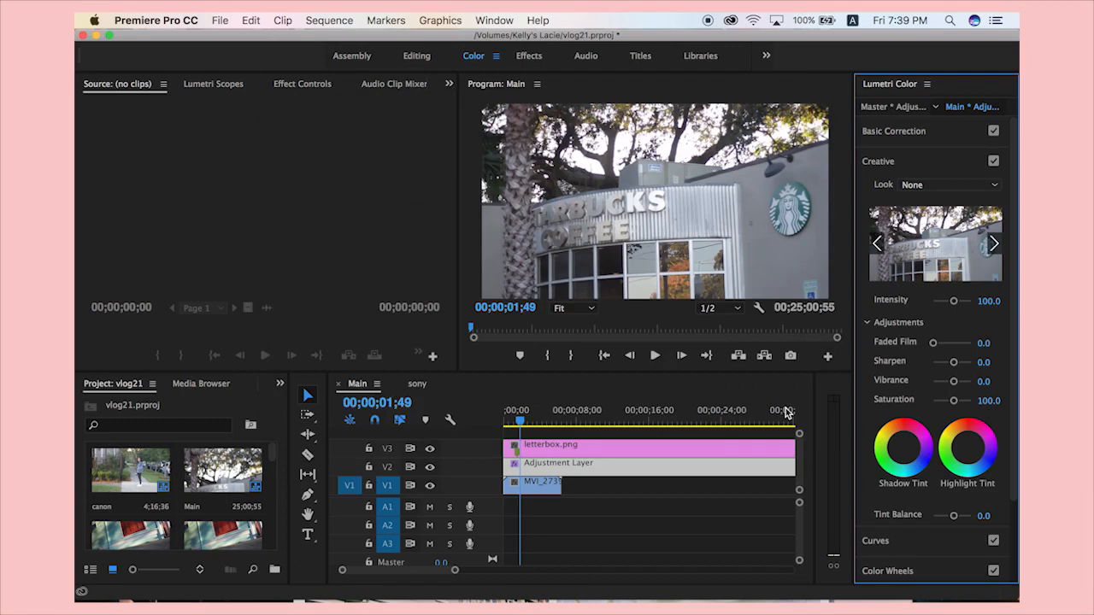
# Compare the Main footage at about 3 seconds with and without the adjustment layer by toggling track V2's visibility off and on.
pyautogui.click(537, 490)
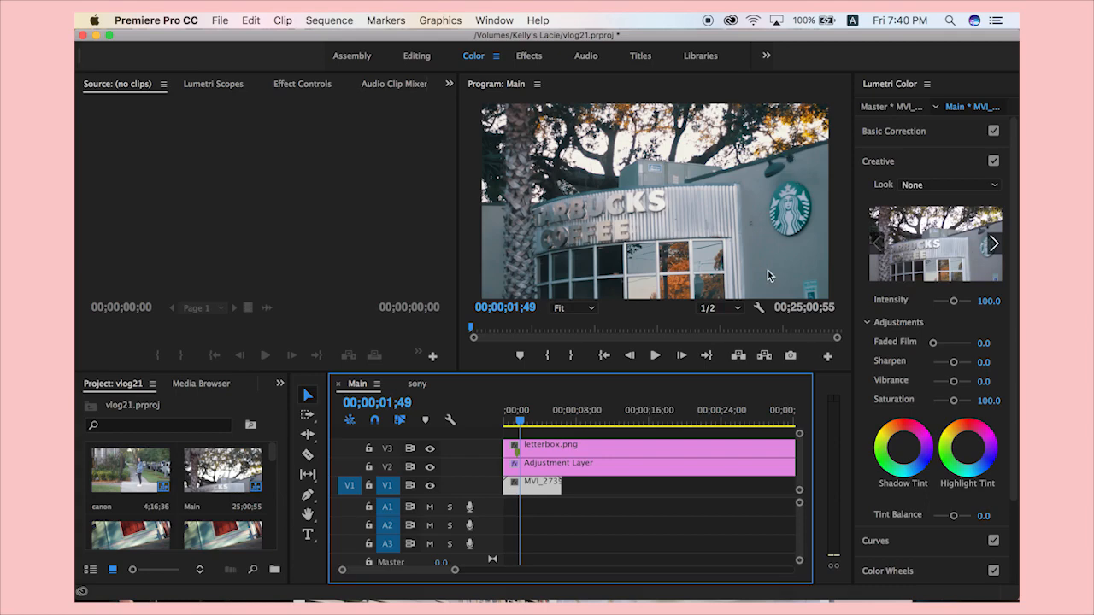
pyautogui.moveTo(520, 423)
pyautogui.mouseDown()
pyautogui.moveTo(532, 425)
pyautogui.moveTo(505, 423)
pyautogui.moveTo(536, 432)
pyautogui.mouseUp()
pyautogui.click(540, 472)
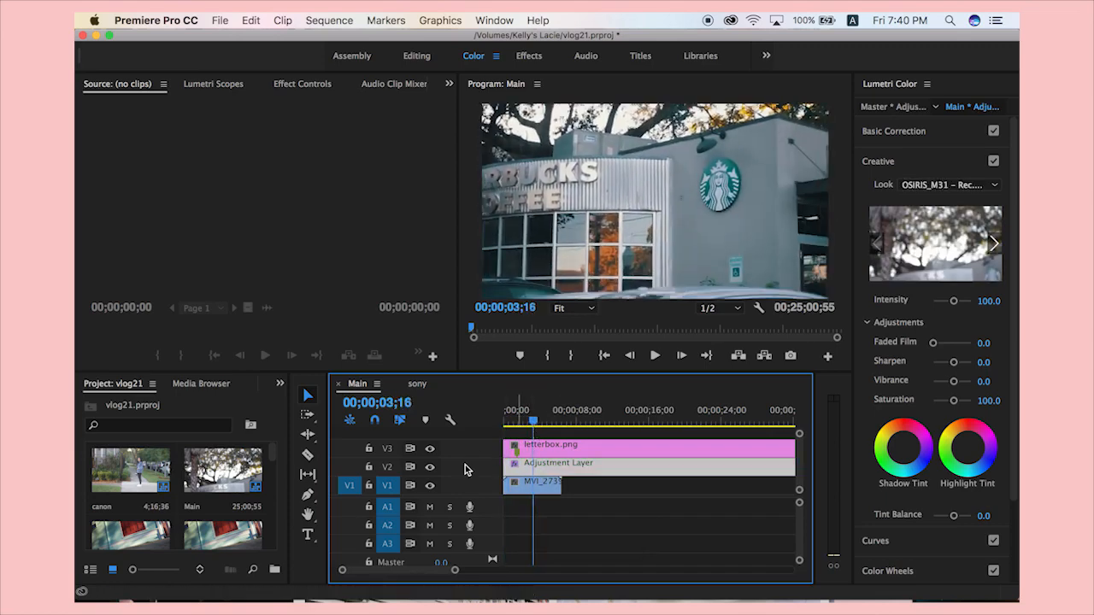
pyautogui.click(430, 468)
pyautogui.click(430, 467)
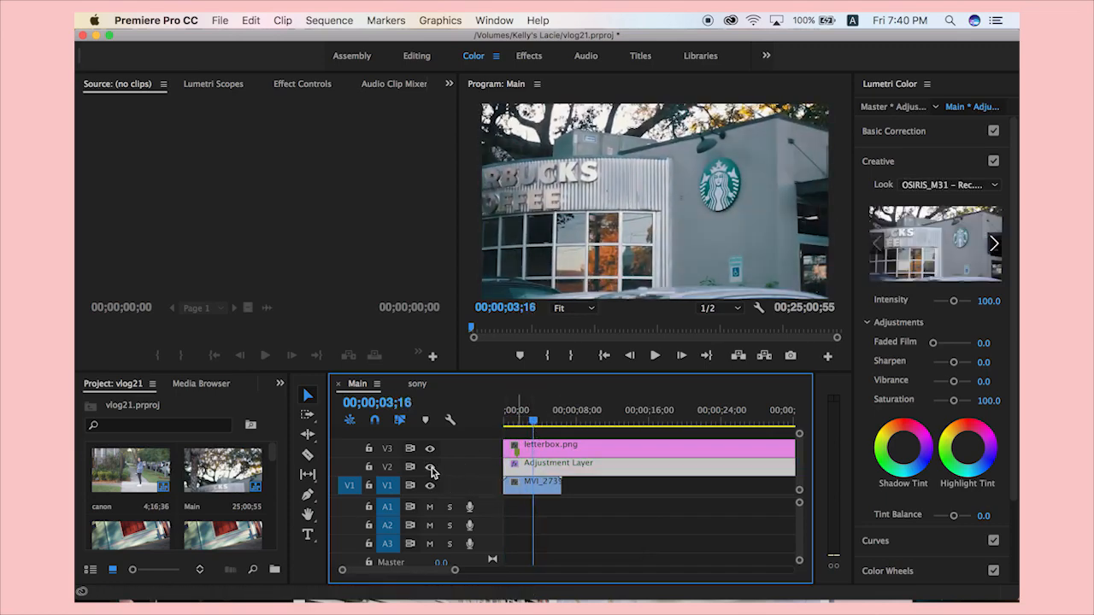
# Select the MVI_2739.MOV clip on track V1 in Main and open its RGB Curves in Lumetri Color.
pyautogui.moveTo(533, 424)
pyautogui.mouseDown()
pyautogui.moveTo(515, 425)
pyautogui.moveTo(559, 428)
pyautogui.moveTo(535, 427)
pyautogui.mouseUp()
pyautogui.click(550, 486)
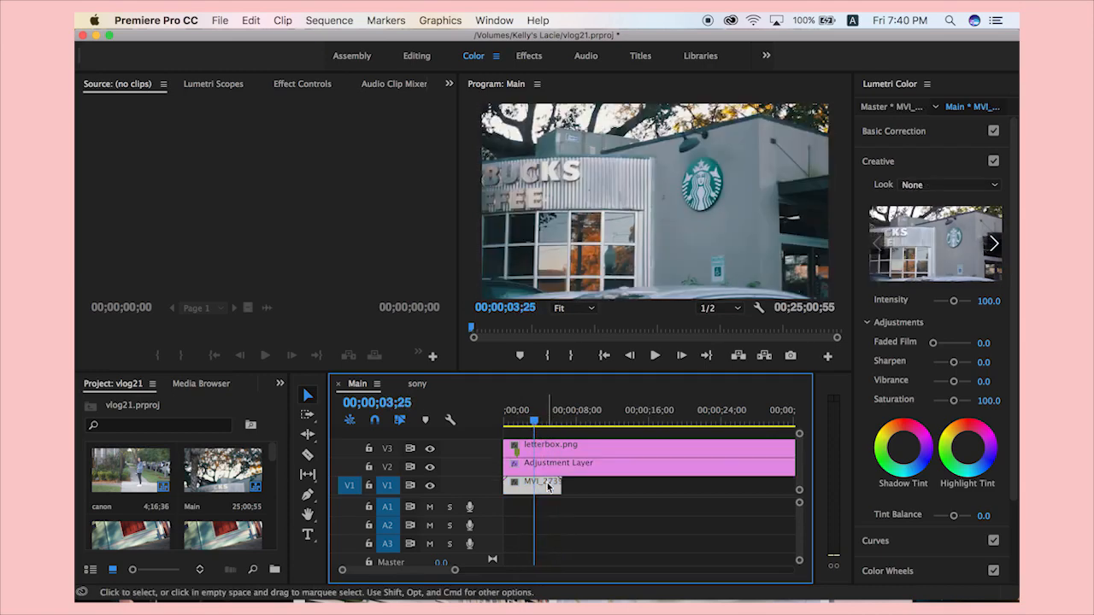
pyautogui.click(894, 131)
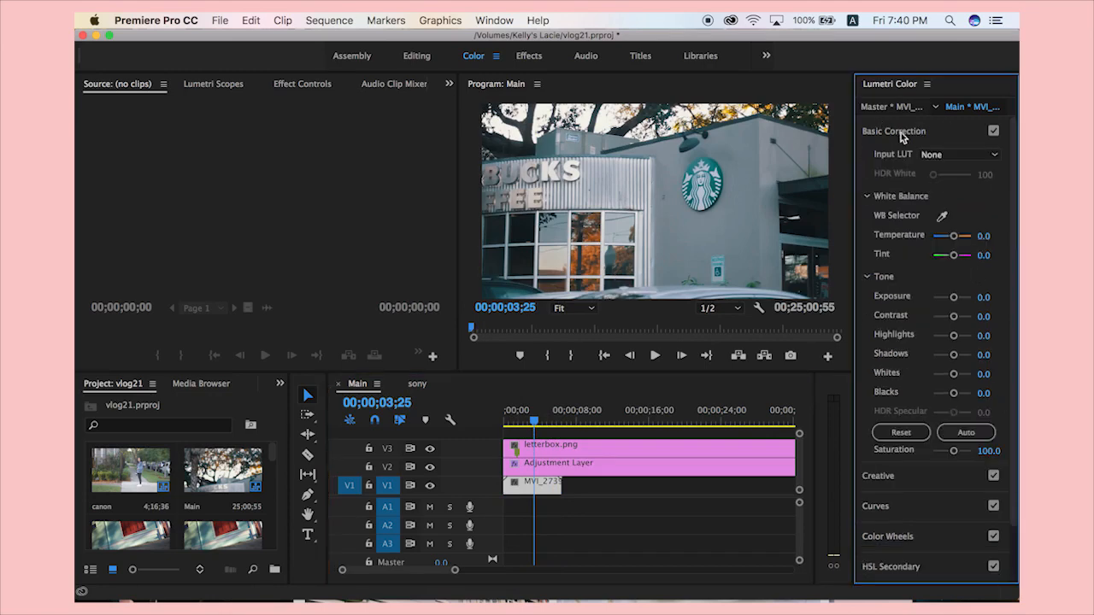
pyautogui.click(901, 133)
pyautogui.click(890, 194)
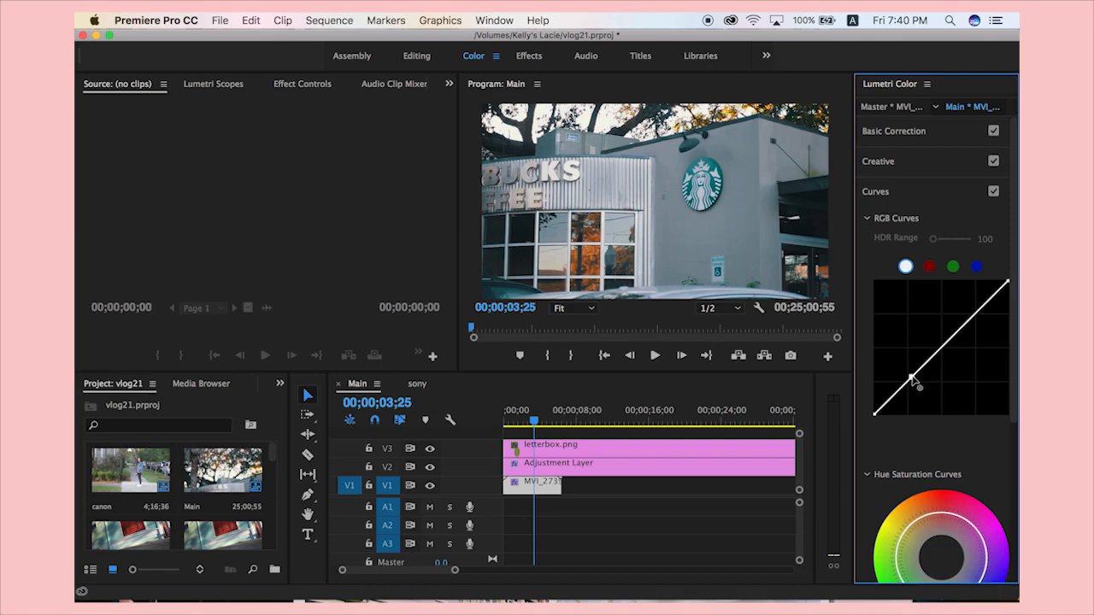
# Try shaping the clip's white RGB curve with one shadow point and one highlight point, and undo the adjustments.
pyautogui.moveTo(912, 378)
pyautogui.mouseDown()
pyautogui.moveTo(905, 352)
pyautogui.moveTo(921, 376)
pyautogui.moveTo(916, 367)
pyautogui.mouseUp()
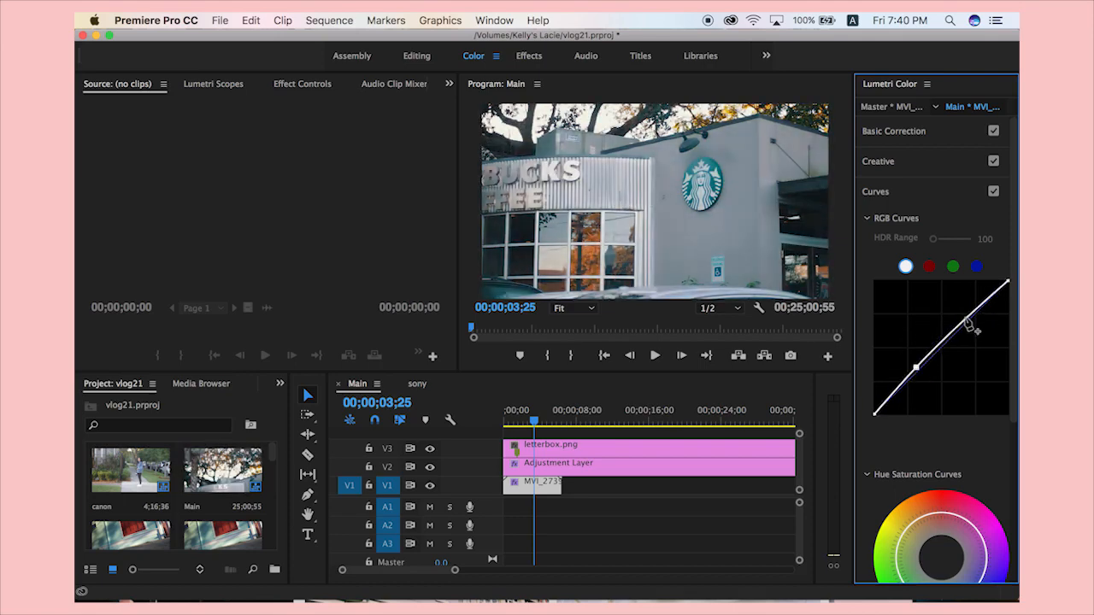
pyautogui.moveTo(966, 319); pyautogui.dragTo(964, 308)
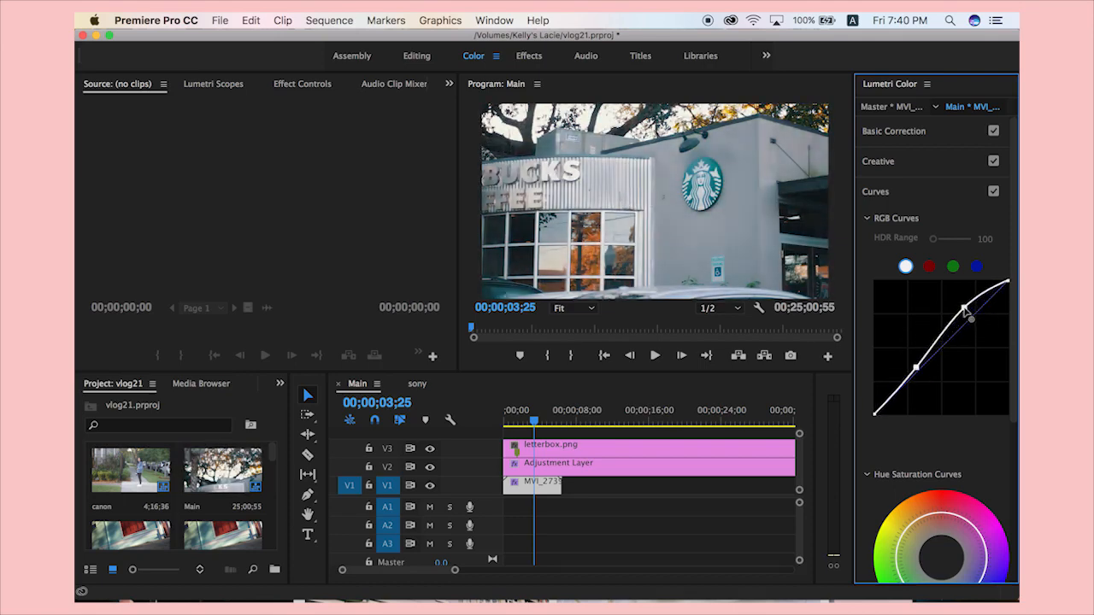
pyautogui.moveTo(919, 369); pyautogui.dragTo(919, 373)
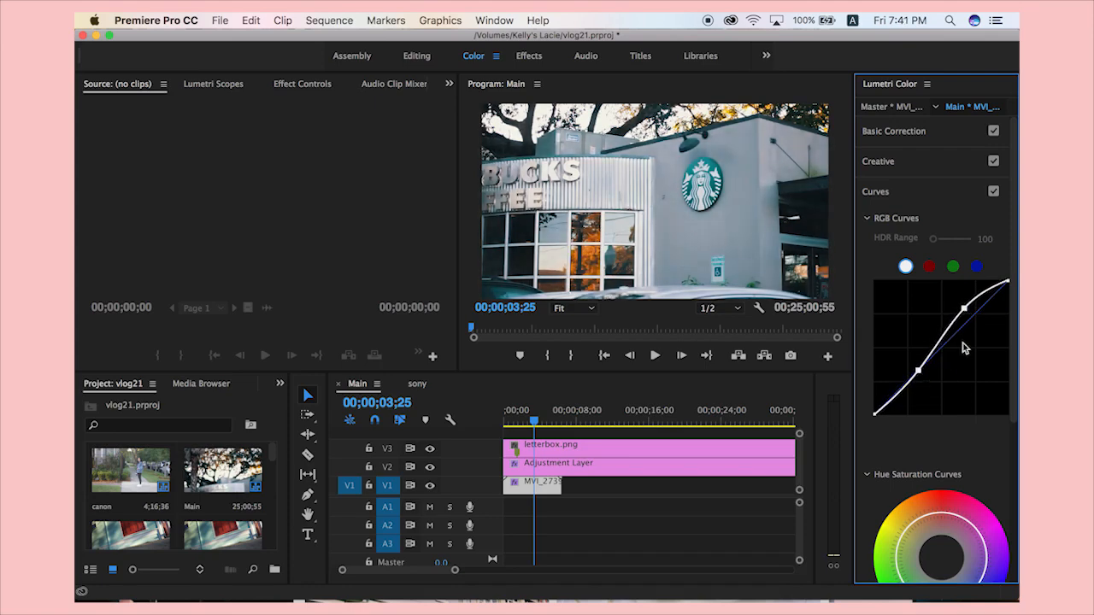
pyautogui.press('super+z')
pyautogui.press('super+z')
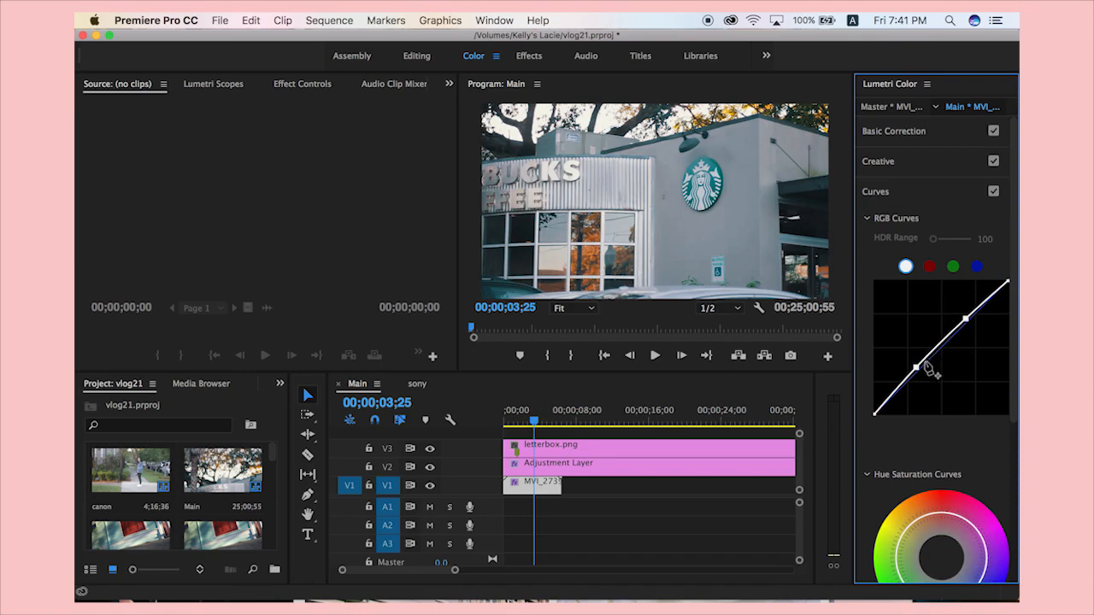
pyautogui.moveTo(915, 366); pyautogui.dragTo(917, 367)
pyautogui.keyDown('super'); pyautogui.click(917, 368); pyautogui.keyUp('super')
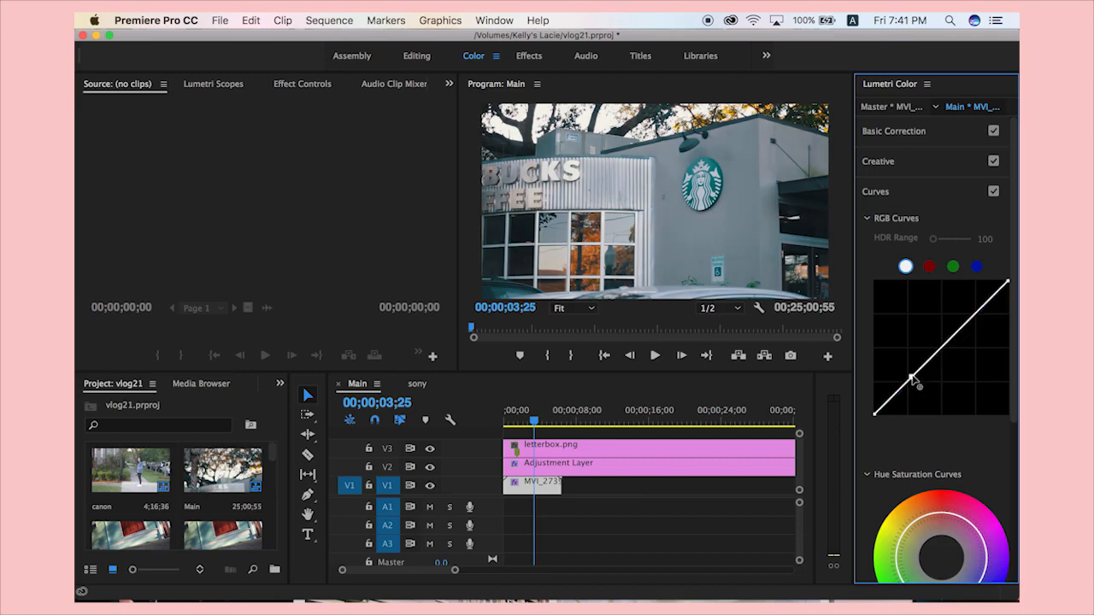
# Brighten MVI_2739.MOV by raising a single point in the shadow area of the white RGB curve, and play the clip back.
pyautogui.moveTo(910, 376); pyautogui.dragTo(906, 361)
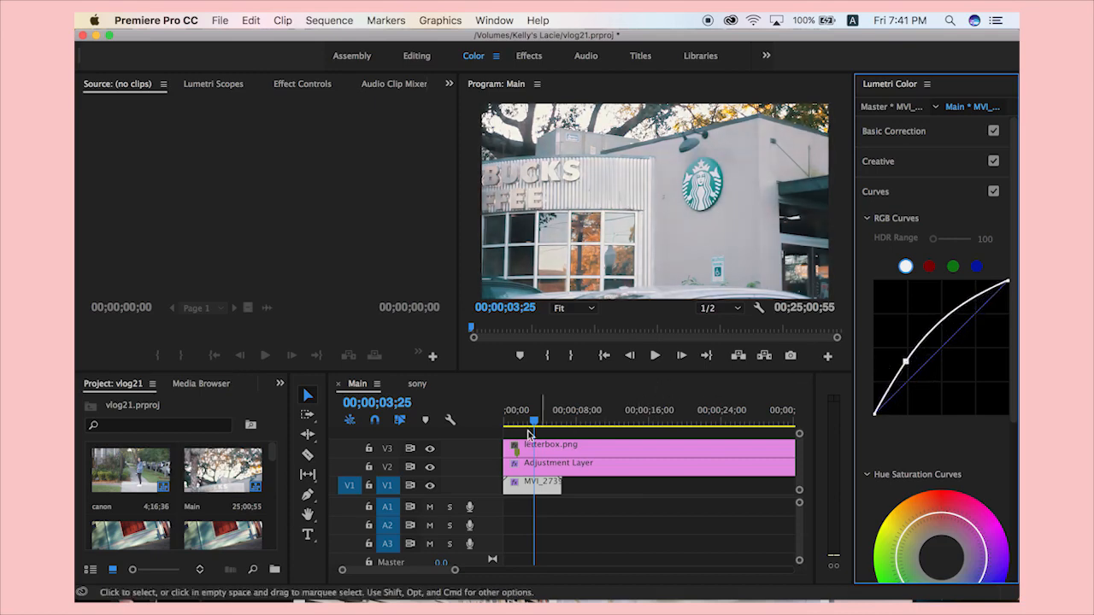
pyautogui.moveTo(537, 424); pyautogui.dragTo(492, 425)
pyautogui.press('space')
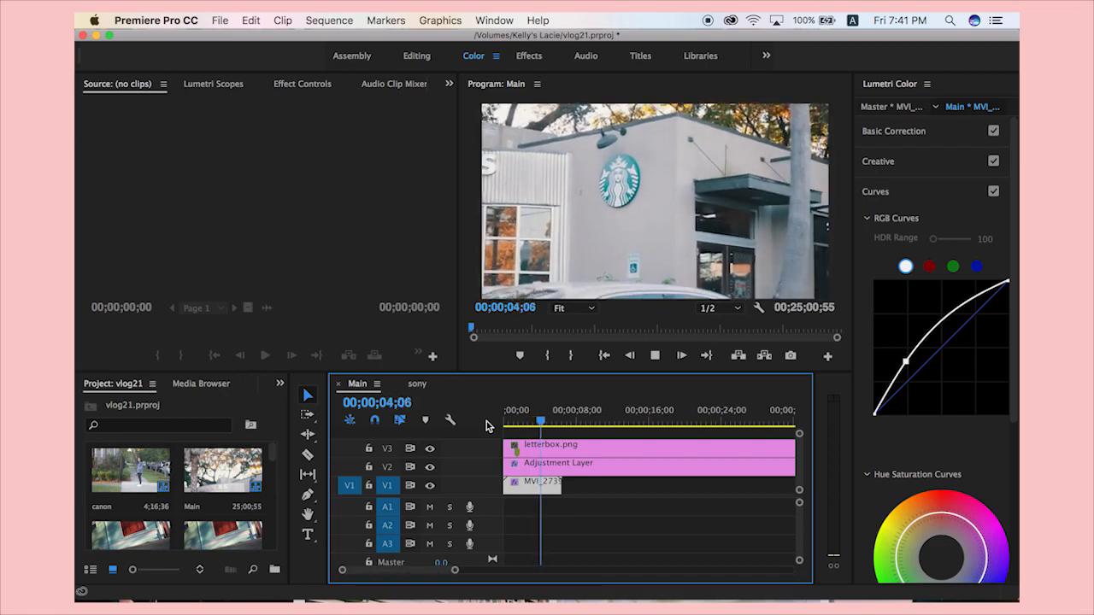
pyautogui.press('space')
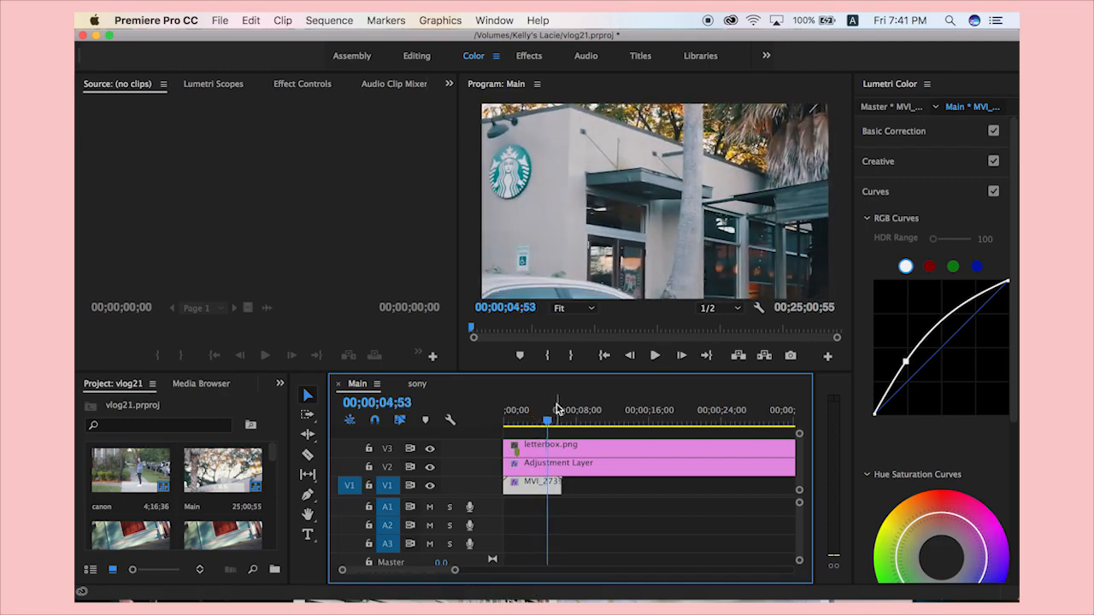
pyautogui.moveTo(551, 425); pyautogui.dragTo(530, 422)
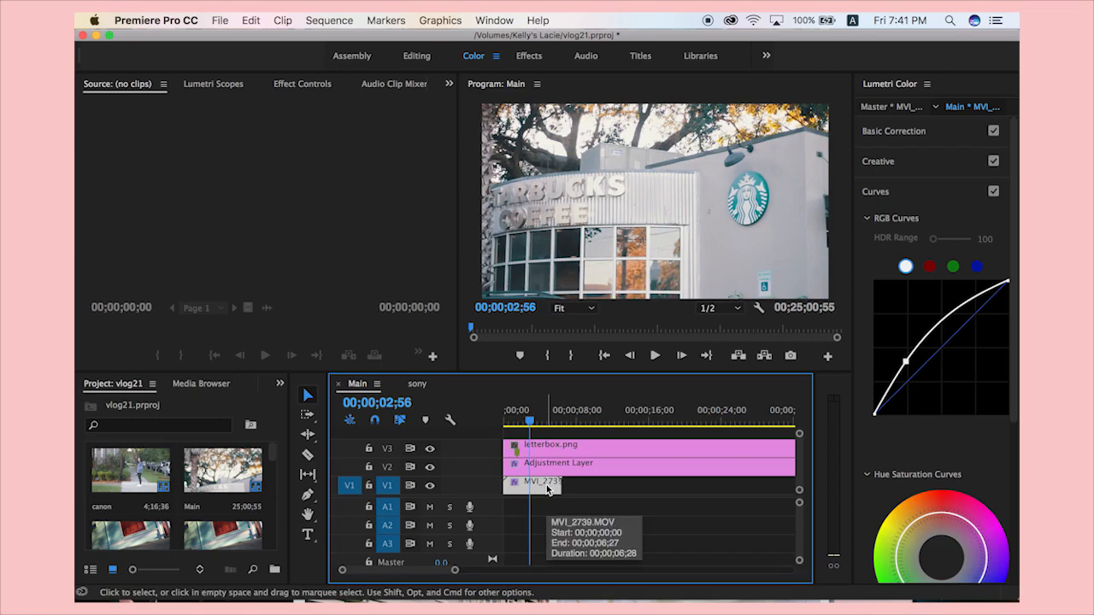
# Set the speed of the MVI_2739.MOV clip to 50%.
pyautogui.press('super+r')
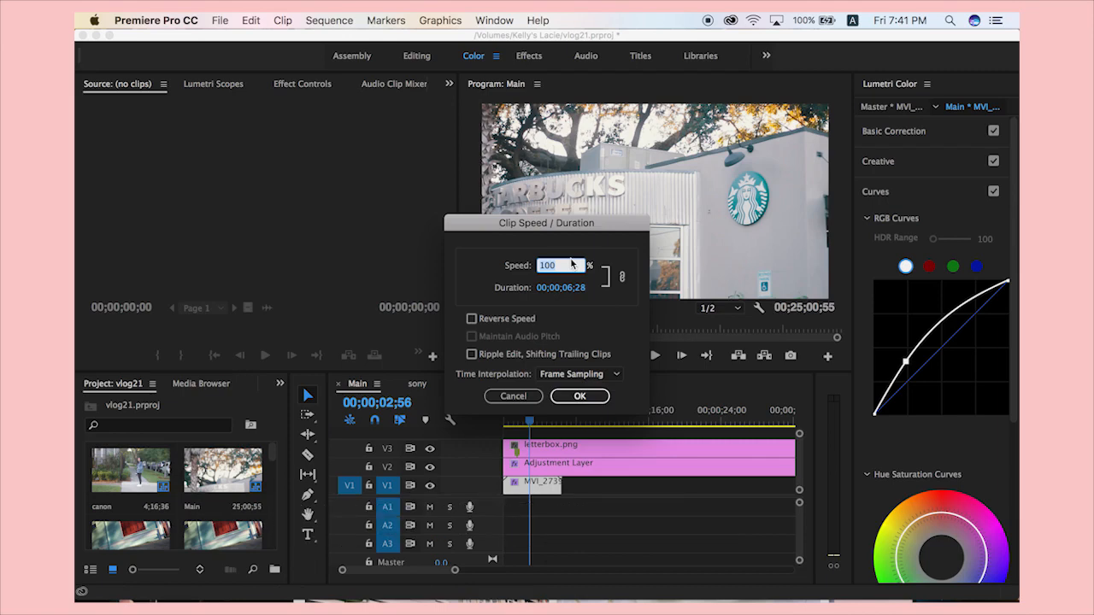
pyautogui.click(515, 396)
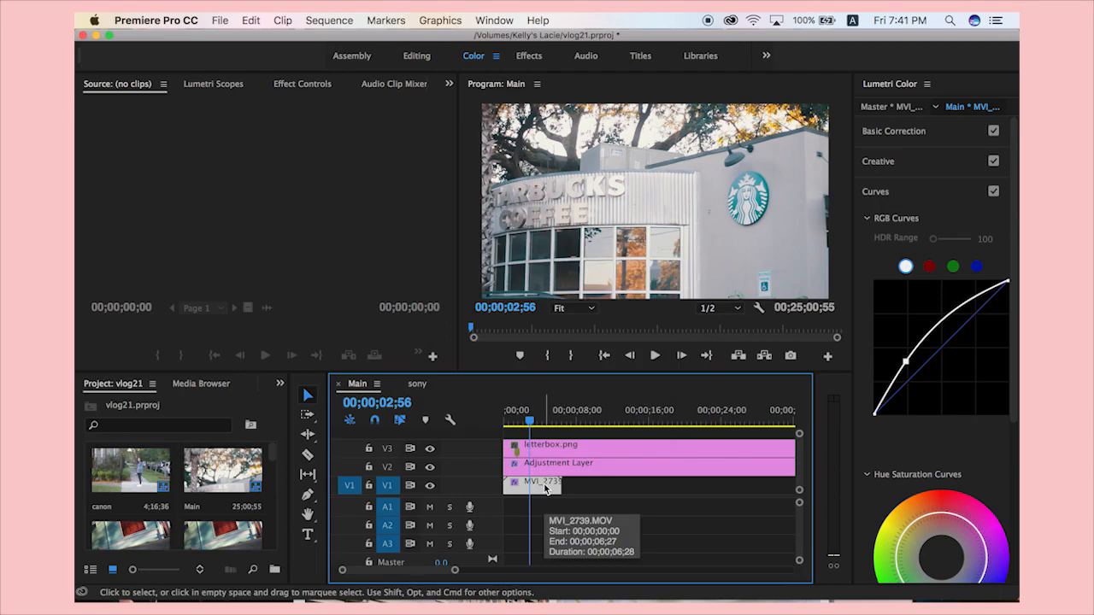
pyautogui.press('super+r')
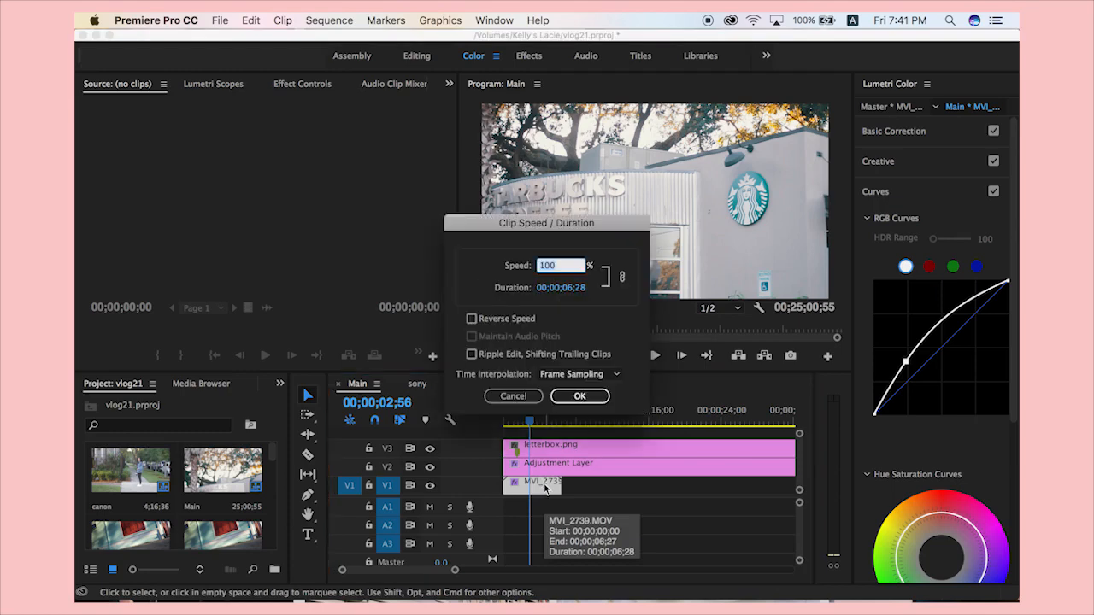
pyautogui.write('50')
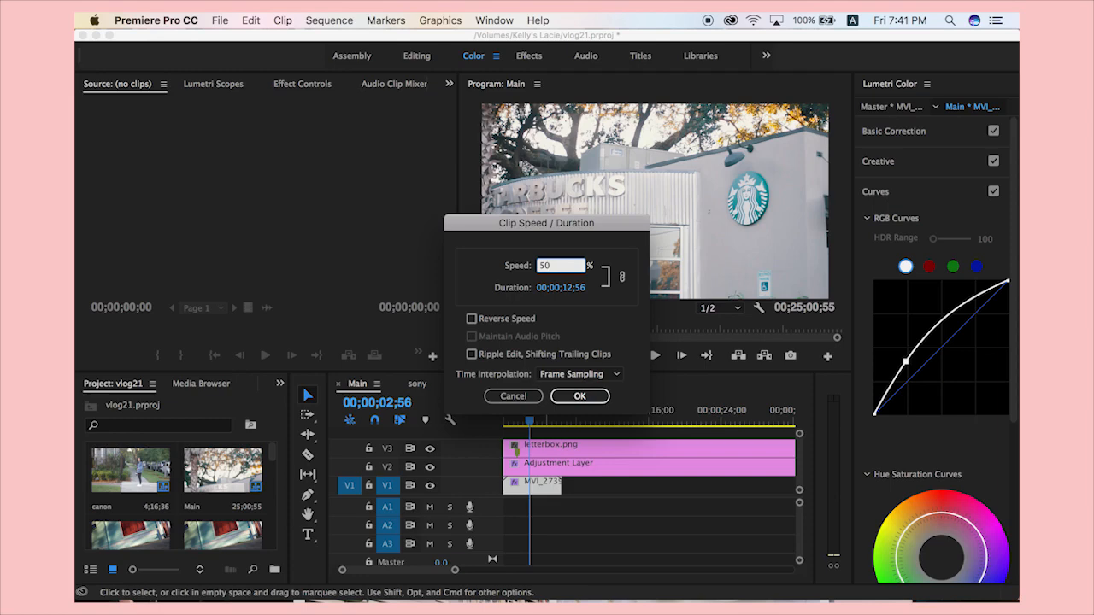
pyautogui.press('Return')
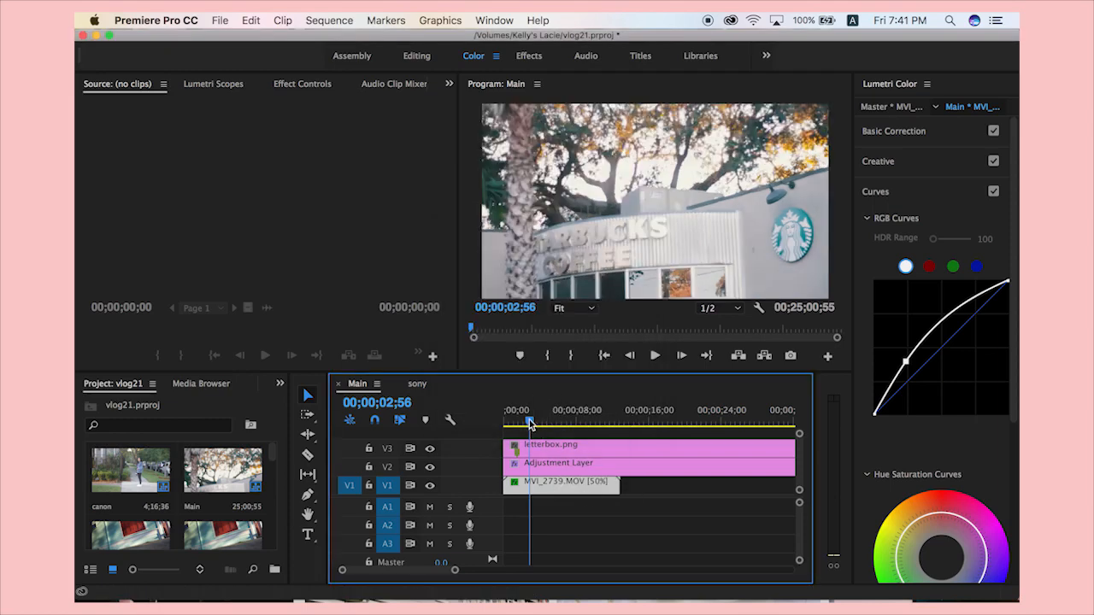
# Play the slowed MVI_2739.MOV clip from the start of Main to check its motion.
pyautogui.moveTo(530, 425); pyautogui.dragTo(497, 424)
pyautogui.press('space')
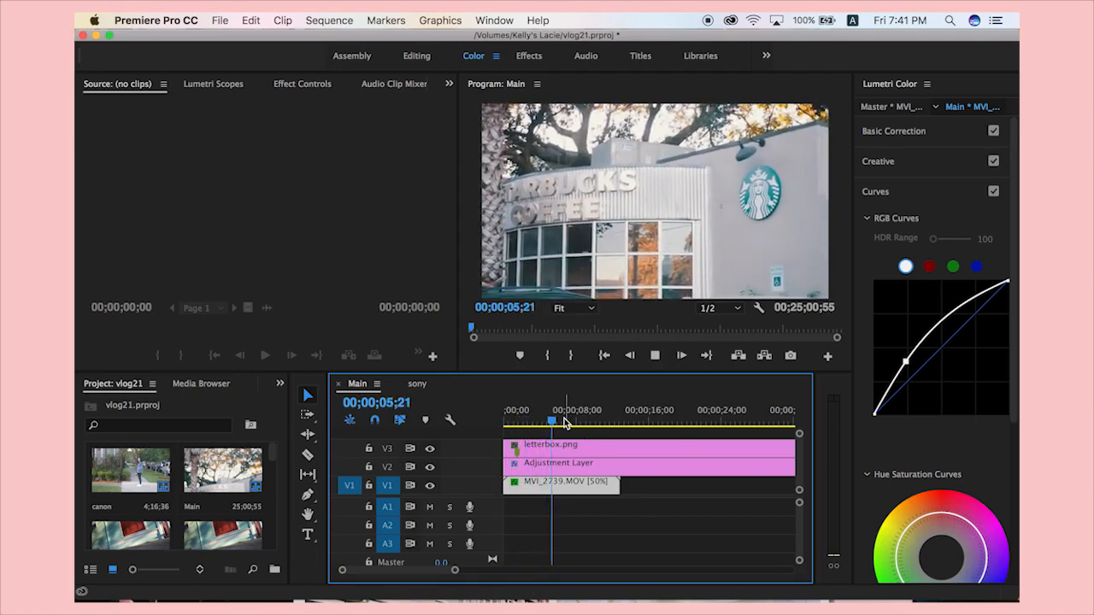
pyautogui.click(566, 422)
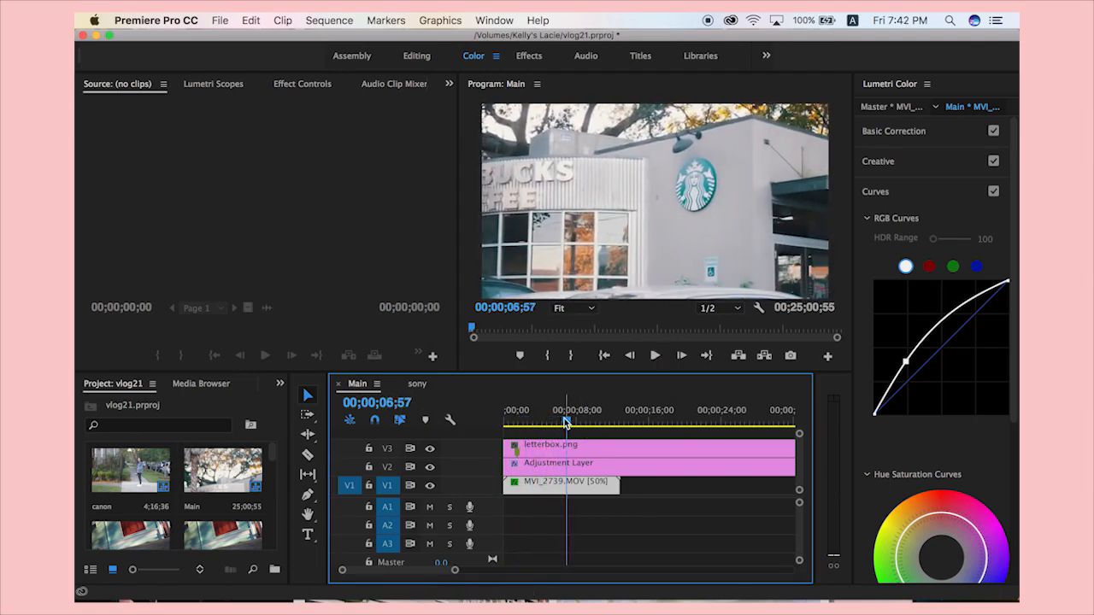
# Cut the MVI_2739.MOV clip at 00;00;05;03 and ripple delete the portion before the cut.
pyautogui.moveTo(566, 421); pyautogui.dragTo(549, 422)
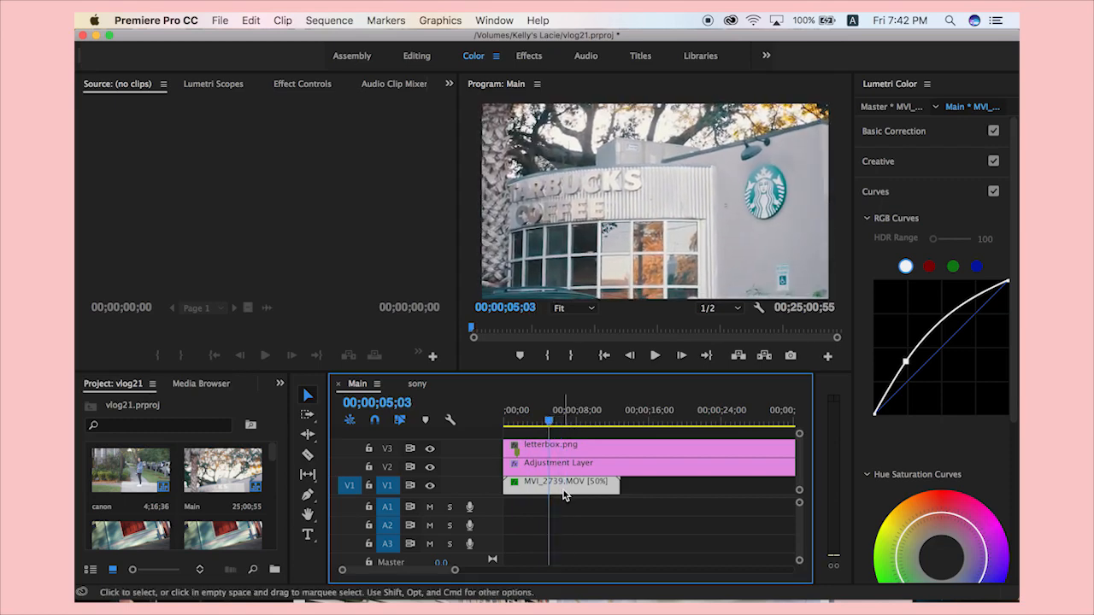
pyautogui.press('super+k')
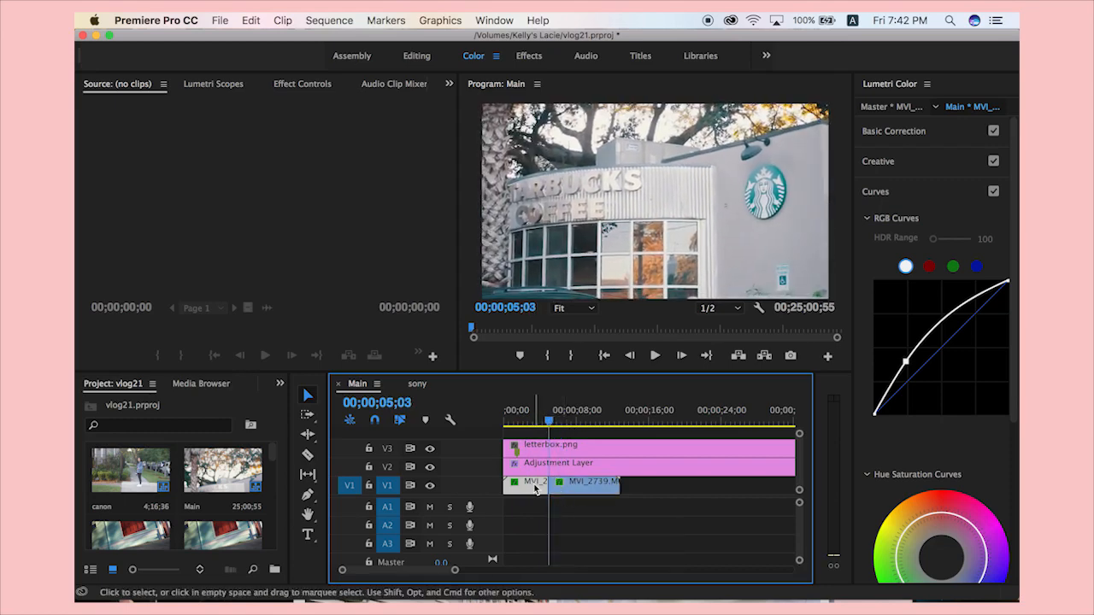
pyautogui.press('BackSpace')
pyautogui.click(535, 488)
pyautogui.press('BackSpace')
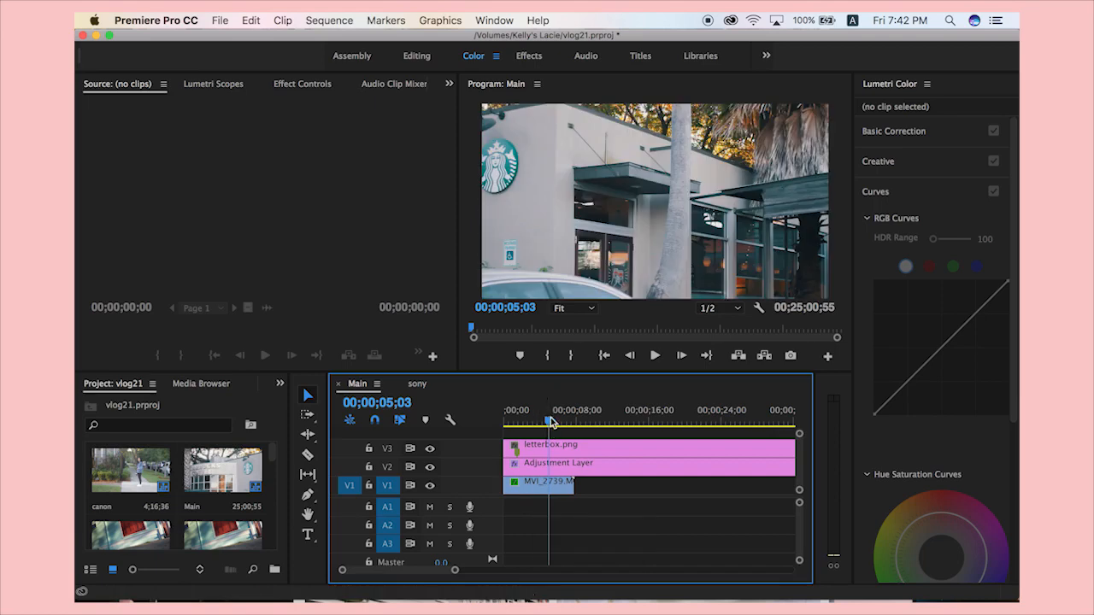
# Select the trimmed MVI_2739.MOV clip, return to the start of Main and search the effects for warp to find Warp Stabilizer.
pyautogui.click(547, 484)
pyautogui.press('Home')
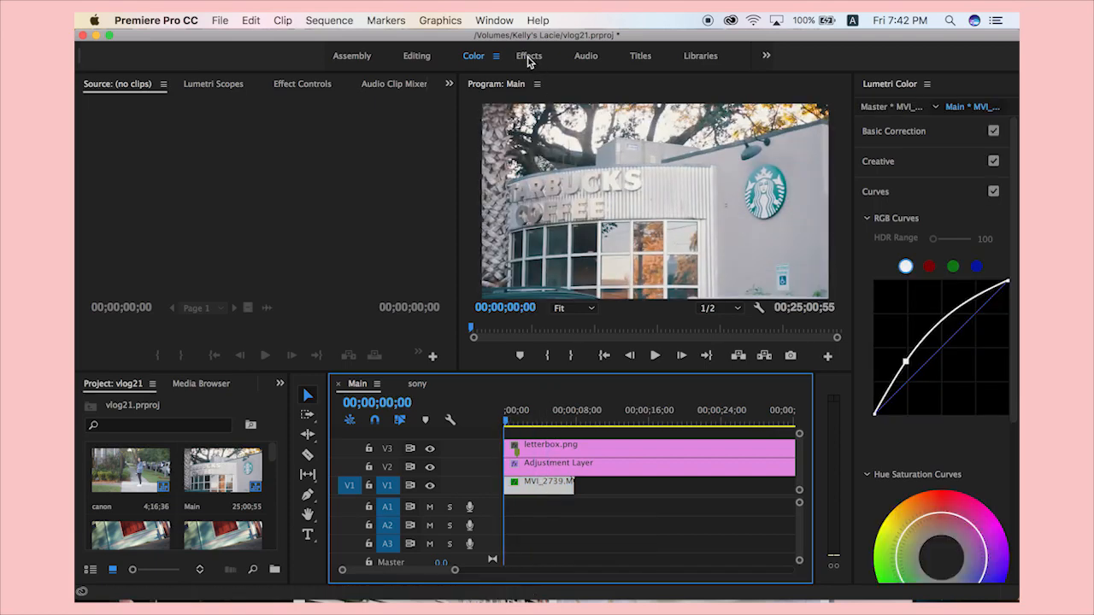
pyautogui.click(529, 57)
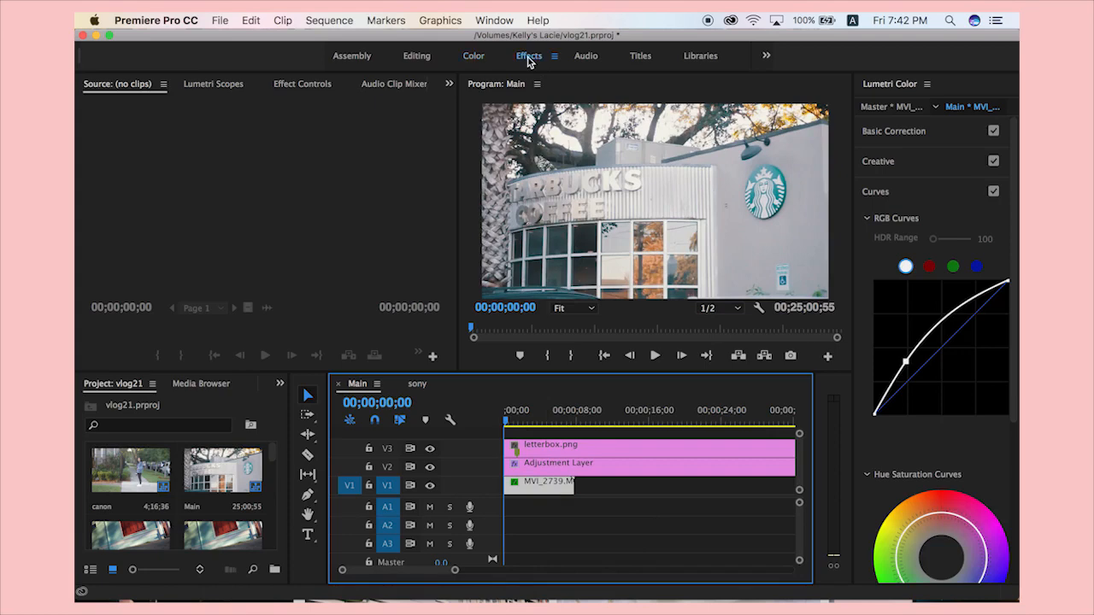
pyautogui.click(918, 104)
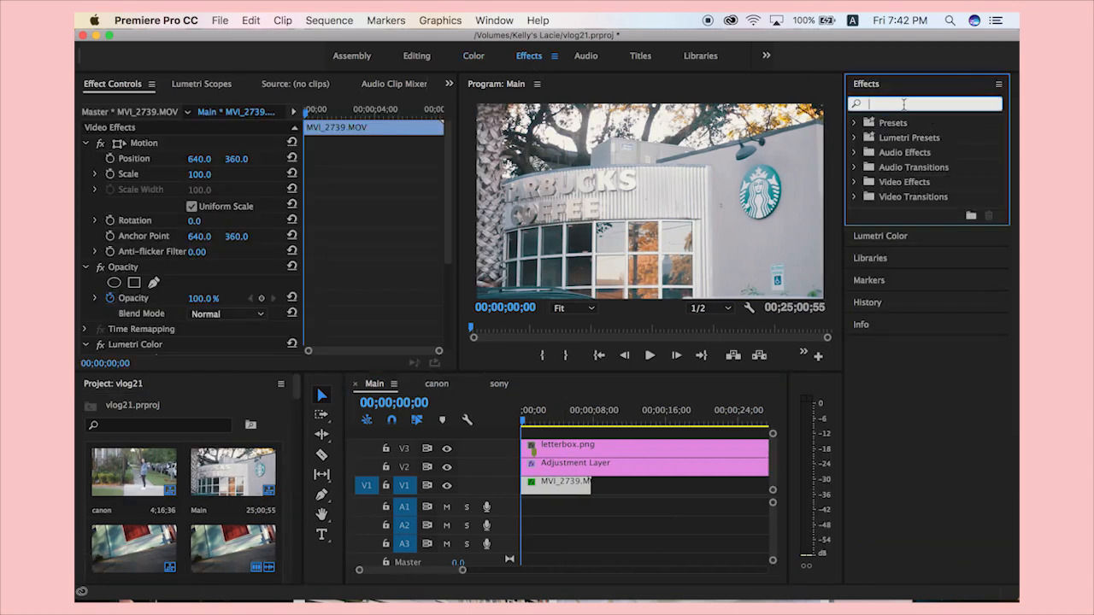
pyautogui.write('warp')
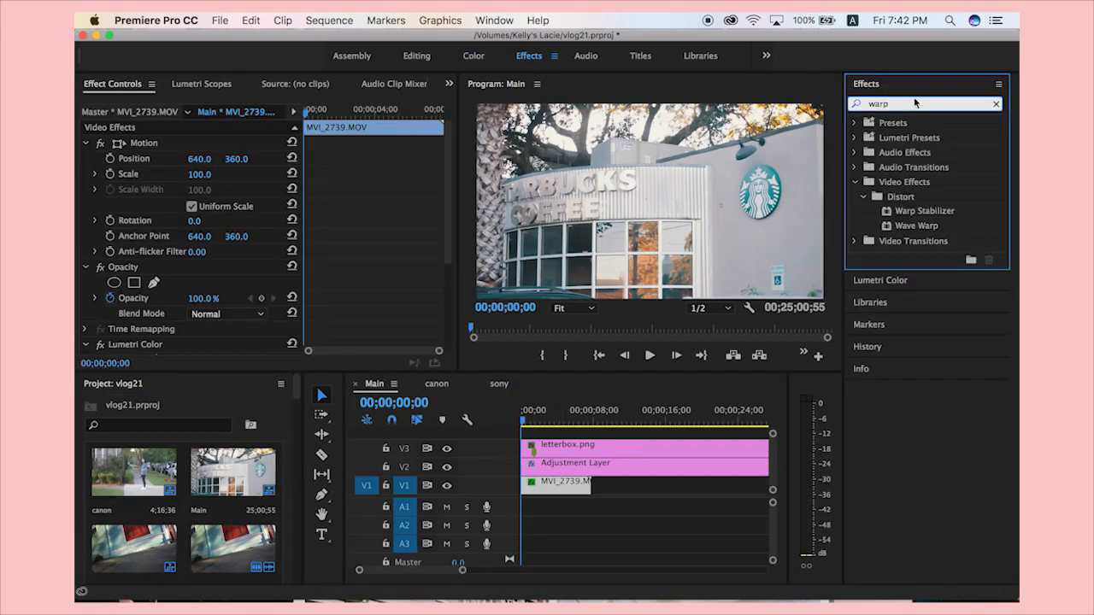
pyautogui.click(904, 216)
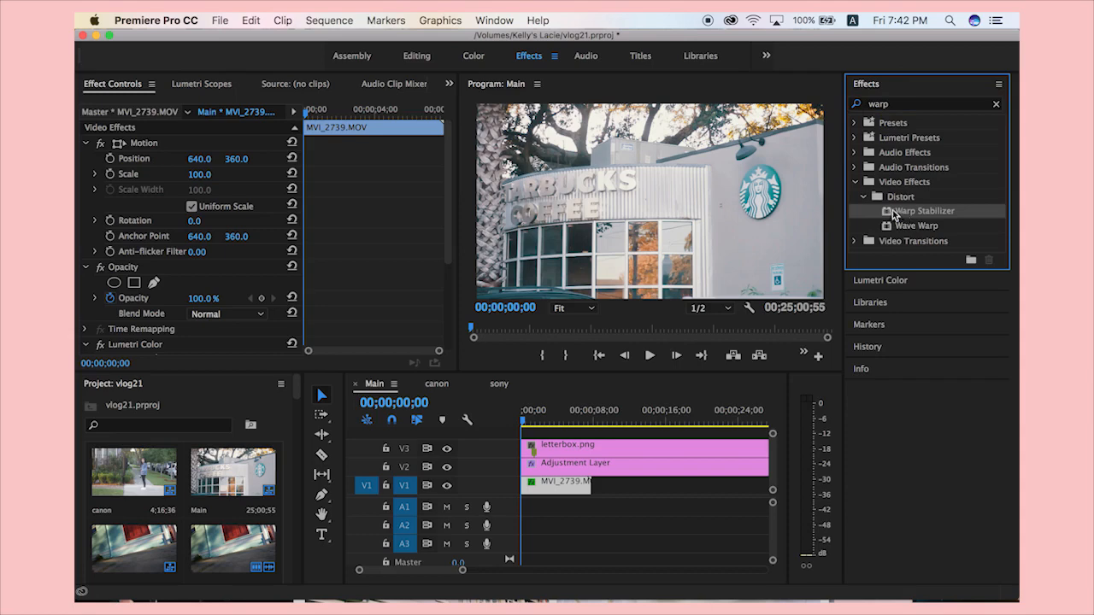
# Try to apply Warp Stabilizer directly to the slowed MVI_2739.MOV clip, and undo it.
pyautogui.moveTo(894, 217); pyautogui.dragTo(556, 485)
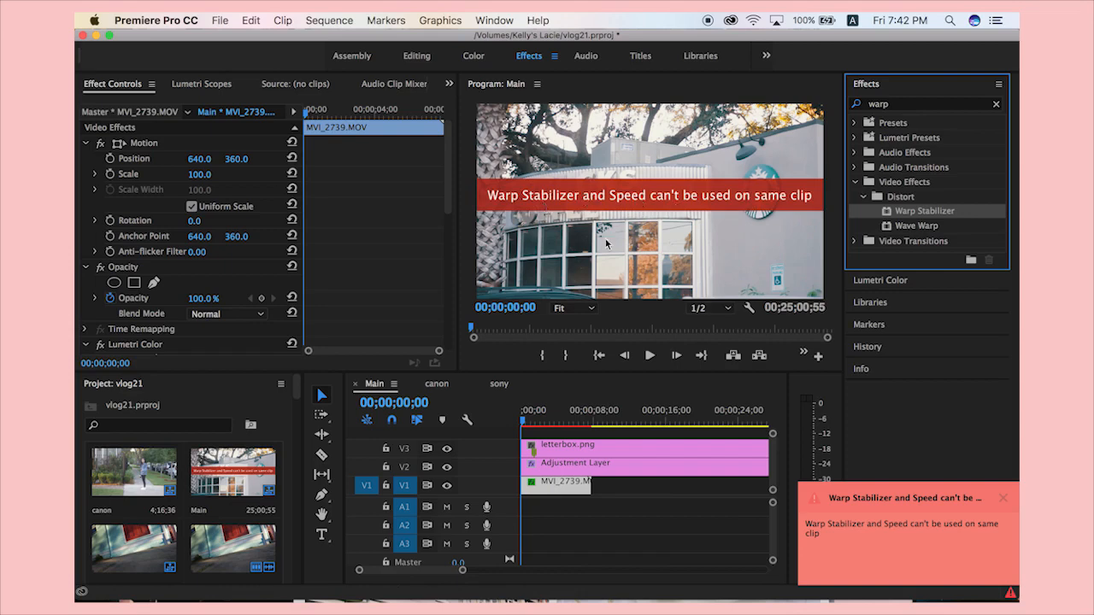
pyautogui.click(564, 486)
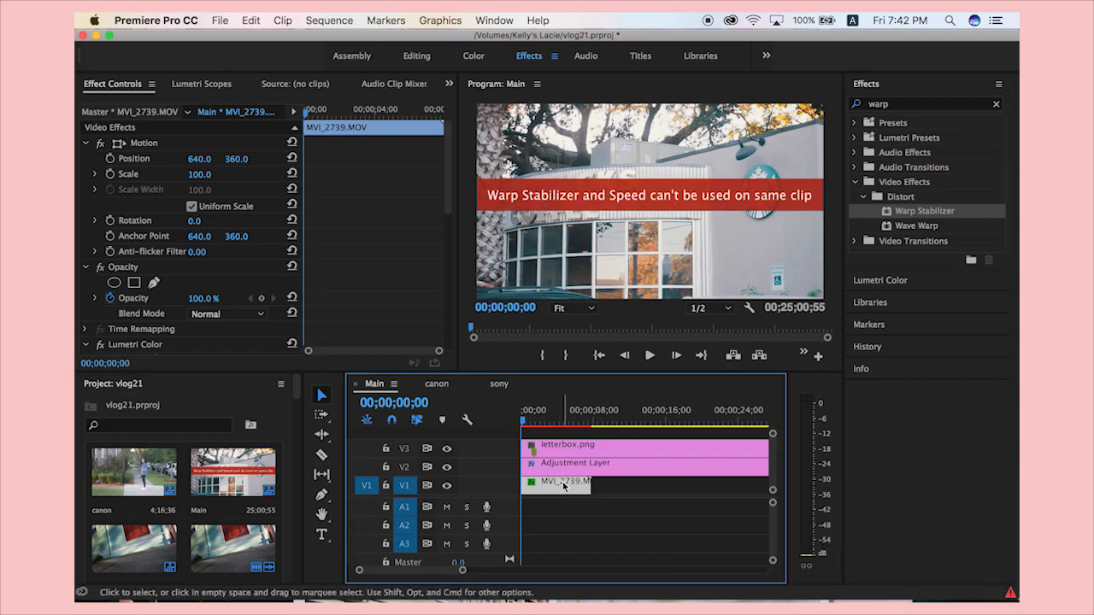
pyautogui.press('super+z')
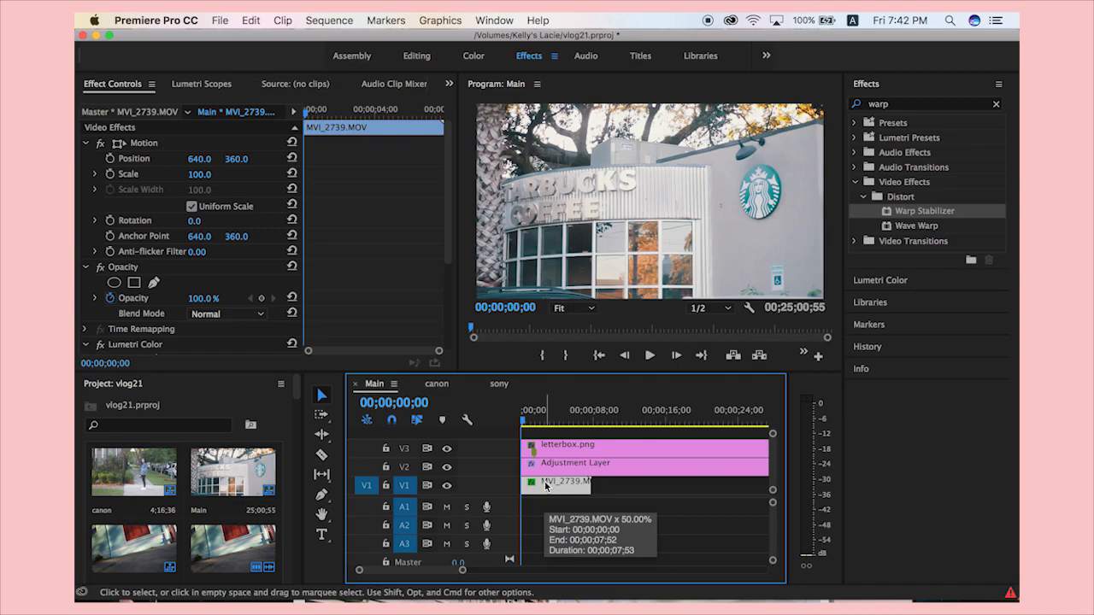
# Nest the MVI_2739.MOV clip as Nested Sequence 01.
pyautogui.press('n')
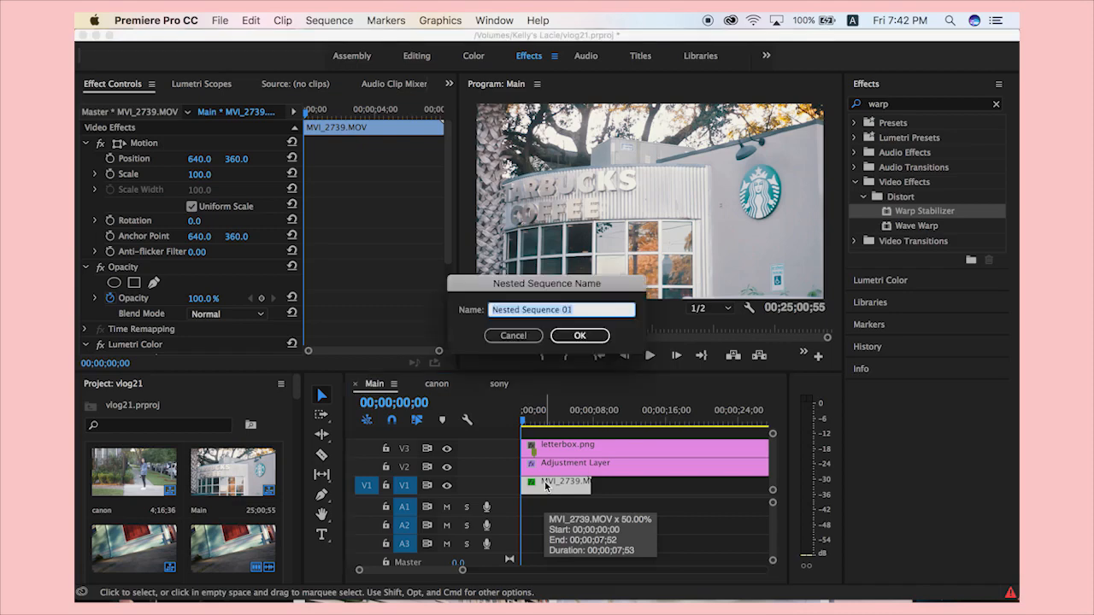
pyautogui.click(579, 337)
pyautogui.click(578, 336)
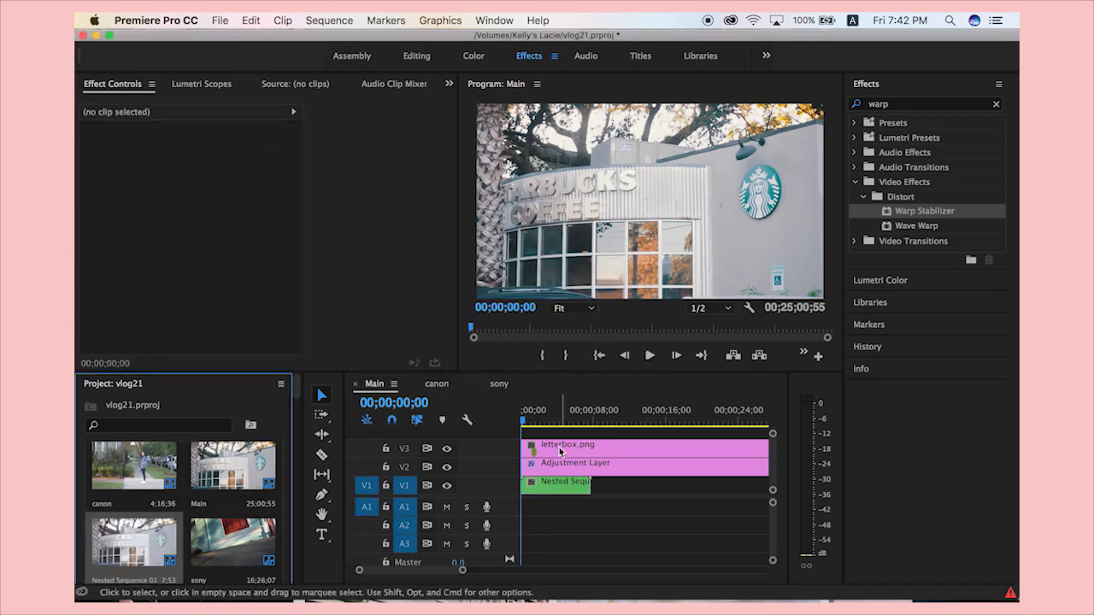
# Apply Warp Stabilizer to Nested Sequence 01 on track V1 in Main.
pyautogui.click(553, 489)
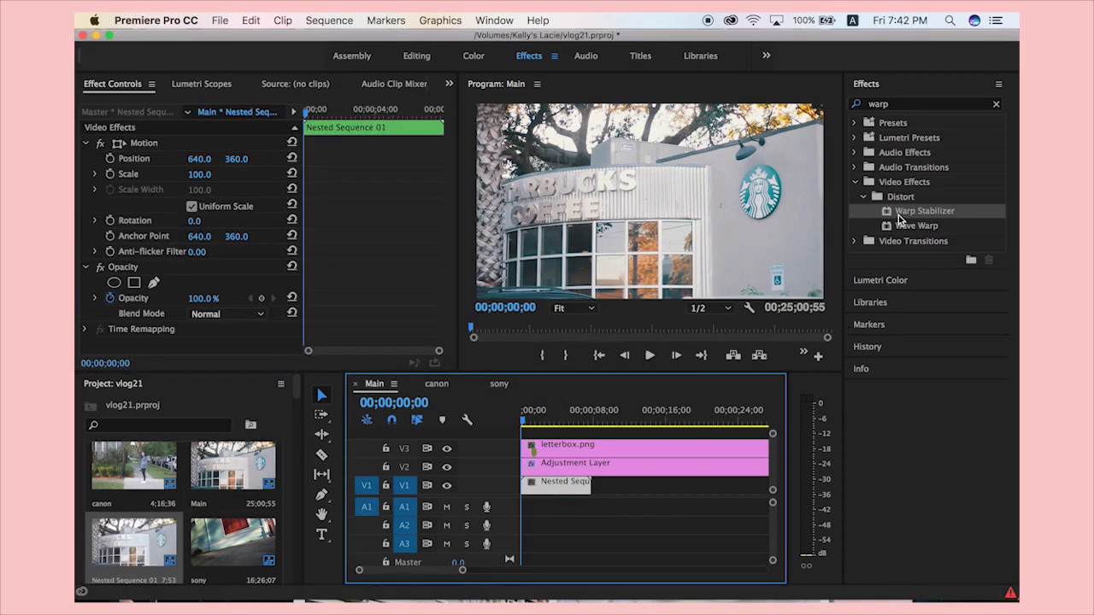
pyautogui.moveTo(900, 216); pyautogui.dragTo(547, 484)
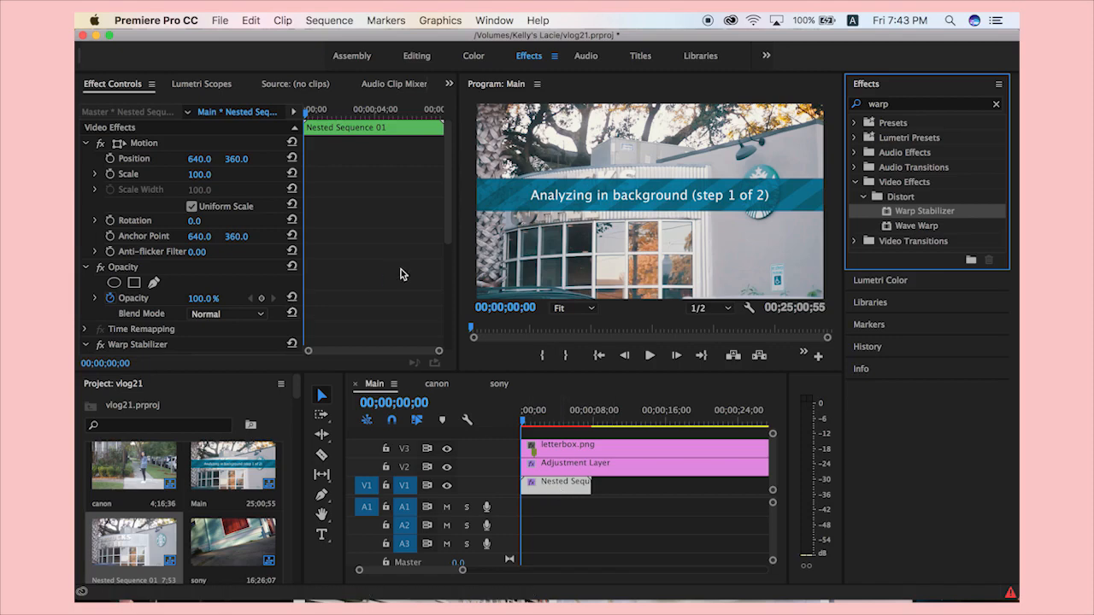
pyautogui.click(445, 237)
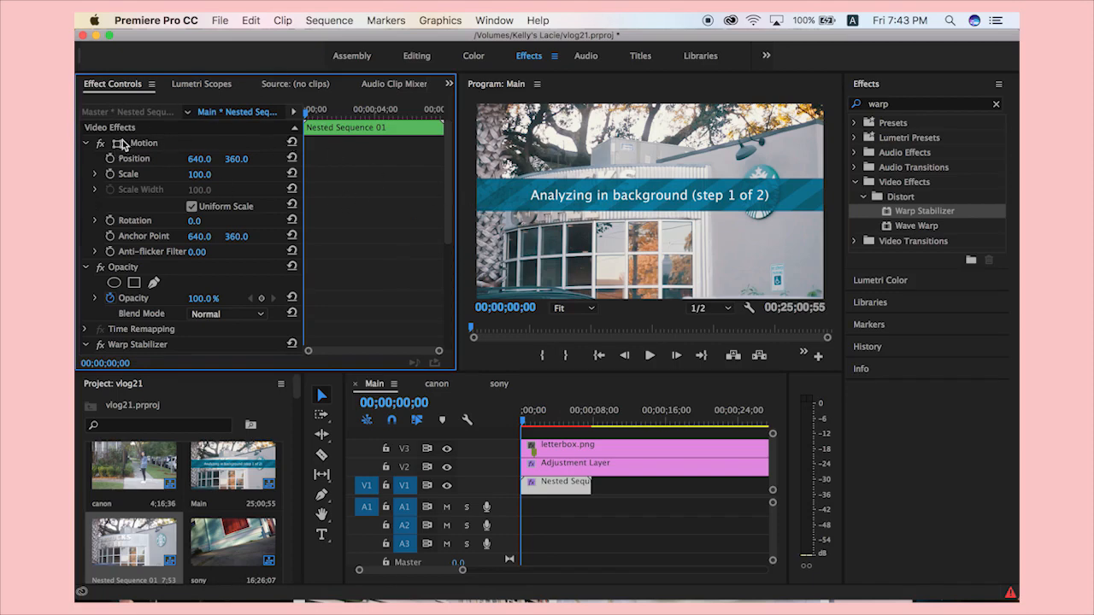
# Copy the MVI_2740.MOV clip from the canon sequence into Main on V1, directly after Nested Sequence 01.
pyautogui.moveTo(452, 220); pyautogui.dragTo(444, 332)
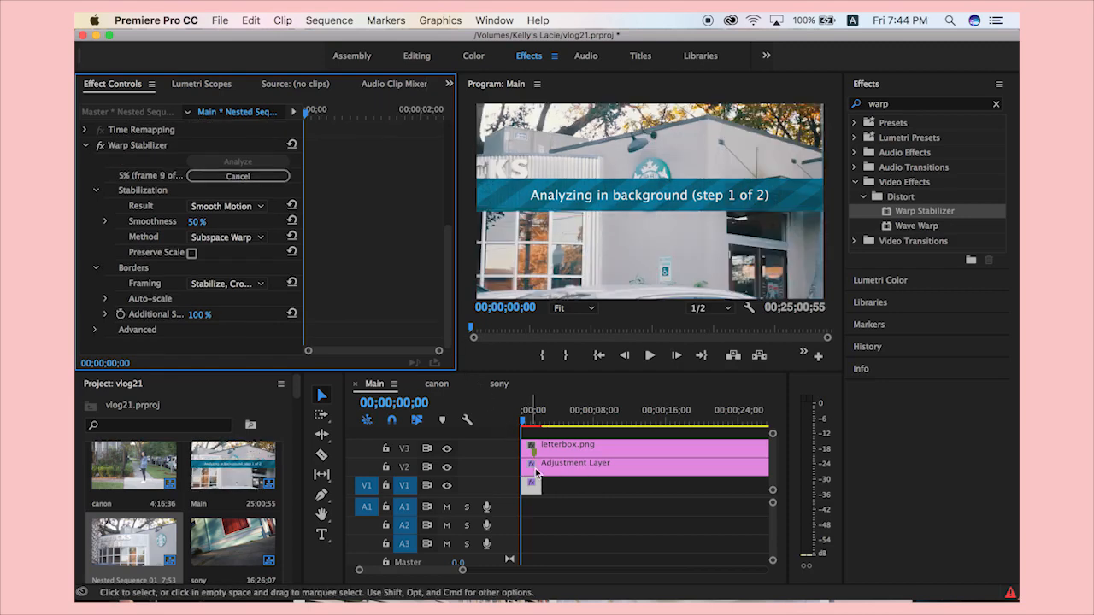
pyautogui.moveTo(528, 435)
pyautogui.mouseDown()
pyautogui.moveTo(548, 431)
pyautogui.moveTo(542, 424)
pyautogui.moveTo(526, 432)
pyautogui.moveTo(548, 435)
pyautogui.mouseUp()
pyautogui.click(436, 384)
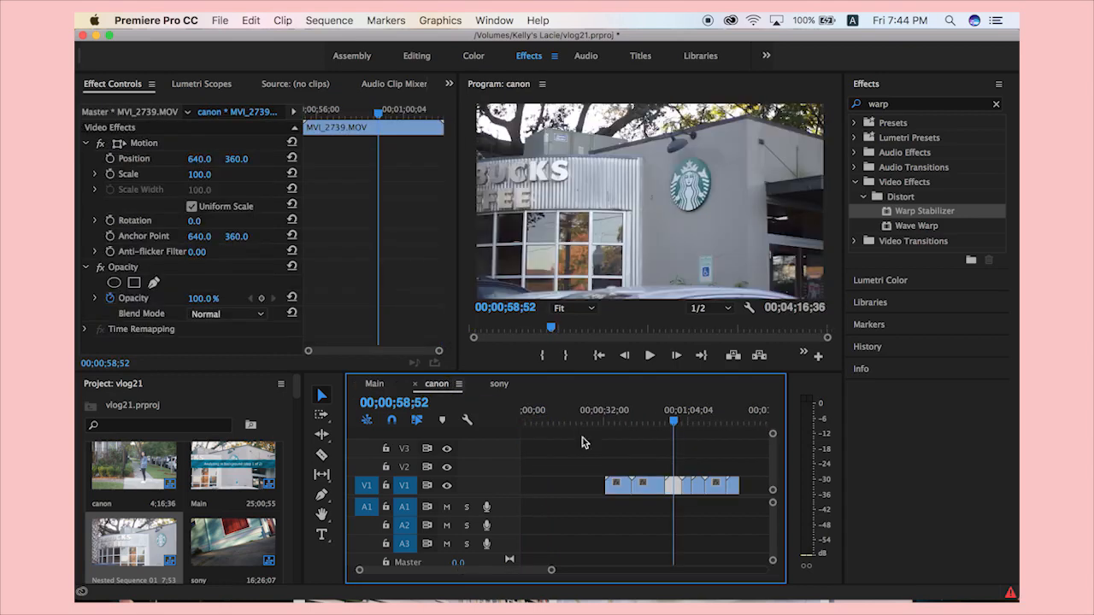
pyautogui.moveTo(676, 424); pyautogui.dragTo(689, 446)
pyautogui.click(690, 496)
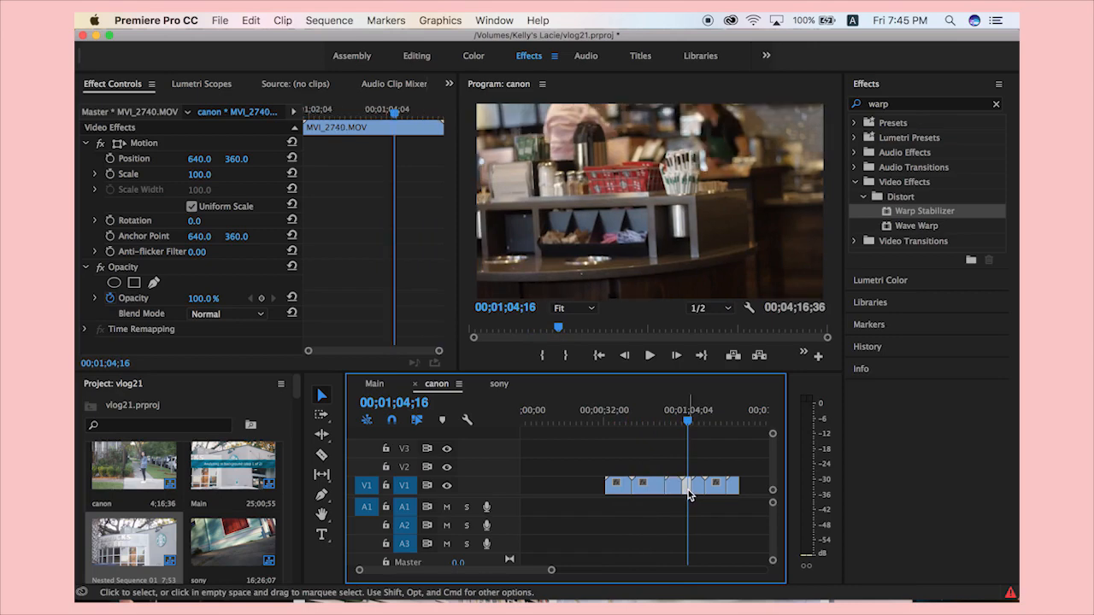
pyautogui.click(376, 384)
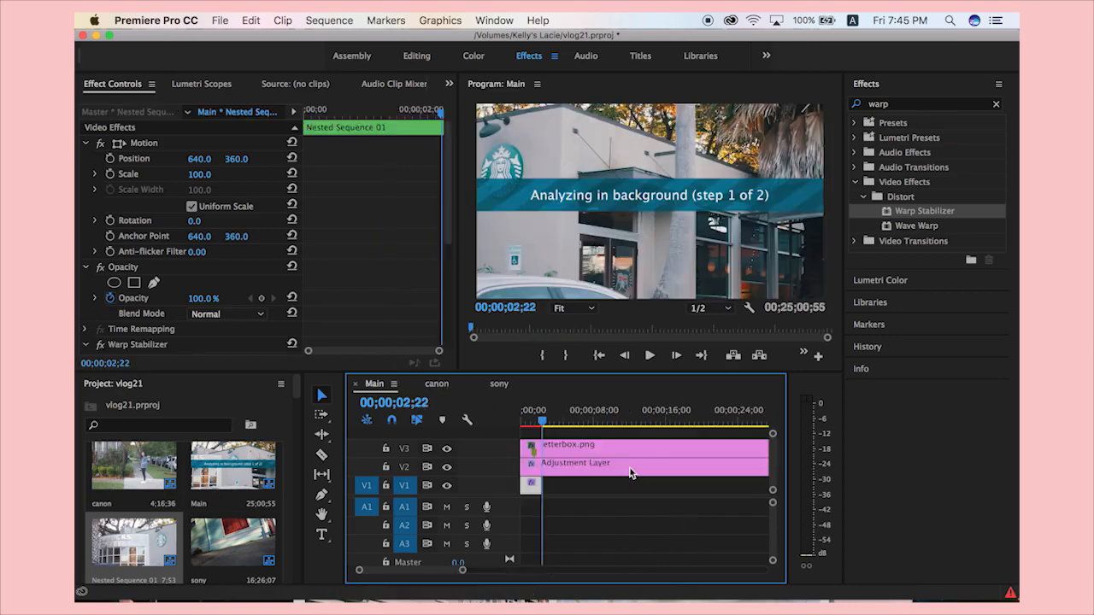
pyautogui.press('super+v')
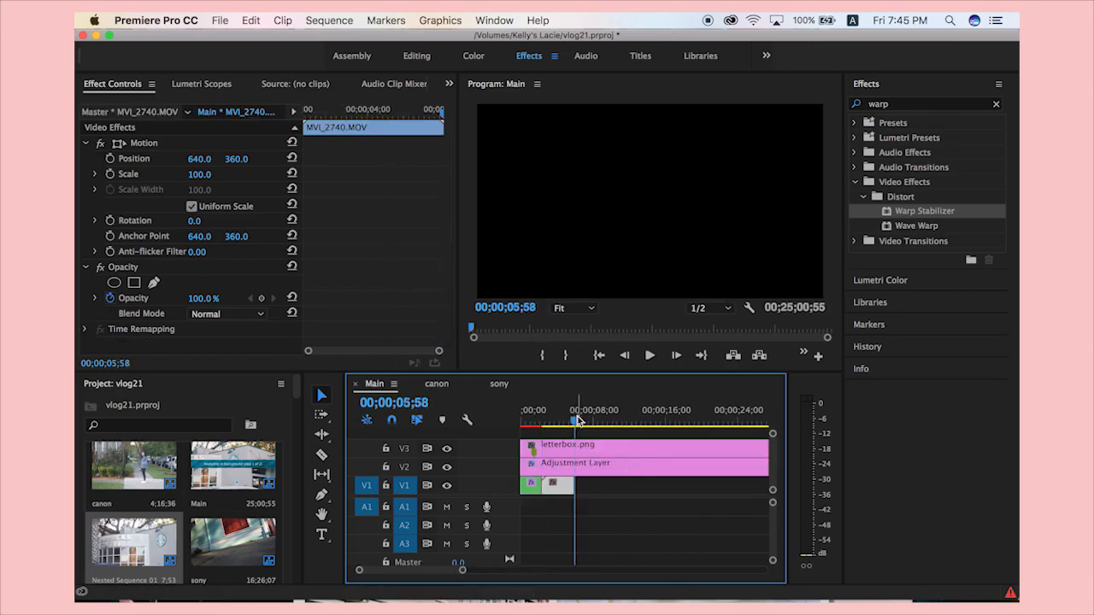
# Preview the added MVI_2740.MOV clip in Main and set its speed to 50%.
pyautogui.moveTo(578, 420); pyautogui.dragTo(553, 419)
pyautogui.moveTo(537, 598)
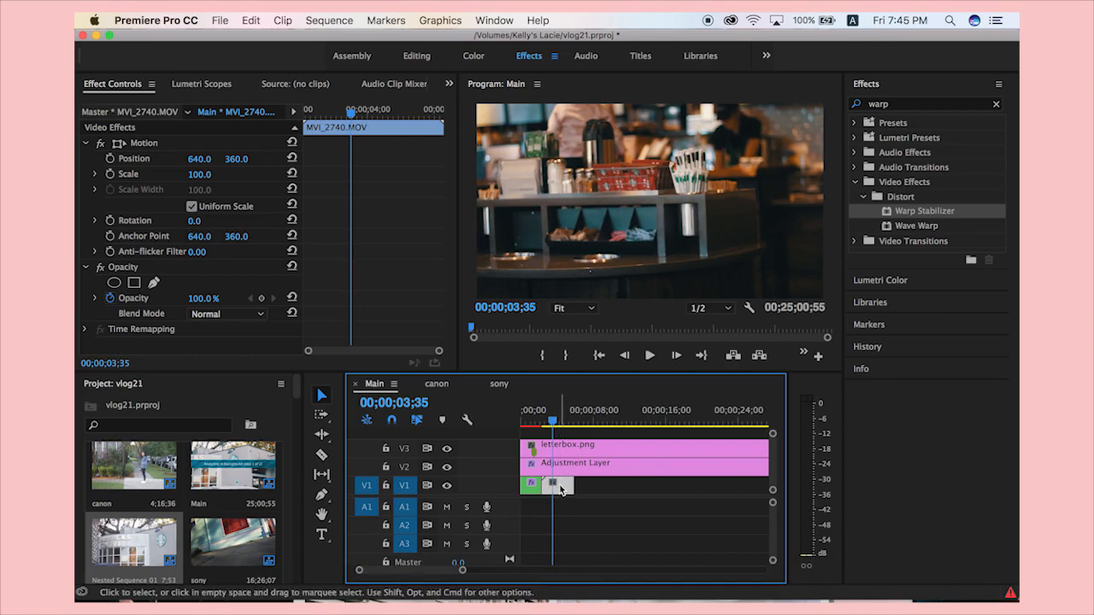
pyautogui.press('space')
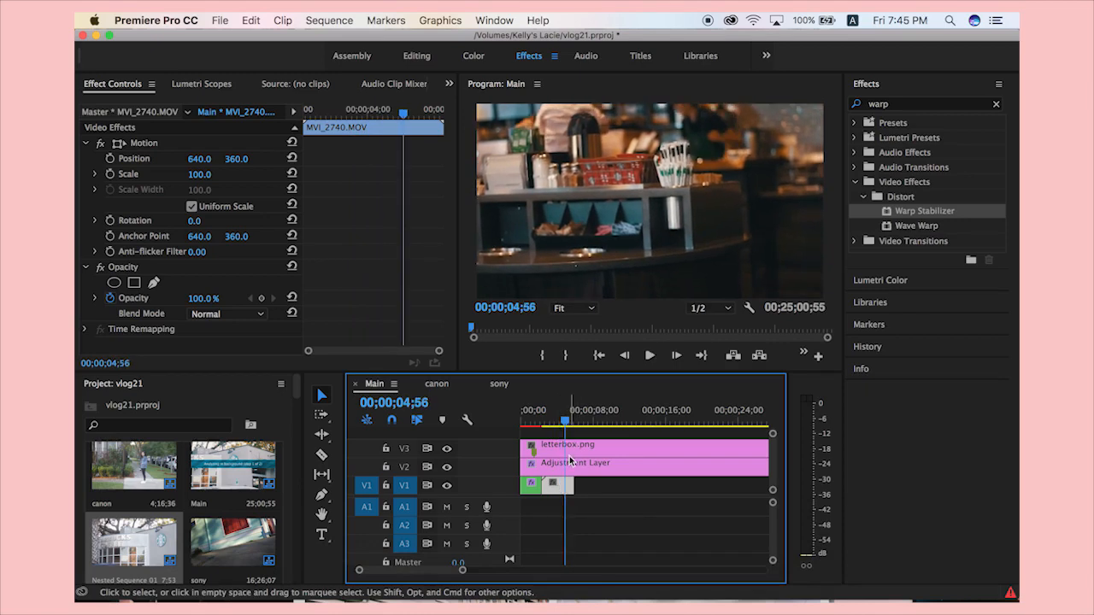
pyautogui.press('super+r')
pyautogui.write('50')
pyautogui.press('Return')
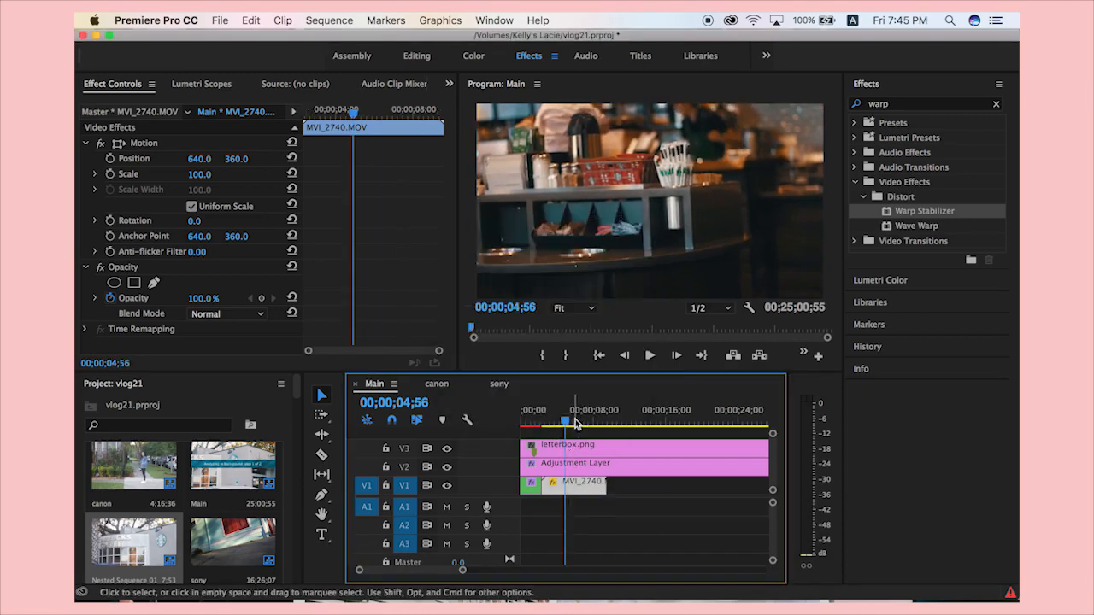
# Split the slowed MVI_2740.MOV clip at 00;00;05;57, then delete the part before the cut and close the gap.
pyautogui.click(552, 422)
pyautogui.press('space')
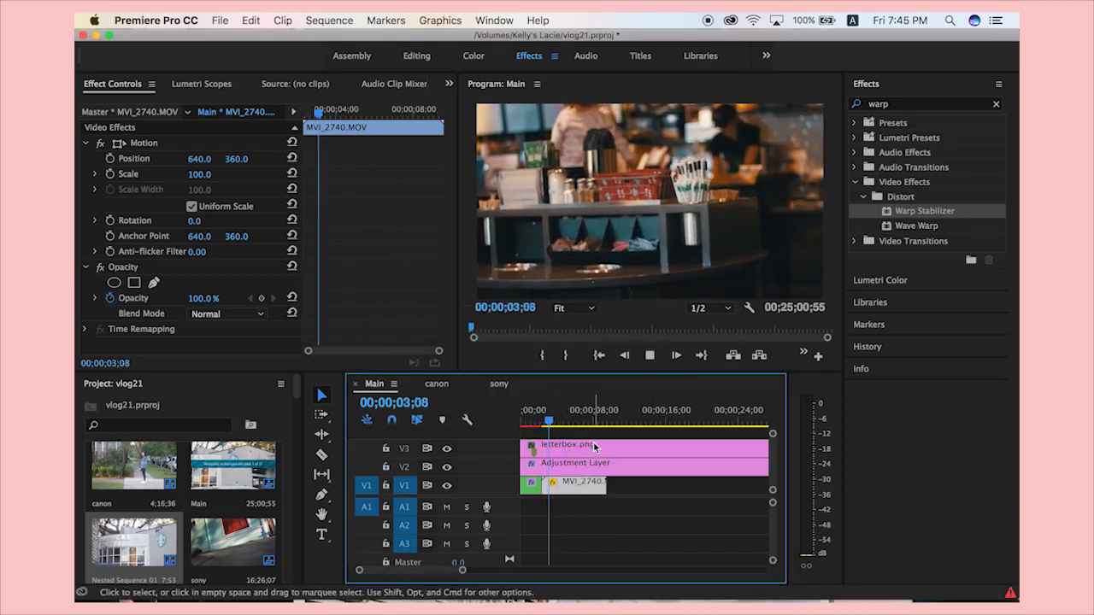
pyautogui.press('space')
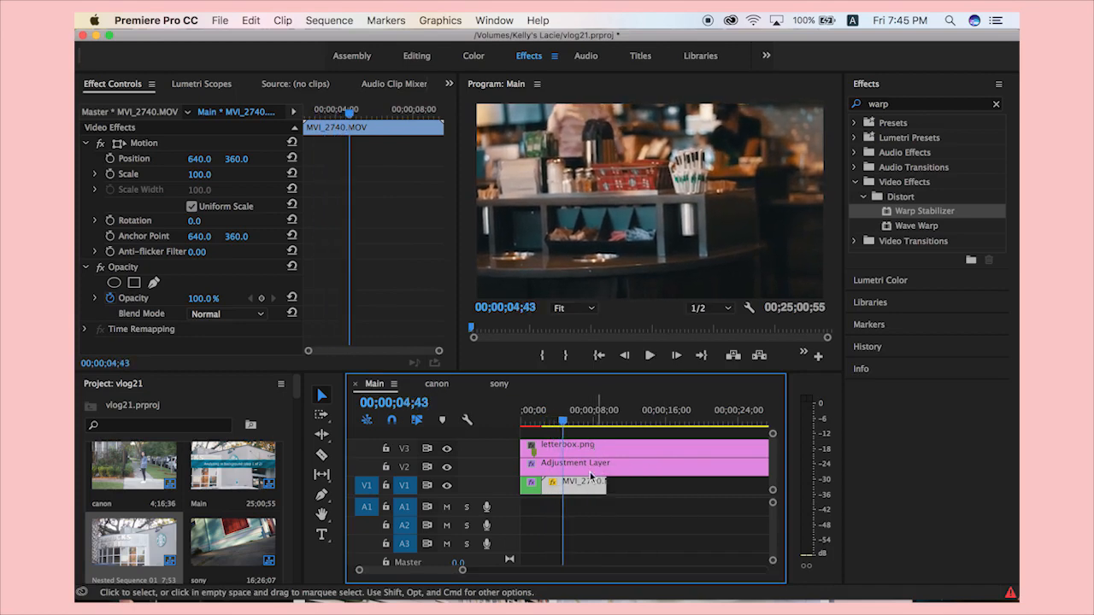
pyautogui.moveTo(563, 426); pyautogui.dragTo(589, 433)
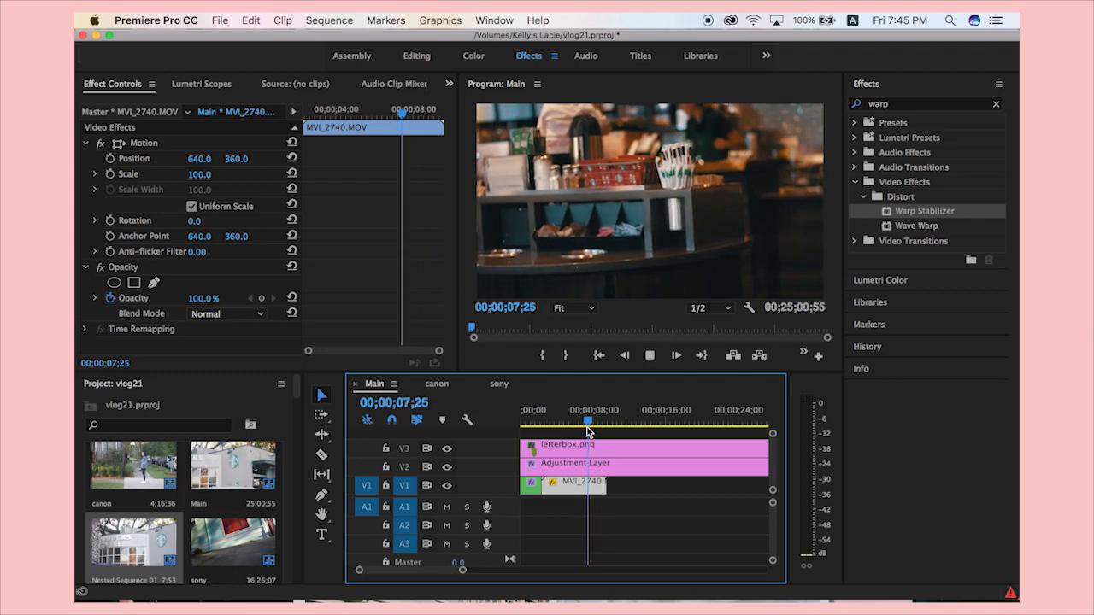
pyautogui.press('space')
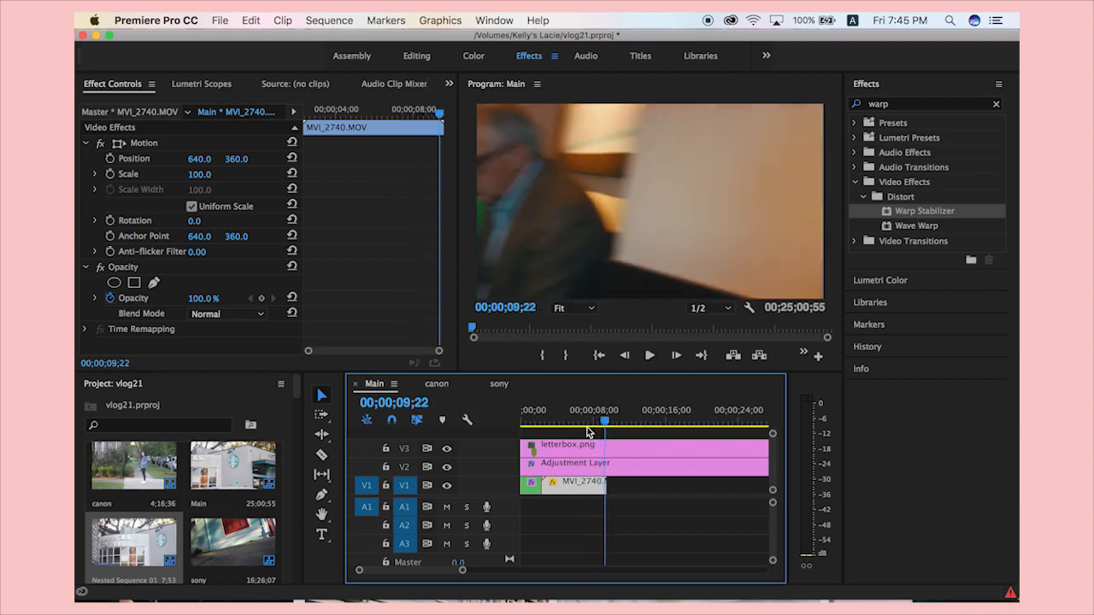
pyautogui.moveTo(579, 429); pyautogui.dragTo(575, 428)
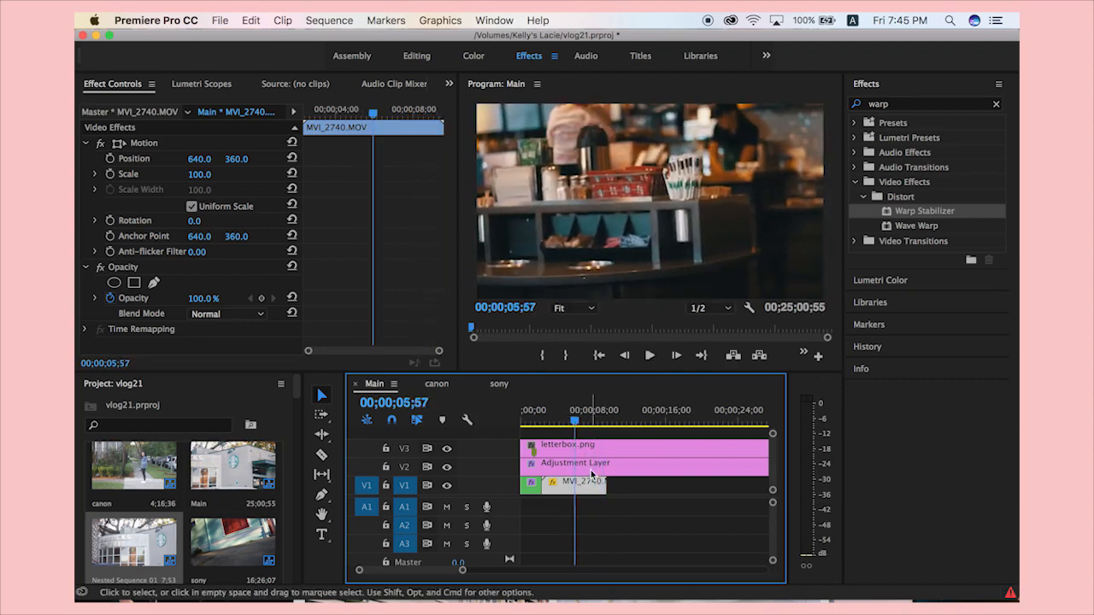
pyautogui.press('super+k')
pyautogui.press('Delete')
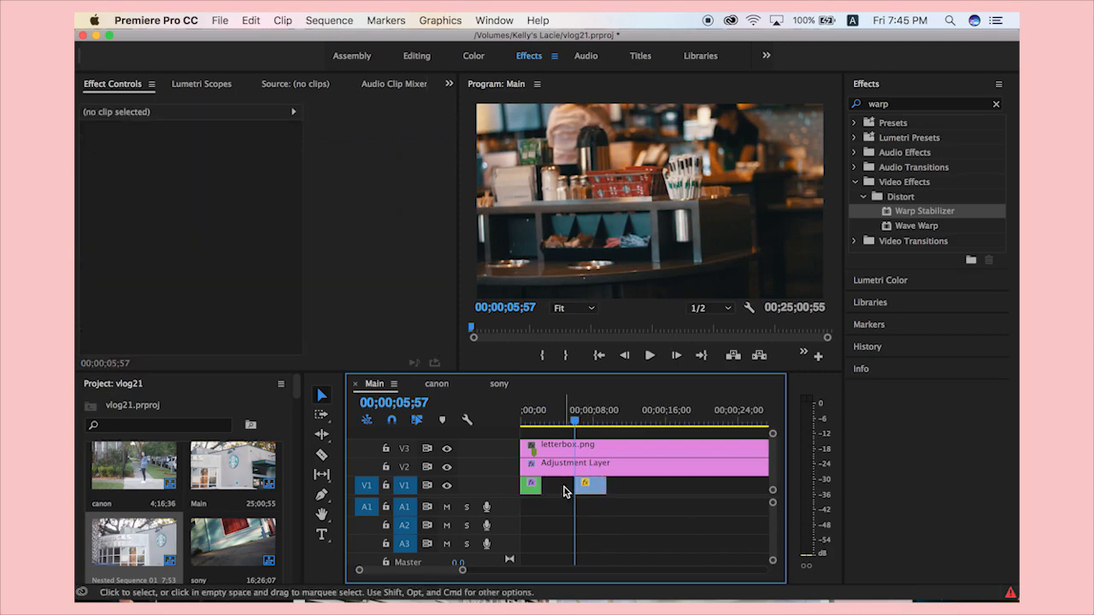
pyautogui.click(560, 490)
pyautogui.press('Delete')
# Nest the remaining MVI_2740.MOV clip on V1 as Nested Sequence 02.
pyautogui.moveTo(578, 425); pyautogui.dragTo(545, 429)
pyautogui.click(560, 486)
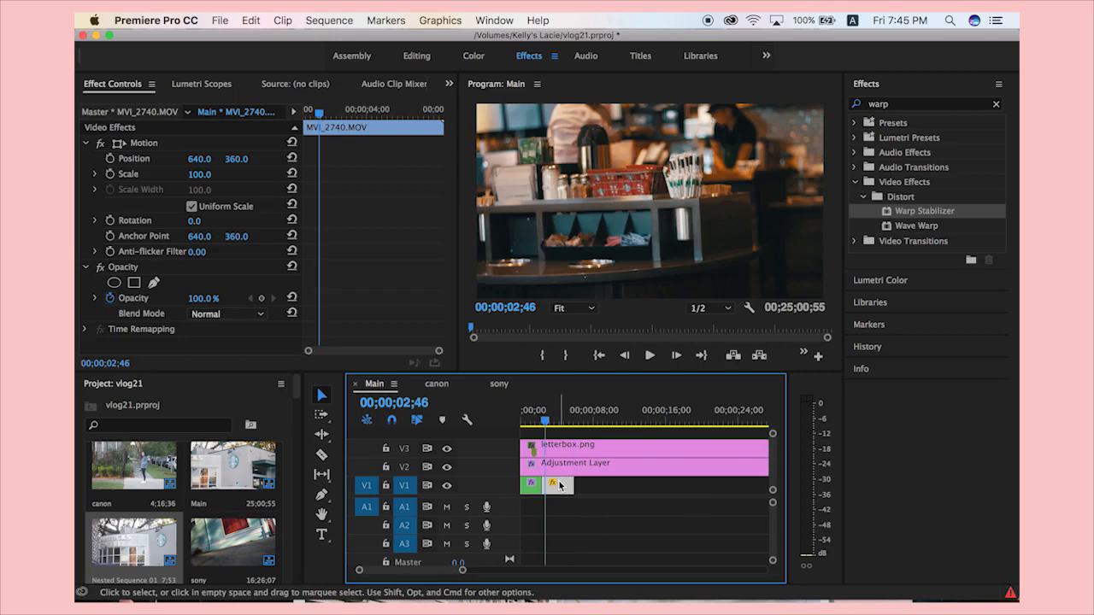
pyautogui.press('super+n')
pyautogui.press('Return')
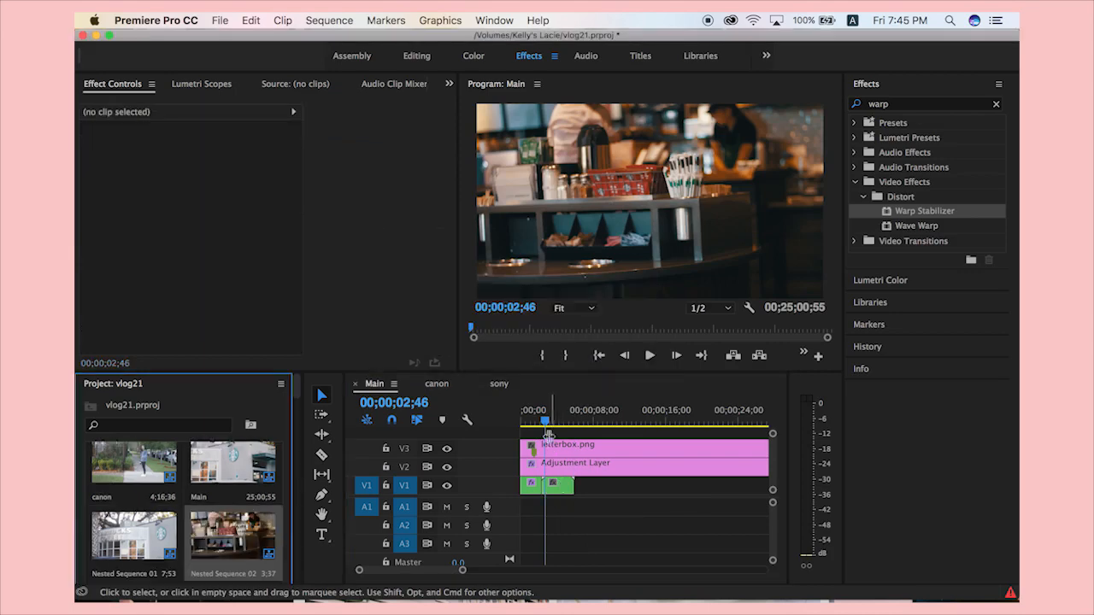
# Trim about 1.6 seconds off the start of Nested Sequence 02 and close the gap, returning to the start of Main.
pyautogui.moveTo(549, 433); pyautogui.dragTo(510, 424)
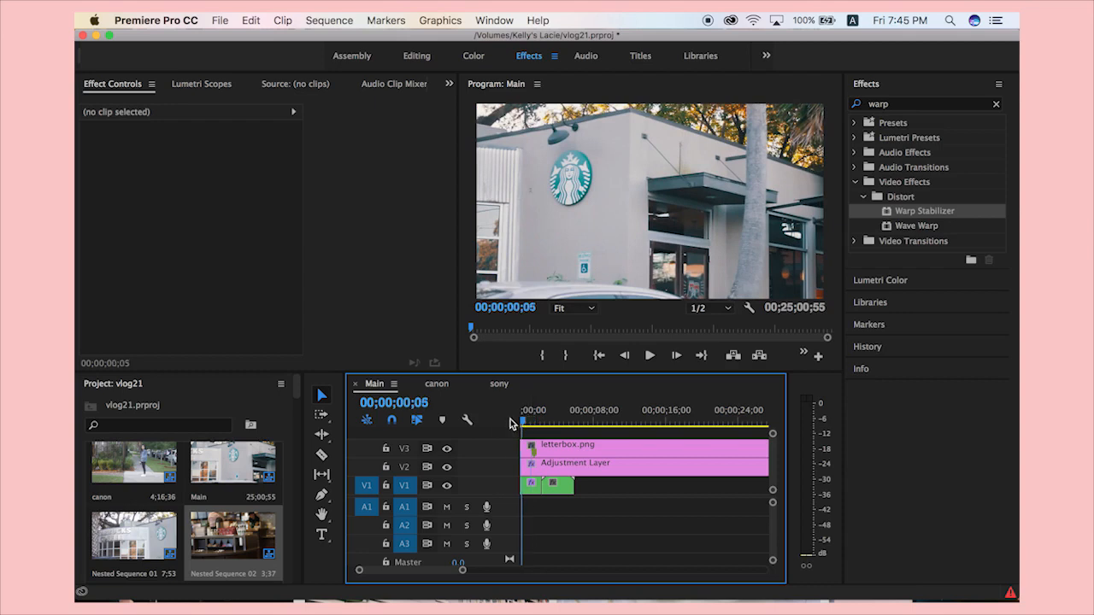
pyautogui.click(650, 355)
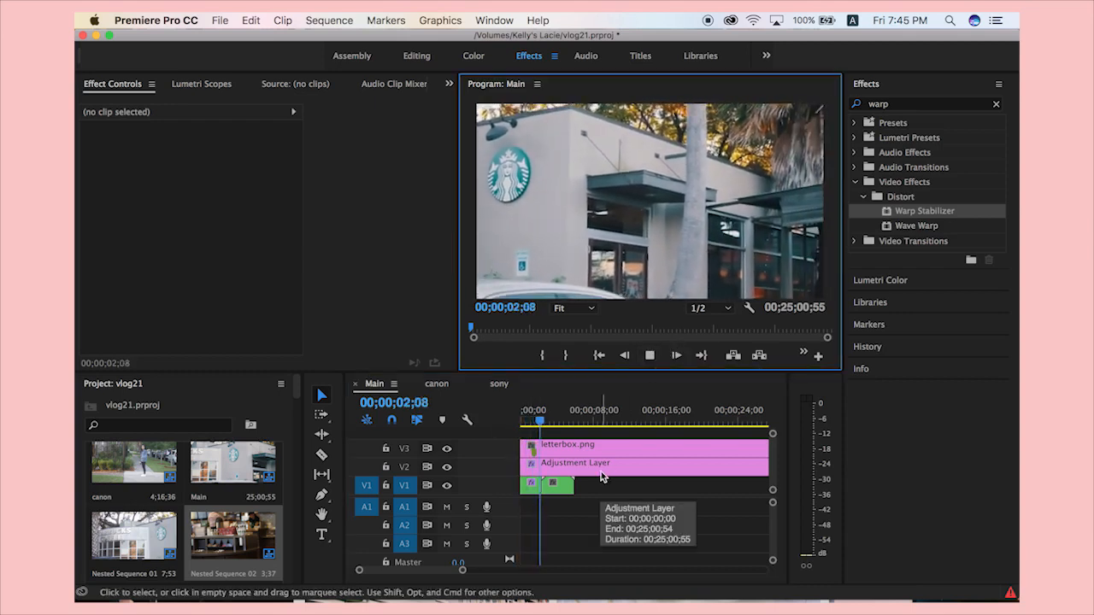
pyautogui.click(562, 486)
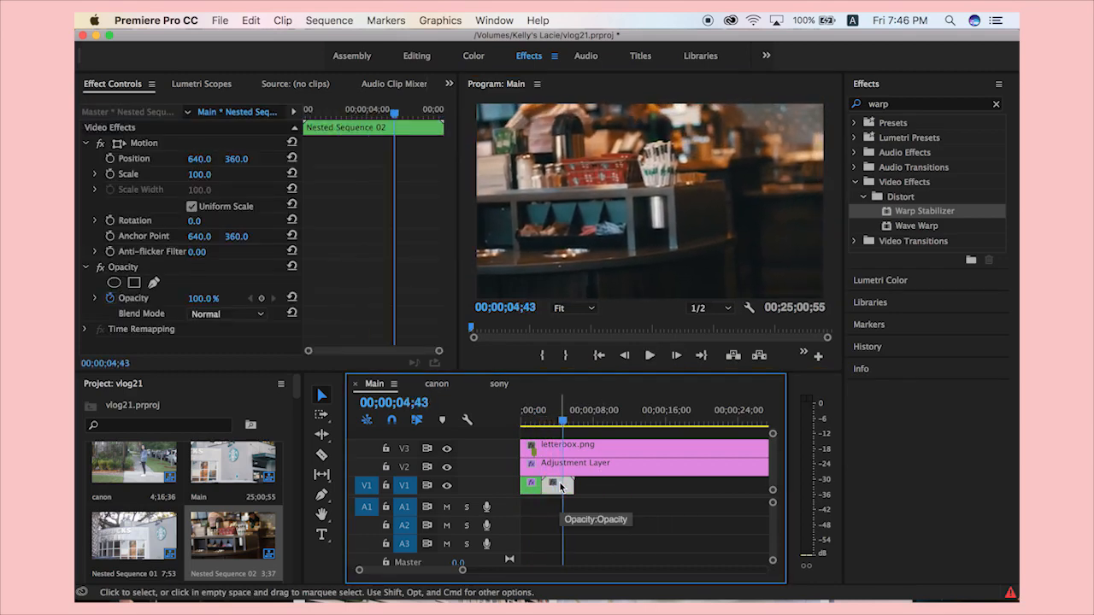
pyautogui.moveTo(545, 486); pyautogui.dragTo(558, 485)
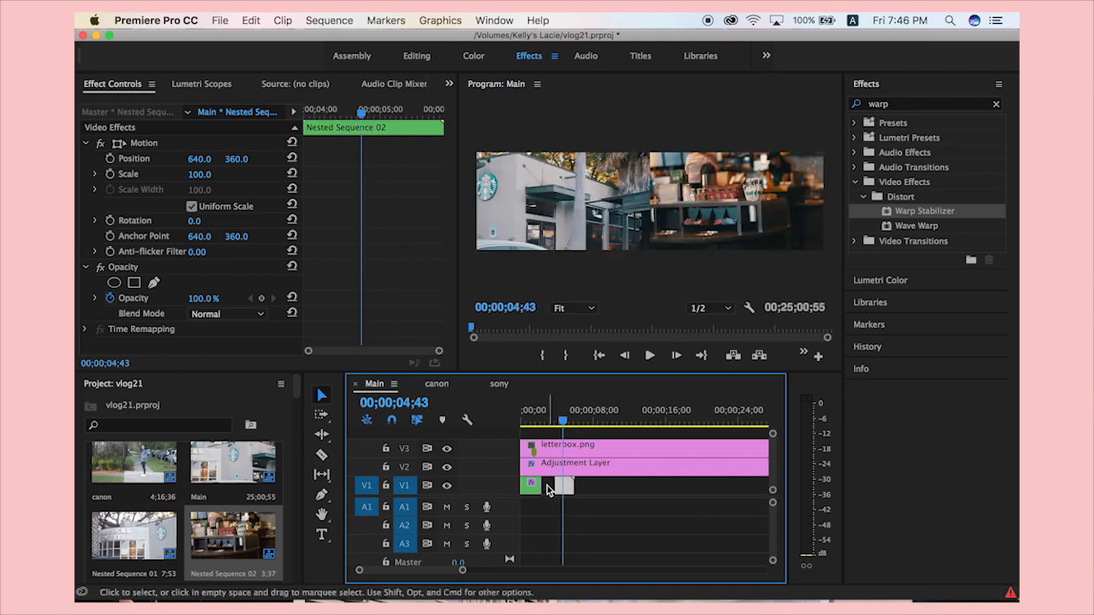
pyautogui.click(550, 488)
pyautogui.press('Delete')
pyautogui.moveTo(561, 421); pyautogui.dragTo(534, 425)
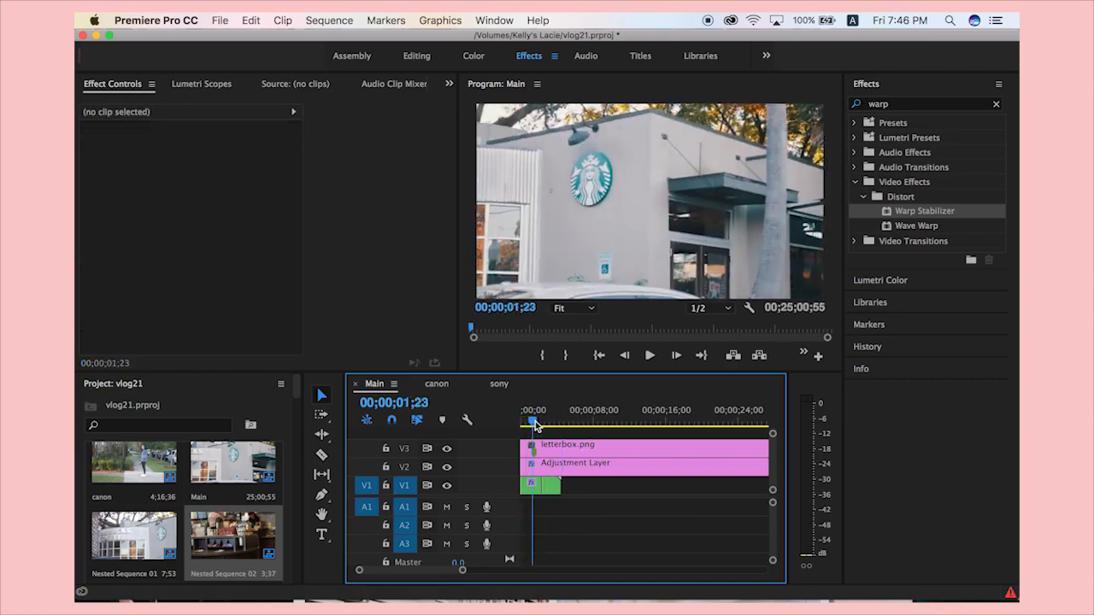
pyautogui.press('space')
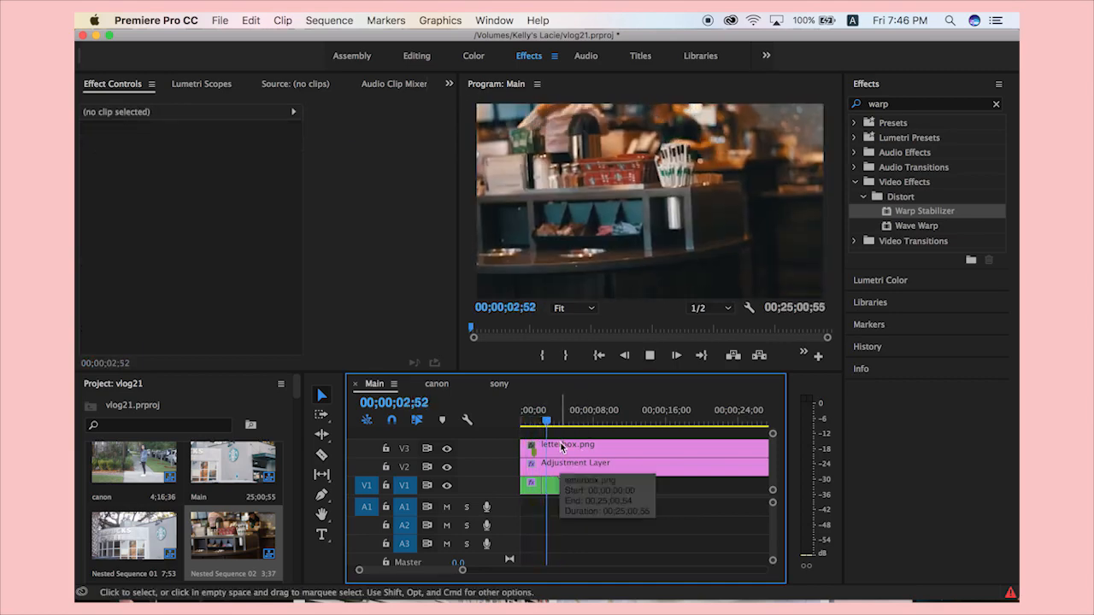
pyautogui.press('space')
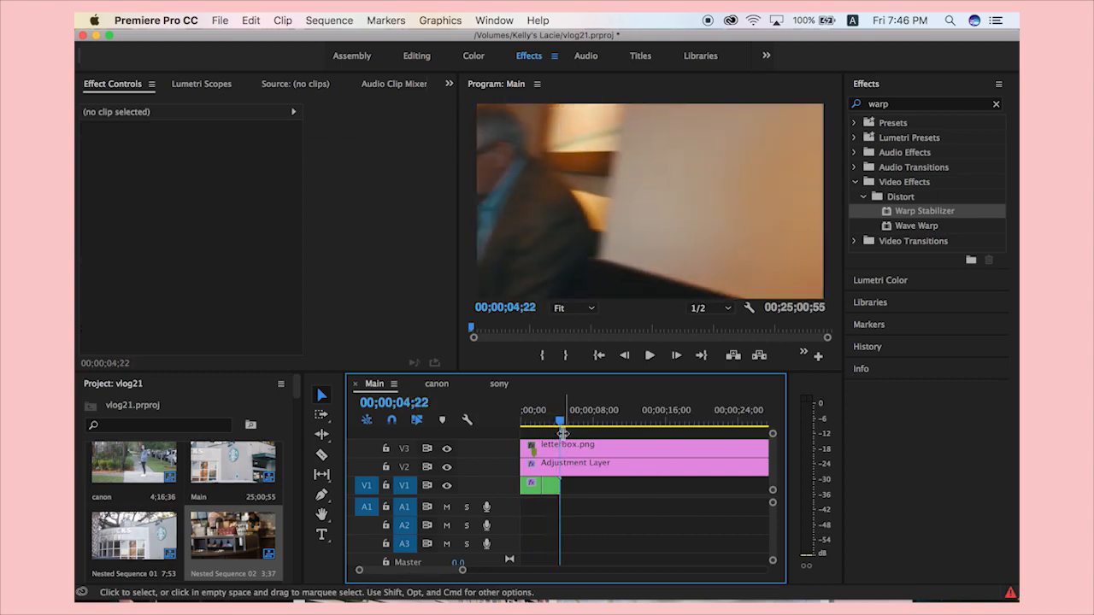
pyautogui.moveTo(563, 432); pyautogui.dragTo(519, 425)
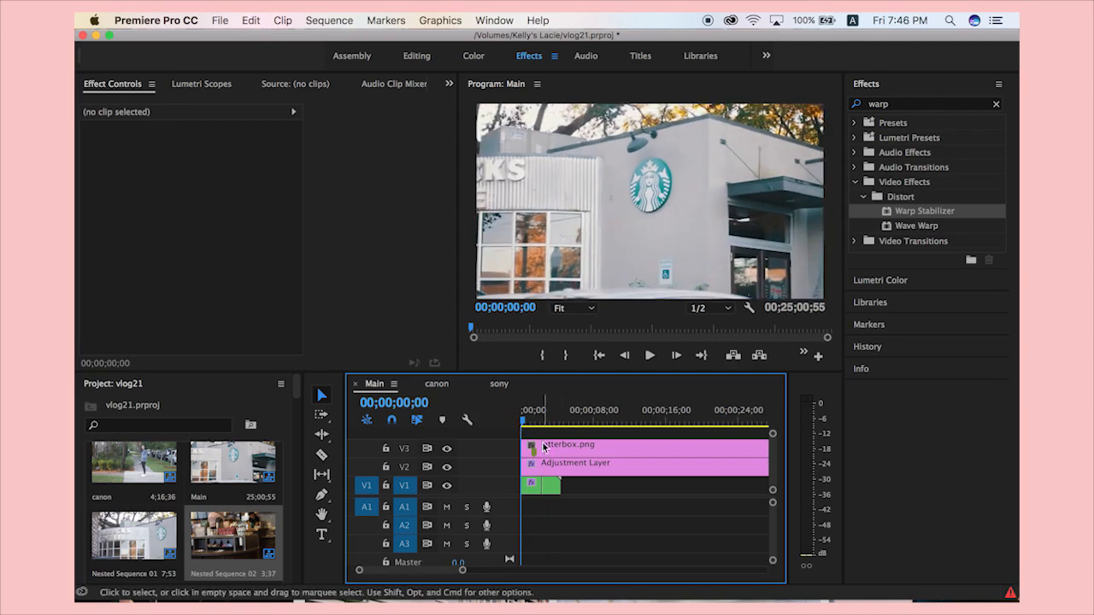
# Try scale values of 130 and 102 on the letterbox.png overlay on V3.
pyautogui.click(544, 446)
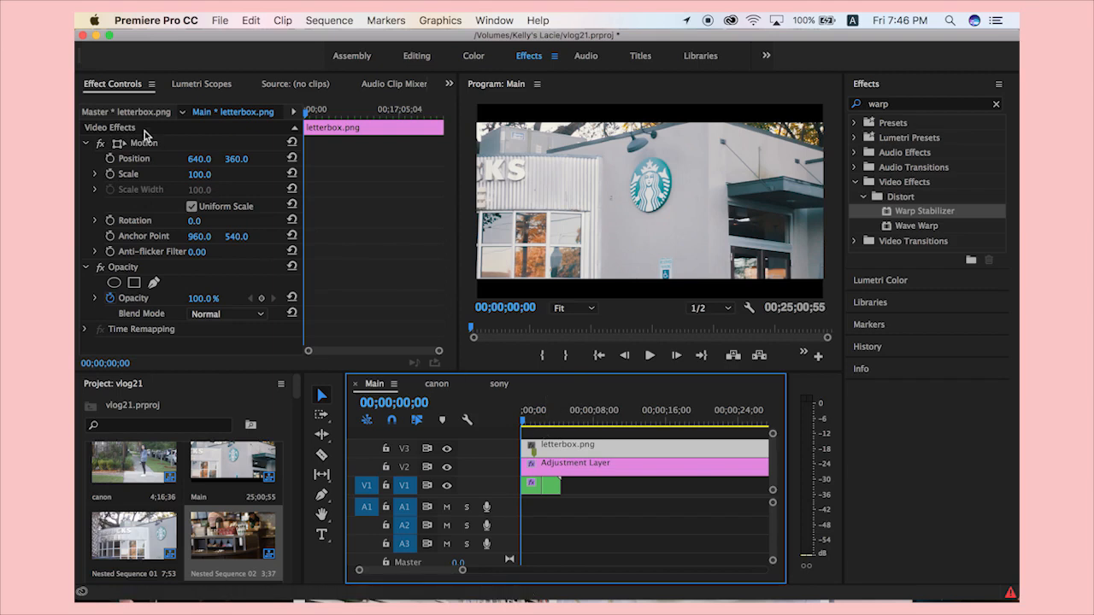
pyautogui.click(199, 176)
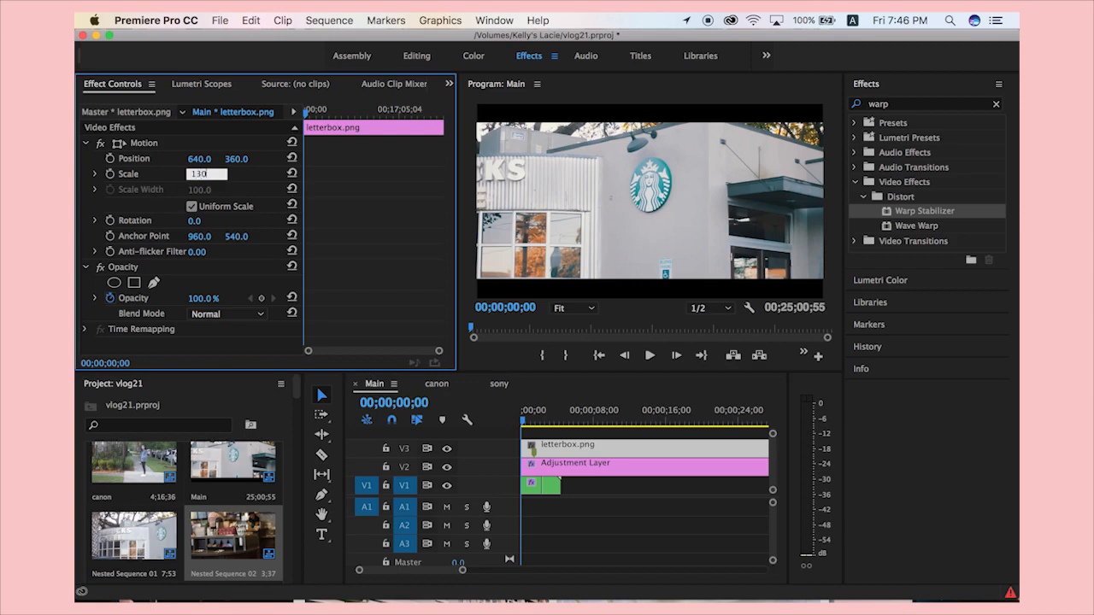
pyautogui.press('Return')
pyautogui.click(205, 175)
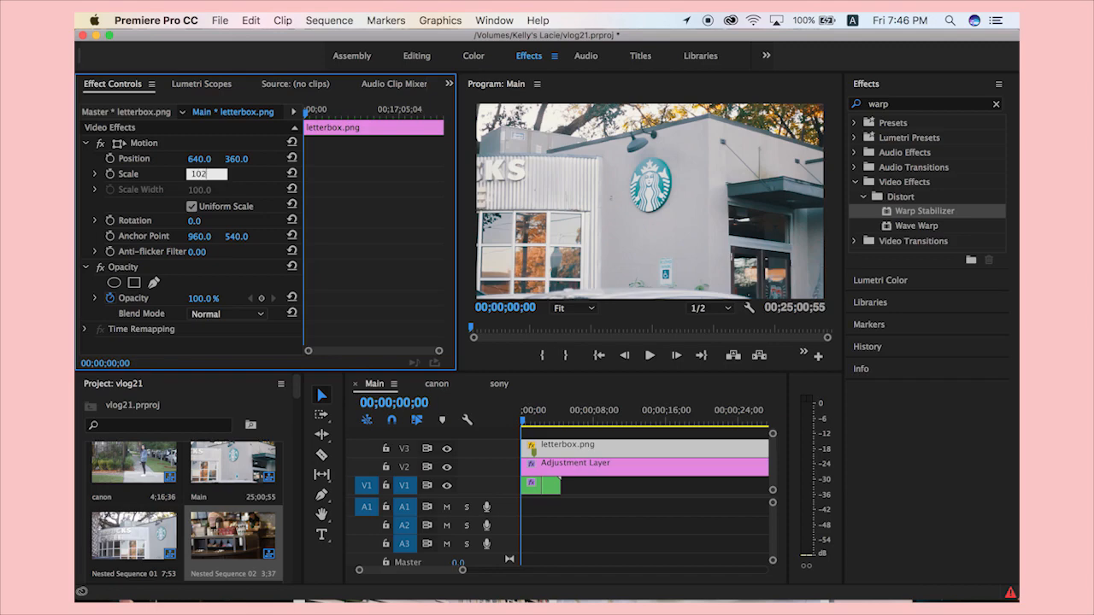
pyautogui.press('Return')
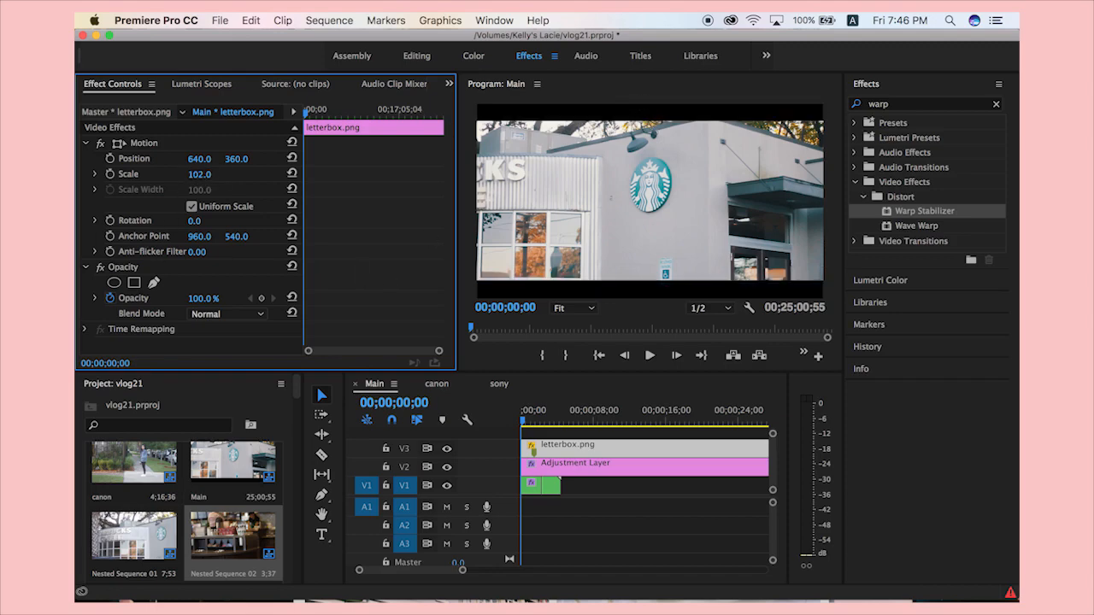
# Enable Scale animation for letterbox.png at the start of Main and set the first keyframe to 130.
pyautogui.click(205, 174)
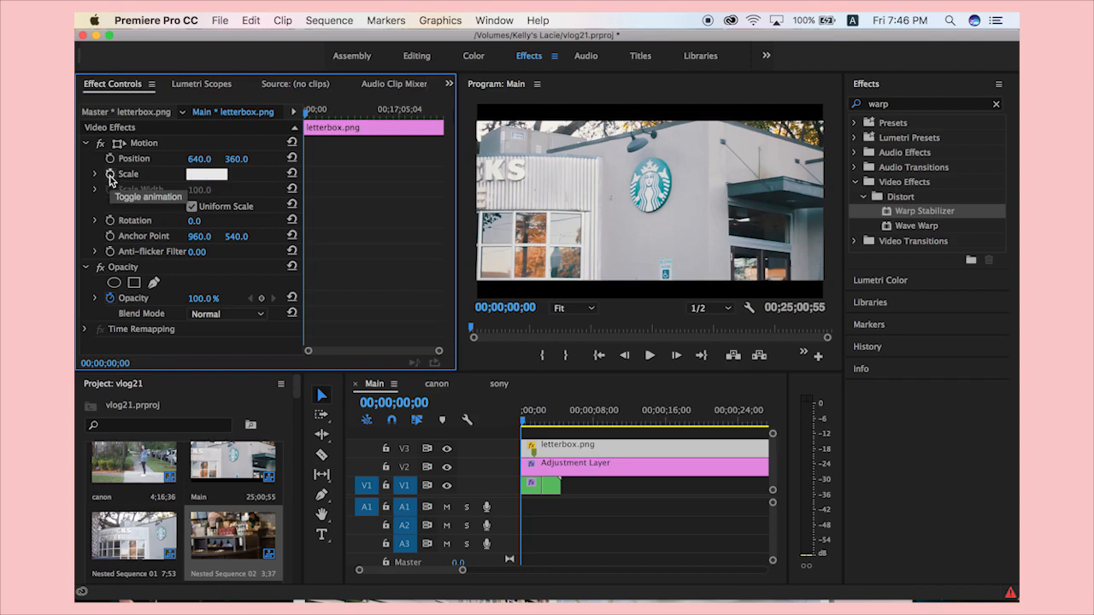
pyautogui.click(109, 174)
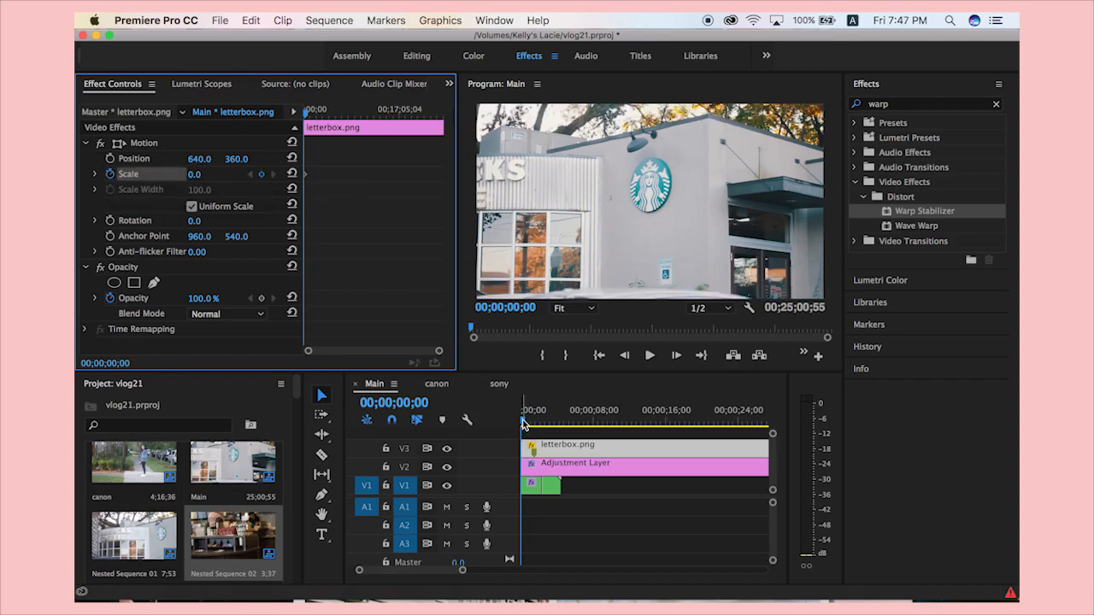
pyautogui.click(587, 453)
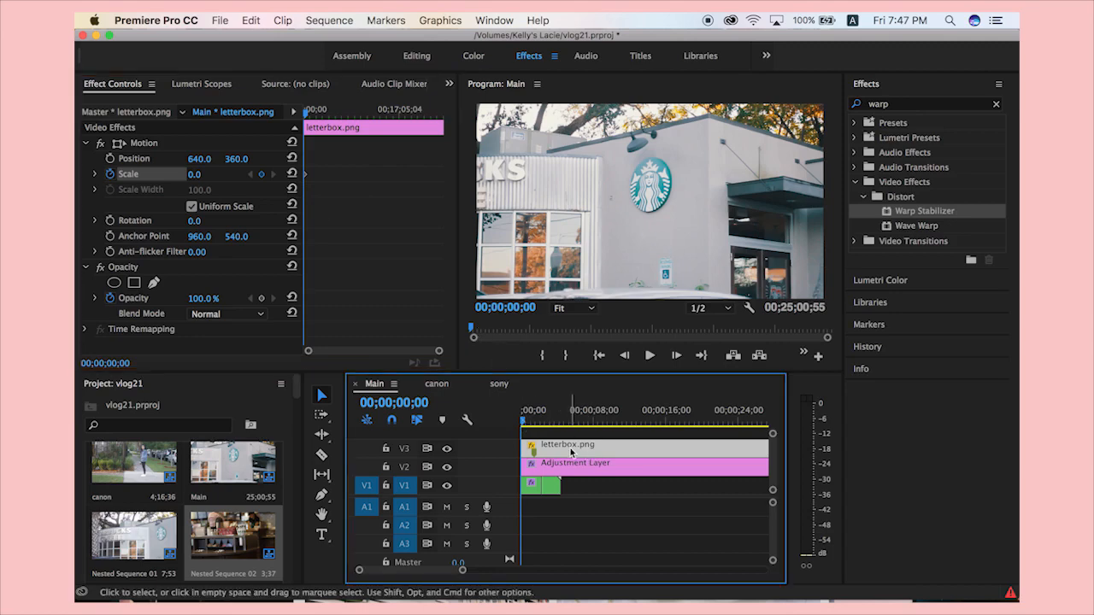
pyautogui.click(205, 173)
pyautogui.write('130')
pyautogui.press('Return')
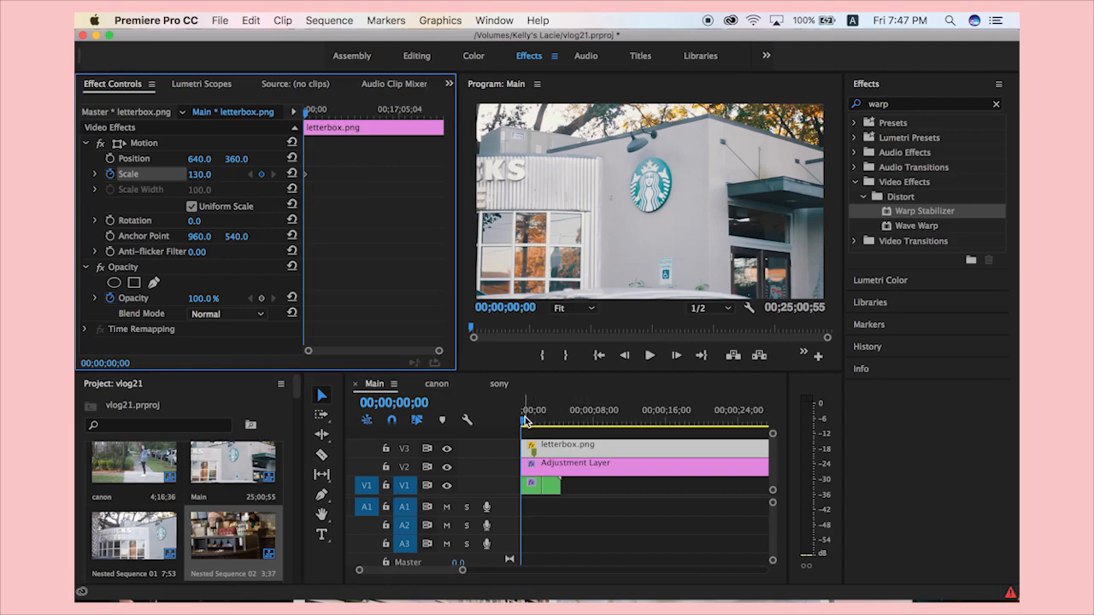
# Set the letterbox.png scale to 102 at 00;00;00;49 to animate the bars closing in.
pyautogui.moveTo(525, 421); pyautogui.dragTo(530, 425)
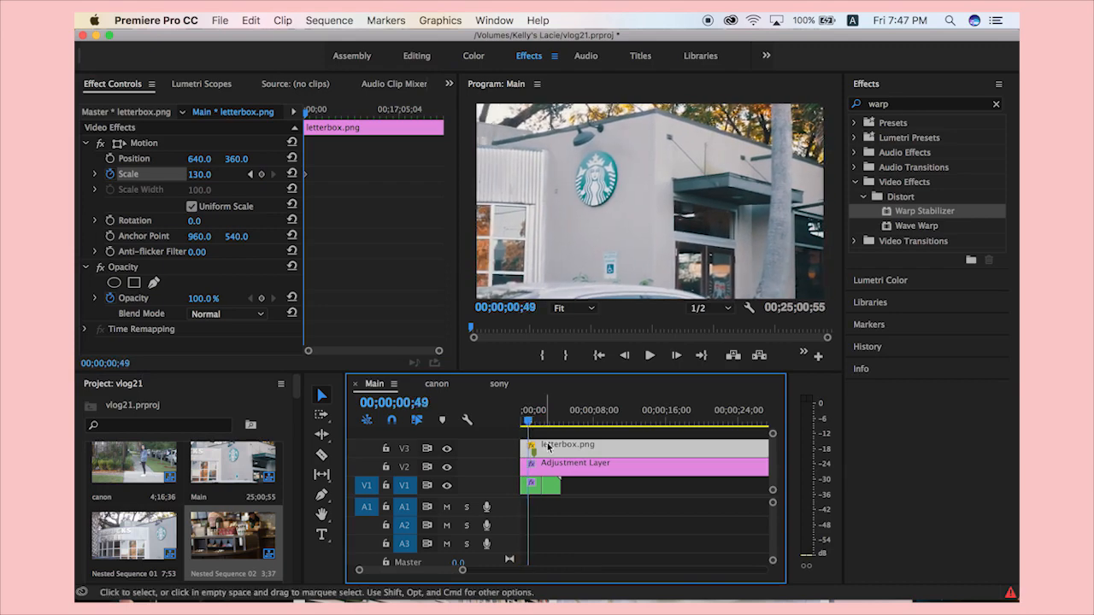
pyautogui.click(199, 175)
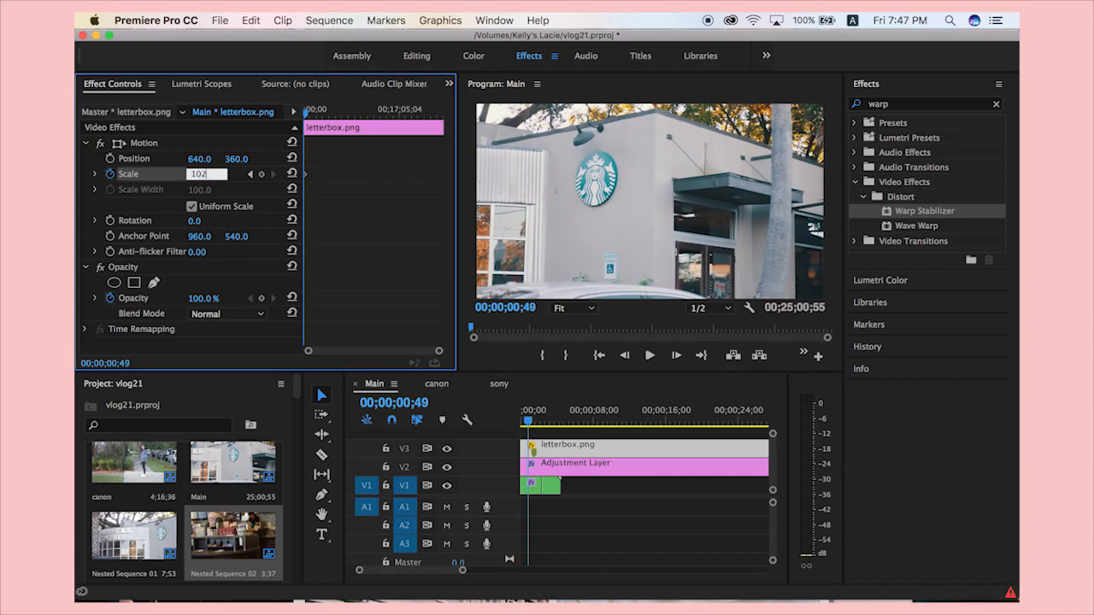
pyautogui.press('Return')
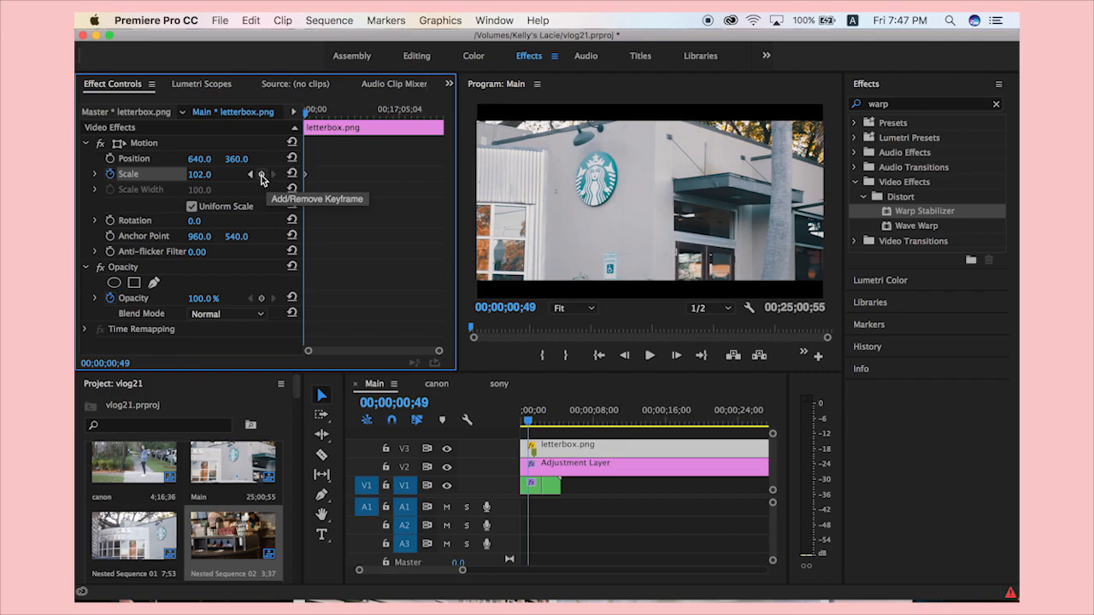
# Play Main from the start to review the letterbox animation and the transition between the two nested clips.
pyautogui.moveTo(526, 421); pyautogui.dragTo(518, 424)
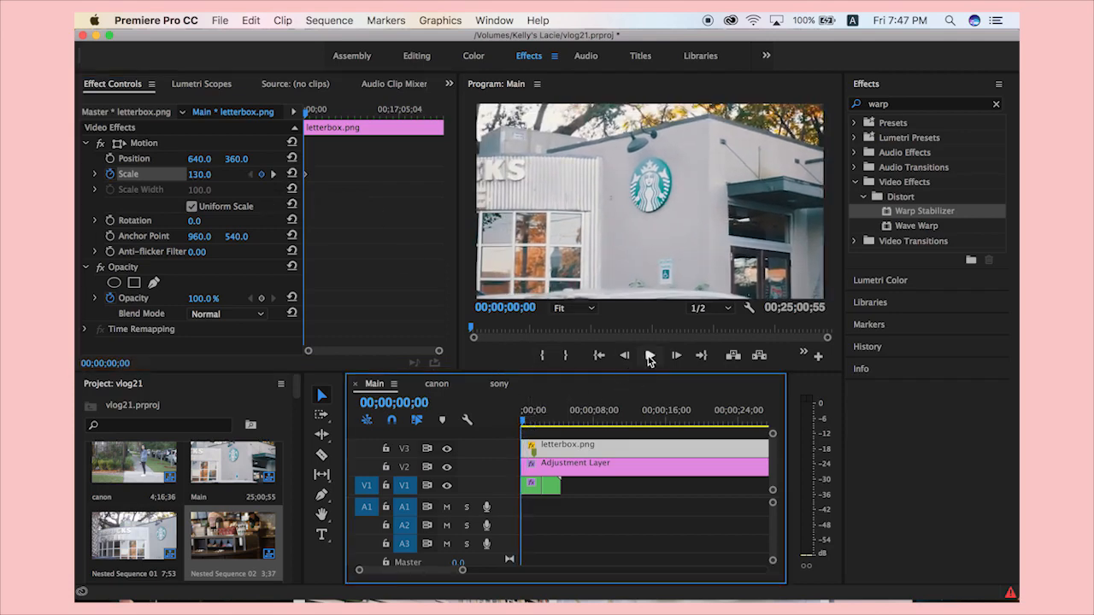
pyautogui.click(650, 356)
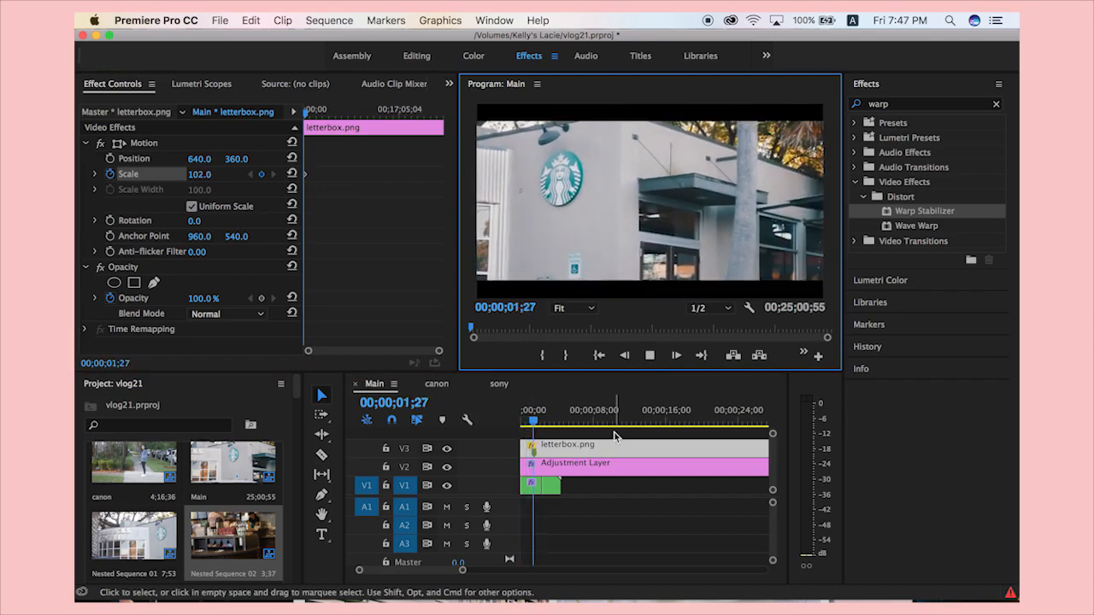
pyautogui.press('space')
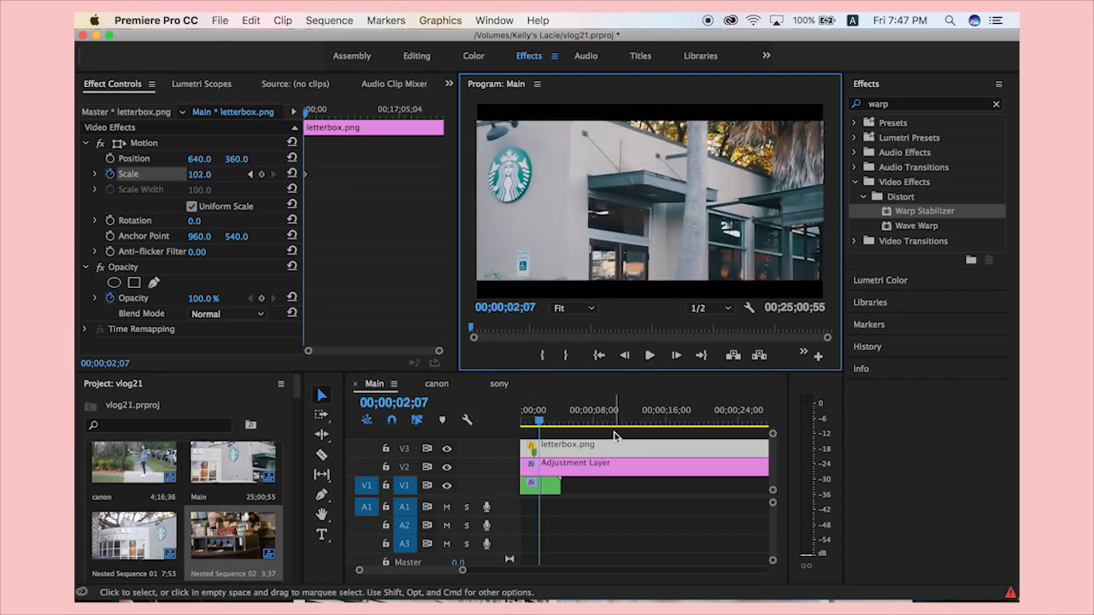
pyautogui.moveTo(541, 421)
pyautogui.mouseDown()
pyautogui.moveTo(513, 422)
pyautogui.moveTo(537, 425)
pyautogui.mouseUp()
pyautogui.press('space')
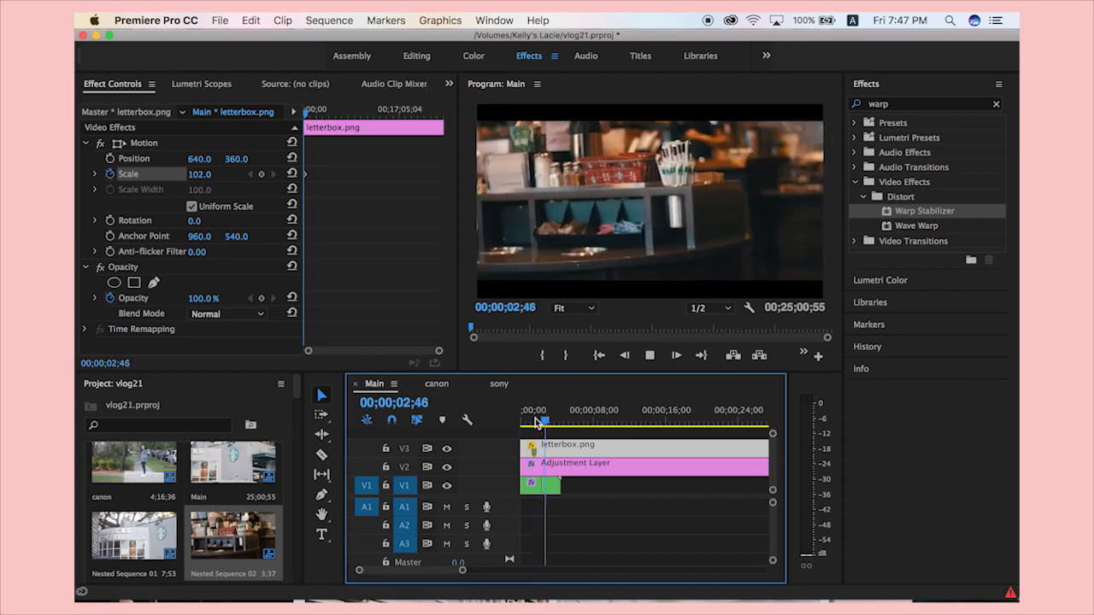
pyautogui.press('space')
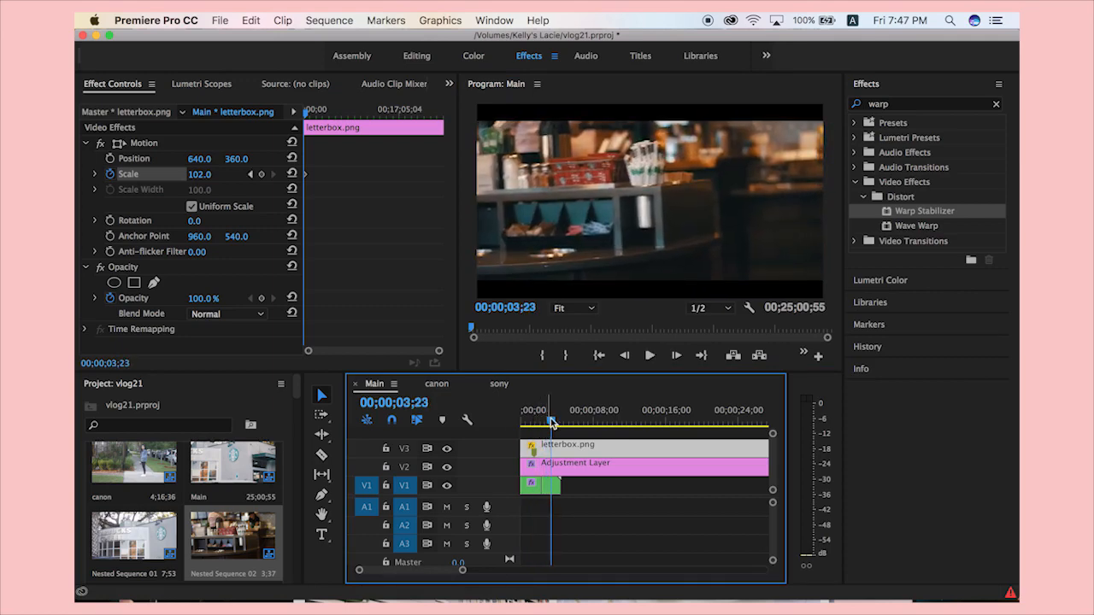
pyautogui.moveTo(552, 424); pyautogui.dragTo(535, 421)
pyautogui.press('space')
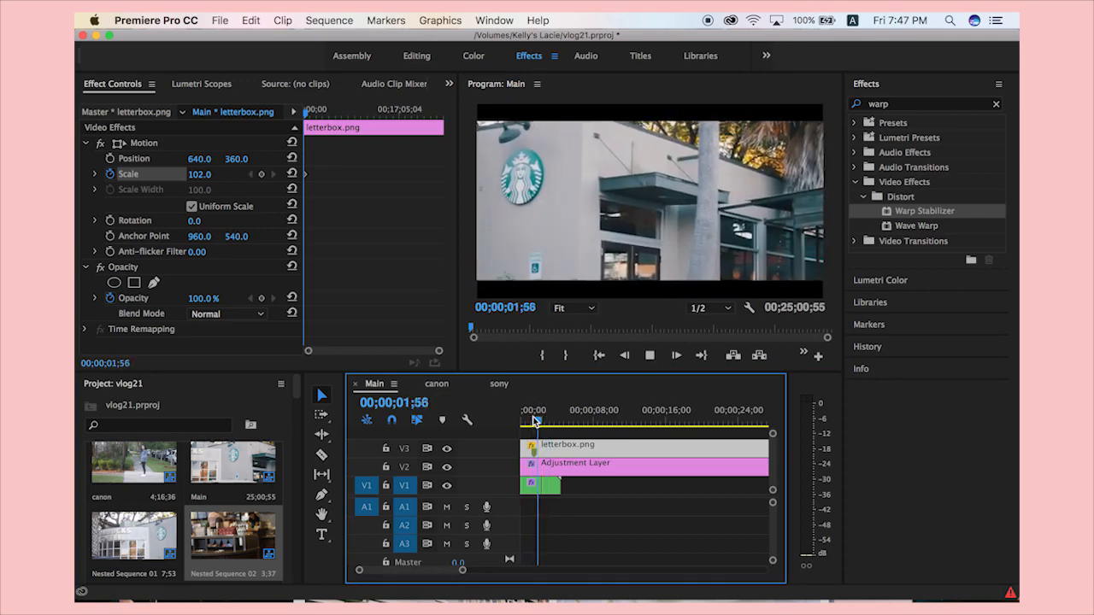
pyautogui.press('space')
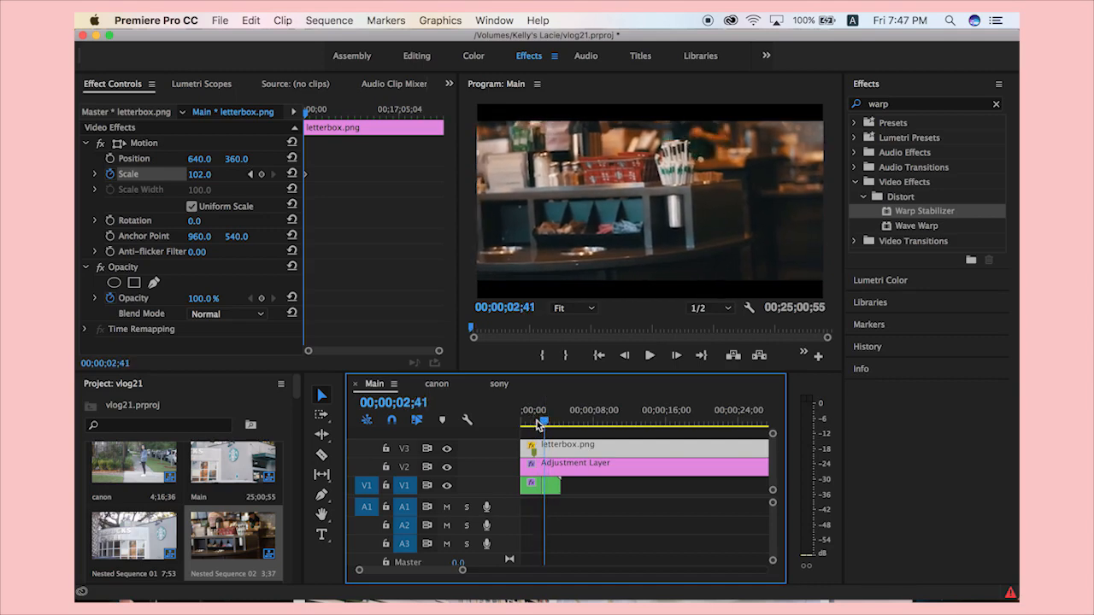
# Move Nested Sequence 02 further along V1 in Main, then copy the MAH02812.MP4 clip from the sony sequence.
pyautogui.click(537, 423)
pyautogui.moveTo(553, 485); pyautogui.dragTo(649, 502)
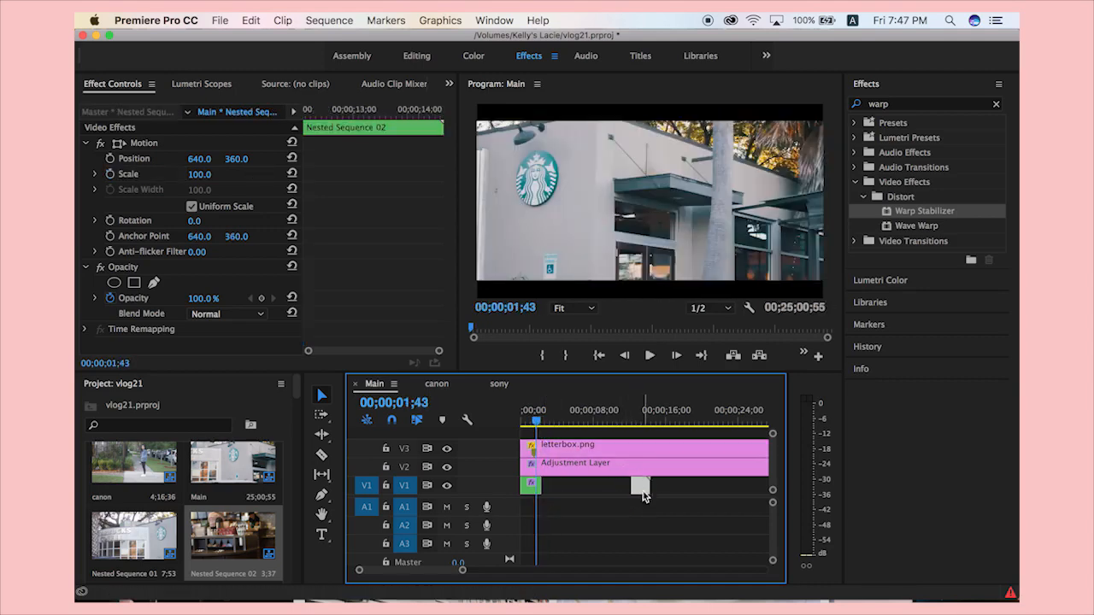
pyautogui.click(494, 385)
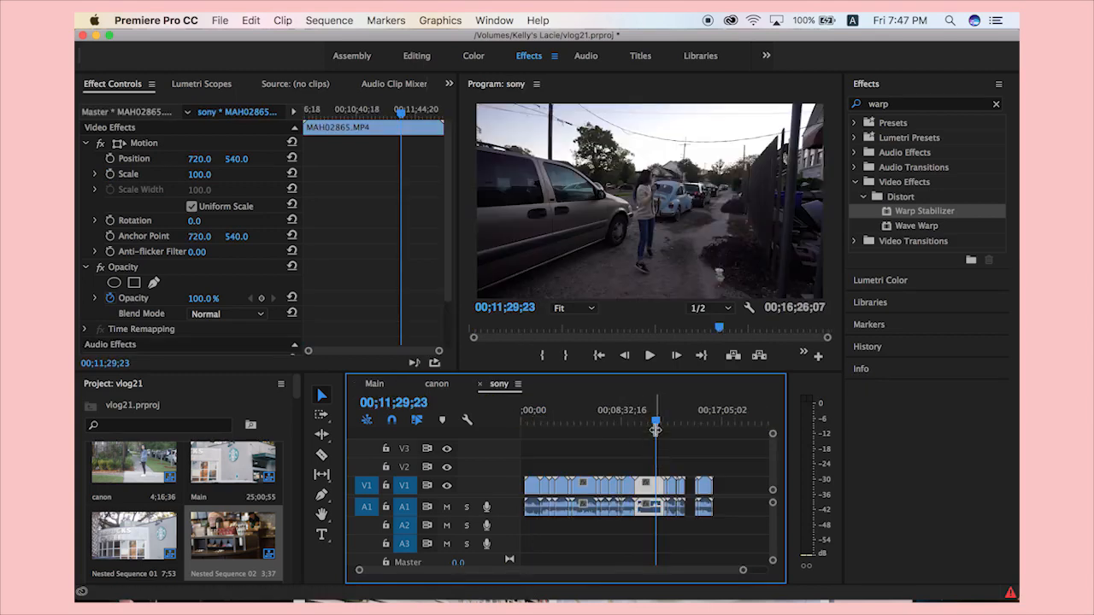
pyautogui.moveTo(657, 420); pyautogui.dragTo(547, 426)
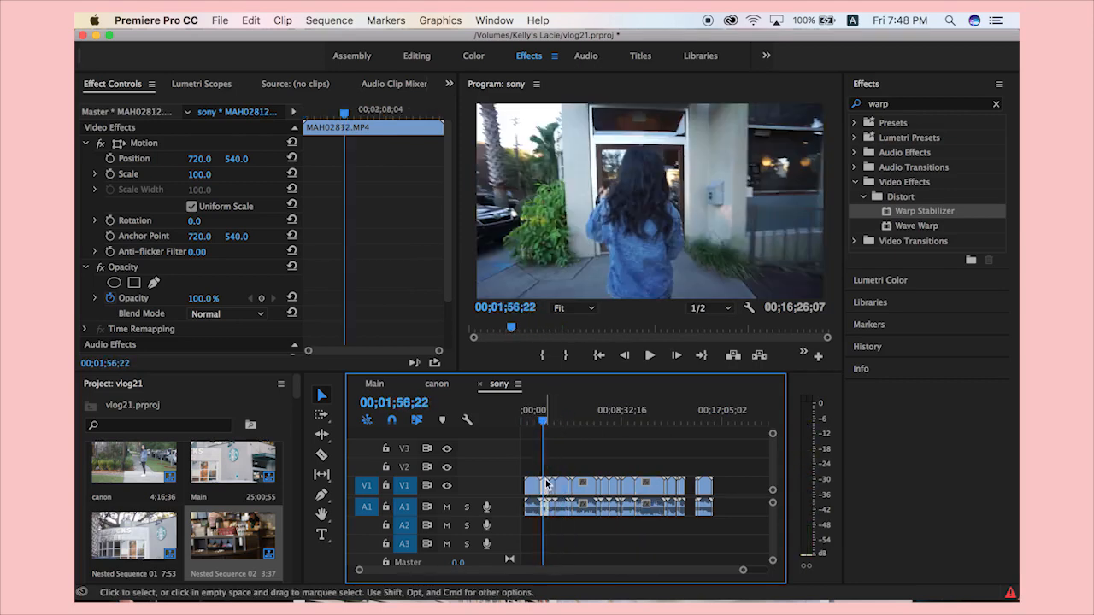
pyautogui.click(549, 466)
pyautogui.click(545, 486)
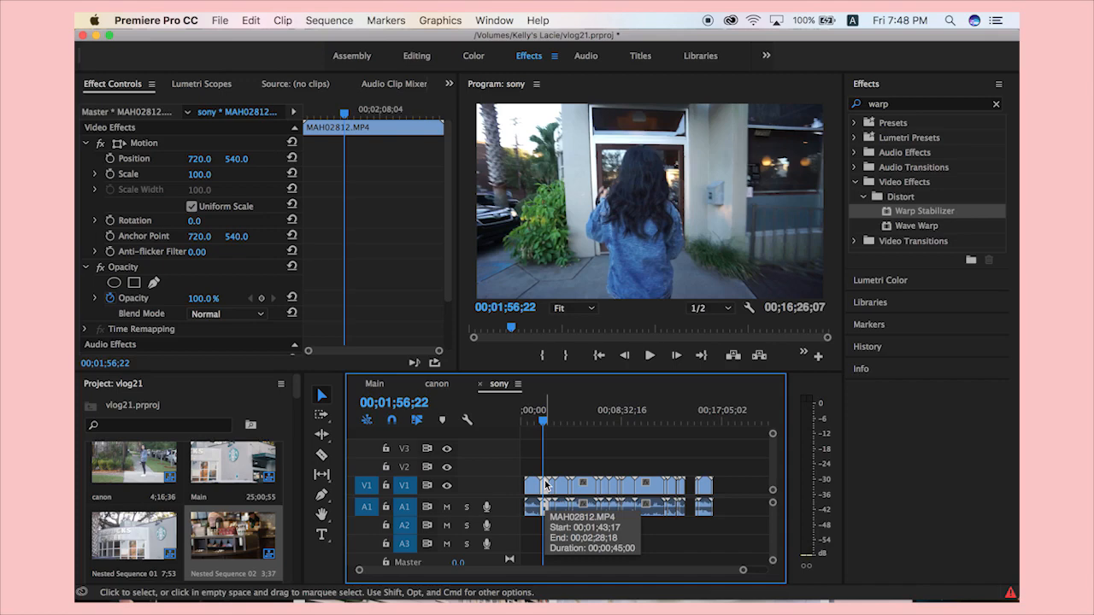
pyautogui.press('super+s')
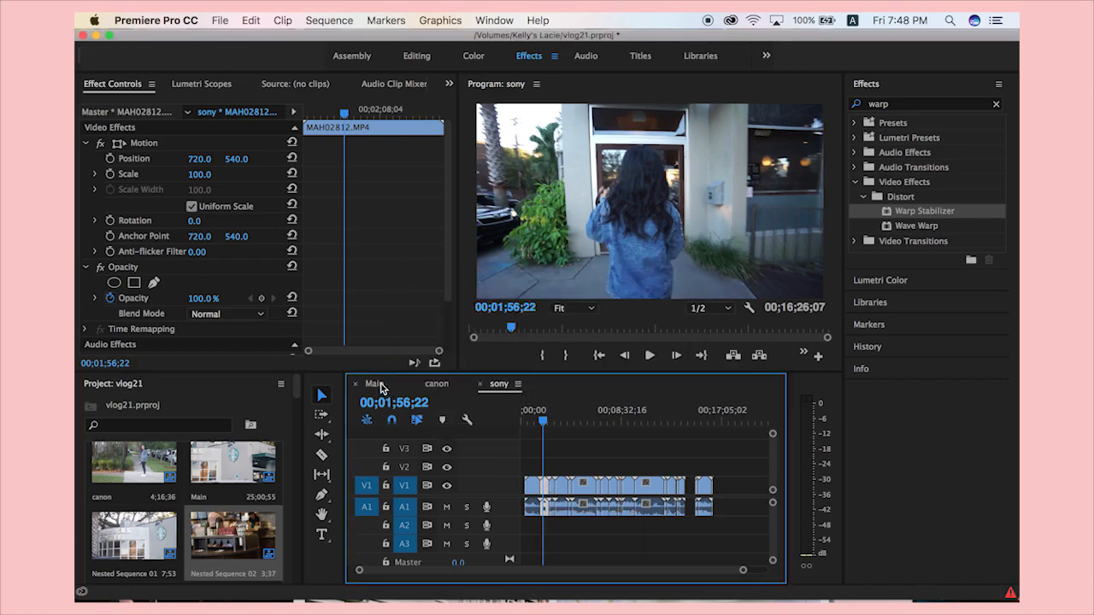
# Try pasting MAH02812.MP4 into Main at 00;00;02;17, and undo the paste.
pyautogui.click(376, 384)
pyautogui.moveTo(538, 426); pyautogui.dragTo(543, 428)
pyautogui.press('super+v')
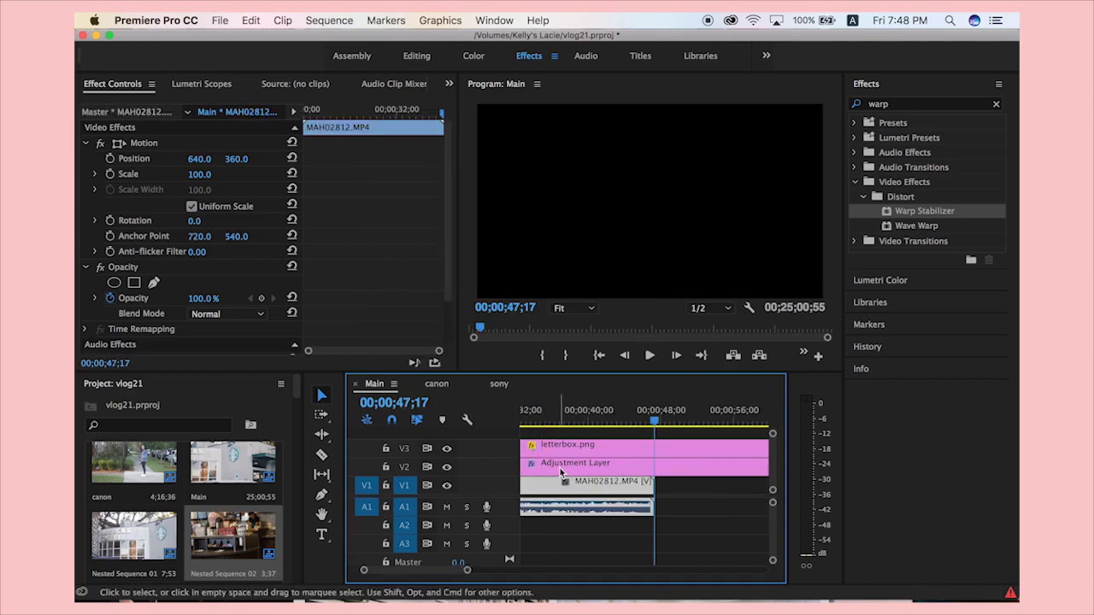
pyautogui.press('-')
pyautogui.press('-')
pyautogui.press('-')
pyautogui.press('super+z')
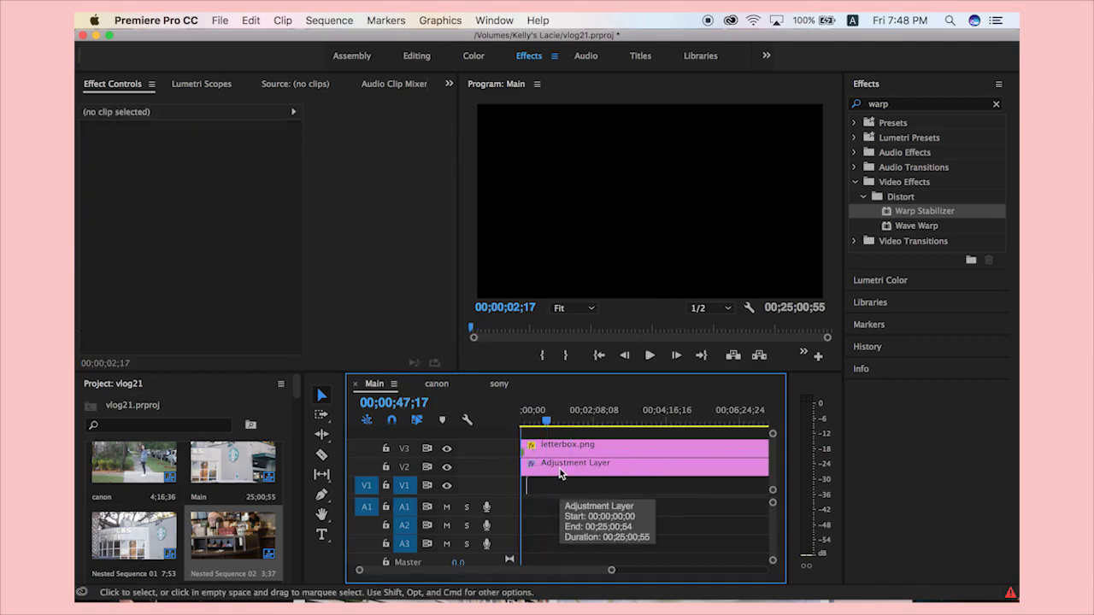
# Move Nested Sequence 02 to about 00;01;28 on V1 to make room for a long clip.
pyautogui.press('=')
pyautogui.press('=')
pyautogui.press('=')
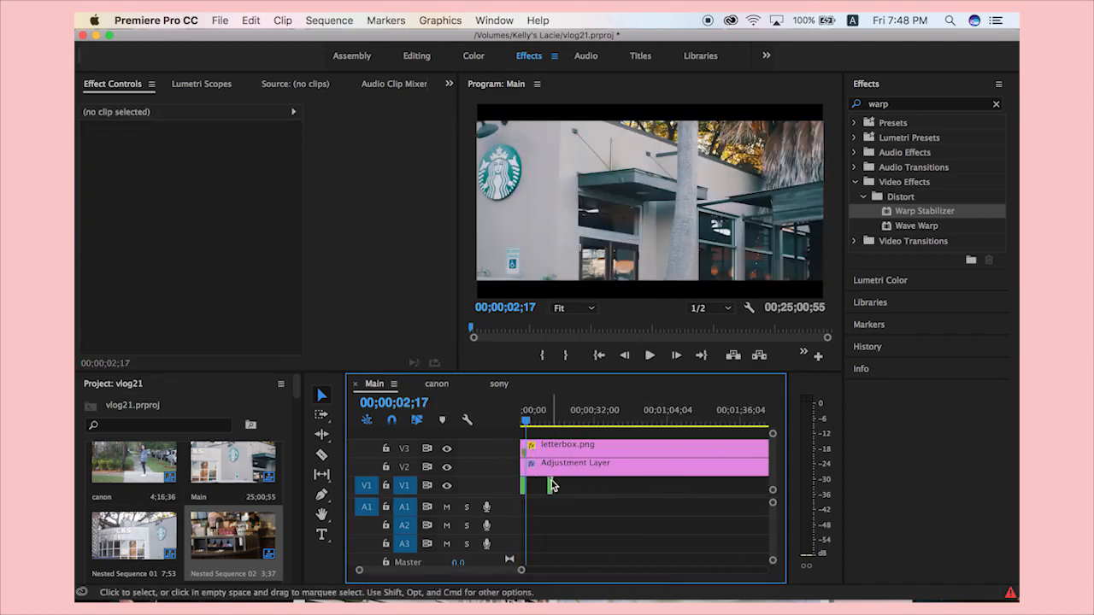
pyautogui.moveTo(552, 486); pyautogui.dragTo(725, 486)
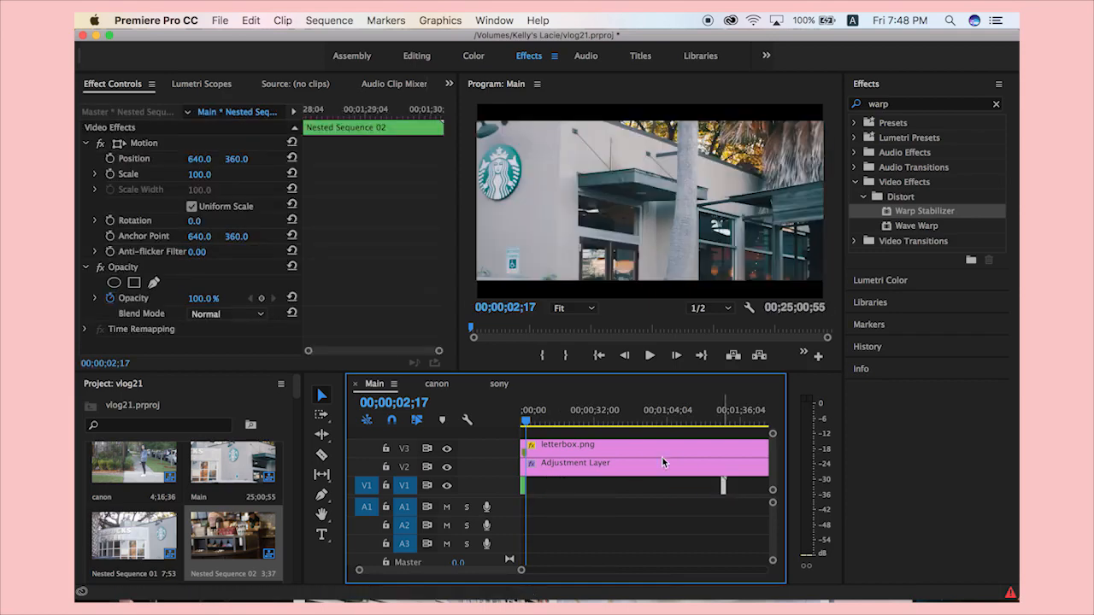
pyautogui.press('super+z')
# Paste MAH02812.MP4 into Main at 00;00;02;15, directly after Nested Sequence 01.
pyautogui.press('=')
pyautogui.press('=')
pyautogui.click(540, 425)
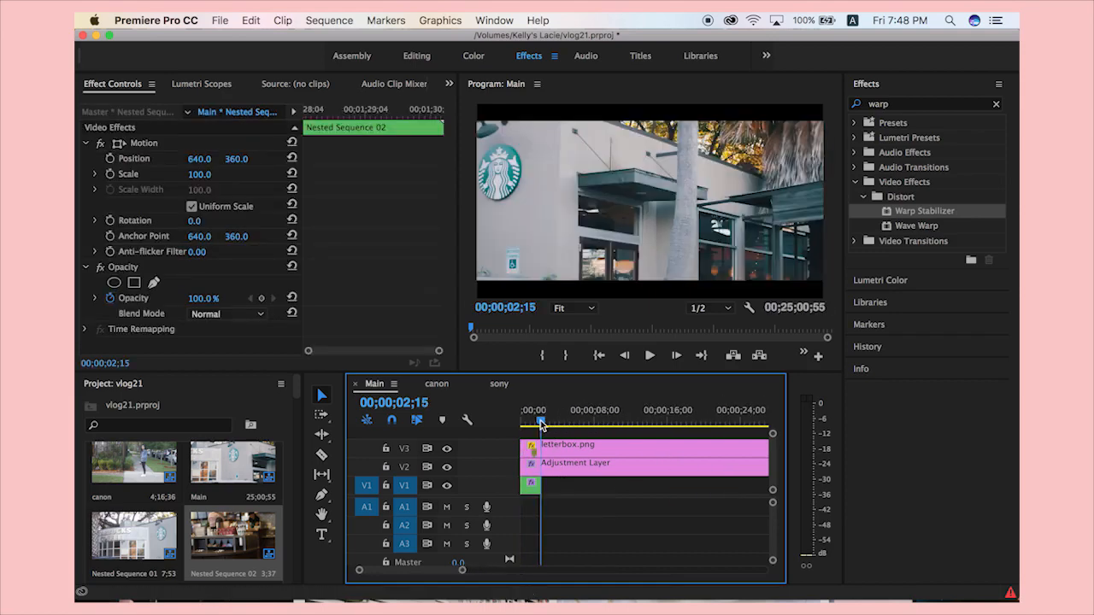
pyautogui.press('super+v')
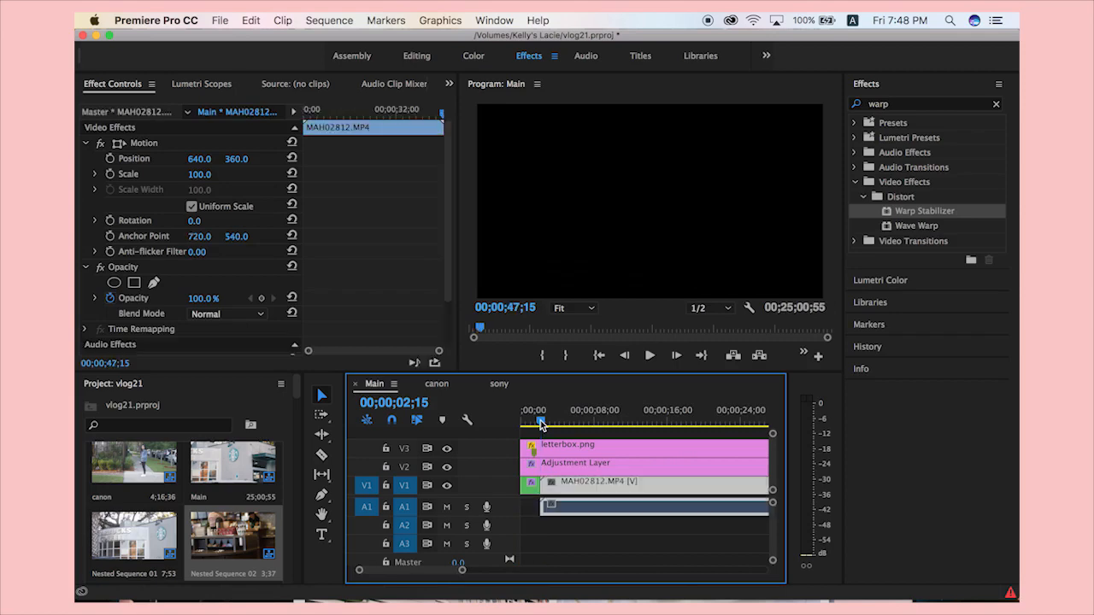
pyautogui.press('-')
pyautogui.press('-')
pyautogui.press('-')
pyautogui.press('-')
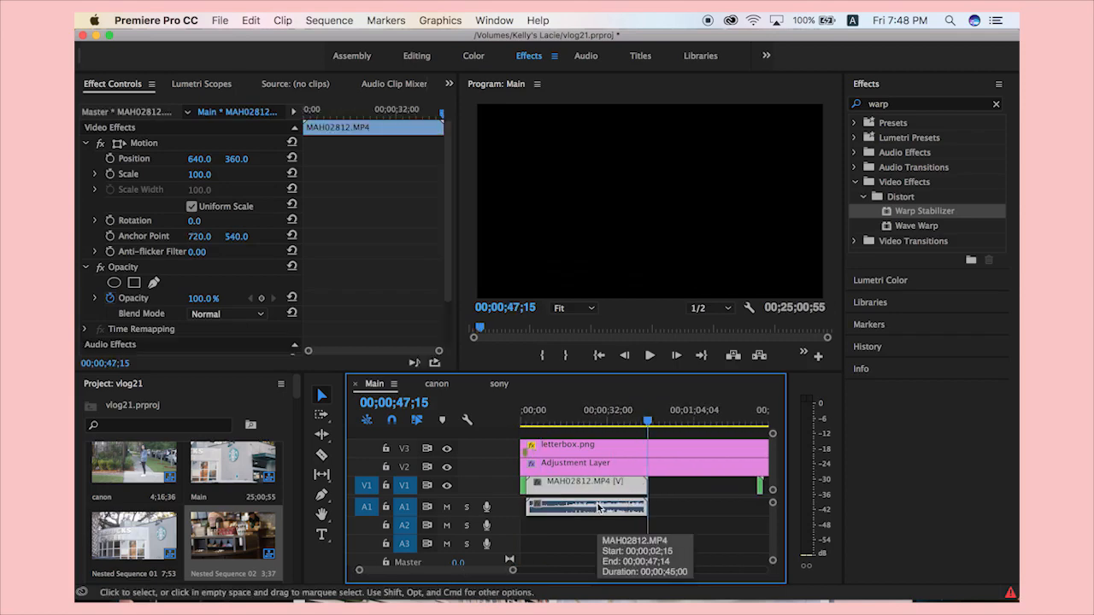
# Using the frame at 00;00;06;01, brighten MAH02812.MP4 by raising its RGB curve's lower midtones and set its temperature to 57.7.
pyautogui.moveTo(648, 423); pyautogui.dragTo(547, 432)
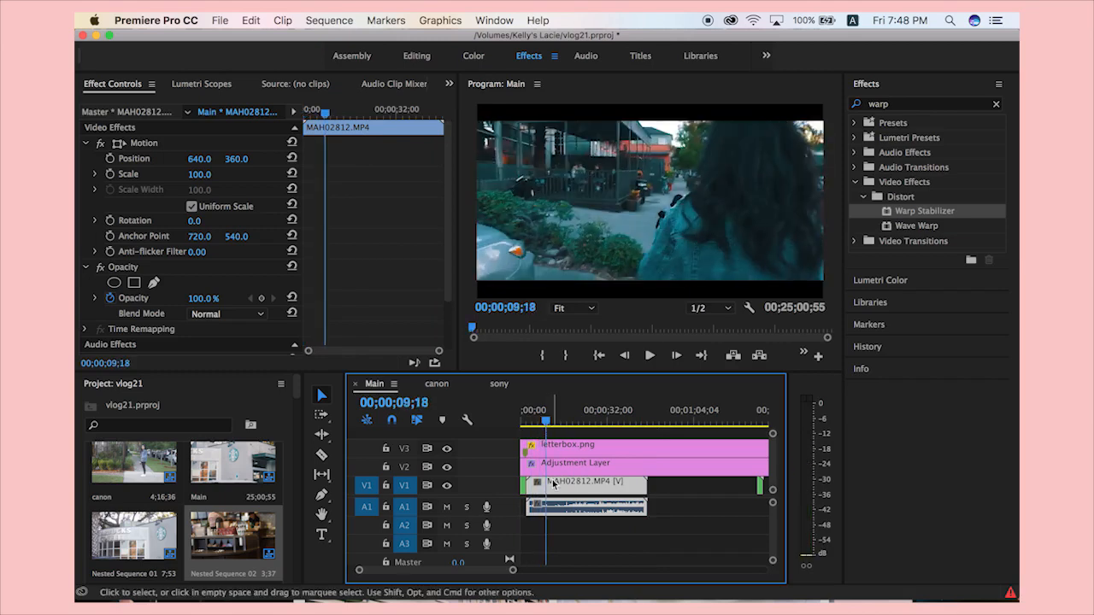
pyautogui.press('XF86AudioRaiseVolume')
pyautogui.press('XF86AudioMute')
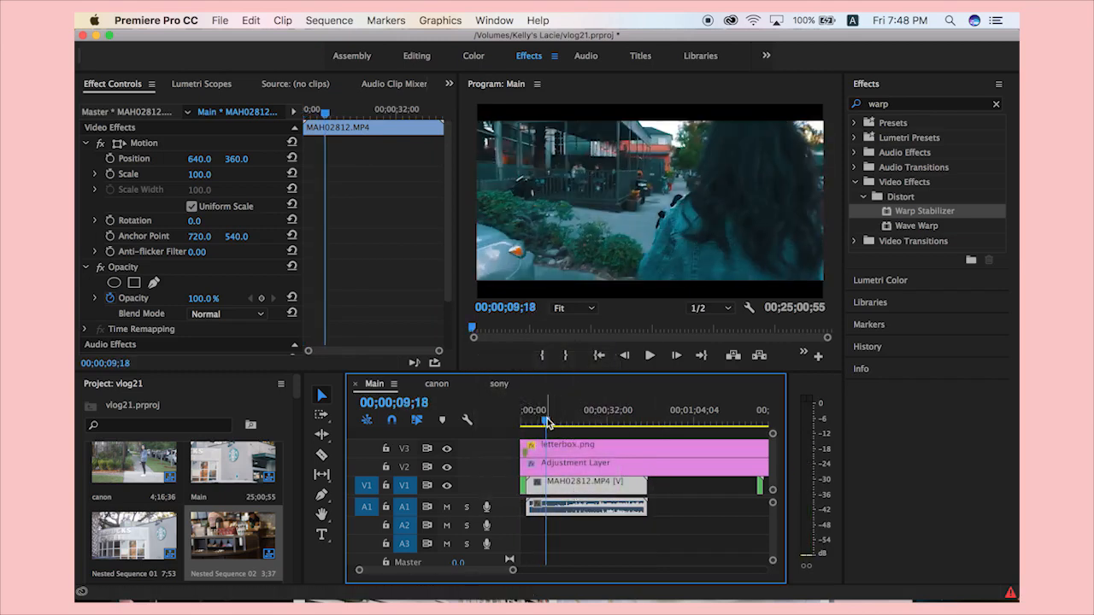
pyautogui.moveTo(546, 420); pyautogui.dragTo(539, 420)
pyautogui.click(576, 471)
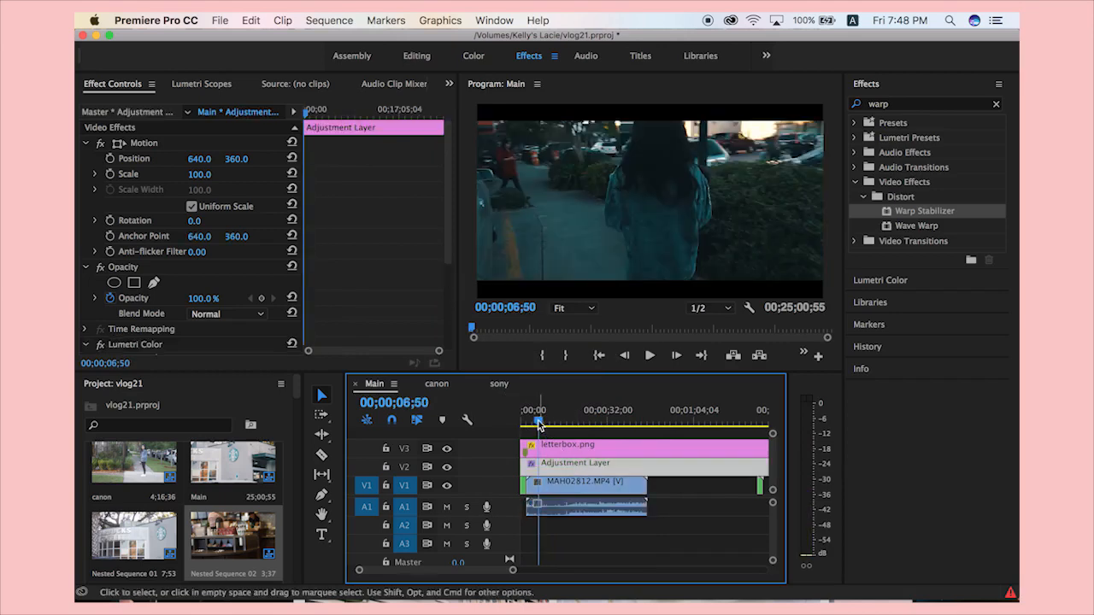
pyautogui.moveTo(539, 425)
pyautogui.mouseDown()
pyautogui.moveTo(523, 423)
pyautogui.moveTo(536, 423)
pyautogui.mouseUp()
pyautogui.click(569, 490)
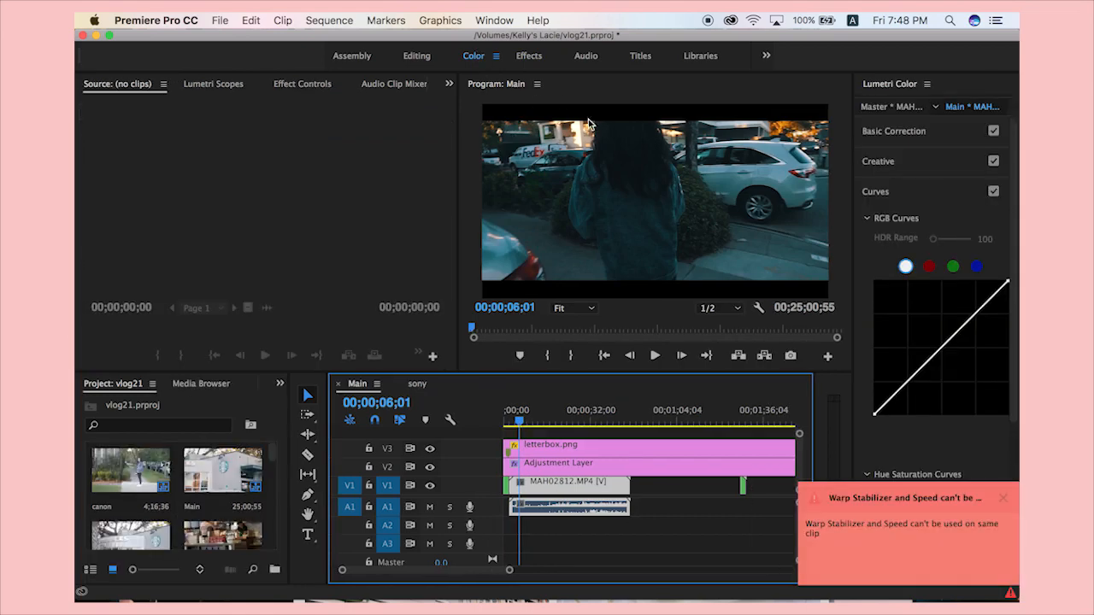
pyautogui.click(1005, 498)
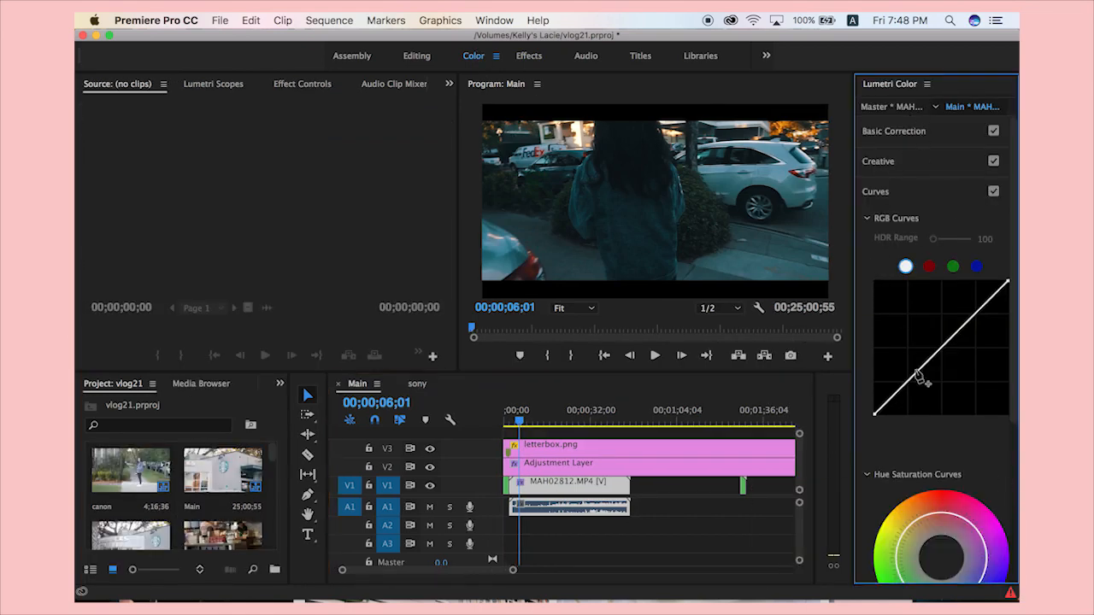
pyautogui.moveTo(918, 378); pyautogui.dragTo(908, 352)
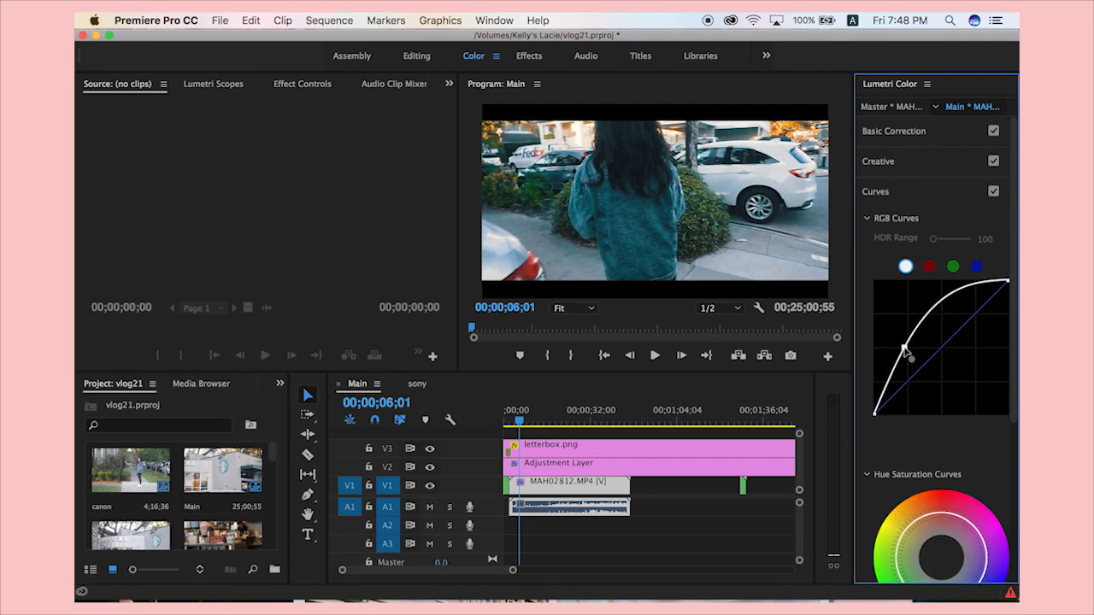
pyautogui.click(894, 131)
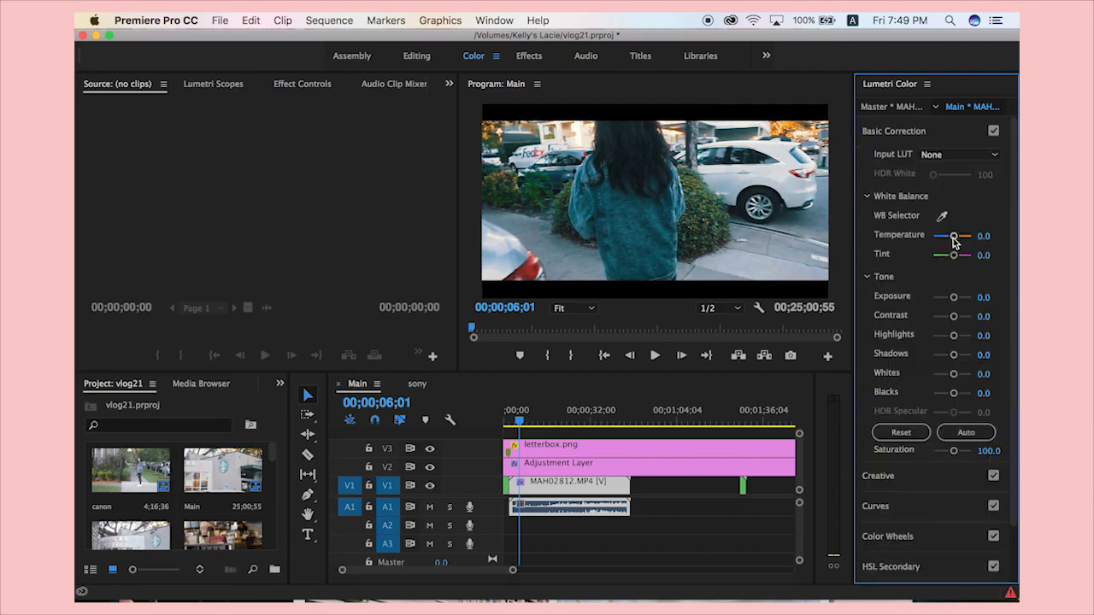
pyautogui.moveTo(954, 237); pyautogui.dragTo(956, 237)
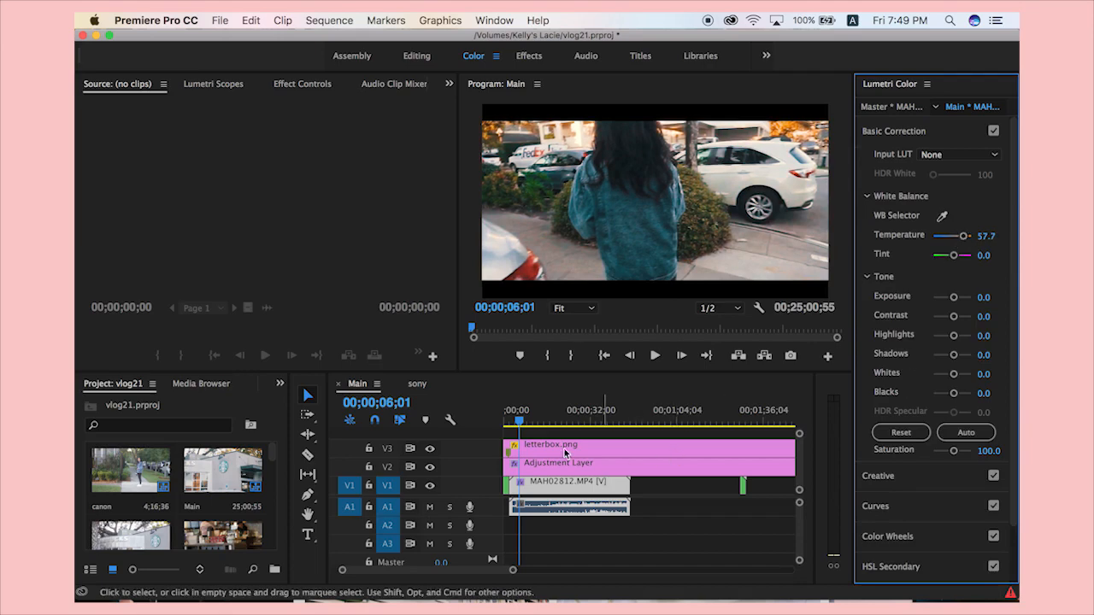
# Play Main from the start through the graded MAH02812.MP4 clip to review its brightness and warmth.
pyautogui.moveTo(519, 420); pyautogui.dragTo(497, 421)
pyautogui.press('space')
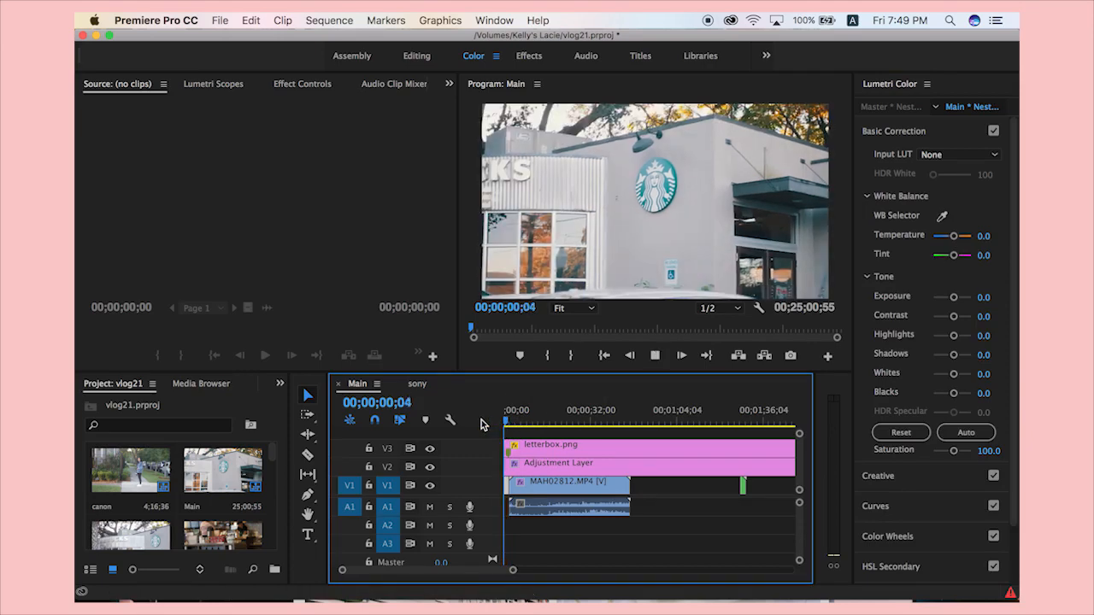
pyautogui.click(549, 499)
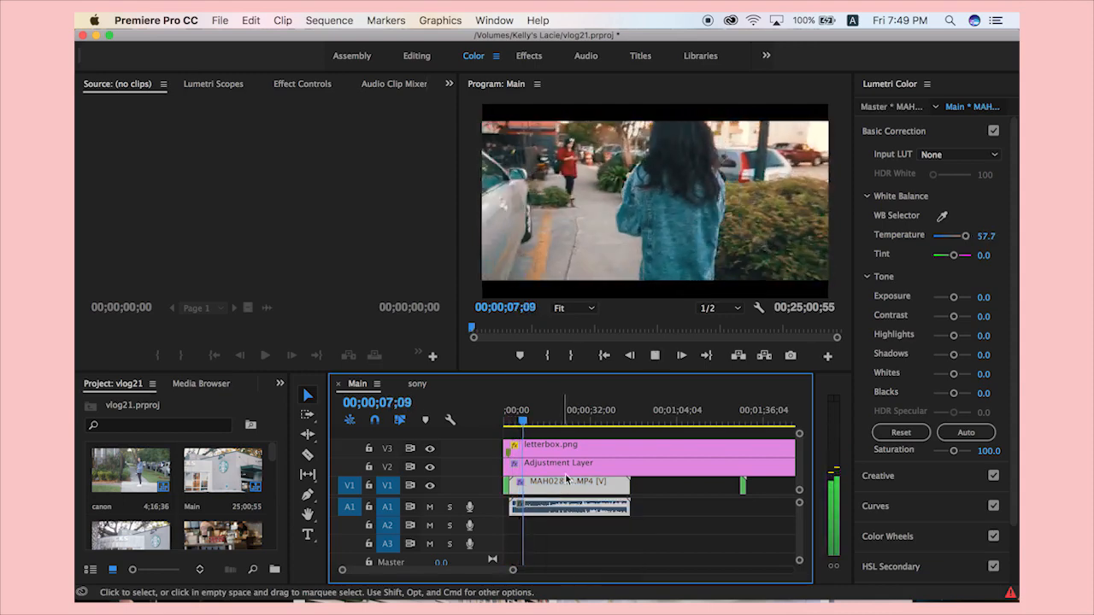
pyautogui.press('space')
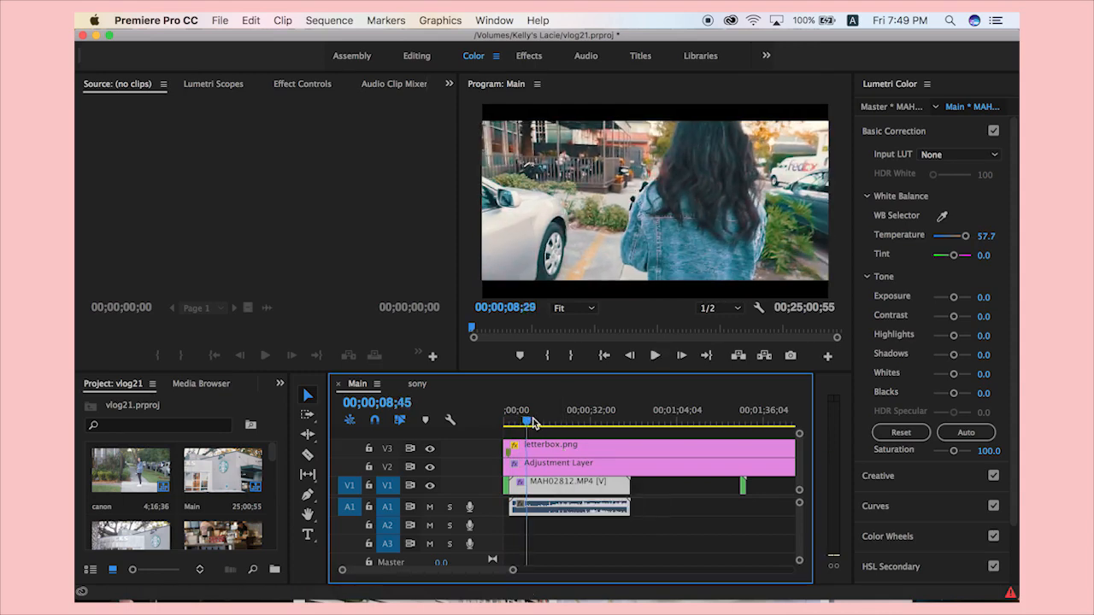
# Cut MAH02812.MP4 at 00;00;17;47 and ripple delete the portion before the cut.
pyautogui.click(545, 424)
pyautogui.moveTo(545, 425); pyautogui.dragTo(552, 426)
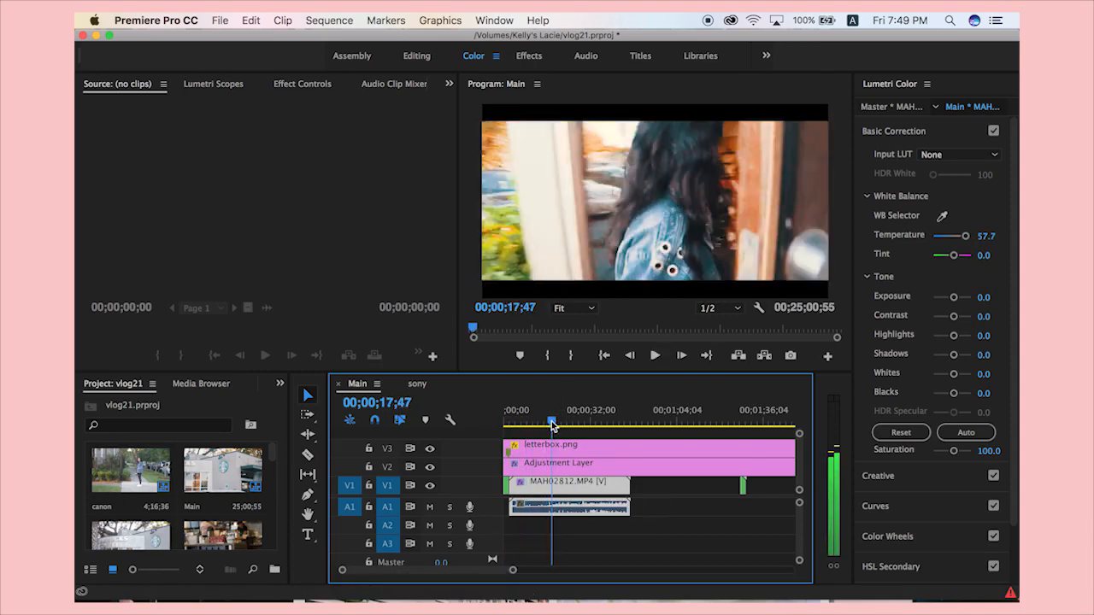
pyautogui.click(562, 494)
pyautogui.press('super+k')
pyautogui.click(537, 487)
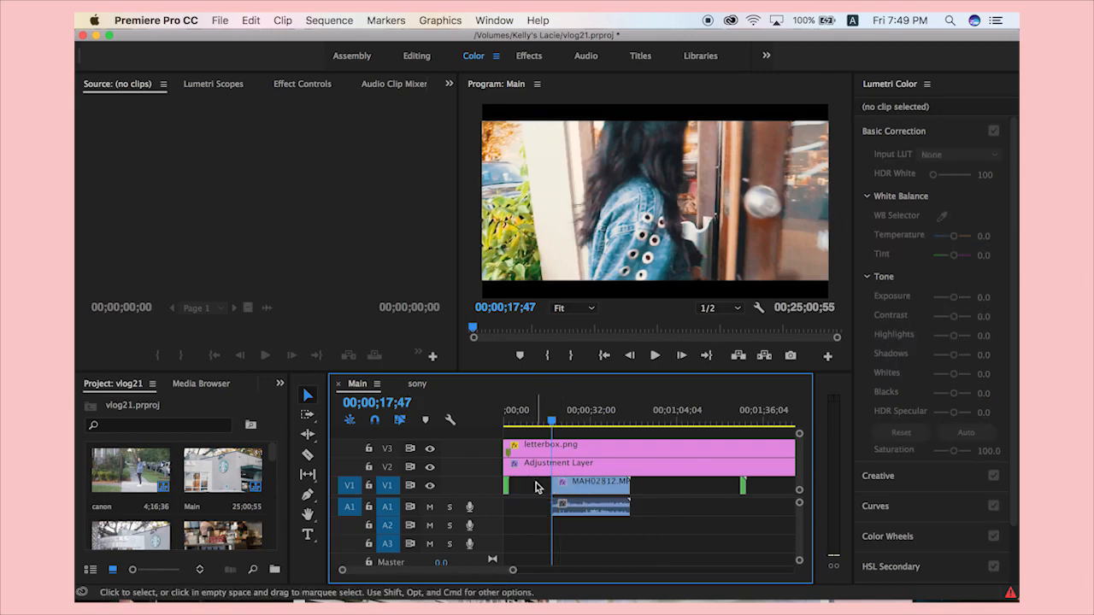
pyautogui.hotkey('alt', 'BackSpace')
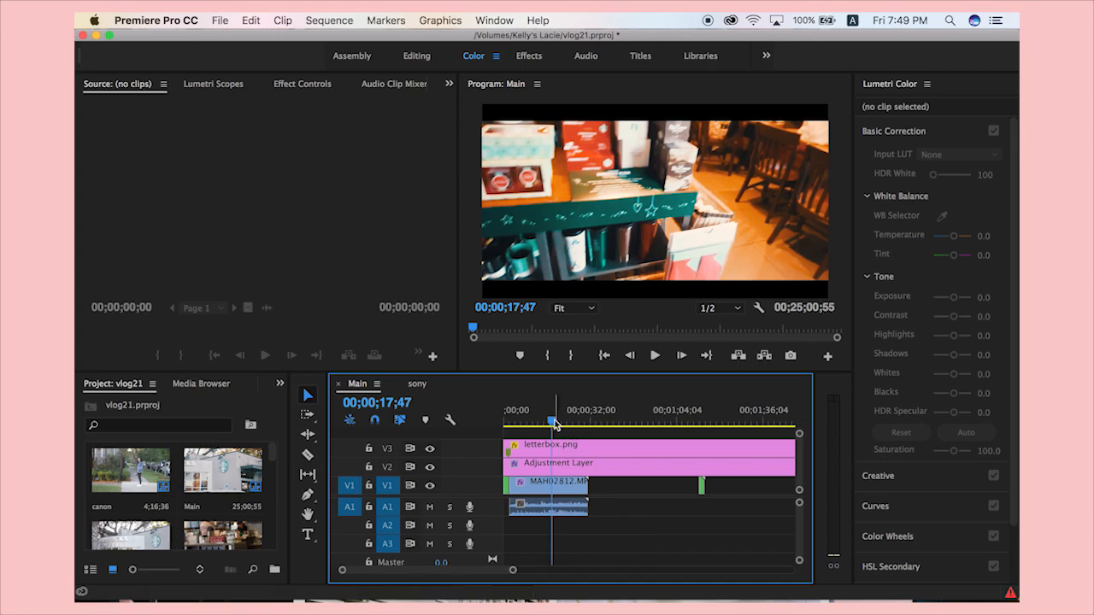
# Play Main from the start into MAH02812.MP4 to review the transition and the clip's framing.
pyautogui.moveTo(553, 421); pyautogui.dragTo(503, 421)
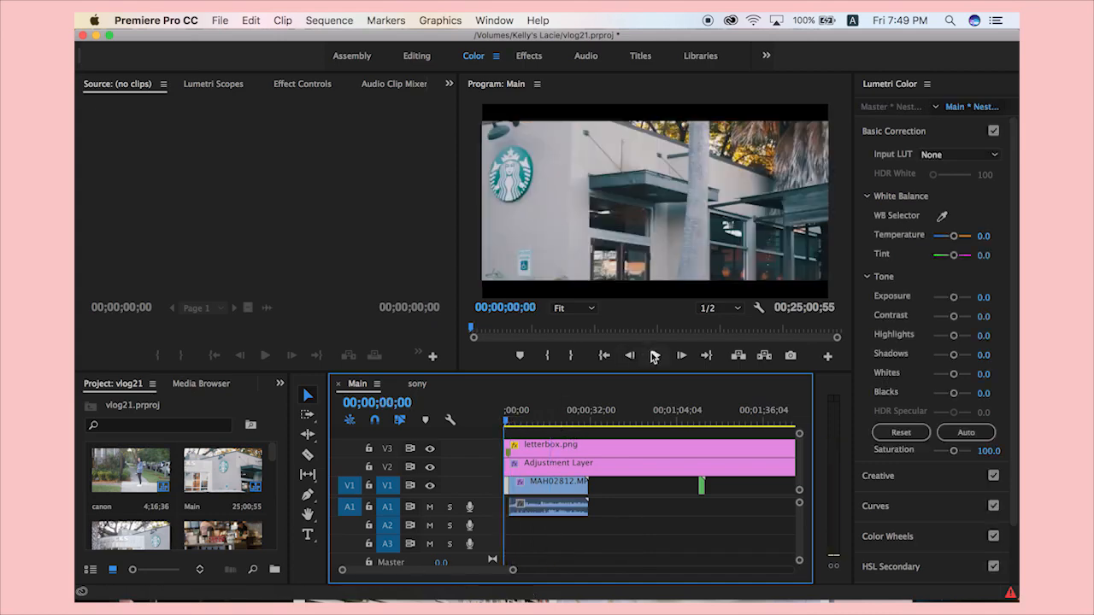
pyautogui.press('space')
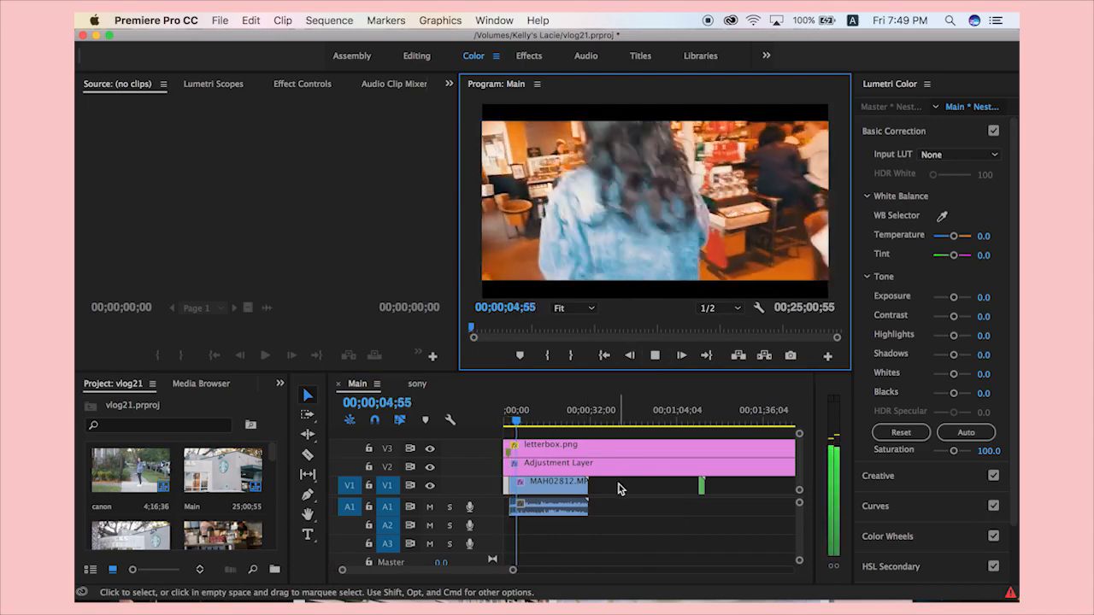
pyautogui.click(620, 489)
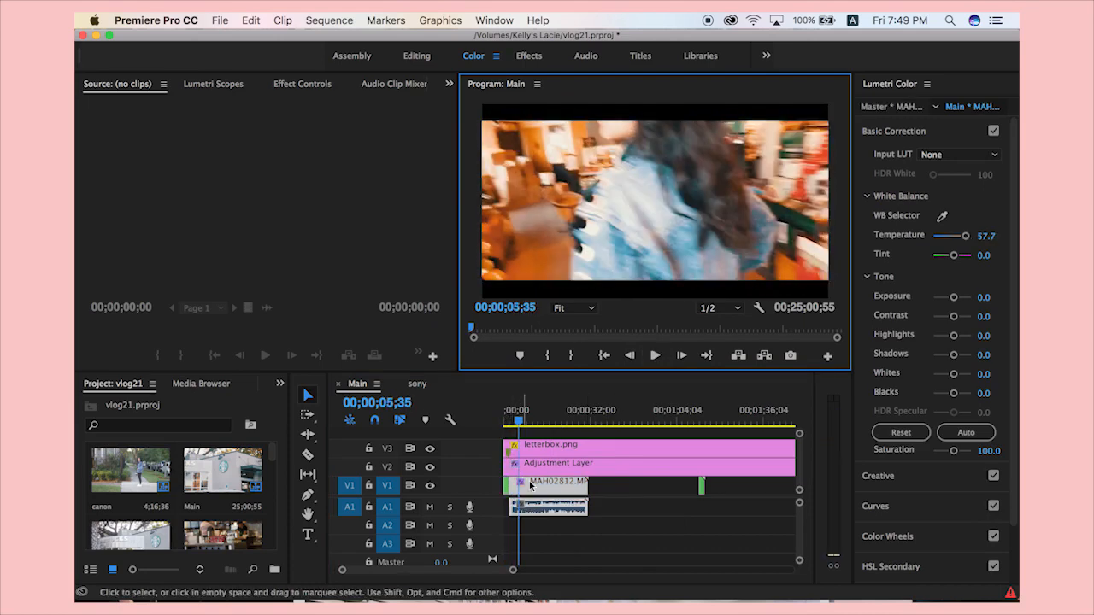
# Apply Scale to Frame Size to MAH02812.MP4, using the frame at 00;00;05;28.
pyautogui.click(534, 490)
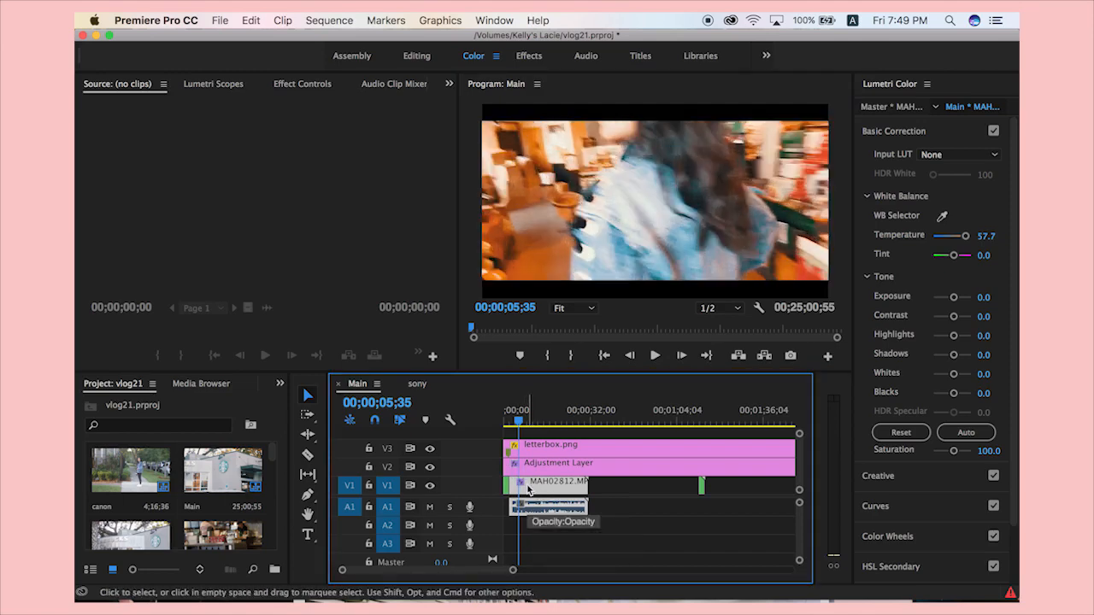
pyautogui.moveTo(519, 423)
pyautogui.mouseDown()
pyautogui.moveTo(505, 423)
pyautogui.moveTo(550, 427)
pyautogui.moveTo(524, 432)
pyautogui.mouseUp()
pyautogui.click(519, 425)
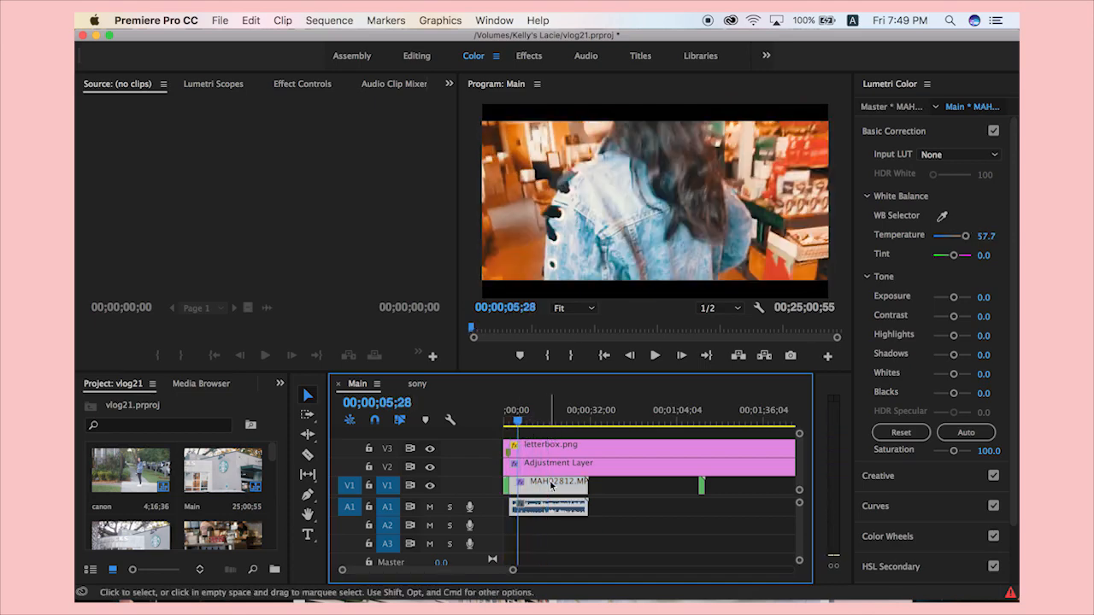
pyautogui.rightClick(546, 484)
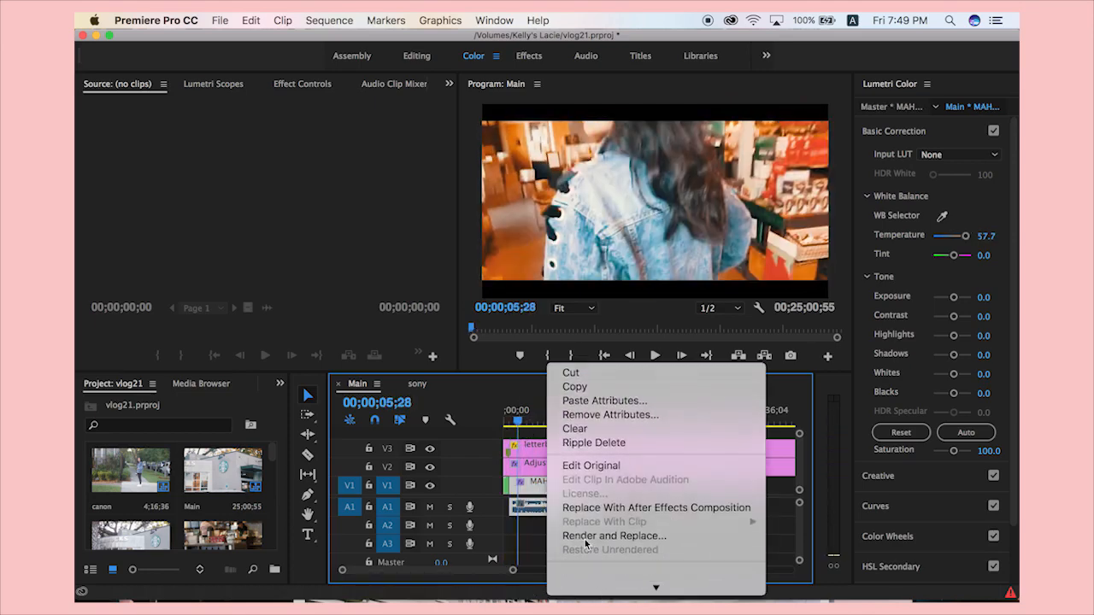
pyautogui.click(541, 486)
pyautogui.rightClick(540, 485)
pyautogui.moveTo(598, 597)
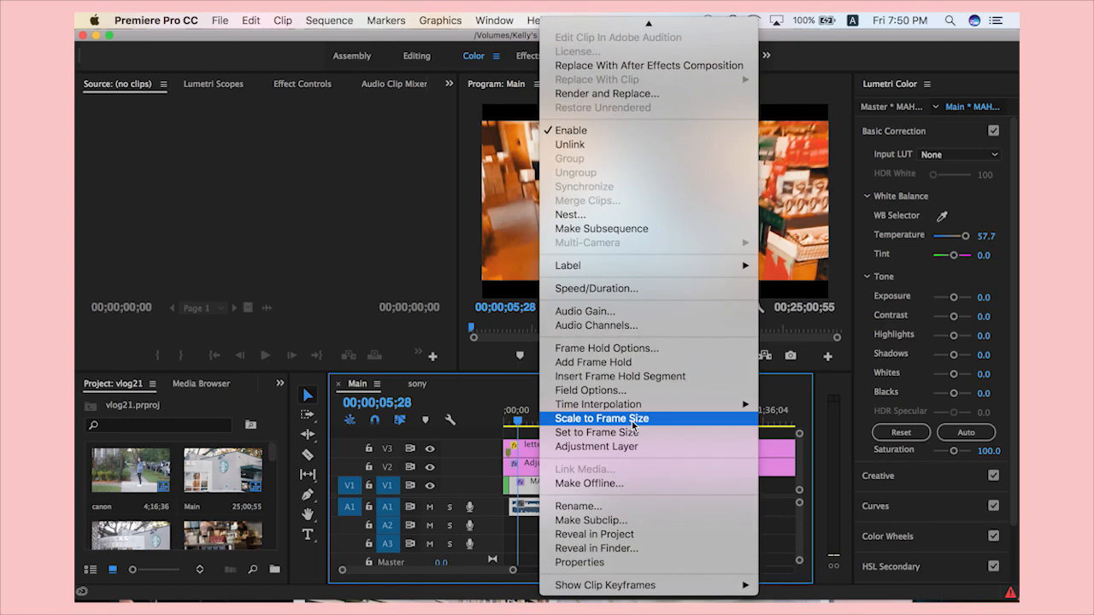
pyautogui.click(632, 419)
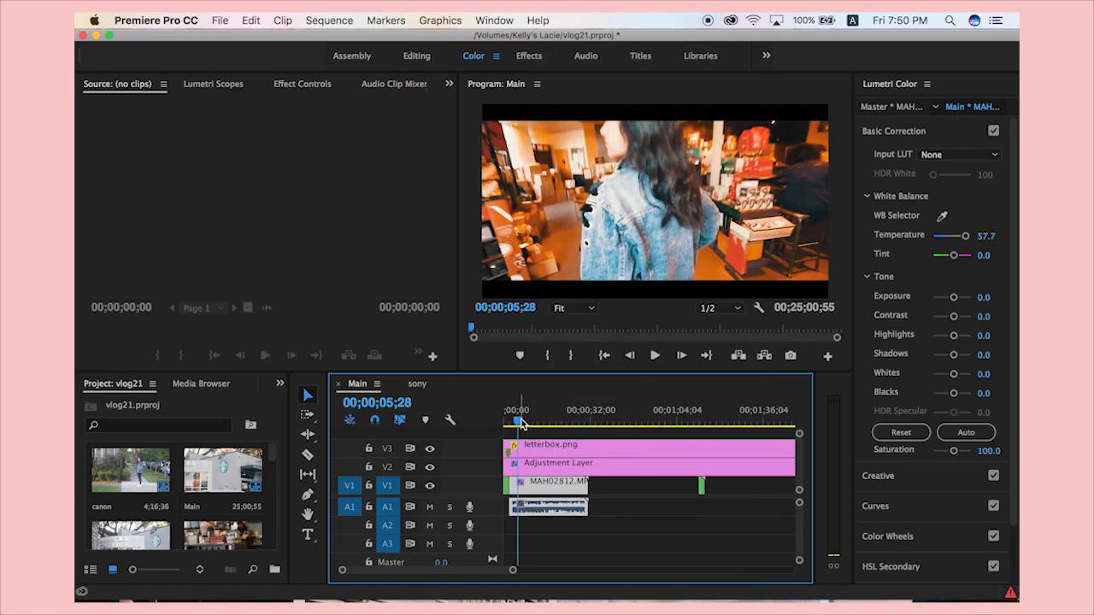
# Using the frame at 00;00;06;01, set MAH02812.MP4's temperature to -100.0.
pyautogui.moveTo(526, 425)
pyautogui.mouseDown()
pyautogui.moveTo(543, 428)
pyautogui.moveTo(518, 430)
pyautogui.mouseUp()
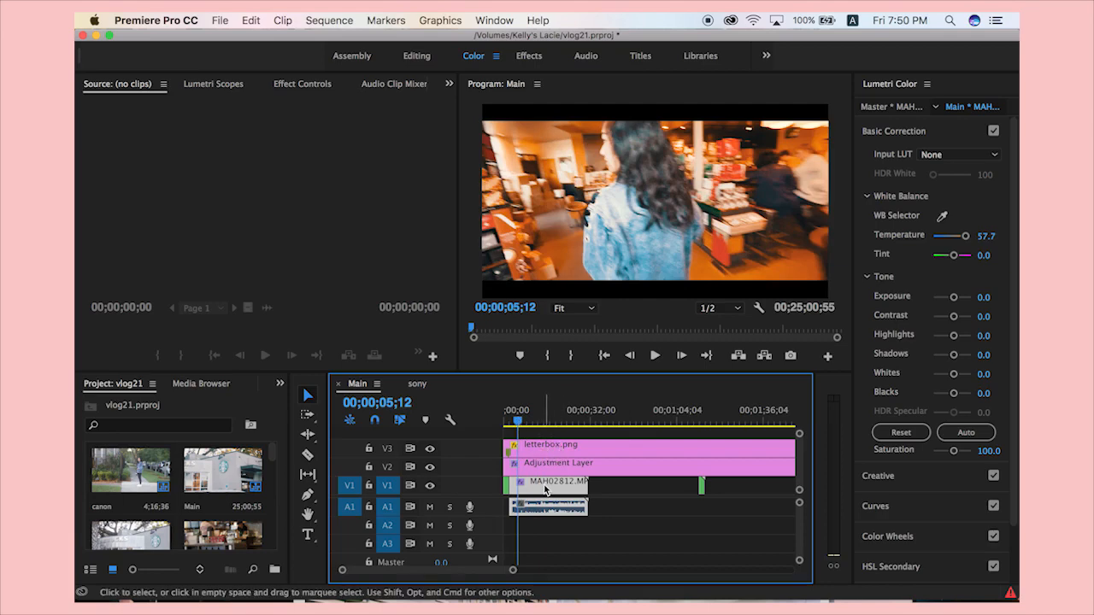
pyautogui.click(541, 423)
pyautogui.moveTo(545, 430); pyautogui.dragTo(519, 425)
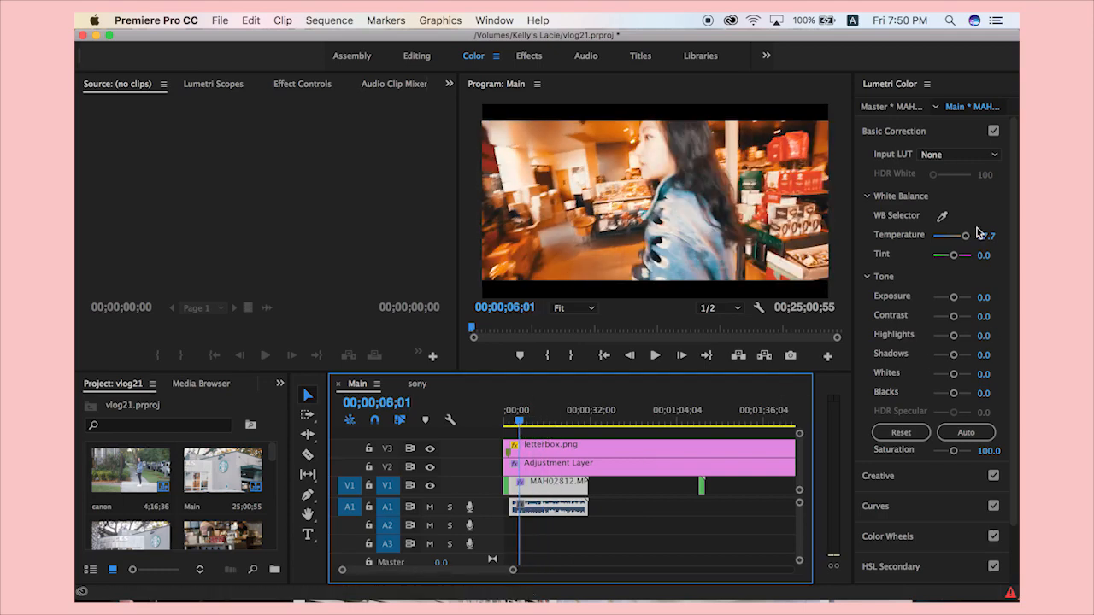
pyautogui.moveTo(966, 236); pyautogui.dragTo(934, 238)
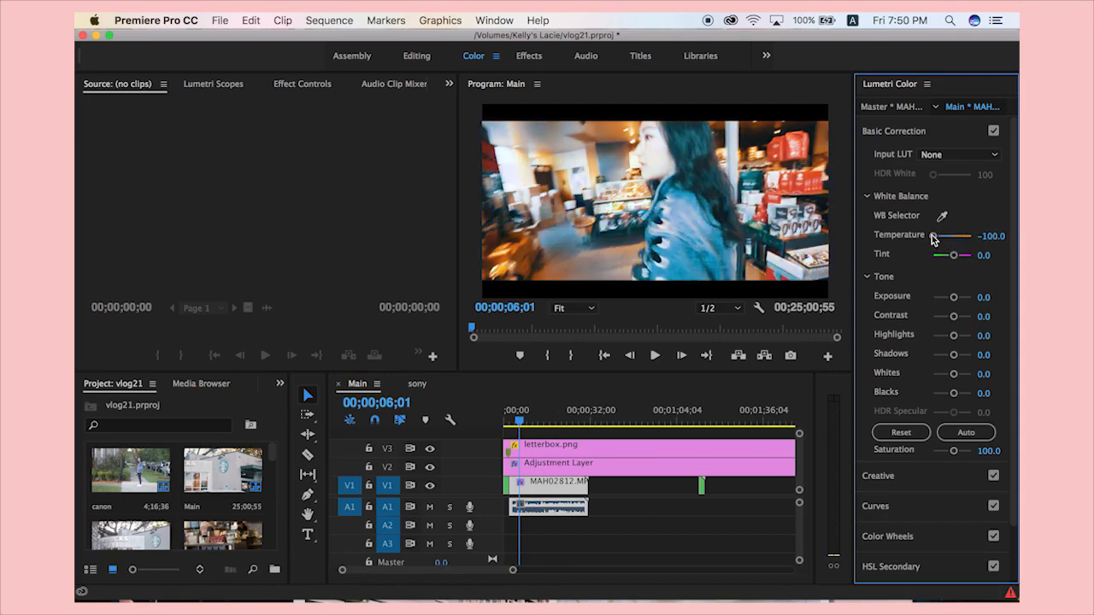
# Play Main through the beginning of MAH02812.MP4 to check its cooler color temperature.
pyautogui.click(512, 419)
pyautogui.press('space')
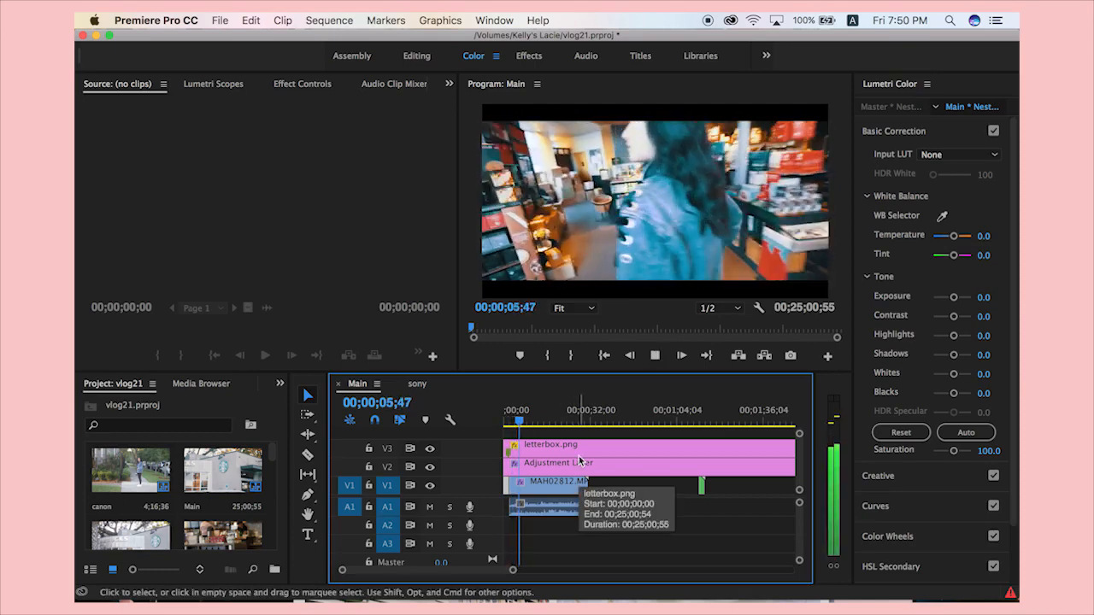
pyautogui.press('space')
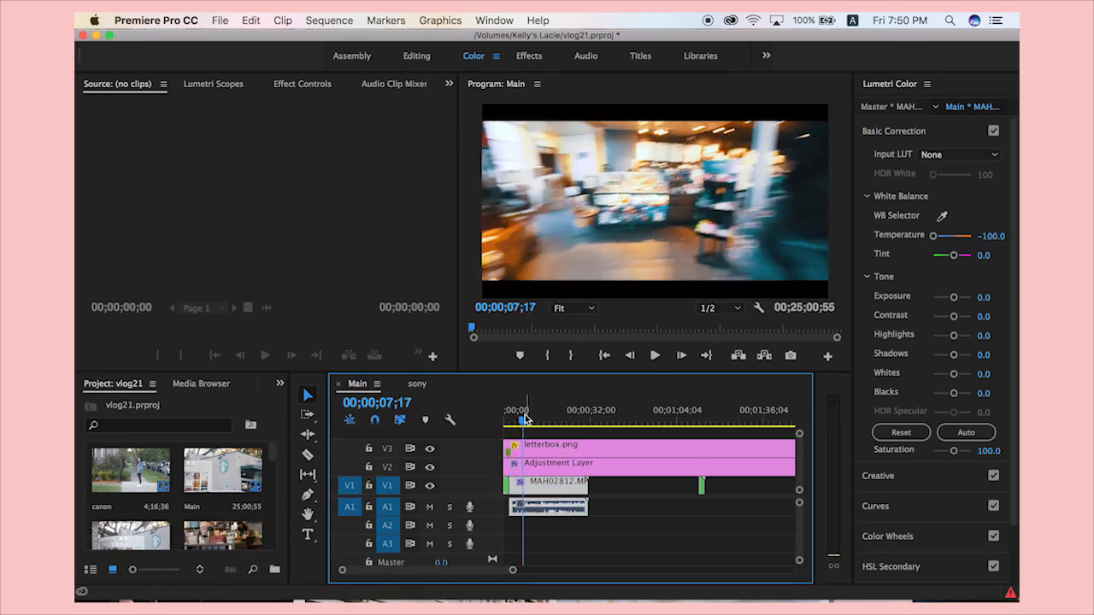
# Cut MAH02812.MP4 at 00;00;05;28 and 00;00;18;03, and ripple delete the section between the cuts.
pyautogui.click(519, 419)
pyautogui.moveTo(523, 419); pyautogui.dragTo(517, 421)
pyautogui.click(551, 487)
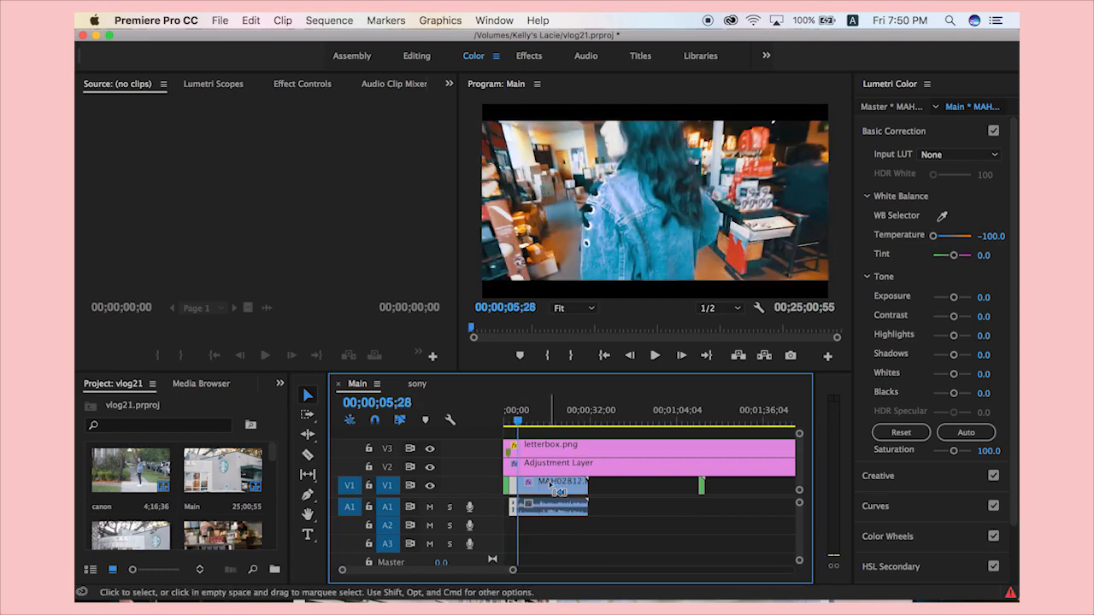
pyautogui.press('space')
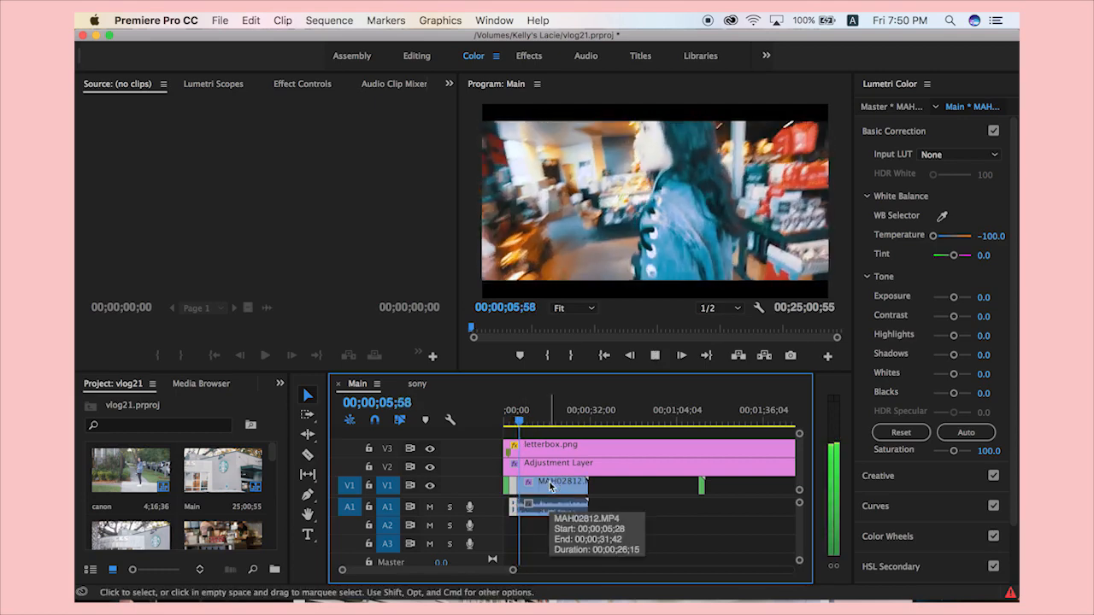
pyautogui.click(535, 423)
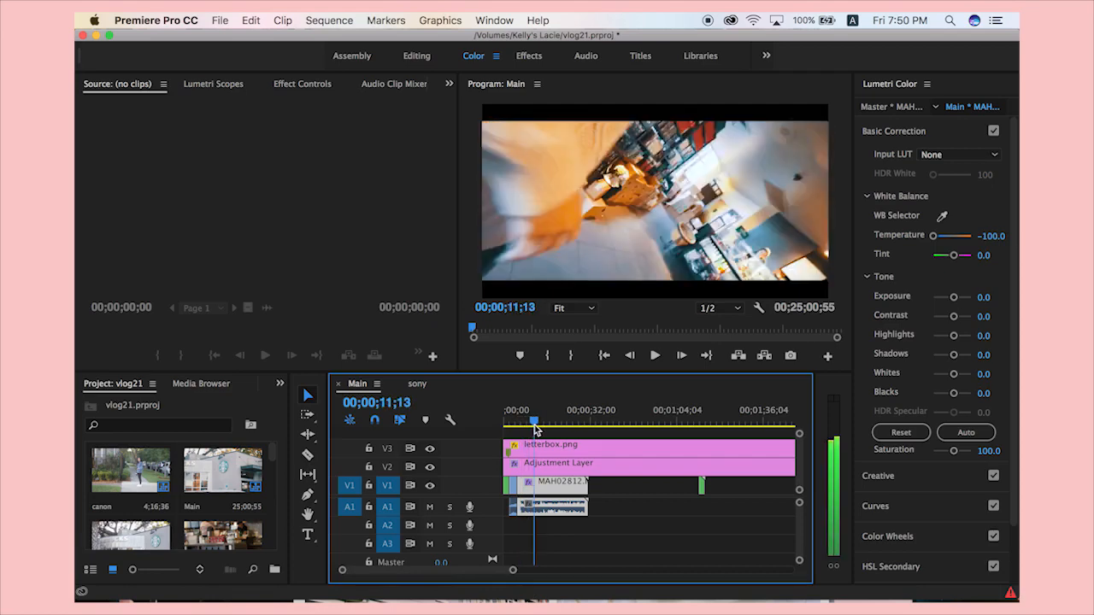
pyautogui.moveTo(538, 425); pyautogui.dragTo(554, 432)
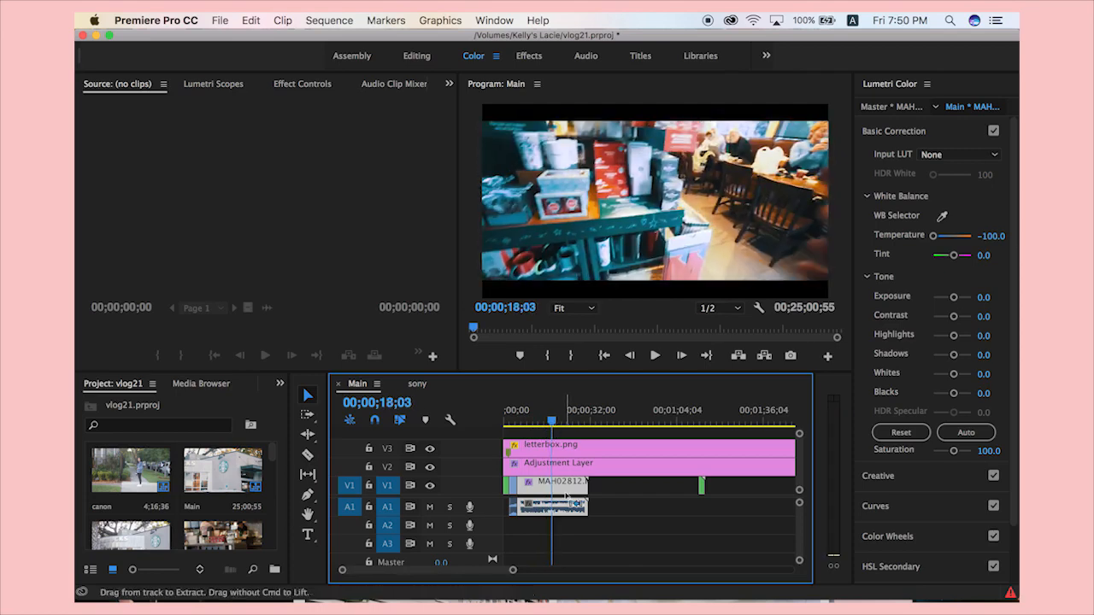
pyautogui.press('super+k')
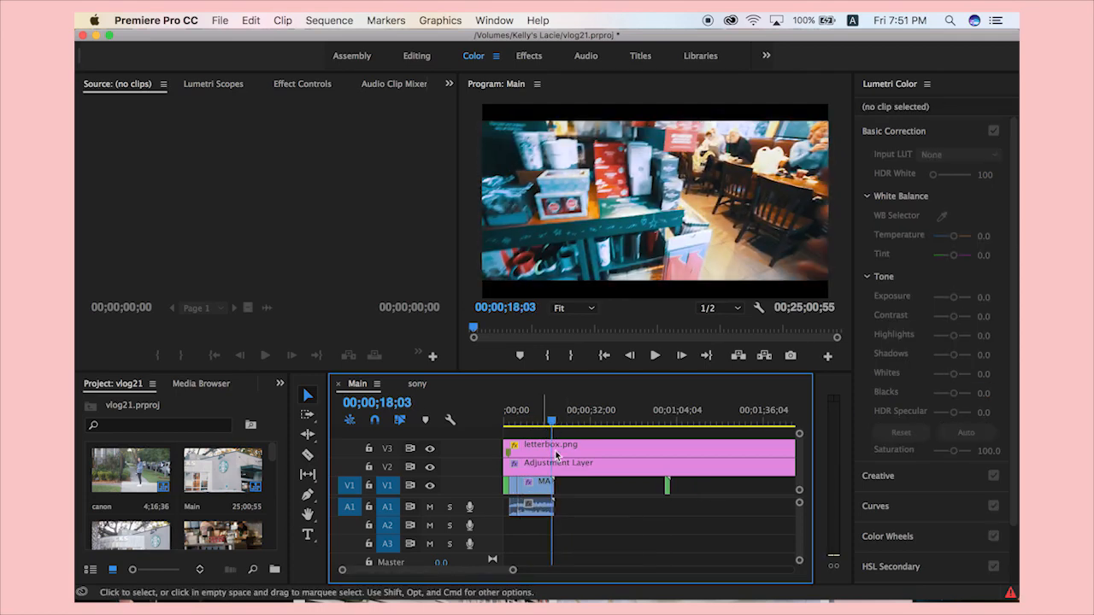
pyautogui.hotkey('alt', 'BackSpace')
# Play and scrub Main across the cut at 00;00;05;28 to examine the start of the second MAH02812.MP4 piece.
pyautogui.click(523, 419)
pyautogui.click(513, 419)
pyautogui.press('space')
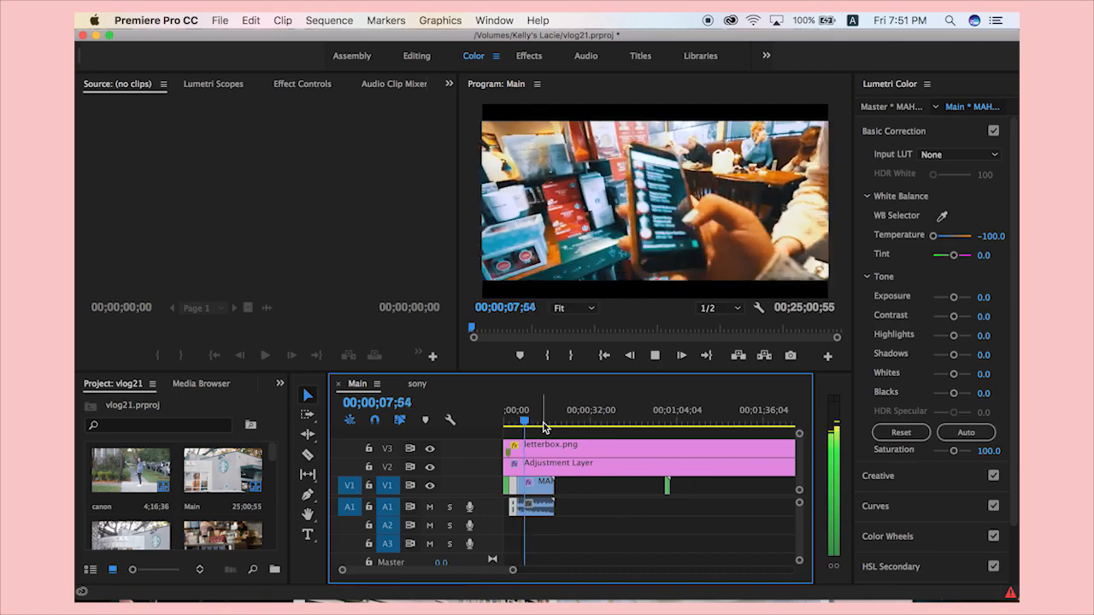
pyautogui.press('space')
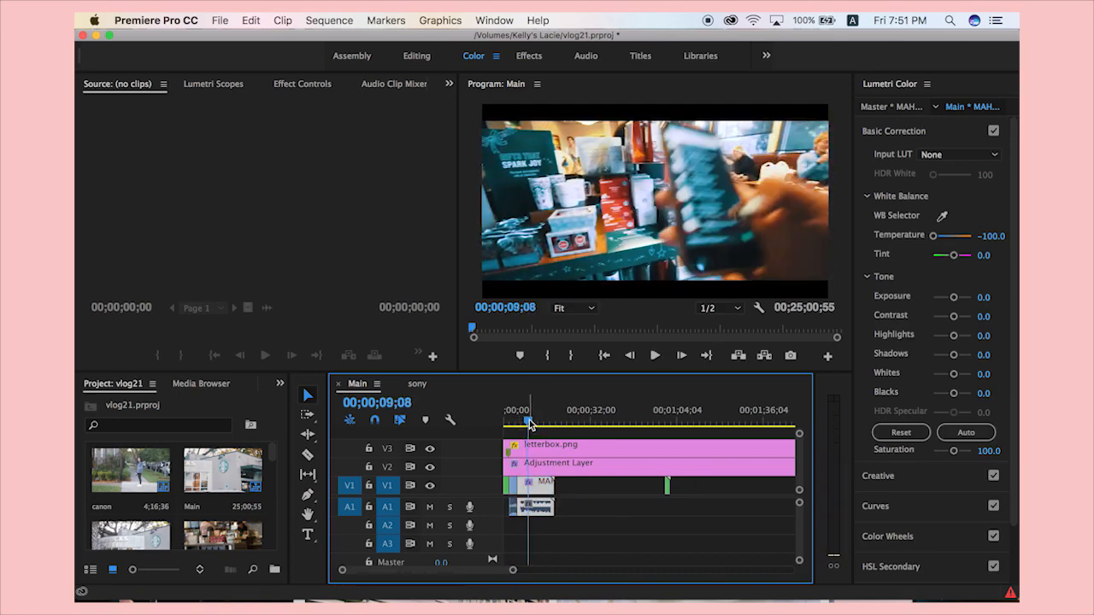
pyautogui.moveTo(530, 425); pyautogui.dragTo(527, 424)
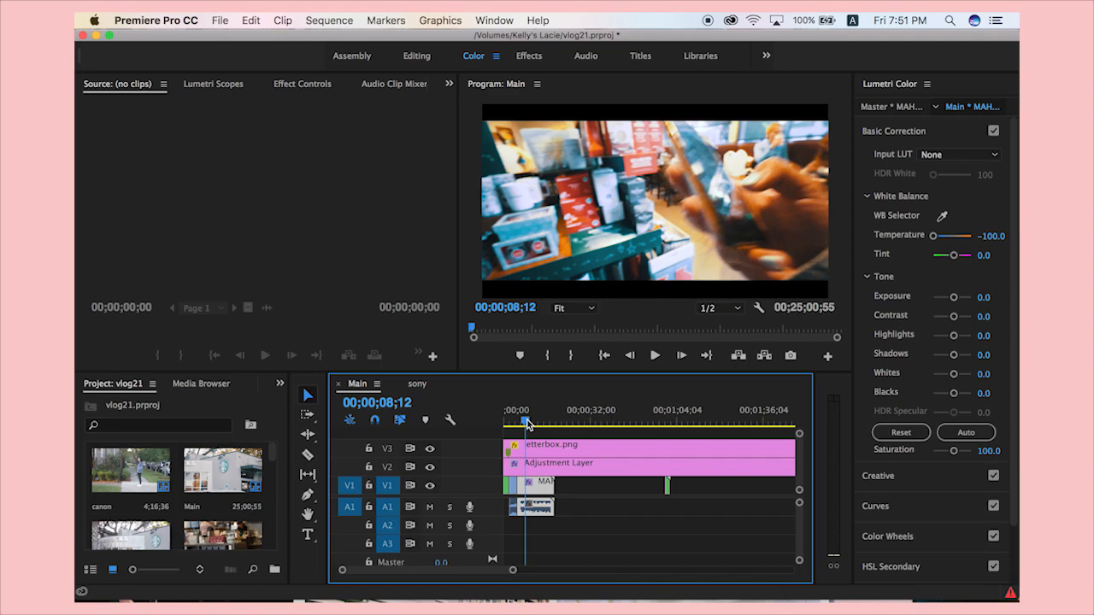
pyautogui.moveTo(527, 422); pyautogui.dragTo(529, 422)
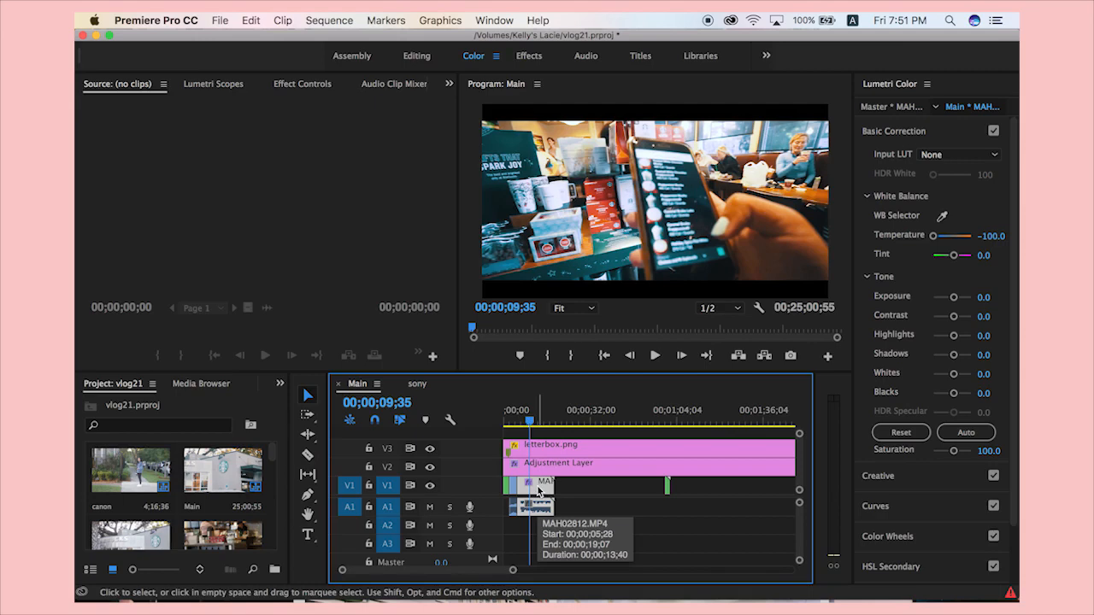
# Adjust the system volume while replaying Main through both MAH02812.MP4 pieces to review picture and sound.
pyautogui.press('XF86AudioRaiseVolume')
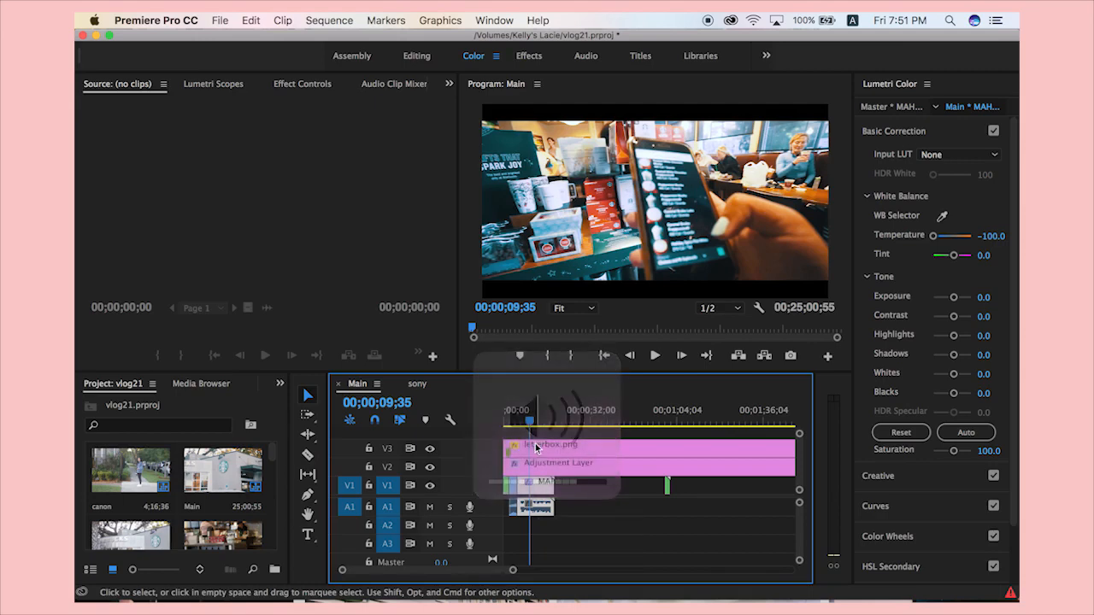
pyautogui.click(518, 425)
pyautogui.moveTo(518, 425); pyautogui.dragTo(515, 425)
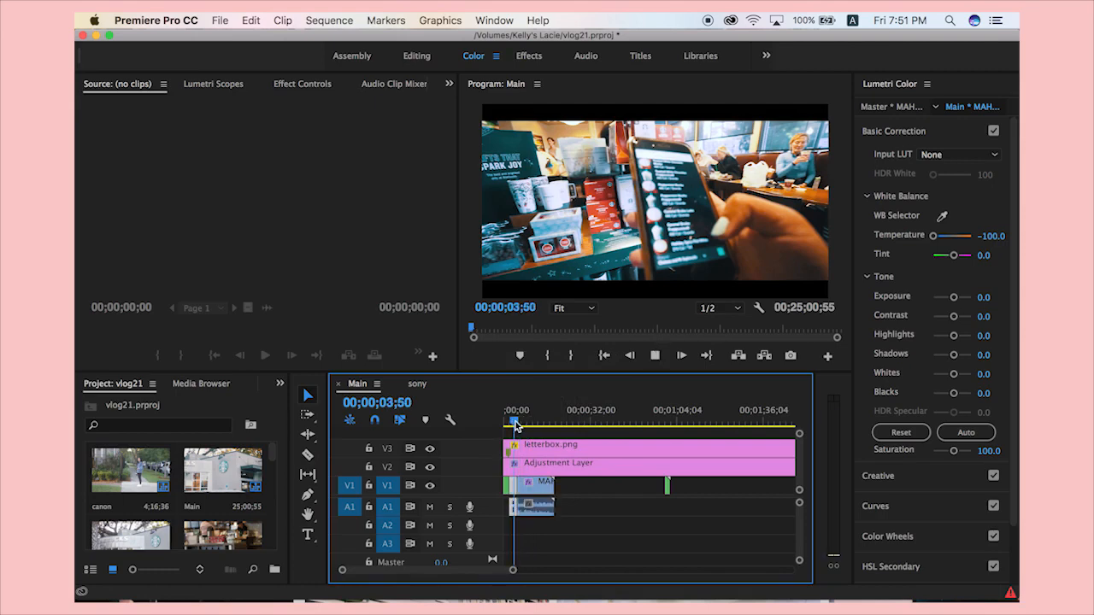
pyautogui.press('space')
pyautogui.press('XF86AudioLowerVolume')
pyautogui.press('XF86AudioLowerVolume')
pyautogui.press('XF86AudioLowerVolume')
pyautogui.press('XF86AudioLowerVolume')
pyautogui.press('XF86AudioLowerVolume')
pyautogui.press('XF86AudioLowerVolume')
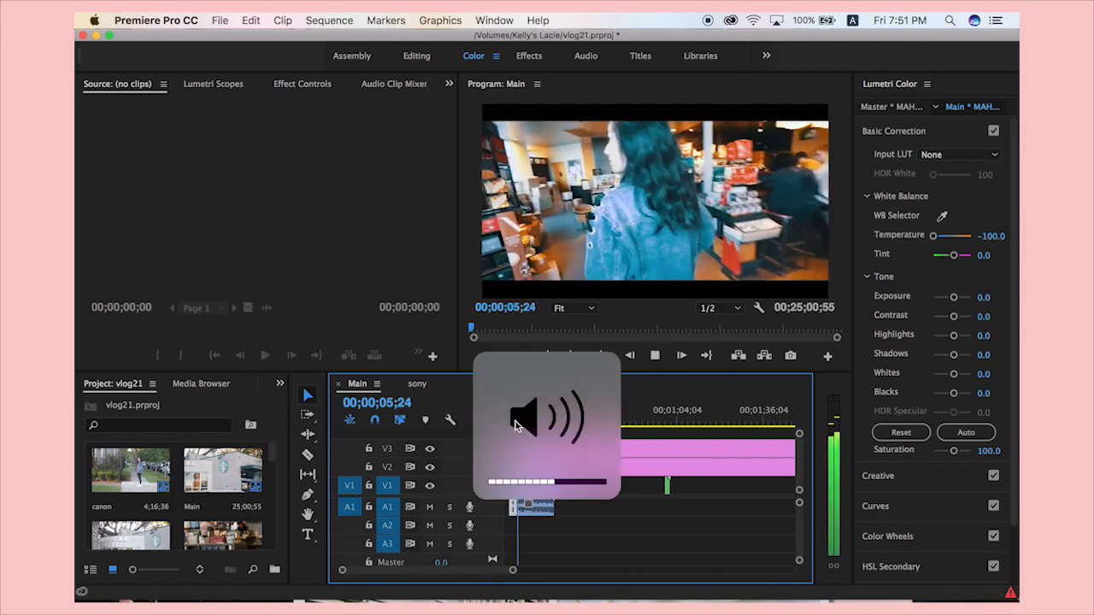
pyautogui.click(510, 422)
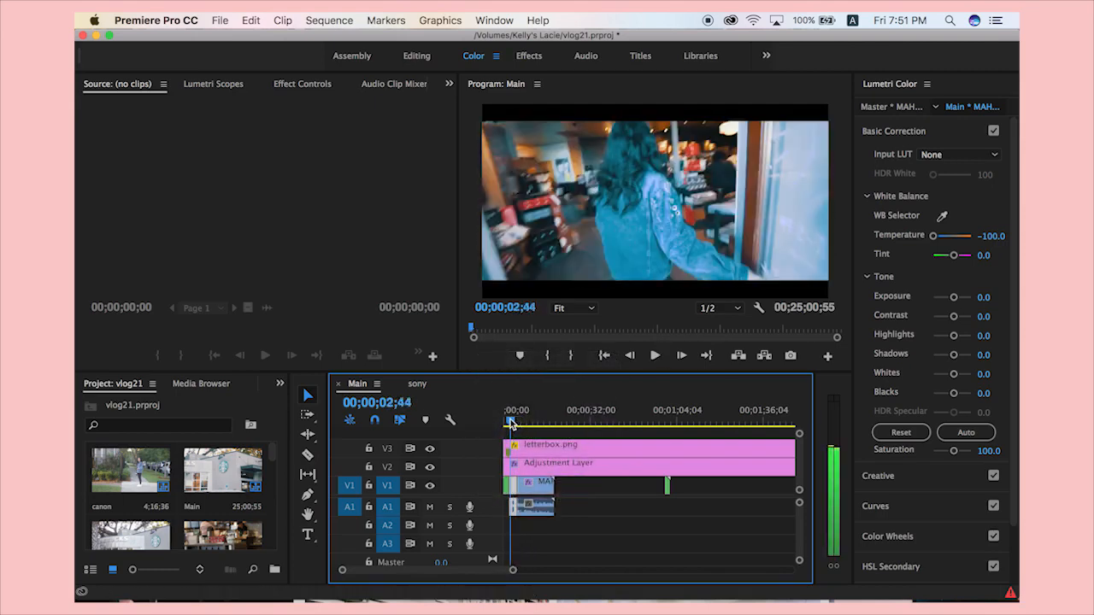
pyautogui.moveTo(511, 422); pyautogui.dragTo(510, 423)
pyautogui.press('space')
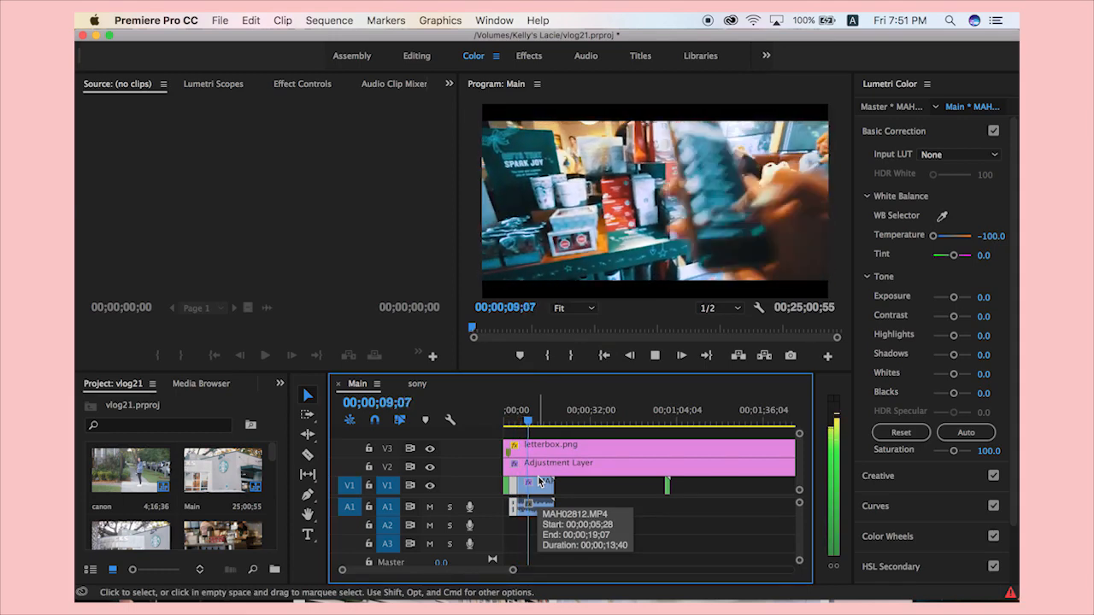
pyautogui.press('space')
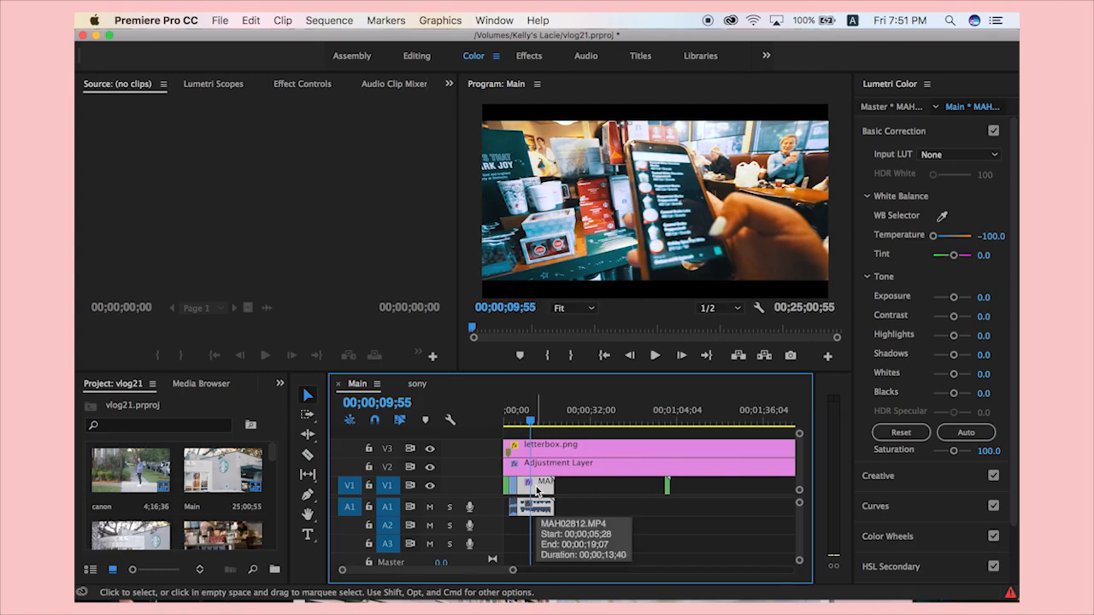
pyautogui.press('space')
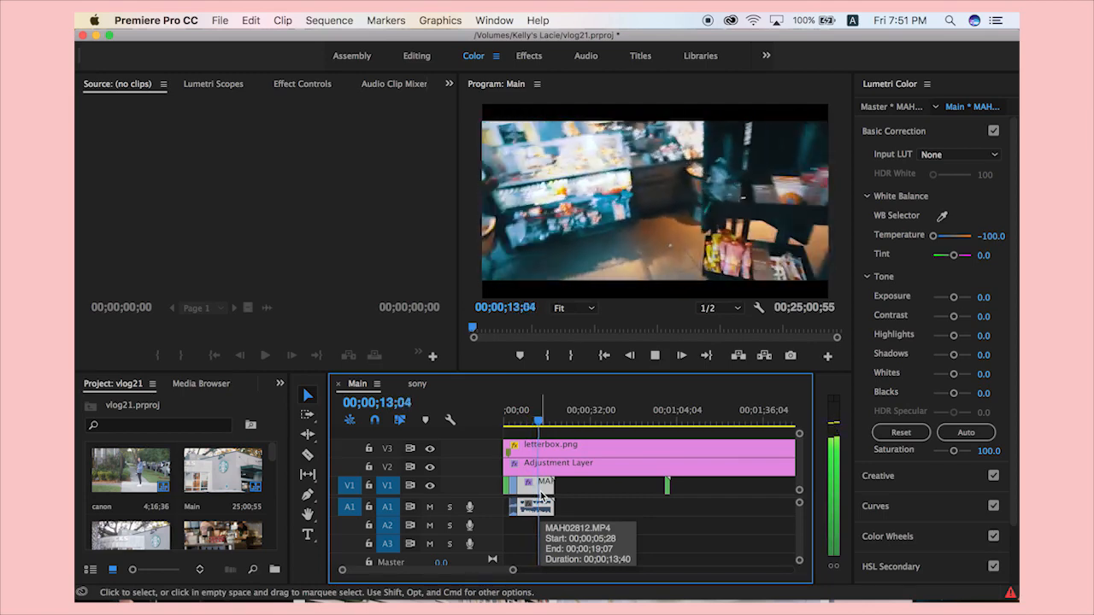
pyautogui.press('space')
# Trim the end of the second MAH02812.MP4 piece to 00;00;08;12 and delete that piece's audio.
pyautogui.click(524, 419)
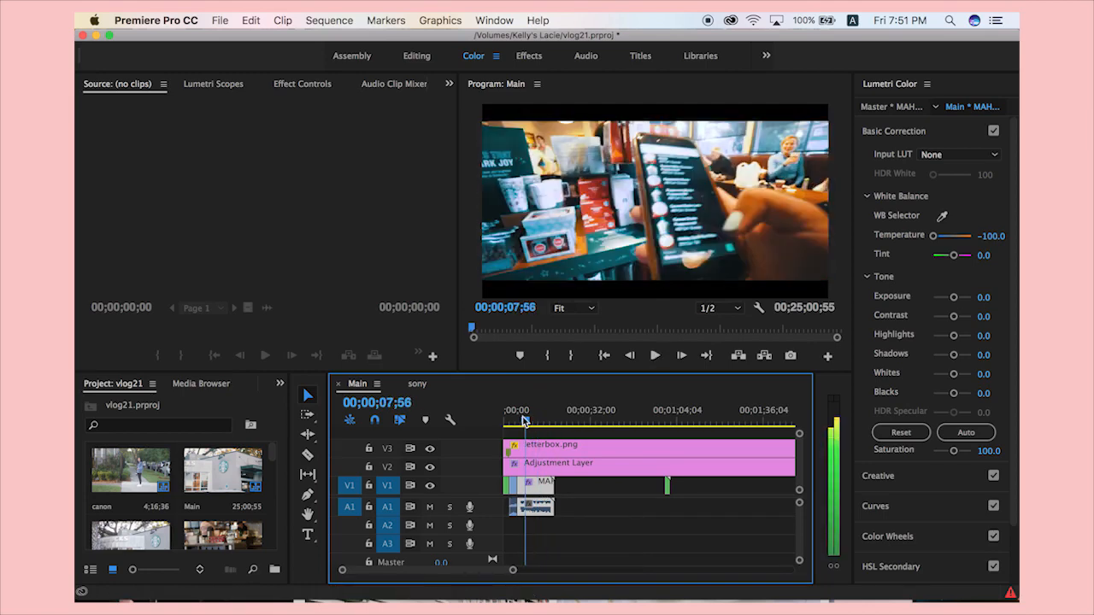
pyautogui.click(526, 419)
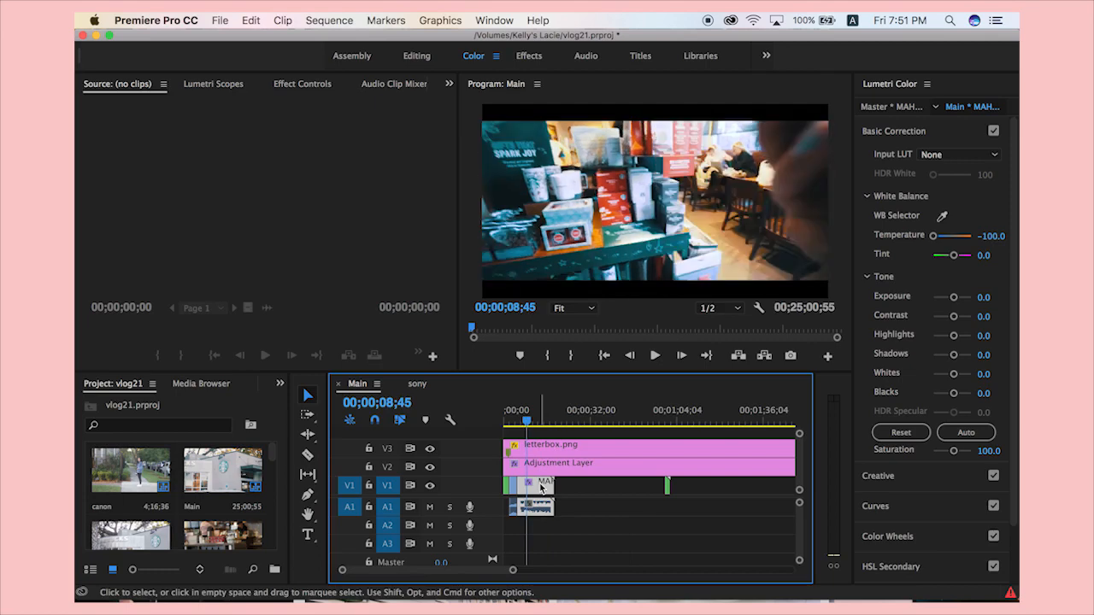
pyautogui.moveTo(553, 487); pyautogui.dragTo(524, 488)
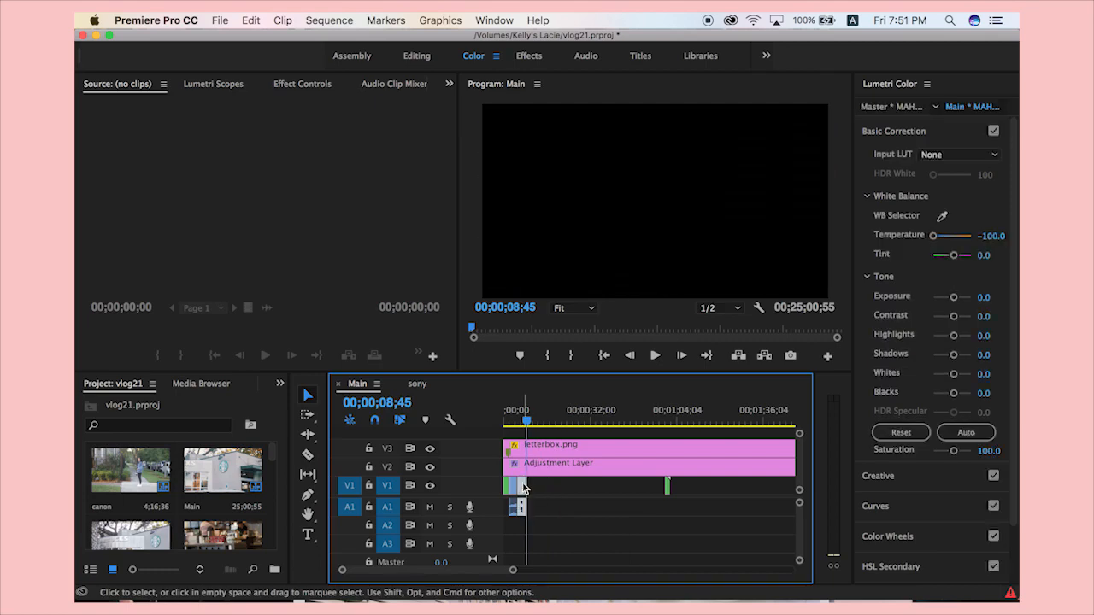
pyautogui.click(519, 508)
pyautogui.press('Delete')
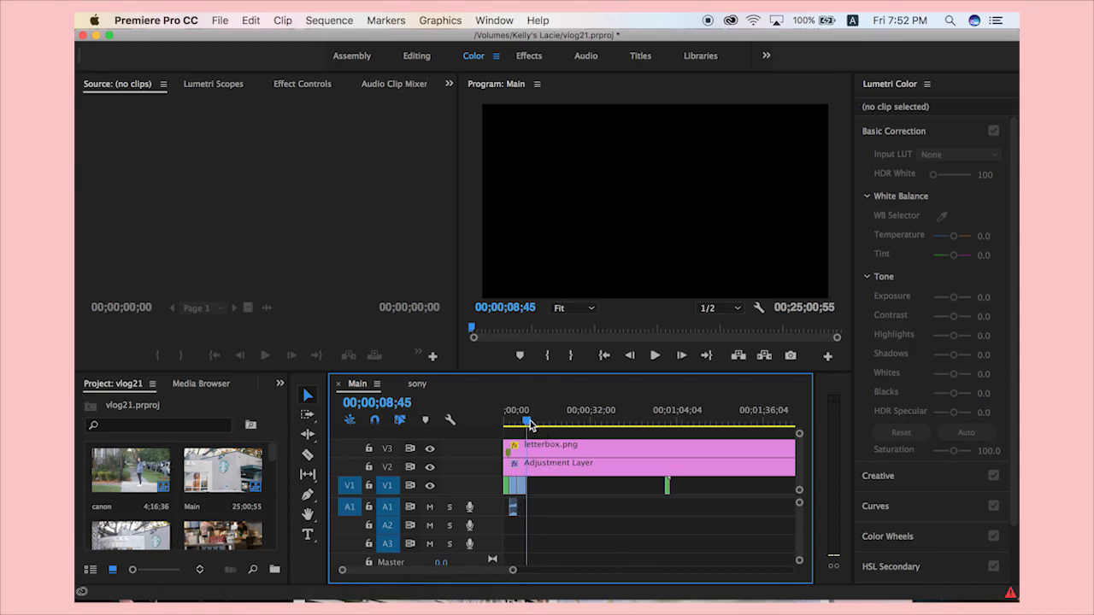
pyautogui.moveTo(530, 425); pyautogui.dragTo(530, 425)
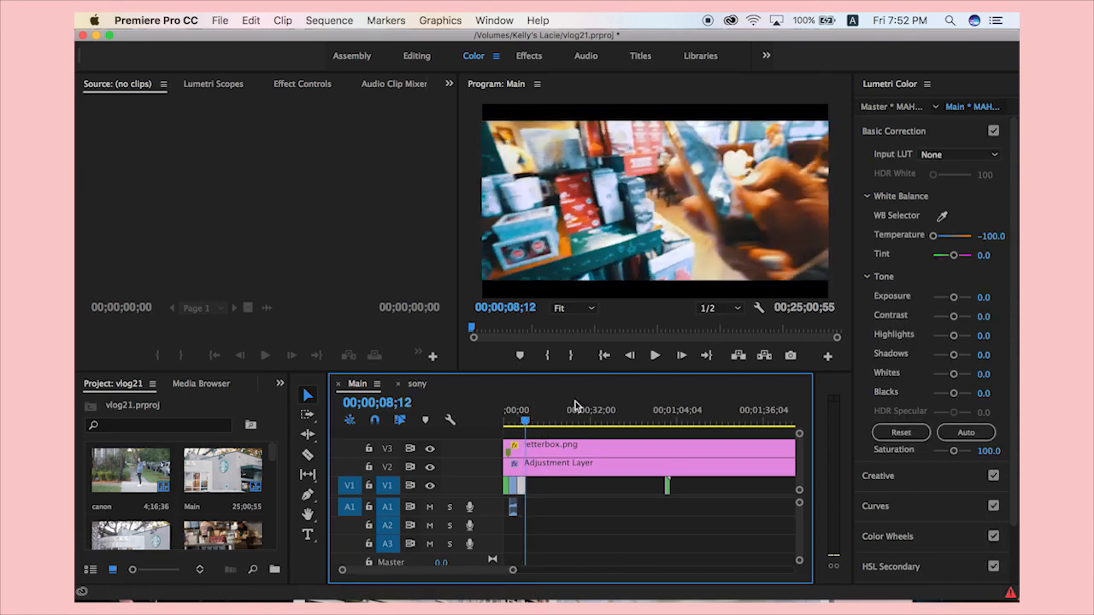
# Open the sony sequence and scrub through its footage to look for the next clip.
pyautogui.click(418, 386)
pyautogui.click(531, 425)
pyautogui.moveTo(531, 426)
pyautogui.mouseDown()
pyautogui.moveTo(556, 431)
pyautogui.moveTo(539, 426)
pyautogui.mouseUp()
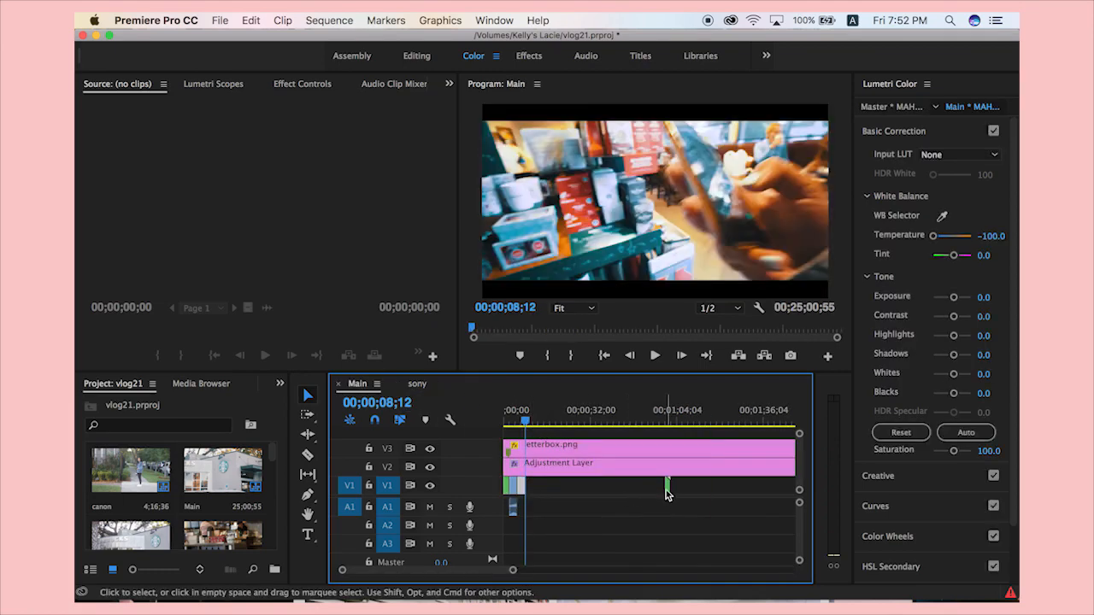
# Move the nested clip later on V1 and place MAH02814.MP4 at 00;00;08;12, after the second MAH02812.MP4 piece, scrubbing through it.
pyautogui.moveTo(667, 486); pyautogui.dragTo(774, 487)
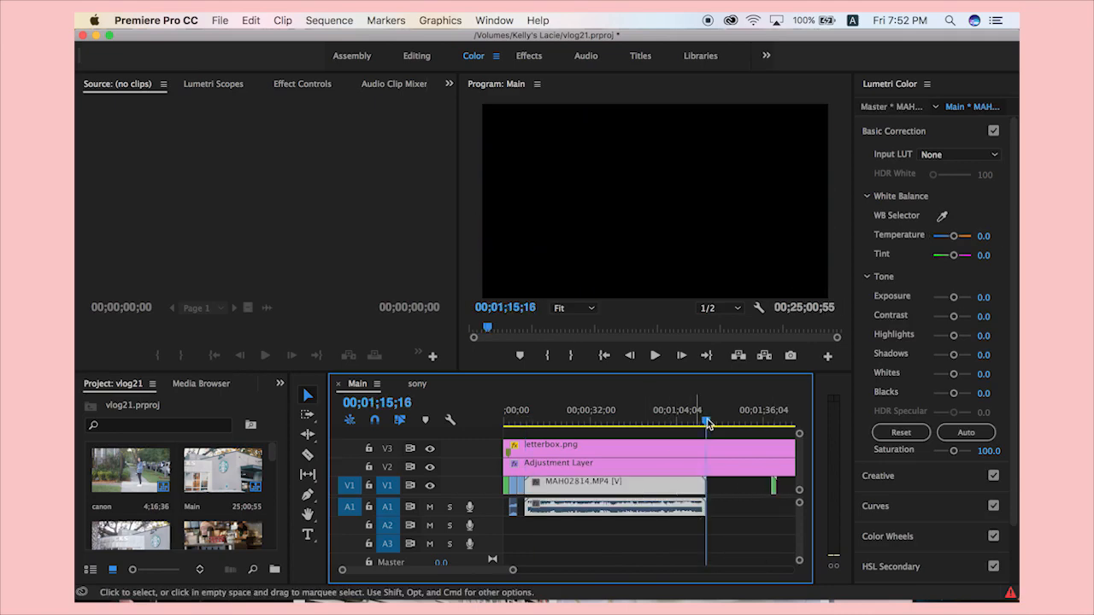
pyautogui.moveTo(708, 425); pyautogui.dragTo(570, 449)
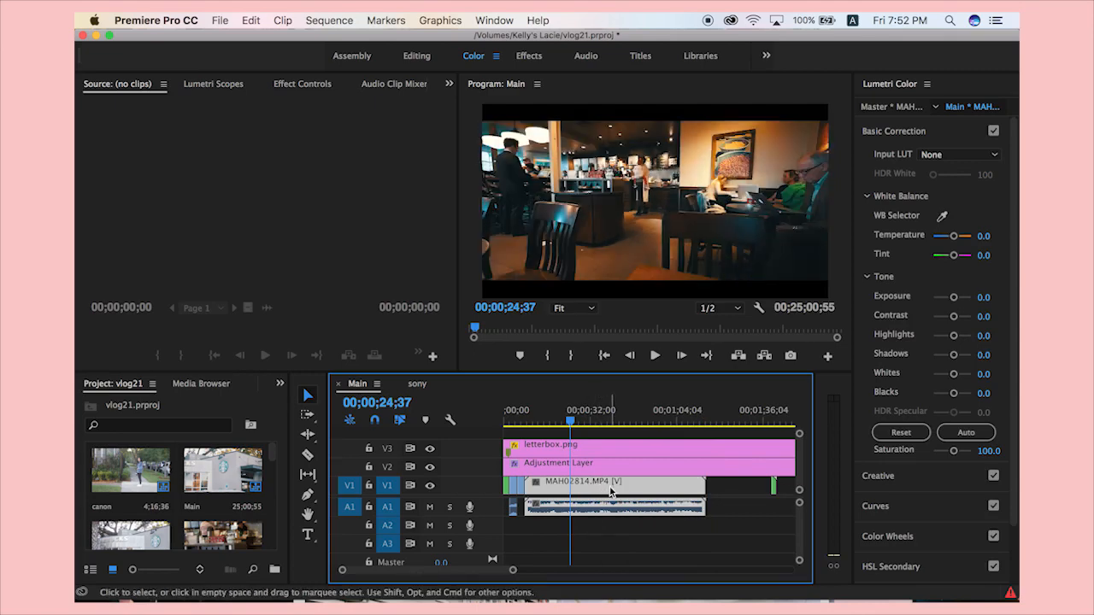
# Delete the audio of MAH02814.MP4 while keeping its video.
pyautogui.click(725, 506)
pyautogui.click(677, 504)
pyautogui.press('Delete')
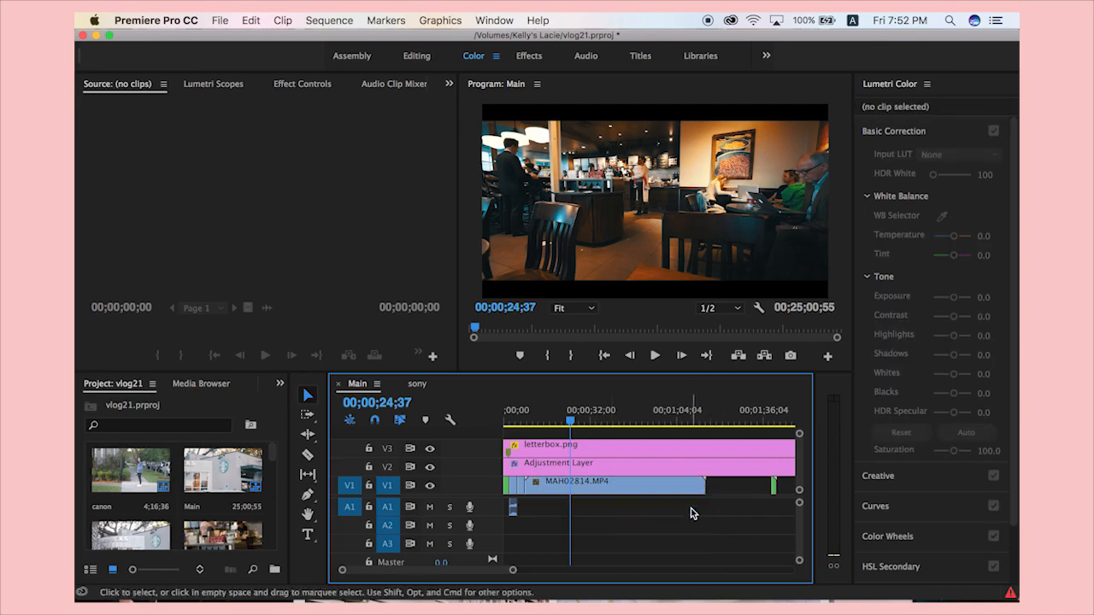
pyautogui.click(642, 487)
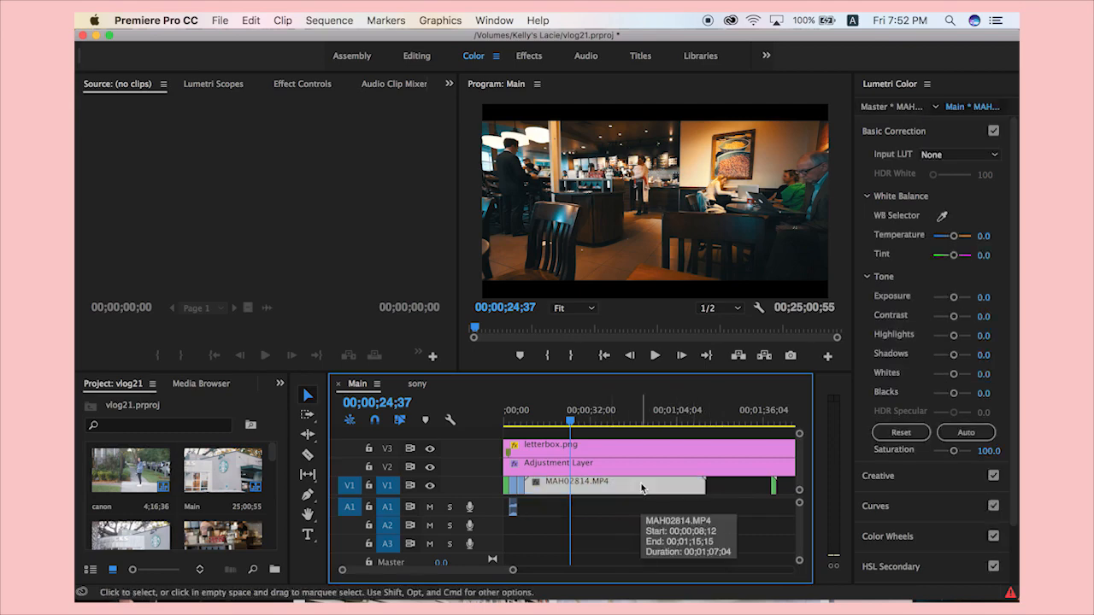
pyautogui.press('super+r')
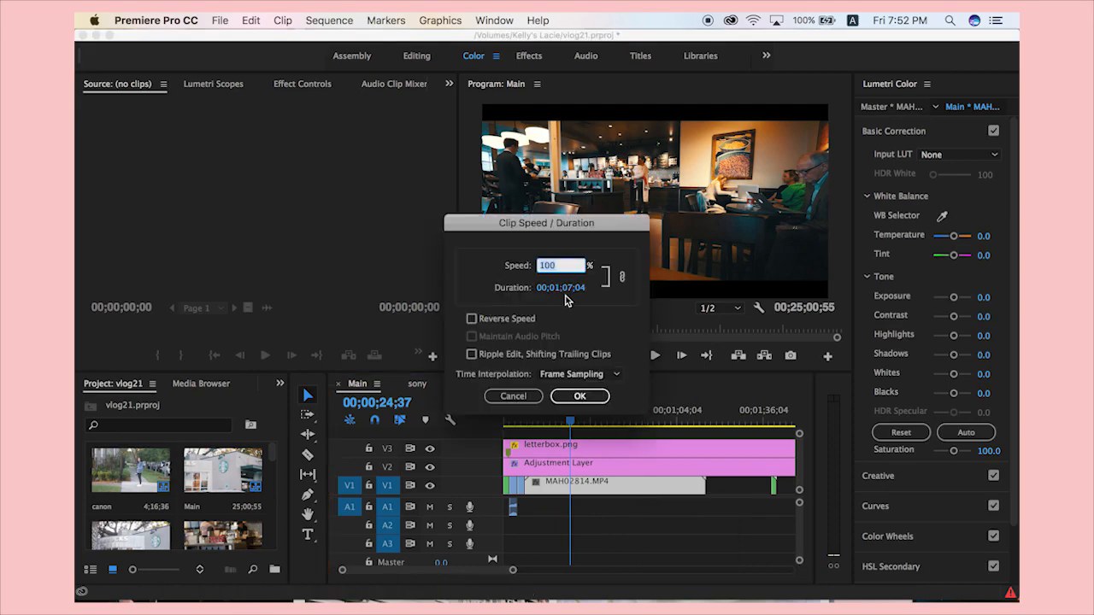
pyautogui.click(496, 395)
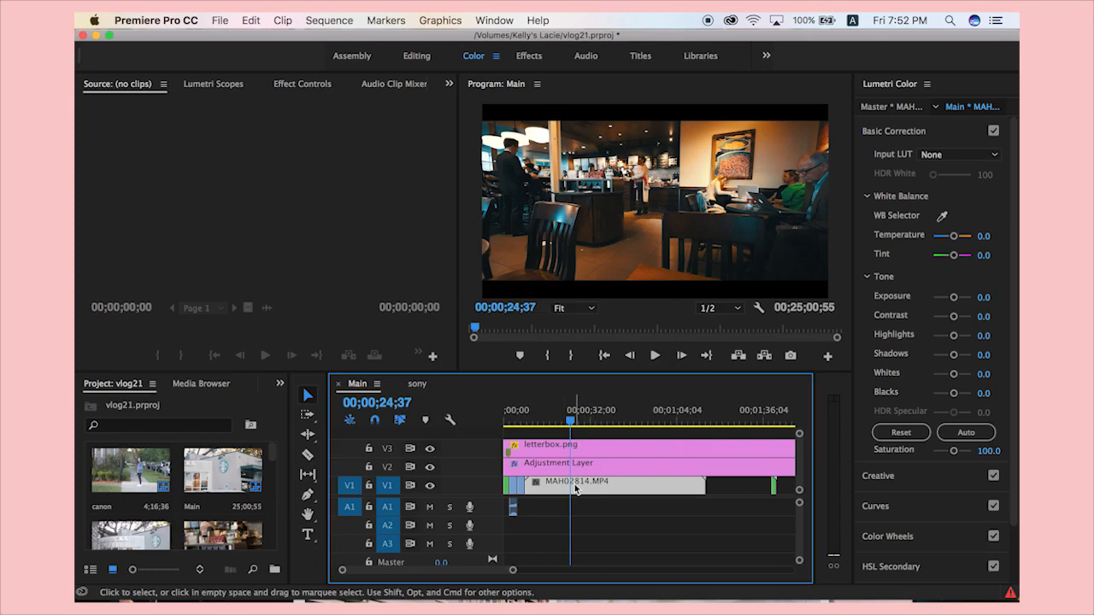
# Rate-stretch the end of MAH02814.MP4 back to about 00;00;13;18 to speed the clip up.
pyautogui.press('r')
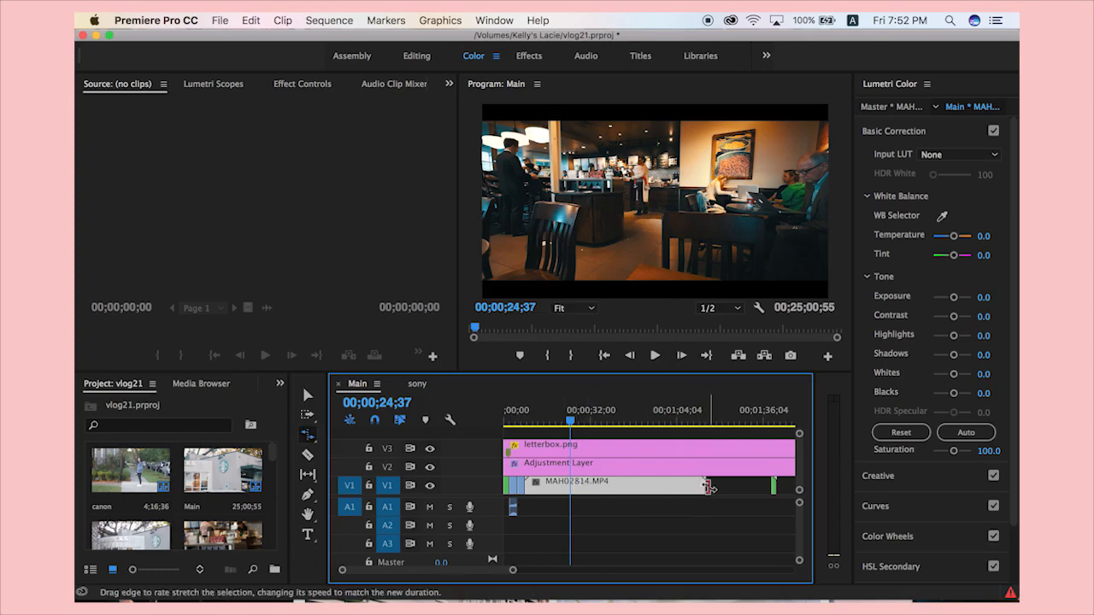
pyautogui.moveTo(704, 486); pyautogui.dragTo(543, 486)
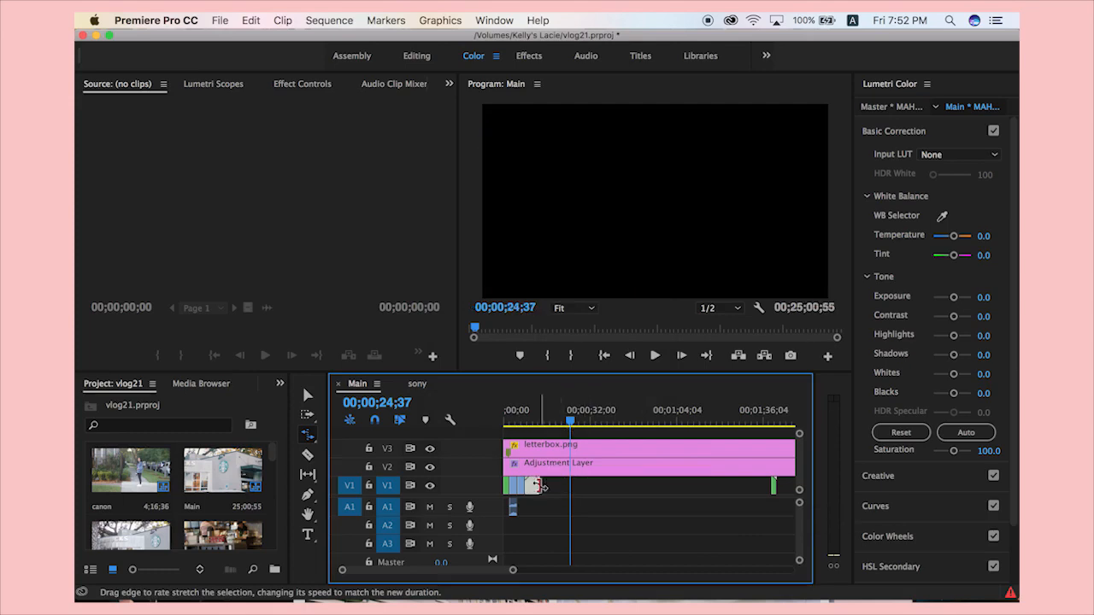
pyautogui.press('v')
# Play Main from 00;00;06;34 through the sped-up MAH02814.MP4 clip to review its pace.
pyautogui.moveTo(571, 422); pyautogui.dragTo(523, 432)
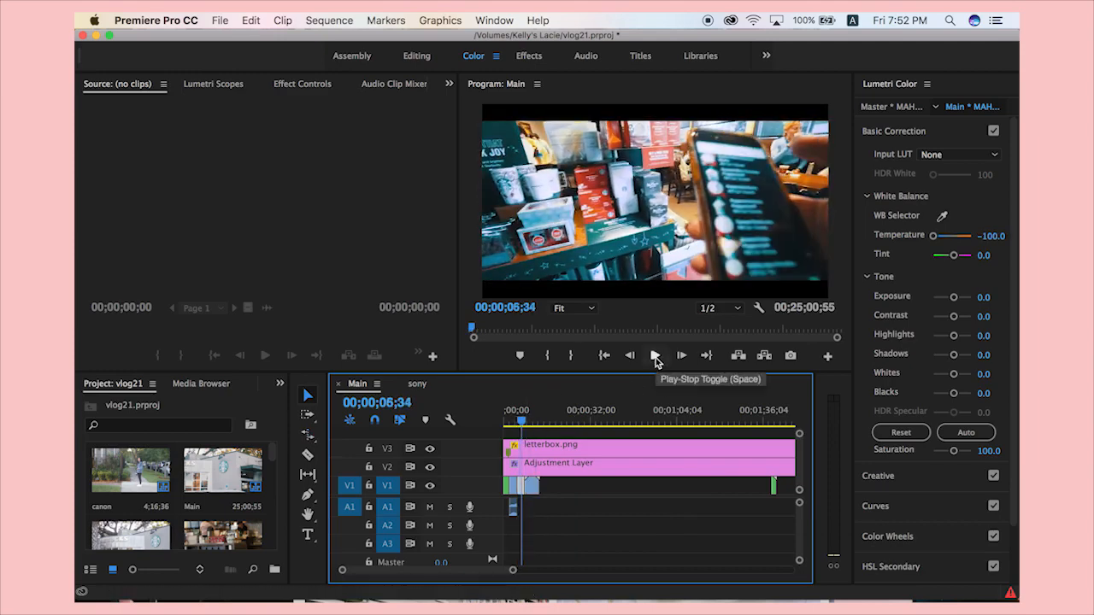
pyautogui.click(656, 357)
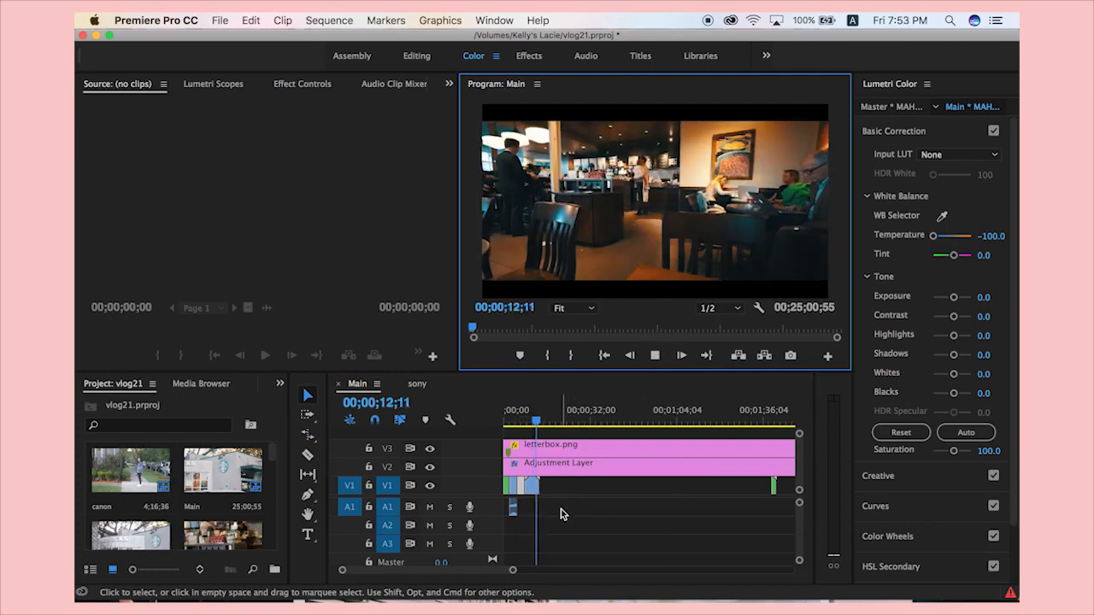
pyautogui.press('space')
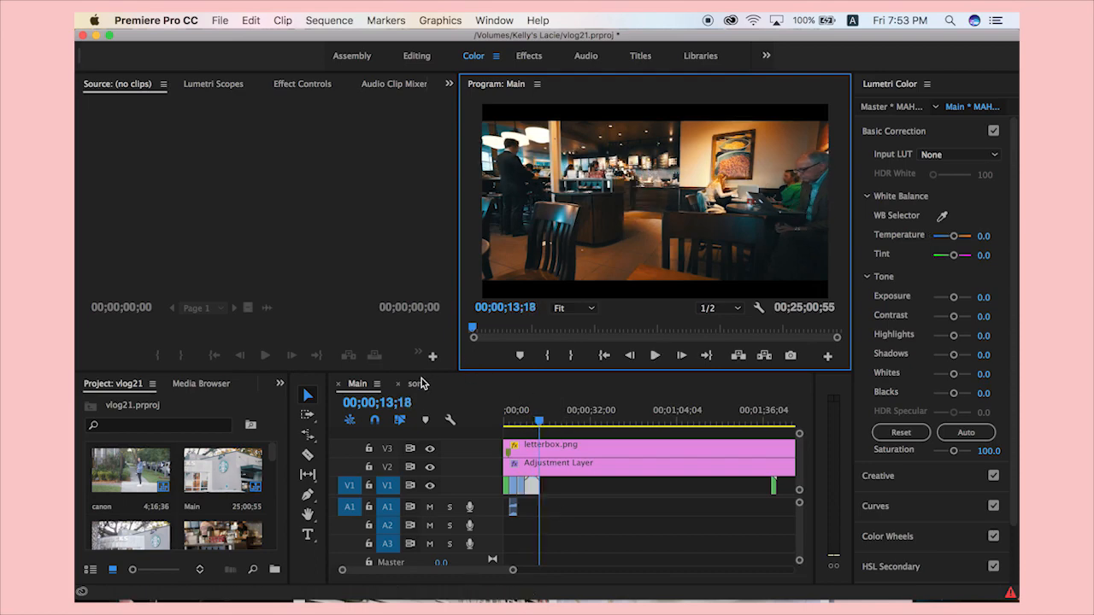
# Close the gap between MAH02814.MP4 and the nested clip, and play the nested clip through to its end at 00;00;15;46.
pyautogui.click(579, 485)
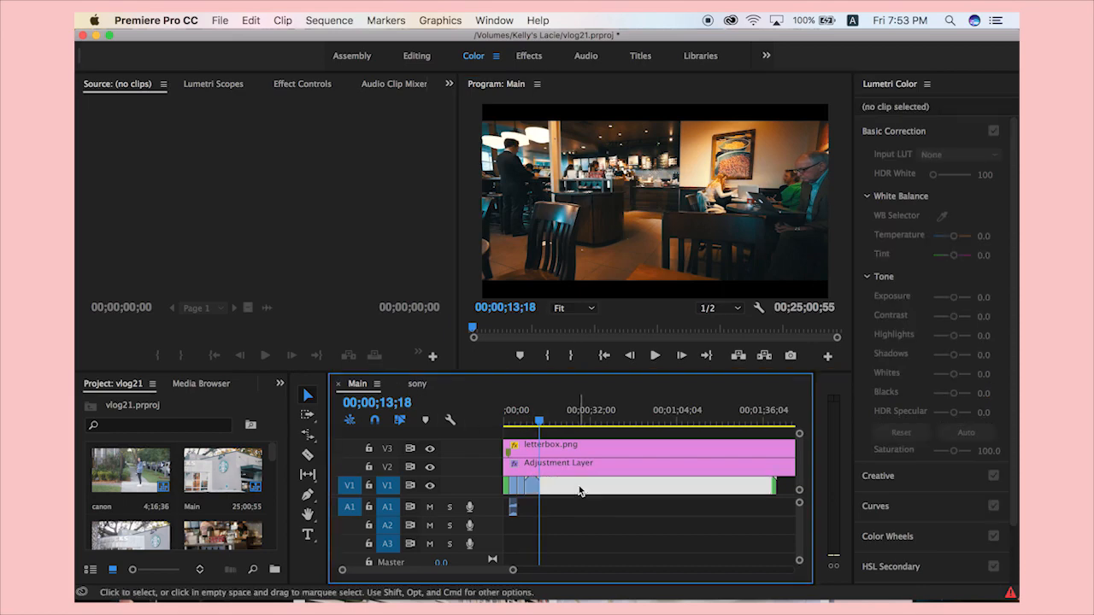
pyautogui.press('=')
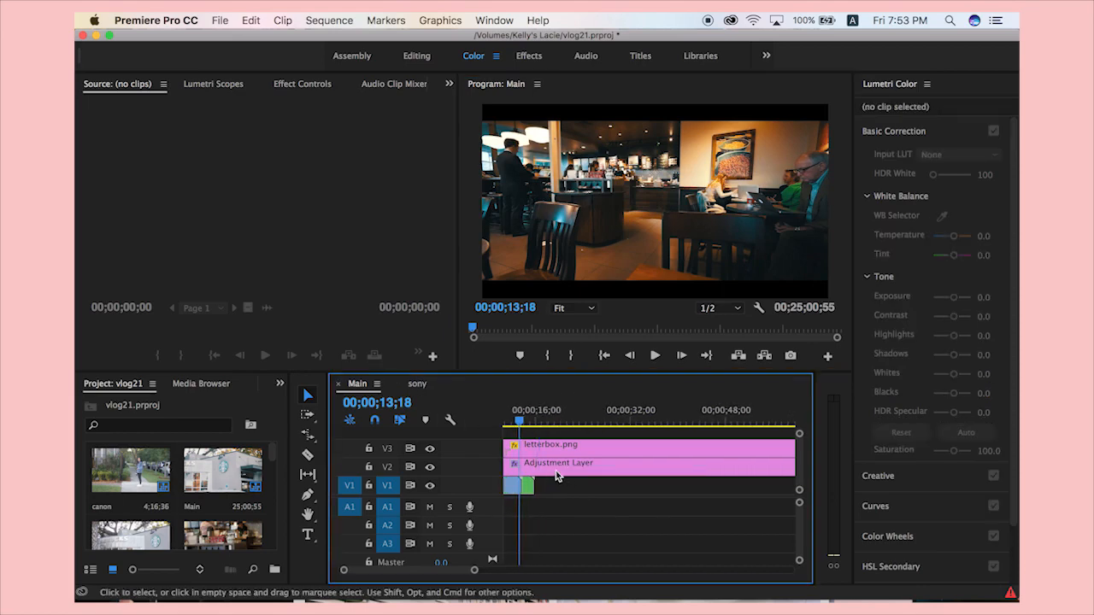
pyautogui.press('space')
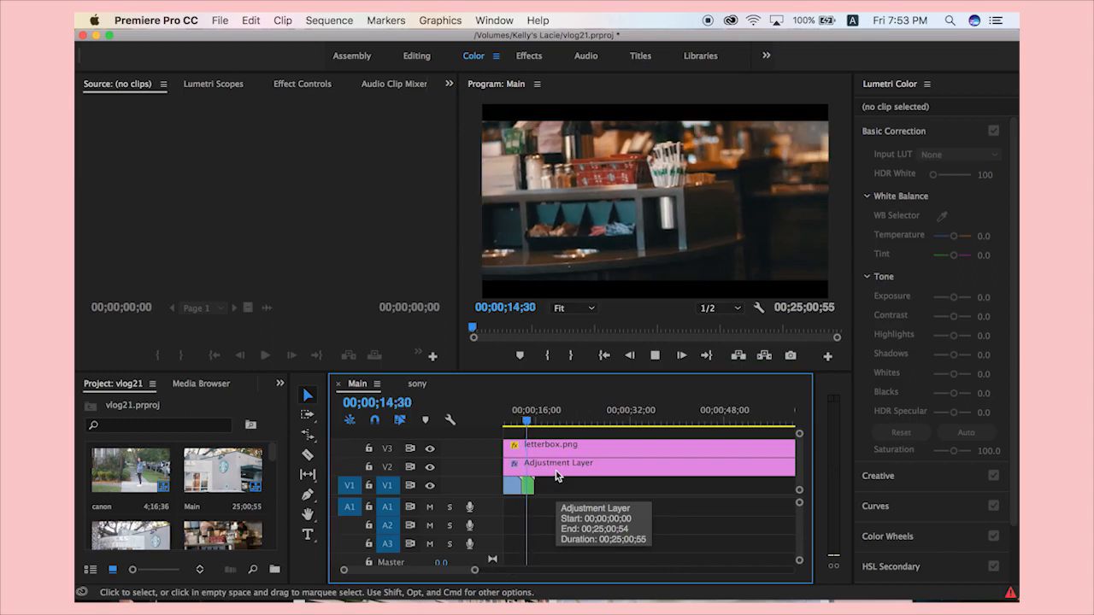
pyautogui.press('space')
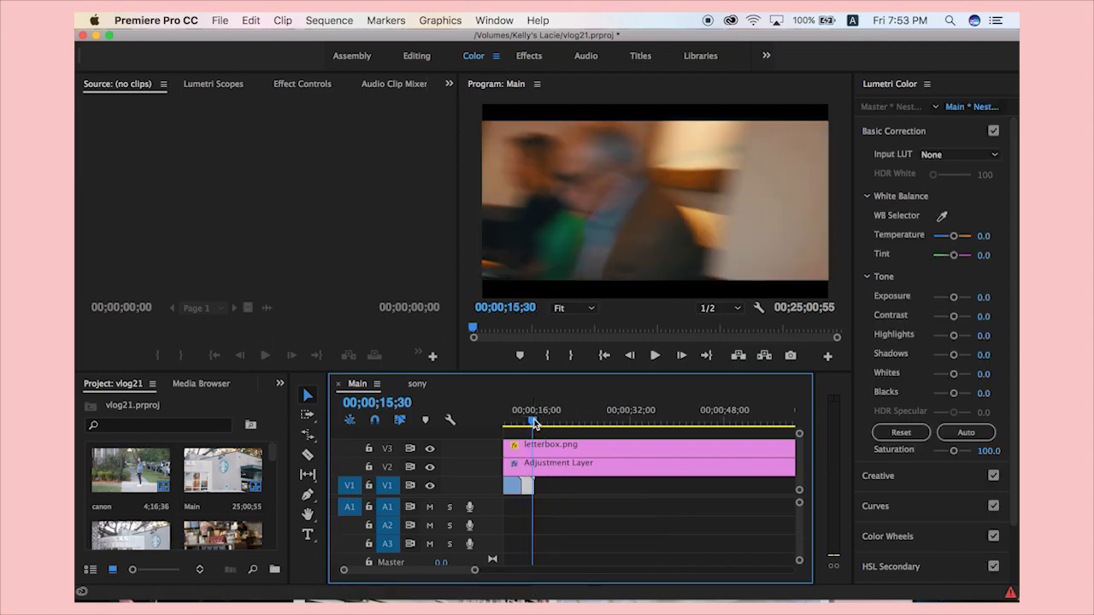
pyautogui.moveTo(534, 424)
pyautogui.mouseDown()
pyautogui.moveTo(552, 423)
pyautogui.moveTo(537, 423)
pyautogui.mouseUp()
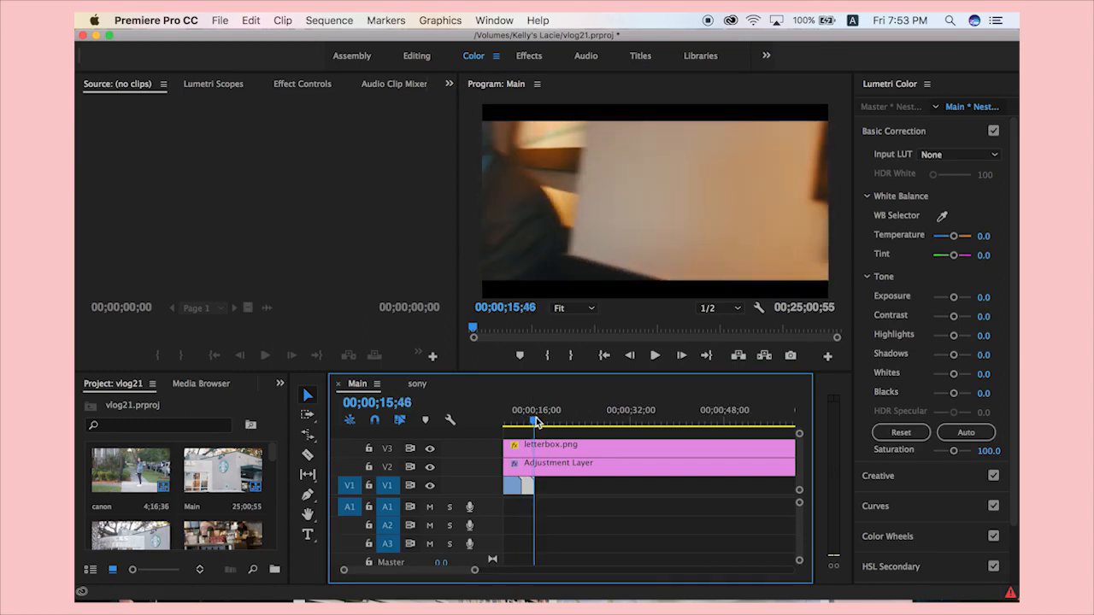
# Search the project for "canon" and open the canon sequence.
pyautogui.click(416, 383)
pyautogui.click(359, 386)
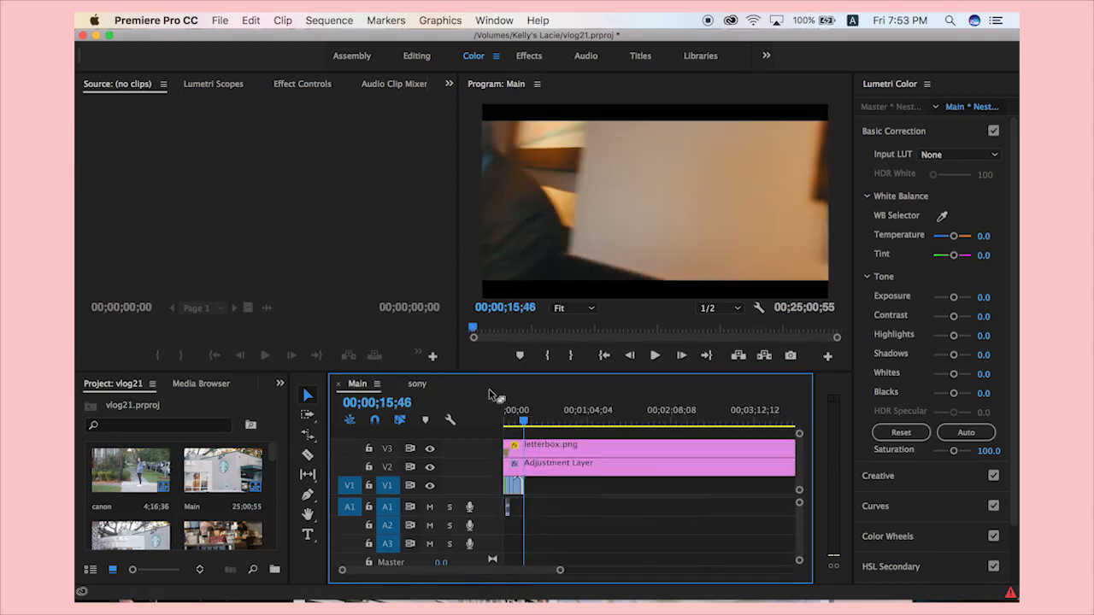
pyautogui.hotkey('shift', '3')
pyautogui.hotkey('shift', '3')
pyautogui.click(205, 424)
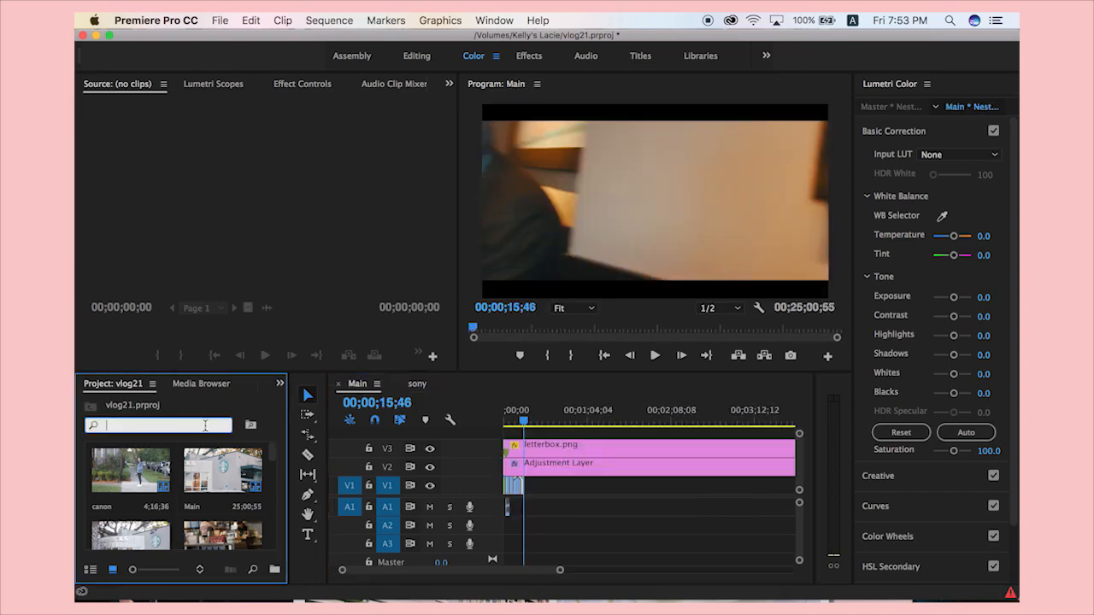
pyautogui.write('canon')
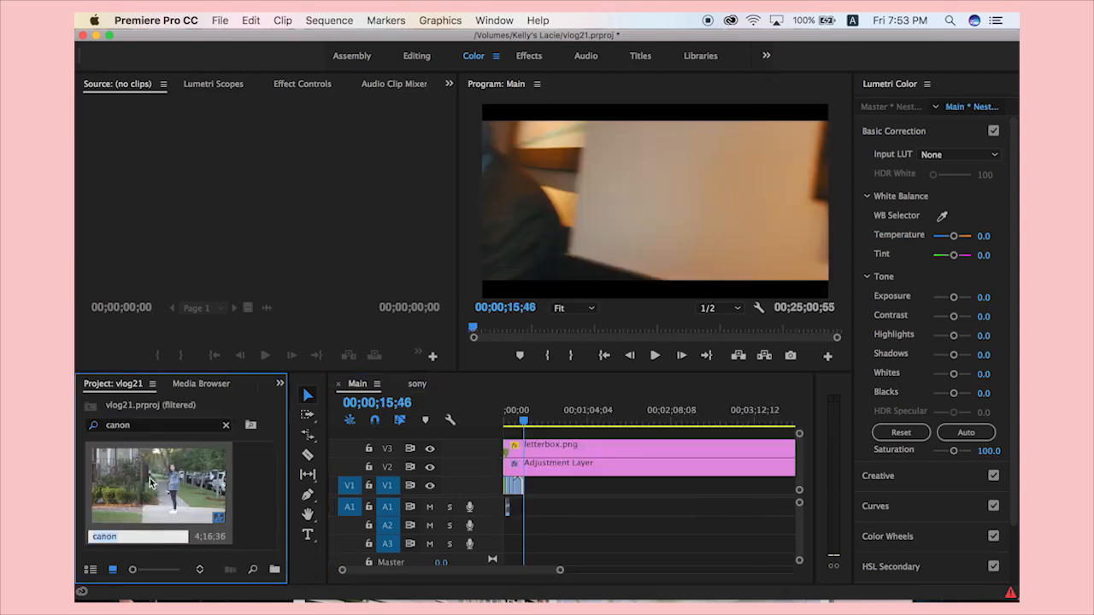
pyautogui.moveTo(150, 483); pyautogui.dragTo(229, 463)
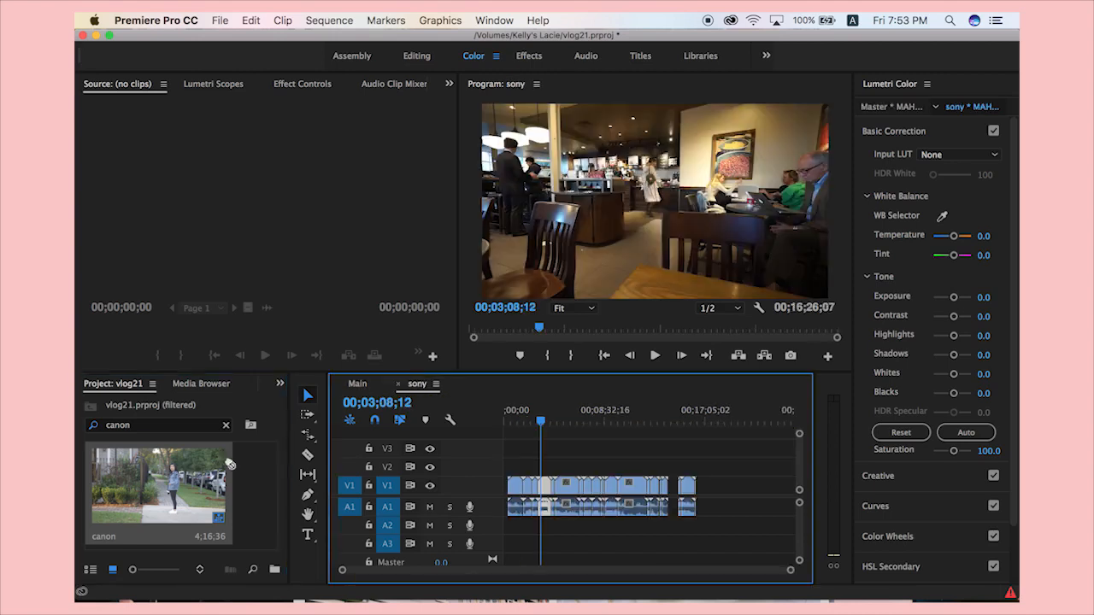
pyautogui.doubleClick(177, 477)
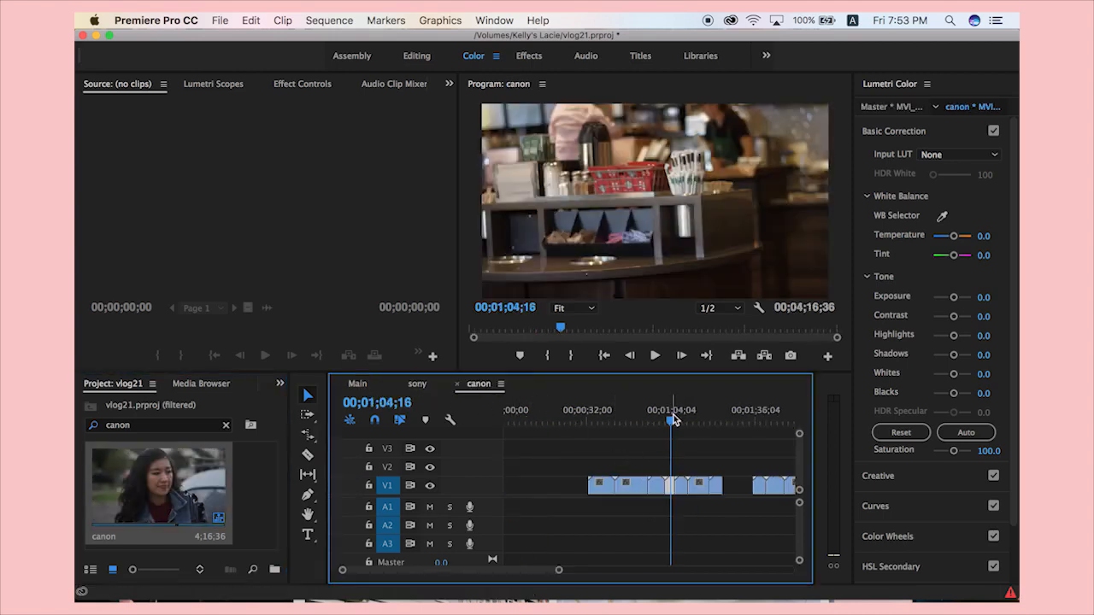
# Find the coffee cup clip MVI_2741.MOV in the canon sequence and place it in Main directly after the nested clip.
pyautogui.moveTo(673, 414); pyautogui.dragTo(658, 490)
pyautogui.hscroll(1, 725, 476)
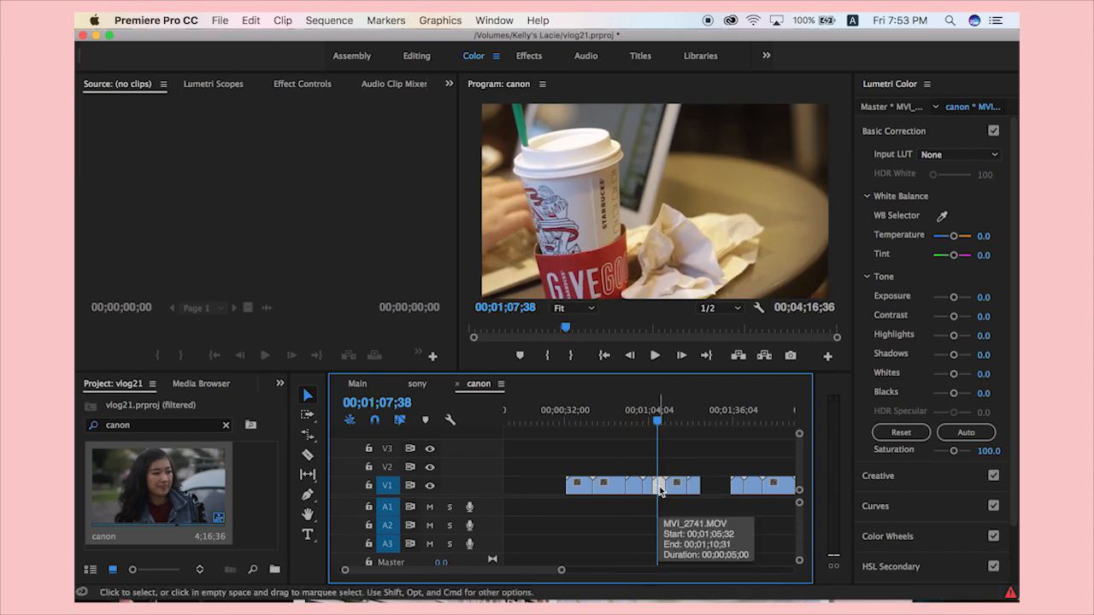
pyautogui.click(363, 385)
pyautogui.scroll(3, 529, 477)
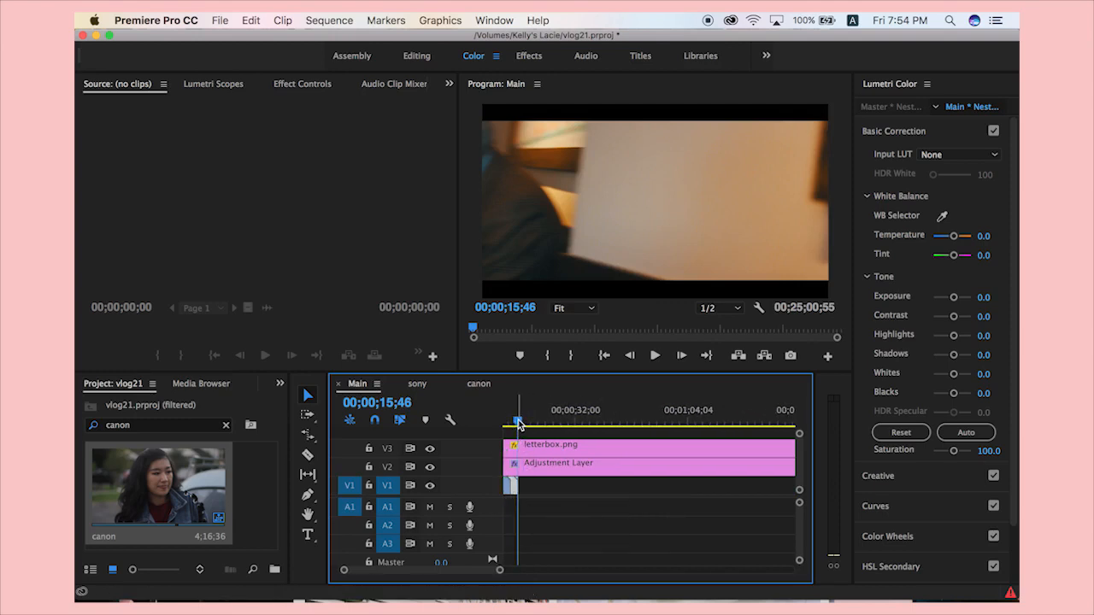
pyautogui.moveTo(519, 424)
pyautogui.mouseDown()
pyautogui.moveTo(535, 423)
pyautogui.moveTo(523, 423)
pyautogui.mouseUp()
# Reverse the speed of MVI_2741.MOV in Main to -100%.
pyautogui.rightClick(527, 485)
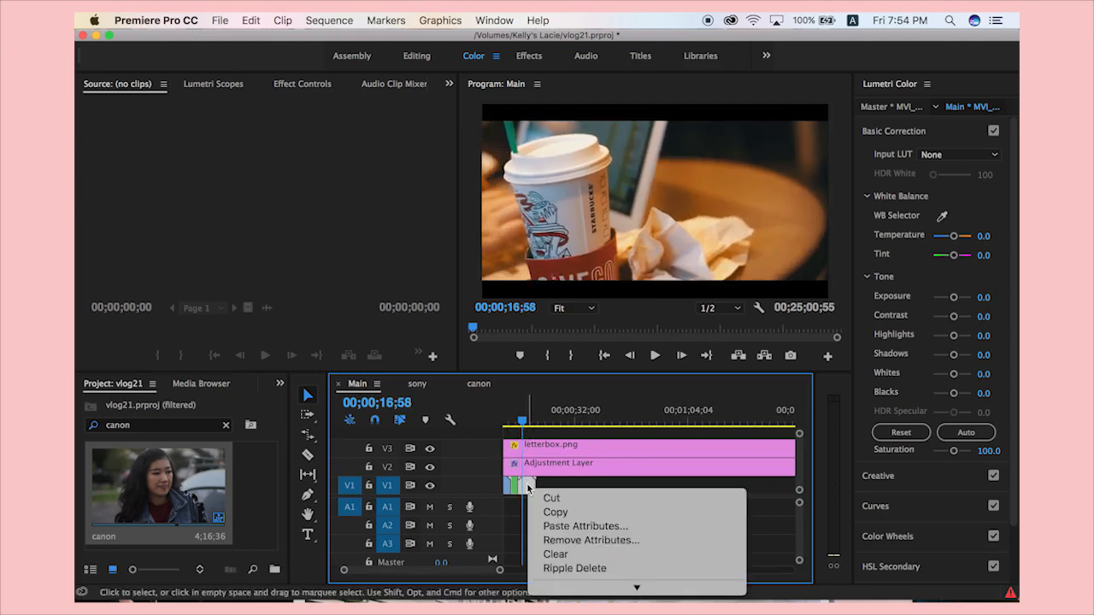
pyautogui.scroll(-3, 623, 463)
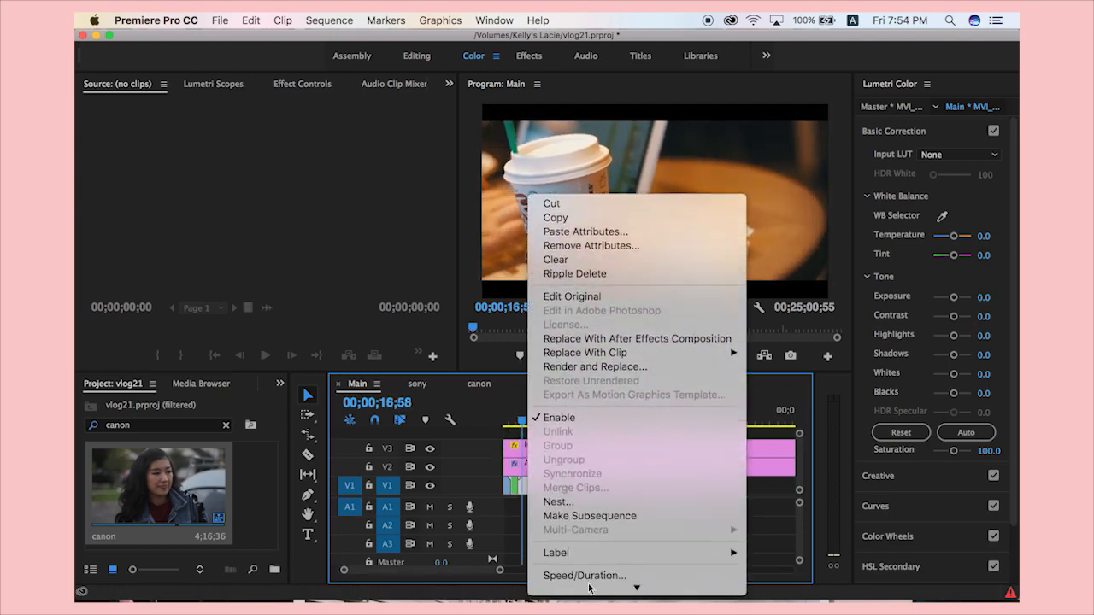
pyautogui.scroll(-5, 589, 588)
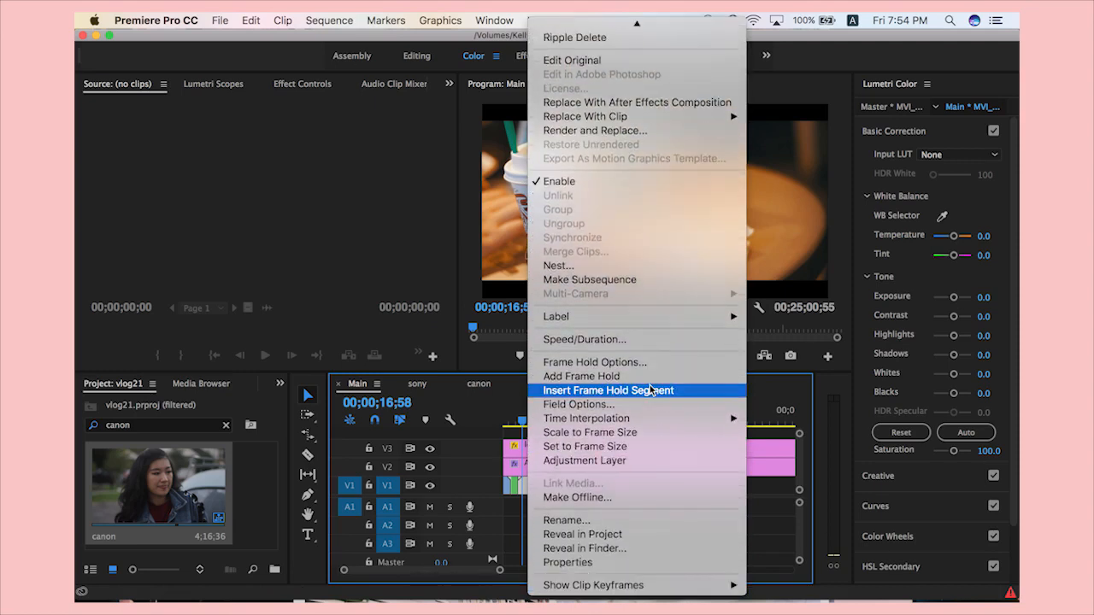
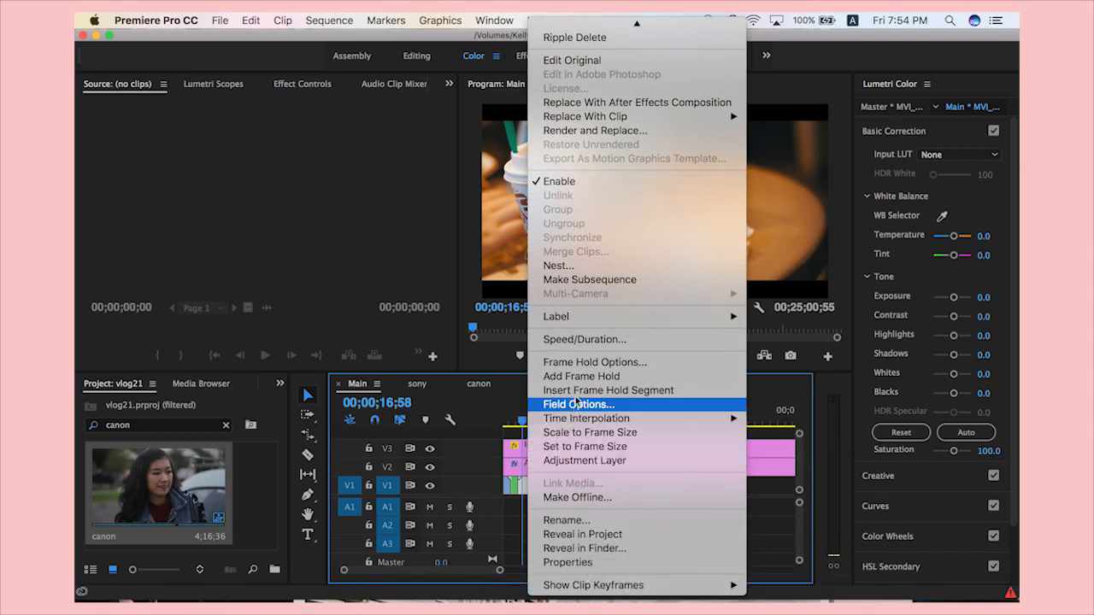
pyautogui.click(583, 340)
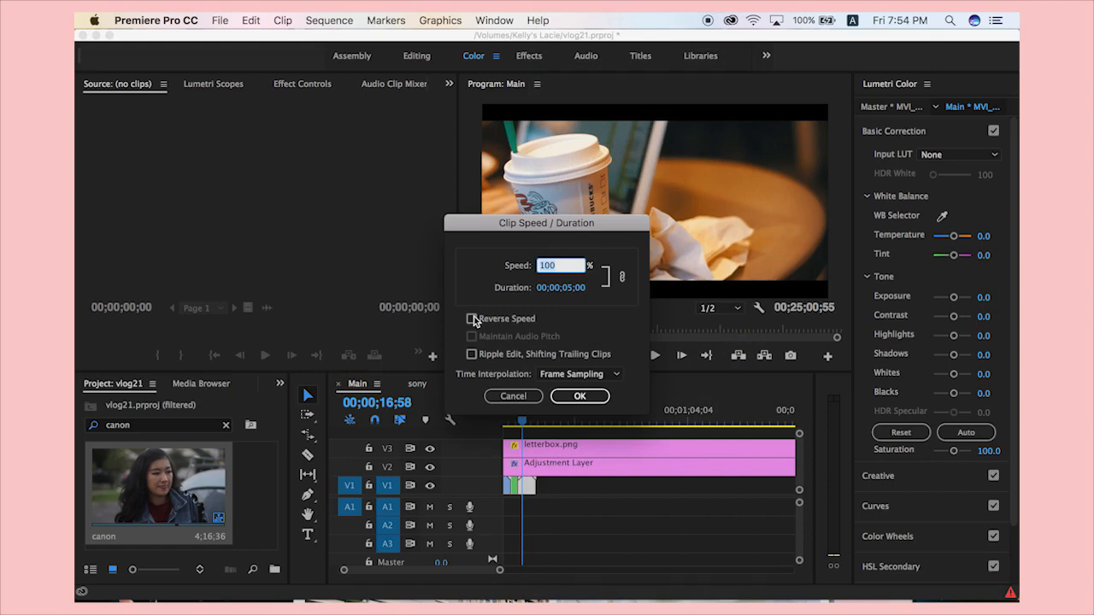
pyautogui.click(580, 395)
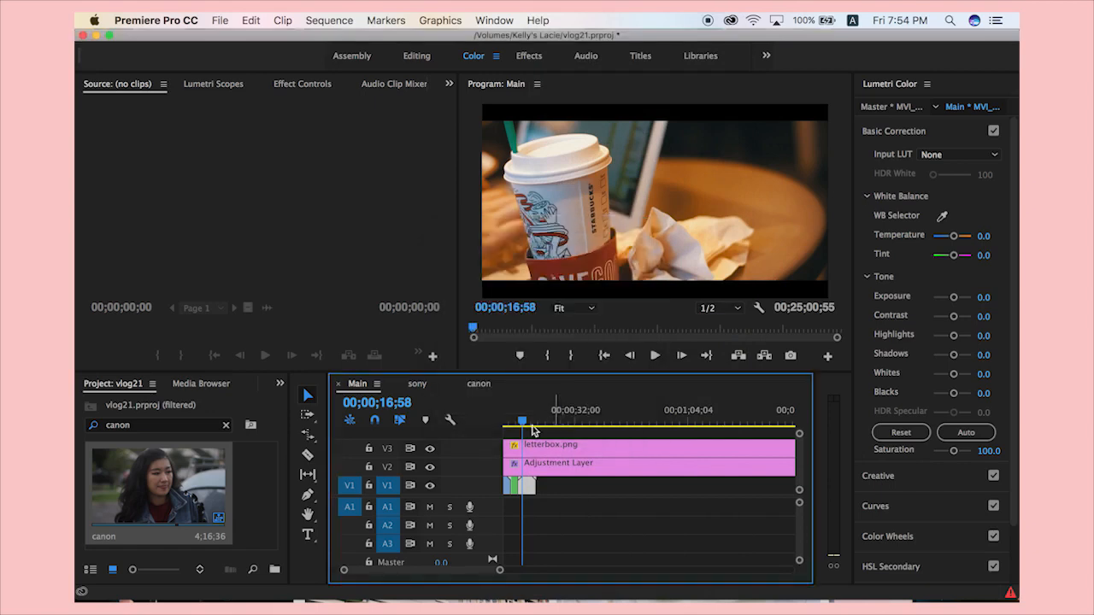
# Play and scrub Main from the nested clip into the reversed MVI_2741.MOV to examine the transition between them.
pyautogui.click(554, 422)
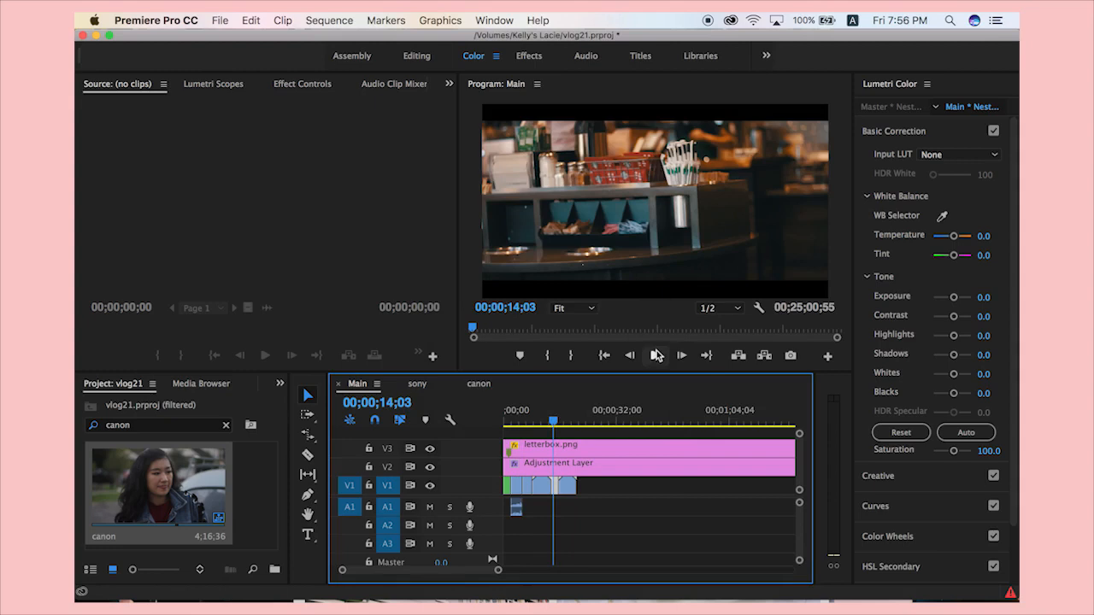
pyautogui.click(656, 355)
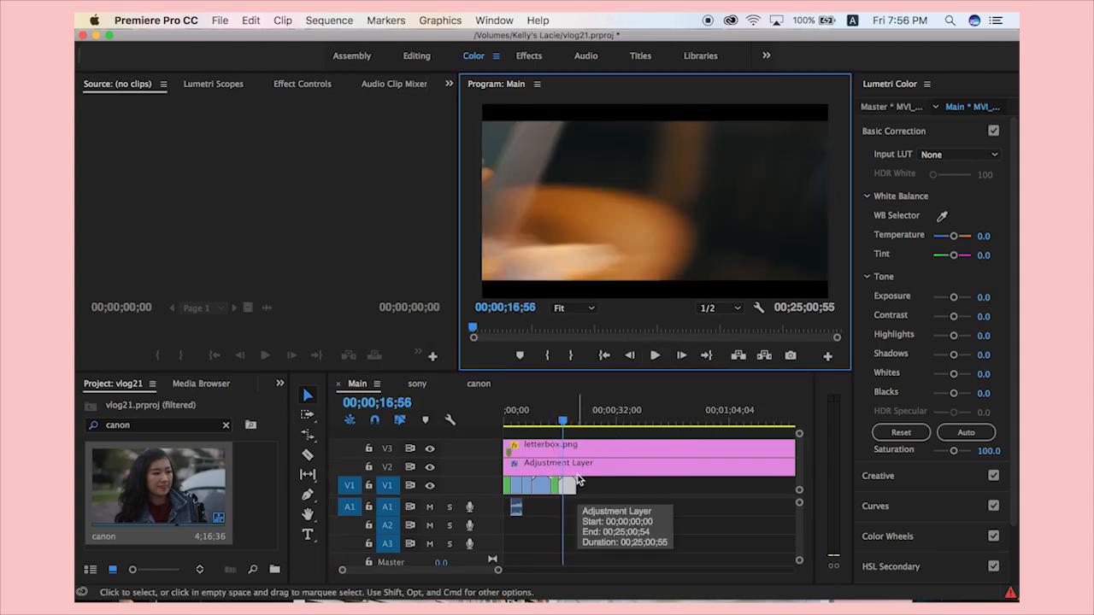
pyautogui.click(563, 421)
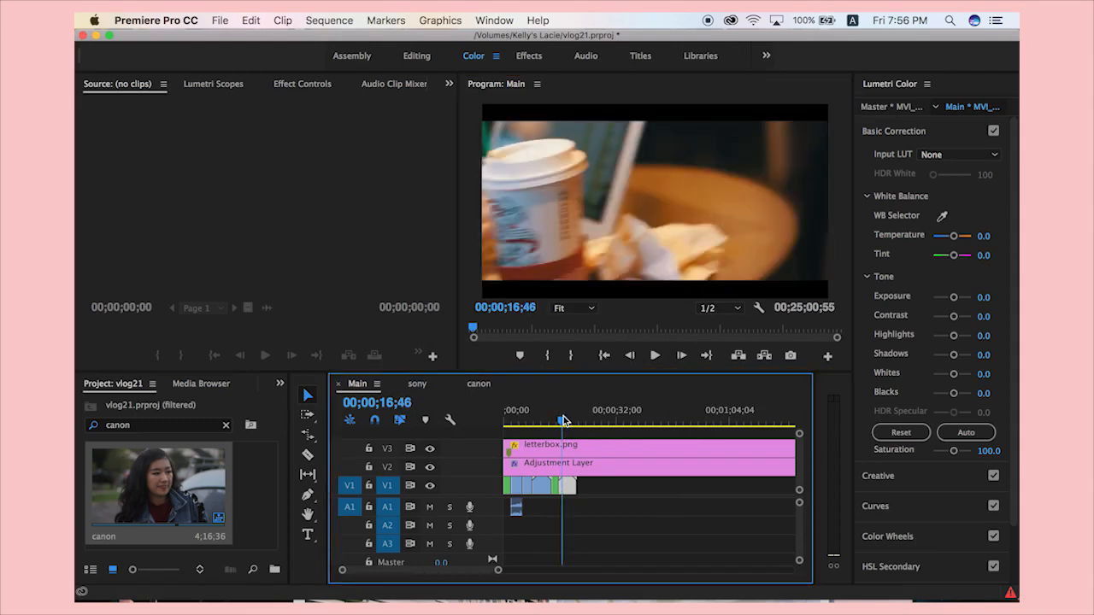
pyautogui.moveTo(564, 420); pyautogui.dragTo(565, 420)
pyautogui.scroll(5, 570, 452)
pyautogui.hscroll(-2, 569, 454)
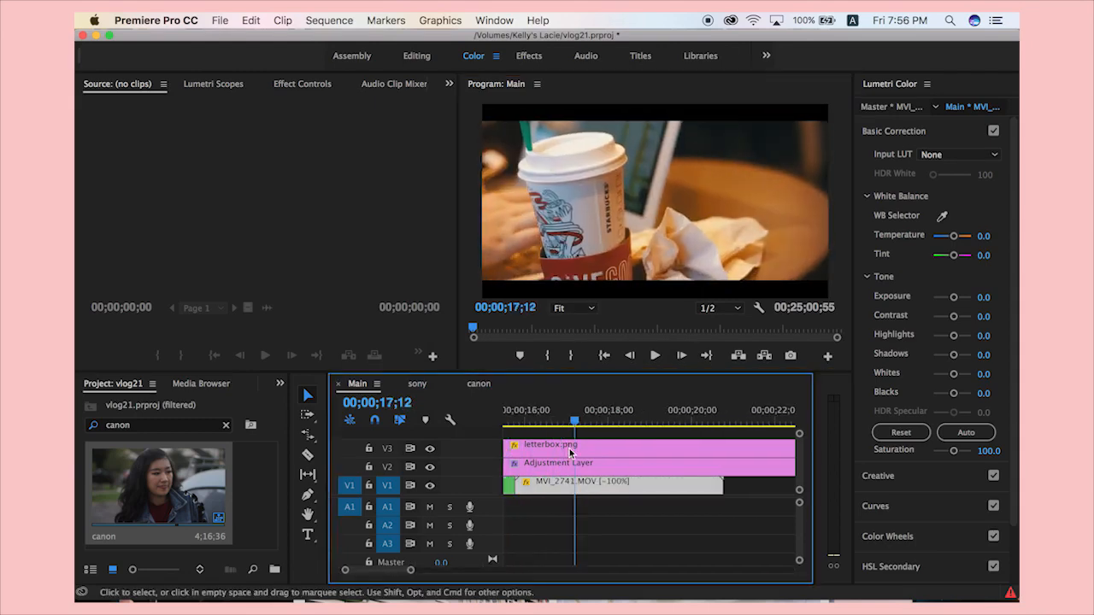
pyautogui.hscroll(-2, 570, 453)
pyautogui.click(542, 422)
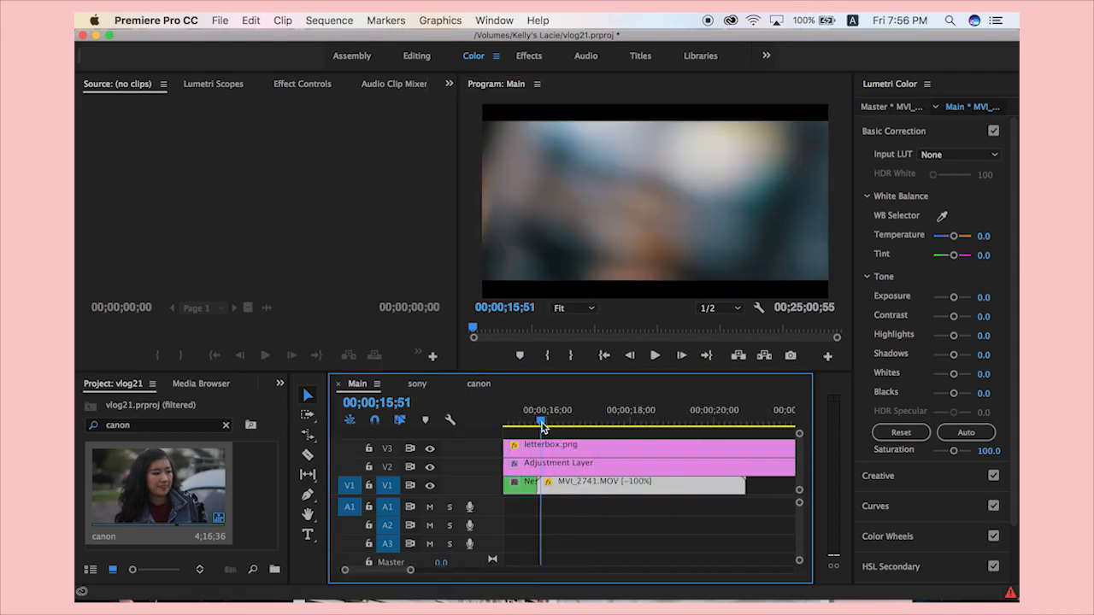
pyautogui.moveTo(542, 422); pyautogui.dragTo(532, 423)
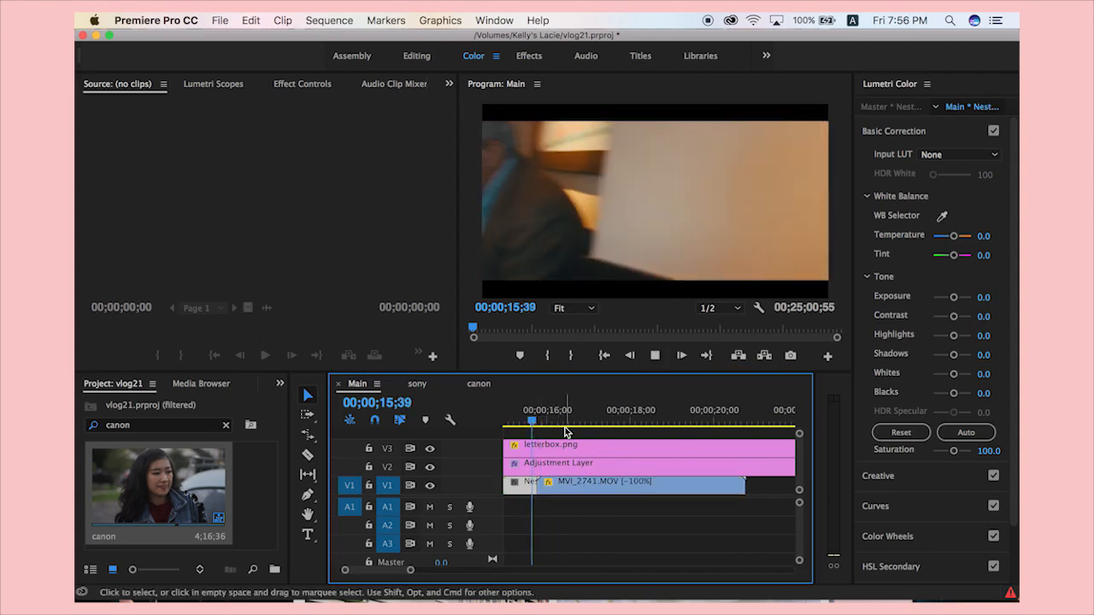
# Replay Main from about 00;00;14;33 through the reversed coffee cup clip to check the pacing of that passage.
pyautogui.press('space')
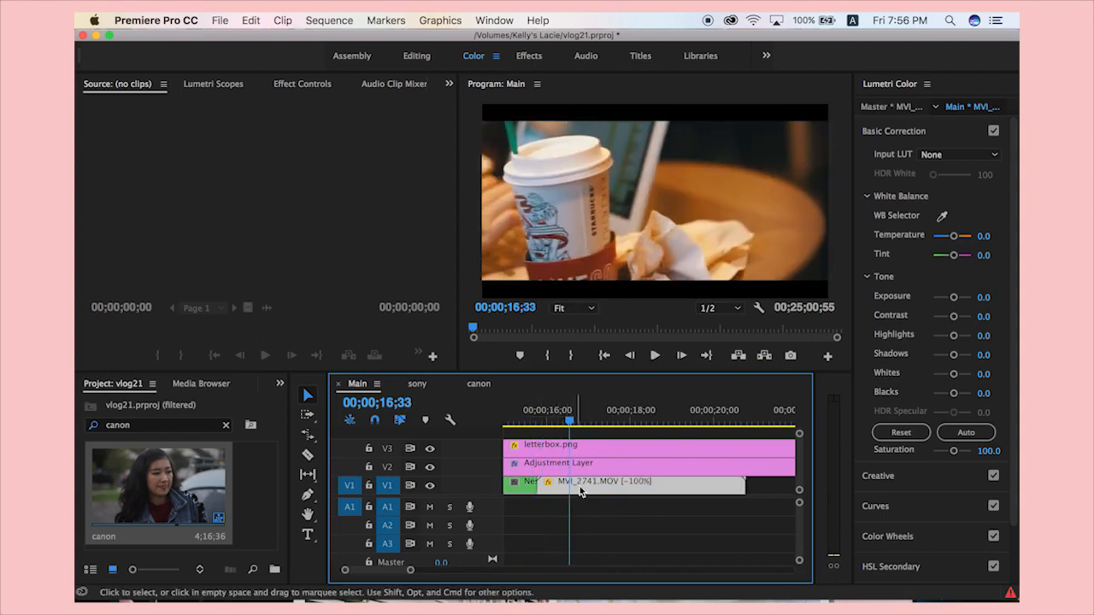
pyautogui.scroll(-2, 580, 505)
pyautogui.scroll(-1, 579, 507)
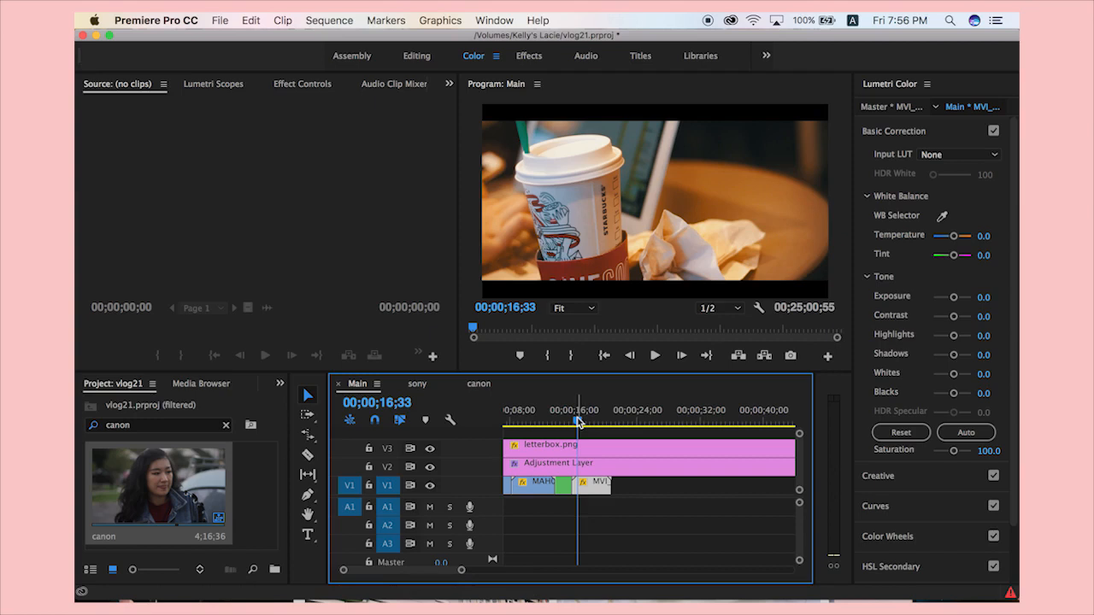
pyautogui.moveTo(579, 421); pyautogui.dragTo(562, 420)
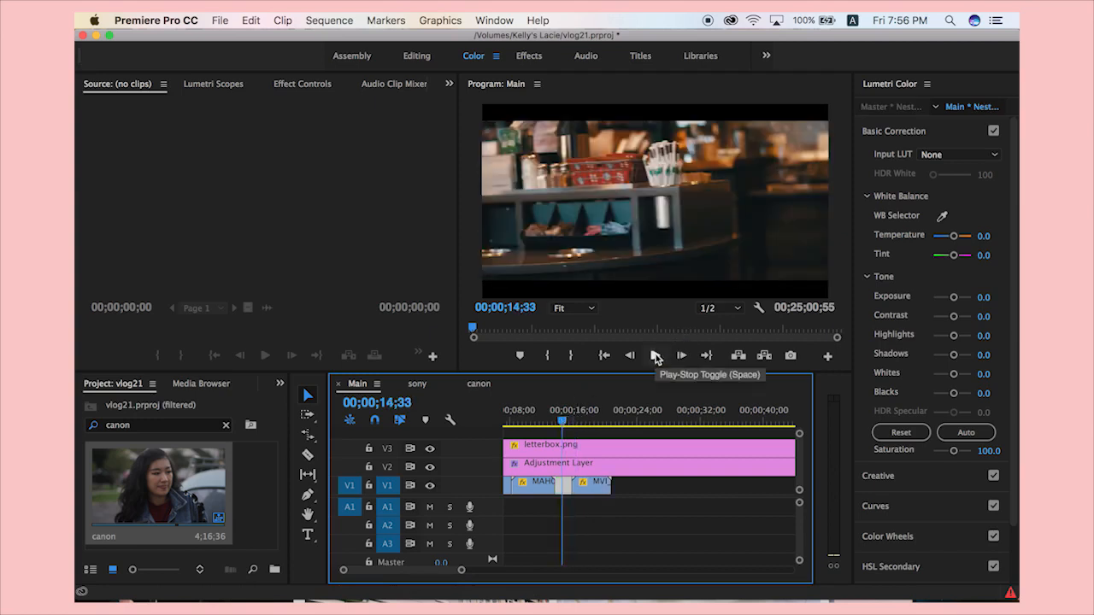
pyautogui.click(656, 355)
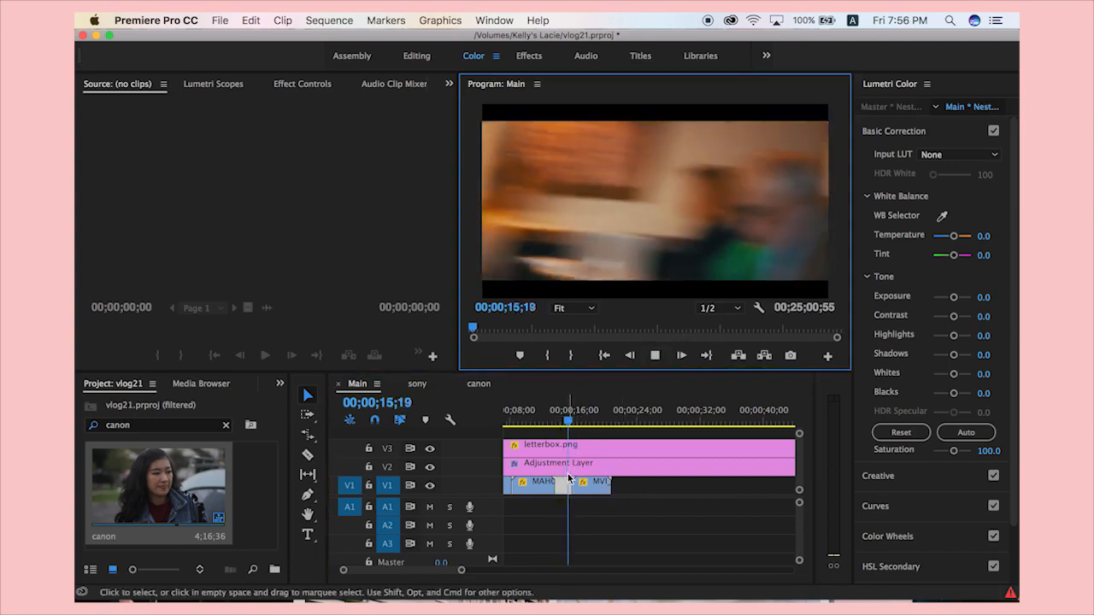
pyautogui.click(579, 419)
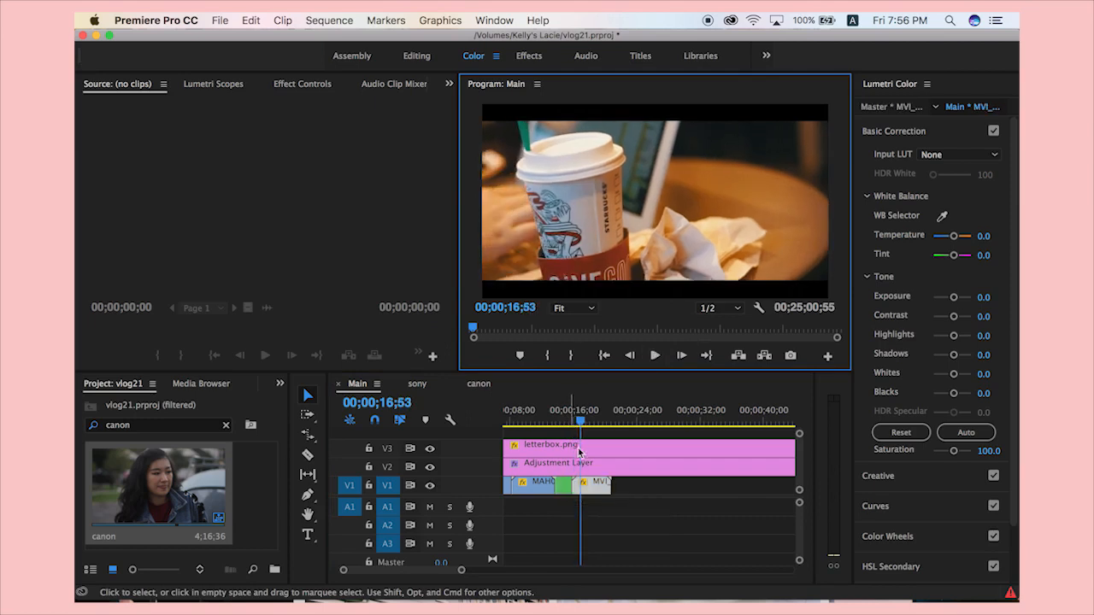
pyautogui.moveTo(580, 419); pyautogui.dragTo(573, 419)
pyautogui.press('space')
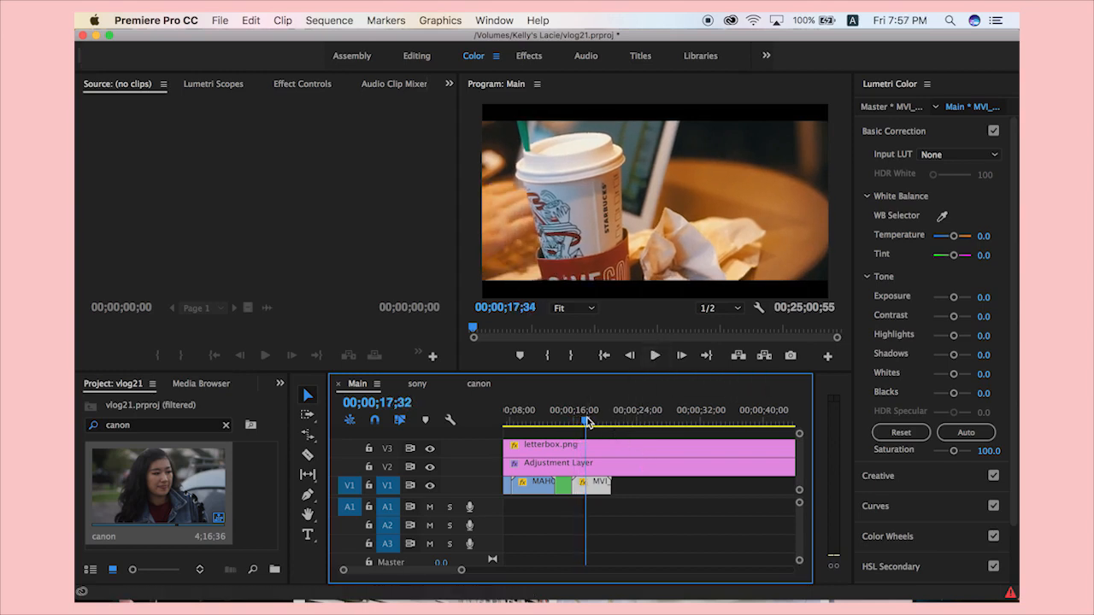
# Slow the reversed MVI_2741.MOV to about half its speed and nest it in its own sequence.
pyautogui.press('super+r')
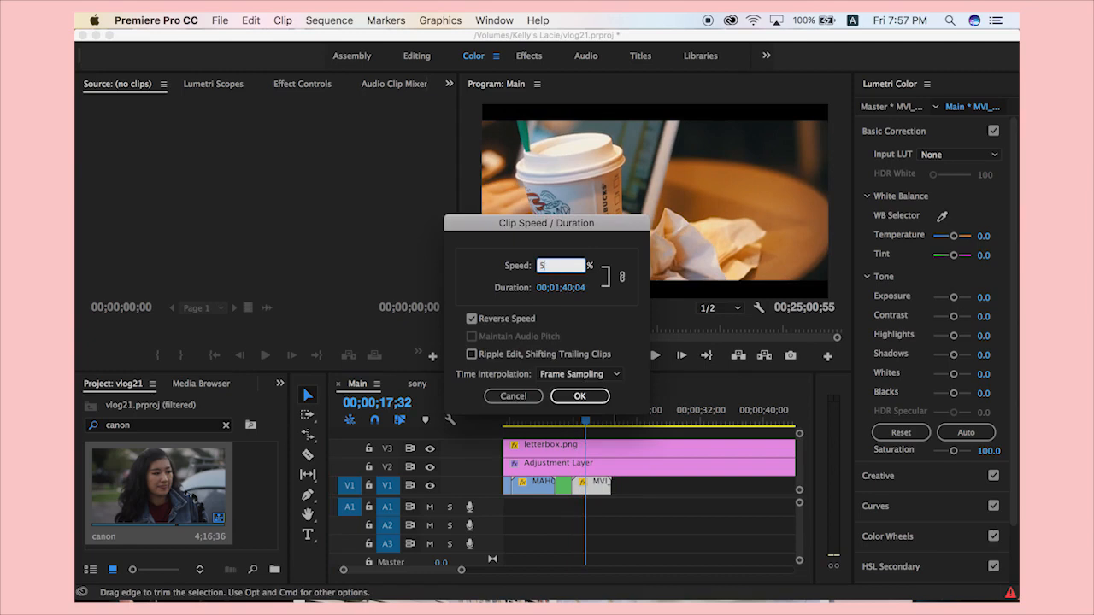
pyautogui.press('Return')
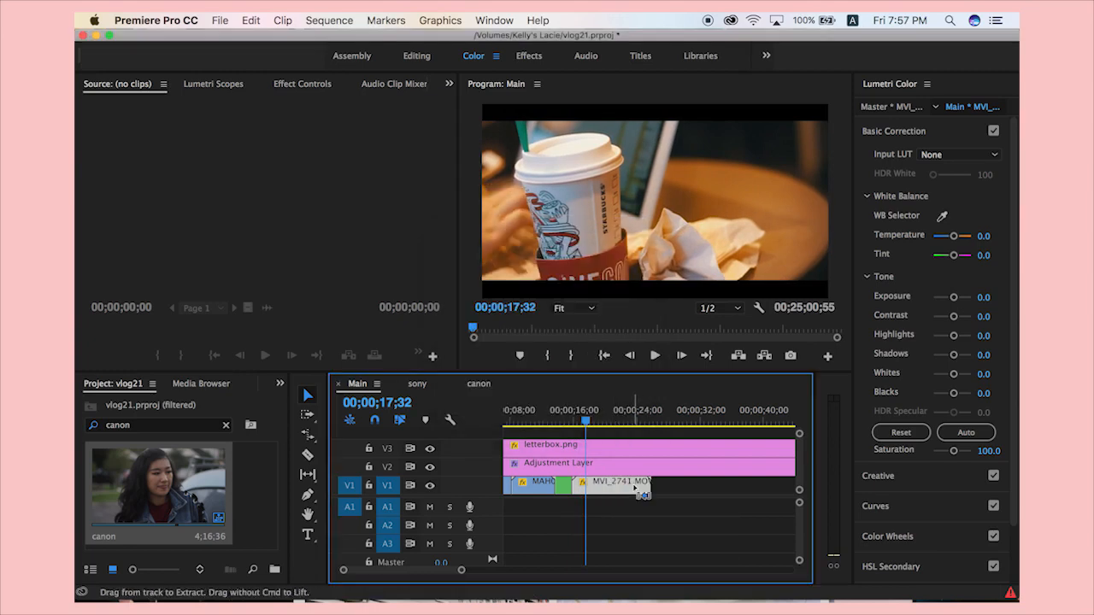
pyautogui.press('super+n')
pyautogui.press('Return')
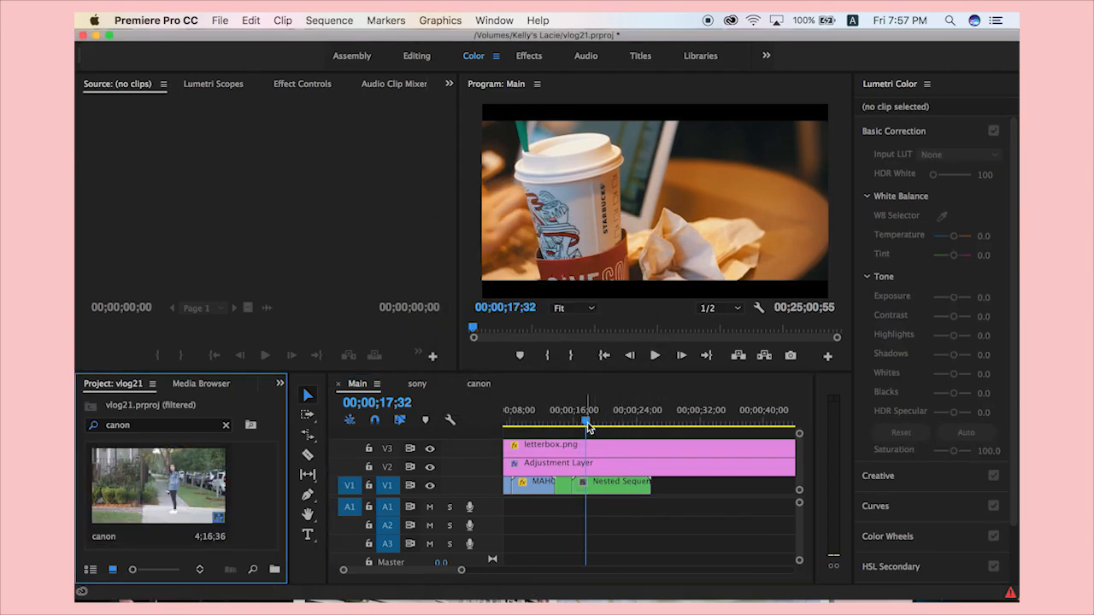
# Preview the nested coffee cup clip, cut it at 00;00;18;33 and delete the remainder.
pyautogui.moveTo(587, 423); pyautogui.dragTo(568, 430)
pyautogui.click(653, 358)
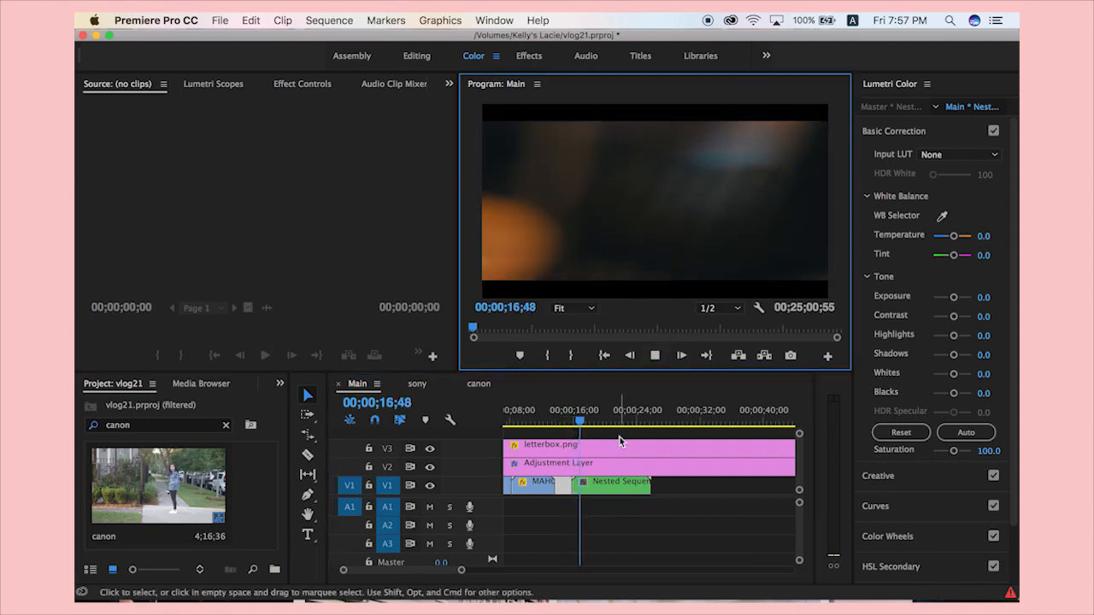
pyautogui.press('space')
pyautogui.click(593, 421)
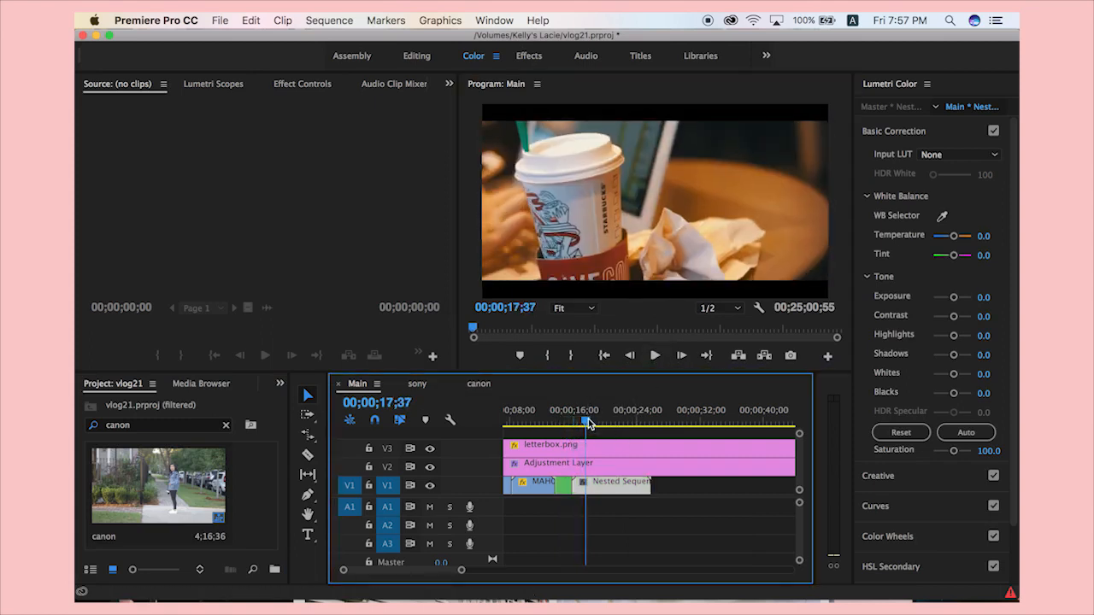
pyautogui.click(622, 491)
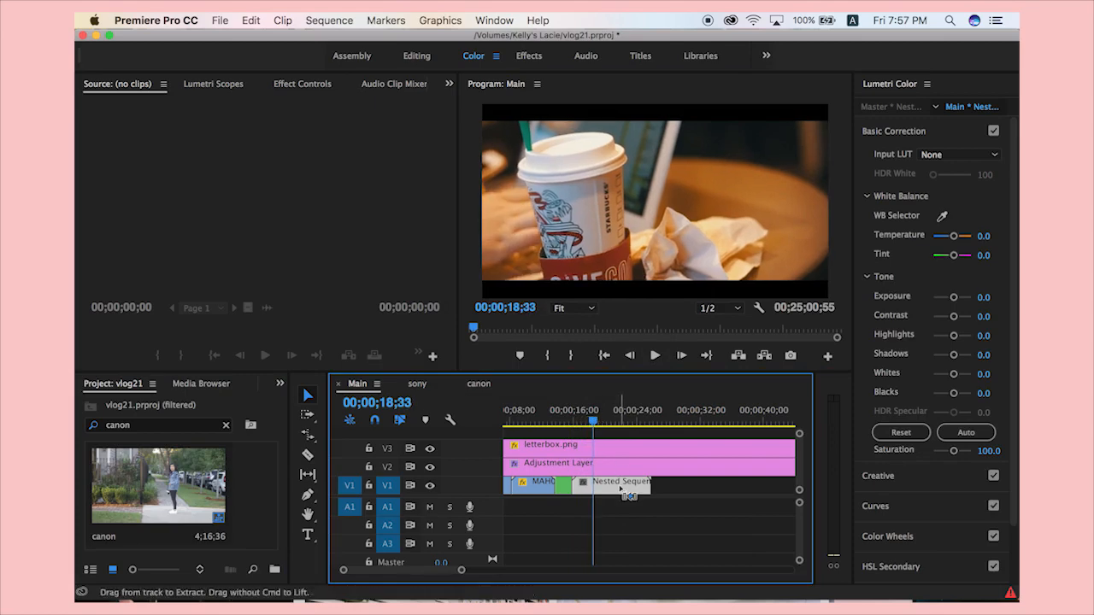
pyautogui.press('Delete')
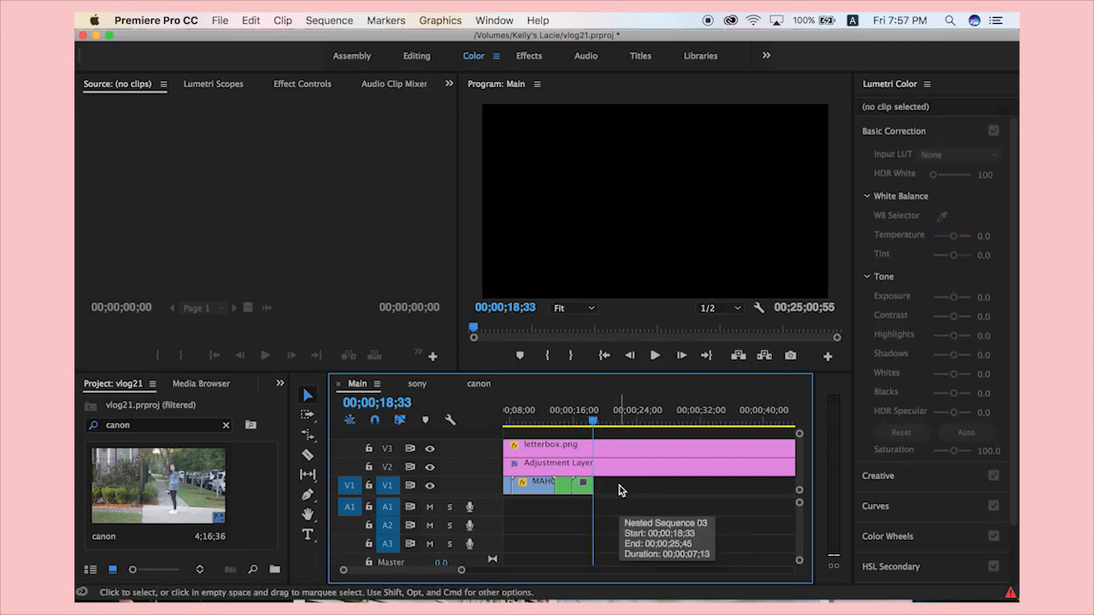
# Copy MVI_2743.MOV from the canon sequence into Main and place it directly after the trimmed coffee cup nest.
pyautogui.click(479, 384)
pyautogui.moveTo(664, 421)
pyautogui.mouseDown()
pyautogui.moveTo(693, 429)
pyautogui.moveTo(681, 432)
pyautogui.mouseUp()
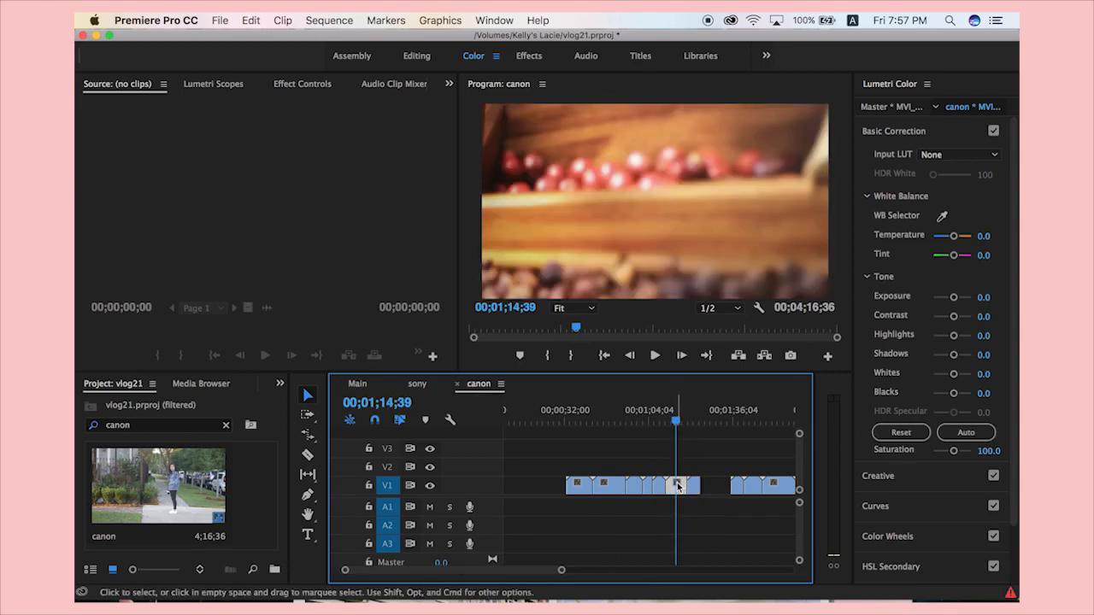
pyautogui.click(356, 384)
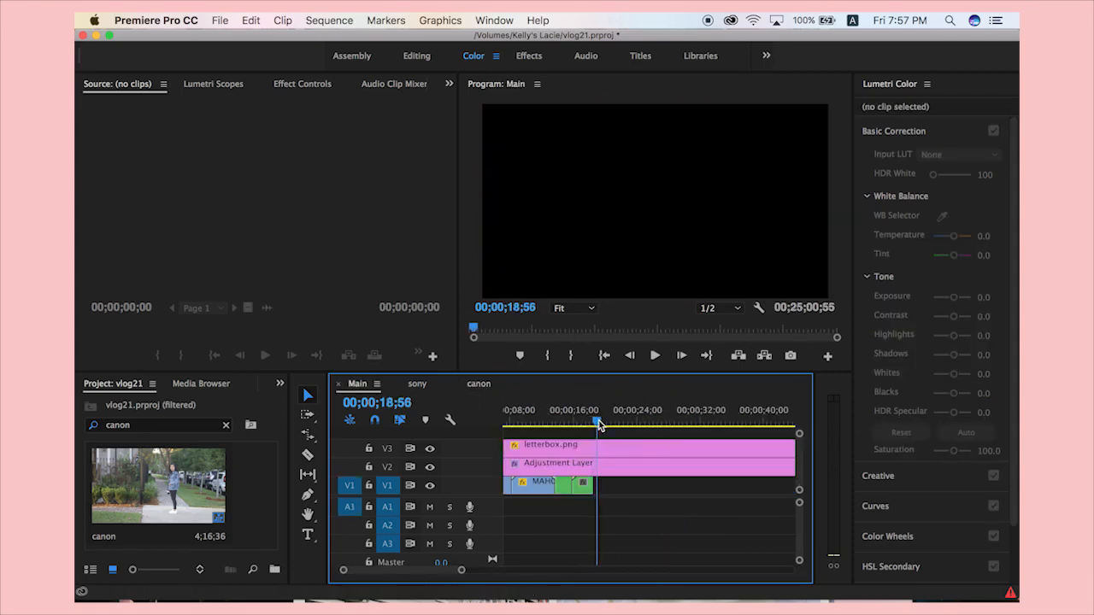
pyautogui.press('super+v')
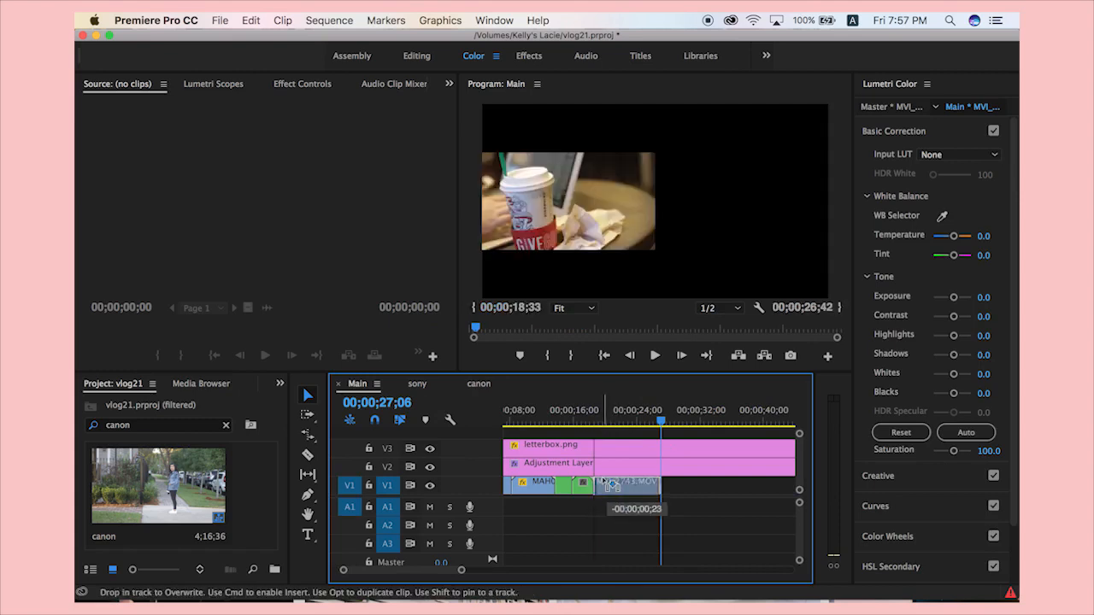
pyautogui.moveTo(660, 421); pyautogui.dragTo(616, 438)
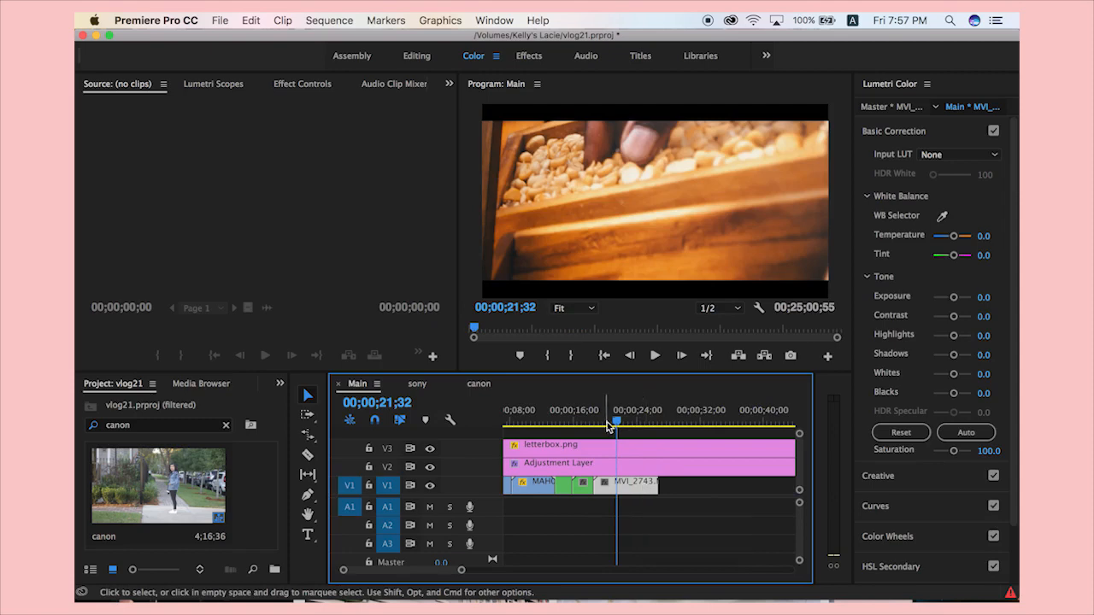
# Review the cut into MVI_2743.MOV, remove the clip's opening up to 00;00;20;36 and close the gap before it.
pyautogui.moveTo(618, 428); pyautogui.dragTo(589, 427)
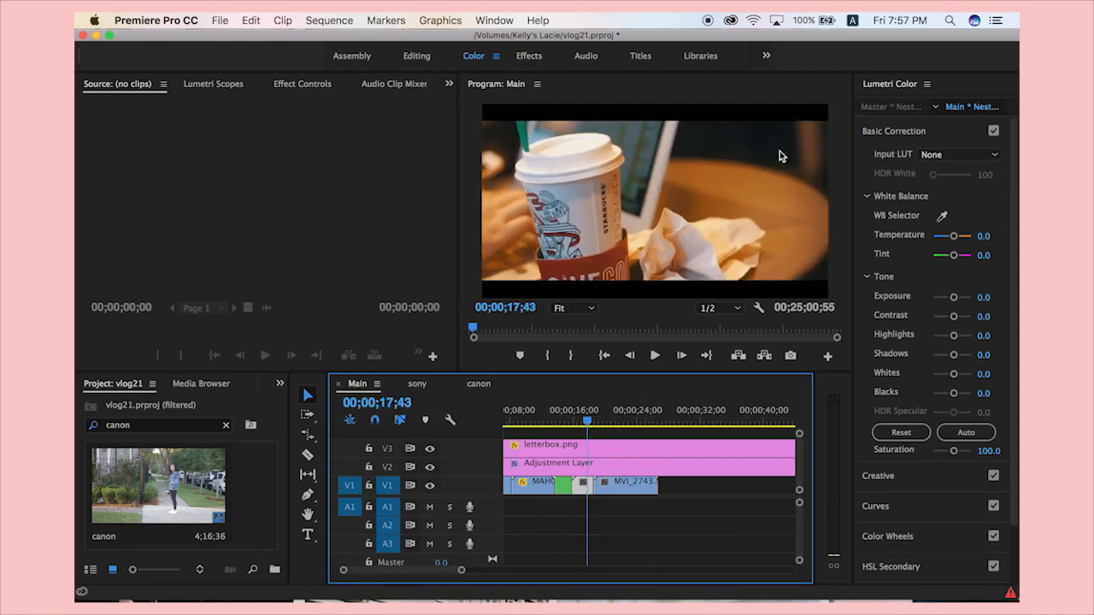
pyautogui.click(656, 353)
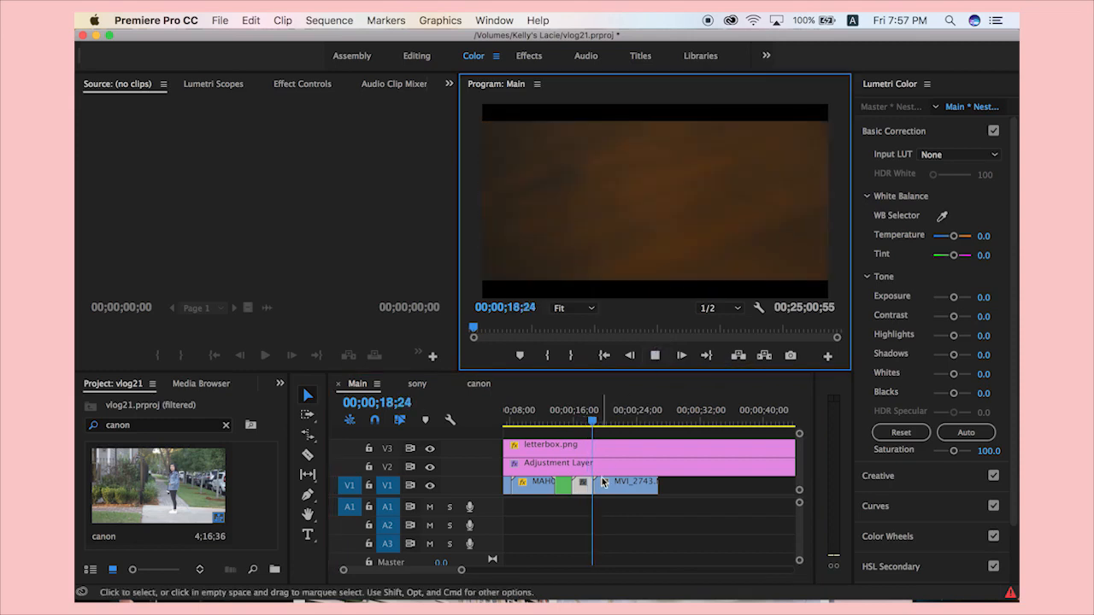
pyautogui.click(604, 425)
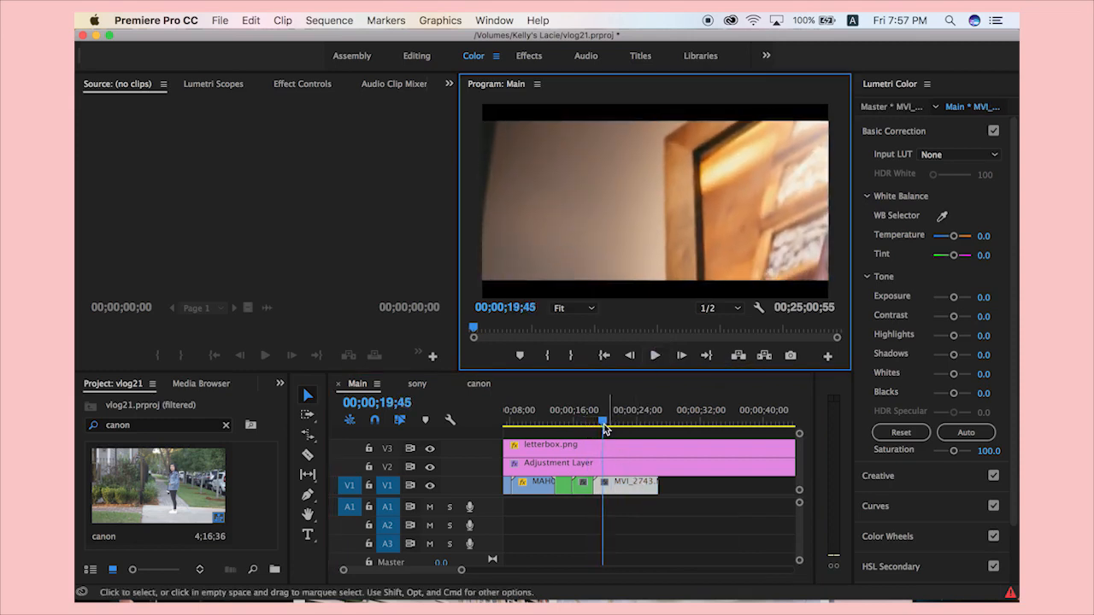
pyautogui.moveTo(605, 425)
pyautogui.mouseDown()
pyautogui.moveTo(620, 427)
pyautogui.moveTo(587, 427)
pyautogui.mouseUp()
pyautogui.press('space')
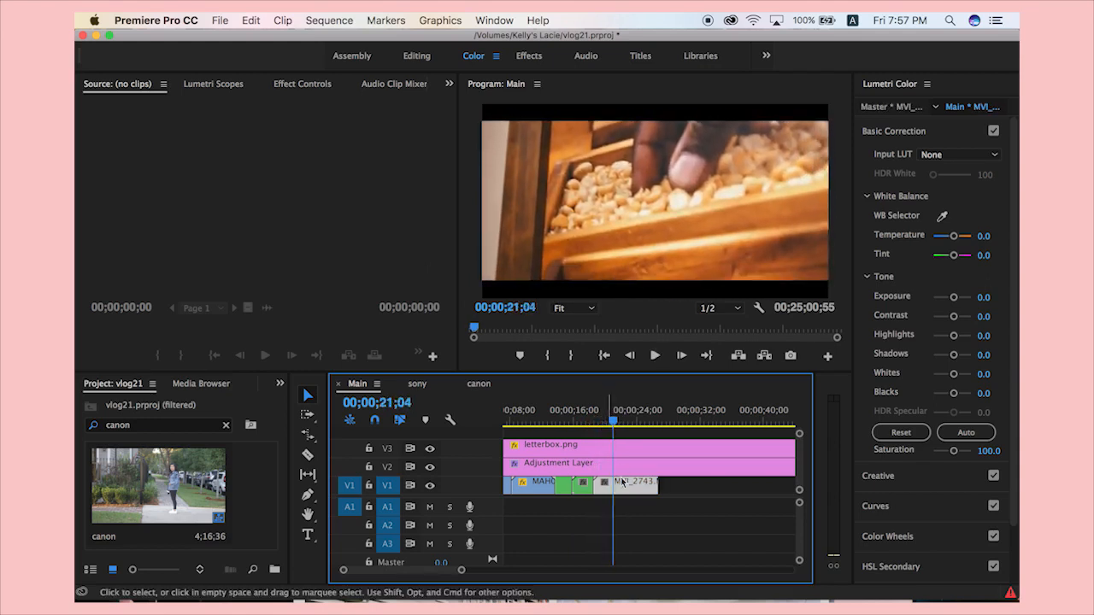
pyautogui.moveTo(613, 421); pyautogui.dragTo(608, 422)
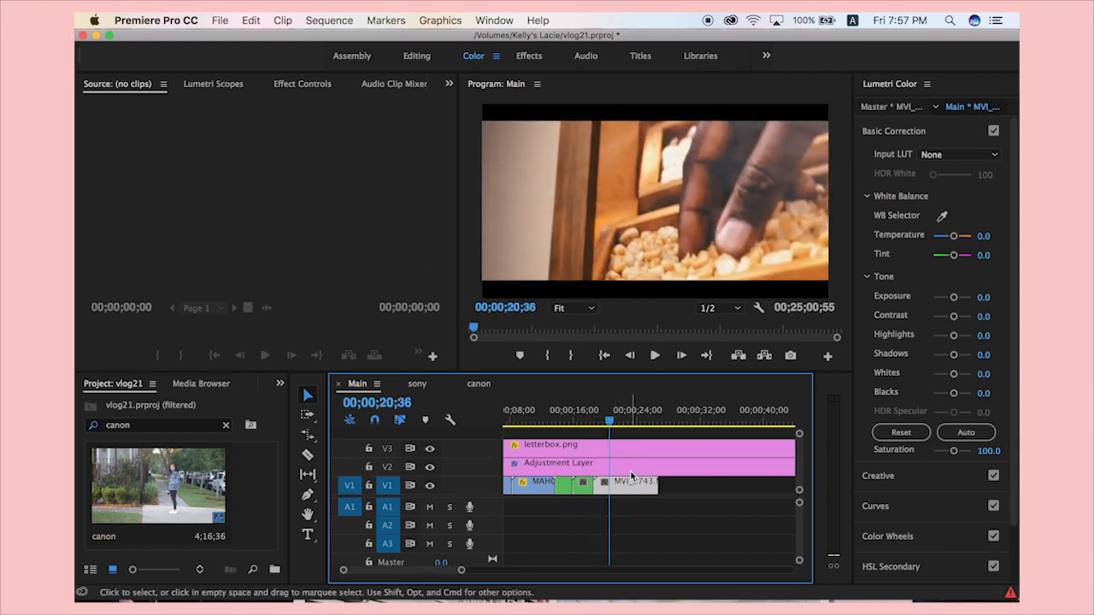
pyautogui.click(604, 485)
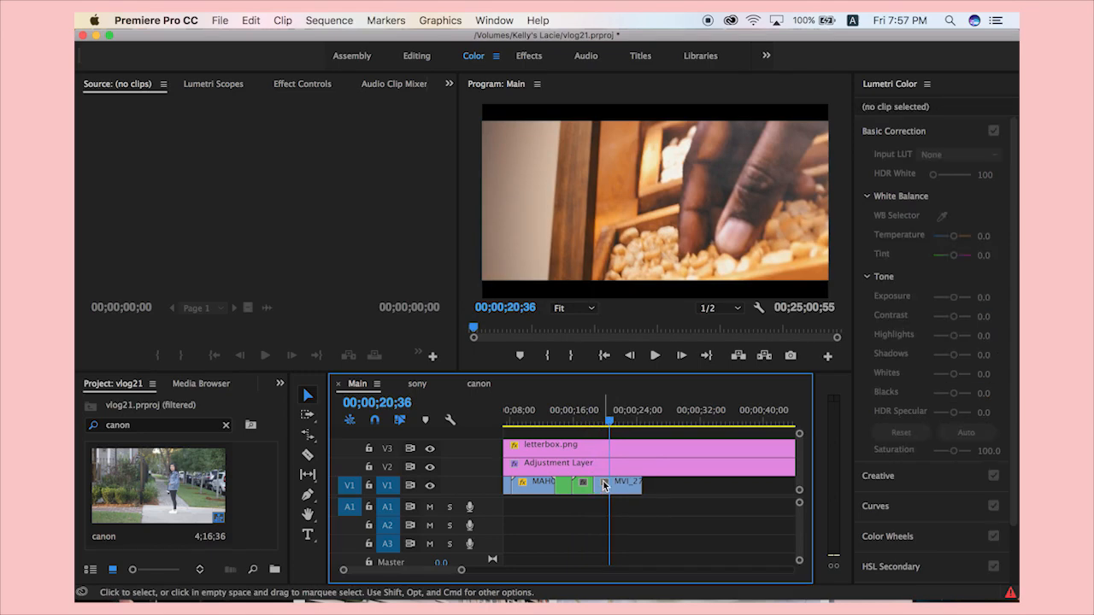
pyautogui.moveTo(597, 425); pyautogui.dragTo(604, 423)
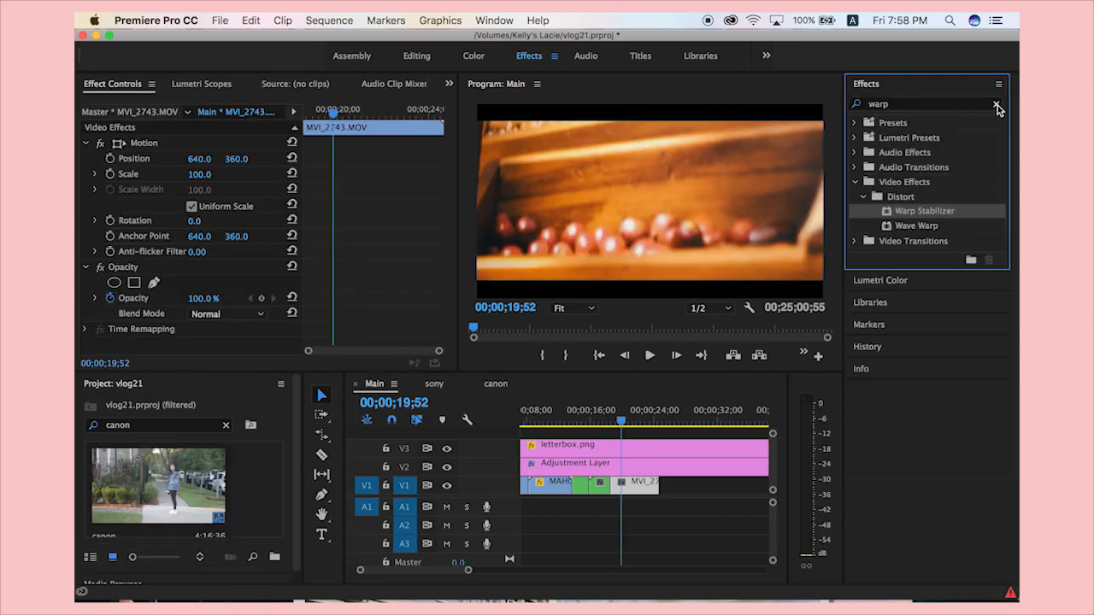
# Search the effects for "zoom" and select the ChungDha Zoom IN IN preset.
pyautogui.click(996, 104)
pyautogui.write('zoom')
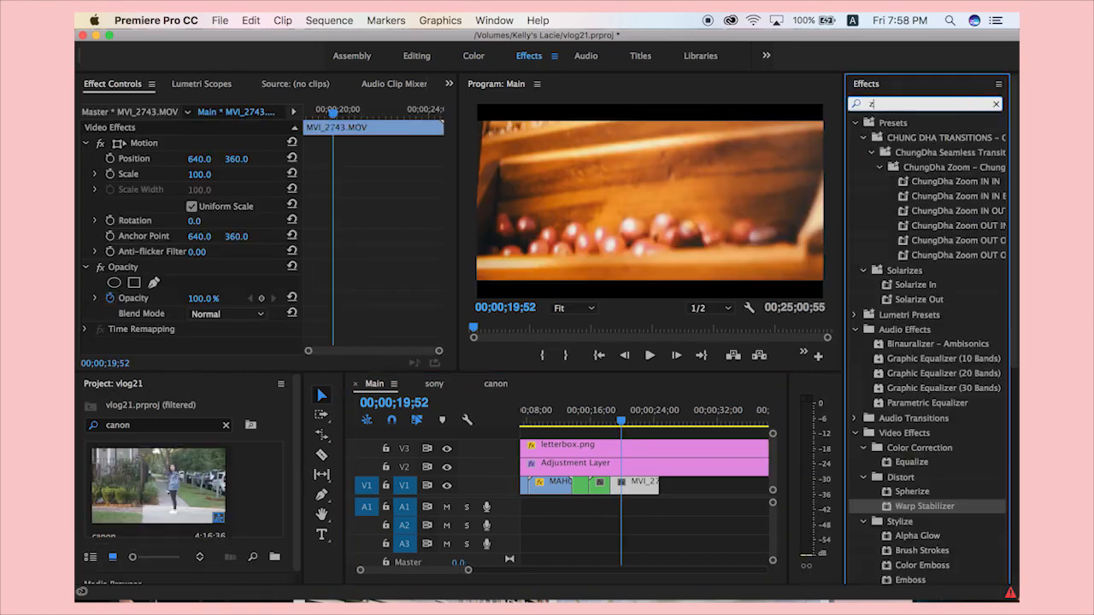
pyautogui.click(936, 186)
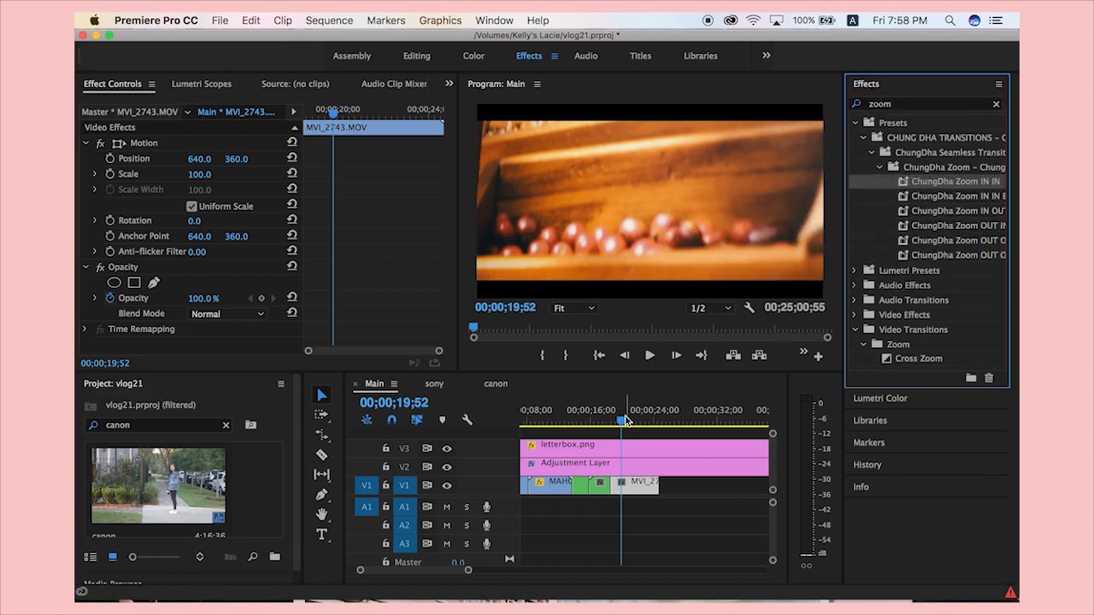
# Split MVI_2743.MOV at 00;00;18;38 and apply the ChungDha Zoom IN IN preset to its short opening piece.
pyautogui.moveTo(623, 421); pyautogui.dragTo(606, 423)
pyautogui.press('=')
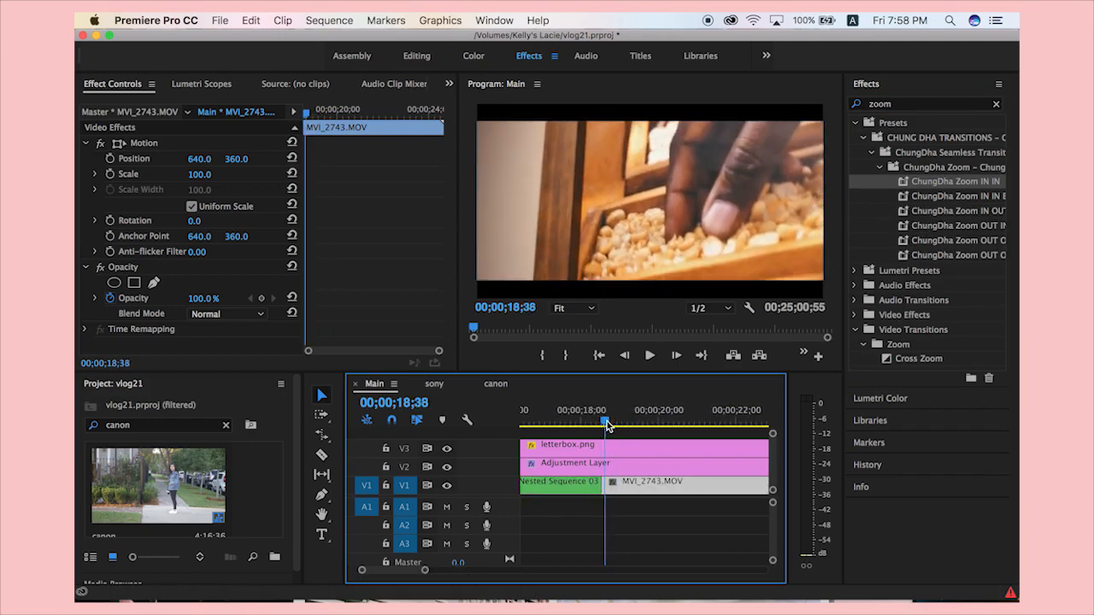
pyautogui.click(628, 488)
pyautogui.press('=')
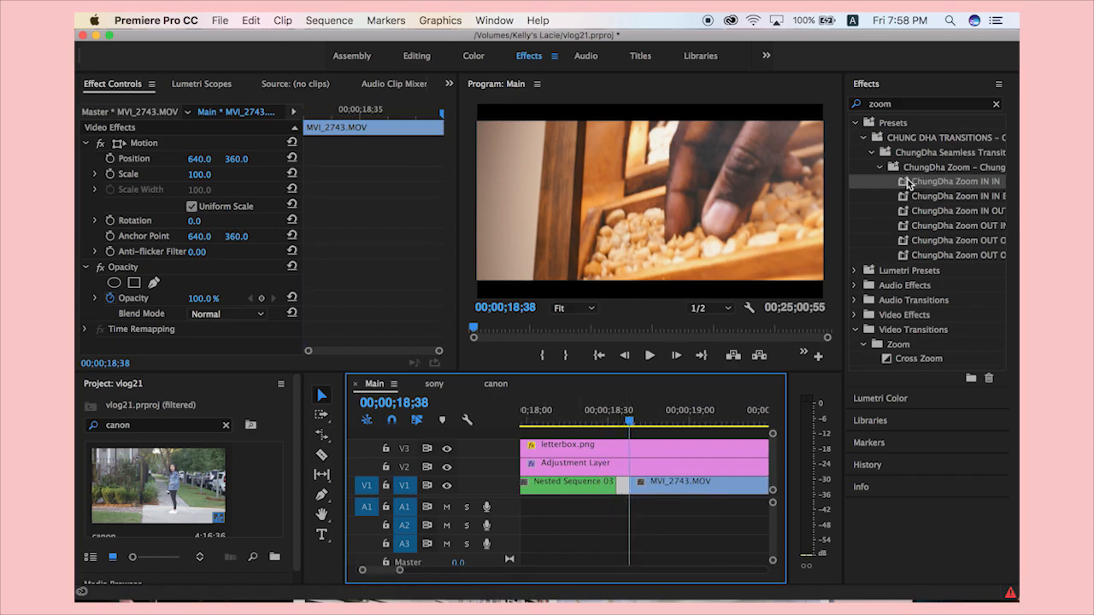
pyautogui.moveTo(909, 183); pyautogui.dragTo(624, 486)
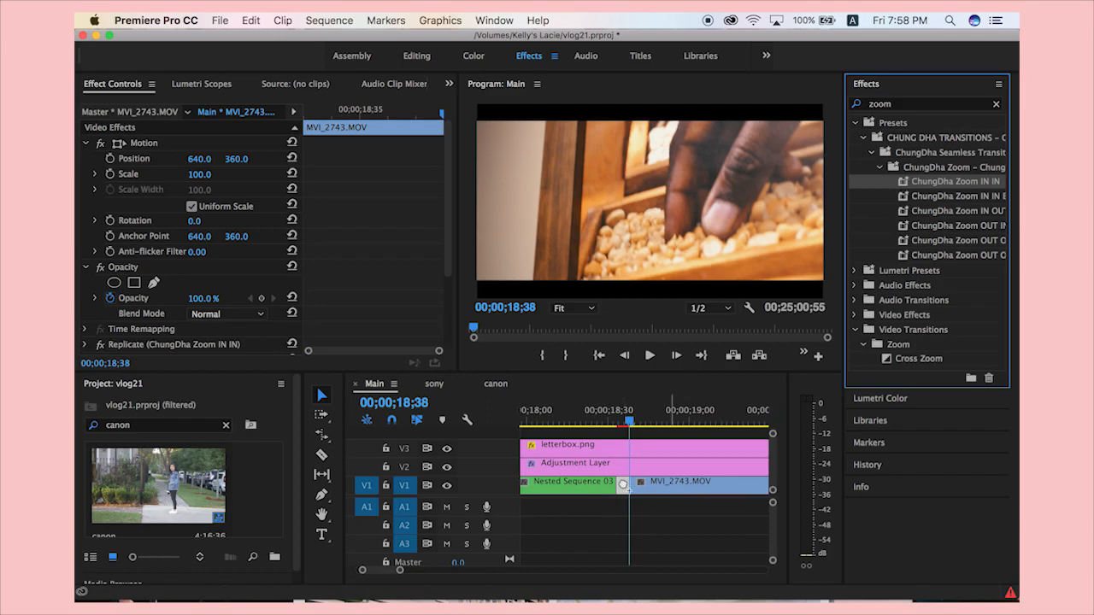
# Play Main repeatedly from the end of the coffee cup nest into MVI_2743.MOV to examine the zoom transition.
pyautogui.press('-')
pyautogui.press('-')
pyautogui.press('-')
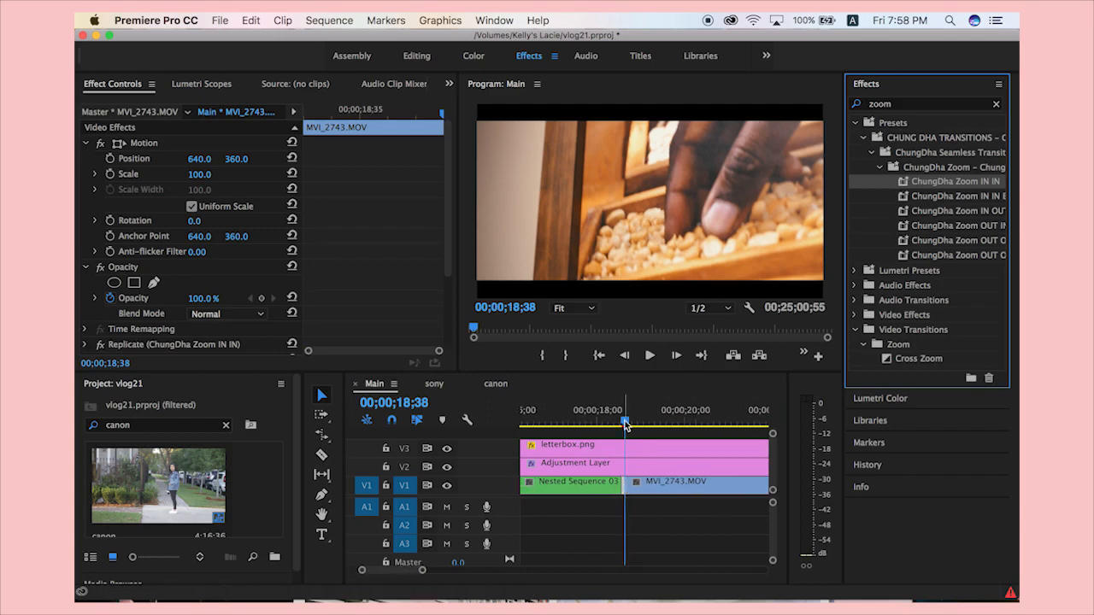
pyautogui.moveTo(626, 425); pyautogui.dragTo(619, 427)
pyautogui.click(648, 360)
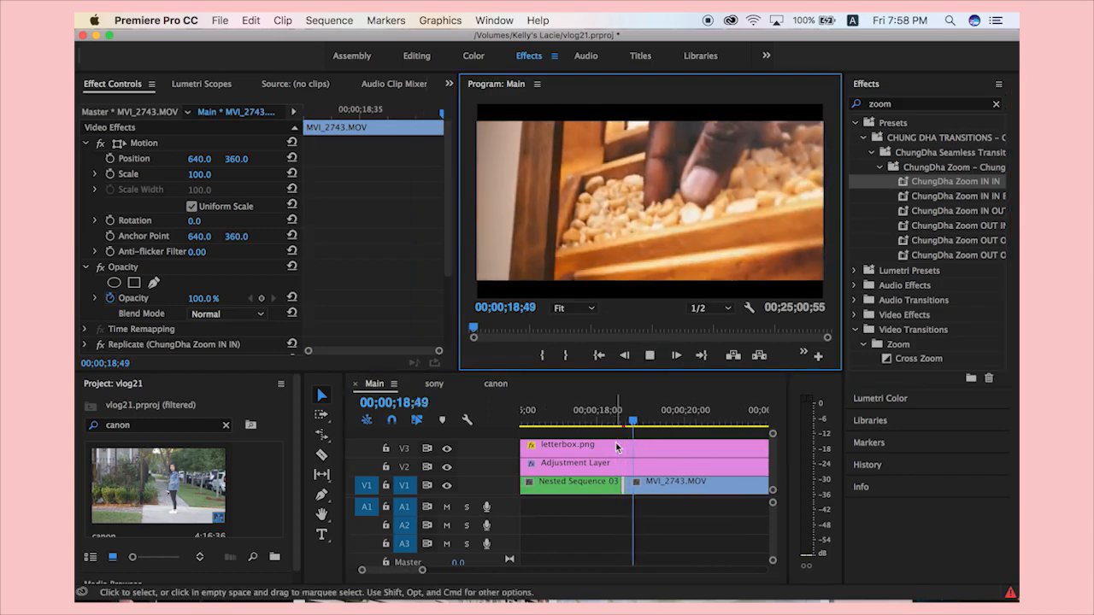
pyautogui.press('space')
pyautogui.moveTo(666, 424); pyautogui.dragTo(586, 429)
pyautogui.click(651, 358)
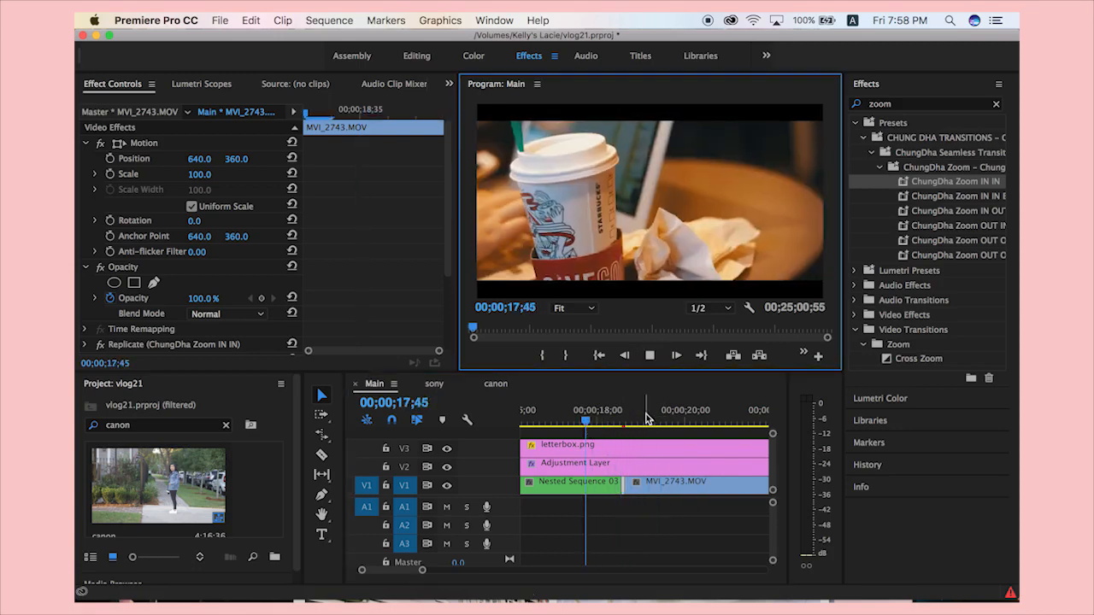
pyautogui.press('space')
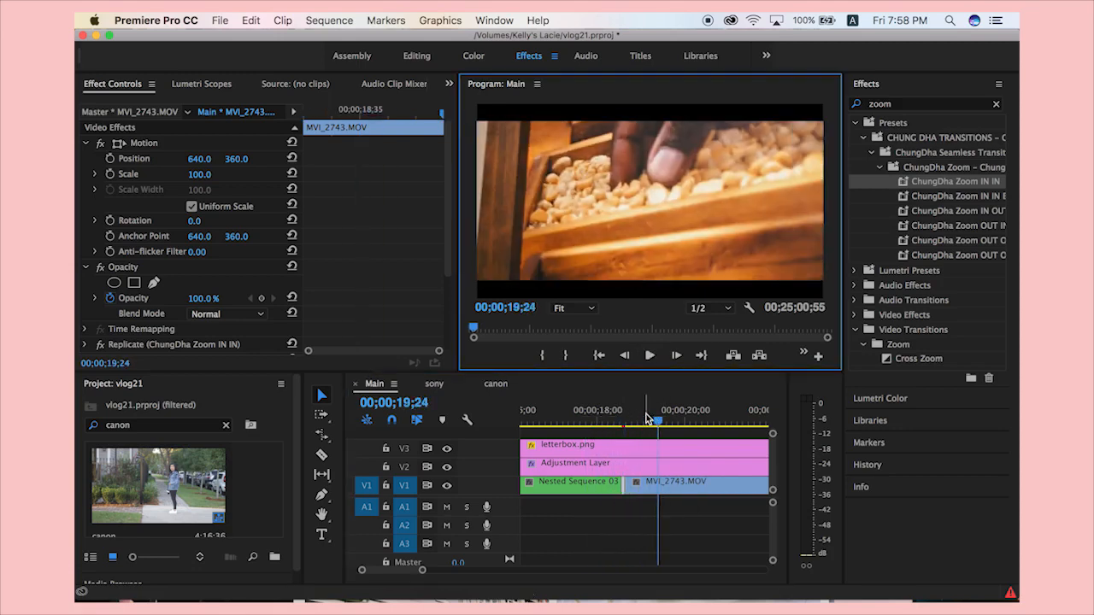
pyautogui.moveTo(647, 419); pyautogui.dragTo(565, 412)
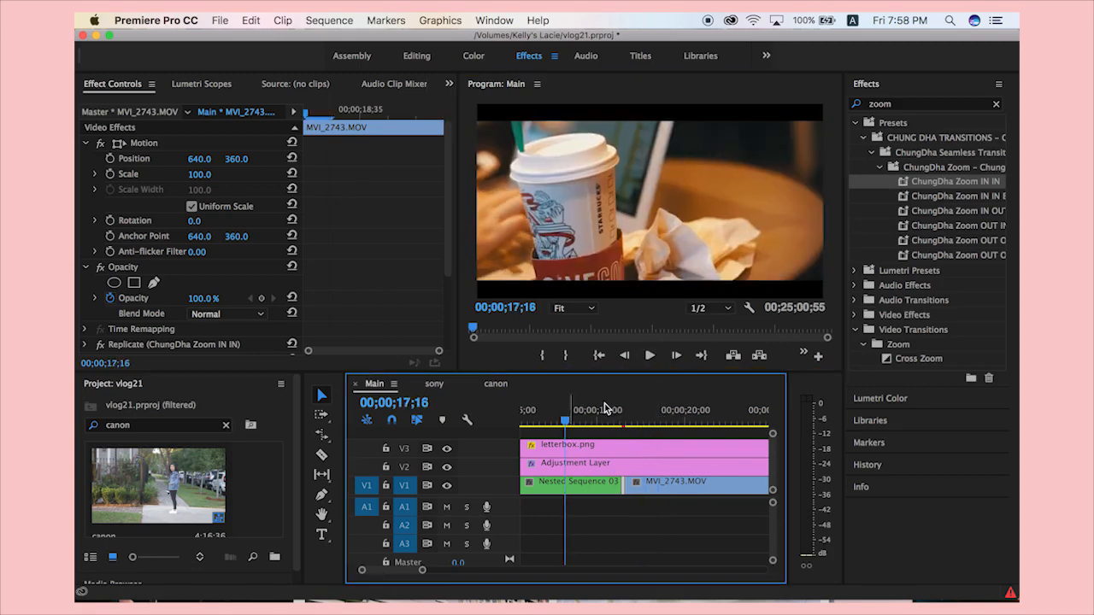
pyautogui.click(651, 359)
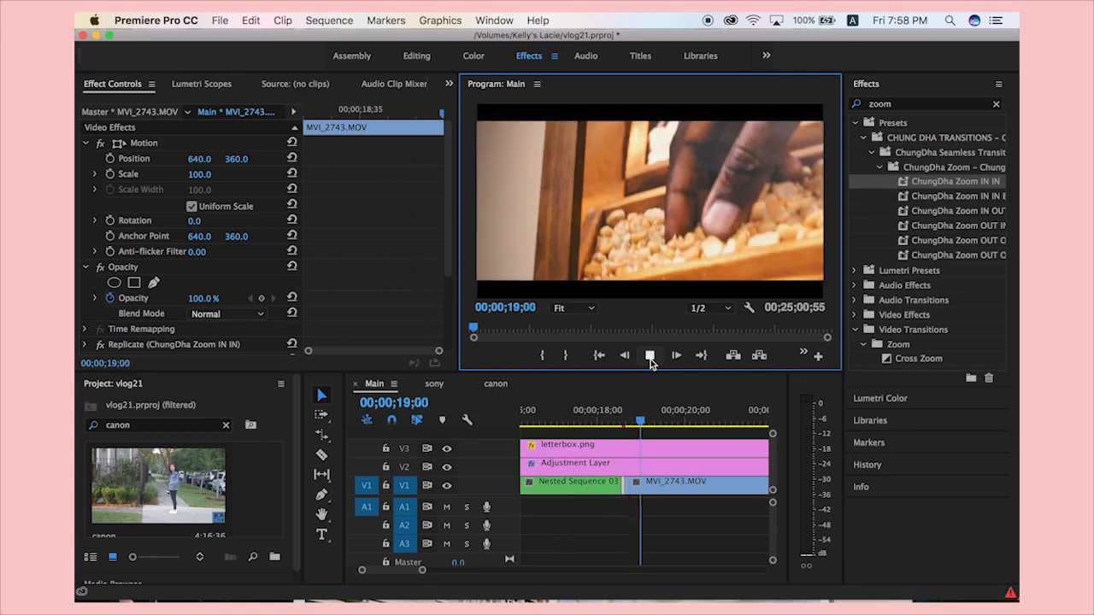
# Redo the split of MVI_2743.MOV at 00;00;18;50 and apply the ChungDha Zoom IN IN preset to its short opening piece.
pyautogui.press('space')
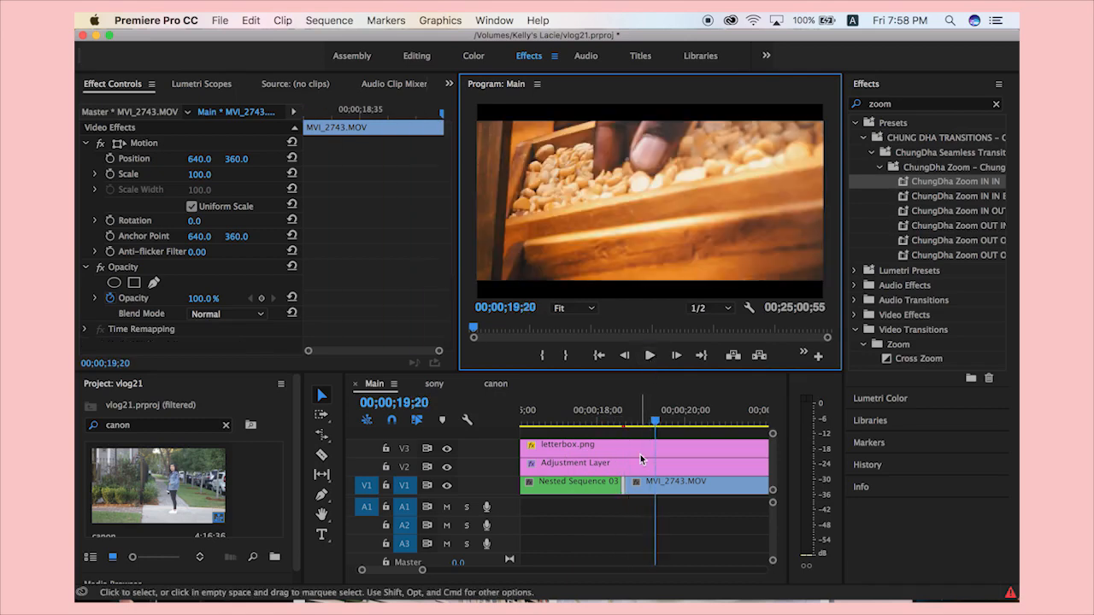
pyautogui.click(640, 424)
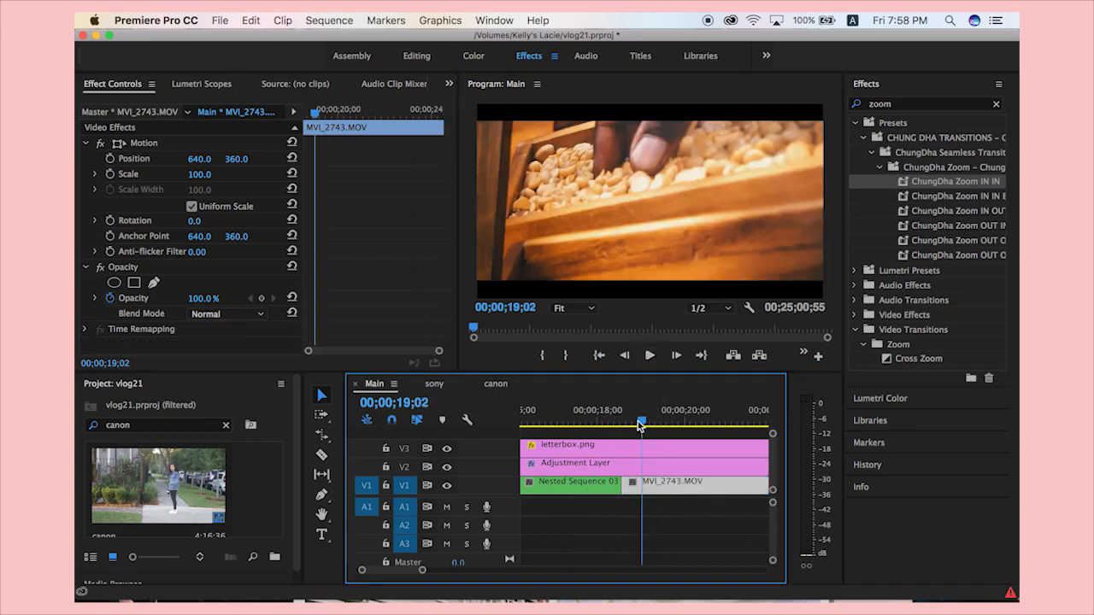
pyautogui.moveTo(641, 424); pyautogui.dragTo(633, 424)
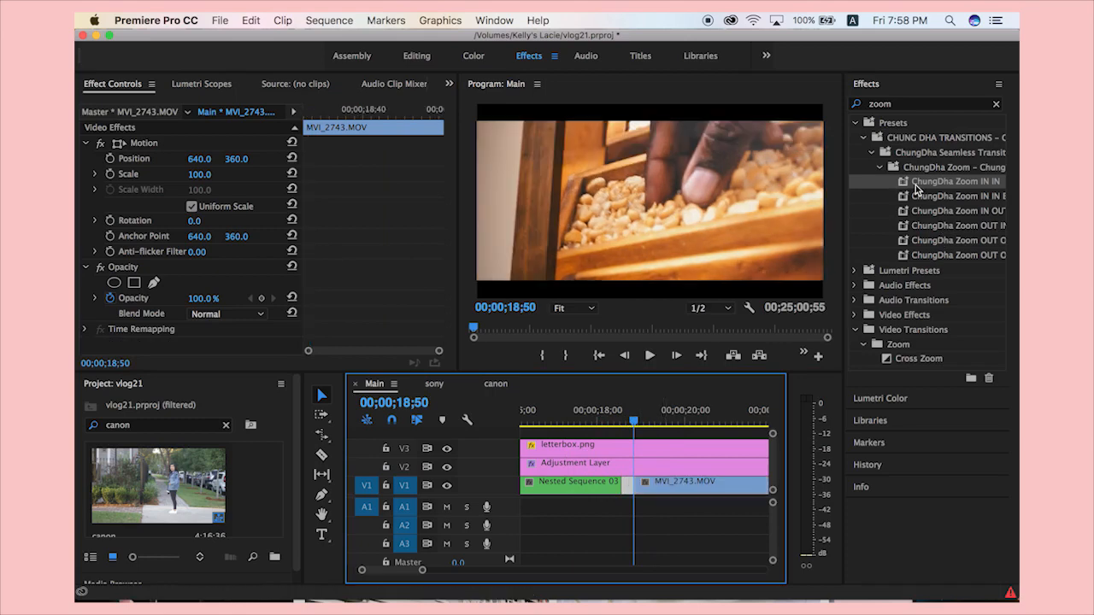
pyautogui.moveTo(916, 188); pyautogui.dragTo(631, 484)
pyautogui.moveTo(633, 427); pyautogui.dragTo(592, 434)
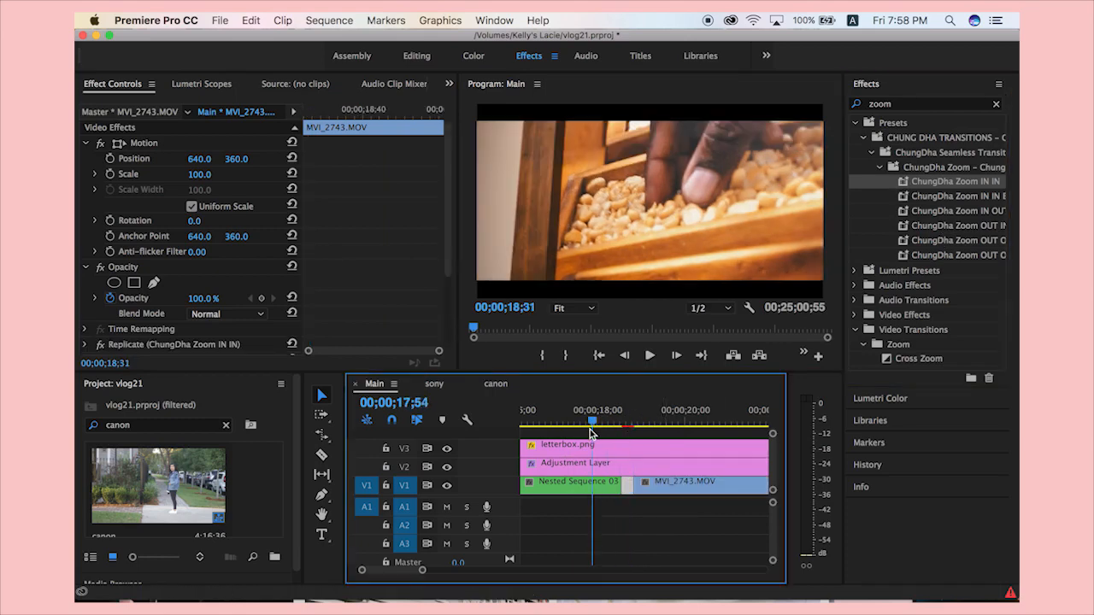
pyautogui.press('space')
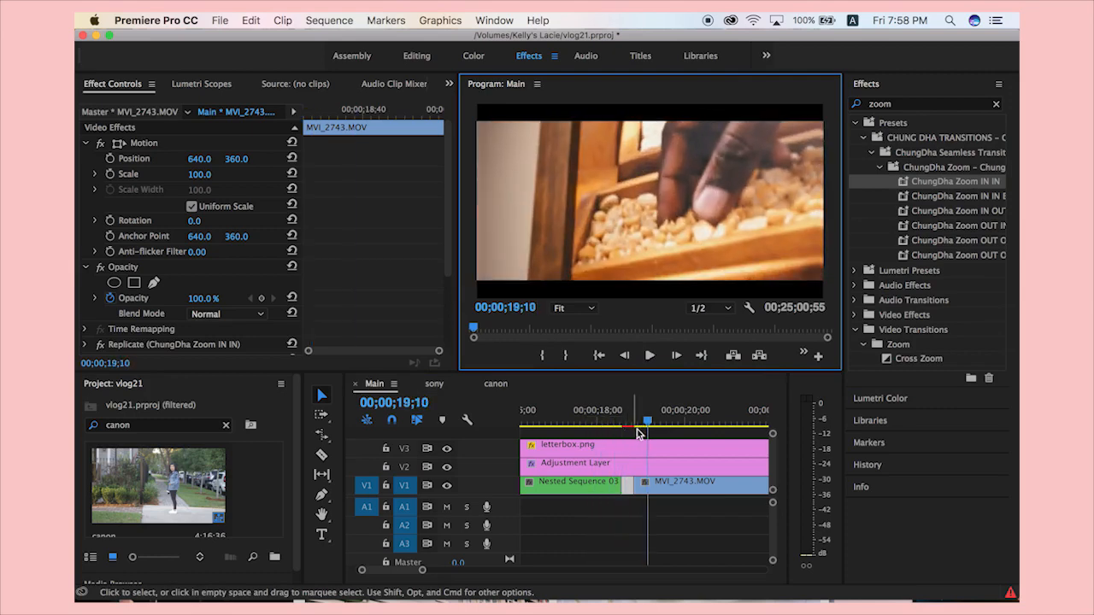
pyautogui.moveTo(638, 422); pyautogui.dragTo(623, 422)
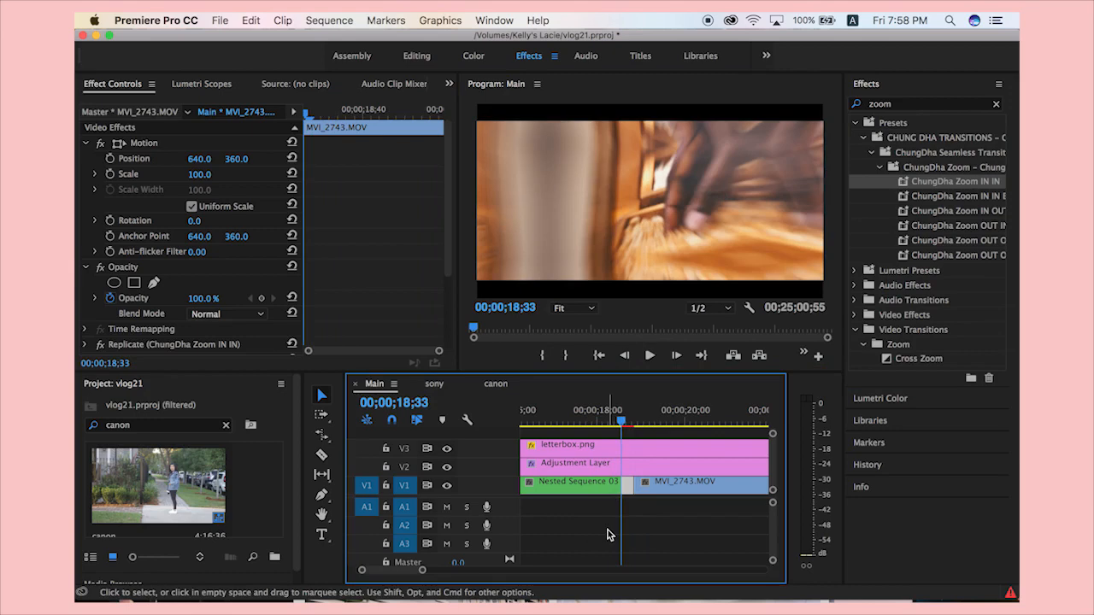
# Search the Music library for "whoosh" and import Whoosh Transitions Various Sound FX into the project.
pyautogui.press('super+i')
pyautogui.scroll(-5, 357, 319)
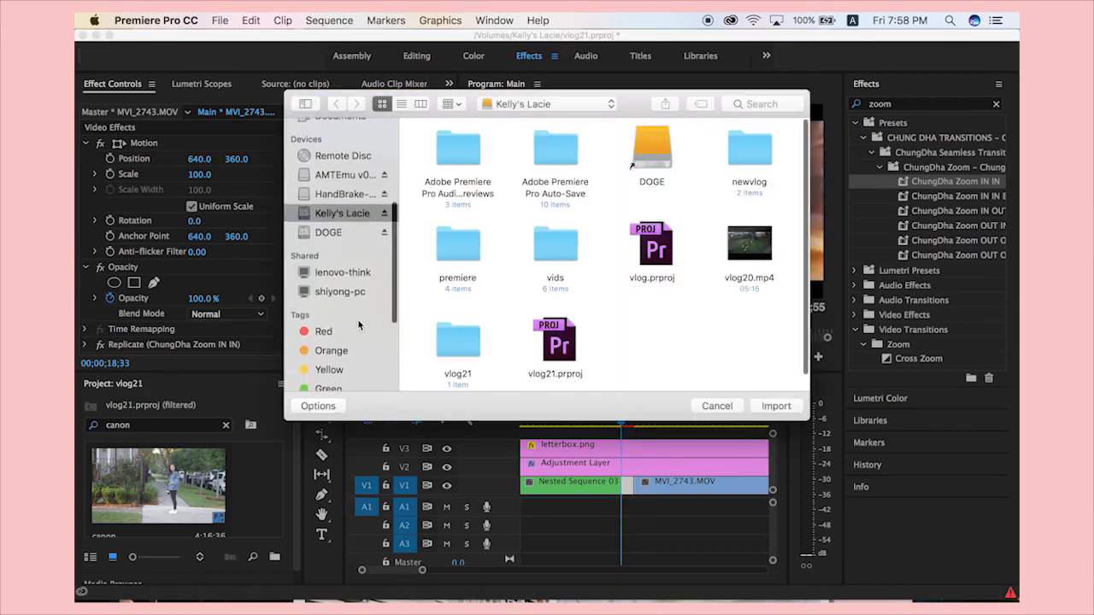
pyautogui.scroll(-3, 357, 319)
pyautogui.click(333, 344)
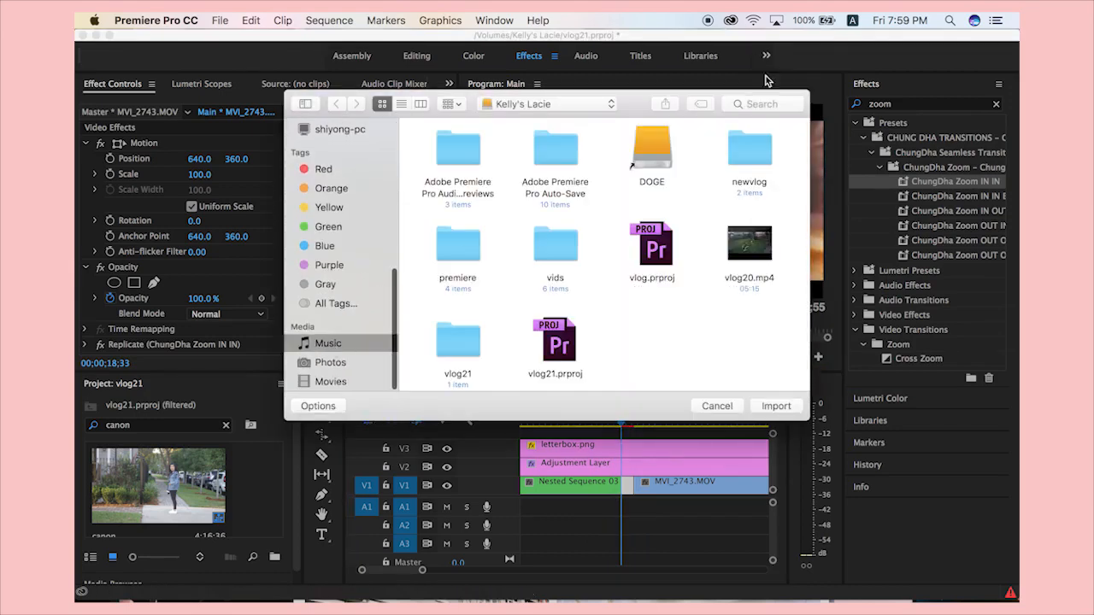
pyautogui.click(756, 104)
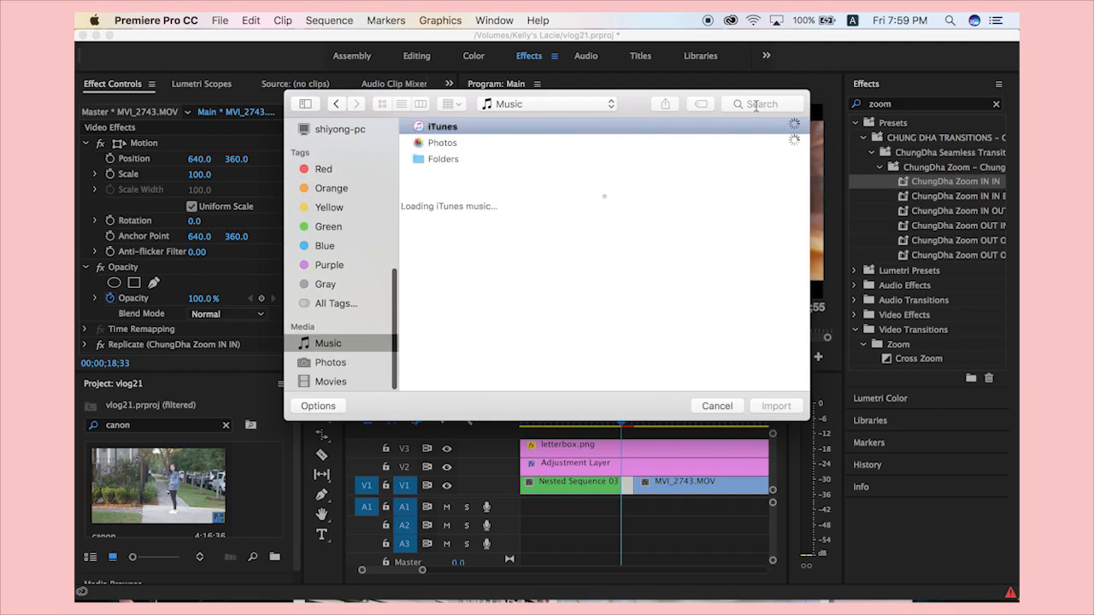
pyautogui.write('whoosh')
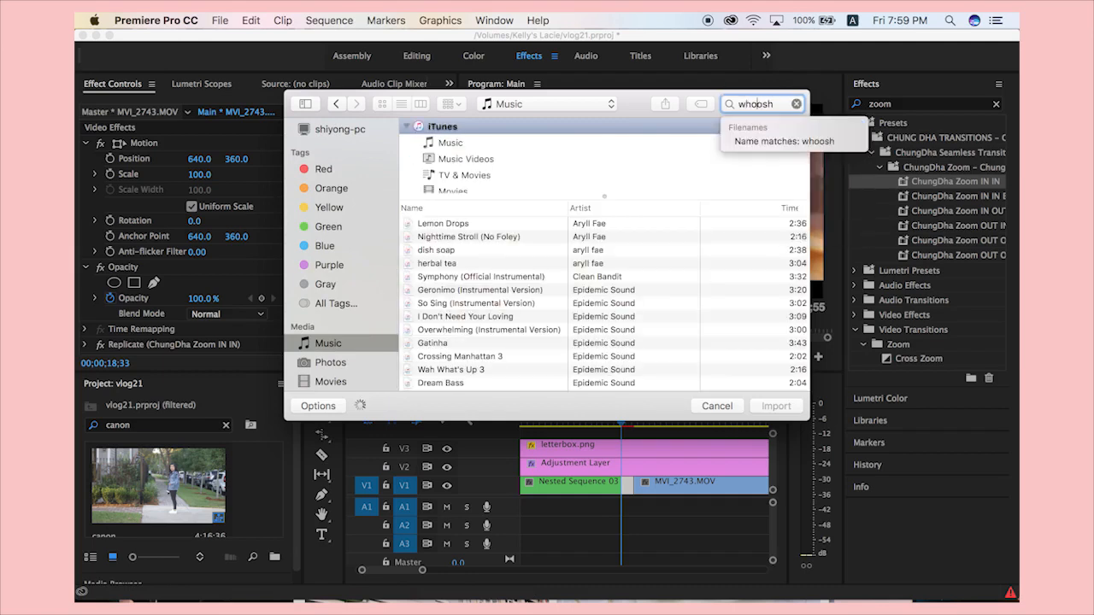
pyautogui.click(537, 224)
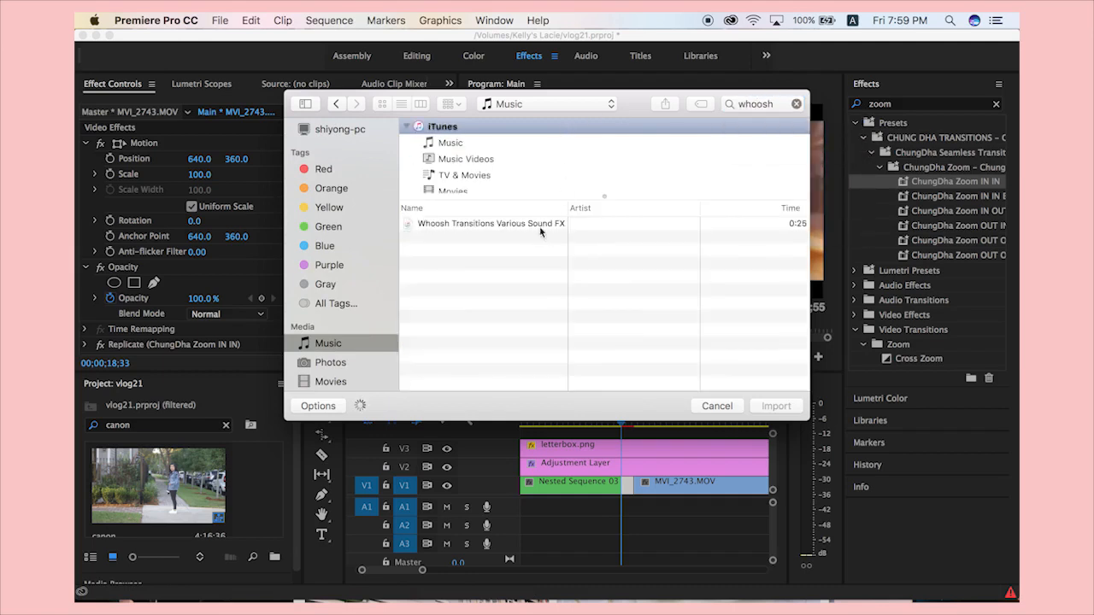
pyautogui.click(537, 224)
pyautogui.click(779, 409)
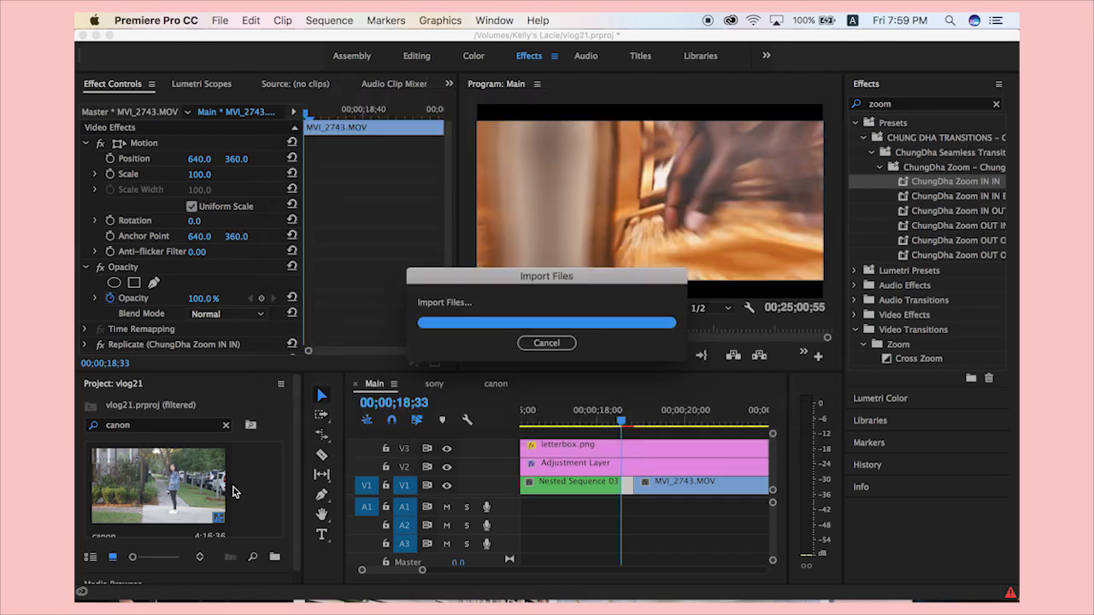
# Filter the project items by "whoosh" and open Whoosh Transitions Various Sound FX.mp3 in the Source monitor.
pyautogui.click(224, 431)
pyautogui.scroll(-3, 227, 483)
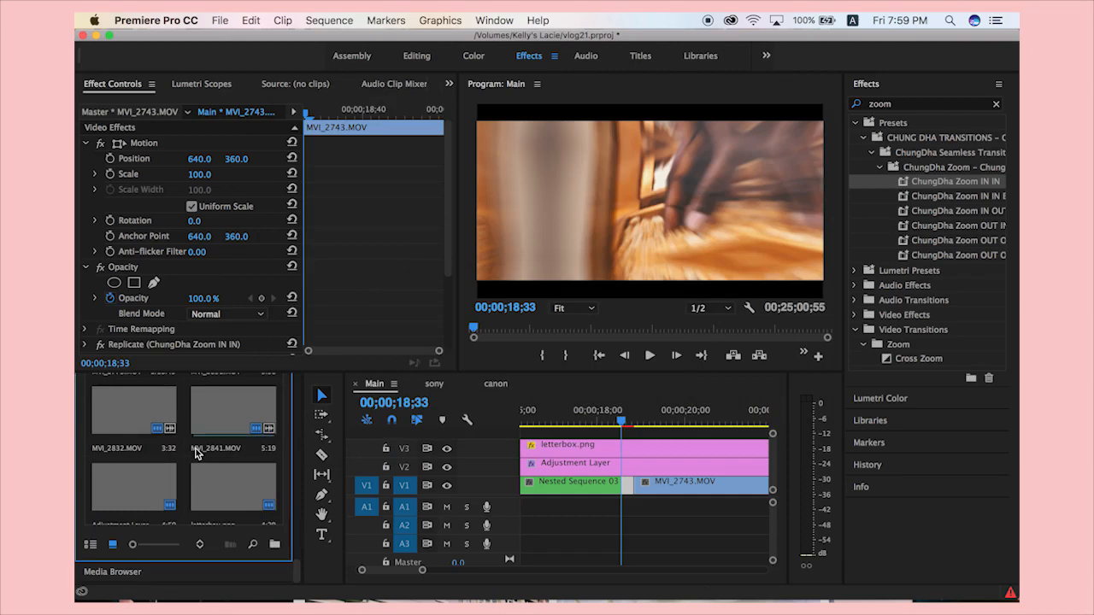
pyautogui.scroll(5, 196, 453)
pyautogui.click(170, 425)
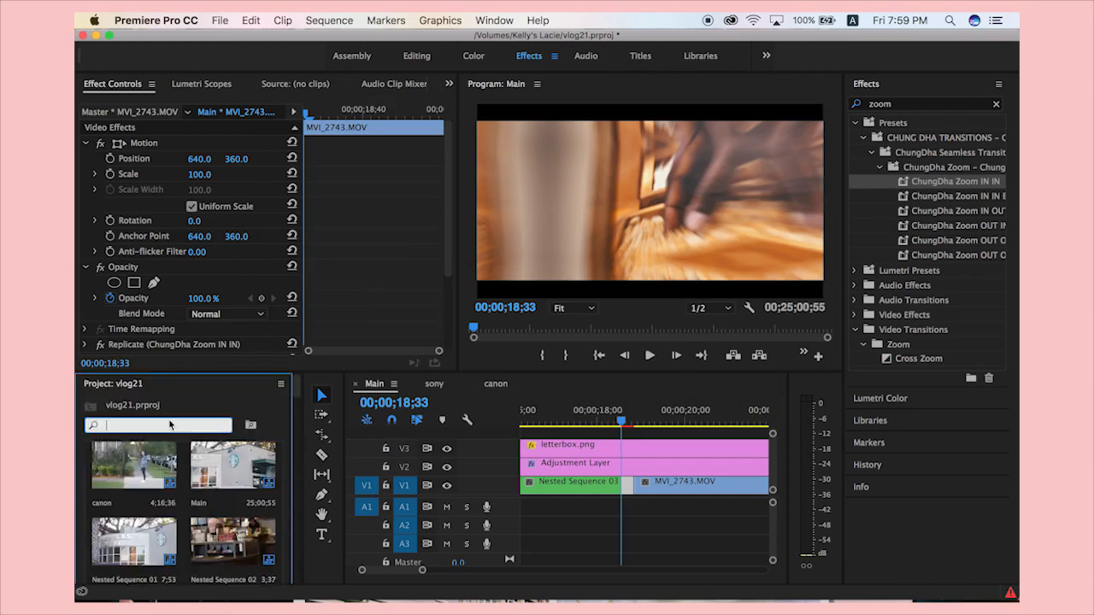
pyautogui.write('whoos')
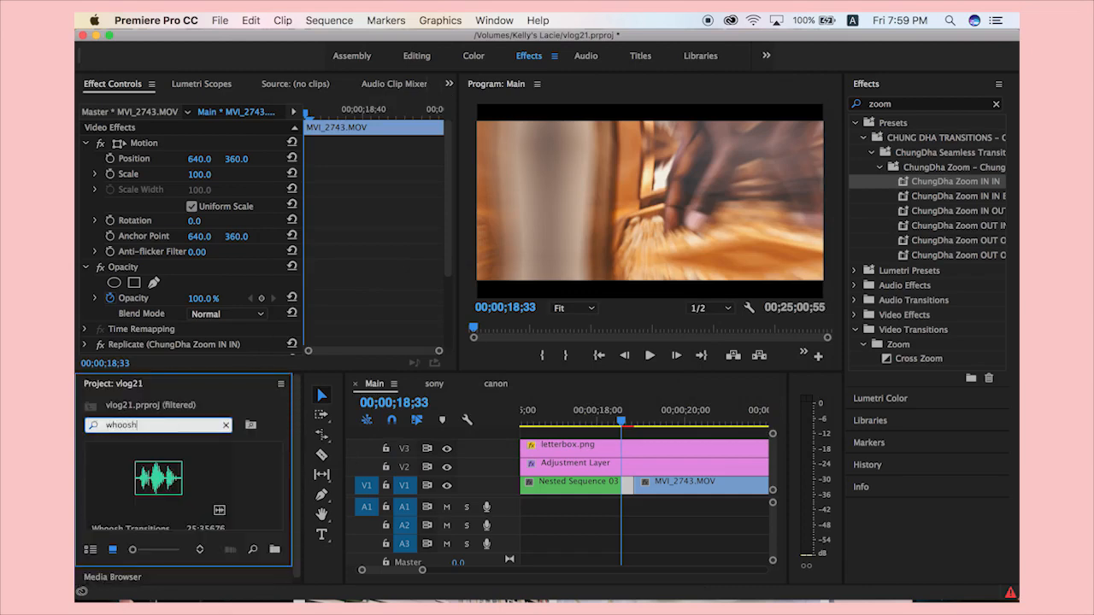
pyautogui.write('h')
pyautogui.click(147, 484)
pyautogui.doubleClick(147, 485)
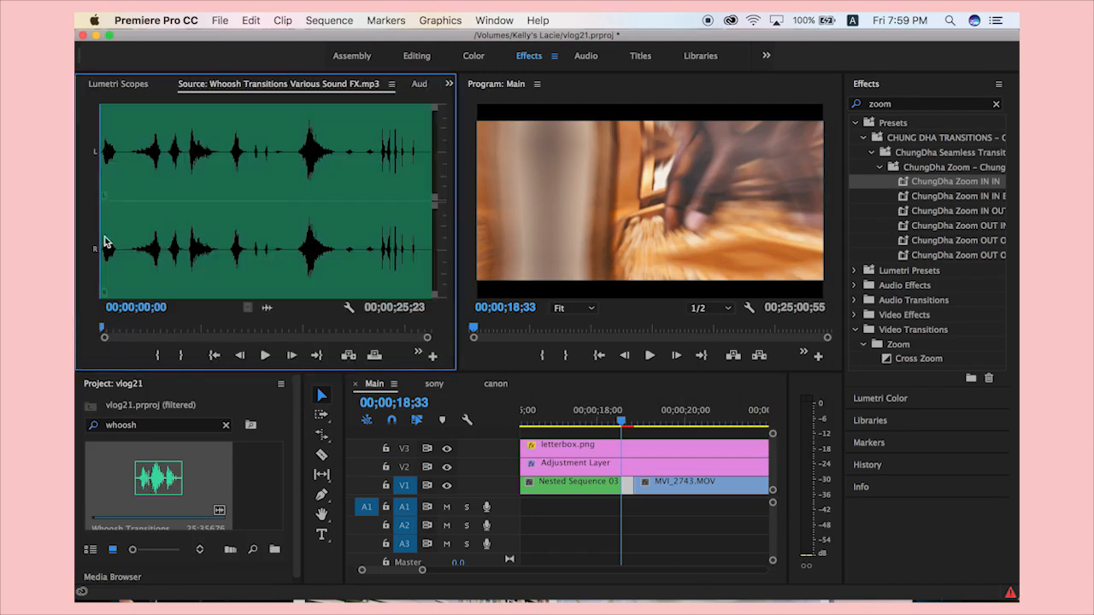
# Raise the system volume and listen to the whooshes around 00;00;10;06 and 00;00;12;03 in the sound effect file.
pyautogui.click(418, 154)
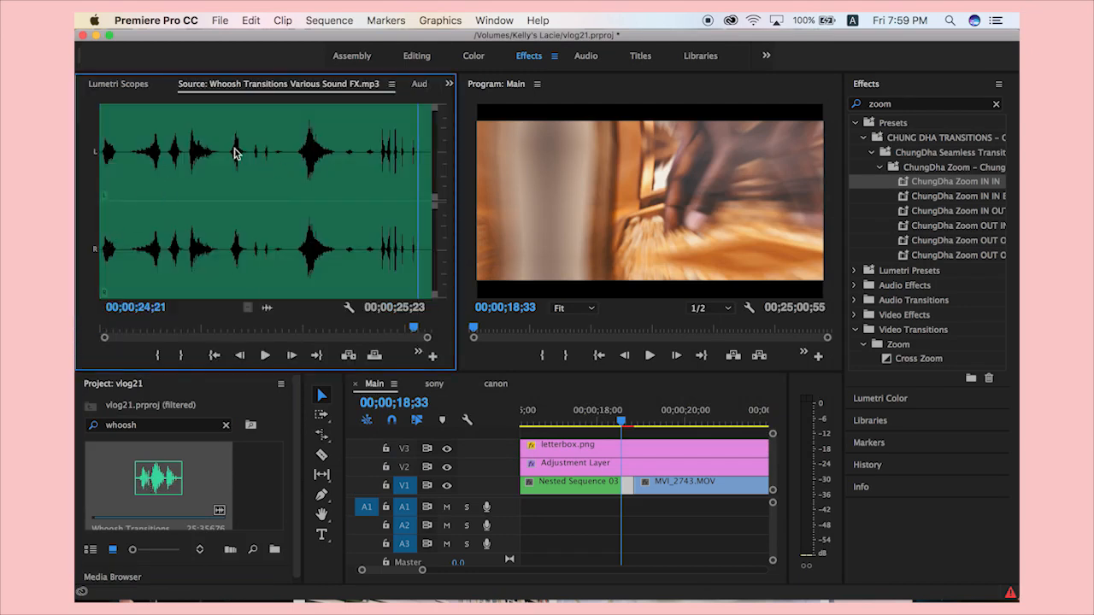
pyautogui.click(232, 153)
pyautogui.press('XF86AudioRaiseVolume')
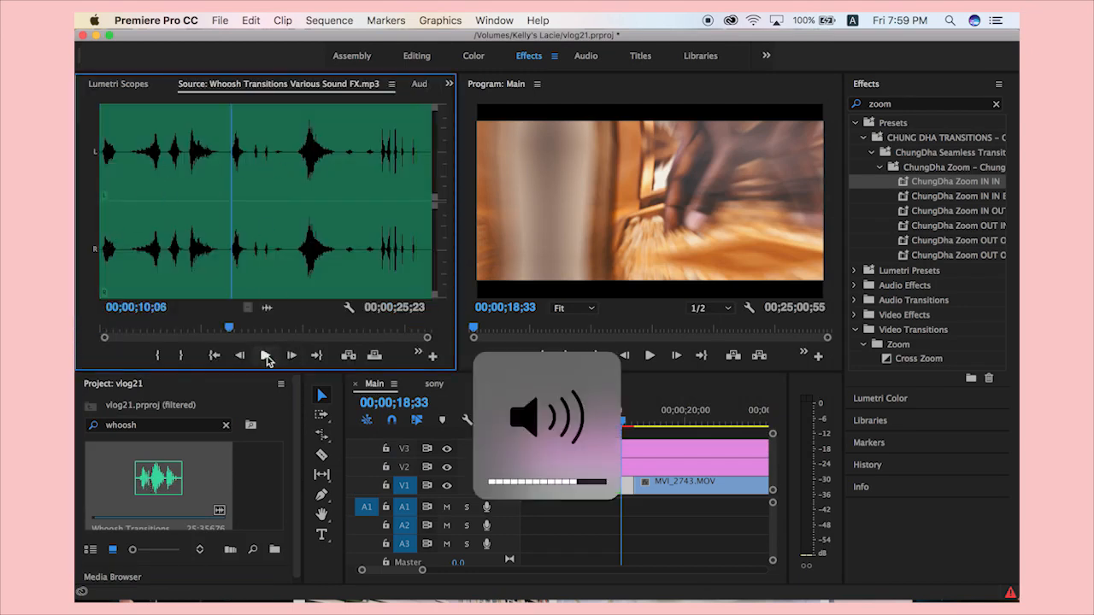
pyautogui.press('XF86AudioRaiseVolume')
pyautogui.click(266, 356)
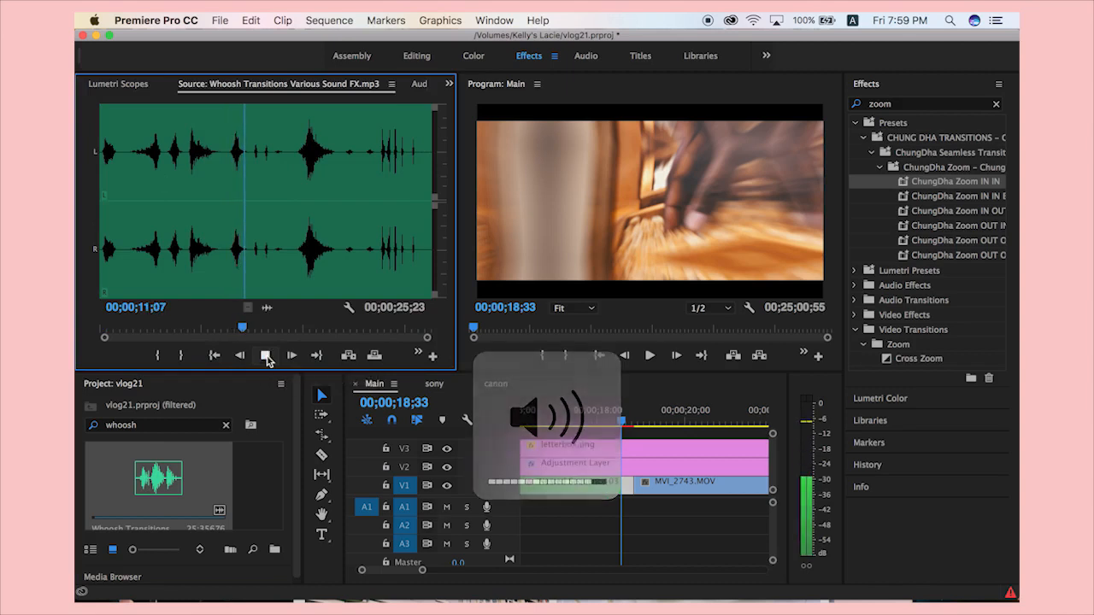
pyautogui.click(266, 357)
pyautogui.click(256, 248)
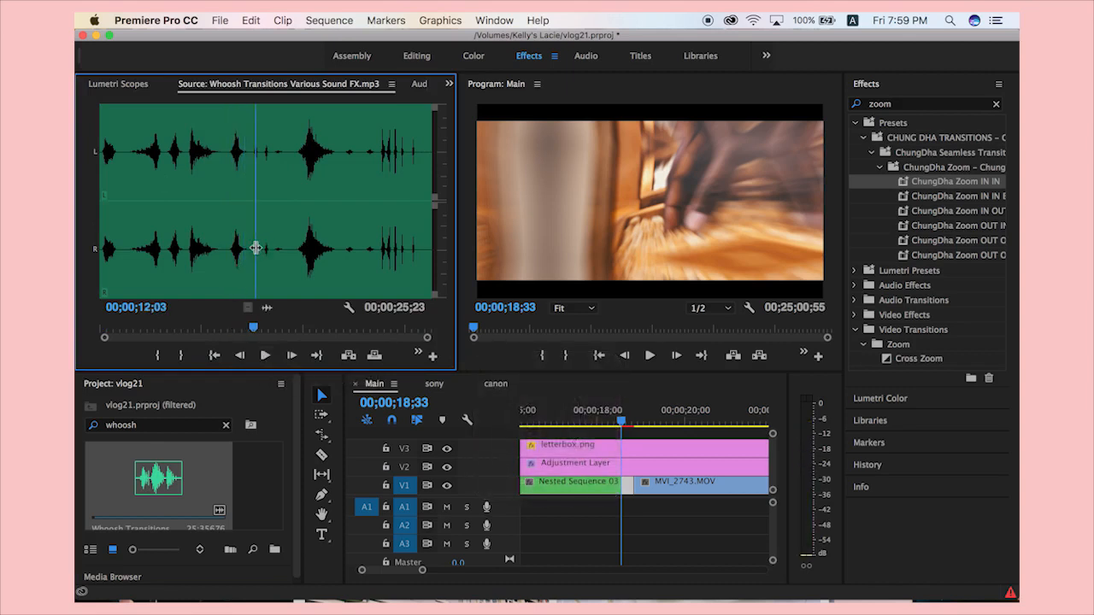
pyautogui.click(264, 356)
pyautogui.click(264, 356)
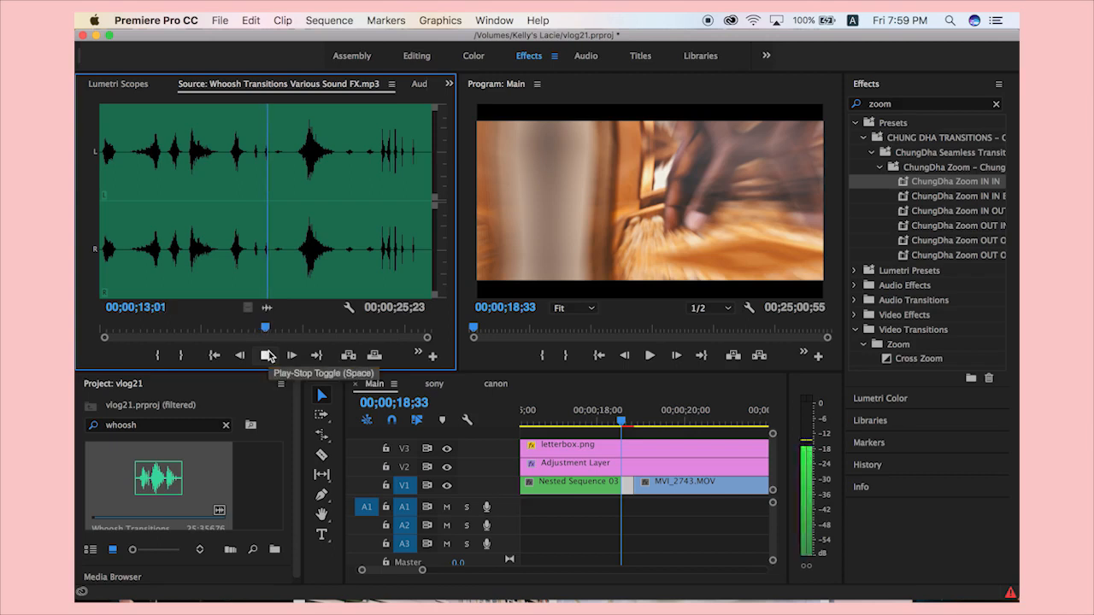
# Mark one short whoosh in the source audio with an in point at 00;00;12;23 and an out point at 00;00;13;06.
pyautogui.click(271, 248)
pyautogui.moveTo(266, 248); pyautogui.dragTo(264, 248)
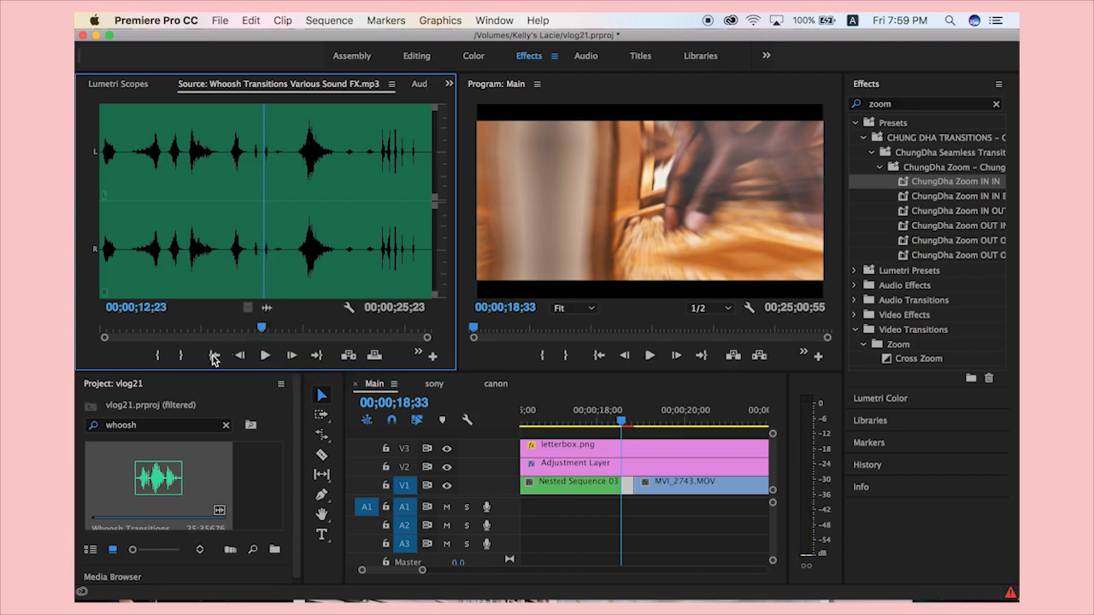
pyautogui.click(158, 357)
pyautogui.click(274, 357)
pyautogui.click(274, 358)
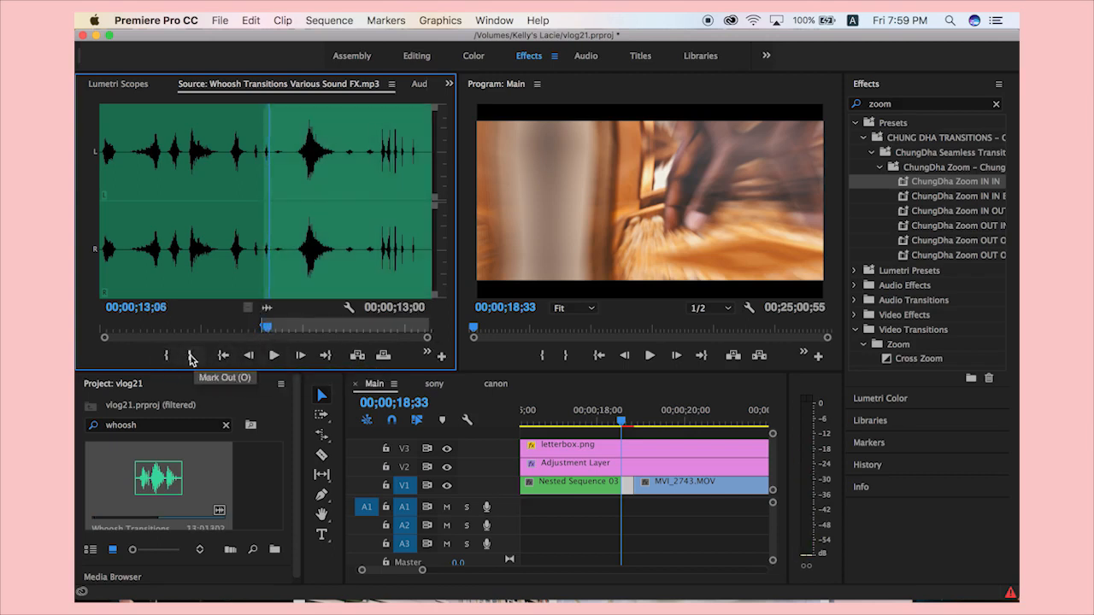
pyautogui.click(190, 356)
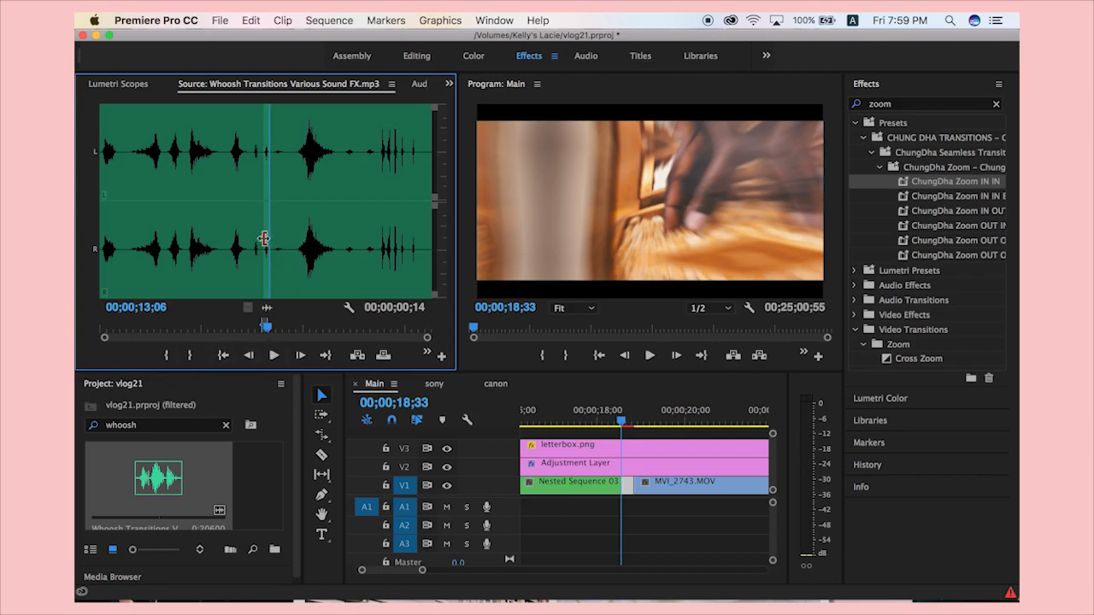
# Place the marked whoosh on audio track A1 at 00;00;18;33 beneath the zoom transition, checking its waveform in the enlarged track.
pyautogui.moveTo(266, 309); pyautogui.dragTo(633, 513)
pyautogui.doubleClick(499, 514)
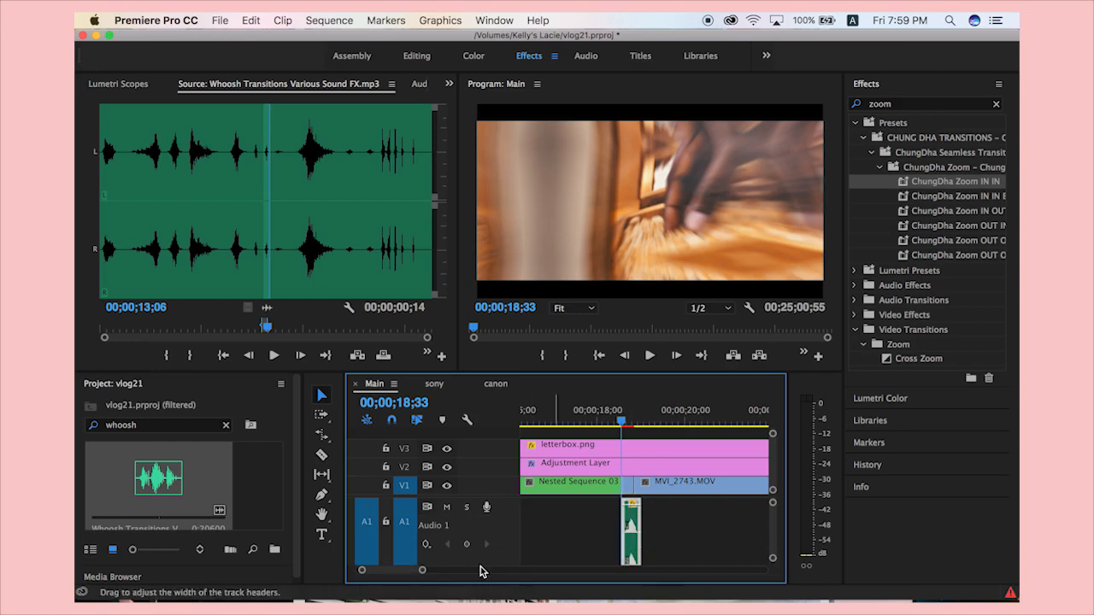
pyautogui.doubleClick(506, 521)
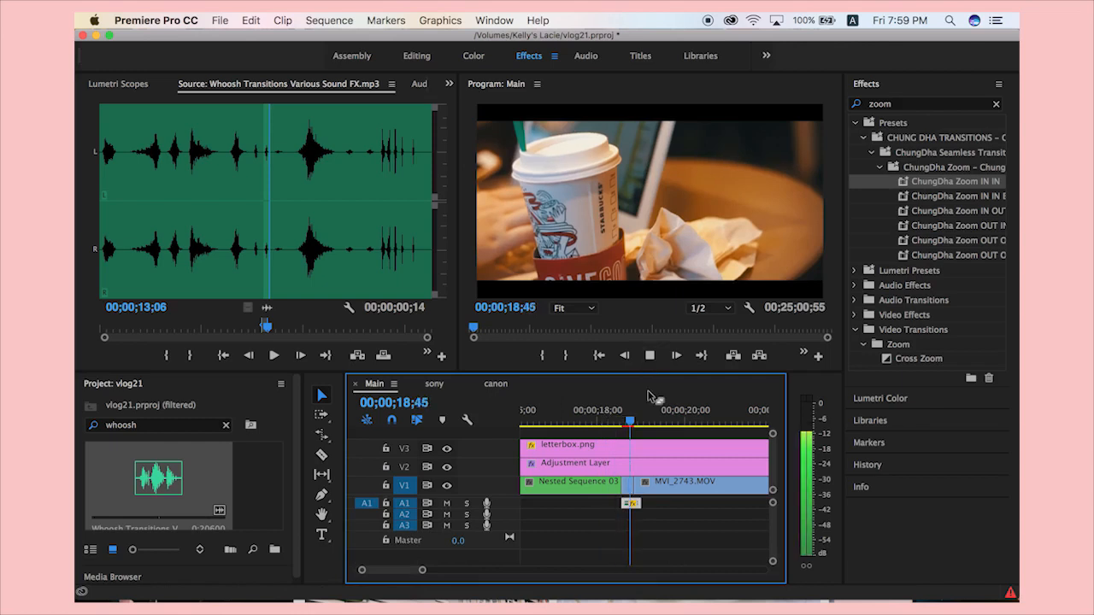
# Play Main across the cut into MVI_2743.MOV repeatedly to examine the zoom transition together with the whoosh sound.
pyautogui.moveTo(656, 423); pyautogui.dragTo(631, 422)
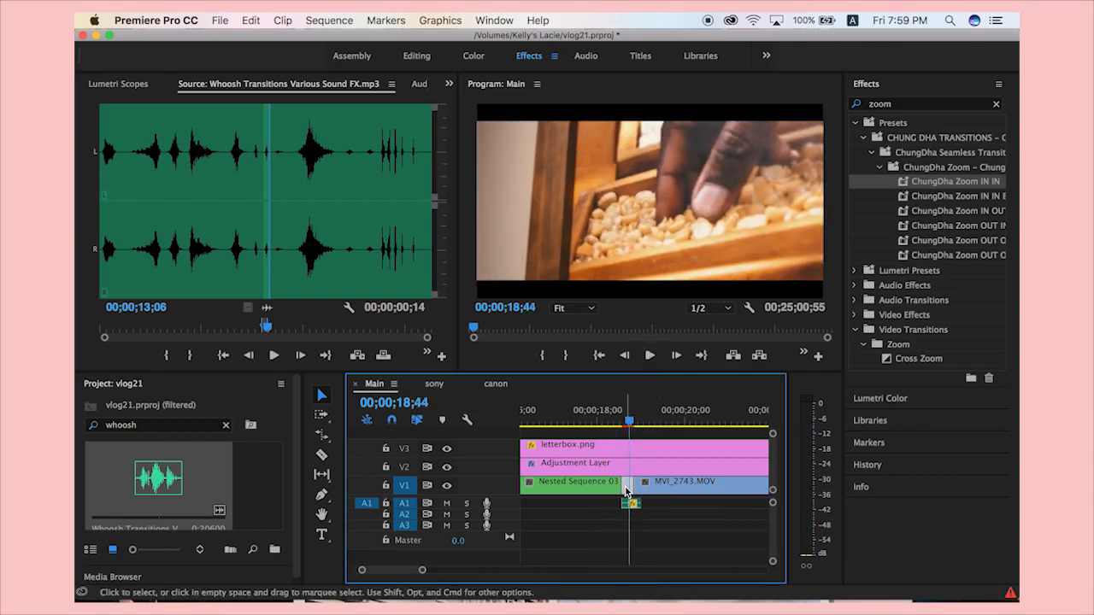
pyautogui.rightClick(626, 488)
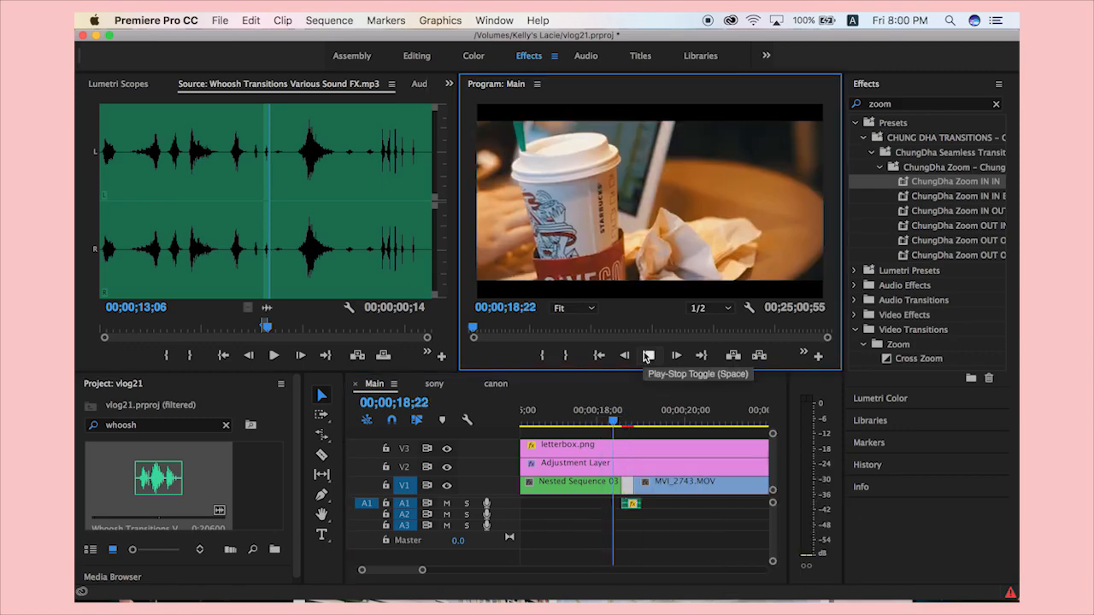
pyautogui.press('space')
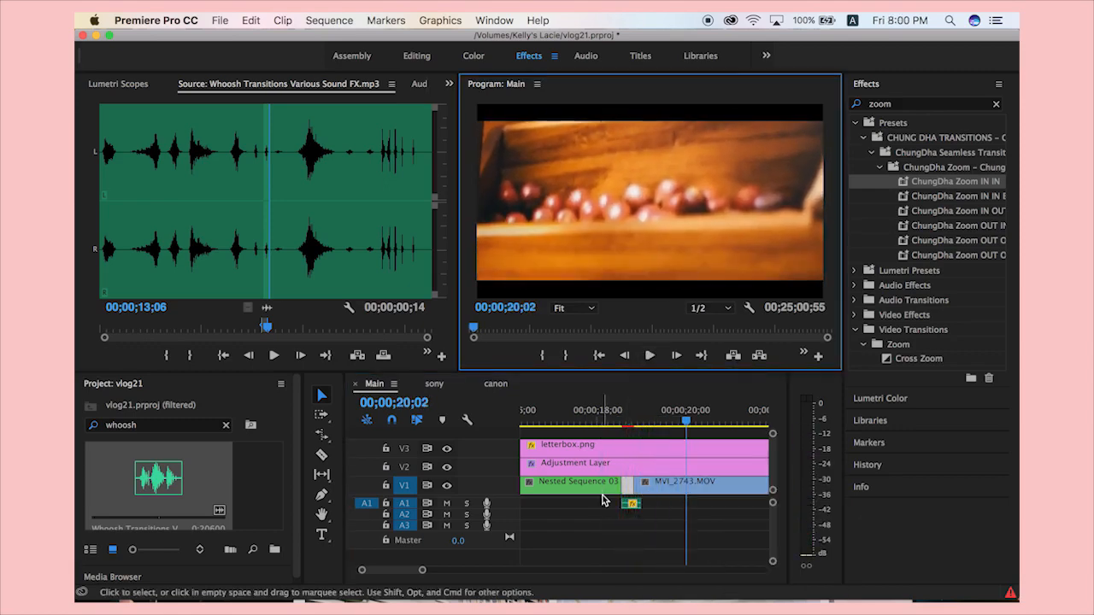
pyautogui.press('-')
pyautogui.press('-')
pyautogui.press('-')
pyautogui.press('-')
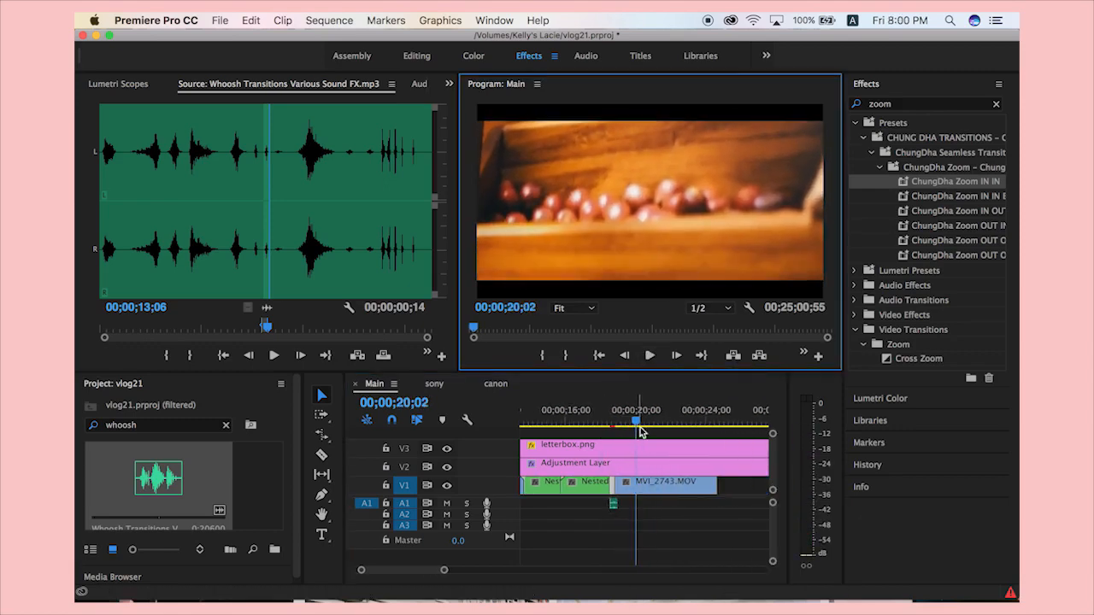
pyautogui.moveTo(639, 425); pyautogui.dragTo(613, 431)
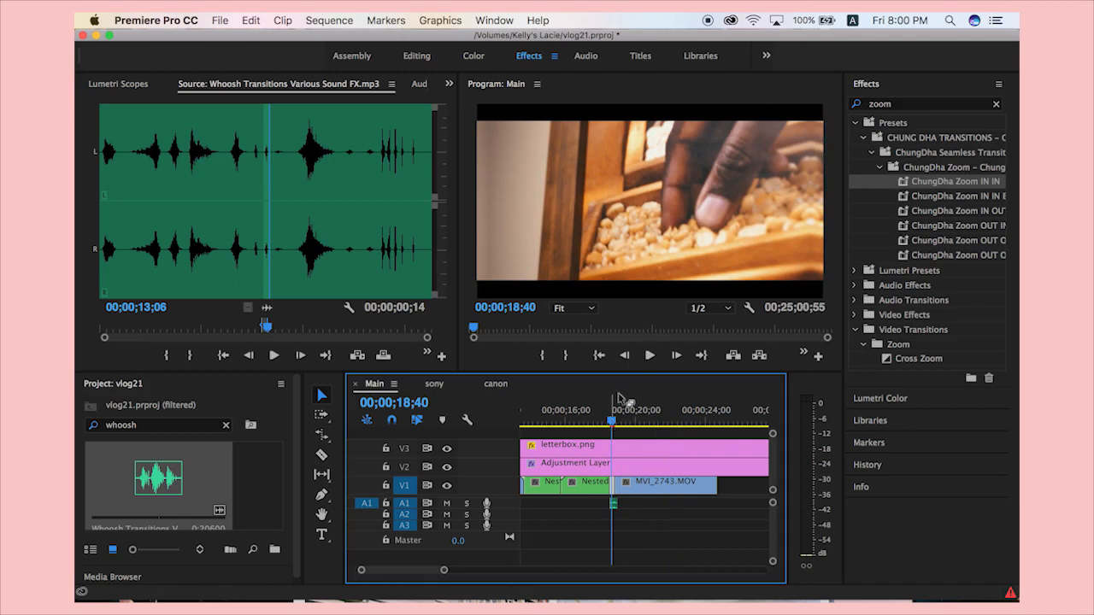
pyautogui.click(649, 355)
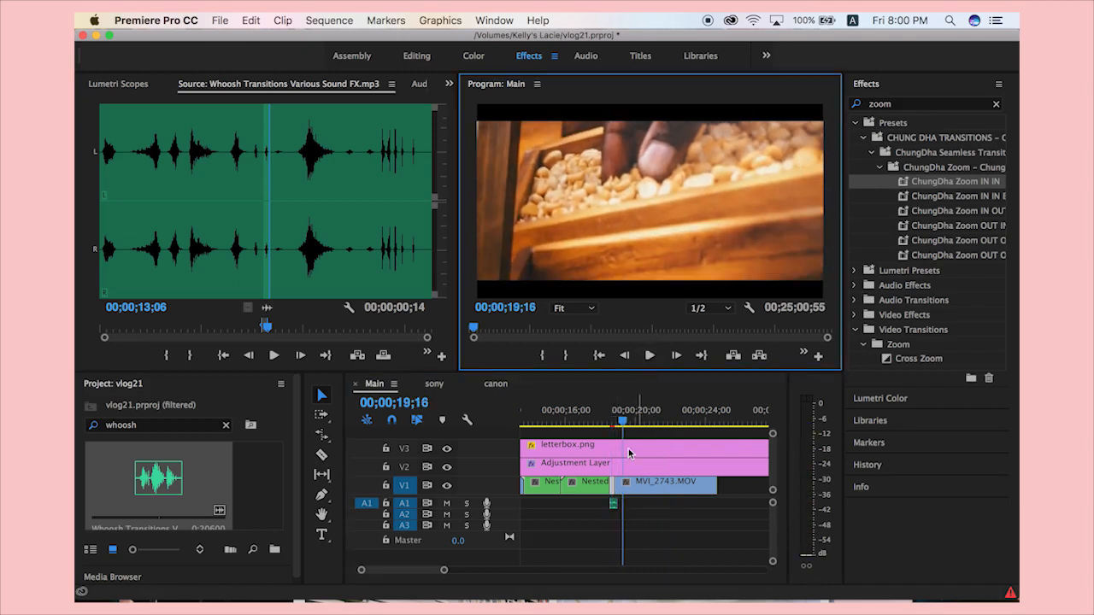
# Split MVI_2743.MOV on track V1 of Main at 00;00;19;16 and at 00;00;21;26.
pyautogui.click(642, 494)
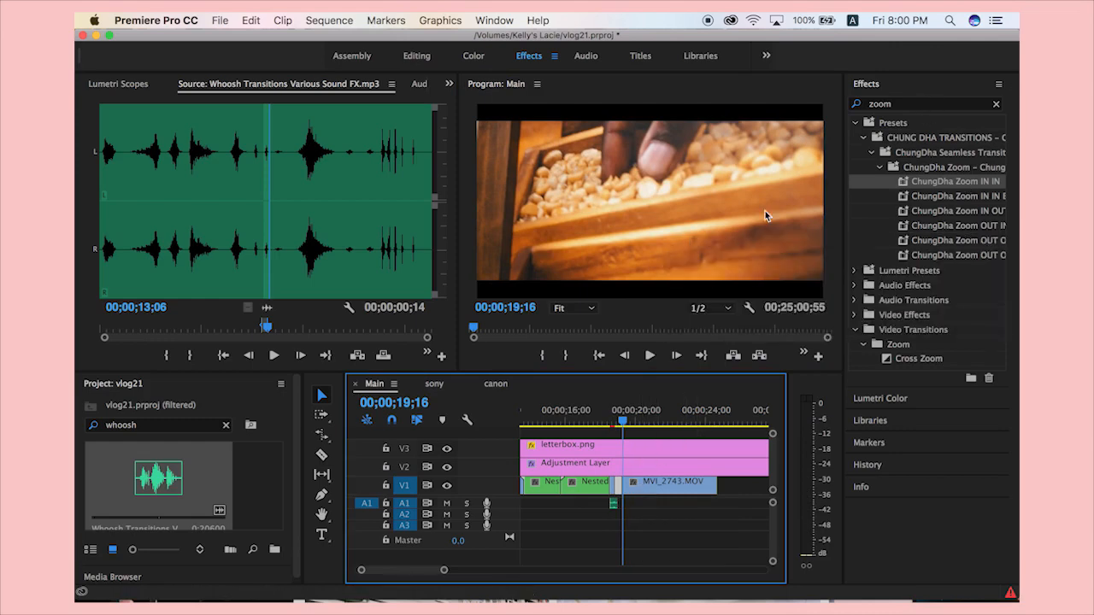
pyautogui.moveTo(628, 422); pyautogui.dragTo(661, 428)
pyautogui.click(666, 492)
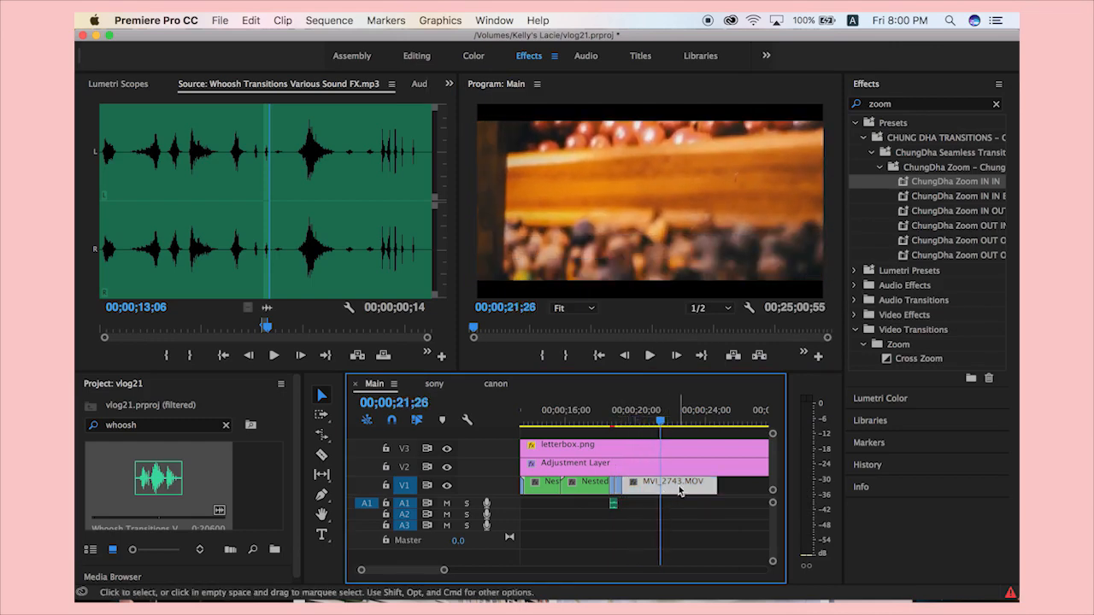
pyautogui.press('super+k')
# Speed up the middle MVI_2743.MOV section with Rate Stretch so it ends at about 00;00;19;24, and close the gap behind it.
pyautogui.press('r')
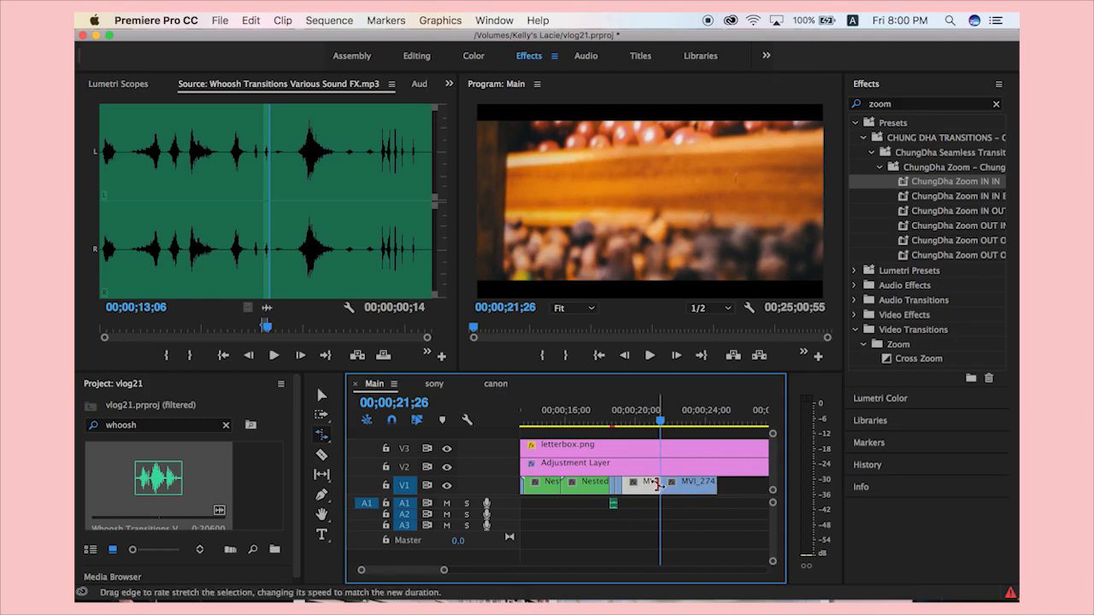
pyautogui.moveTo(659, 485); pyautogui.dragTo(615, 485)
pyautogui.scroll(5, 629, 485)
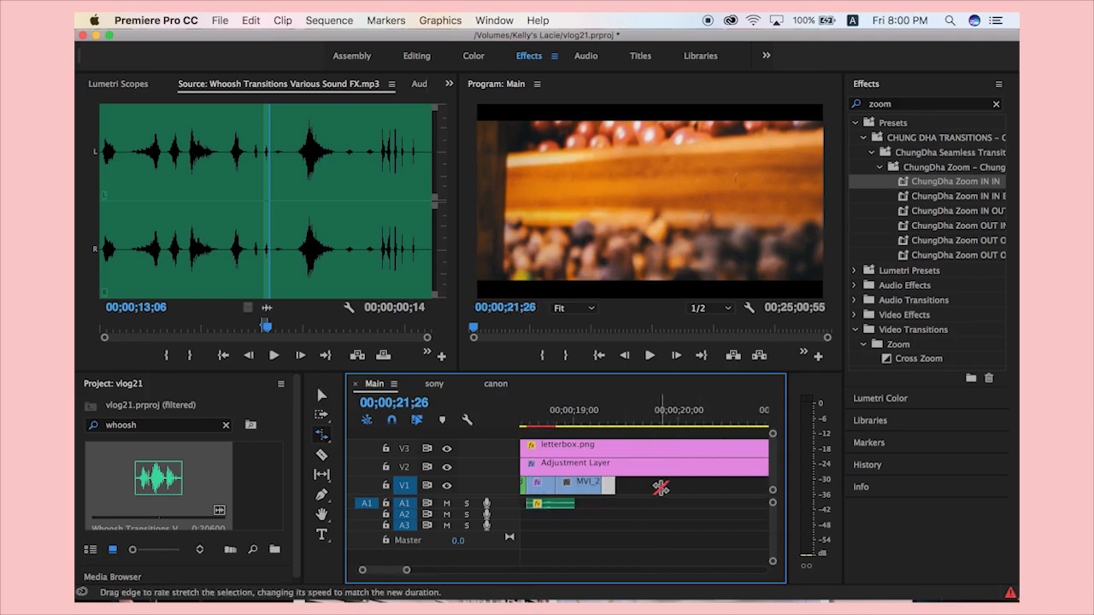
pyautogui.press('v')
pyautogui.click(661, 487)
pyautogui.press('Delete')
pyautogui.scroll(-4, 663, 497)
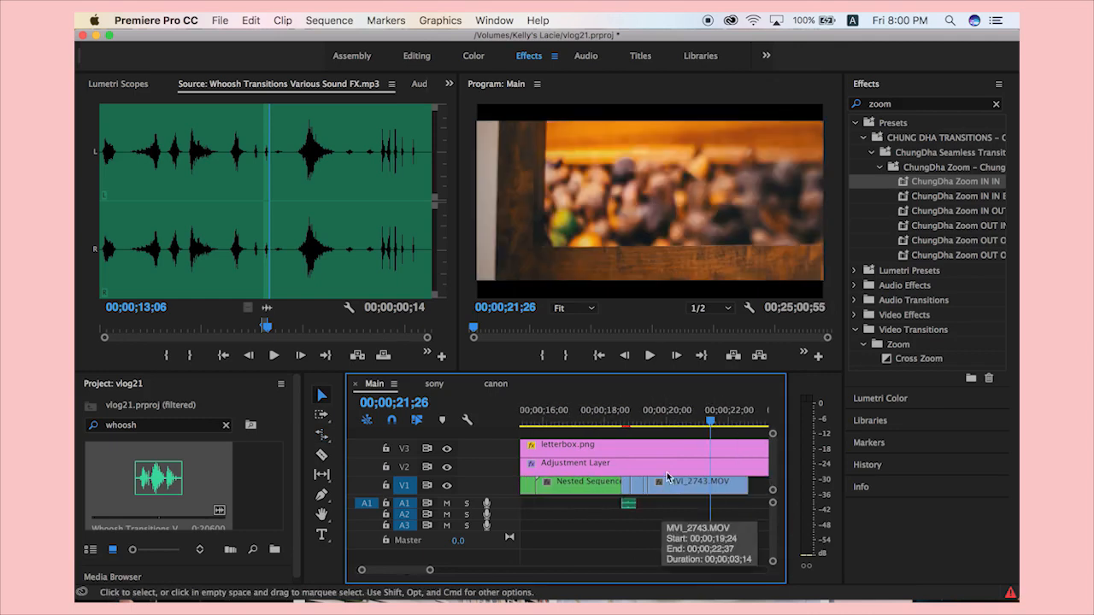
# Play Main from 00;00;18;35 and around 00;00;19;25 to examine the sped-up section and the shot following it.
pyautogui.moveTo(711, 423); pyautogui.dragTo(622, 425)
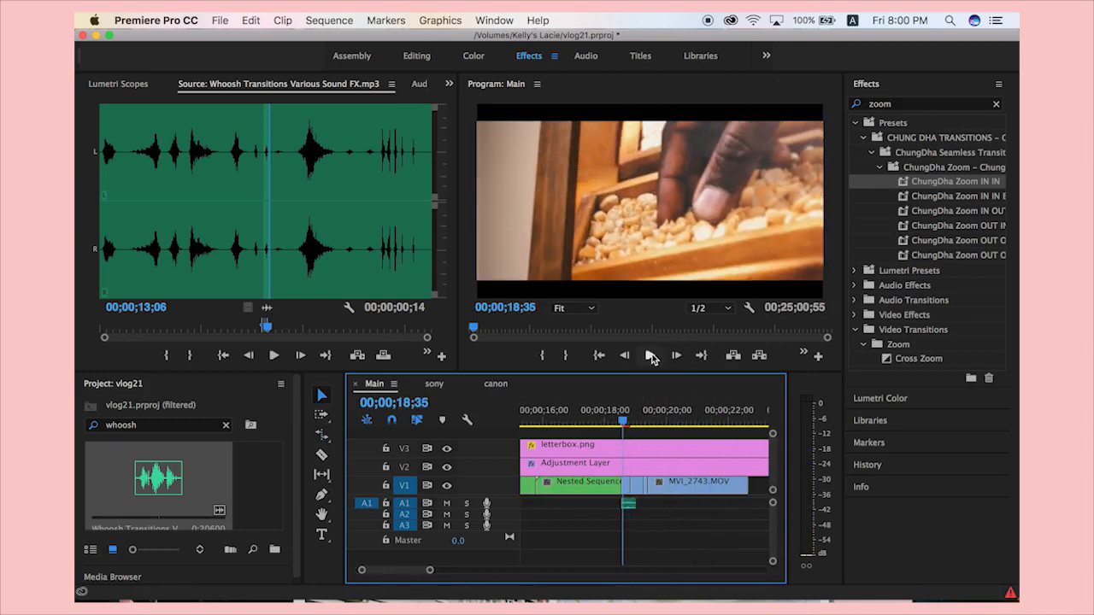
pyautogui.press('space')
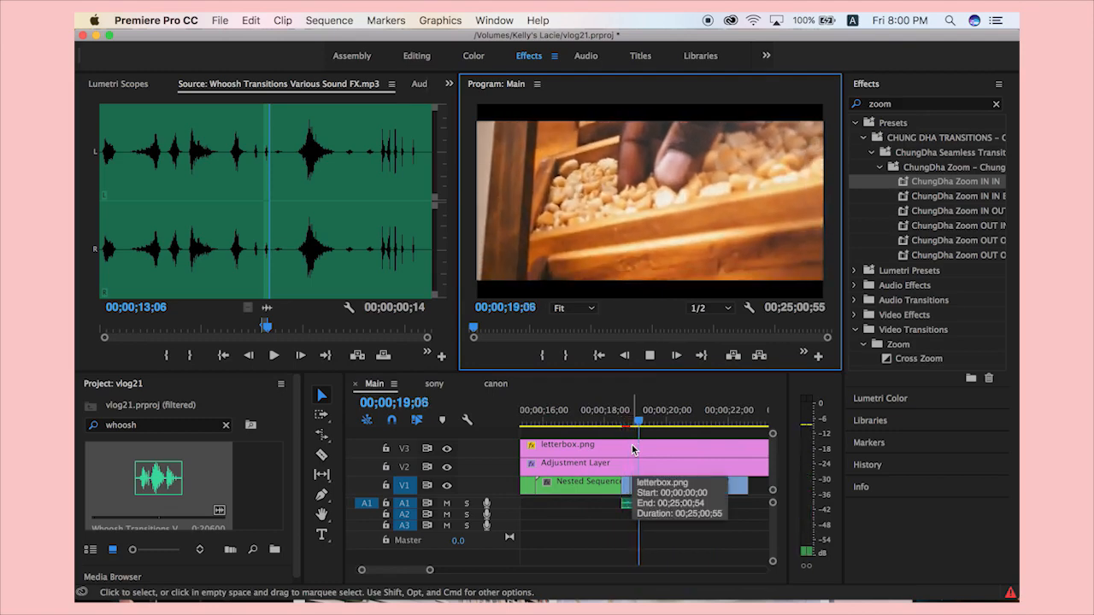
pyautogui.press('space')
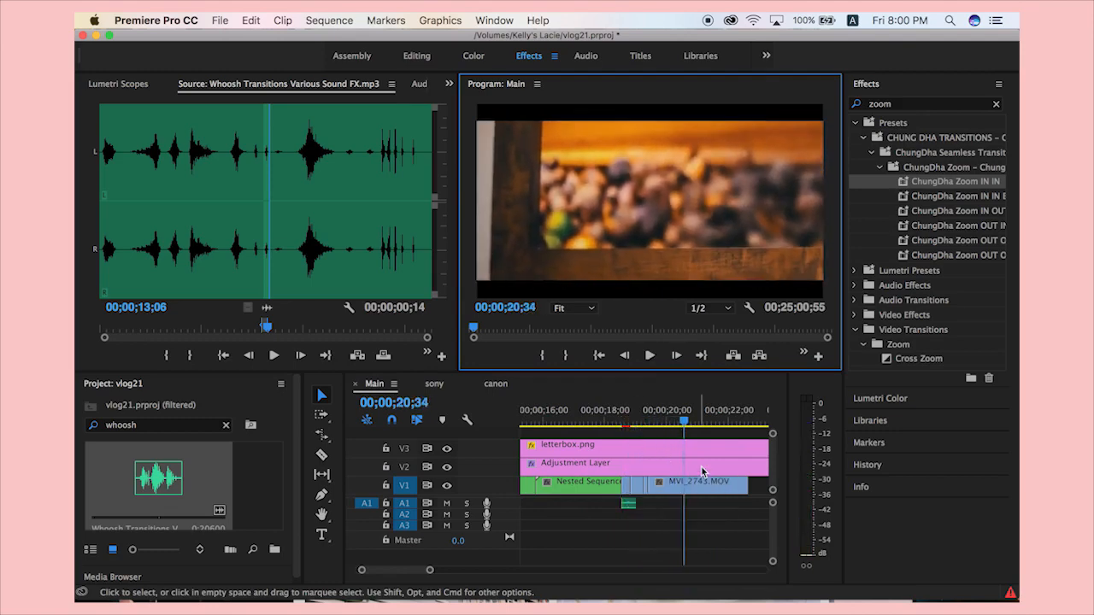
pyautogui.click(688, 423)
pyautogui.moveTo(692, 425); pyautogui.dragTo(643, 424)
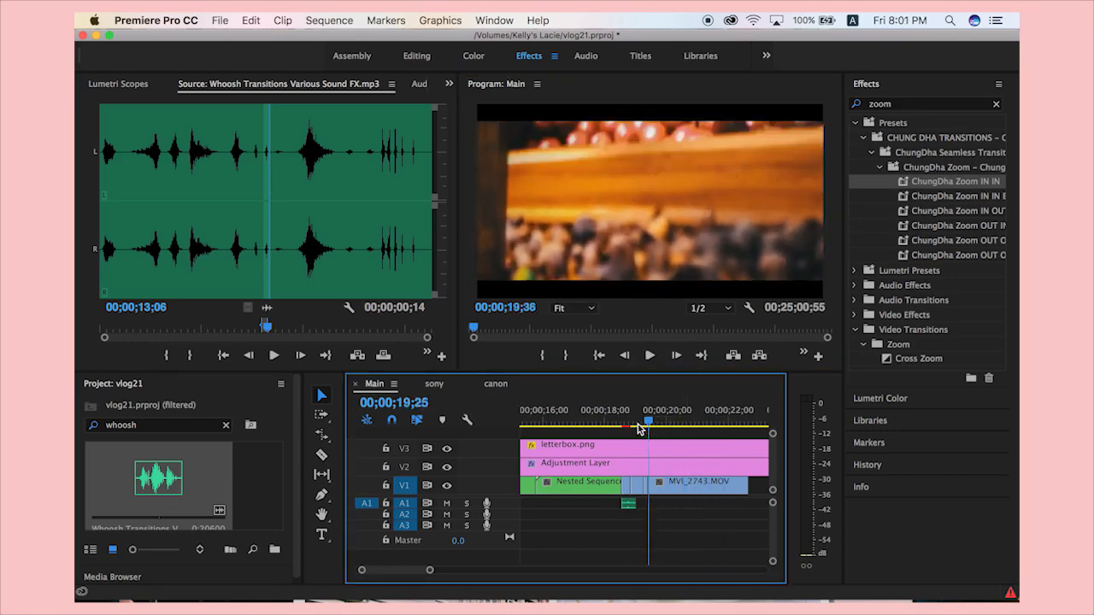
pyautogui.press('space')
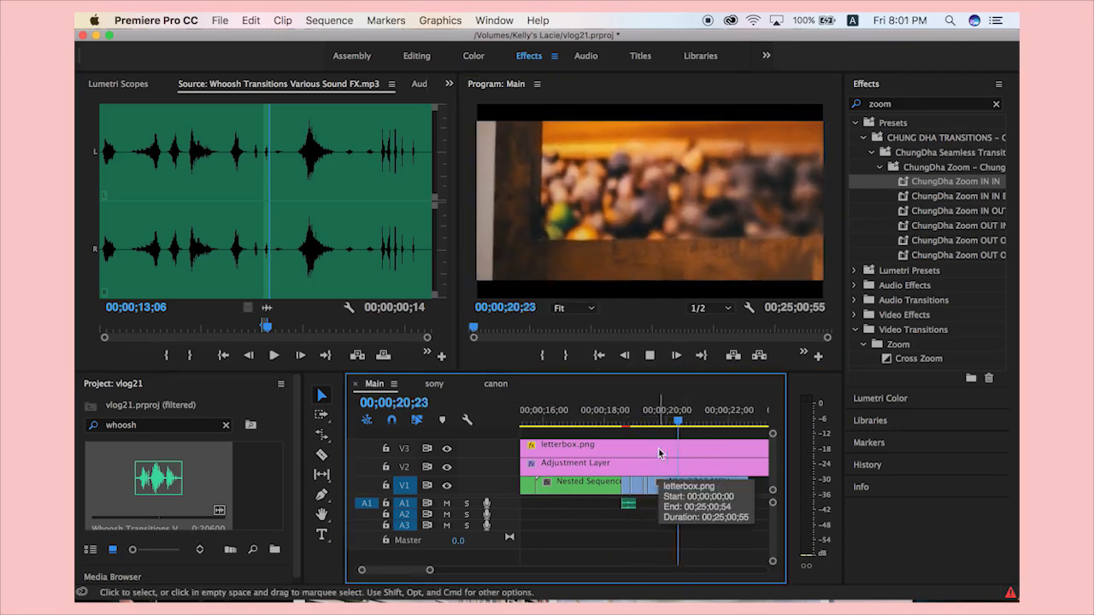
# Cut the last MVI_2743.MOV section at 00;00;20;33 and delete the part after the cut.
pyautogui.press('space')
pyautogui.click(687, 487)
pyautogui.press('super+k')
pyautogui.click(694, 483)
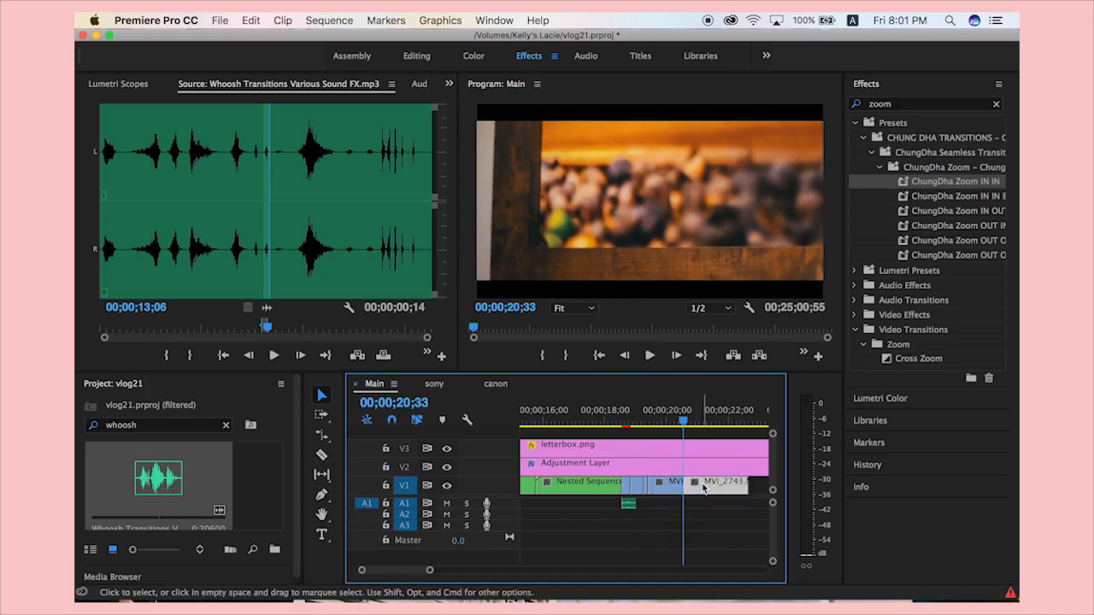
pyautogui.press('Delete')
# Play Main from 00;00;18;12 to examine the retimed and shortened MVI_2743.MOV sections.
pyautogui.click(614, 423)
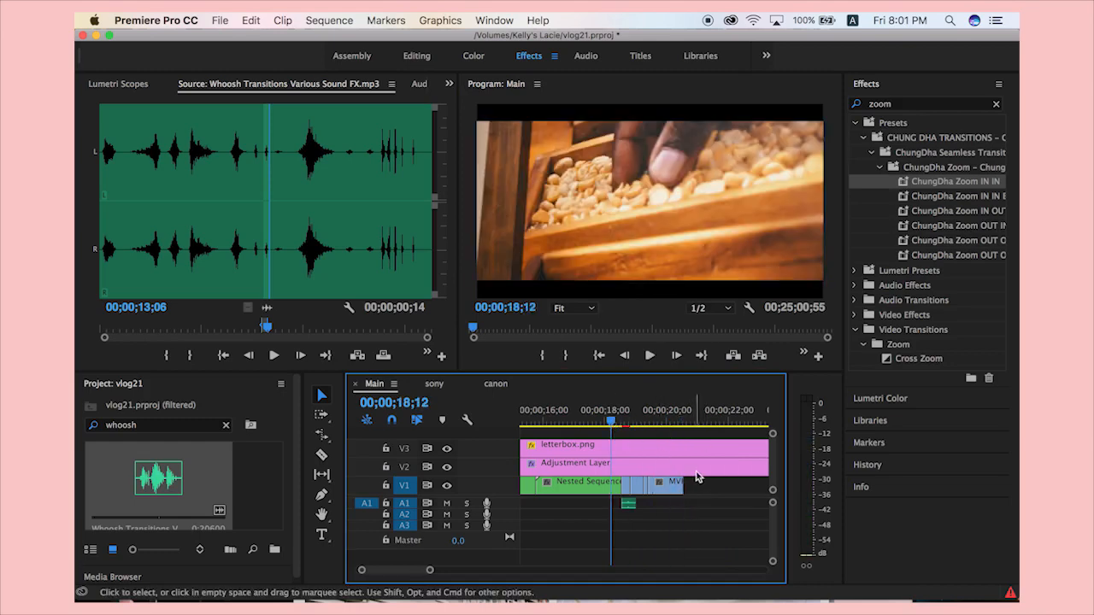
pyautogui.moveTo(707, 483); pyautogui.dragTo(624, 489)
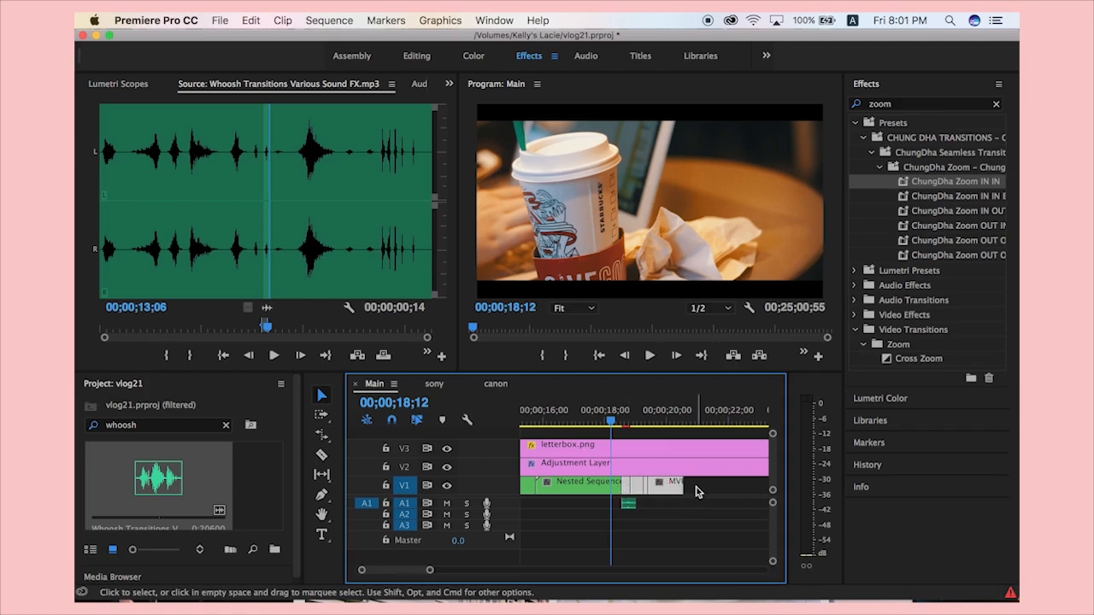
pyautogui.click(649, 355)
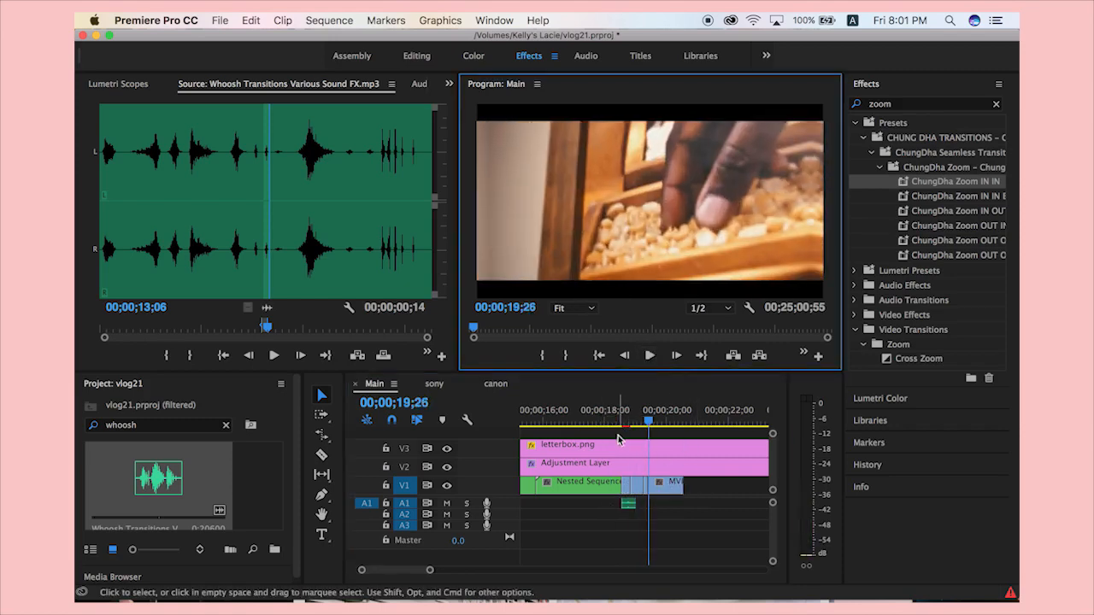
pyautogui.click(654, 422)
# Browse the canon and sony sequences, then copy MAH02815.MP4 at 00;04;12;14 in sony and paste it into Main at 00;00;20;32.
pyautogui.moveTo(656, 424); pyautogui.dragTo(685, 435)
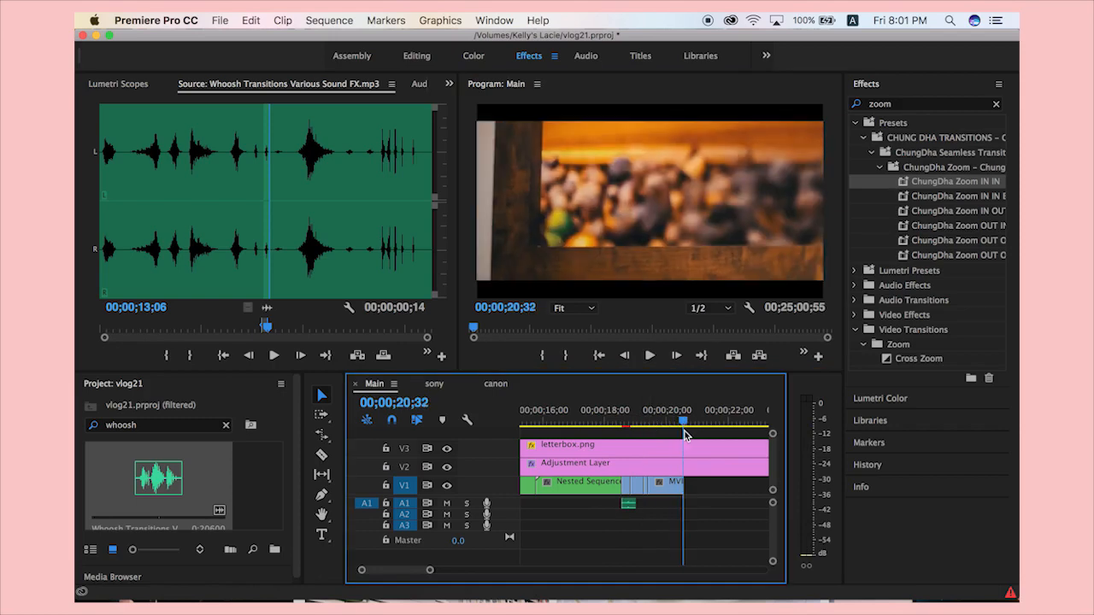
pyautogui.click(494, 385)
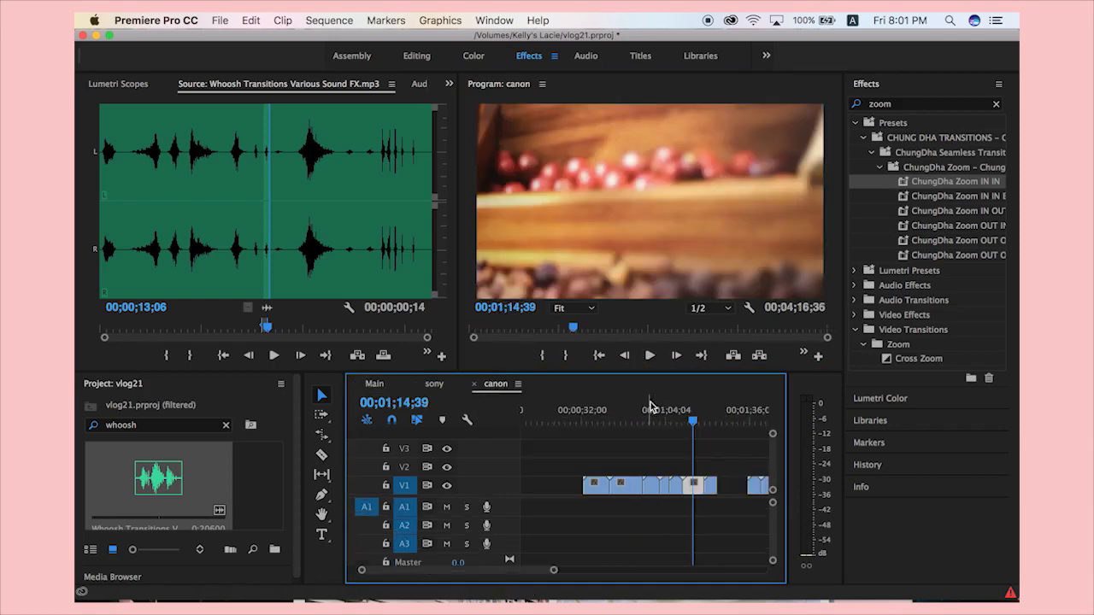
pyautogui.moveTo(691, 425)
pyautogui.mouseDown()
pyautogui.moveTo(764, 432)
pyautogui.moveTo(751, 442)
pyautogui.moveTo(705, 437)
pyautogui.mouseUp()
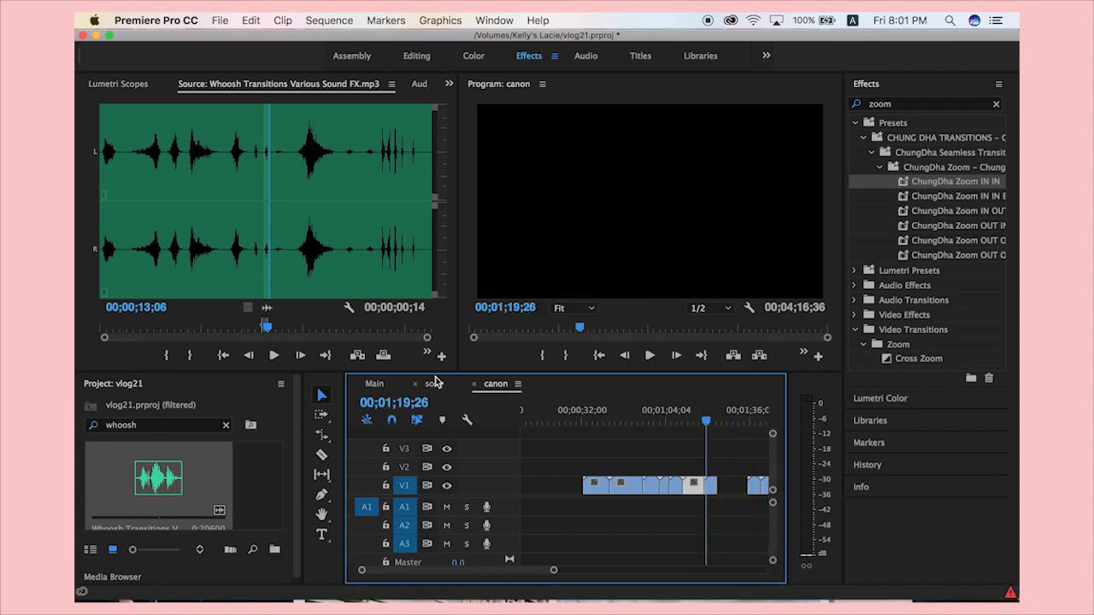
pyautogui.click(434, 383)
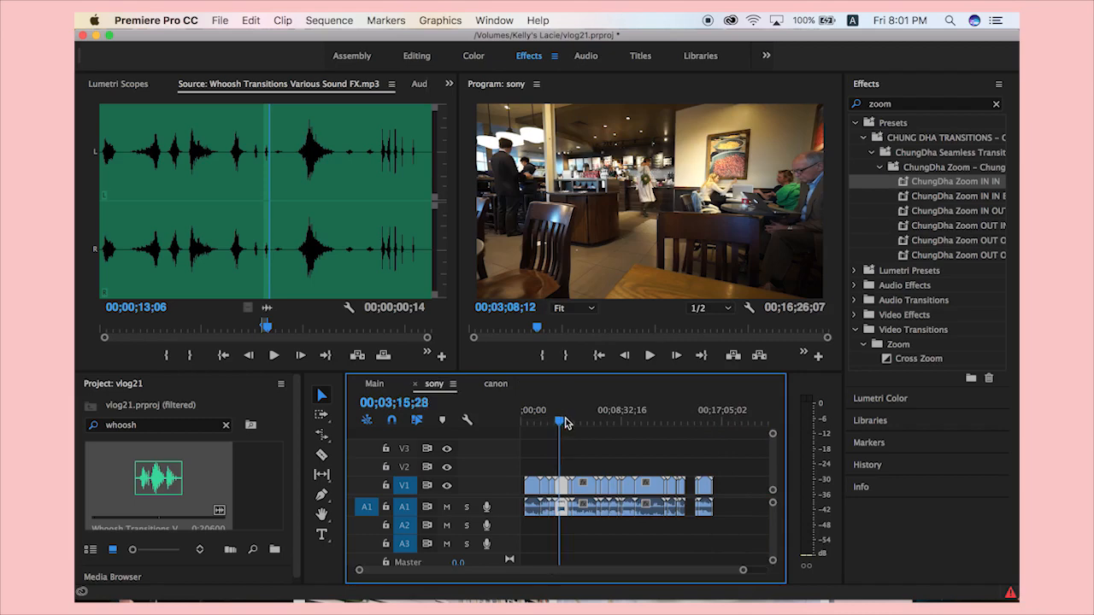
pyautogui.moveTo(565, 423); pyautogui.dragTo(574, 427)
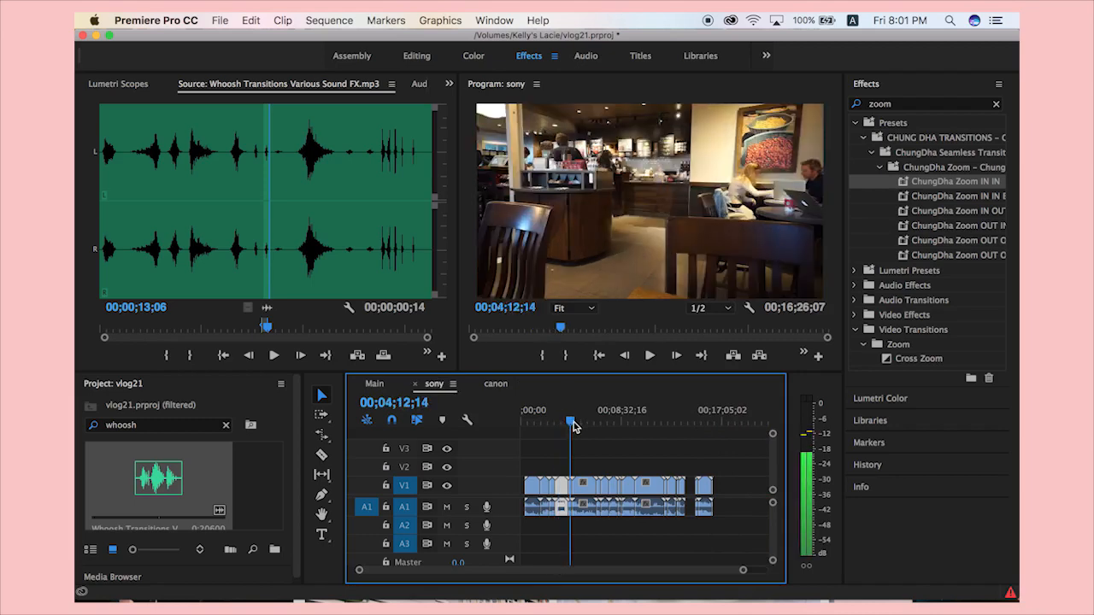
pyautogui.scroll(5, 603, 448)
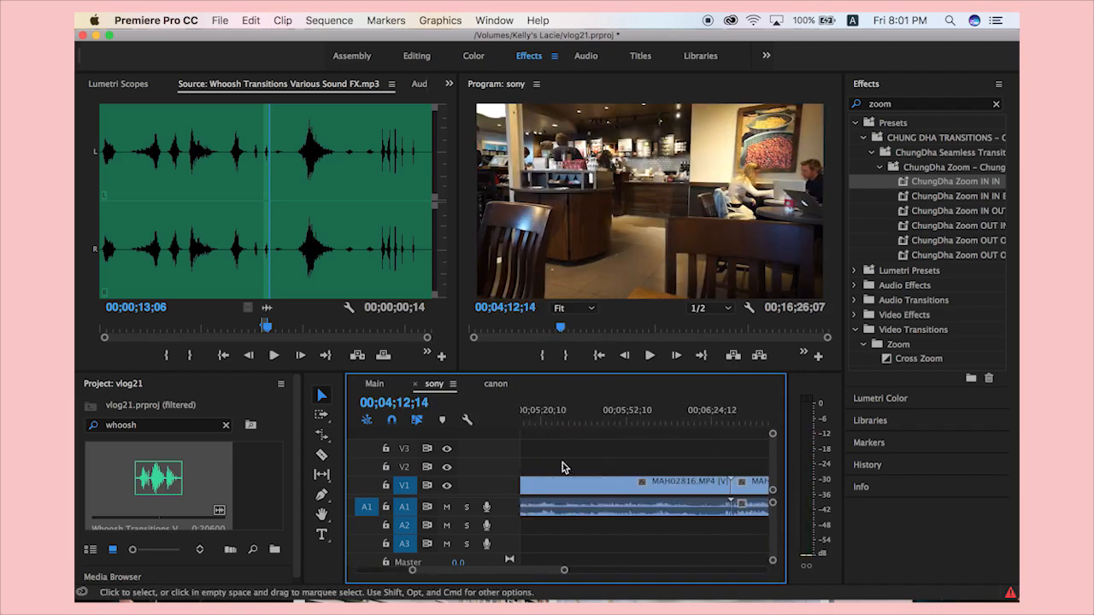
pyautogui.hscroll(-4, 566, 468)
pyautogui.scroll(-1, 577, 474)
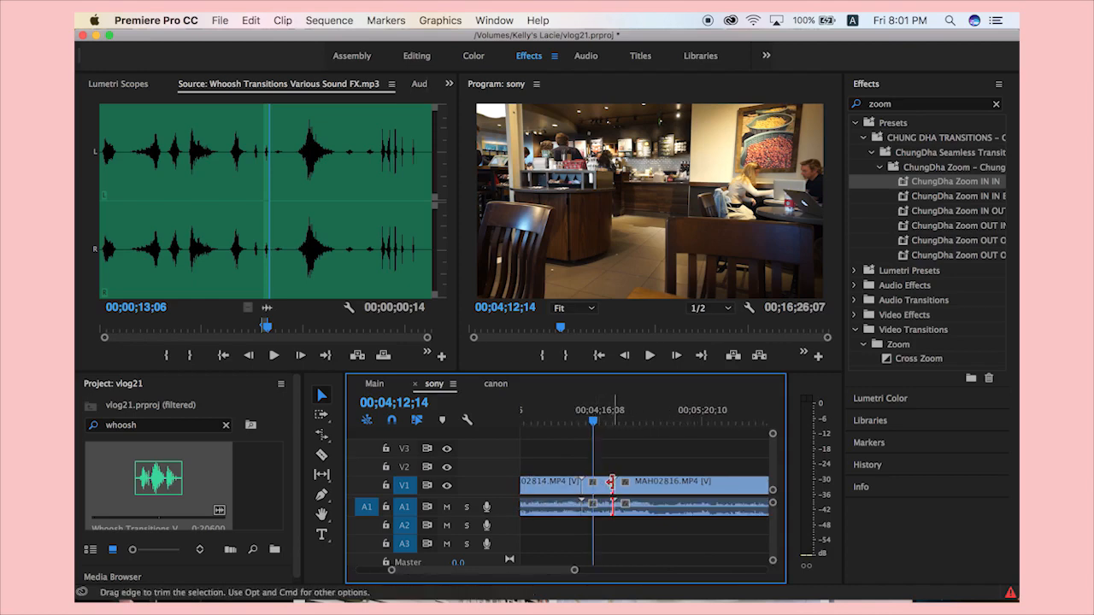
pyautogui.click(601, 485)
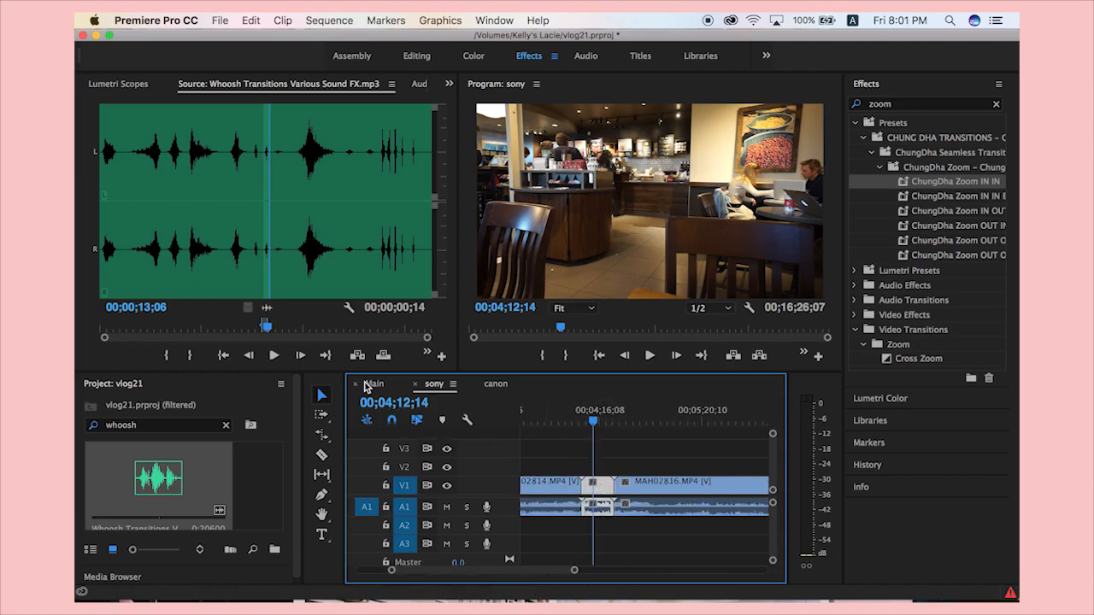
pyautogui.click(374, 384)
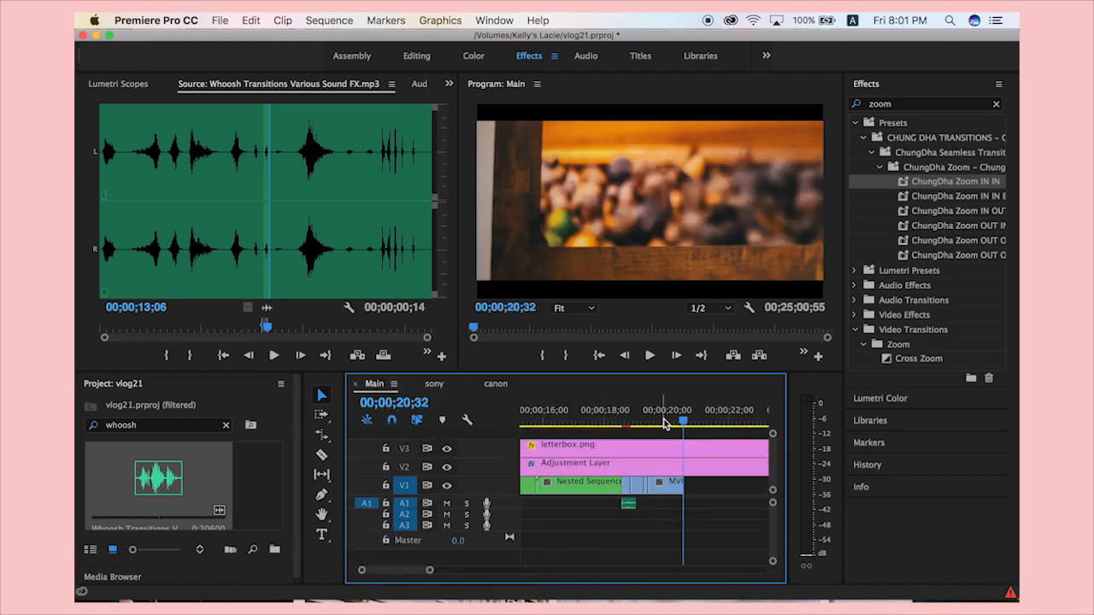
pyautogui.press('super+v')
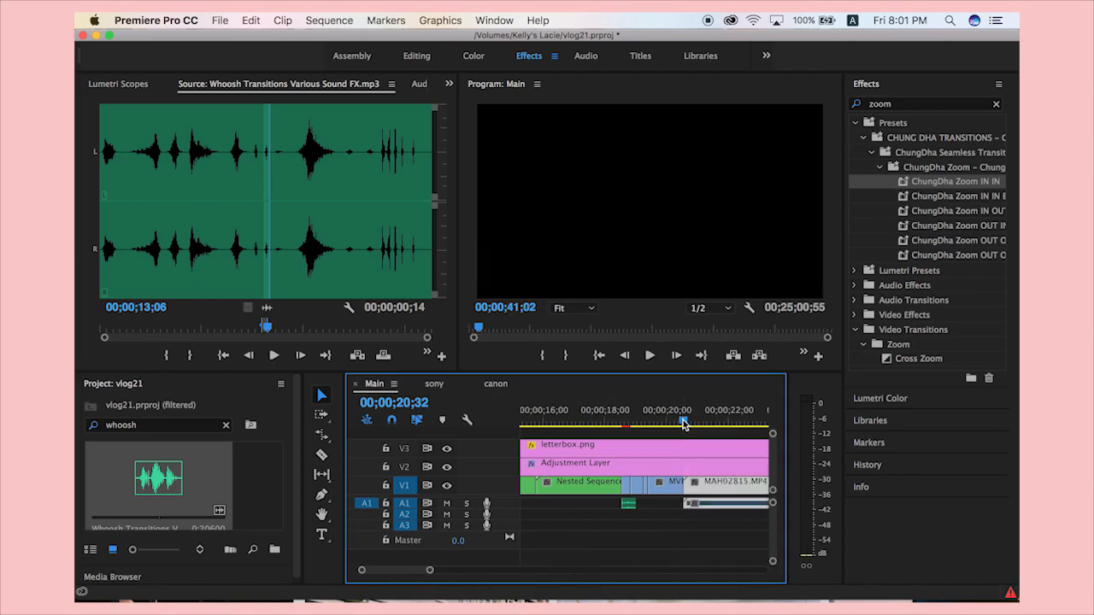
# Enlarge audio track A1 and adjust the volume level of the MAH02815.MP4 audio.
pyautogui.scroll(-3, 578, 537)
pyautogui.scroll(3, 577, 537)
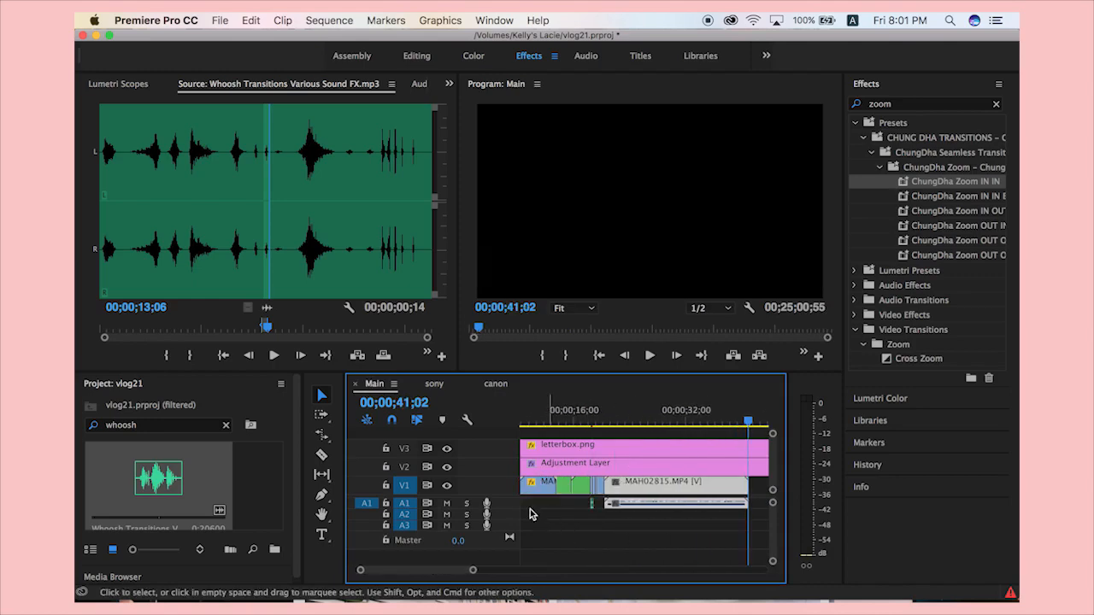
pyautogui.doubleClick(506, 508)
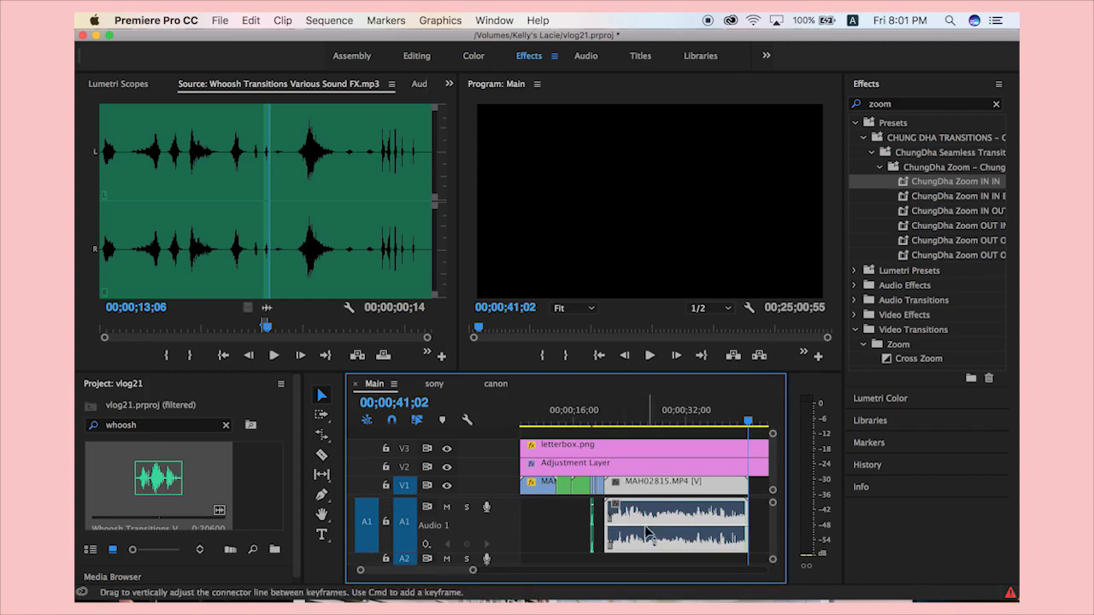
pyautogui.moveTo(647, 503); pyautogui.dragTo(647, 506)
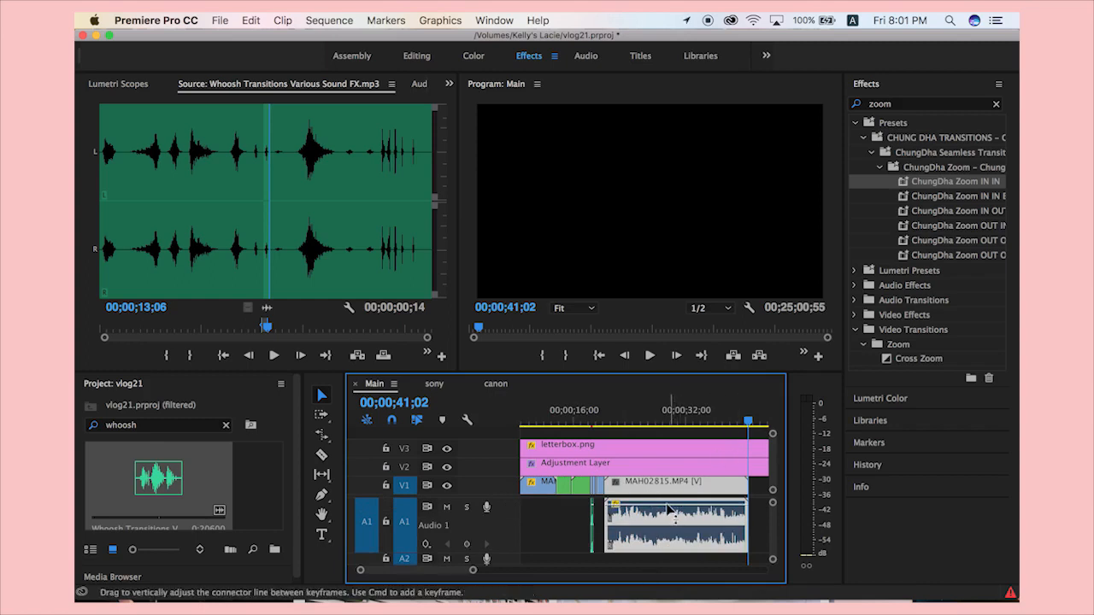
# Remove the beginning of MAH02815.MP4 up to 00;00;22;42 and close the gap it leaves.
pyautogui.moveTo(748, 422); pyautogui.dragTo(685, 436)
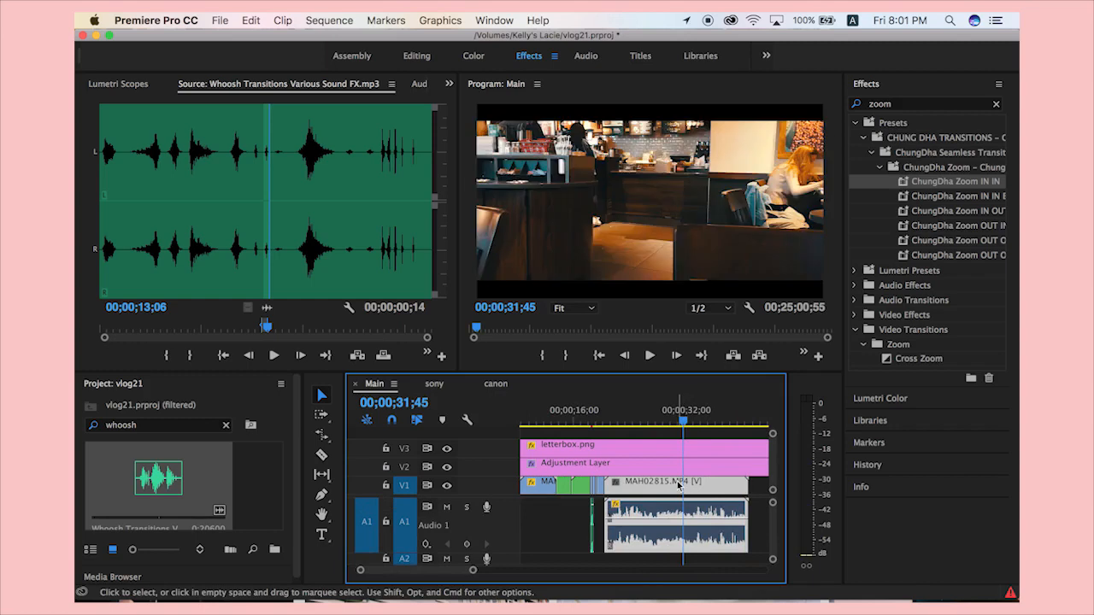
pyautogui.moveTo(682, 422); pyautogui.dragTo(621, 435)
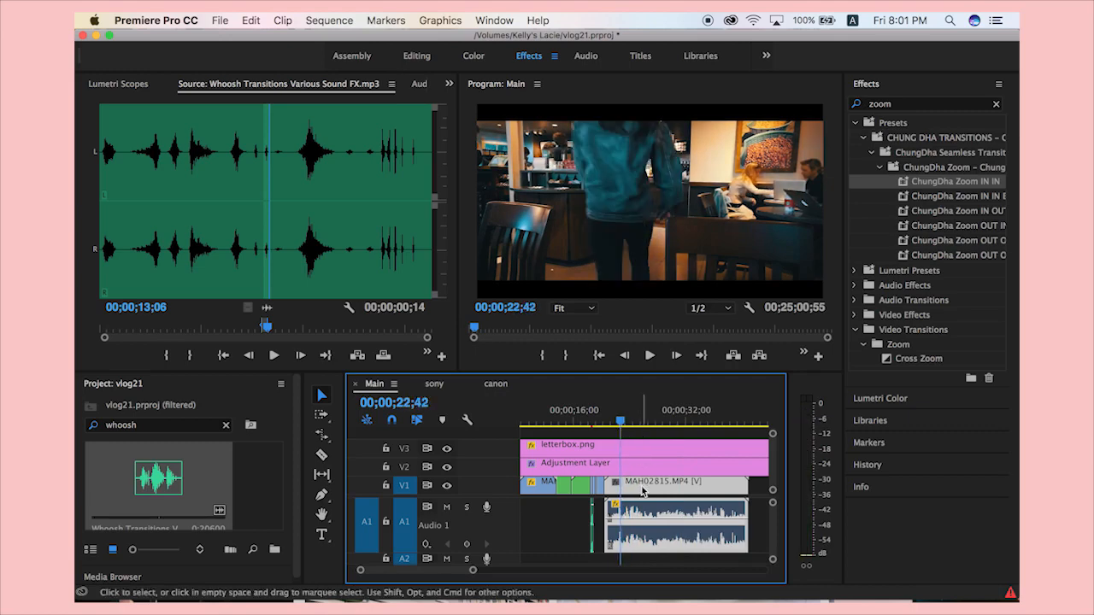
pyautogui.press('super+k')
pyautogui.press('Delete')
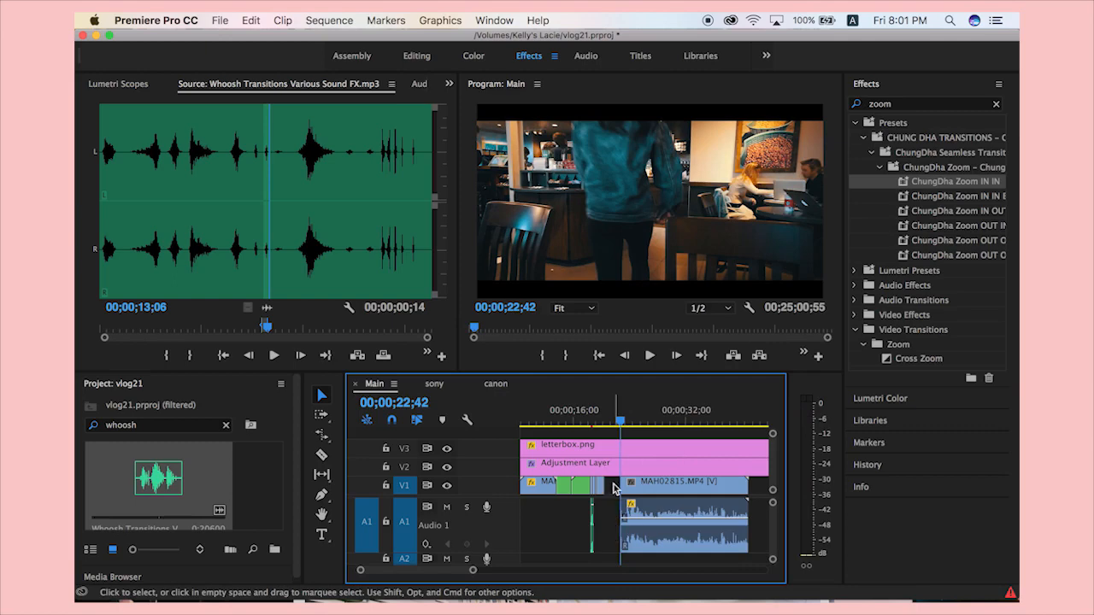
pyautogui.click(614, 489)
pyautogui.press('Delete')
# Play and scrub Main from 00;00;20;10 to 00;00;21;07 to examine the cut into MAH02815.MP4.
pyautogui.moveTo(621, 422); pyautogui.dragTo(604, 423)
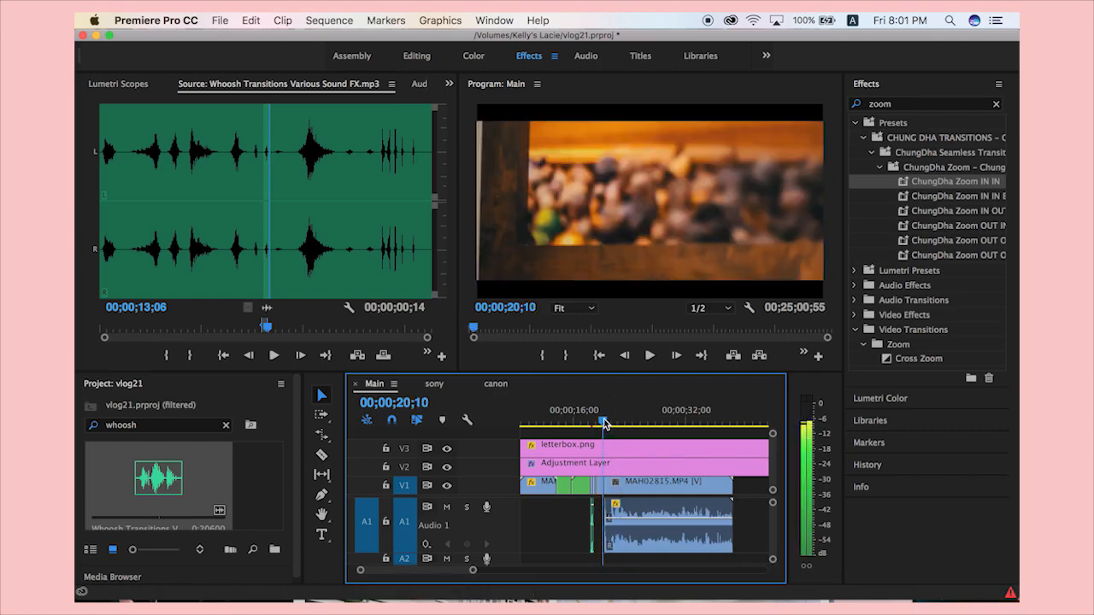
pyautogui.press('space')
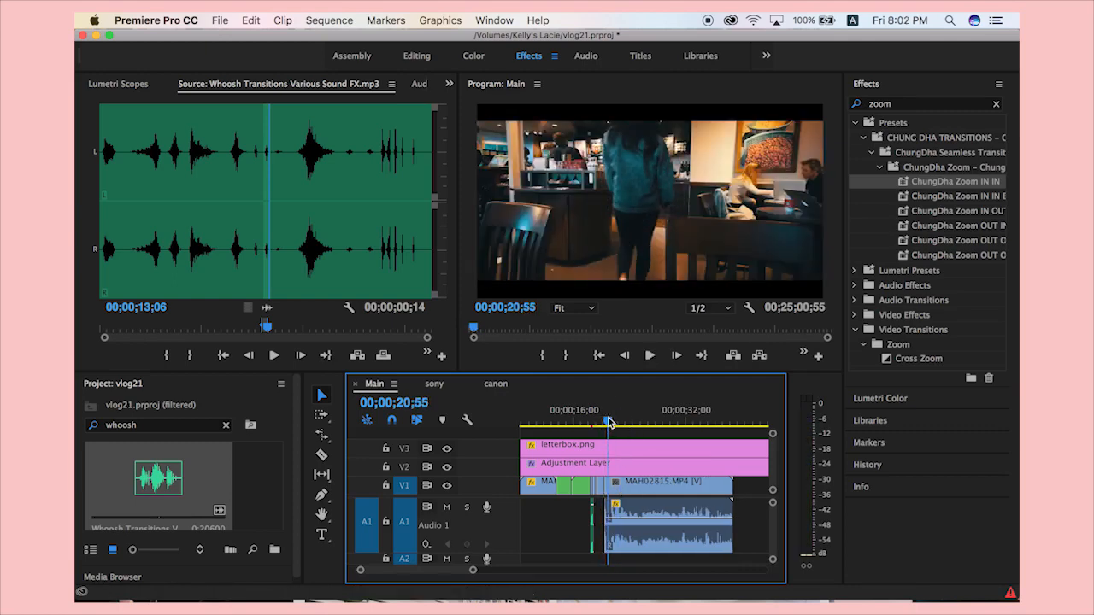
pyautogui.click(605, 422)
pyautogui.moveTo(608, 421); pyautogui.dragTo(609, 422)
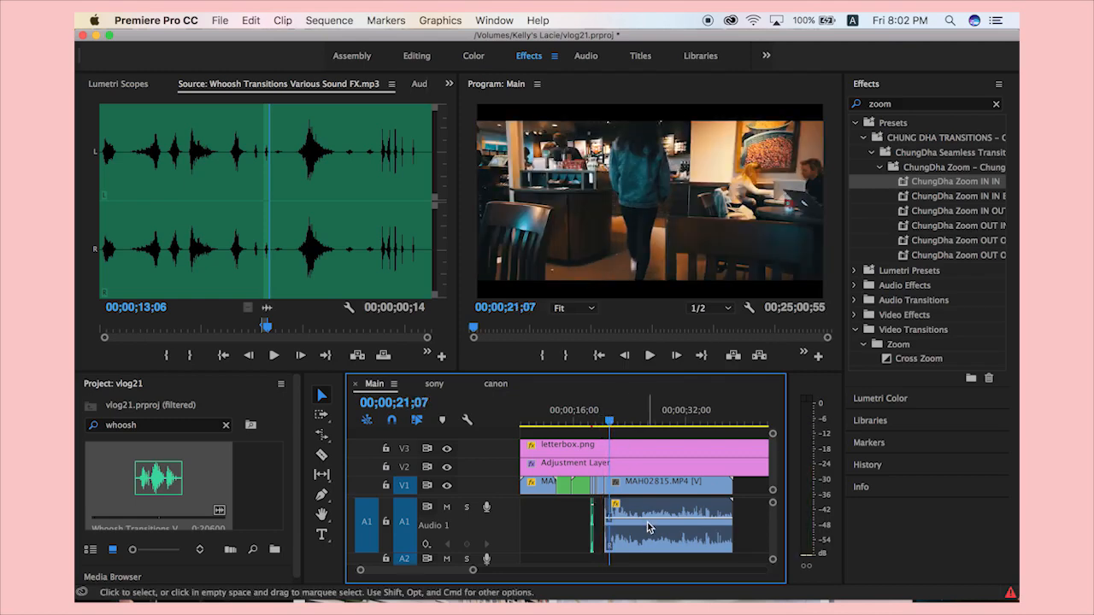
# Mute the system sound and split MAH02815.MP4 at 00;00;21;21.
pyautogui.press('XF86AudioMute')
pyautogui.click(644, 493)
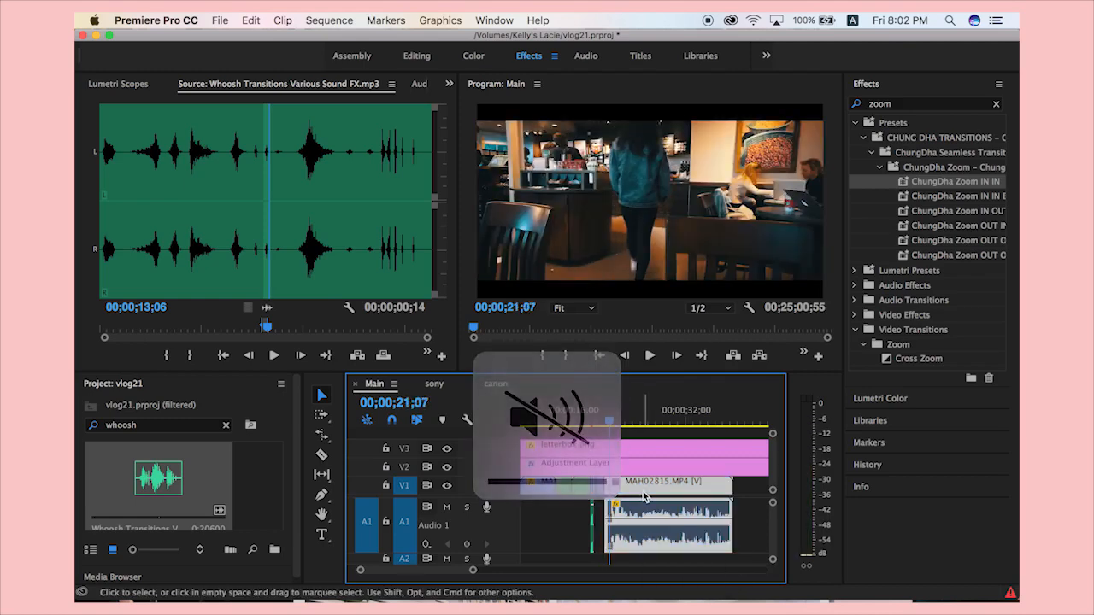
pyautogui.press('space')
pyautogui.press('space')
pyautogui.press('super+k')
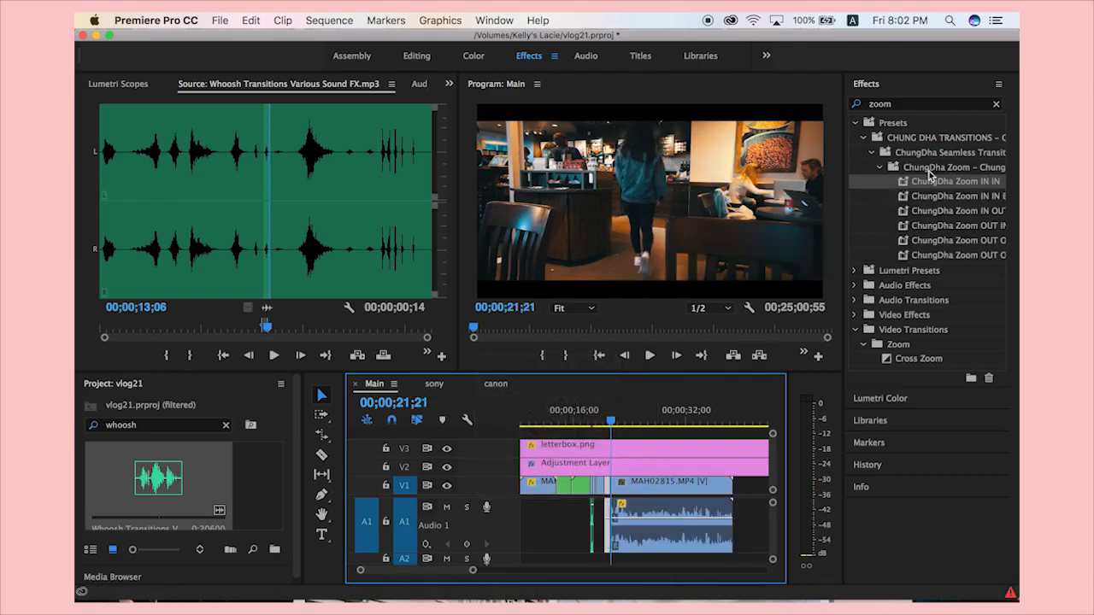
# Try the ChungDha Zoom OUT OUT preset on the short opening piece of MAH02815.MP4, widening the Effects panel to read the preset names.
pyautogui.click(909, 228)
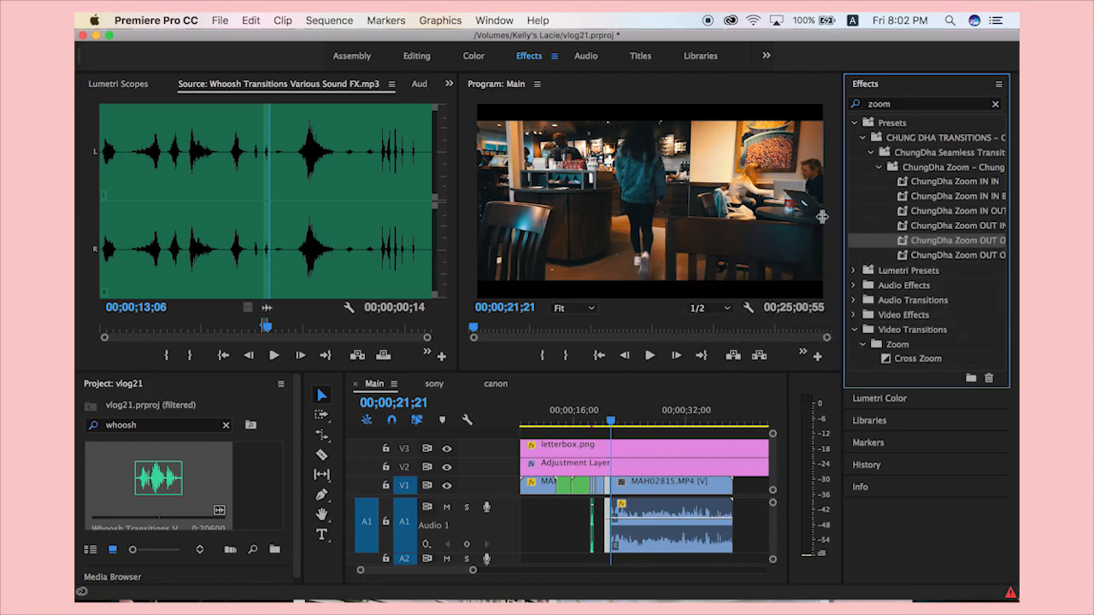
pyautogui.moveTo(845, 217); pyautogui.dragTo(823, 216)
pyautogui.moveTo(839, 277); pyautogui.dragTo(607, 483)
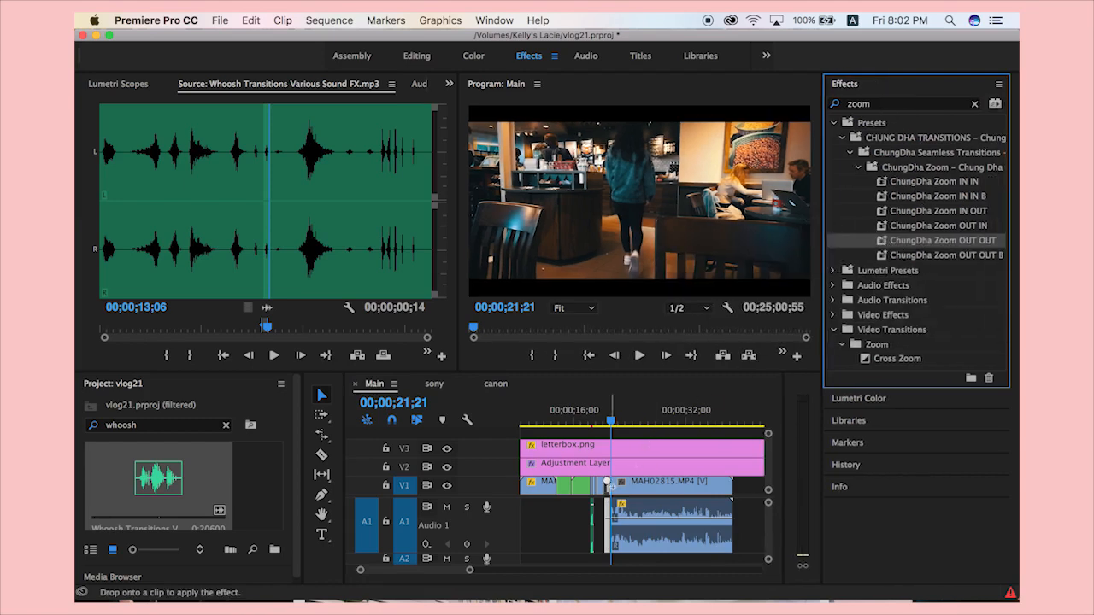
# Try replacing the short opening piece's audio with a copy of the whoosh, and play the cut through to 00;00;21;43.
pyautogui.click(606, 423)
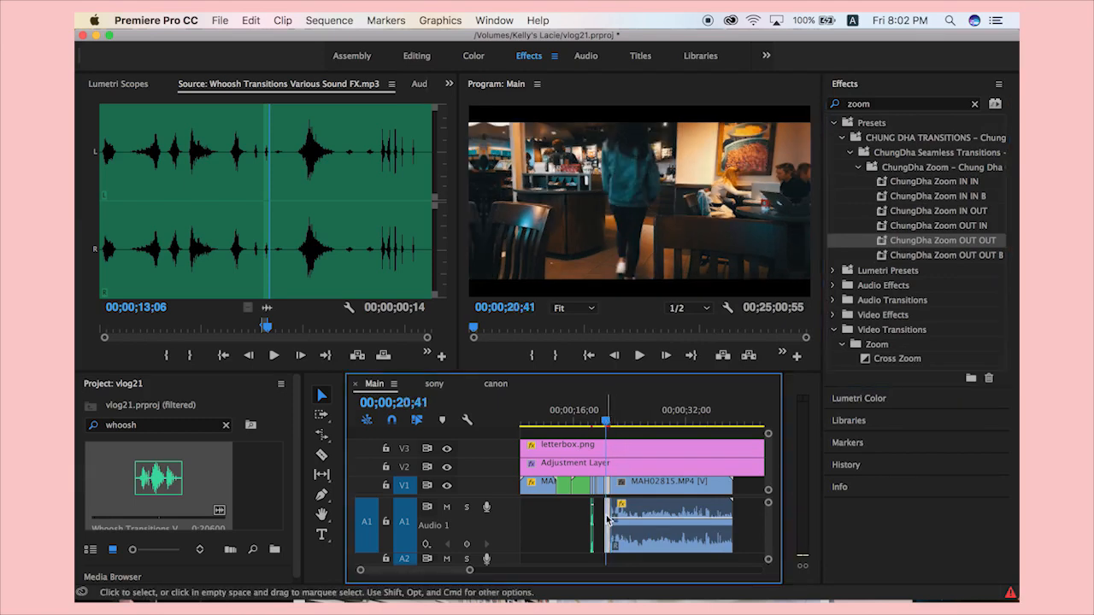
pyautogui.press('Delete')
pyautogui.press('=')
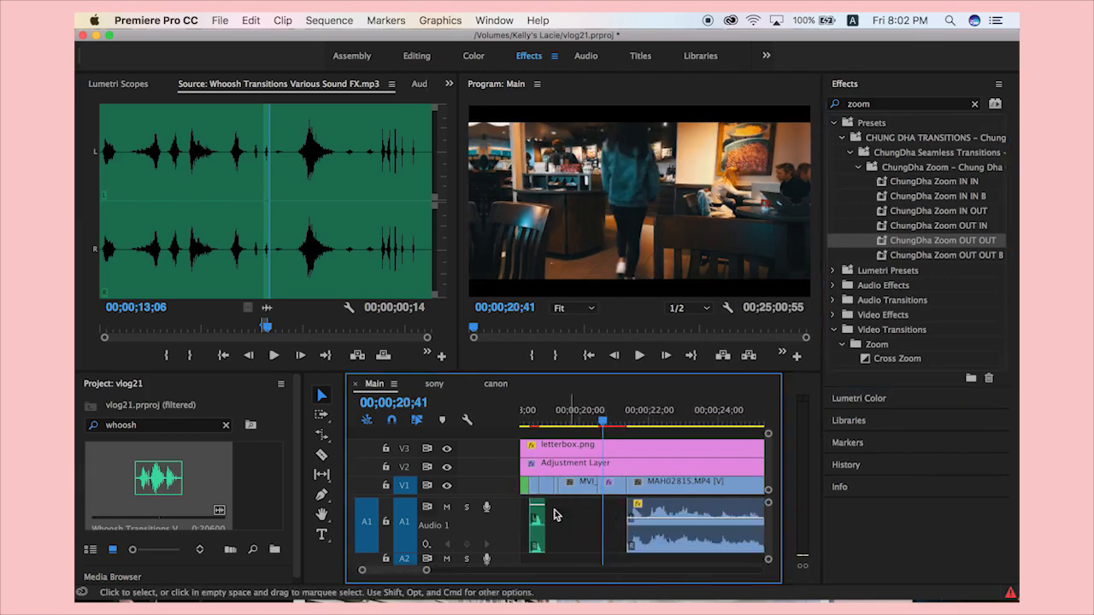
pyautogui.moveTo(536, 516); pyautogui.dragTo(611, 511)
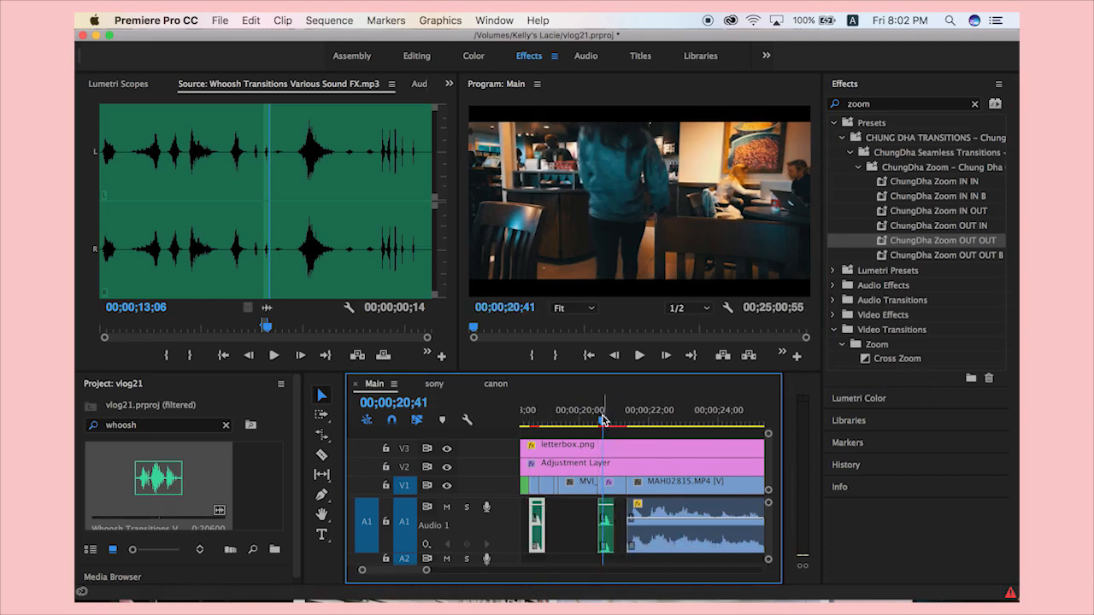
pyautogui.moveTo(603, 419); pyautogui.dragTo(581, 420)
pyautogui.press('space')
pyautogui.press('space')
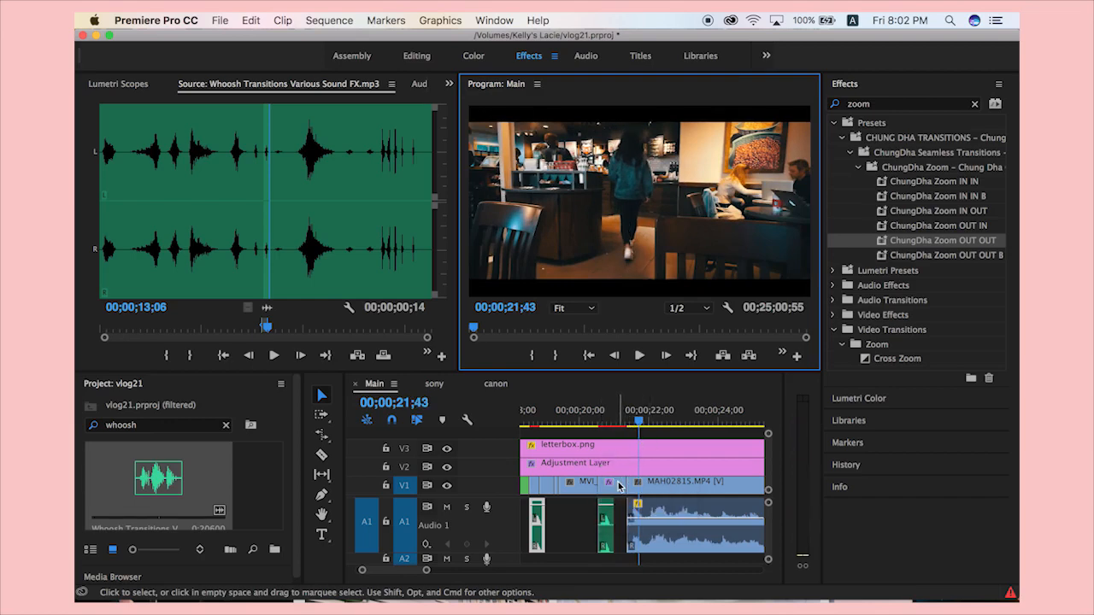
# Undo the whoosh copy, the audio removal, the zoom preset and the split in MAH02815.MP4.
pyautogui.click(620, 486)
pyautogui.press('super+z')
pyautogui.press('super+z')
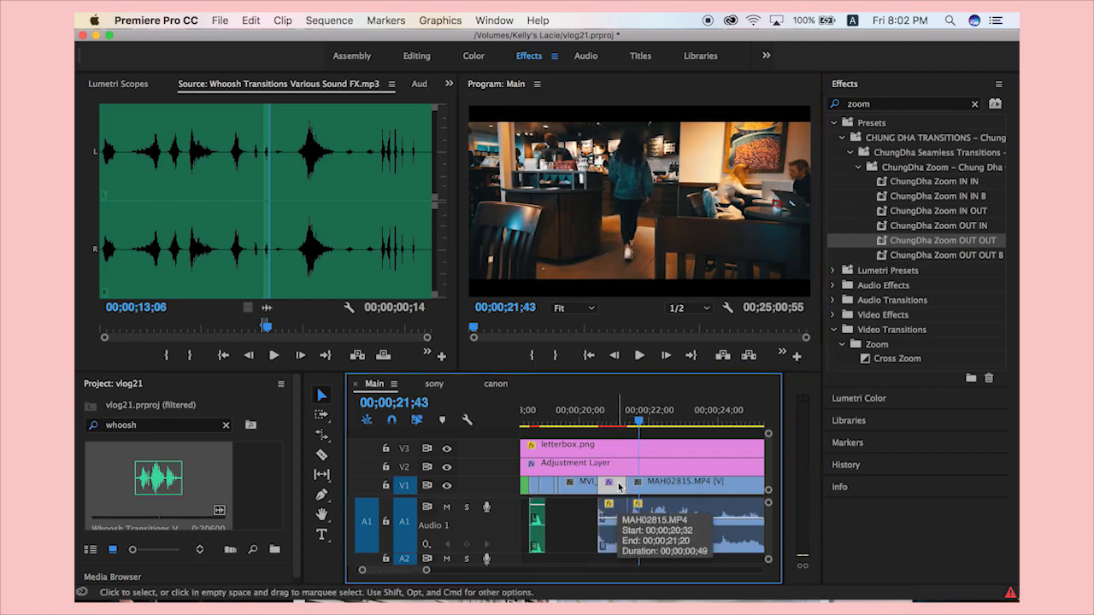
pyautogui.press('super+z')
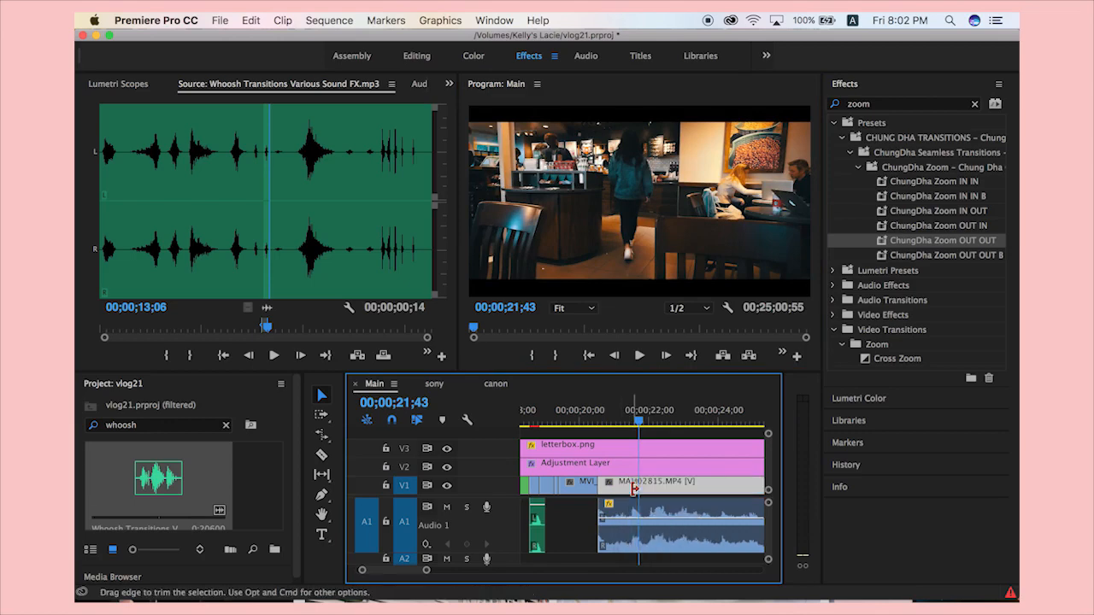
# Split the MVI clip before MAH02815.MP4 at 00;00;20;16 and apply ChungDha Zoom OUT OUT to its end piece.
pyautogui.moveTo(638, 419); pyautogui.dragTo(588, 429)
pyautogui.click(582, 484)
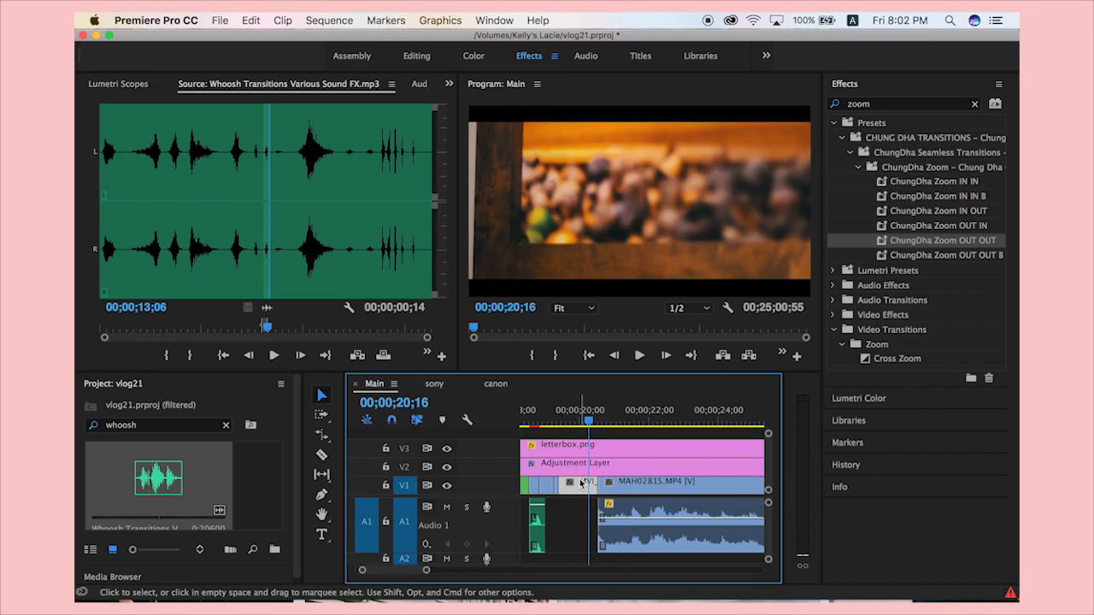
pyautogui.press('super+k')
pyautogui.click(594, 484)
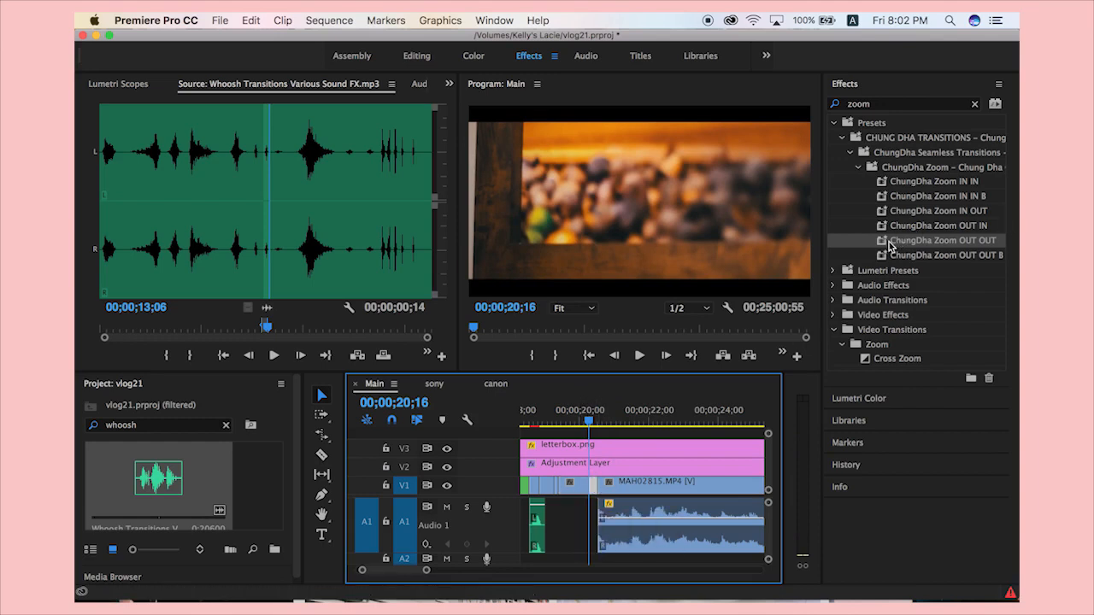
pyautogui.moveTo(890, 245); pyautogui.dragTo(593, 484)
# Place a copy of the whoosh on A1 under the MVI clip's end piece and play Main from 00;00;19;30.
pyautogui.click(537, 518)
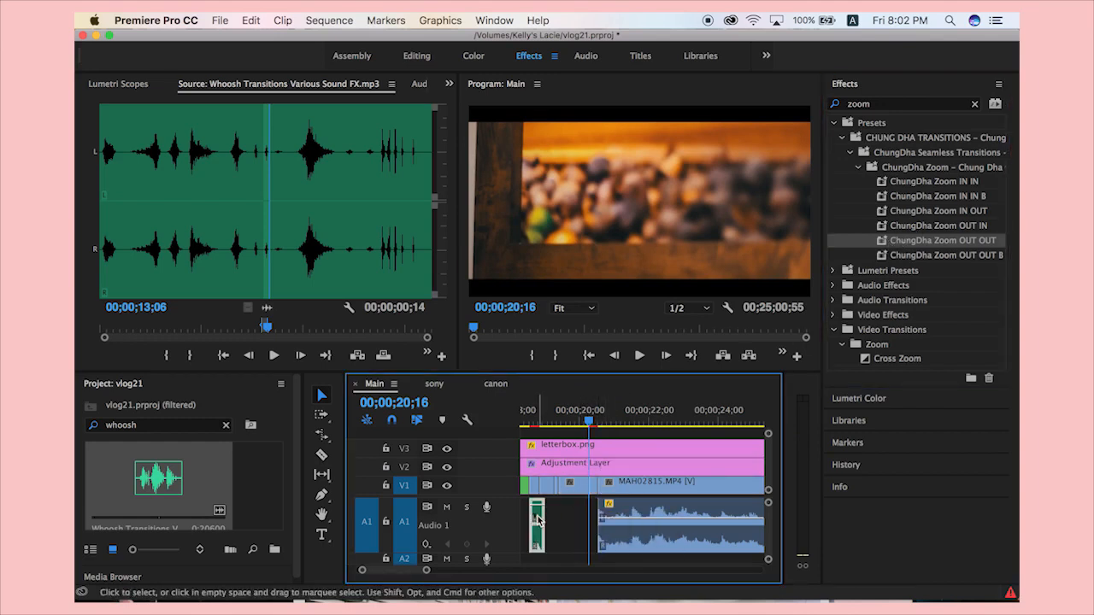
pyautogui.moveTo(539, 520); pyautogui.dragTo(590, 524)
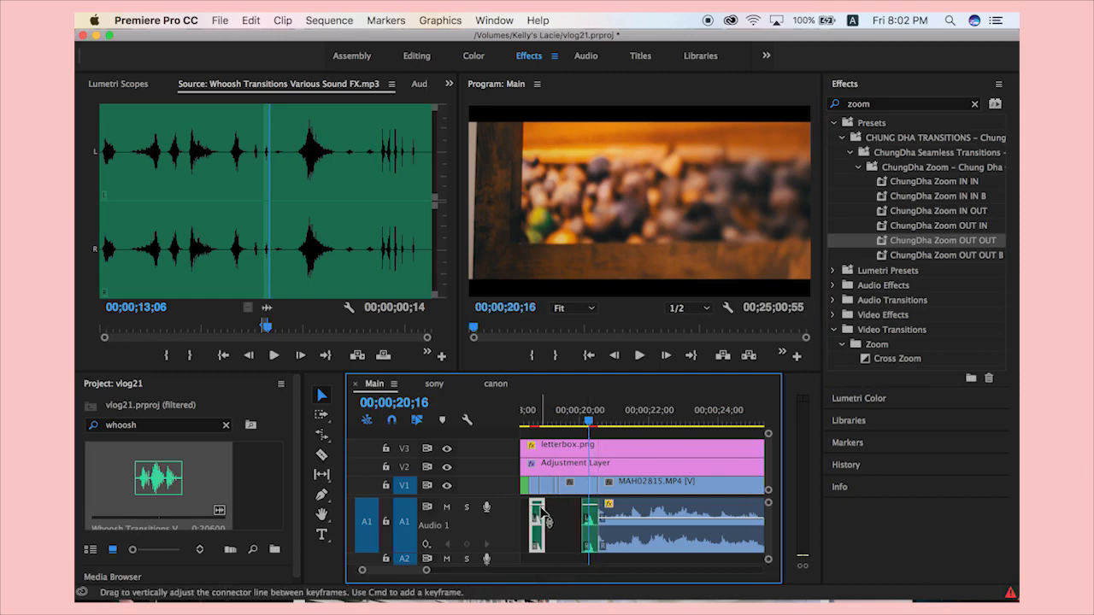
pyautogui.moveTo(588, 421); pyautogui.dragTo(559, 422)
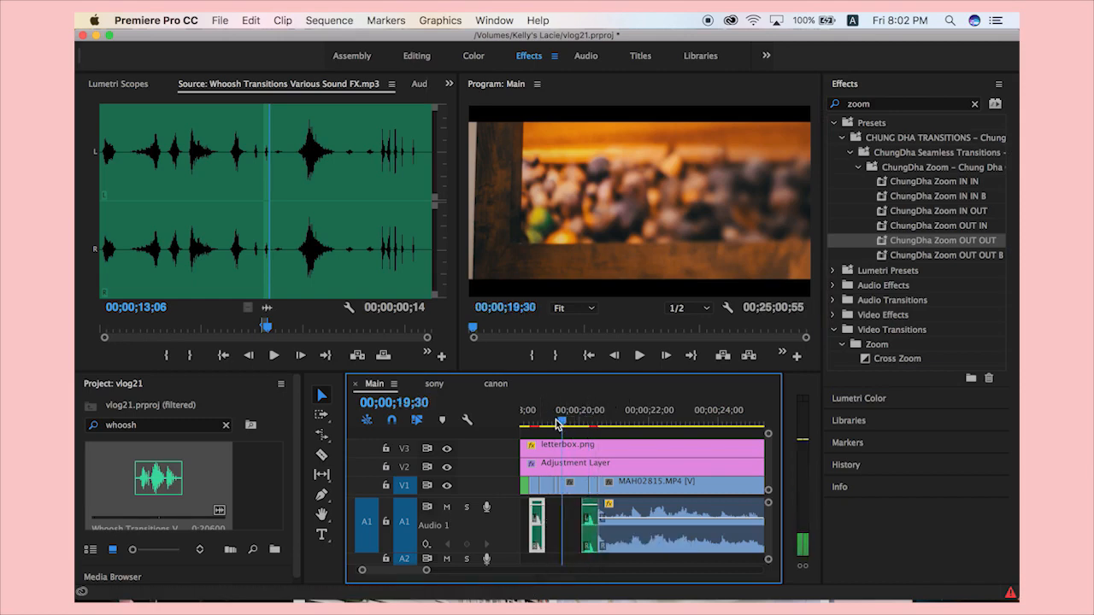
pyautogui.press('space')
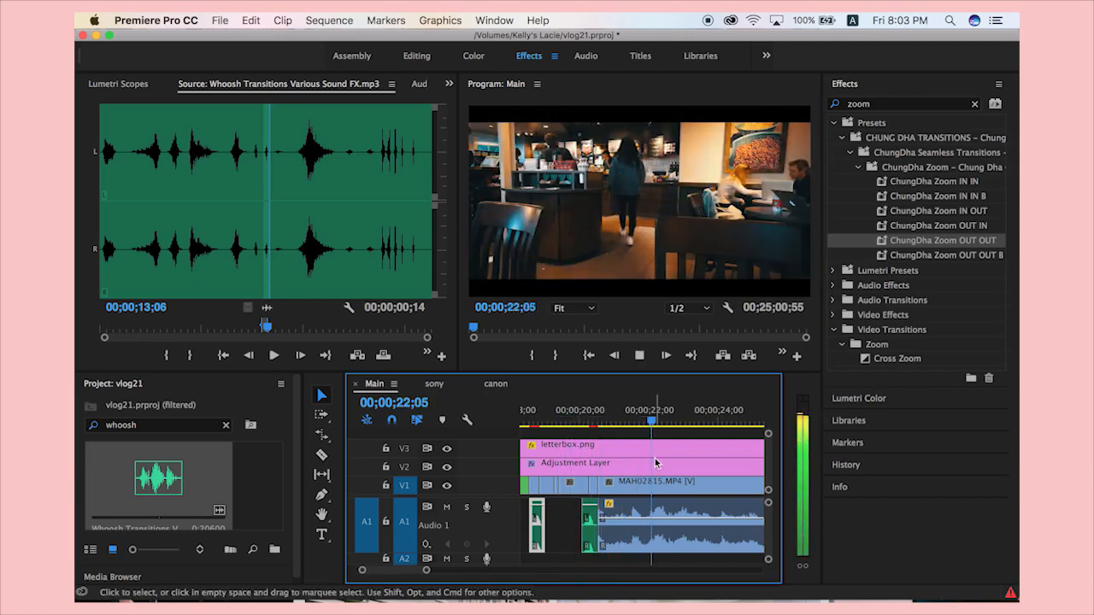
# Stop playback at 00;00;24;57 and select the MAH02815.MP4 clip on V1.
pyautogui.press('-')
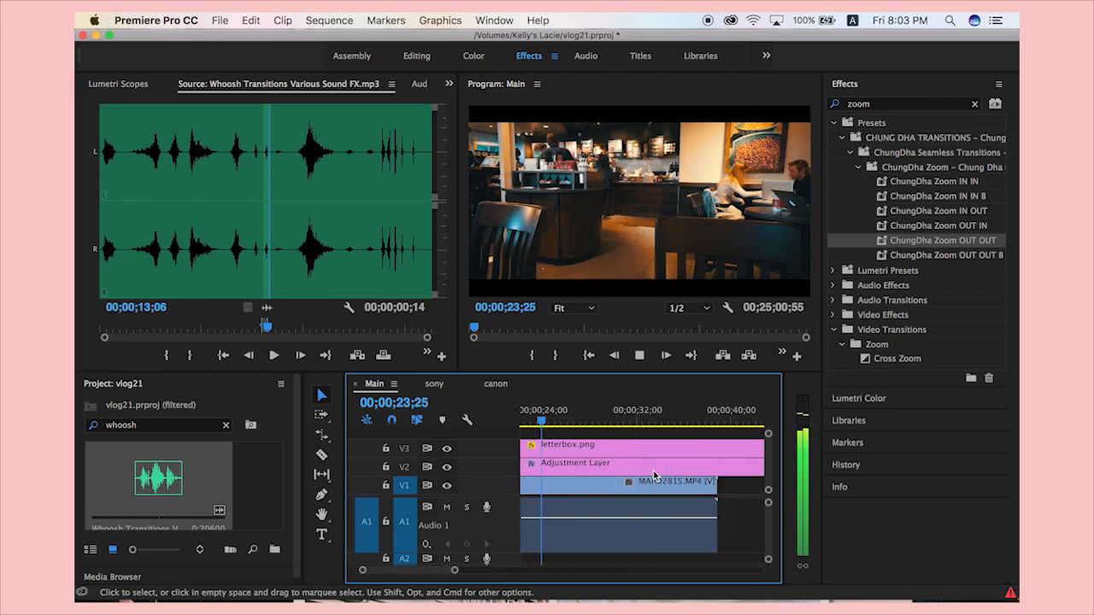
pyautogui.press('space')
pyautogui.click(611, 488)
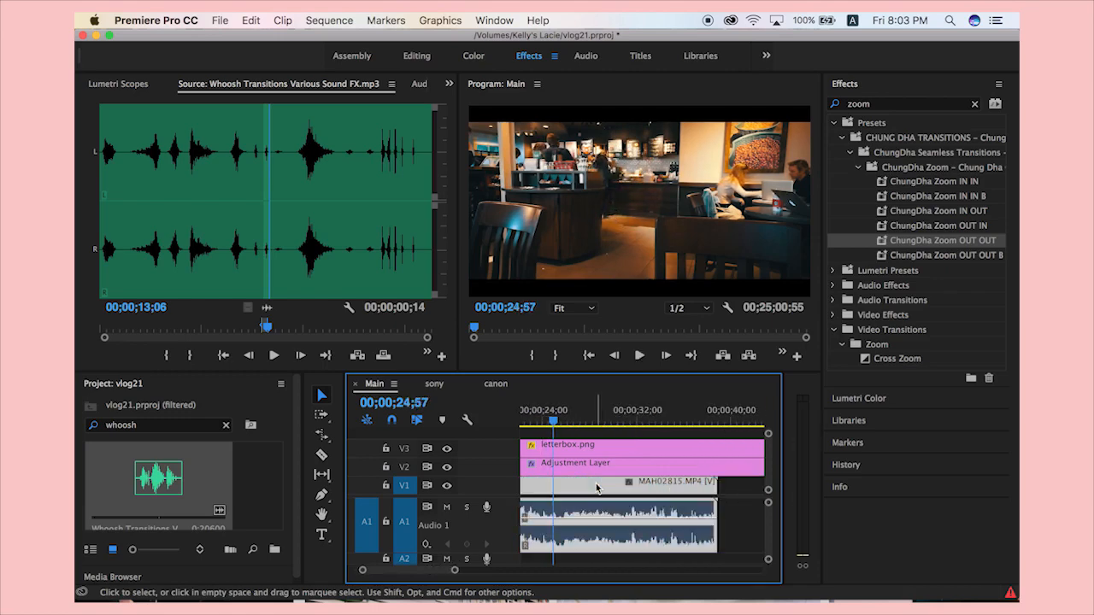
# Split the MAH02815.MP4 clip at 00;00;24;57 and 00;00;34;19, then ripple-delete the section between the cuts.
pyautogui.press('super+k')
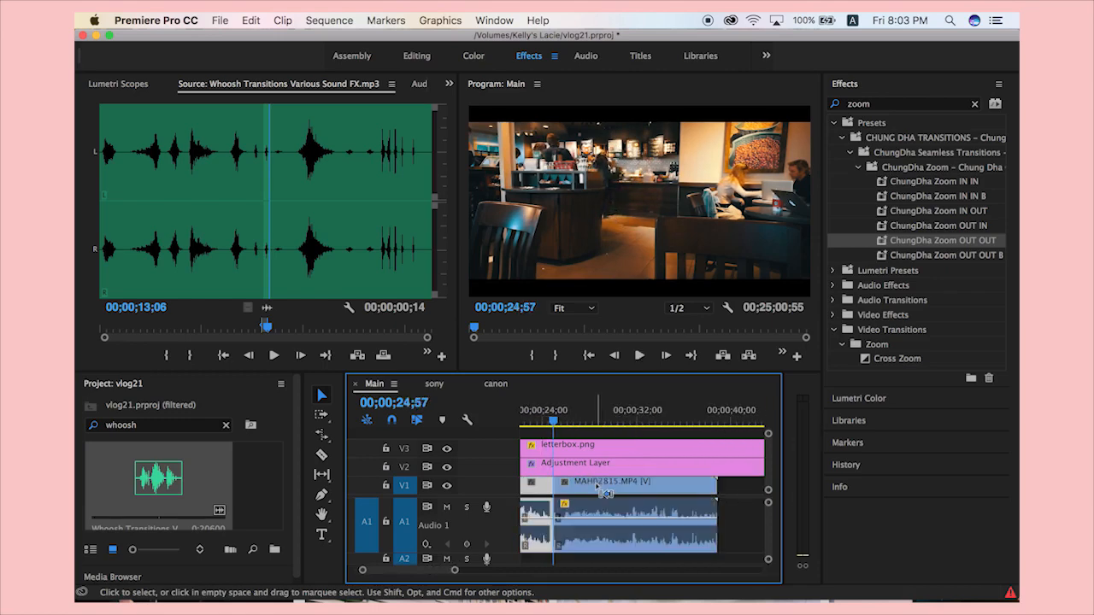
pyautogui.click(596, 426)
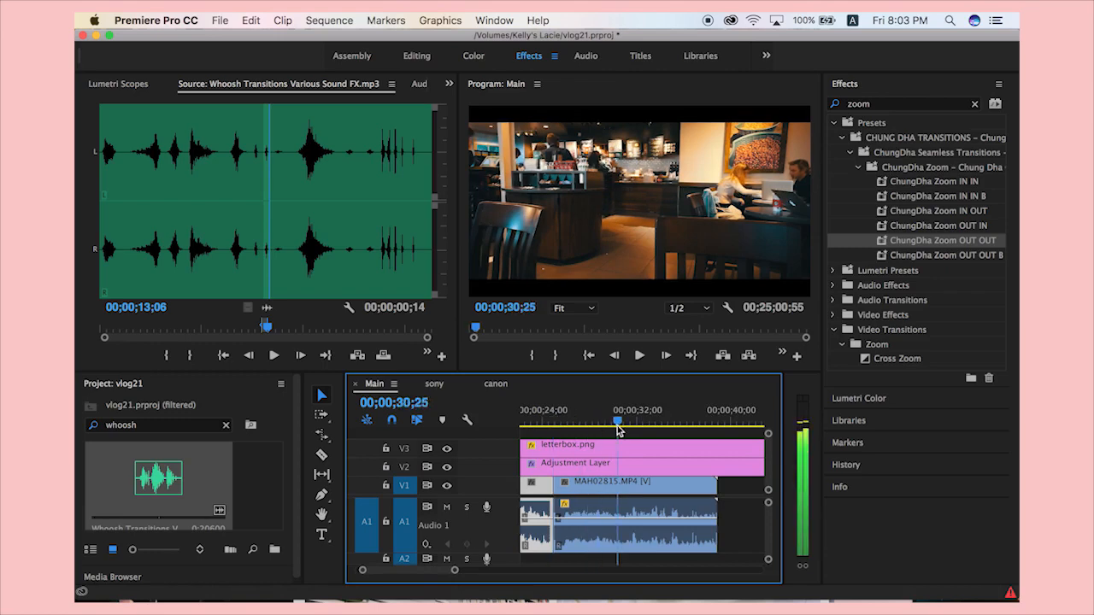
pyautogui.moveTo(619, 430); pyautogui.dragTo(665, 433)
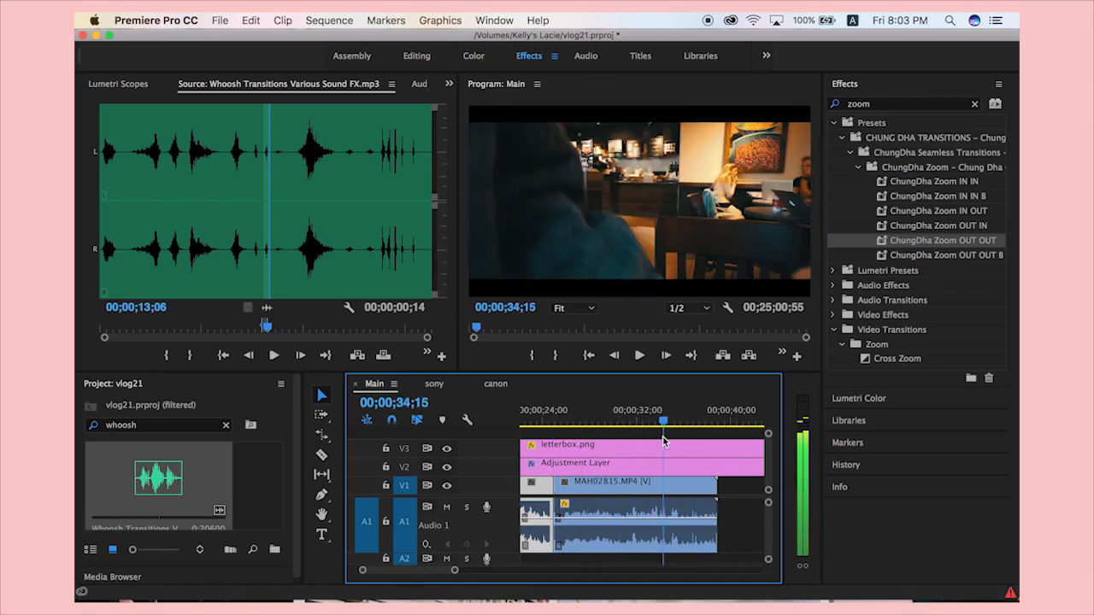
pyautogui.click(671, 489)
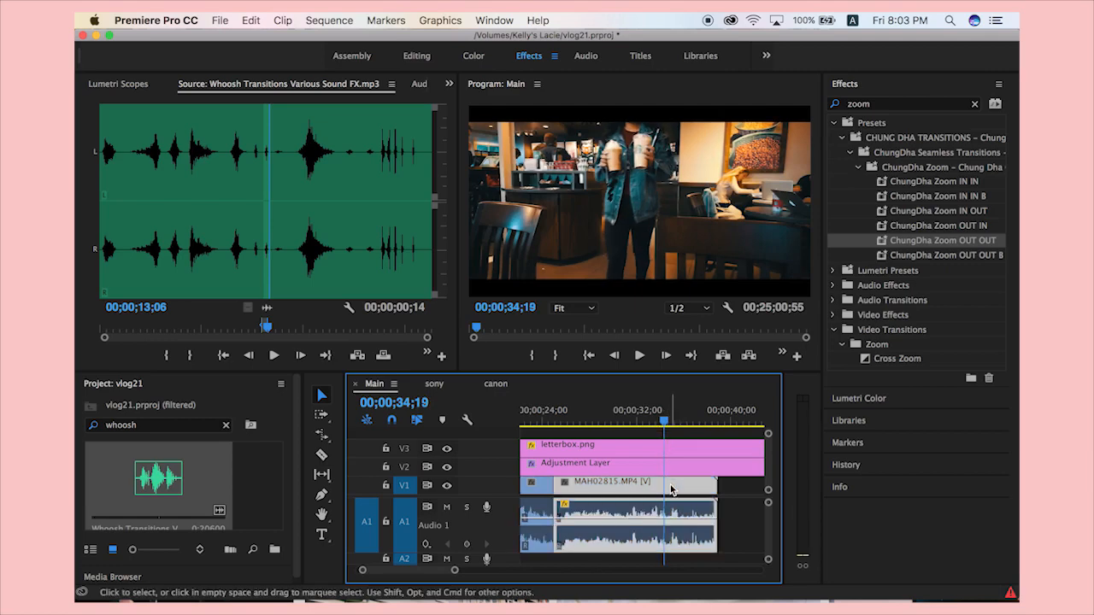
pyautogui.press('super+k')
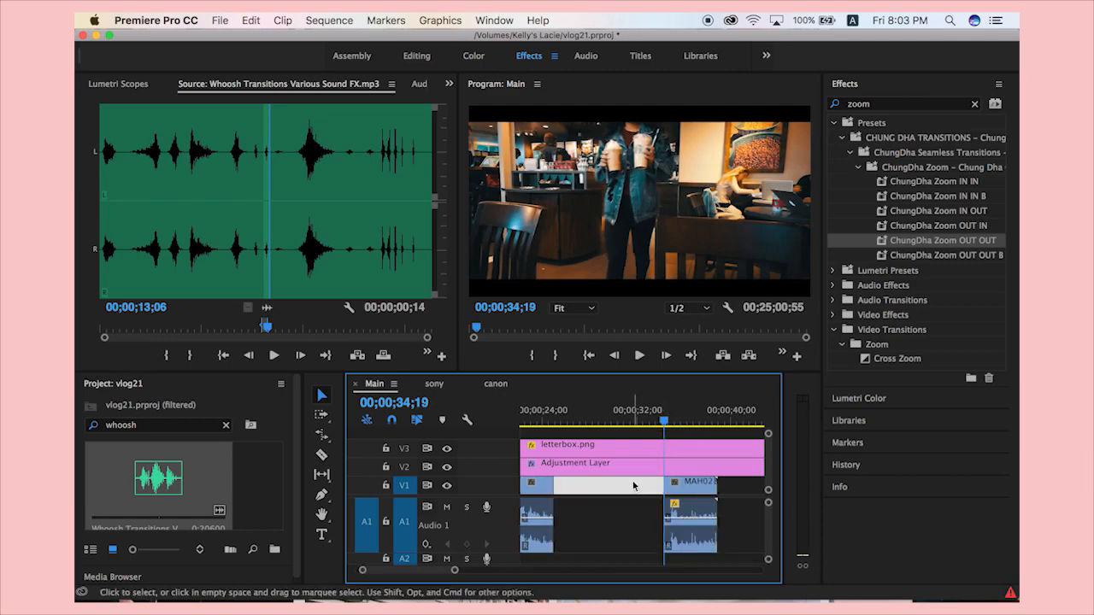
pyautogui.hotkey('alt', 'BackSpace')
# Play back the new join, split the second coffee shop clip at 00;00;26;28 and delete the remainder.
pyautogui.moveTo(666, 423); pyautogui.dragTo(548, 423)
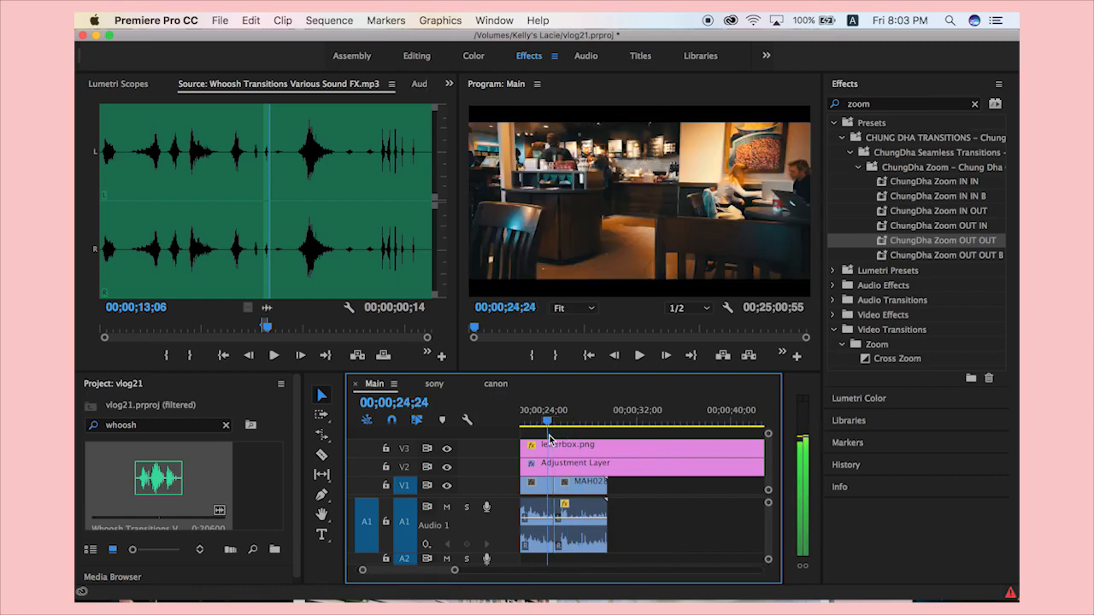
pyautogui.click(639, 356)
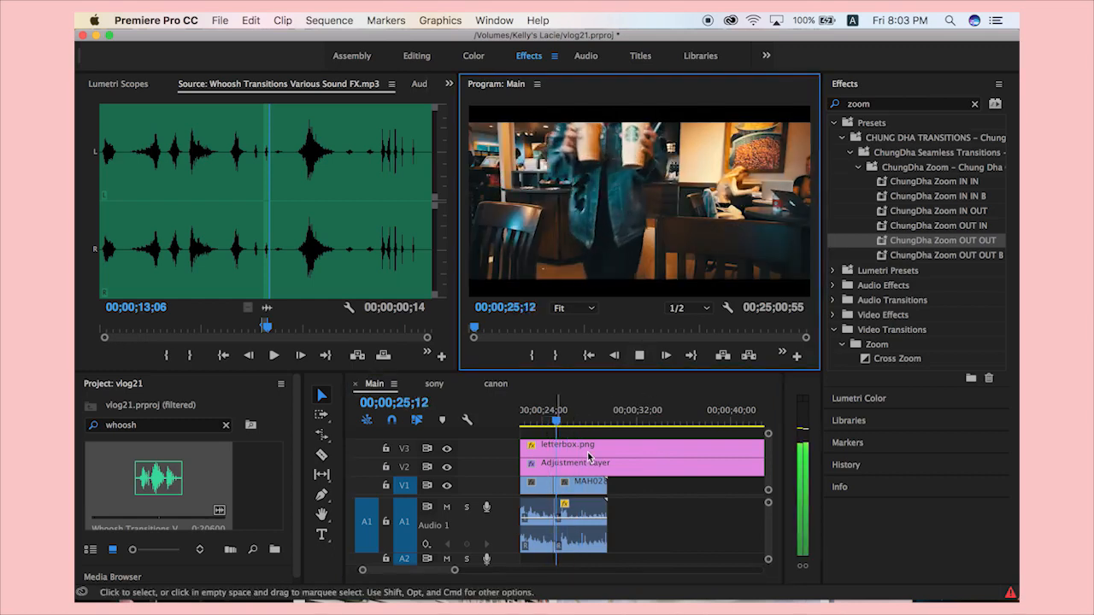
pyautogui.press('space')
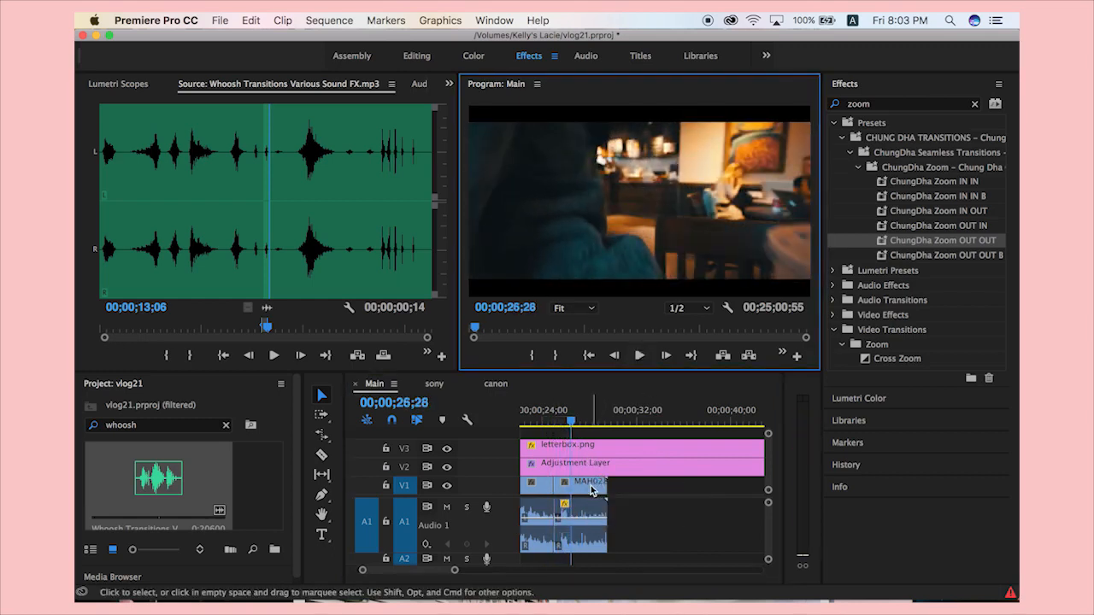
pyautogui.click(593, 488)
pyautogui.press('super+k')
pyautogui.click(592, 485)
pyautogui.press('Delete')
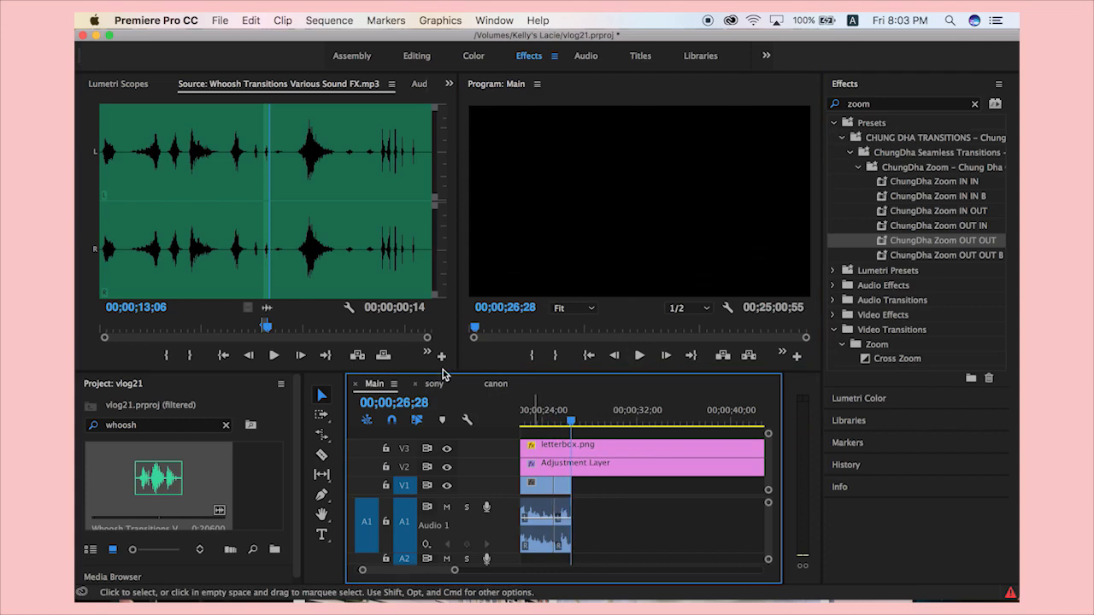
# Look through the drink shots in the canon sequence for a possible next clip.
pyautogui.click(490, 385)
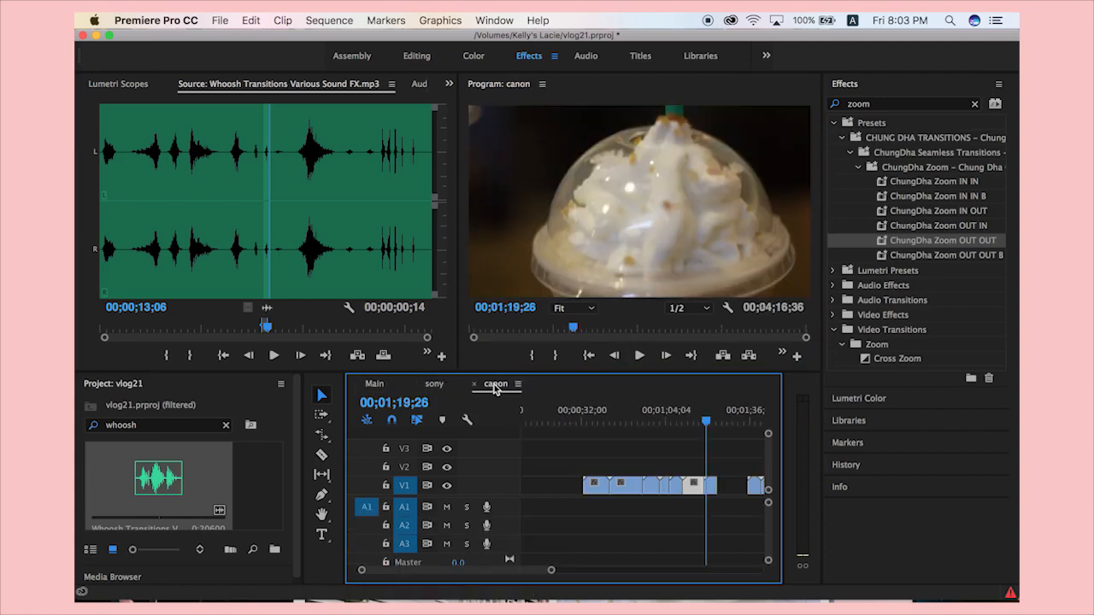
pyautogui.moveTo(706, 421)
pyautogui.mouseDown()
pyautogui.moveTo(644, 430)
pyautogui.moveTo(685, 441)
pyautogui.moveTo(701, 428)
pyautogui.mouseUp()
pyautogui.scroll(-2, 662, 459)
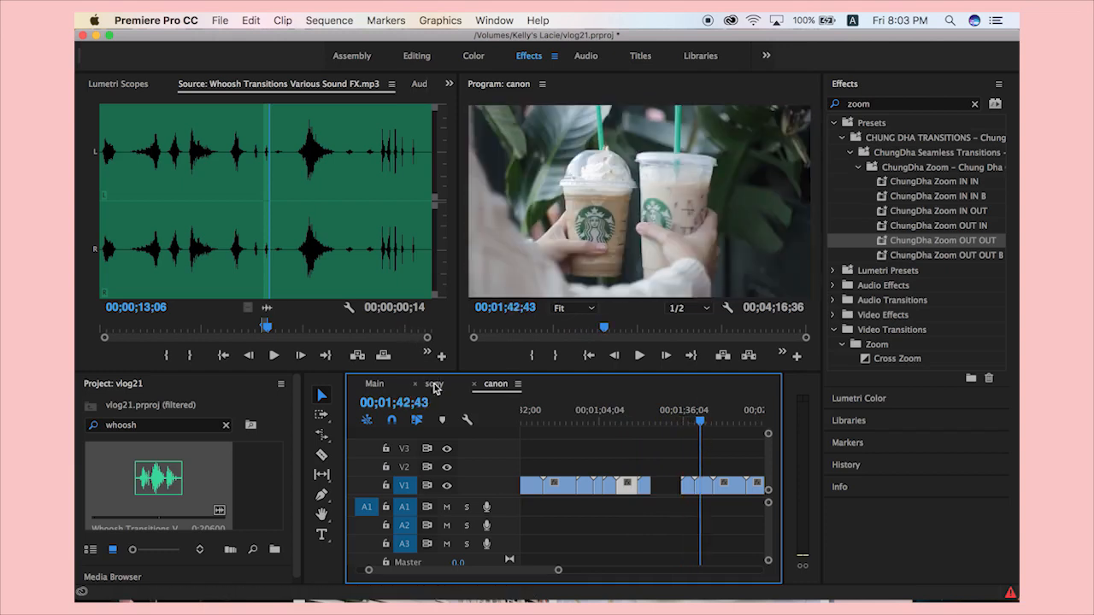
# In the sony sequence, split MAH02816.MP4 at 00;04;39;04 and remove its opening section without closing the gap.
pyautogui.click(439, 385)
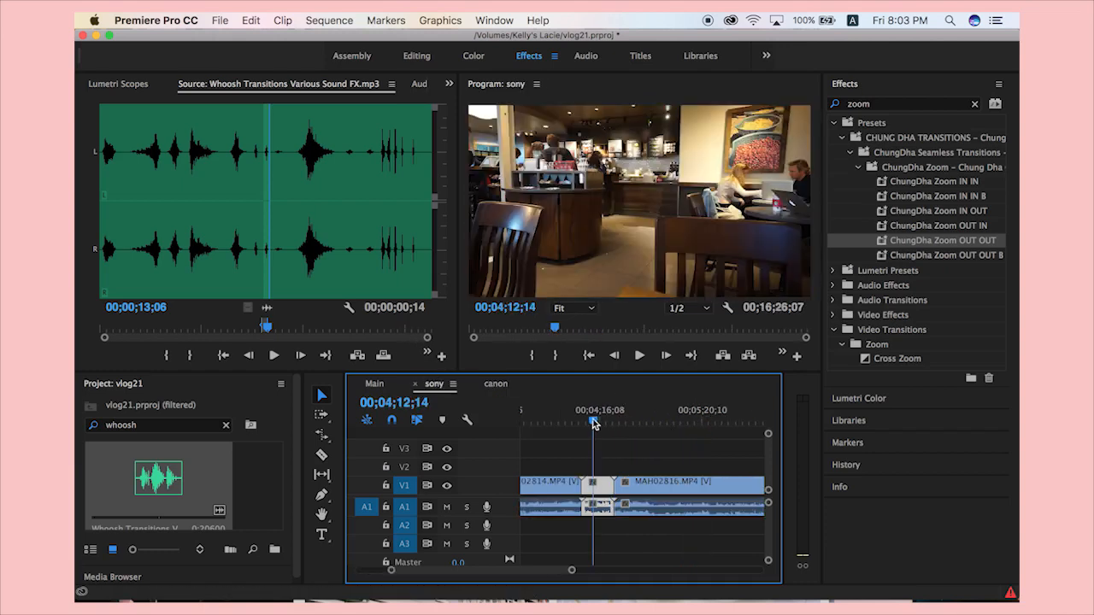
pyautogui.moveTo(595, 425); pyautogui.dragTo(638, 419)
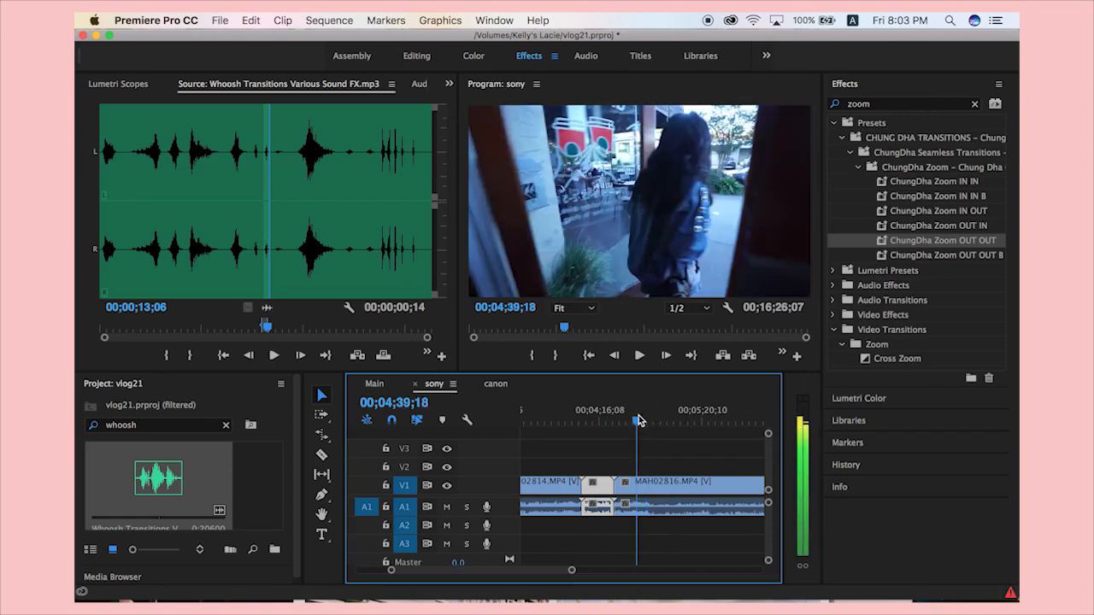
pyautogui.click(649, 492)
pyautogui.click(624, 490)
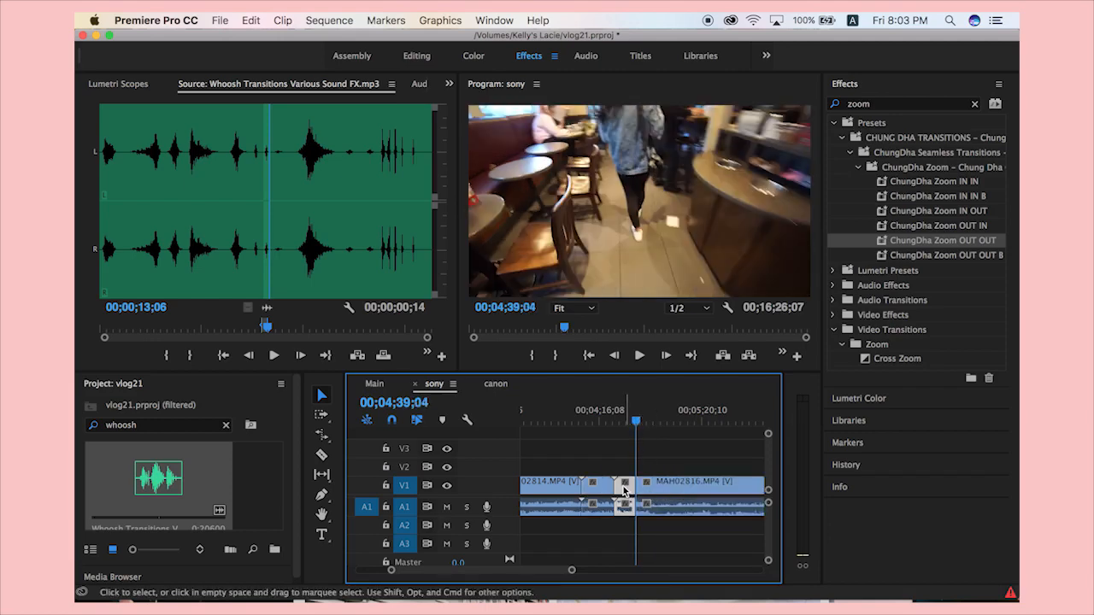
pyautogui.scroll(-2, 624, 487)
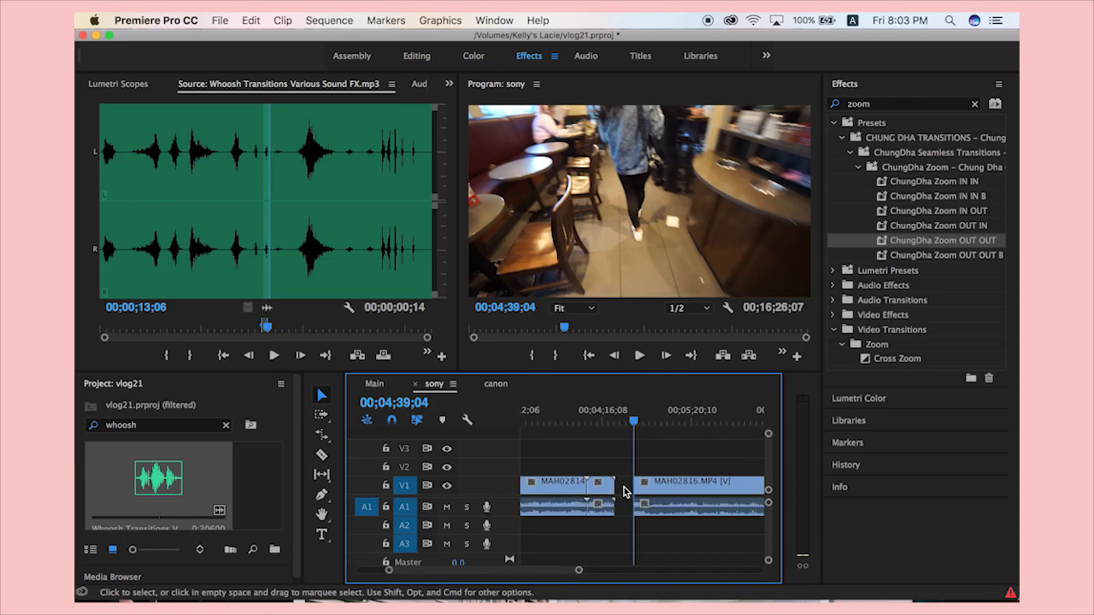
# Split MAH02816.MP4 at 00;04;48;07 and move the section before the cut into the Main sequence at 00;00;26;28.
pyautogui.hscroll(2, 624, 487)
pyautogui.moveTo(589, 423)
pyautogui.mouseDown()
pyautogui.moveTo(618, 430)
pyautogui.moveTo(586, 426)
pyautogui.moveTo(602, 430)
pyautogui.mouseUp()
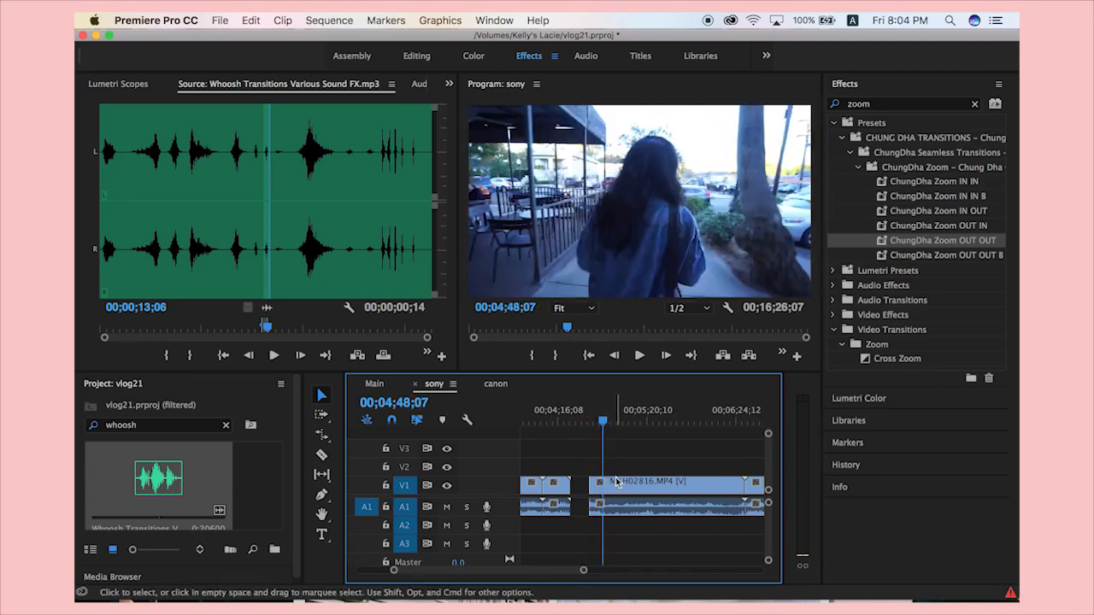
pyautogui.click(618, 483)
pyautogui.press('super+k')
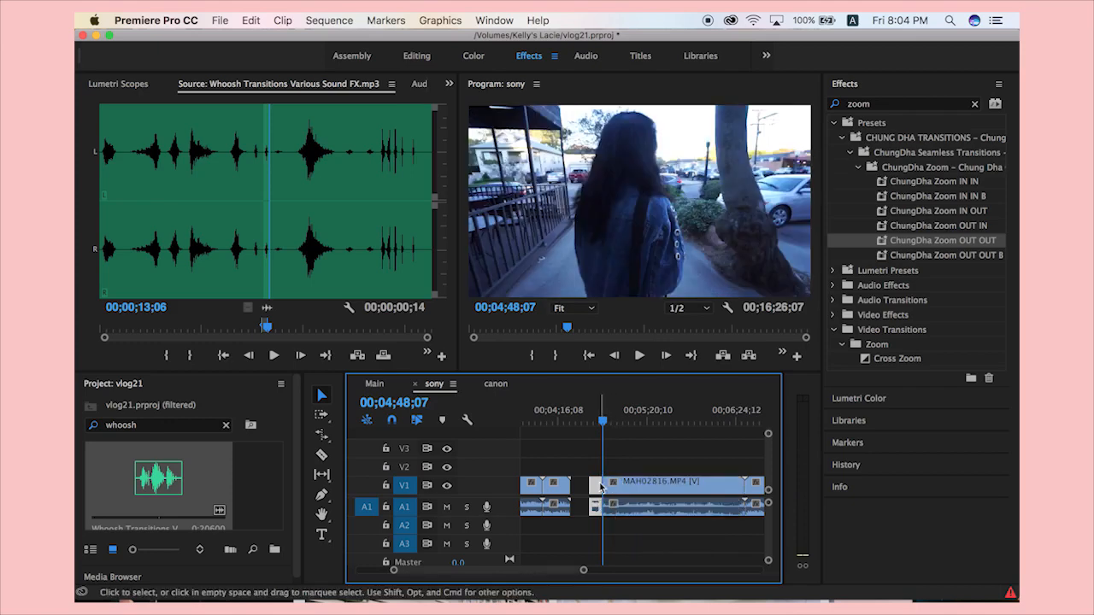
pyautogui.click(371, 385)
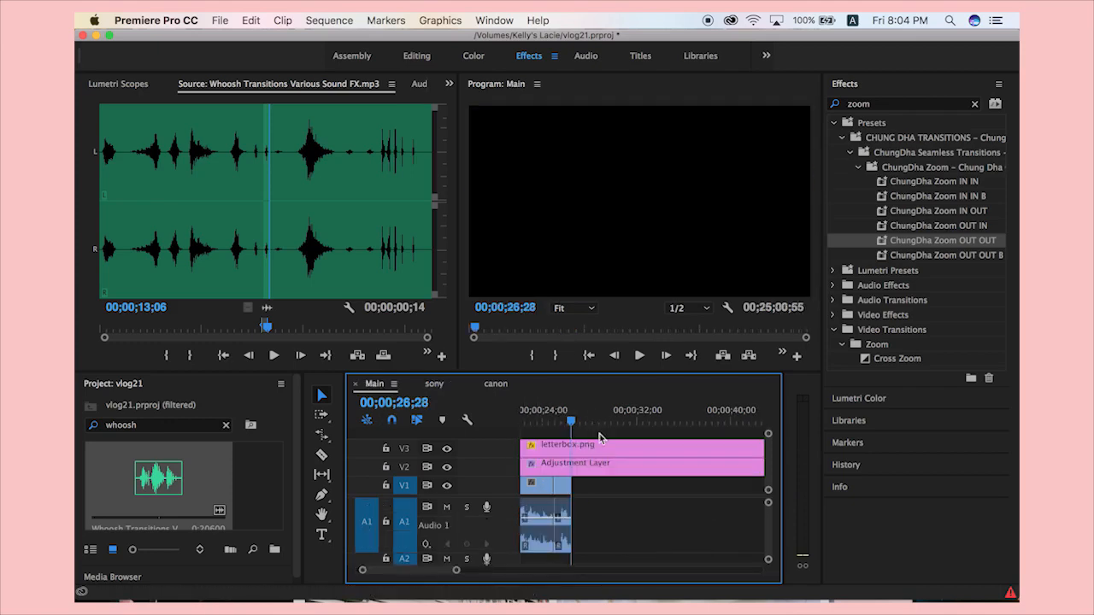
pyautogui.press('super+v')
# Grade the added MAH02816.MP4 clip with temperature about -19.2, saturation about 73.1 and an RGB curve raised in the shadows.
pyautogui.moveTo(684, 424); pyautogui.dragTo(620, 426)
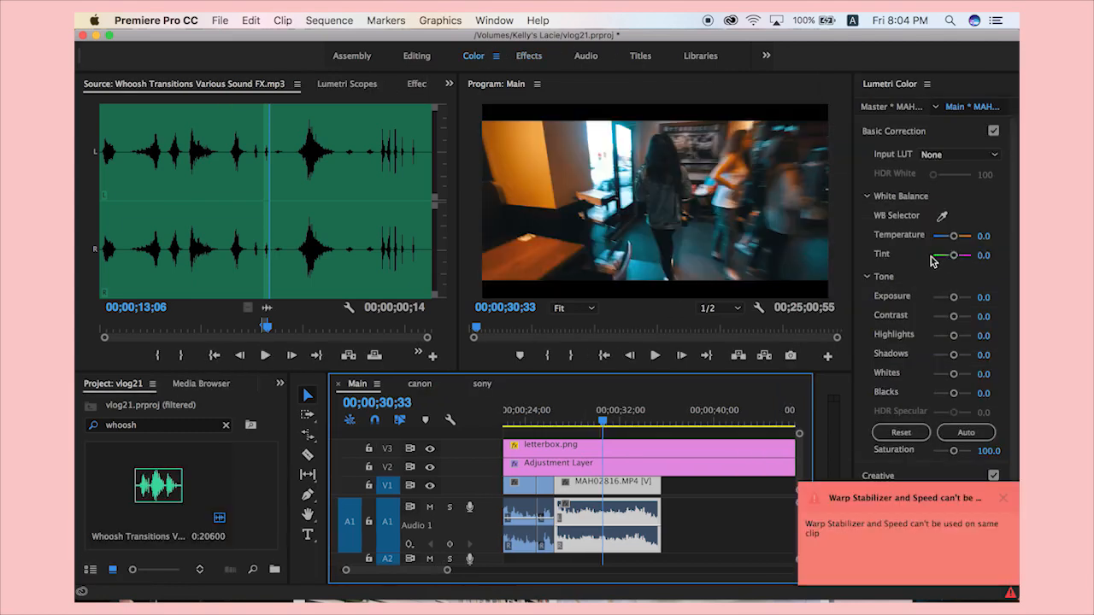
pyautogui.moveTo(954, 236); pyautogui.dragTo(949, 236)
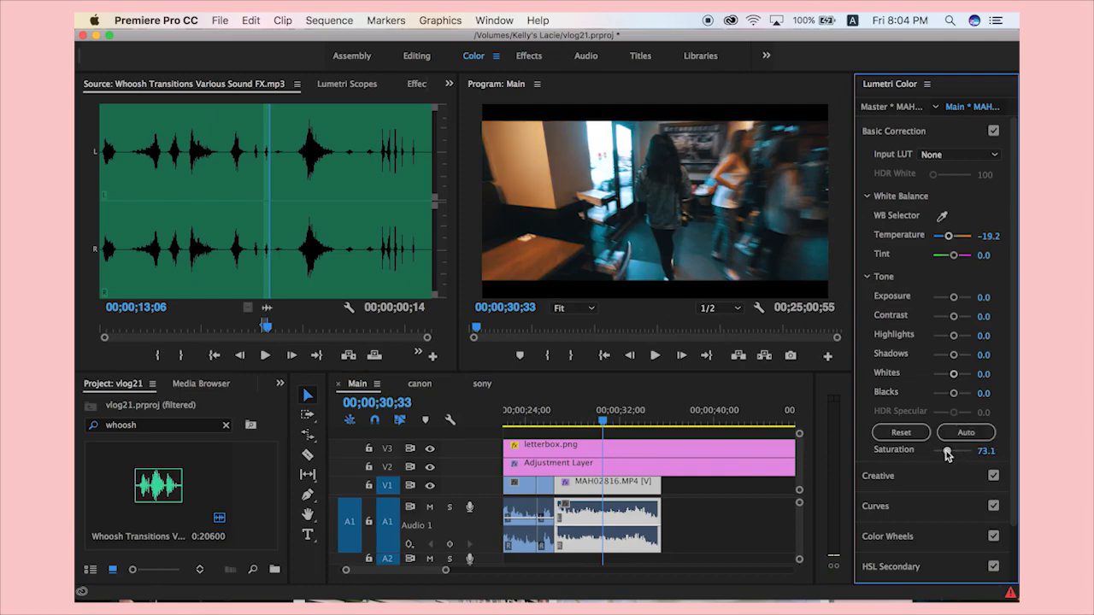
pyautogui.click(904, 506)
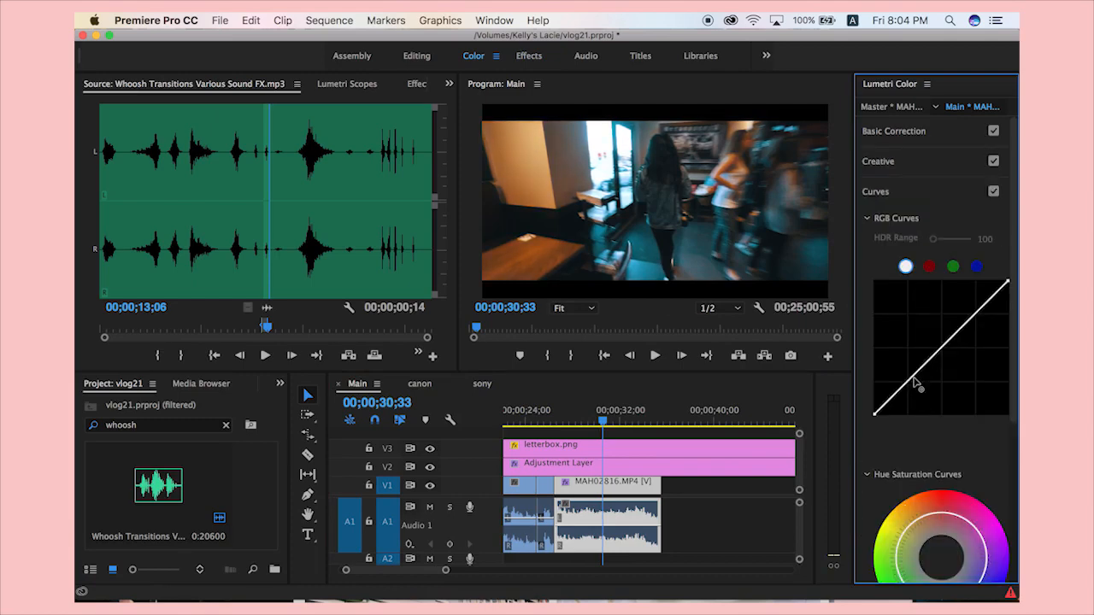
pyautogui.moveTo(913, 379); pyautogui.dragTo(909, 371)
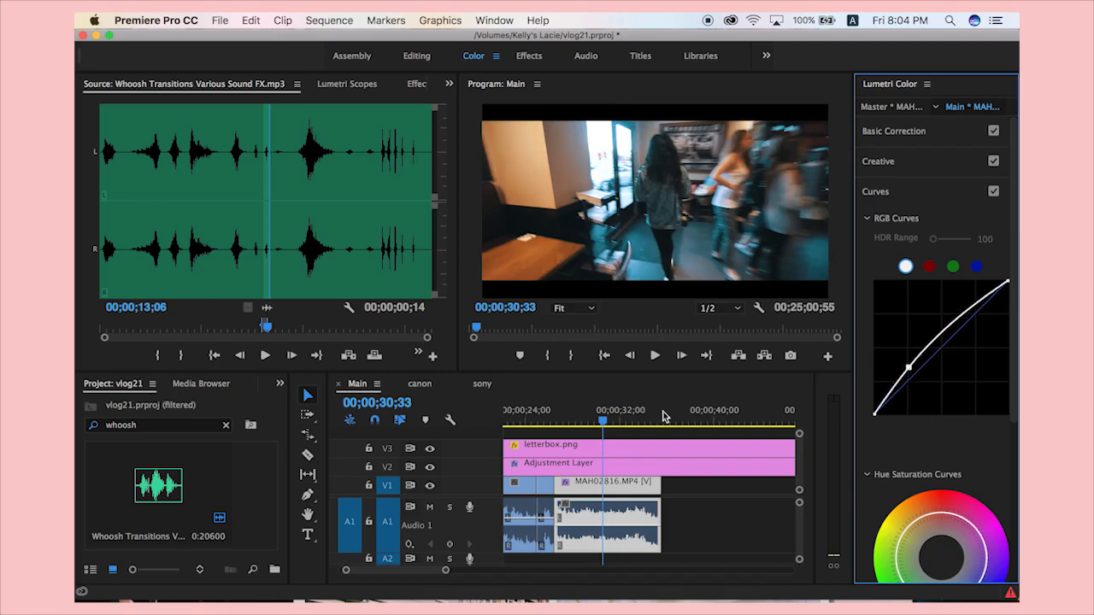
# Play back the graded clip, split it at 00;00;31;52, delete the part before the cut and close the gap.
pyautogui.moveTo(601, 419); pyautogui.dragTo(542, 423)
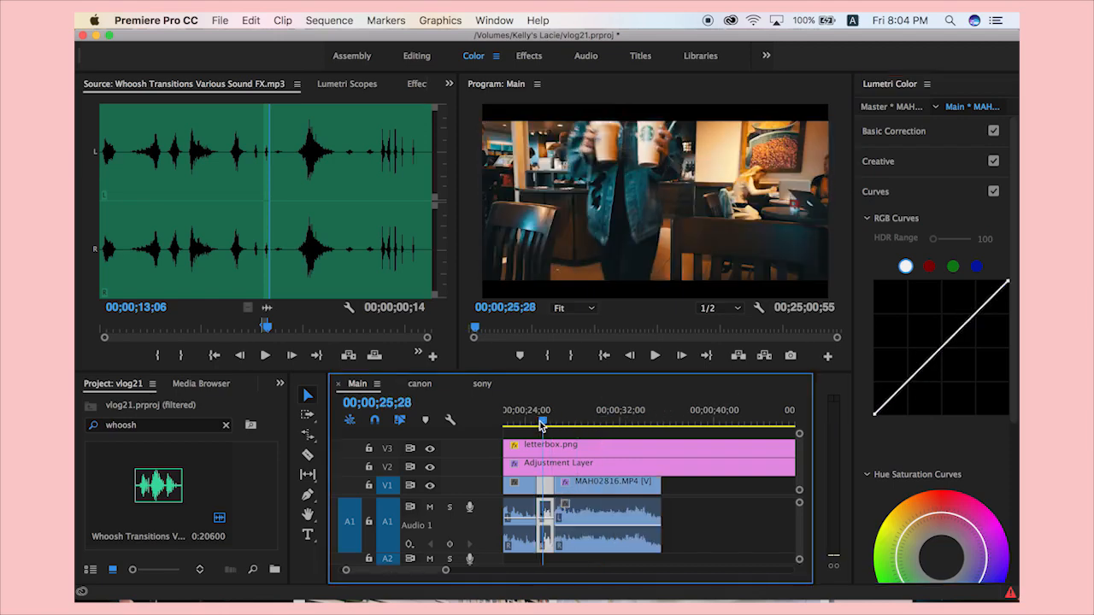
pyautogui.press('XF86AudioRaiseVolume')
pyautogui.click(655, 357)
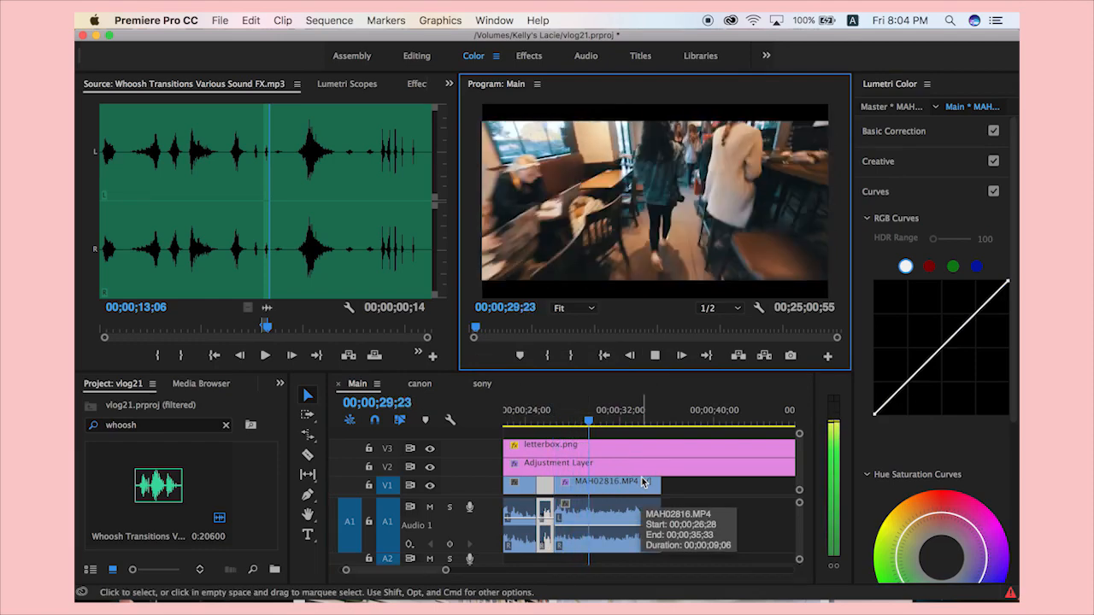
pyautogui.moveTo(589, 422); pyautogui.dragTo(618, 425)
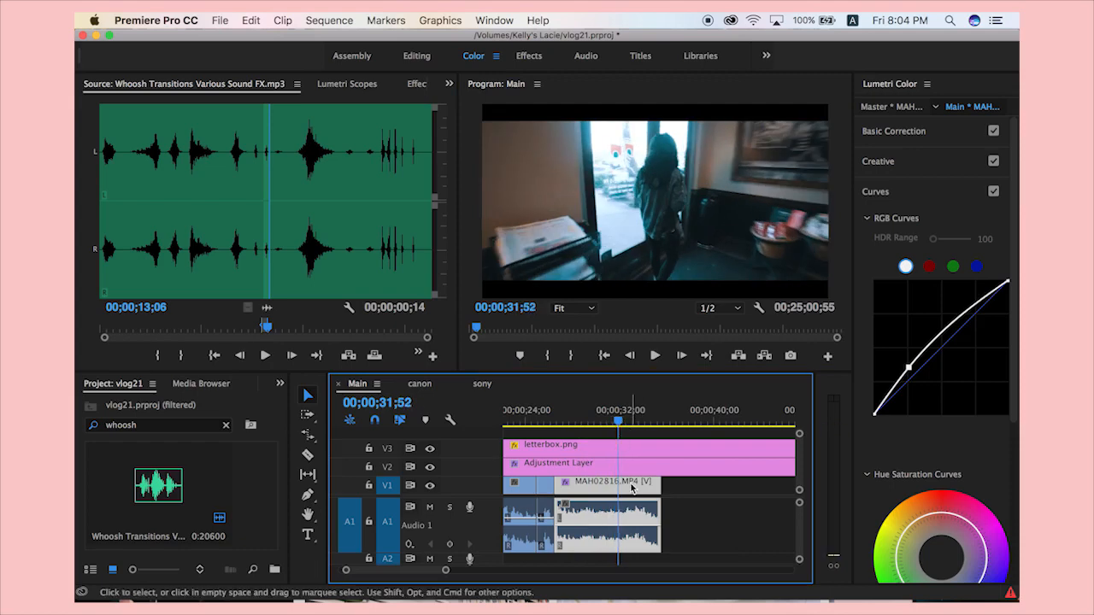
pyautogui.press('super+k')
pyautogui.press('Delete')
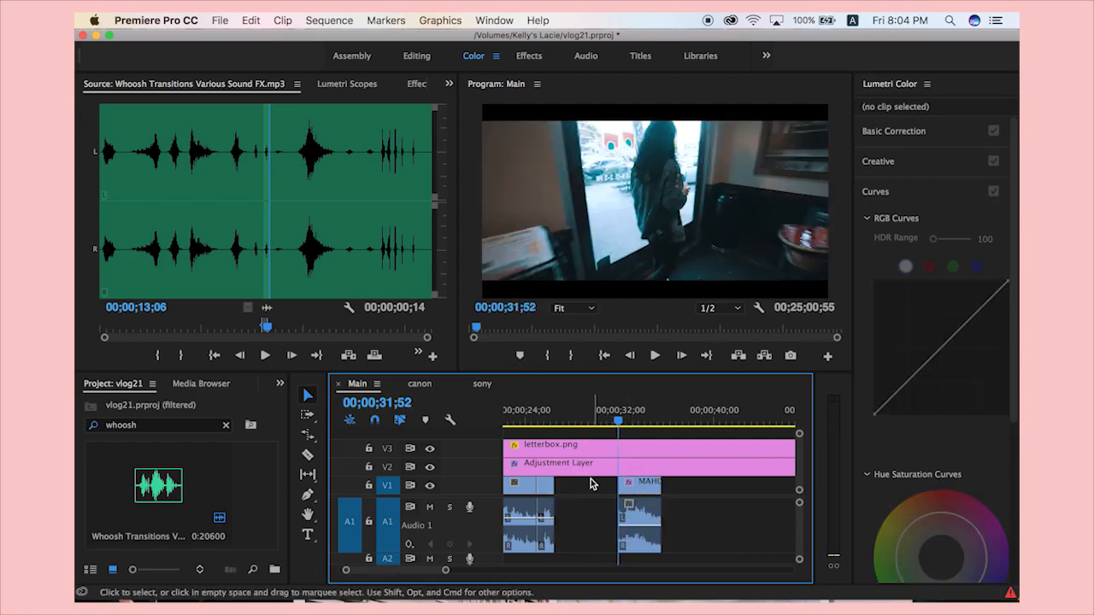
pyautogui.press('Delete')
# Play back across the cut, split MAH02816.MP4 at 00;00;28;39 and delete the rest of the clip.
pyautogui.moveTo(624, 423); pyautogui.dragTo(547, 425)
pyautogui.click(654, 354)
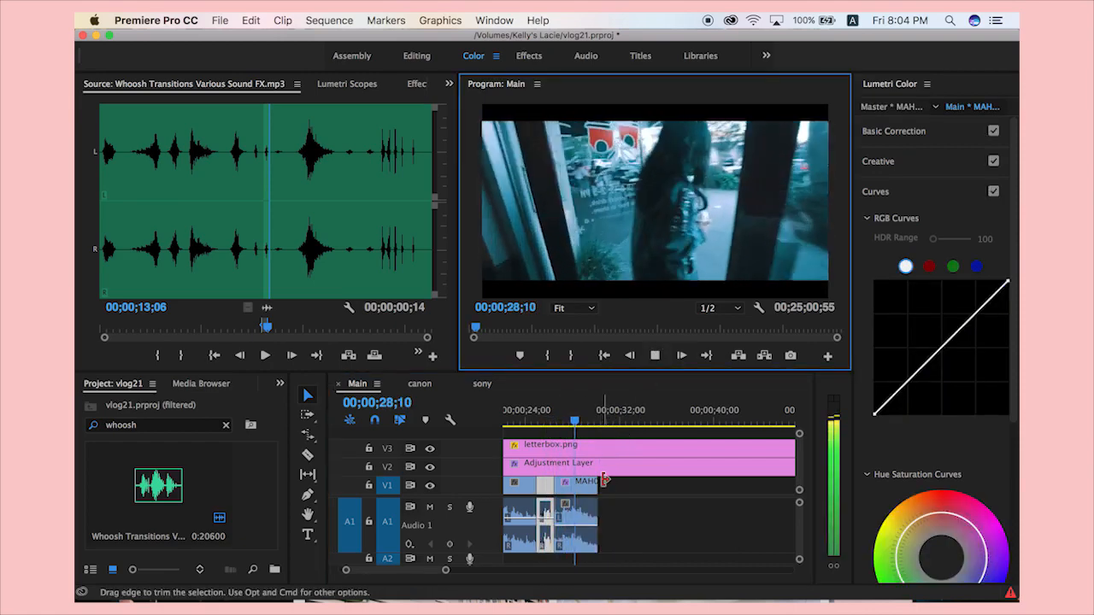
pyautogui.click(588, 491)
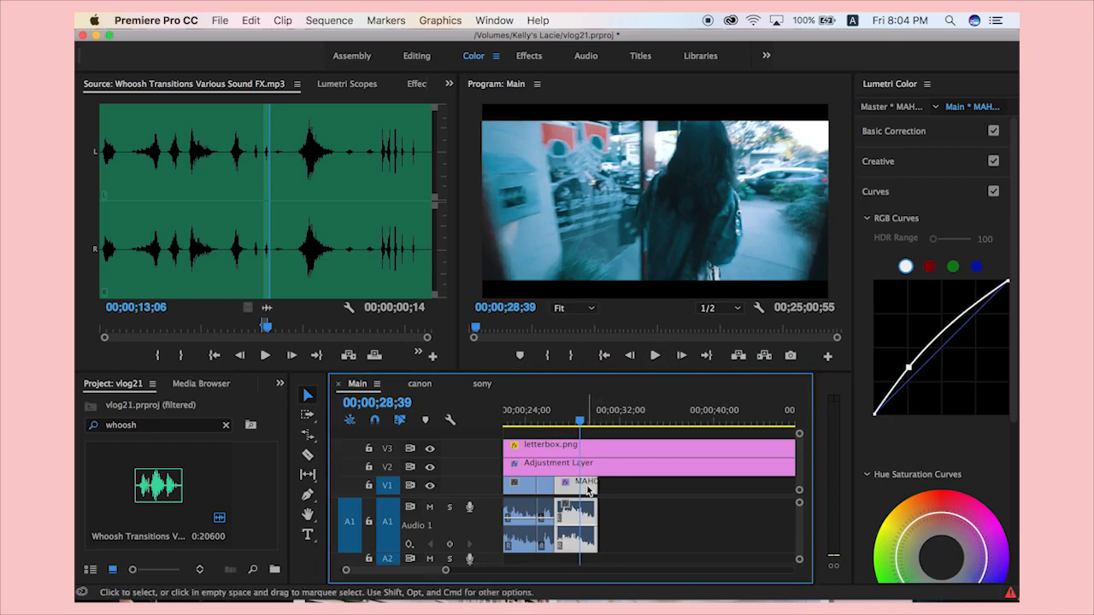
pyautogui.press('super+k')
pyautogui.click(588, 489)
pyautogui.press('Delete')
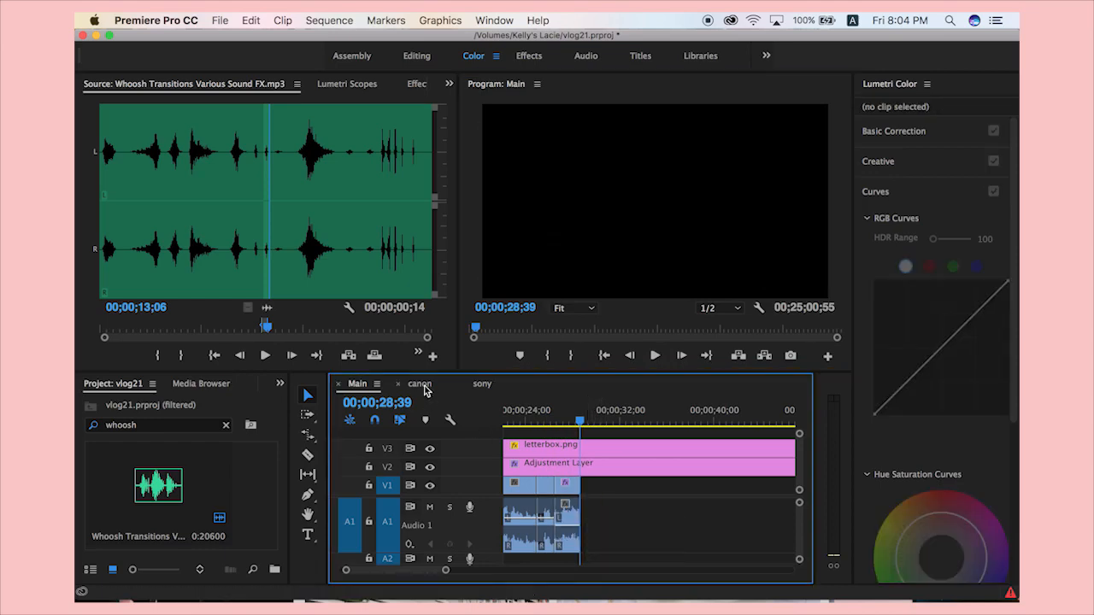
# Review the canon sequence's two-drink shots around 00;01;37;57 and return to the Main sequence.
pyautogui.click(422, 383)
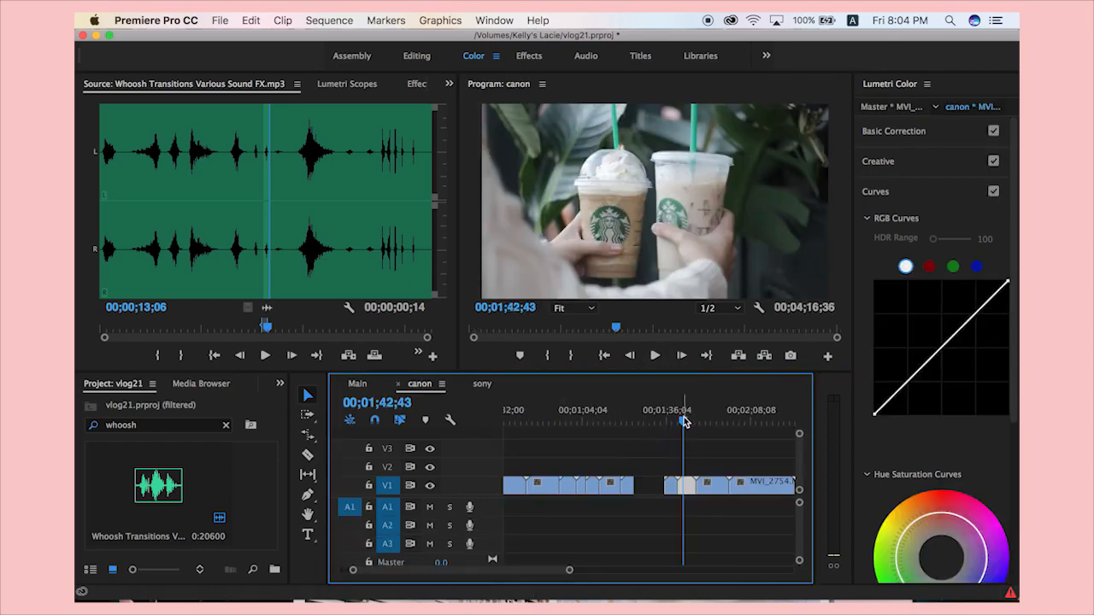
pyautogui.click(361, 389)
pyautogui.click(425, 387)
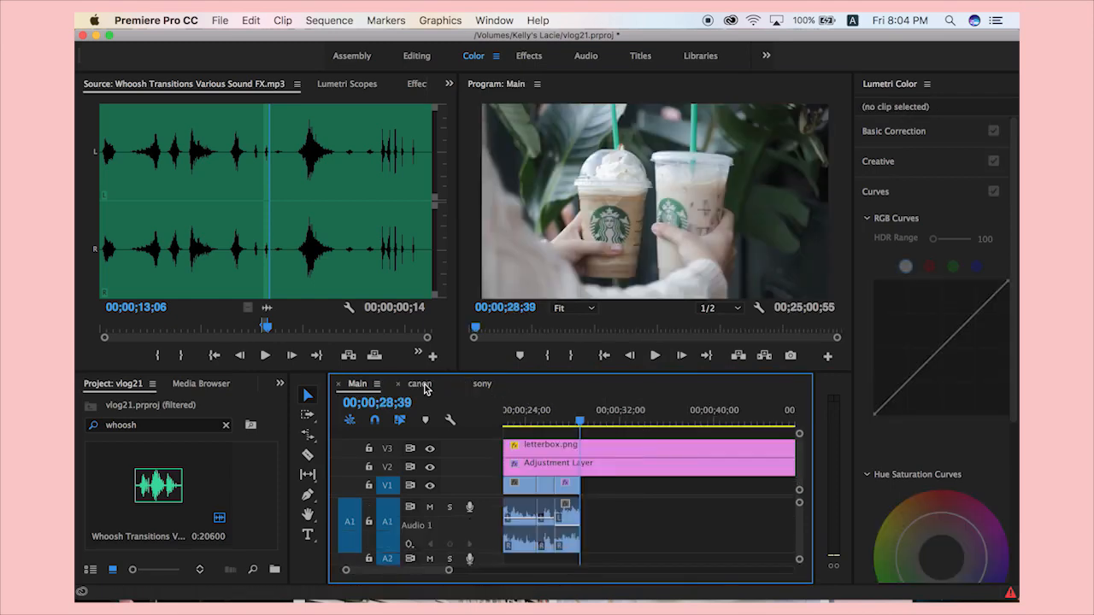
pyautogui.moveTo(683, 420)
pyautogui.mouseDown()
pyautogui.moveTo(628, 421)
pyautogui.moveTo(671, 420)
pyautogui.mouseUp()
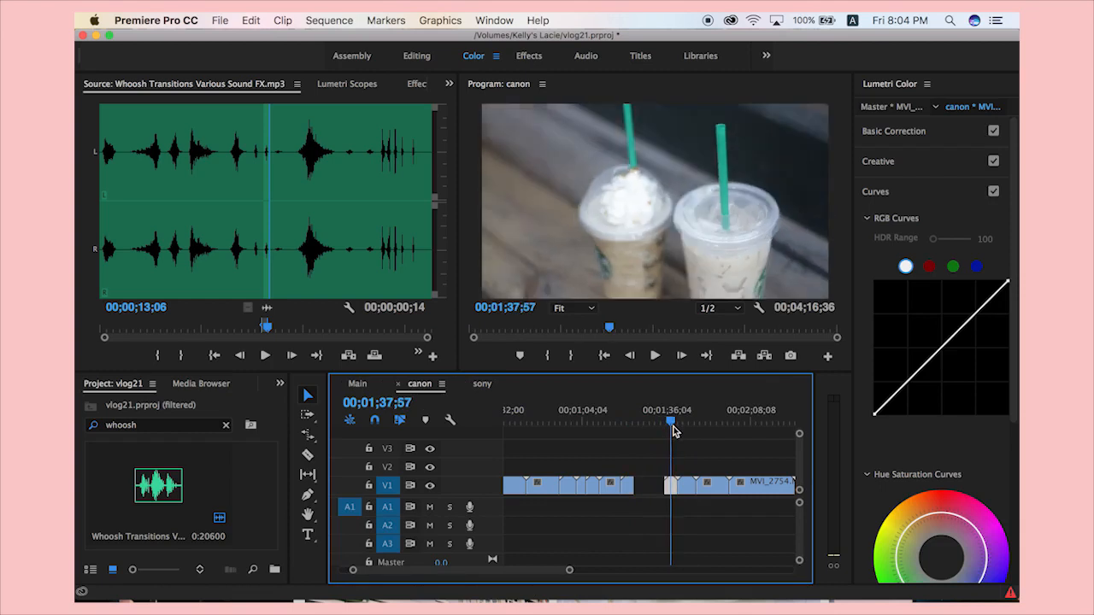
pyautogui.click(359, 385)
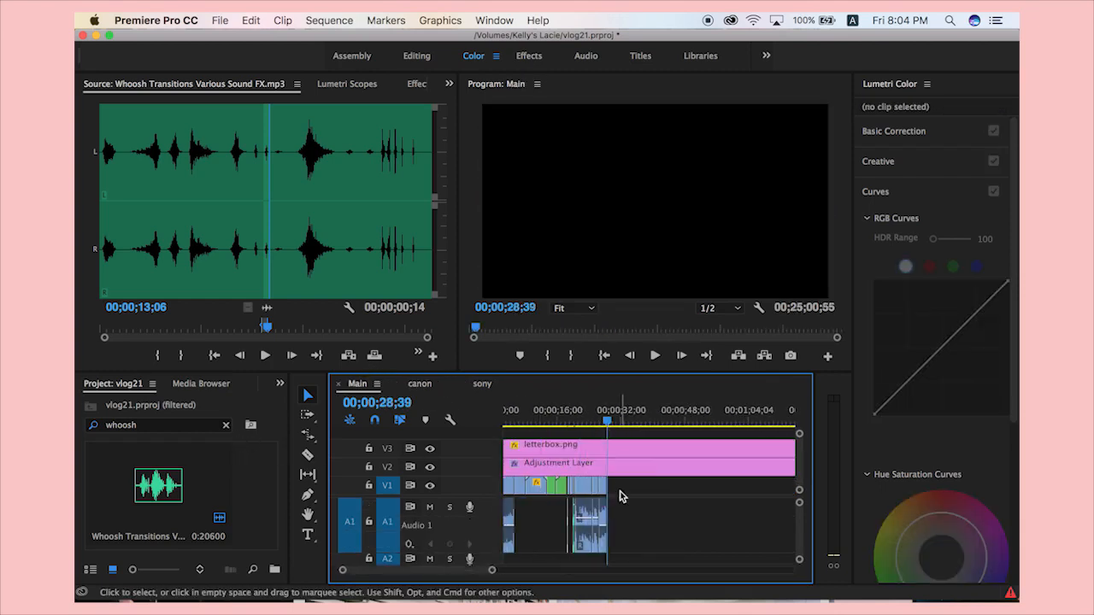
# Switch to Finder and open the vlog footage folder inside vlog21 and 11_10footage on the external drive.
pyautogui.click(141, 579)
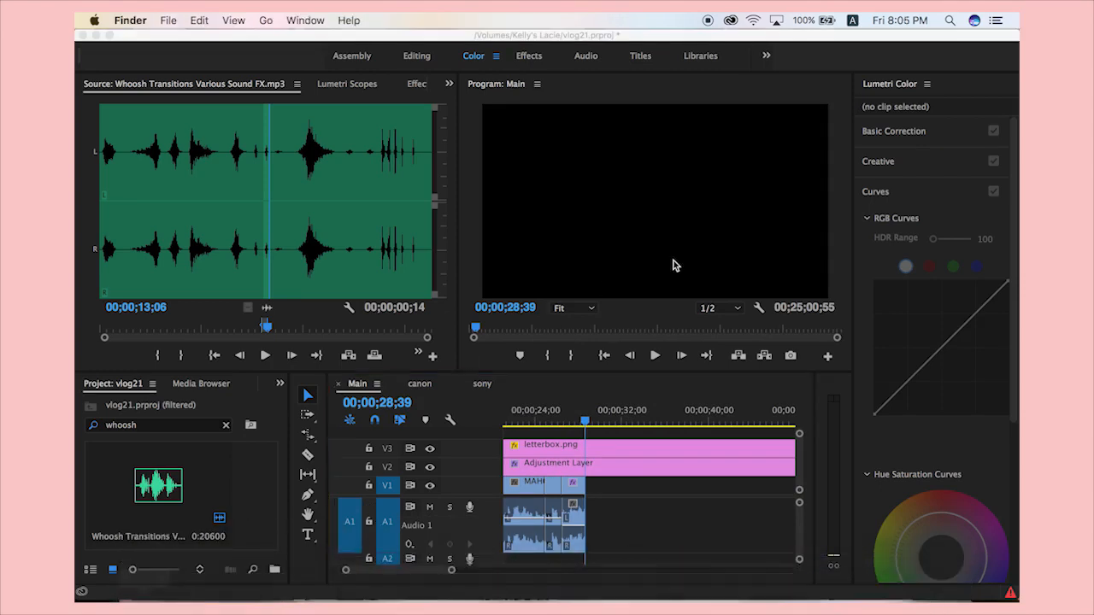
pyautogui.scroll(-3, 210, 270)
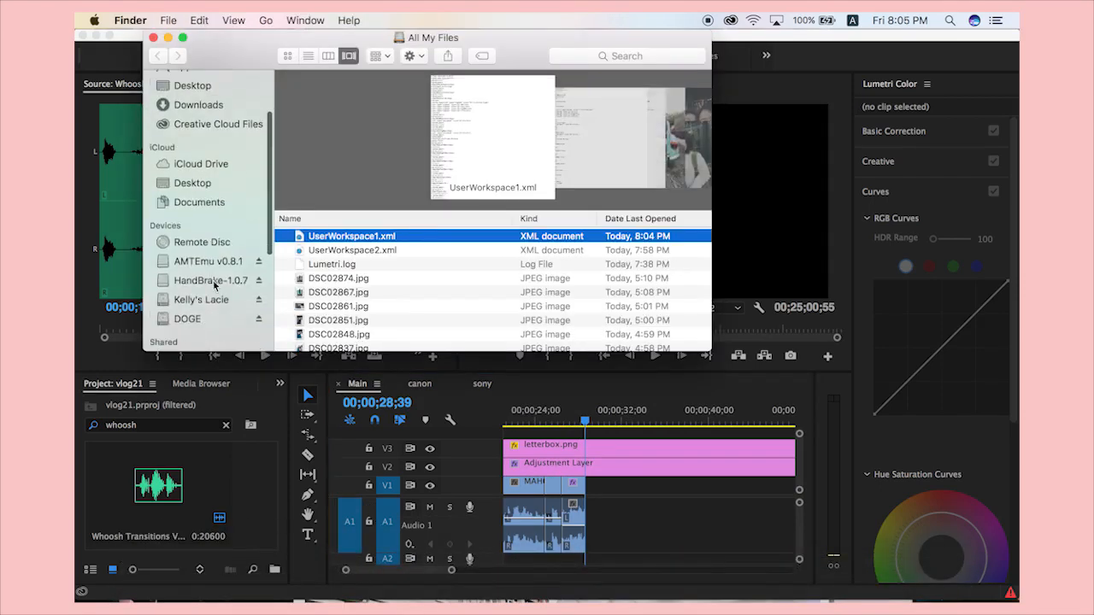
pyautogui.click(215, 299)
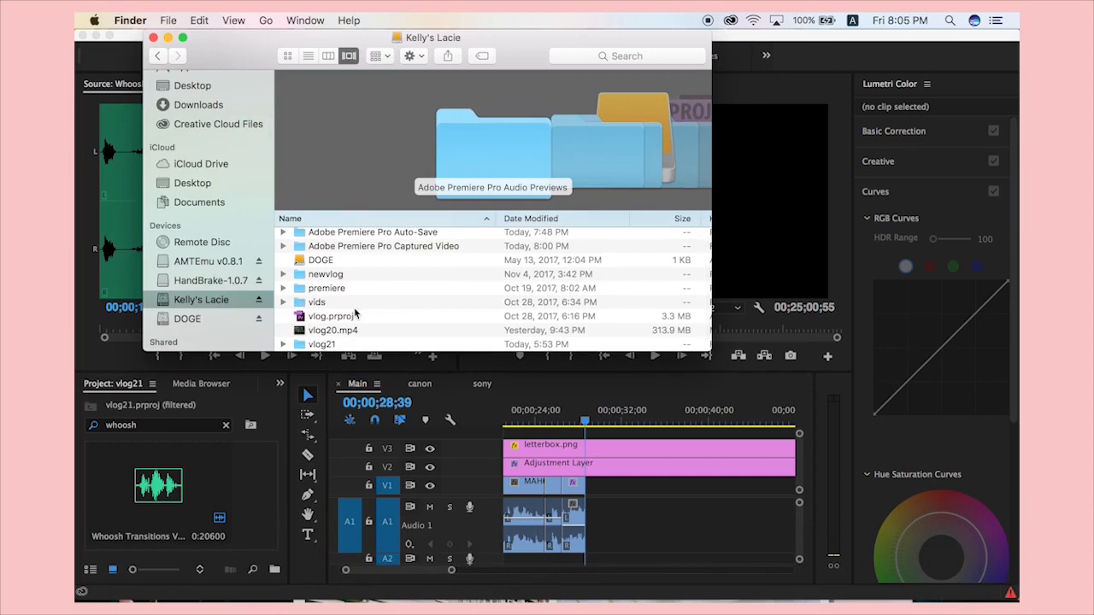
pyautogui.scroll(-2, 354, 313)
pyautogui.doubleClick(343, 326)
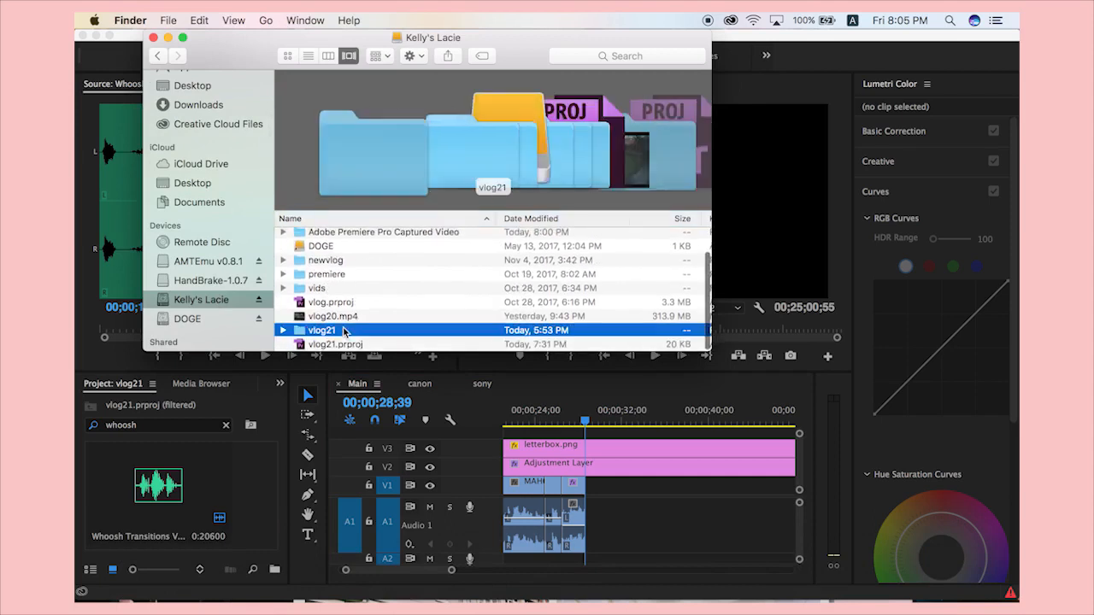
pyautogui.doubleClick(345, 238)
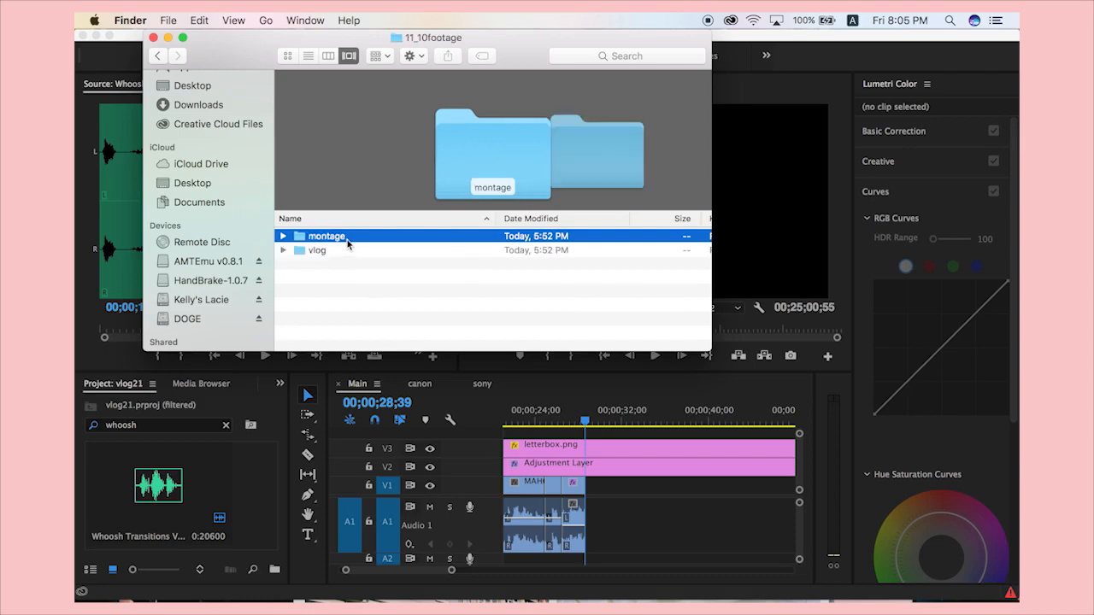
pyautogui.click(342, 251)
pyautogui.doubleClick(341, 251)
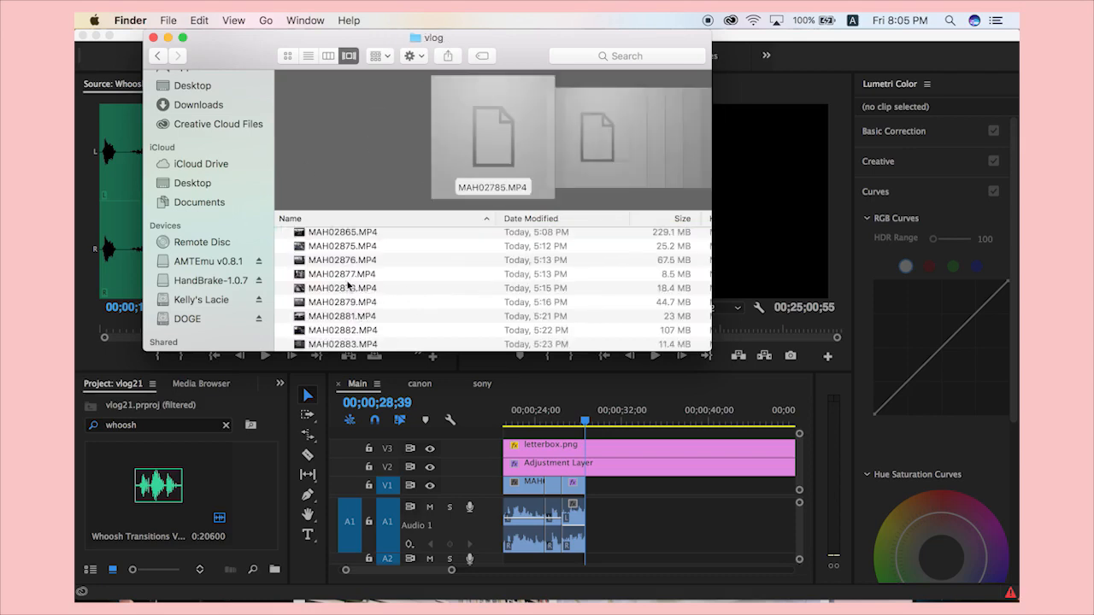
pyautogui.scroll(3, 334, 286)
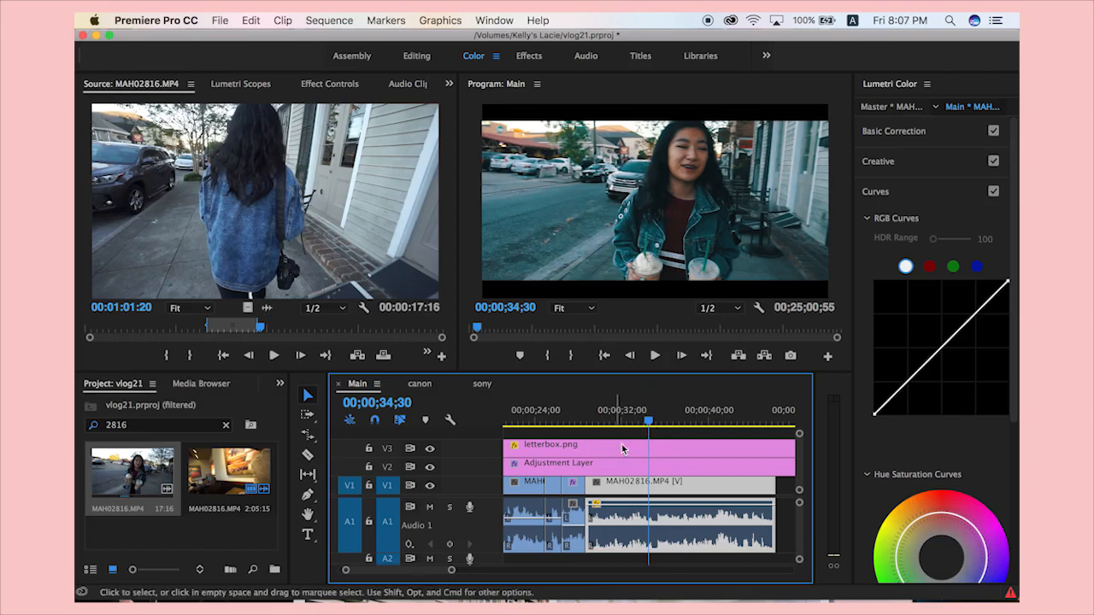
# Add a Scale keyframe to letterbox.png at 00;00;27;57 in the Main sequence.
pyautogui.moveTo(641, 425); pyautogui.dragTo(566, 449)
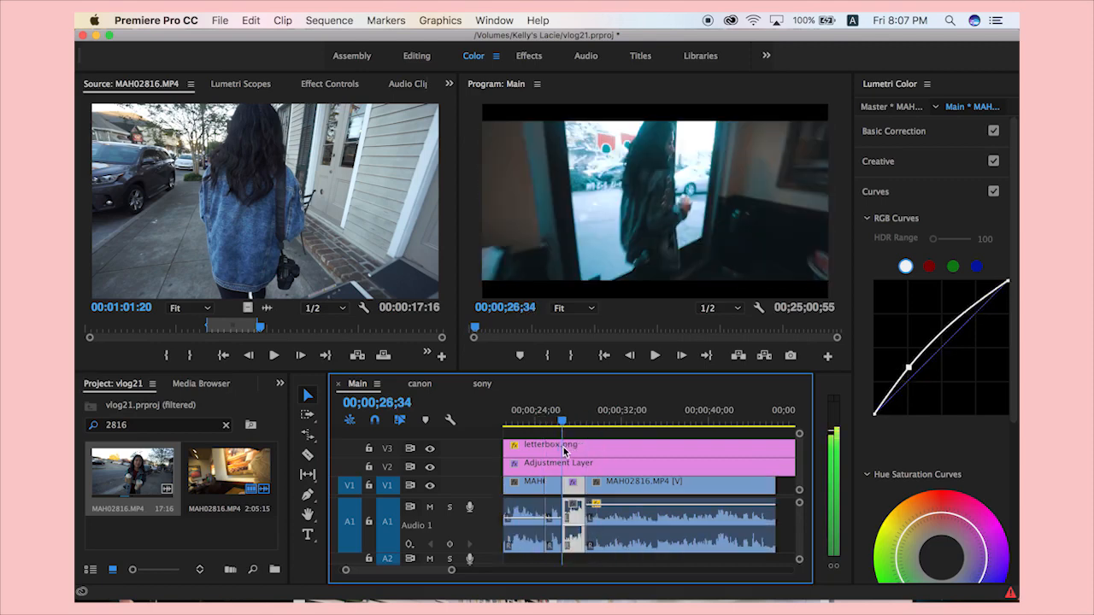
pyautogui.hscroll(-5, 567, 449)
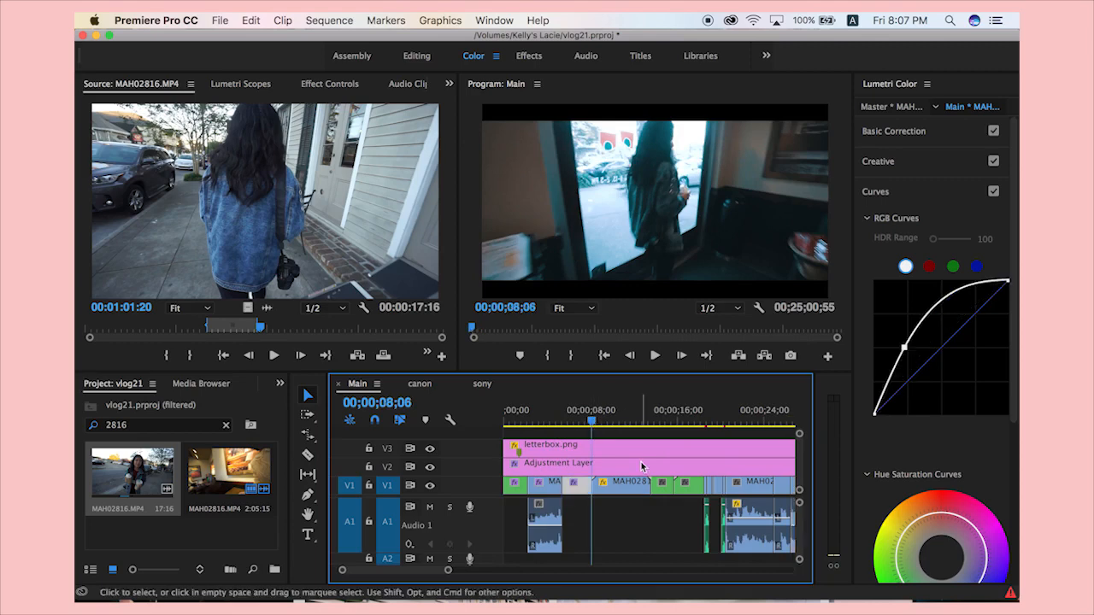
pyautogui.hscroll(4, 641, 460)
pyautogui.click(625, 422)
pyautogui.moveTo(625, 422)
pyautogui.mouseDown()
pyautogui.moveTo(650, 425)
pyautogui.moveTo(634, 422)
pyautogui.mouseUp()
pyautogui.moveTo(638, 422); pyautogui.dragTo(630, 421)
pyautogui.click(644, 451)
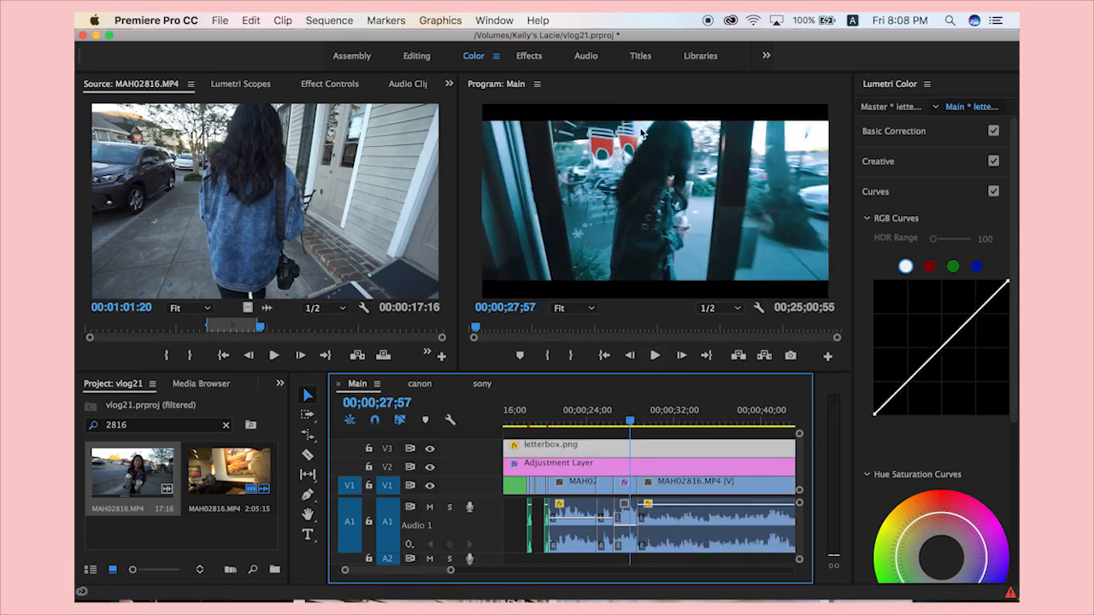
pyautogui.click(336, 86)
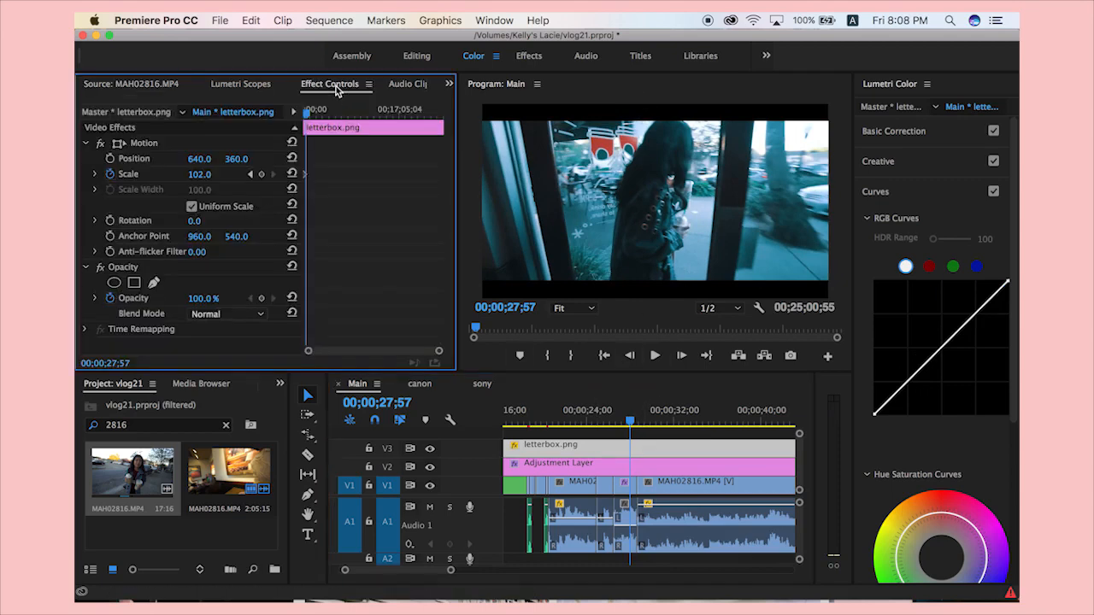
pyautogui.click(261, 175)
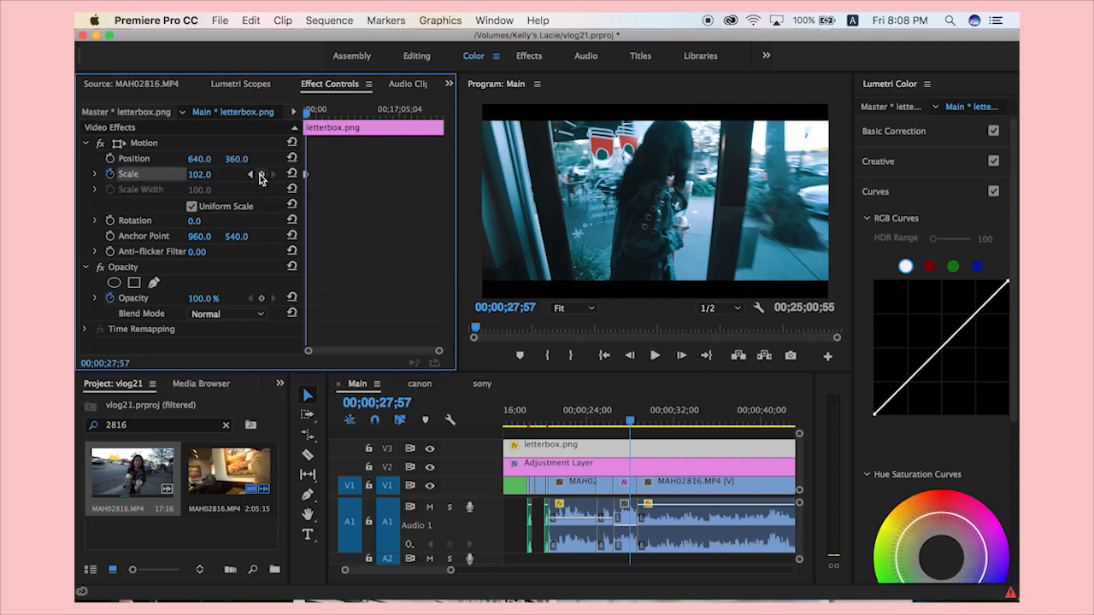
# Set the letterbox.png Scale to 130 at 00;00;28;38 so the bars animate out of the frame.
pyautogui.moveTo(630, 422); pyautogui.dragTo(639, 423)
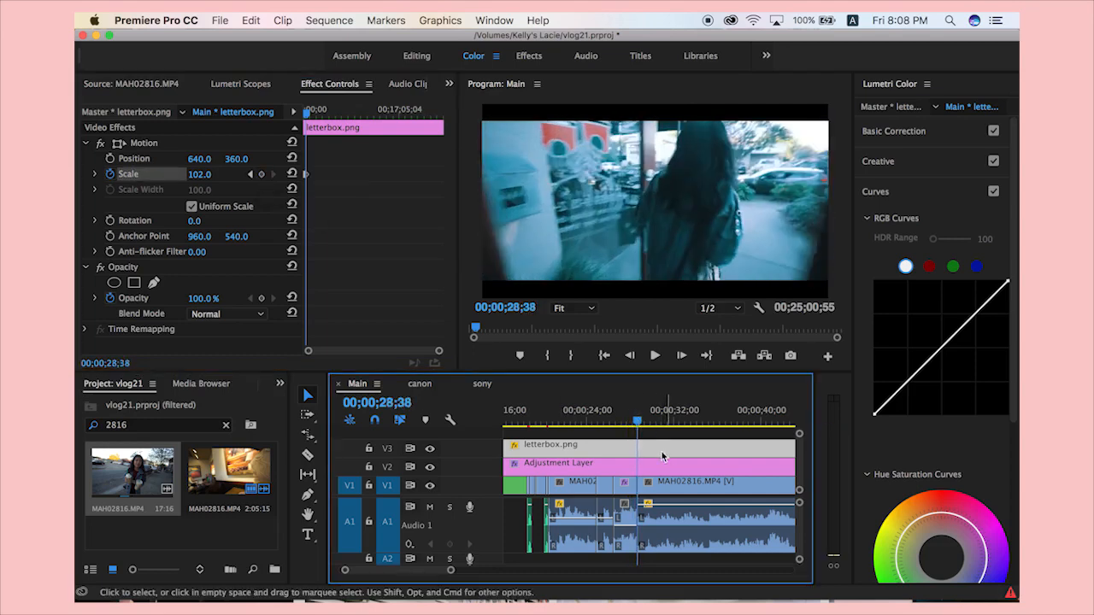
pyautogui.click(205, 175)
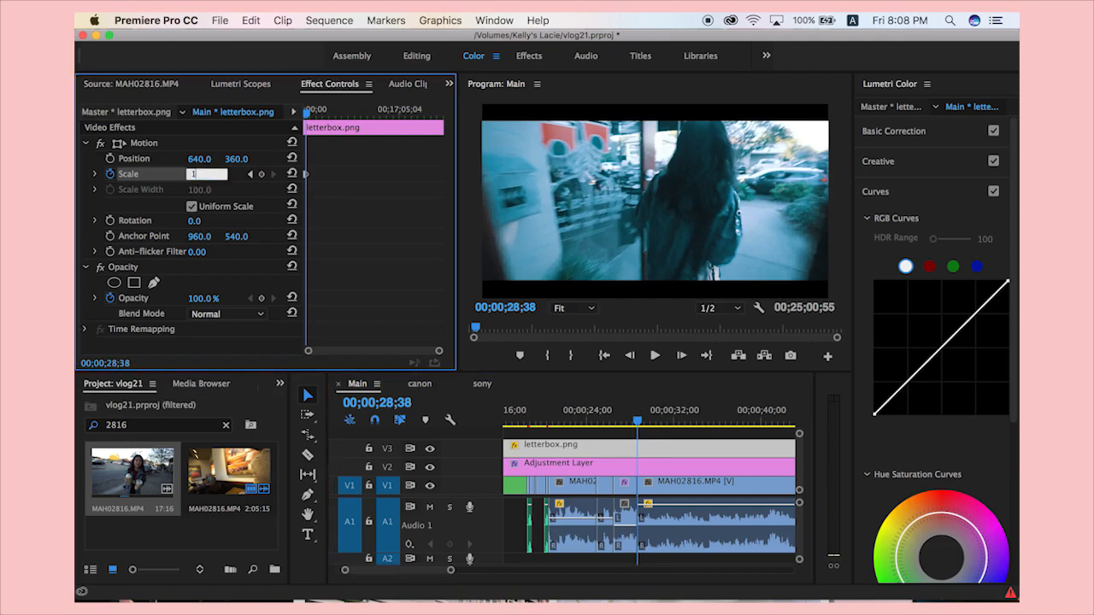
pyautogui.press('Return')
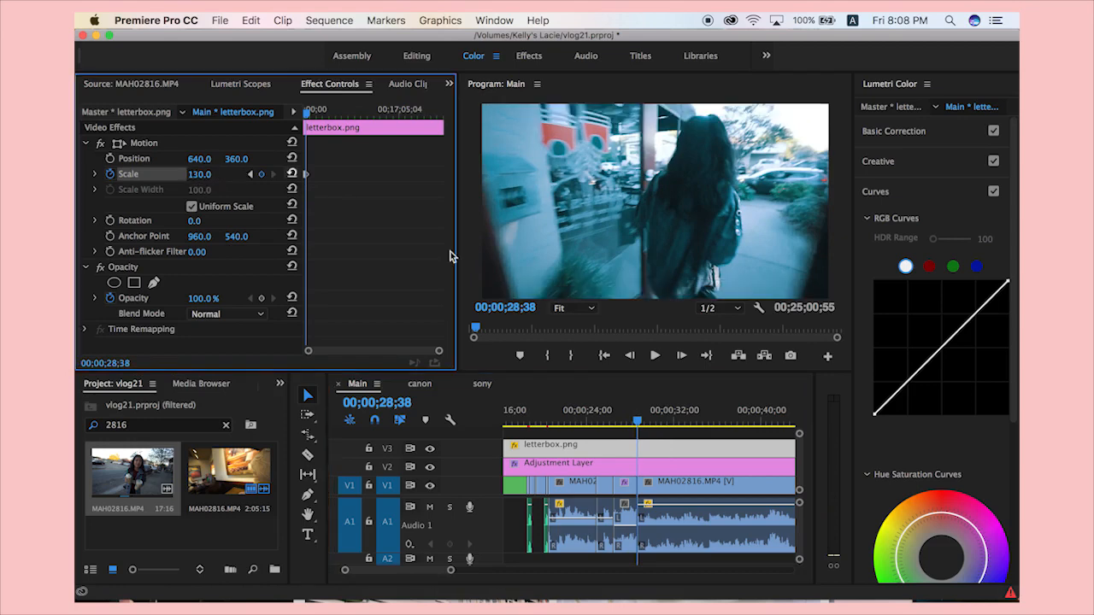
# Play back the letterbox animation and the following street shot up to 00;00;30;30.
pyautogui.click(656, 393)
pyautogui.press('Up')
pyautogui.click(656, 355)
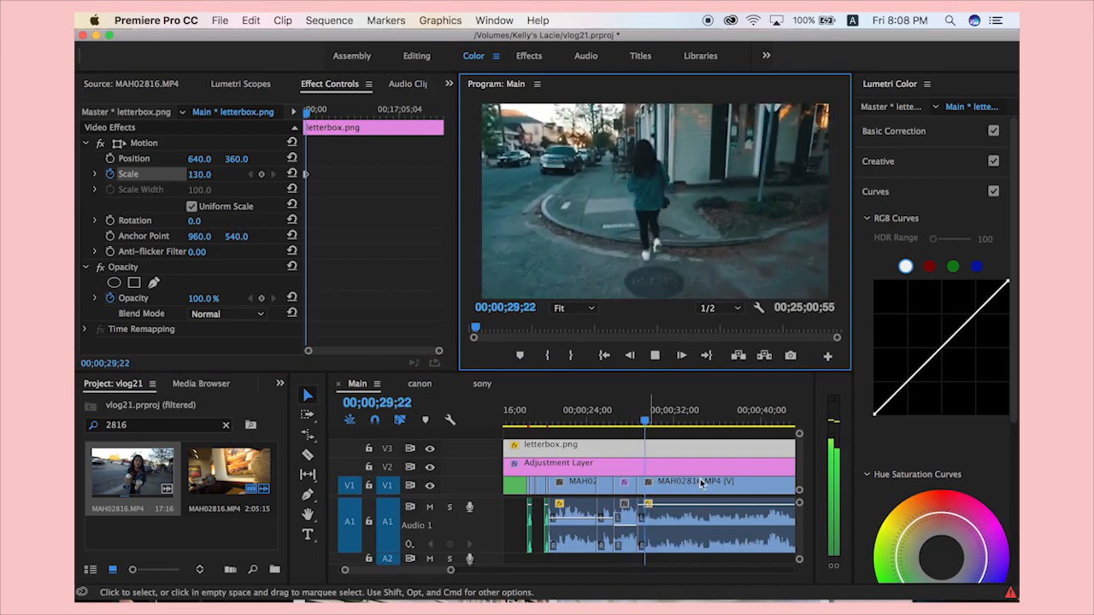
pyautogui.press('space')
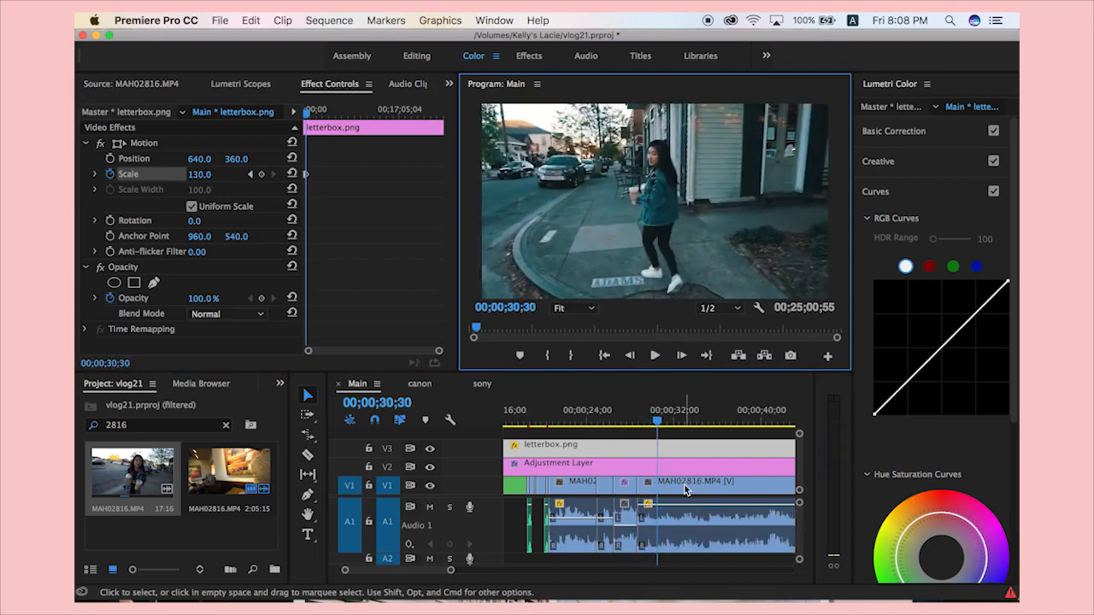
# Split MAH02816.MP4 at 00;00;30;30, delete the part before the cut and close the gap.
pyautogui.click(687, 488)
pyautogui.press('super+k')
pyautogui.press('space')
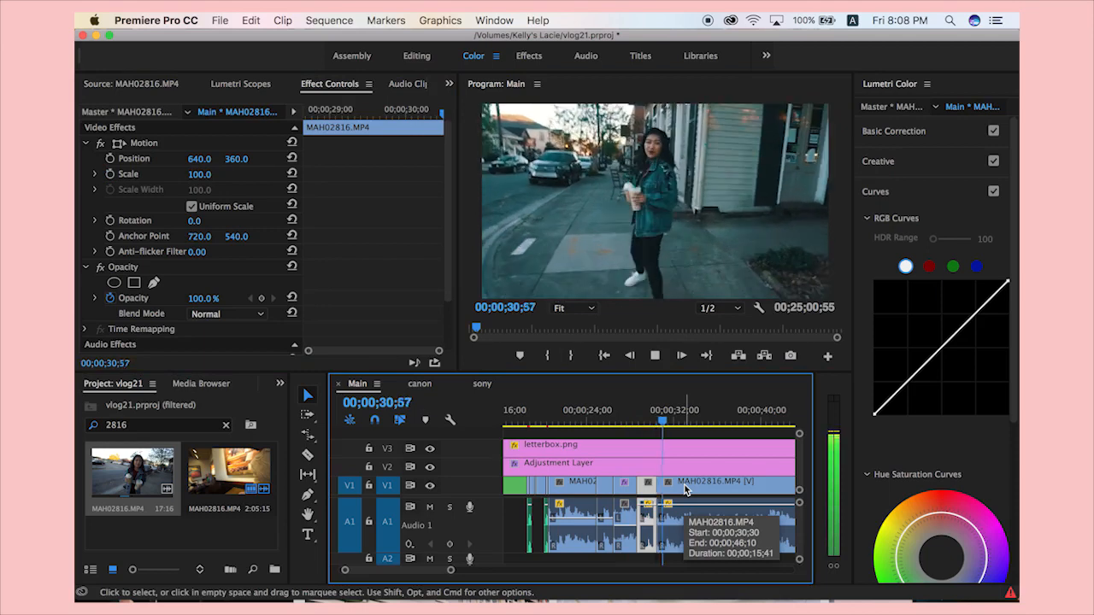
pyautogui.click(686, 488)
pyautogui.press('space')
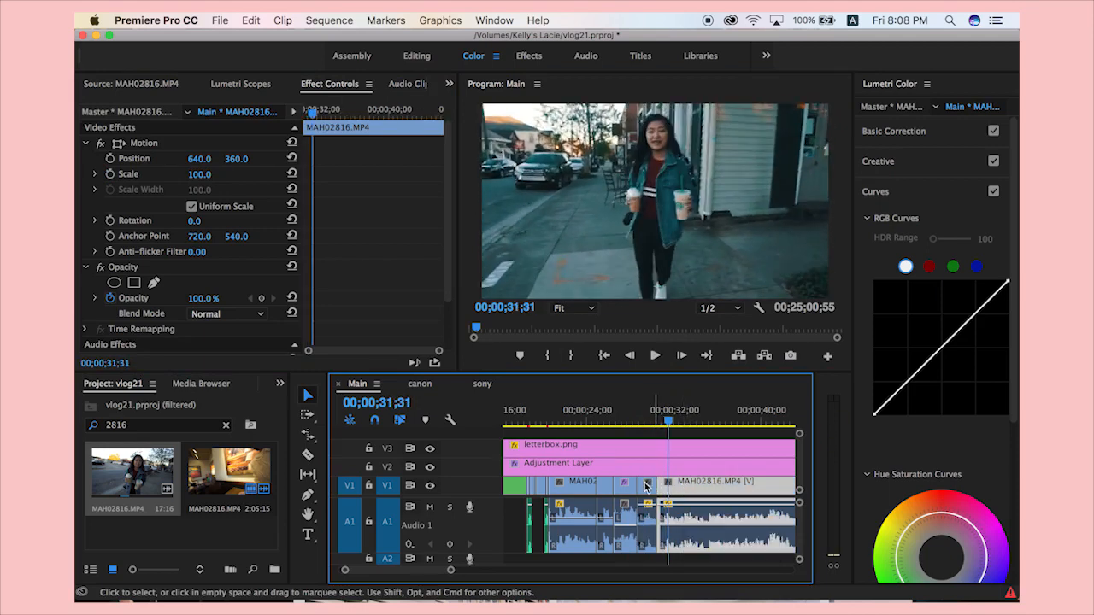
pyautogui.click(646, 483)
pyautogui.press('Delete')
pyautogui.press('Delete')
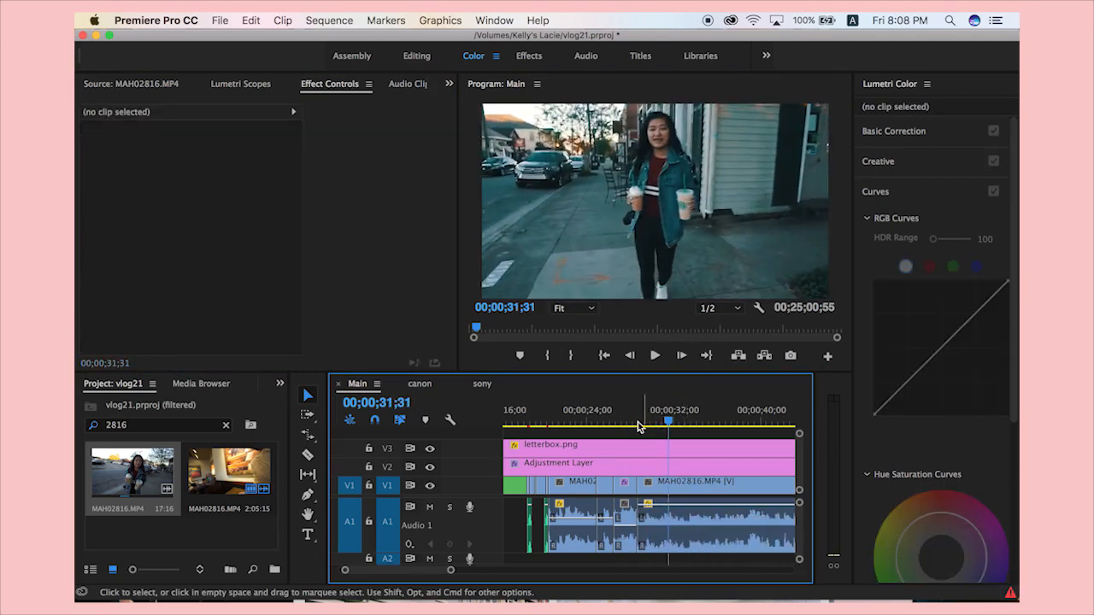
# Play back the Main sequence across the new cut and review the street footage up to 00;00;41;37.
pyautogui.click(631, 419)
pyautogui.press('space')
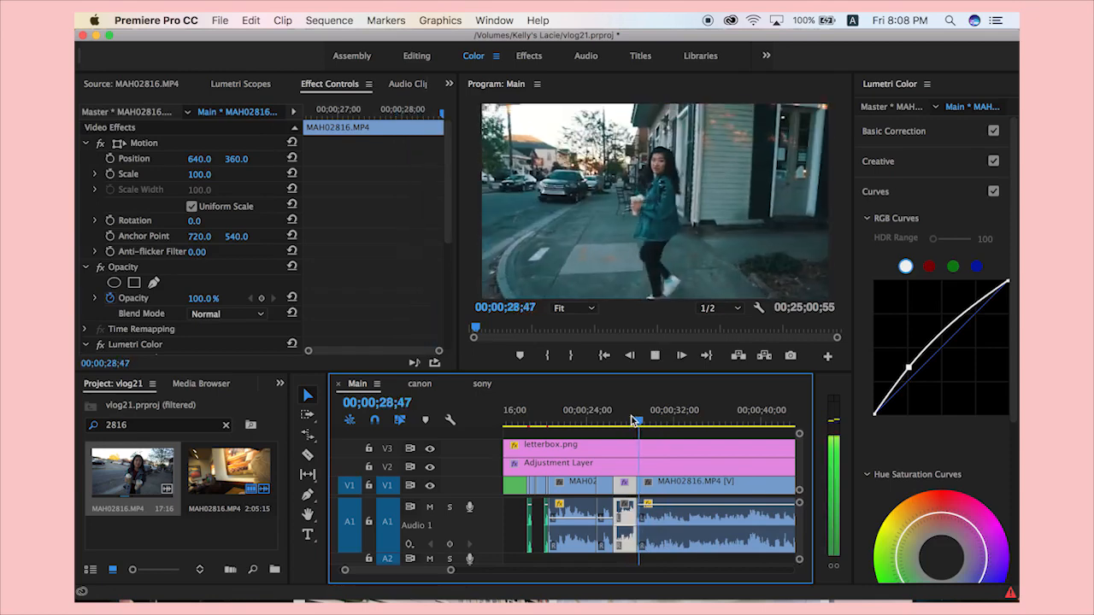
pyautogui.hscroll(1, 660, 481)
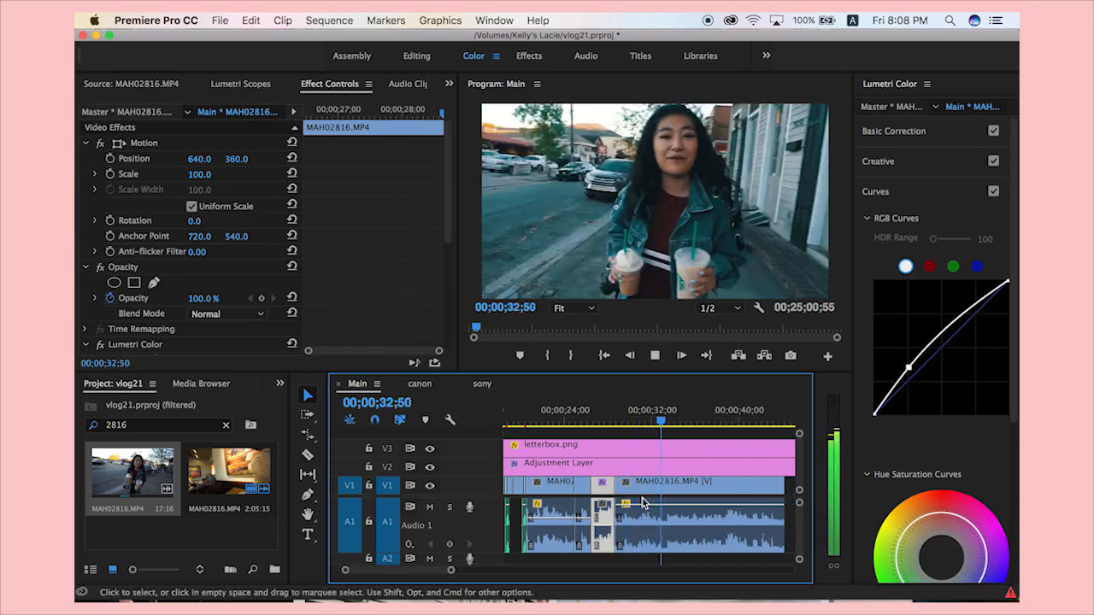
pyautogui.press('space')
pyautogui.click(643, 505)
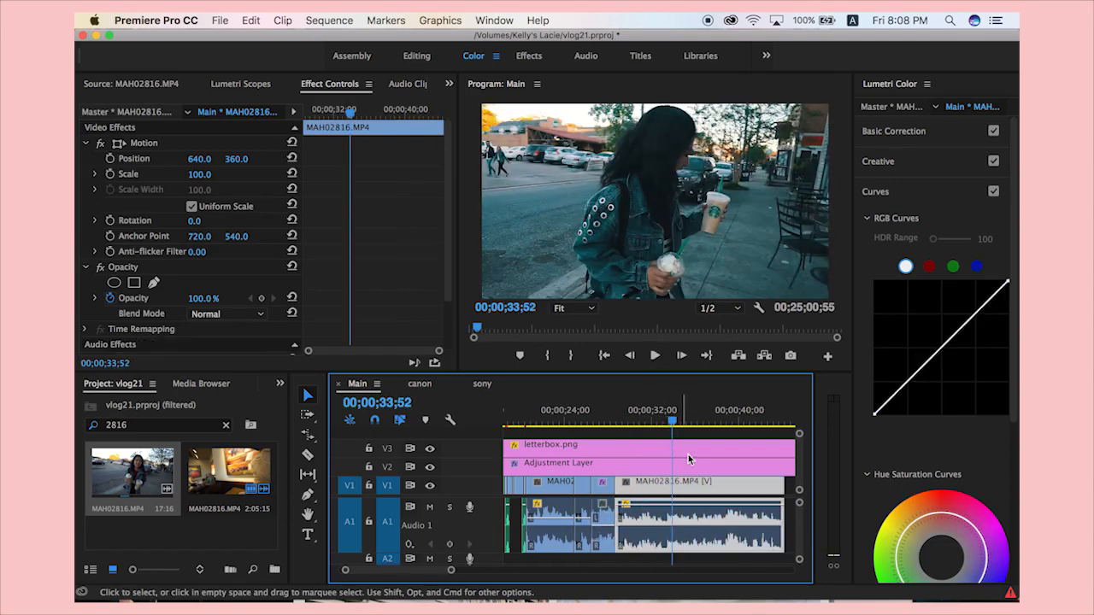
pyautogui.hscroll(4, 688, 455)
pyautogui.click(654, 359)
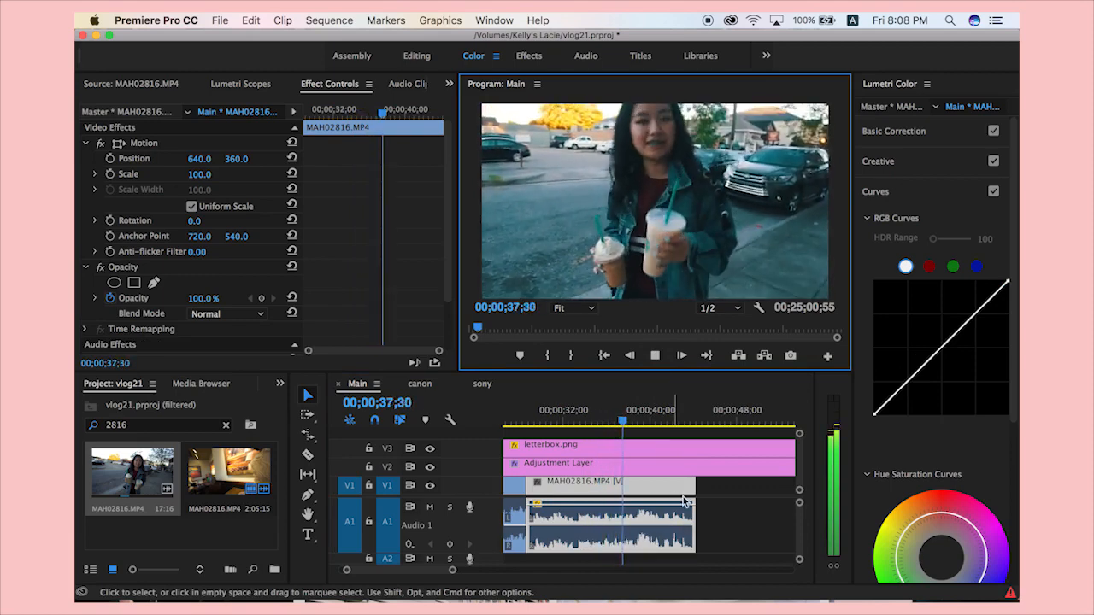
pyautogui.hscroll(3, 684, 501)
pyautogui.scroll(-3, 684, 501)
pyautogui.hscroll(4, 683, 501)
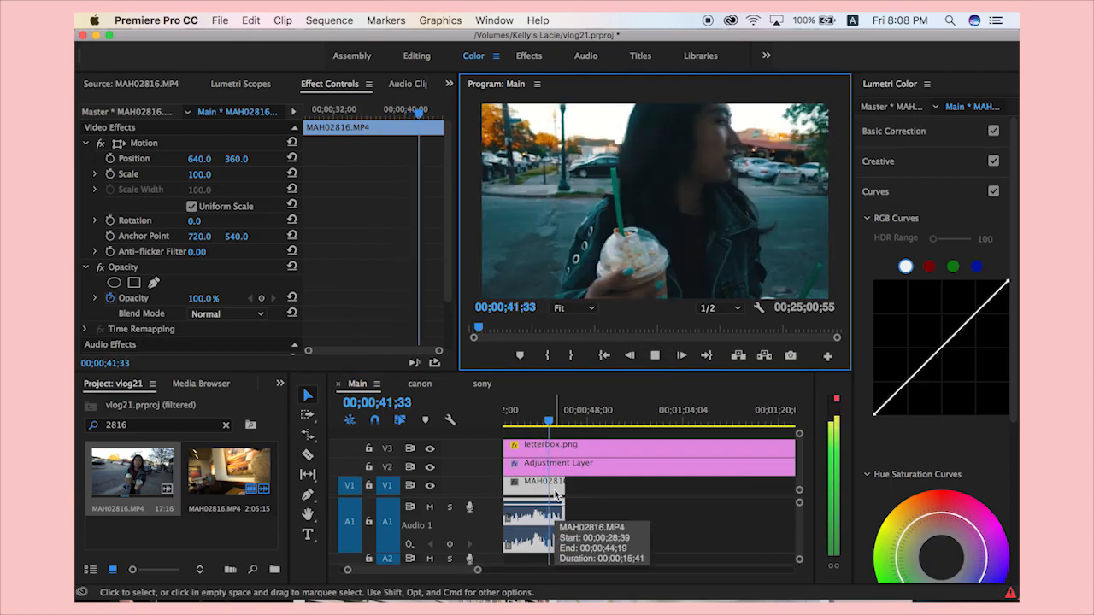
pyautogui.press('space')
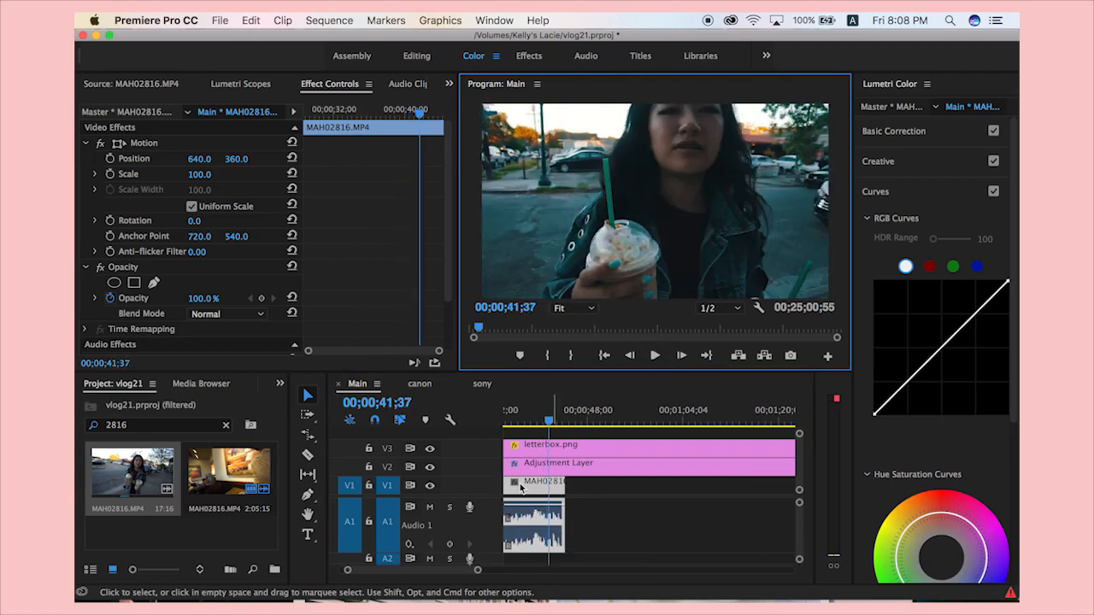
# Brighten the last MAH02816.MP4 clip by raising its RGB curve in the shadows and play it back to its end.
pyautogui.click(916, 376)
pyautogui.moveTo(913, 369); pyautogui.dragTo(912, 364)
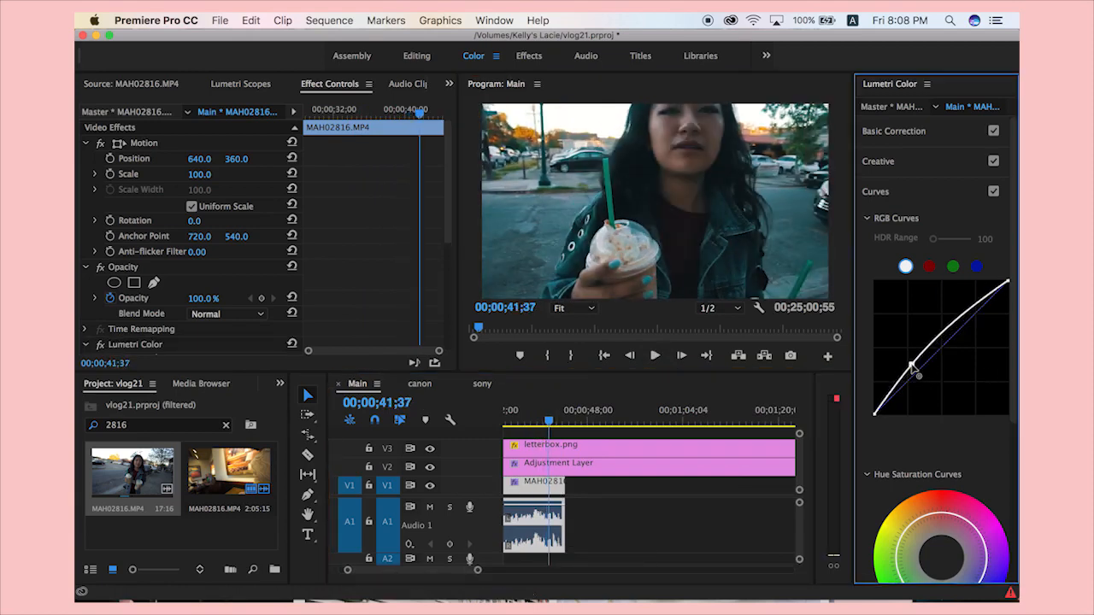
pyautogui.hscroll(-3, 688, 463)
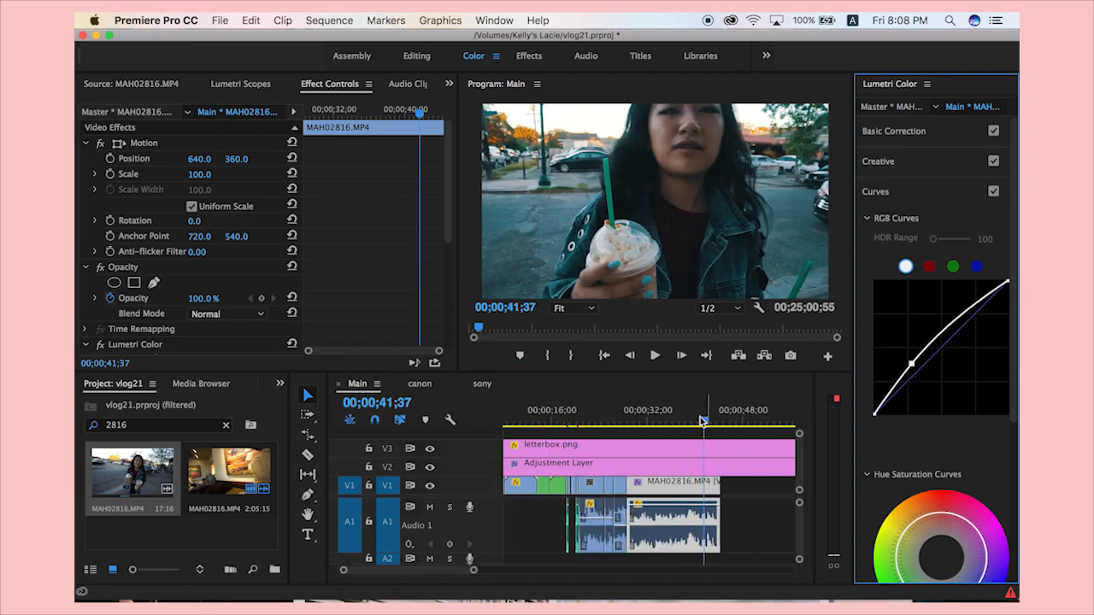
pyautogui.moveTo(703, 423); pyautogui.dragTo(680, 424)
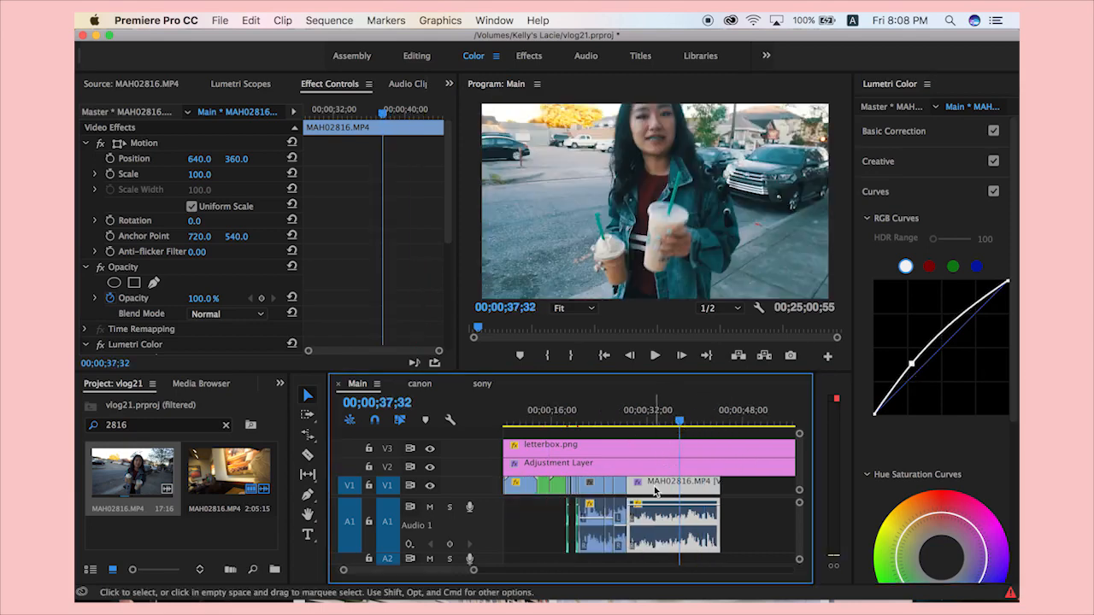
pyautogui.moveTo(682, 424); pyautogui.dragTo(700, 426)
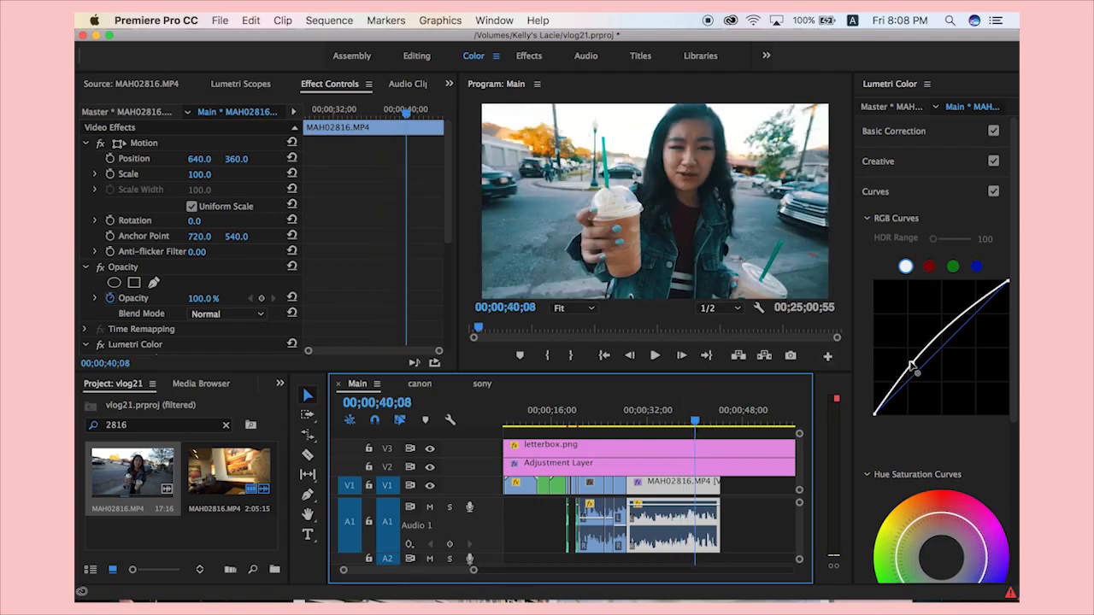
pyautogui.moveTo(913, 368); pyautogui.dragTo(910, 359)
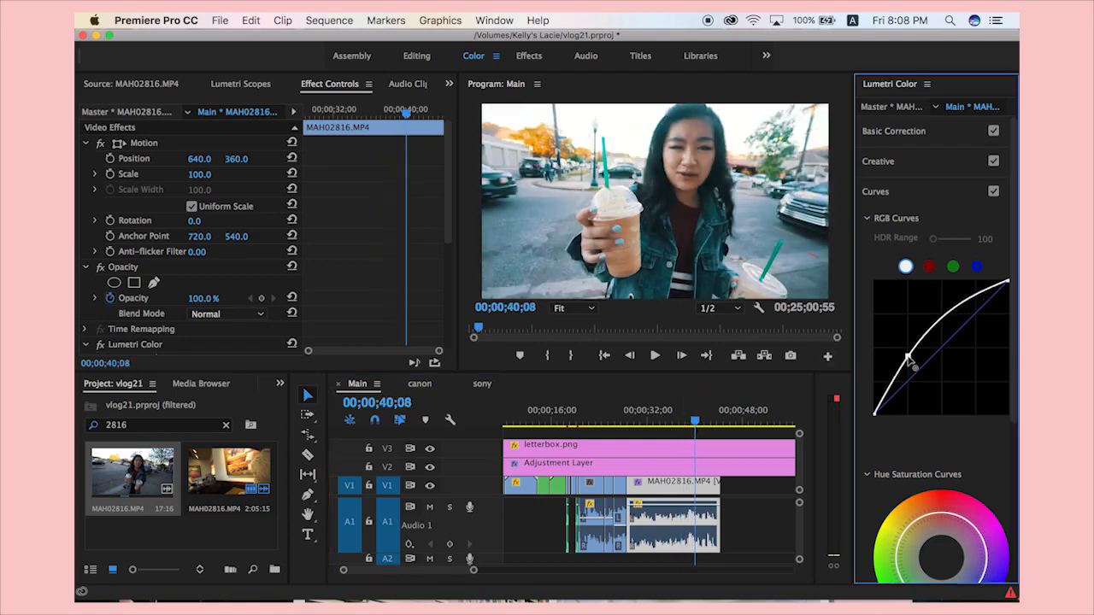
pyautogui.click(655, 356)
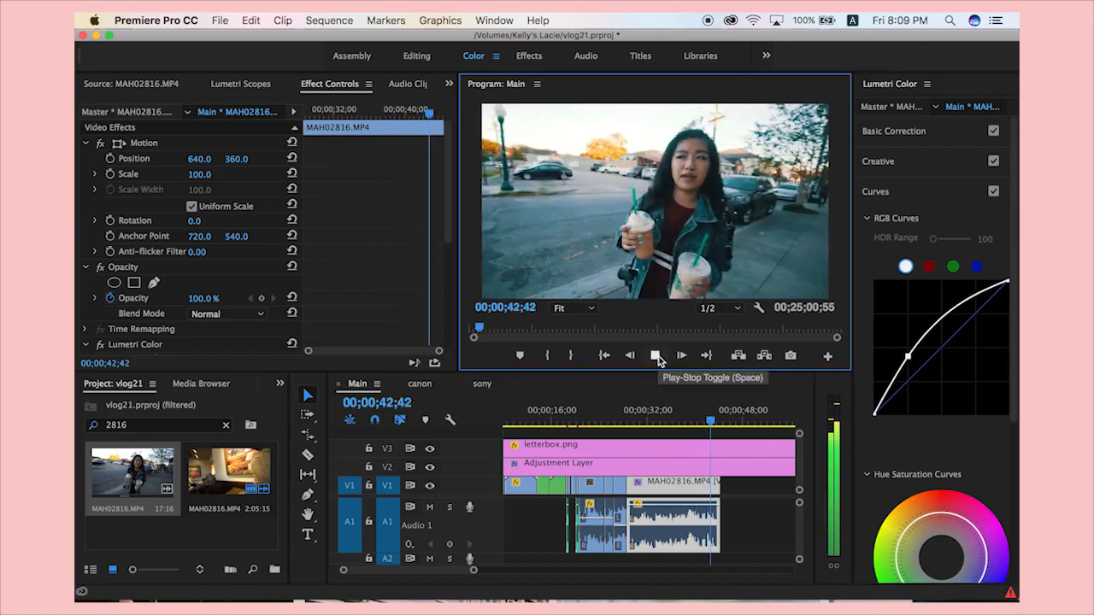
pyautogui.click(656, 355)
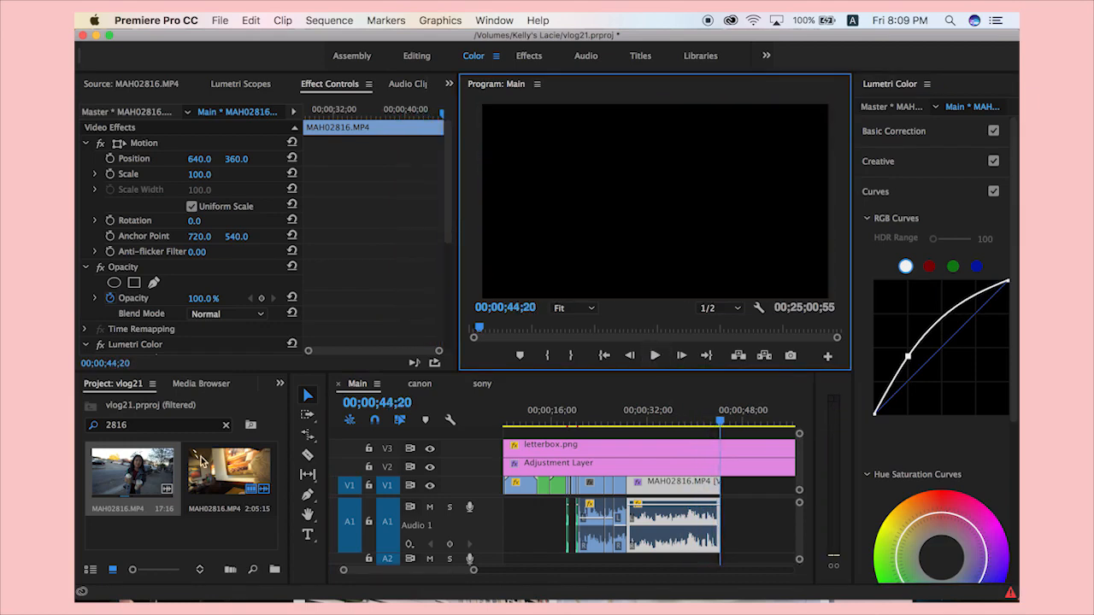
# Mark the street-walk section of MAH02816.MP4 from its source footage, with an in point past 00:01:13:14 and an out point at 00:01:37:14.
pyautogui.doubleClick(156, 466)
pyautogui.click(281, 328)
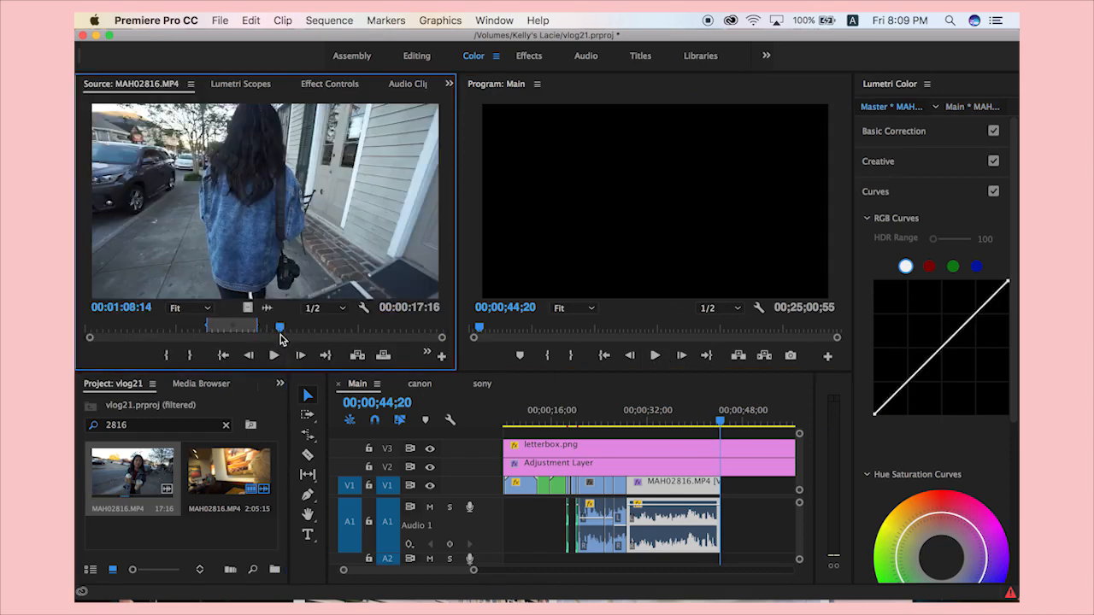
pyautogui.click(274, 356)
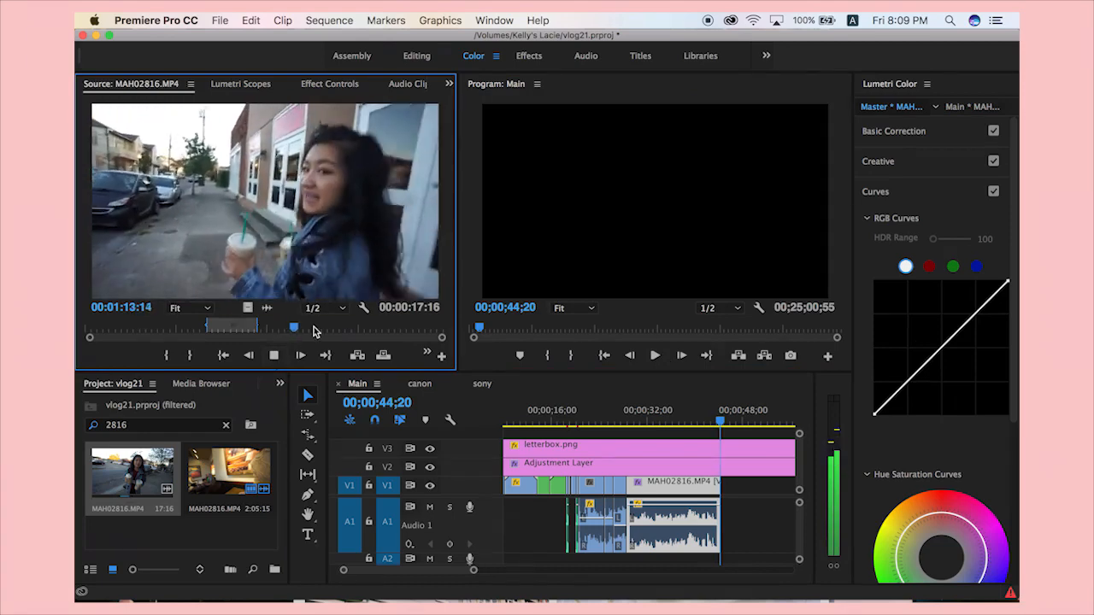
pyautogui.click(169, 357)
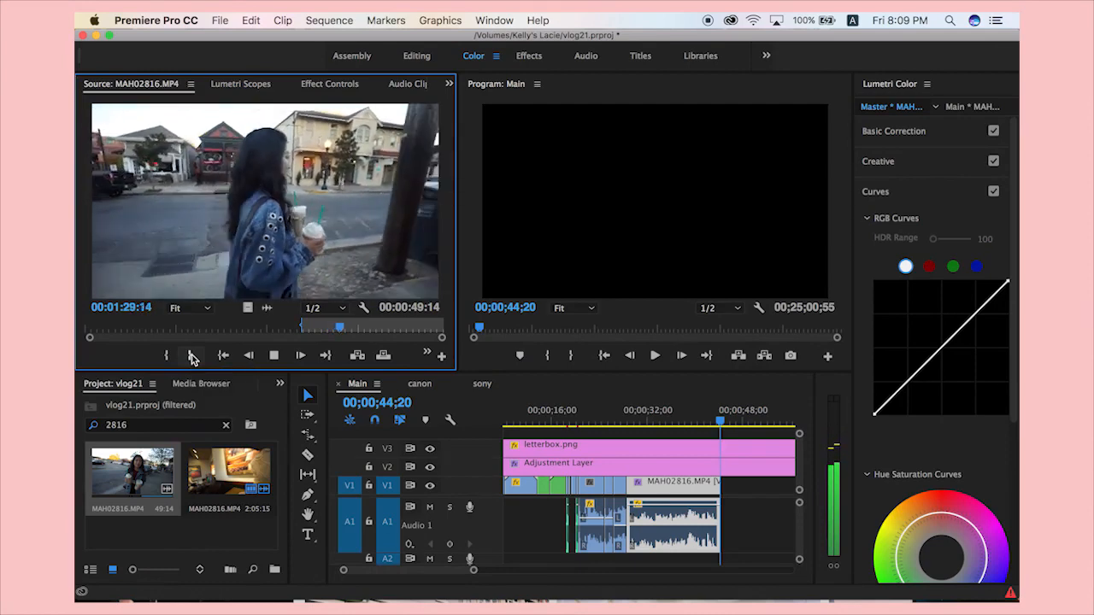
pyautogui.scroll(-3, 591, 435)
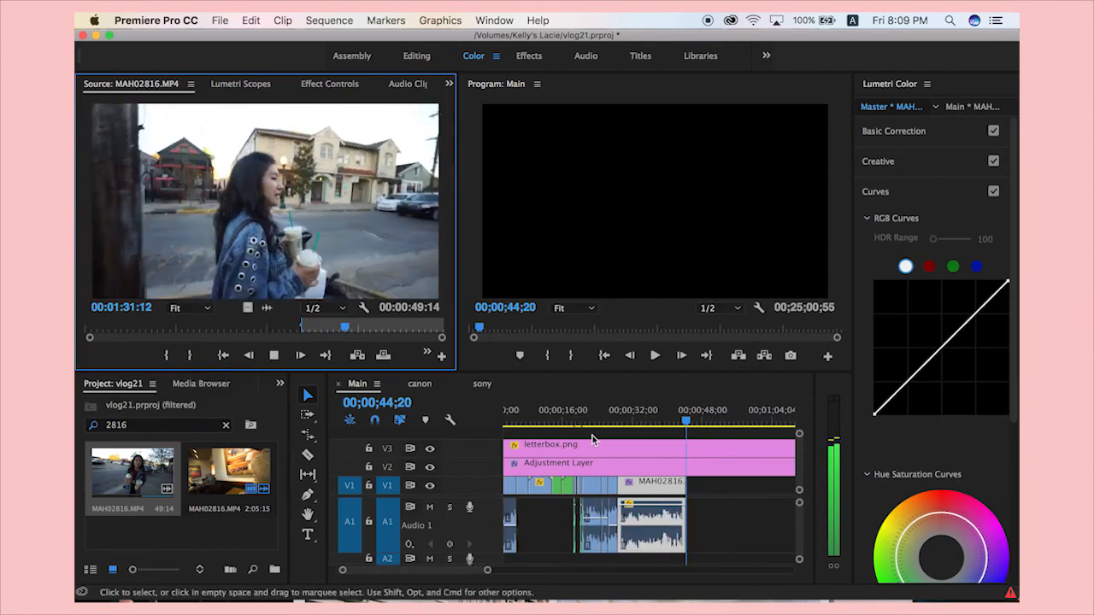
pyautogui.scroll(4, 691, 482)
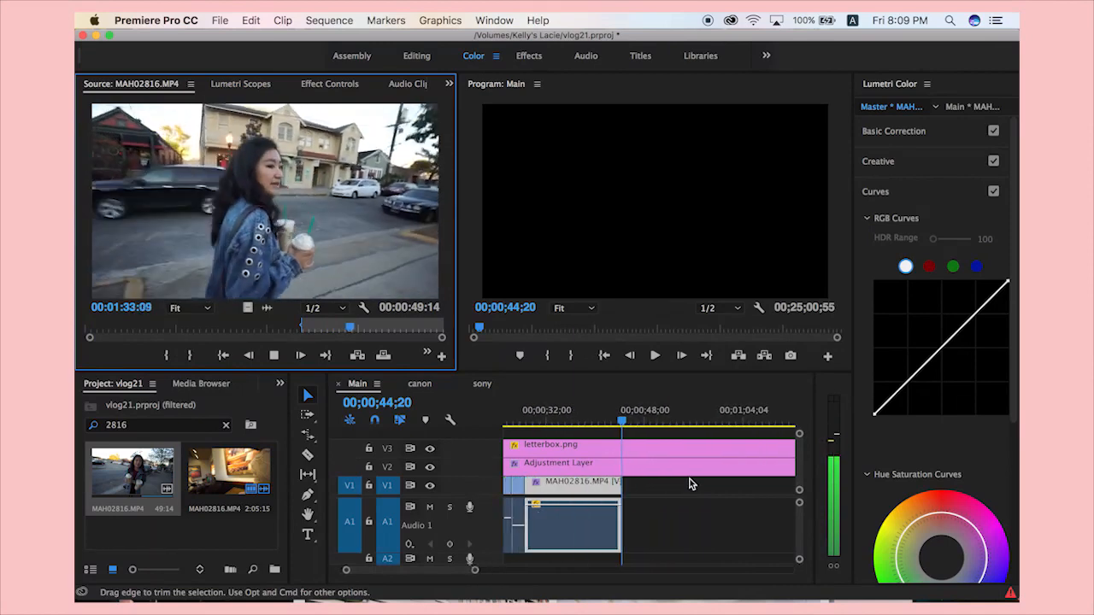
pyautogui.click(189, 357)
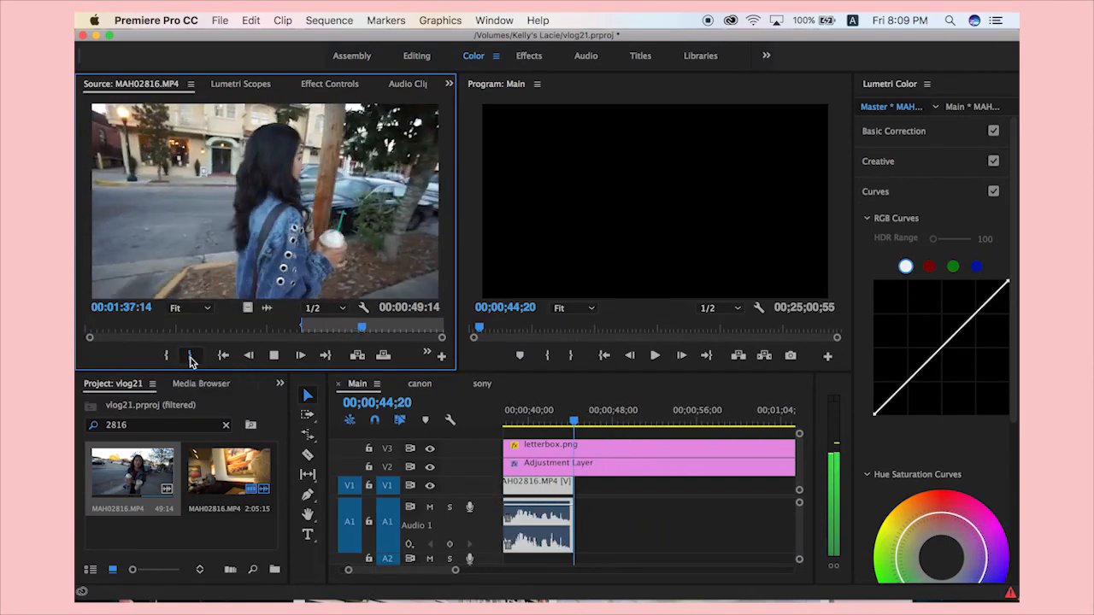
pyautogui.click(273, 357)
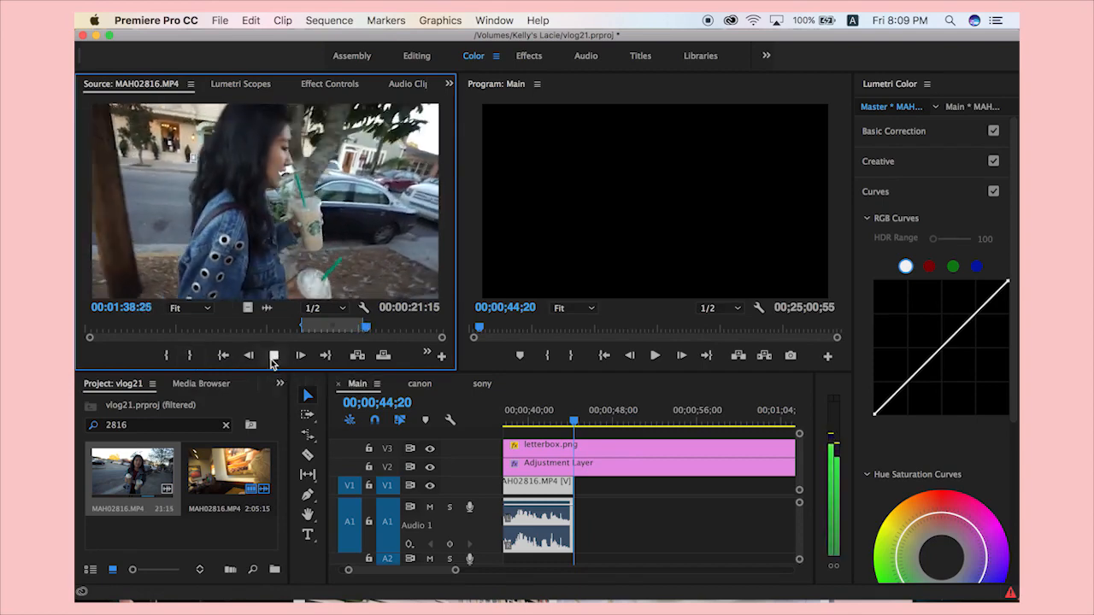
pyautogui.click(277, 356)
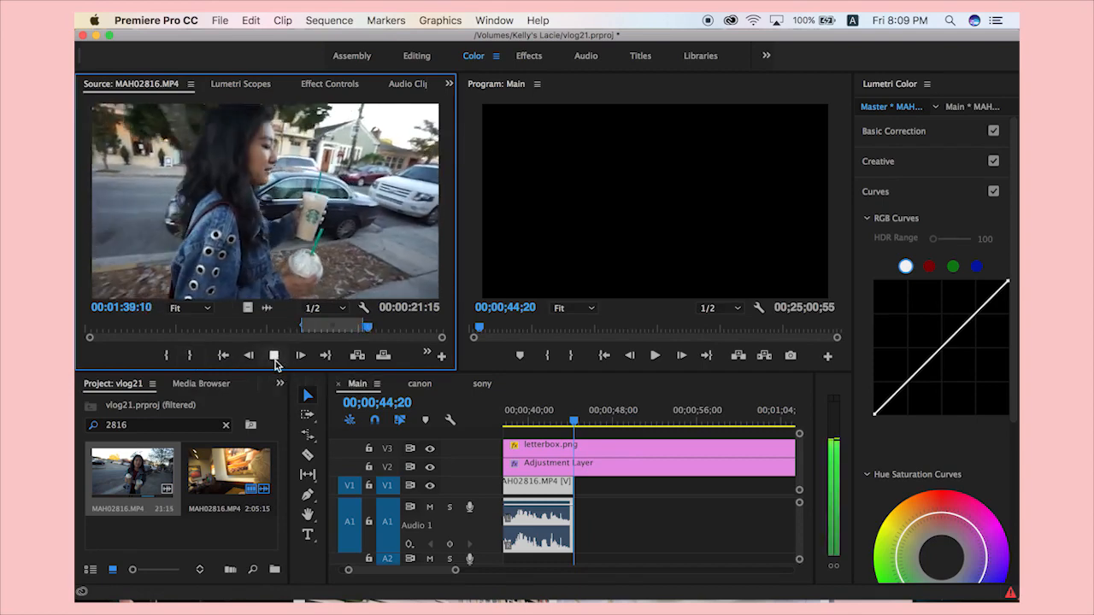
pyautogui.click(275, 359)
# Add the marked section to V1 at 00;00;44;20 and brighten it by raising its RGB curve in the shadows.
pyautogui.moveTo(299, 263); pyautogui.dragTo(596, 531)
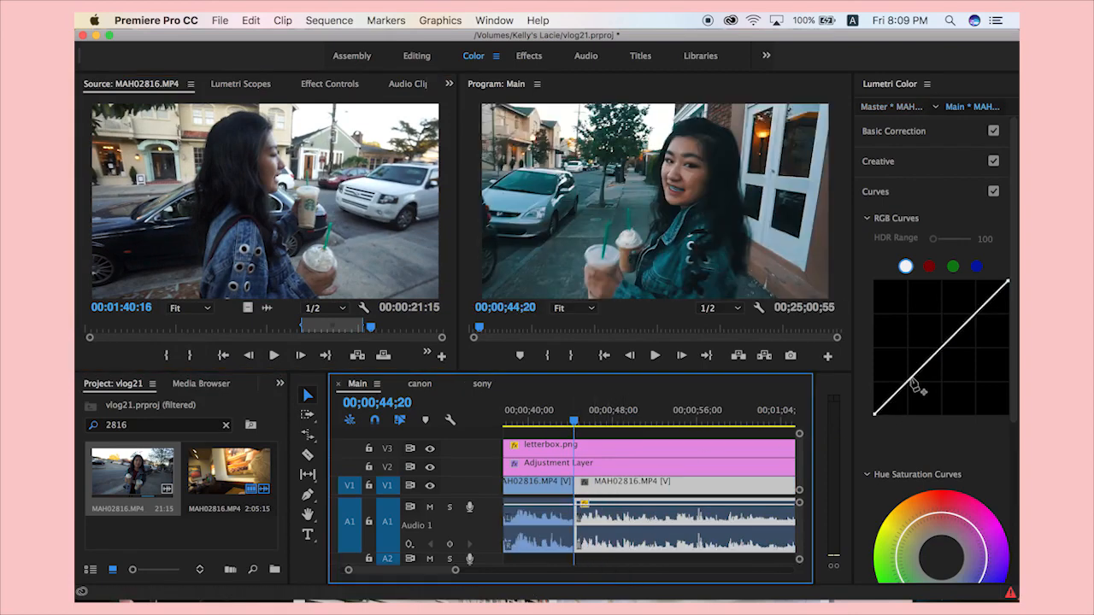
pyautogui.click(912, 380)
pyautogui.moveTo(907, 369); pyautogui.dragTo(906, 365)
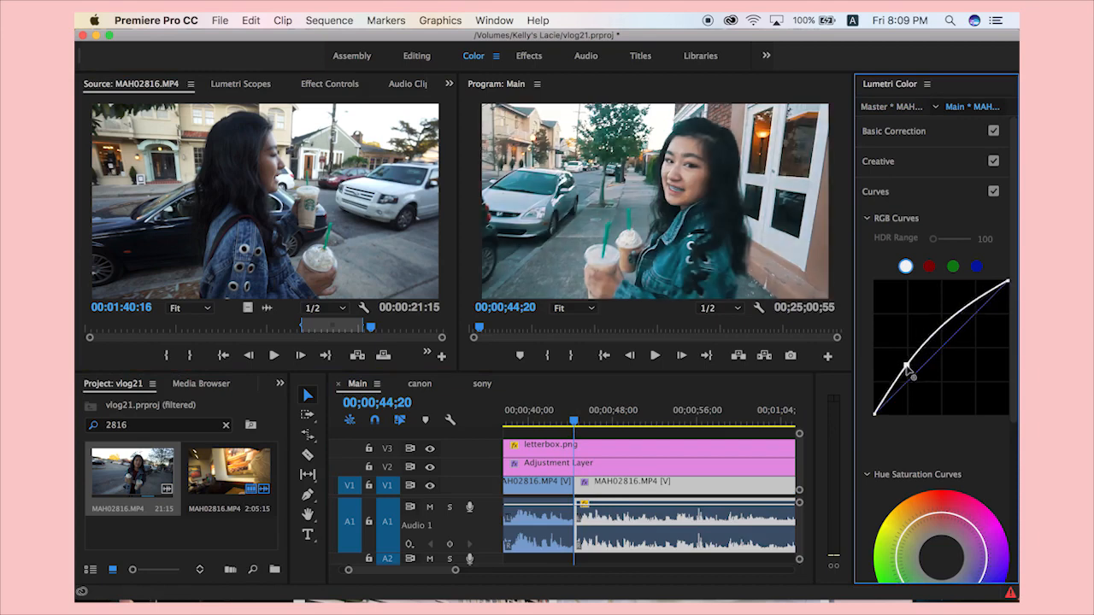
# Play back the start of the new clip up to 00;00;47;14, then skip to its end at 00;01;05;30.
pyautogui.click(615, 494)
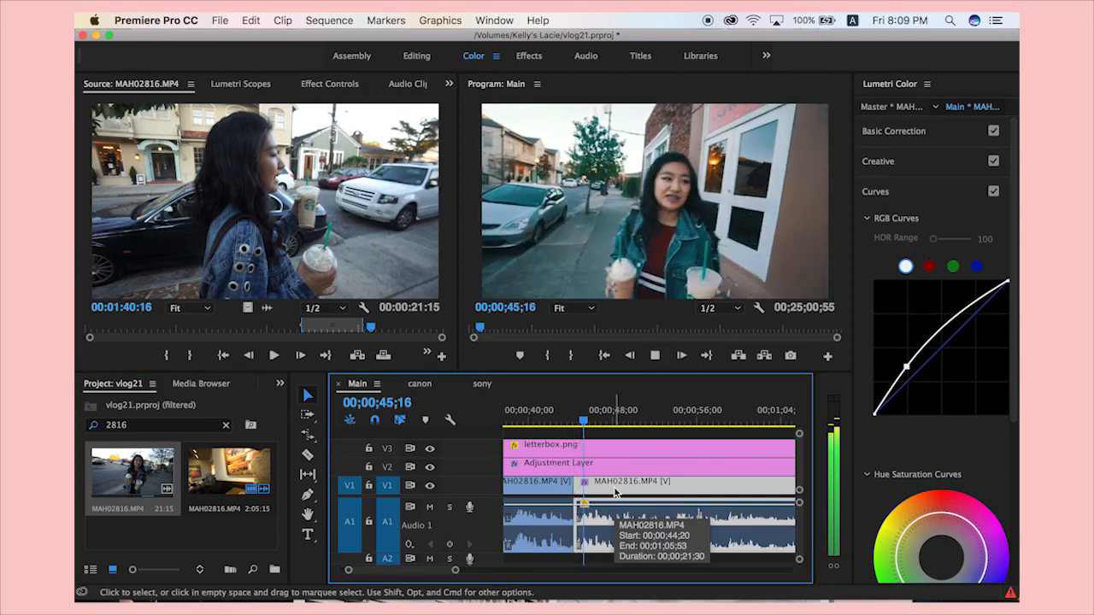
pyautogui.scroll(-2, 615, 493)
pyautogui.scroll(-1, 635, 493)
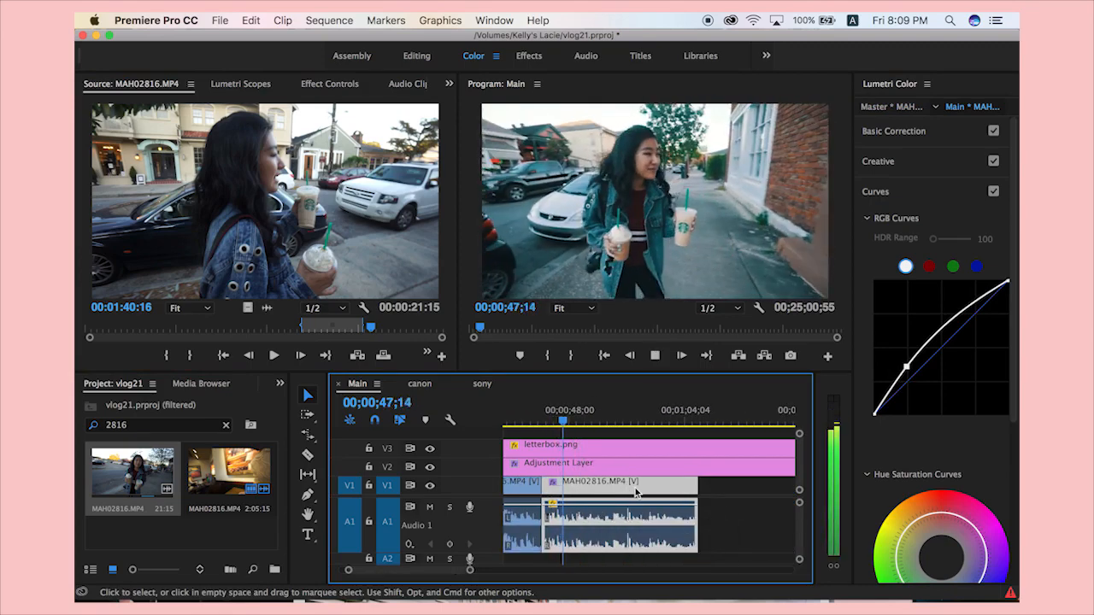
pyautogui.press('space')
pyautogui.moveTo(609, 425); pyautogui.dragTo(695, 422)
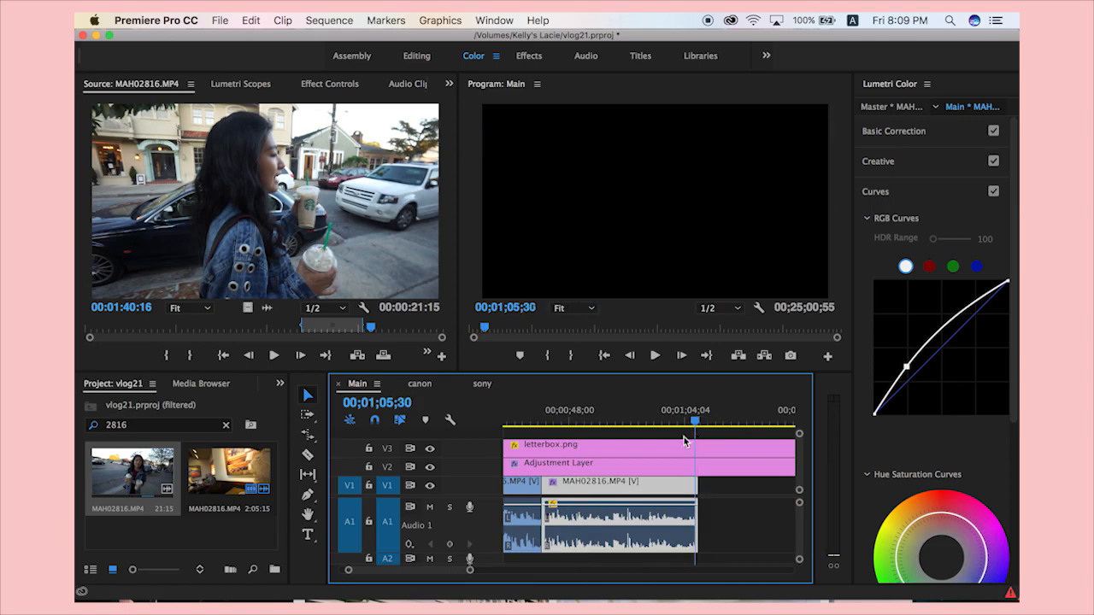
# Mark MAH02816.MP4 from 00:01:50:29 to 00:01:58:02 and add that section directly after the last street clip in Main.
pyautogui.click(413, 326)
pyautogui.moveTo(413, 326); pyautogui.dragTo(432, 330)
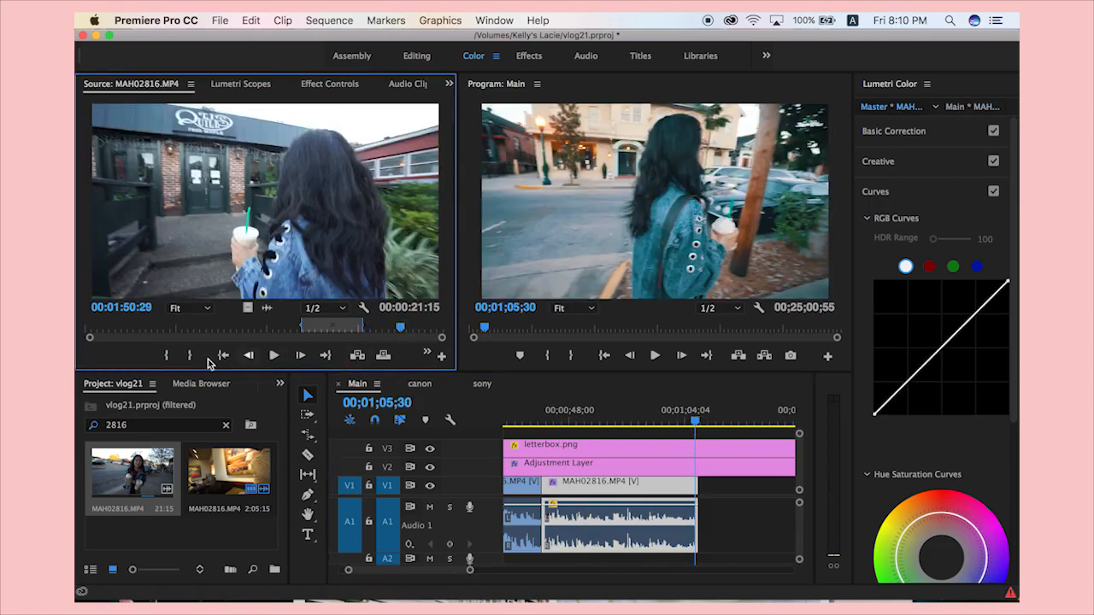
pyautogui.click(173, 358)
pyautogui.click(274, 357)
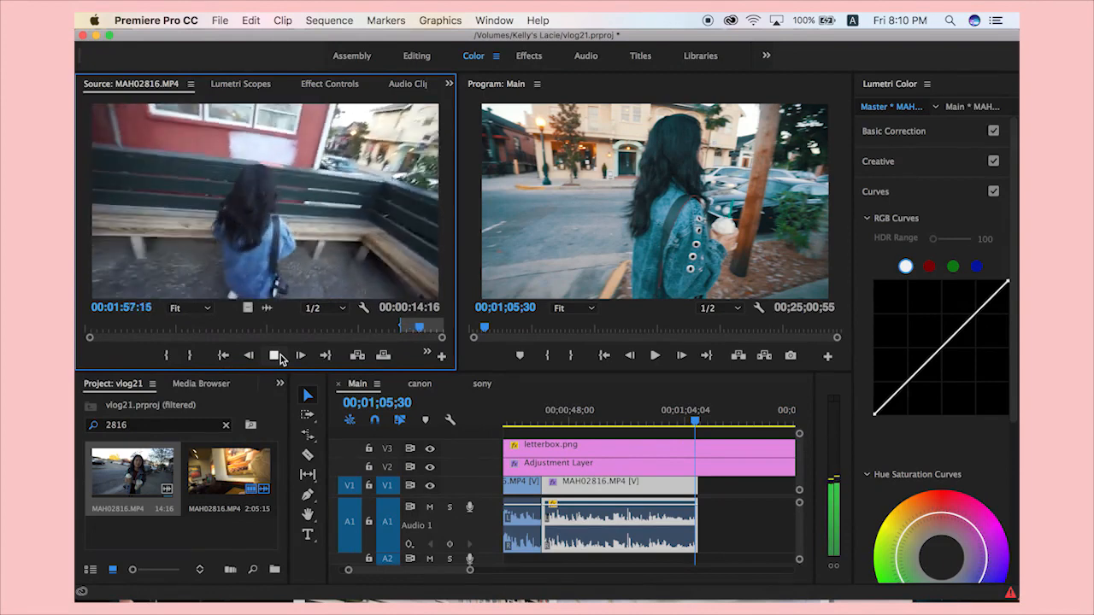
pyautogui.click(279, 355)
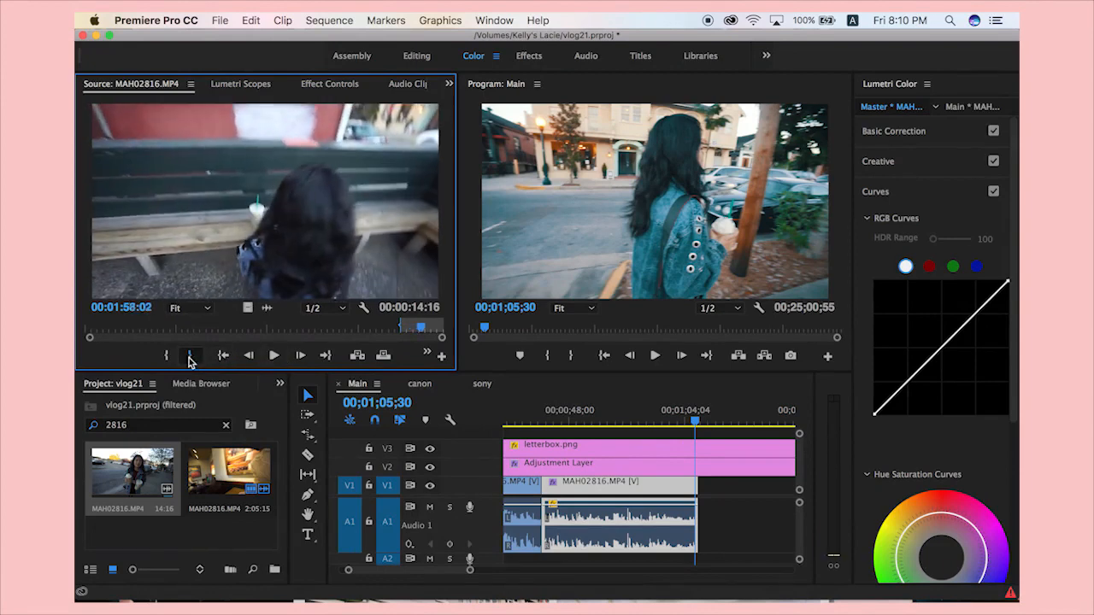
pyautogui.moveTo(744, 545); pyautogui.dragTo(723, 533)
pyautogui.click(722, 532)
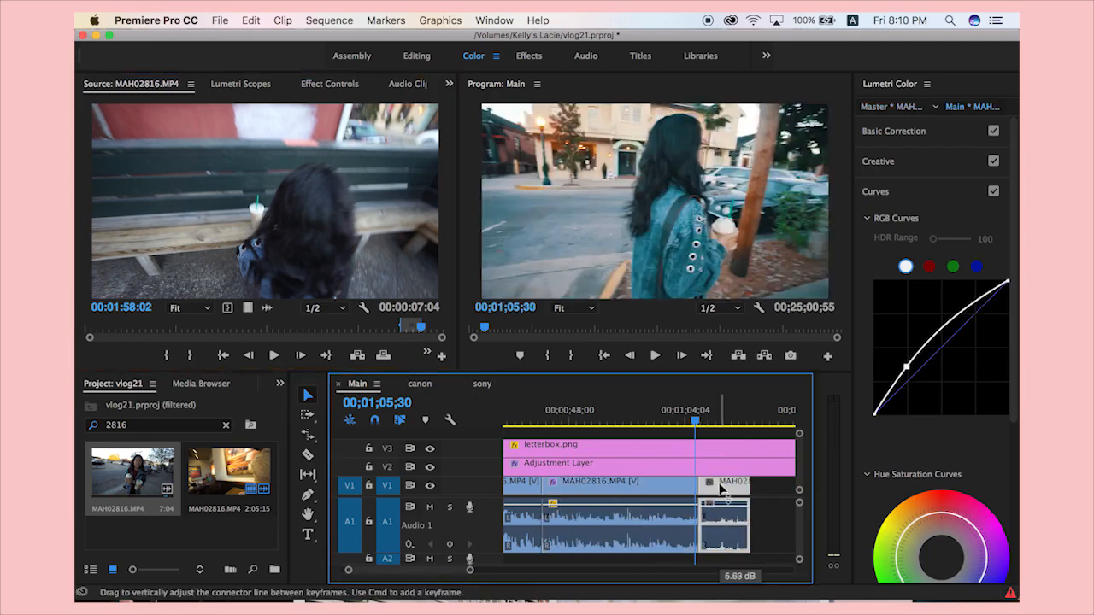
# Brighten the new clip slightly by raising its RGB curve in the shadows and trim its end to 00;01;11;55.
pyautogui.click(712, 418)
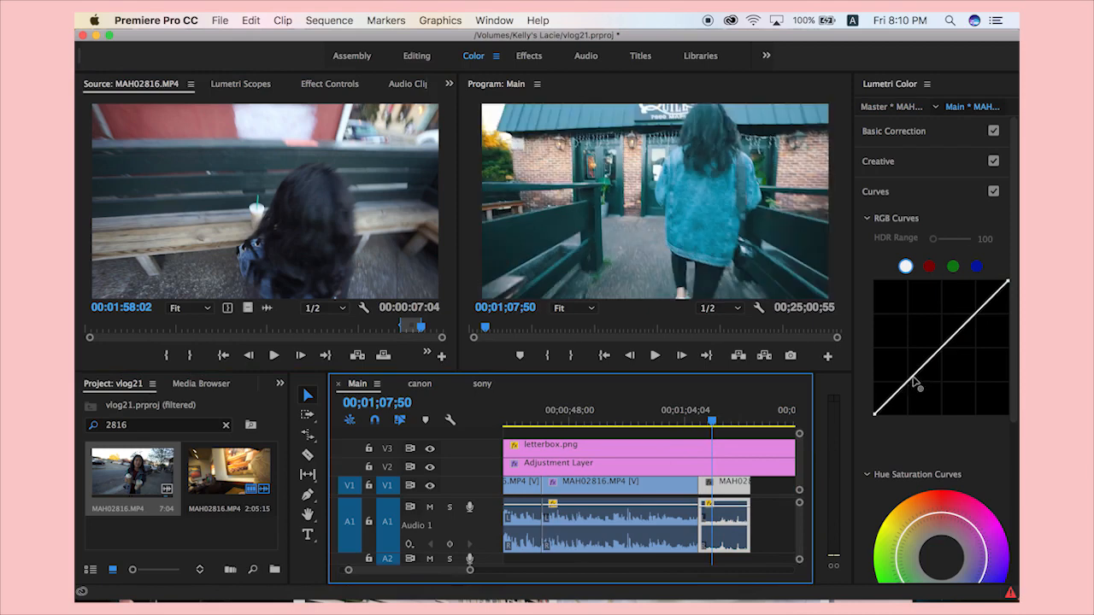
pyautogui.click(913, 377)
pyautogui.moveTo(908, 370); pyautogui.dragTo(915, 378)
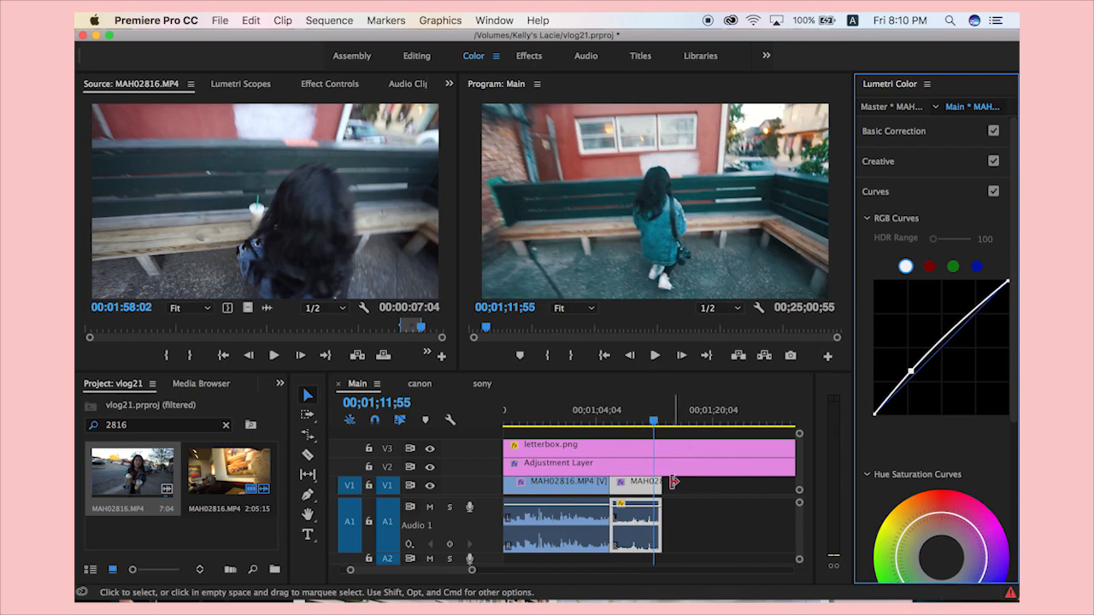
pyautogui.moveTo(652, 483); pyautogui.dragTo(647, 484)
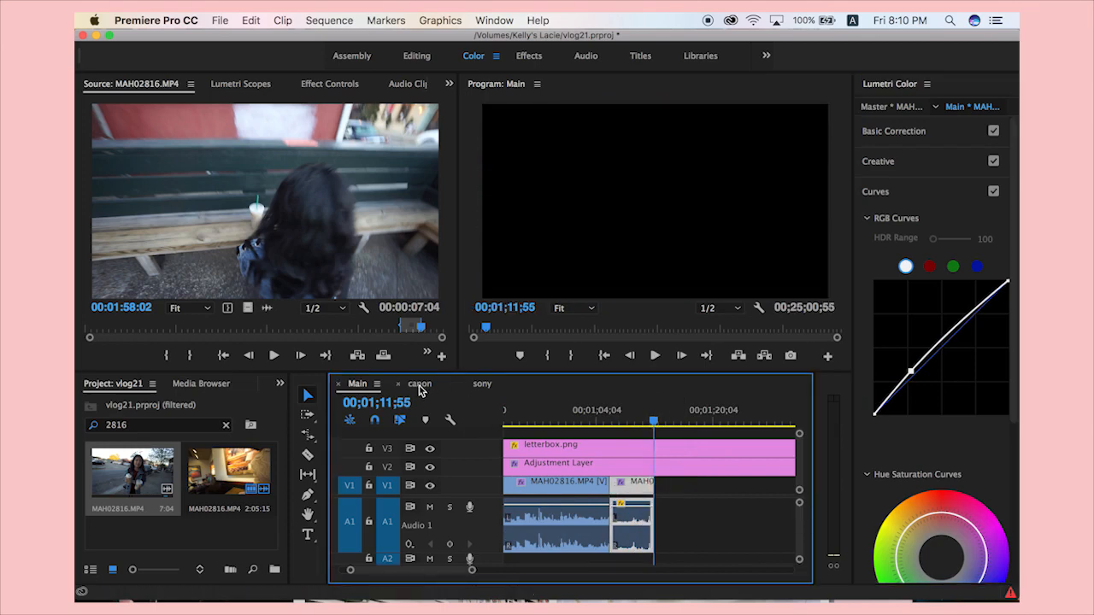
# Copy the clip of the two iced drinks at 00;01;37;07 in the canon sequence and paste it into Main at 00;01;11;55.
pyautogui.click(420, 387)
pyautogui.moveTo(674, 425); pyautogui.dragTo(682, 428)
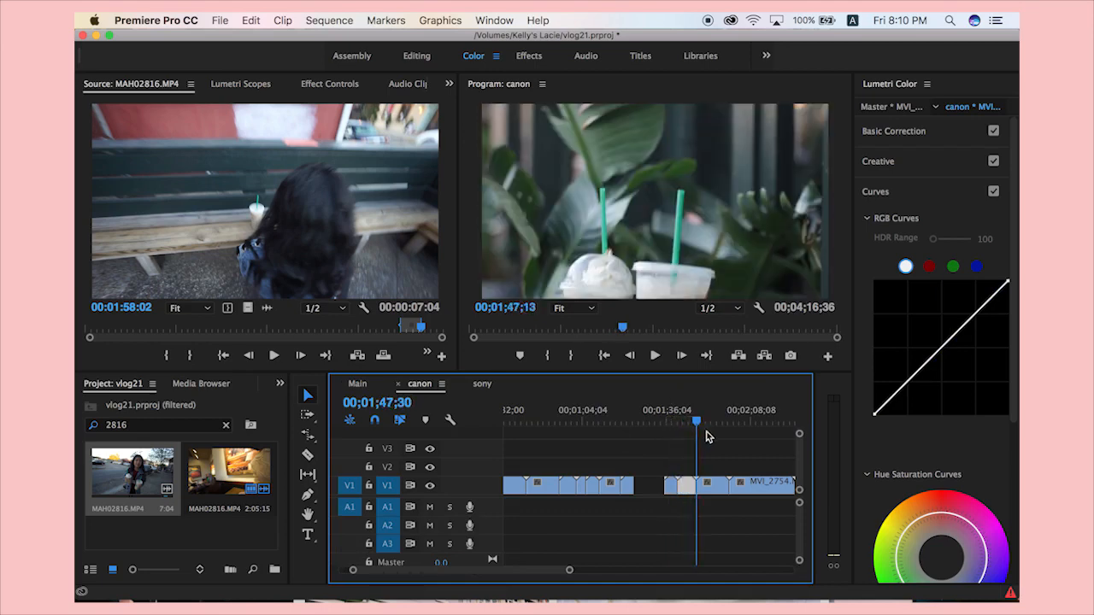
pyautogui.click(708, 437)
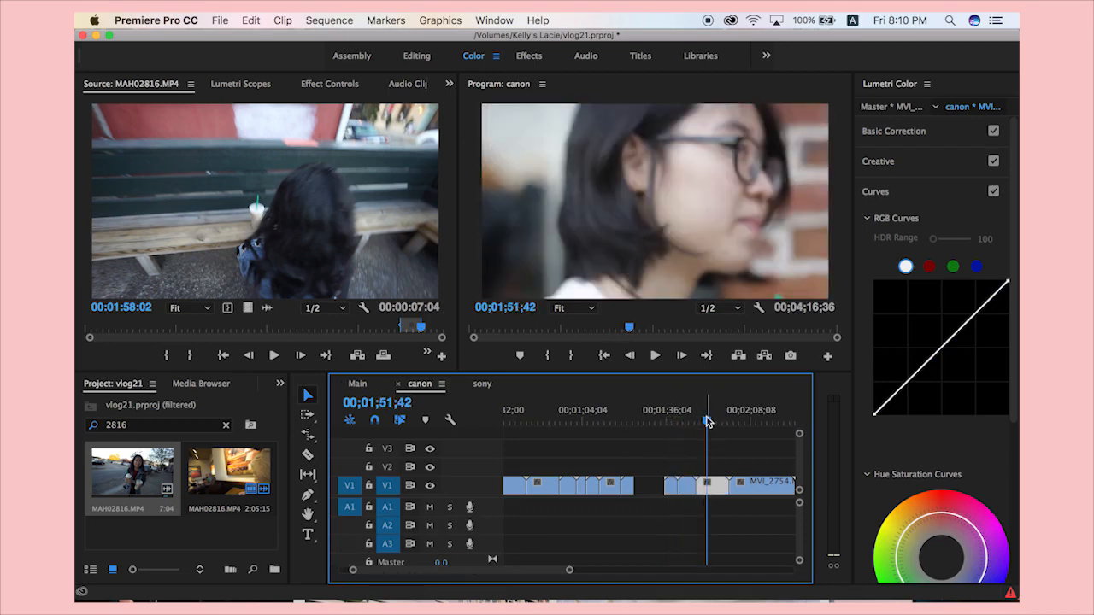
pyautogui.moveTo(708, 422); pyautogui.dragTo(669, 423)
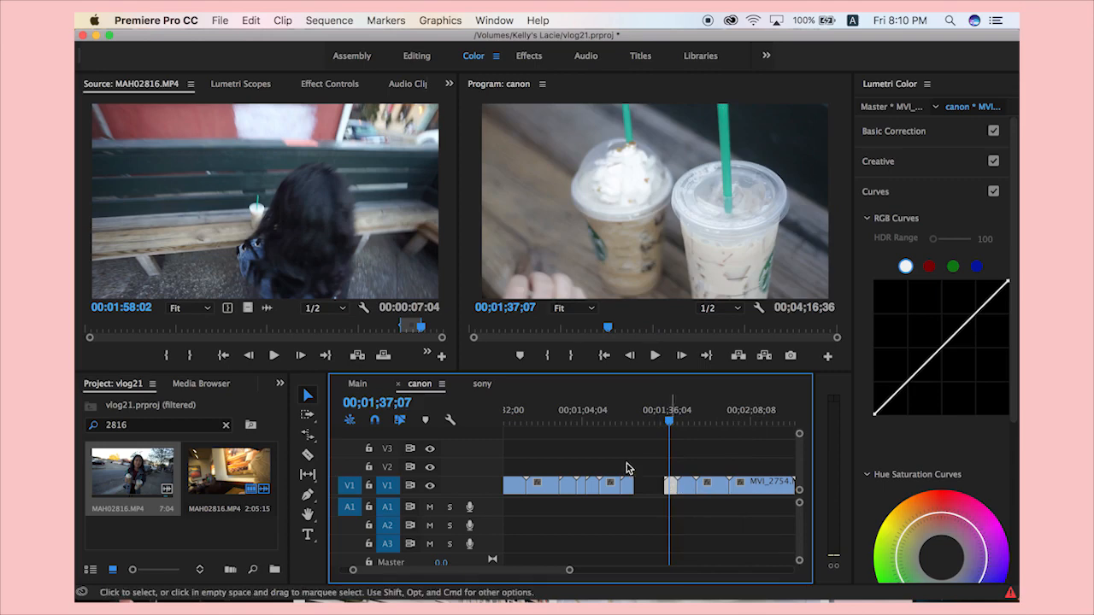
pyautogui.click(362, 385)
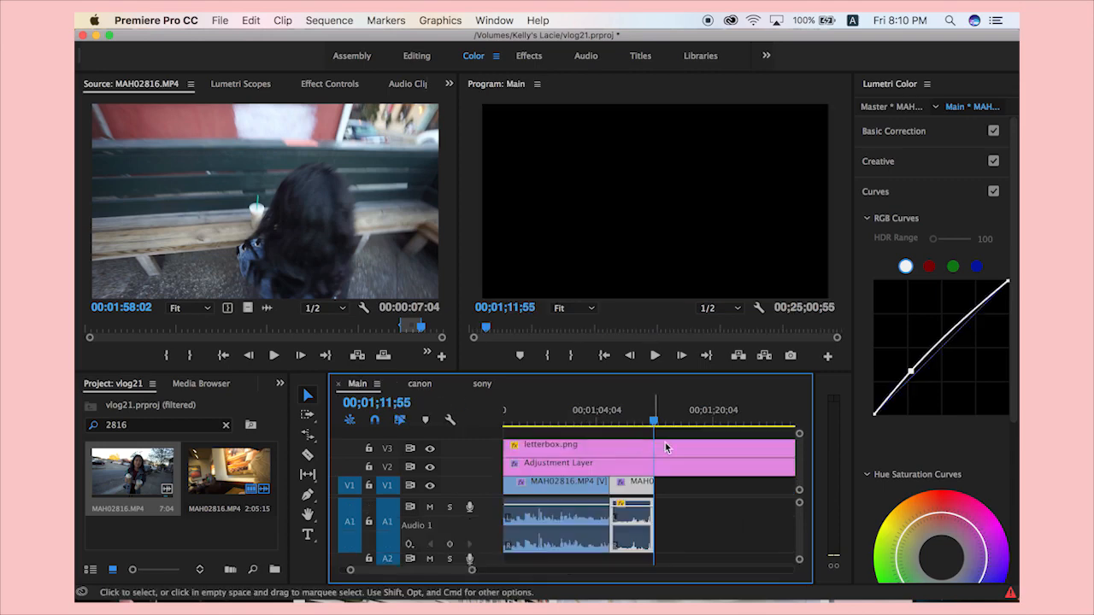
pyautogui.press('super+v')
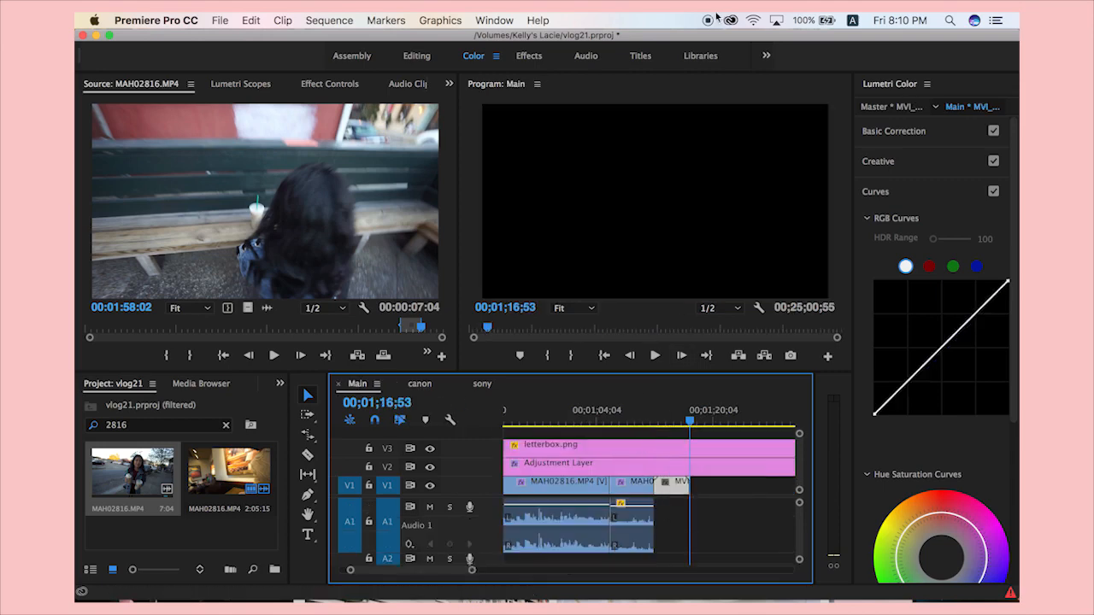
# Slow the pasted iced drinks clip down to 50% speed.
pyautogui.press('Left')
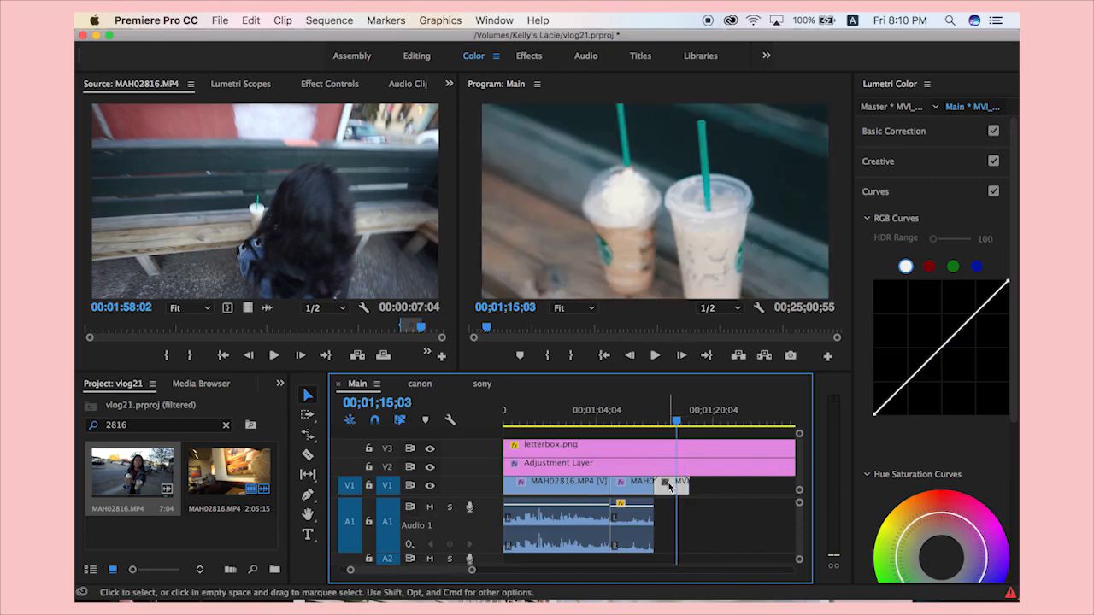
pyautogui.press('super+r')
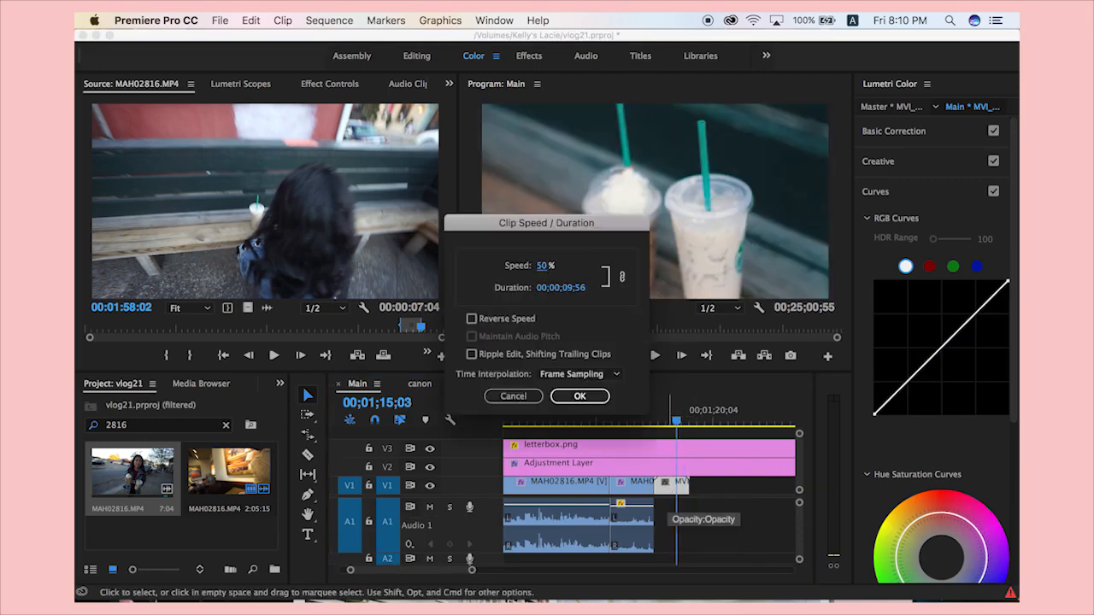
pyautogui.press('Return')
# Split the iced drinks clip at 00;01;14;56, delete the part before the cut and close the gap.
pyautogui.moveTo(670, 426); pyautogui.dragTo(676, 427)
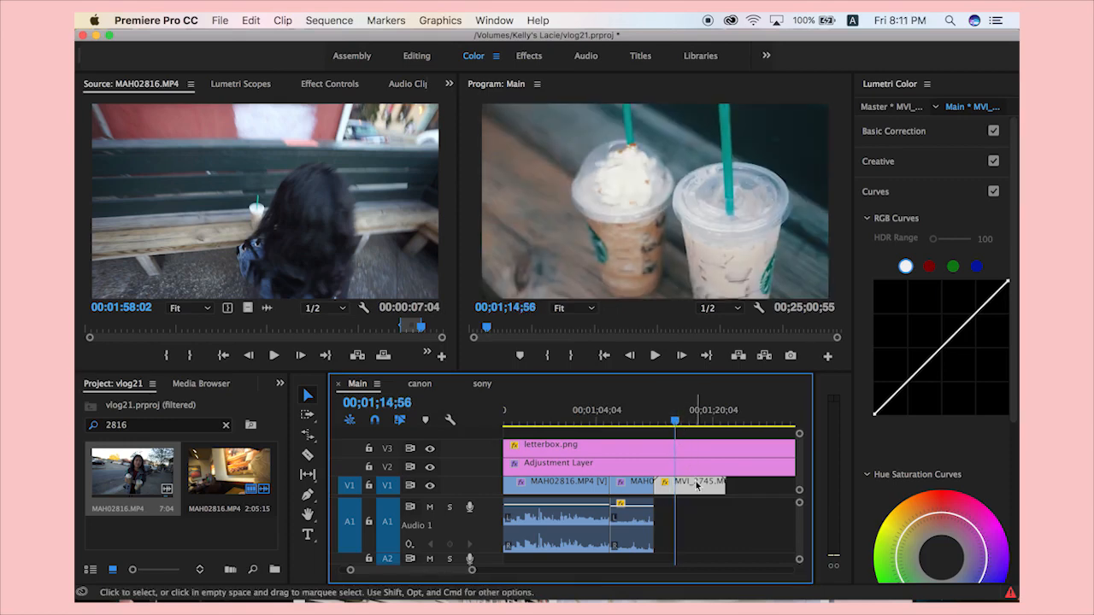
pyautogui.press('super+k')
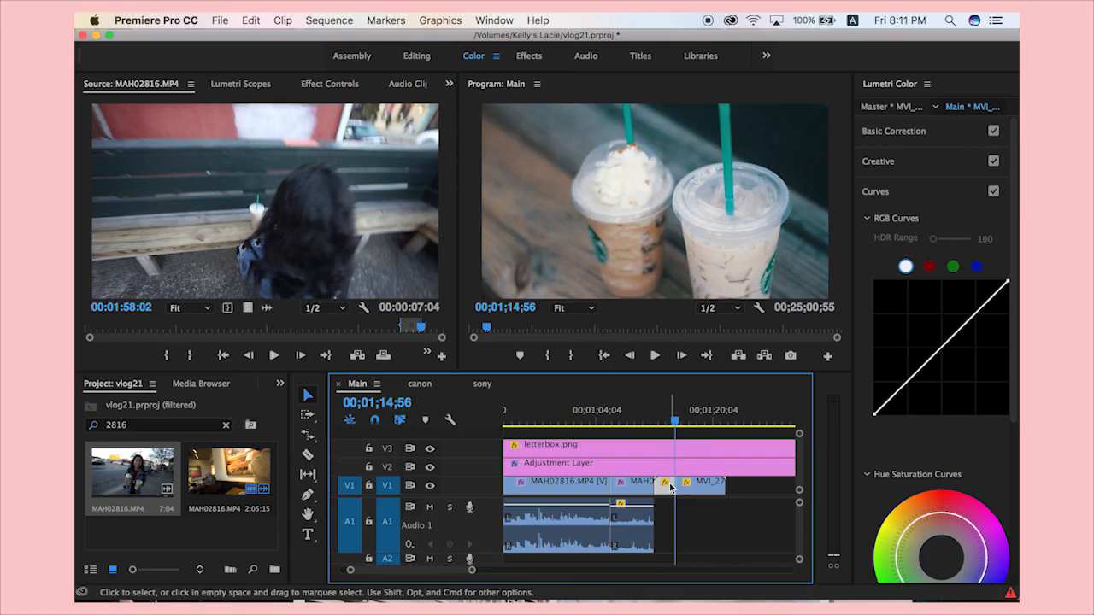
pyautogui.press('Delete')
pyautogui.press('Delete')
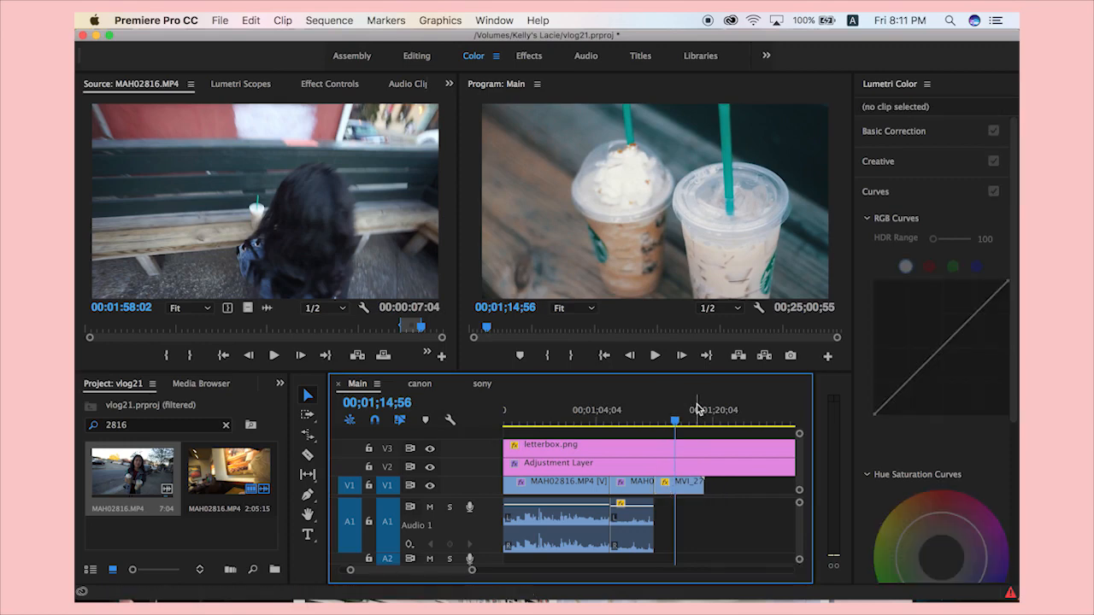
# Review the transition into the iced drinks clip, ripple trim the clip's start to 00;01;13;03 and play the cut again.
pyautogui.moveTo(676, 420); pyautogui.dragTo(643, 421)
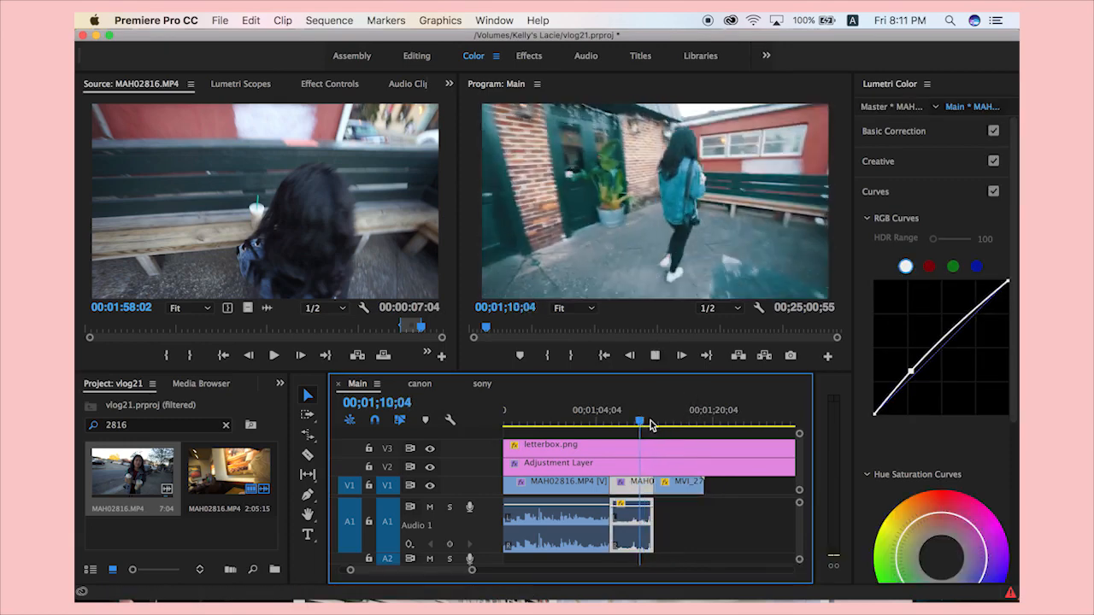
pyautogui.press('space')
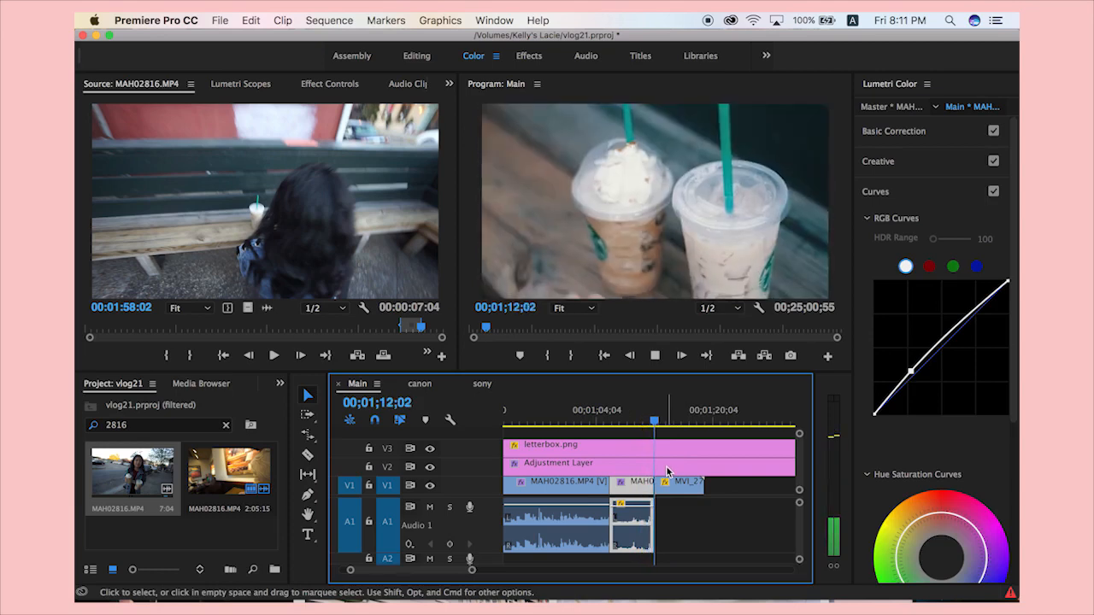
pyautogui.press('space')
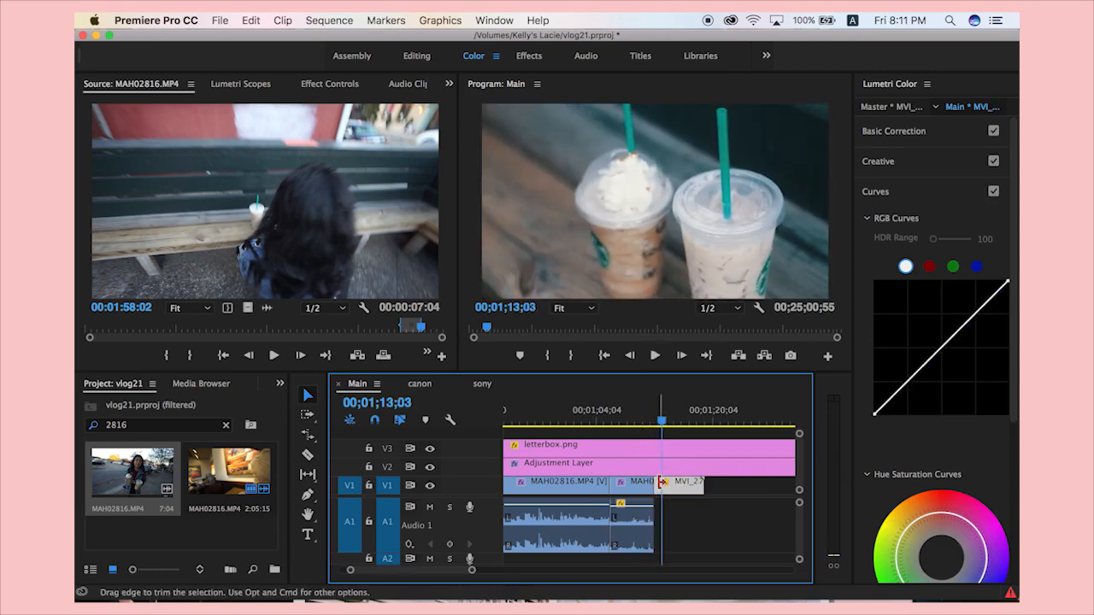
pyautogui.moveTo(664, 483); pyautogui.dragTo(672, 486)
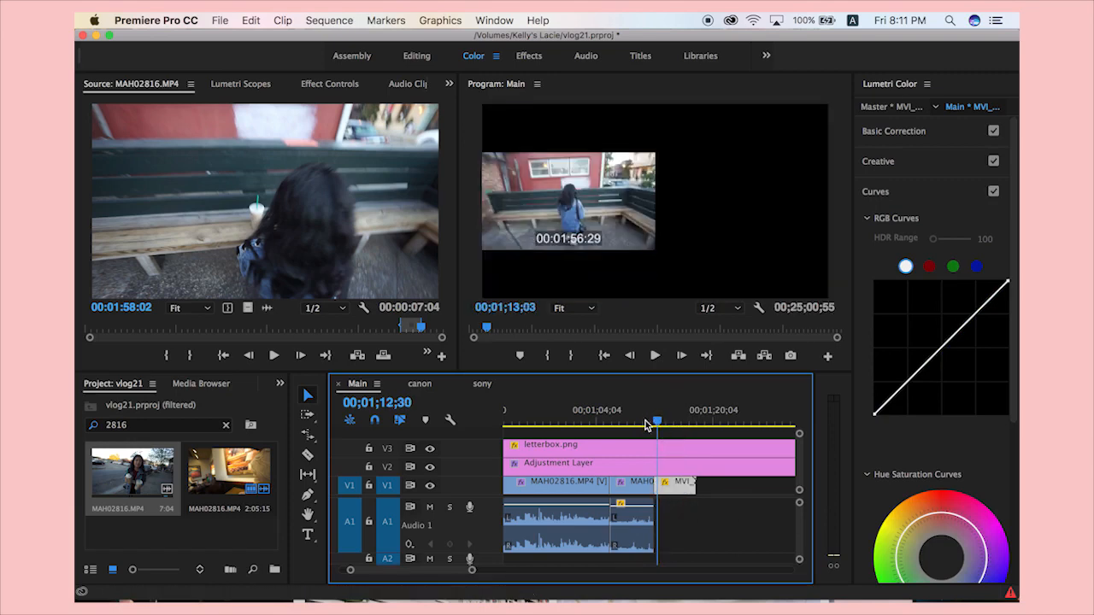
pyautogui.click(647, 425)
pyautogui.press('space')
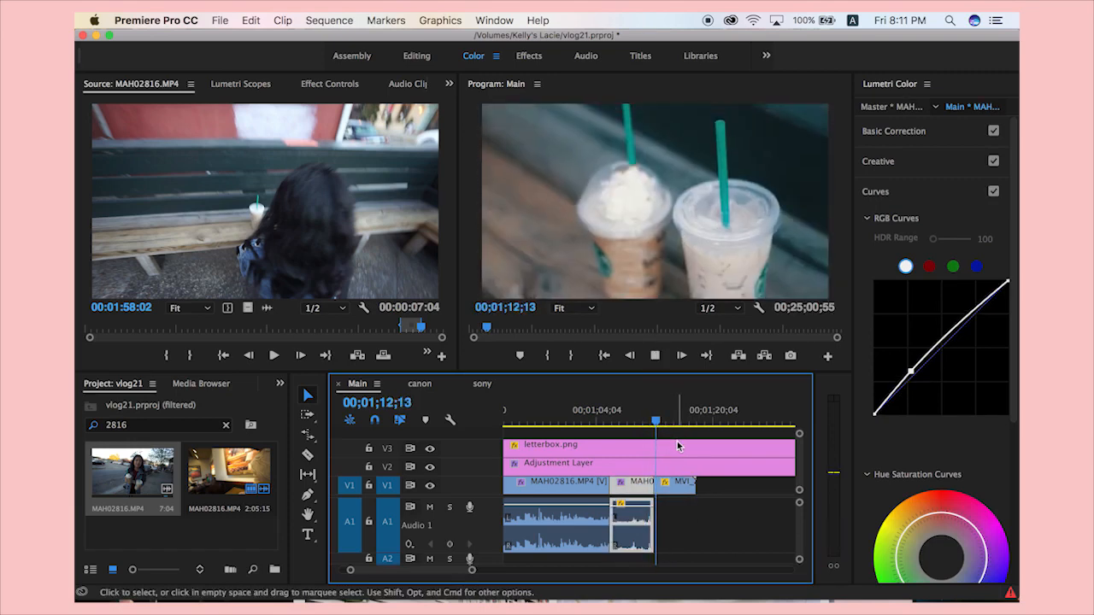
# Play the iced drinks clip through, split it just after the camera pans away from the cups and delete the remaining end.
pyautogui.press('space')
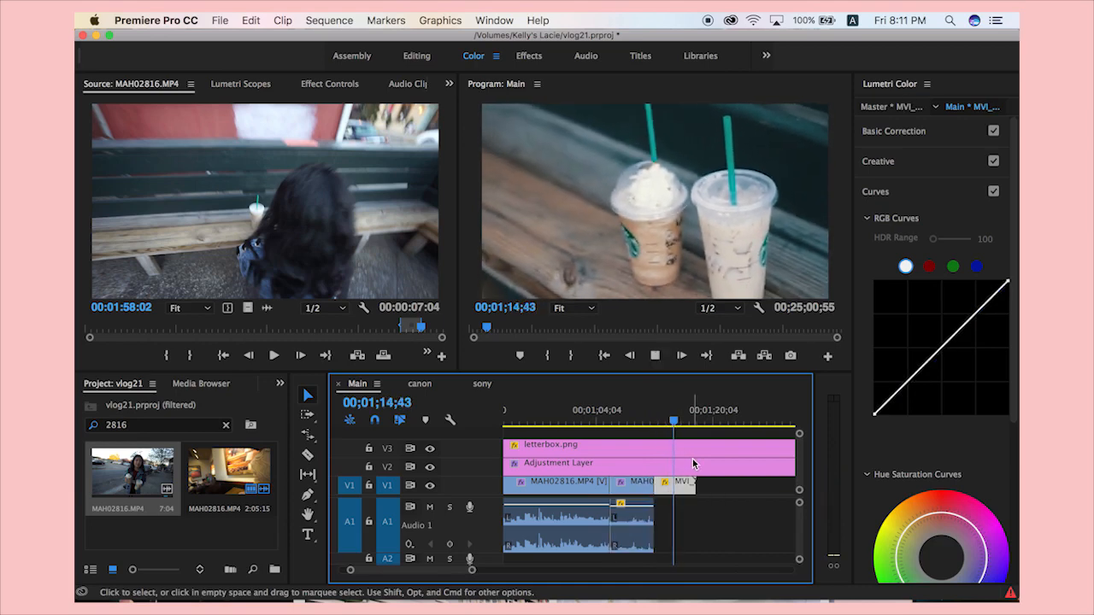
pyautogui.press('space')
pyautogui.moveTo(679, 484); pyautogui.dragTo(678, 486)
pyautogui.click(669, 488)
pyautogui.press('BackSpace')
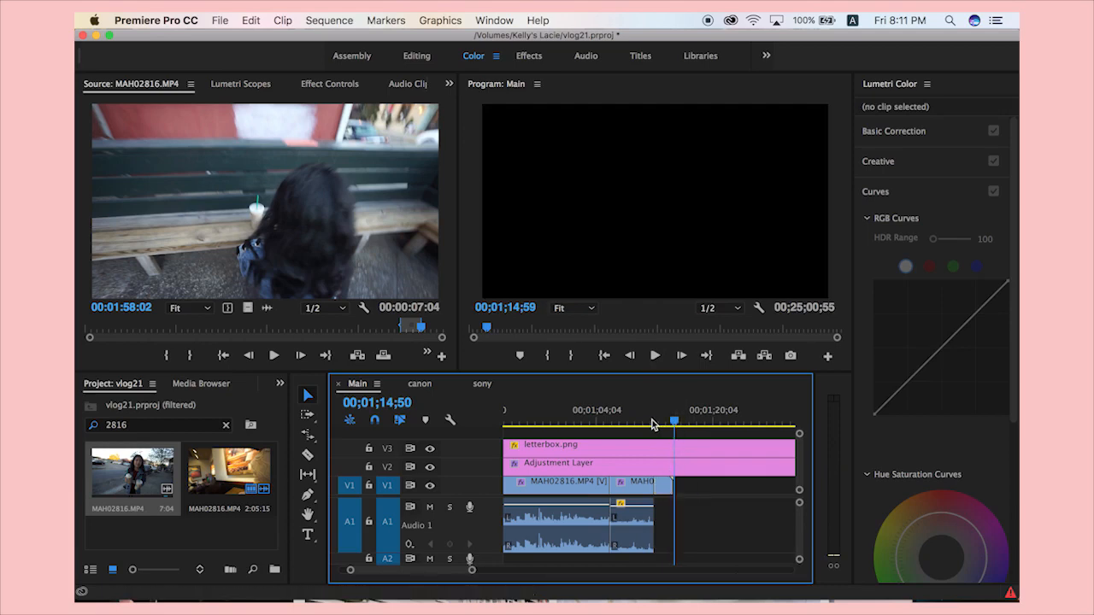
# Play back the transition into the shortened iced drinks clip and replay the clip to its end.
pyautogui.click(652, 425)
pyautogui.press('space')
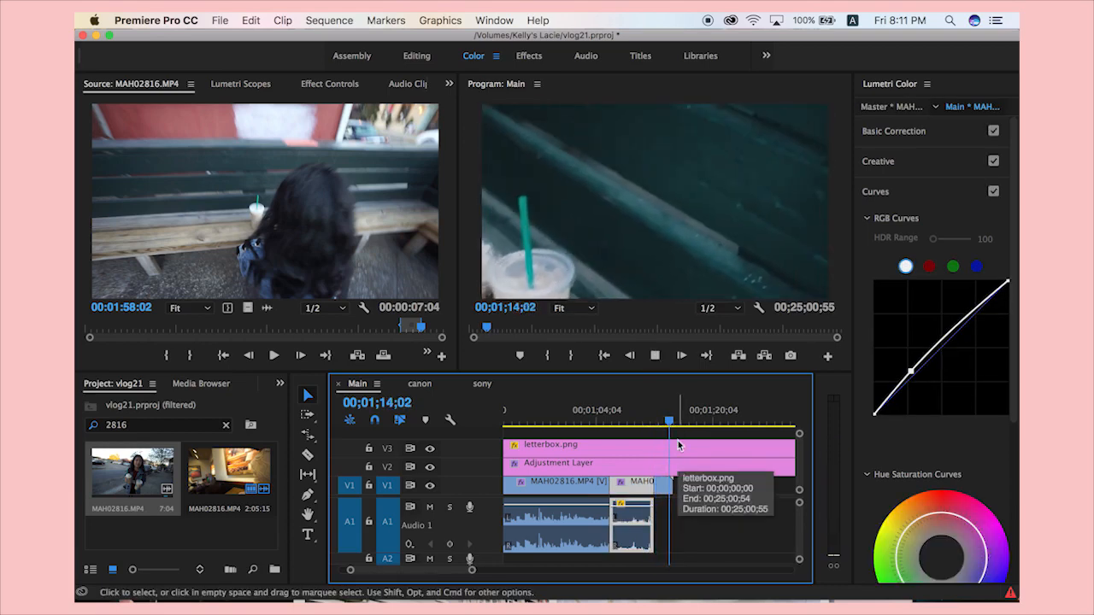
pyautogui.press('space')
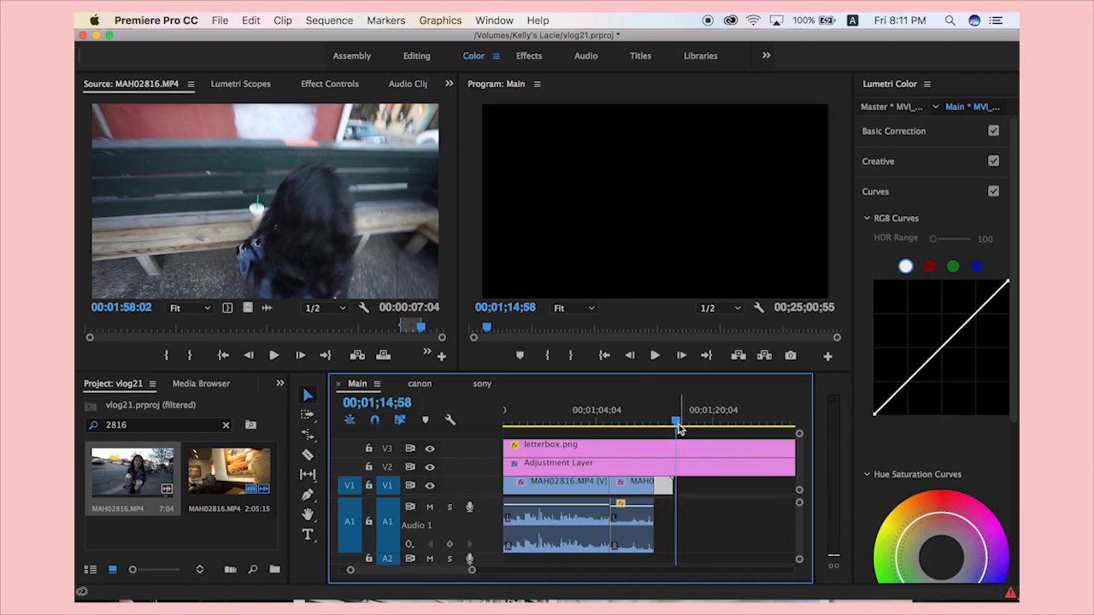
pyautogui.moveTo(679, 428); pyautogui.dragTo(663, 424)
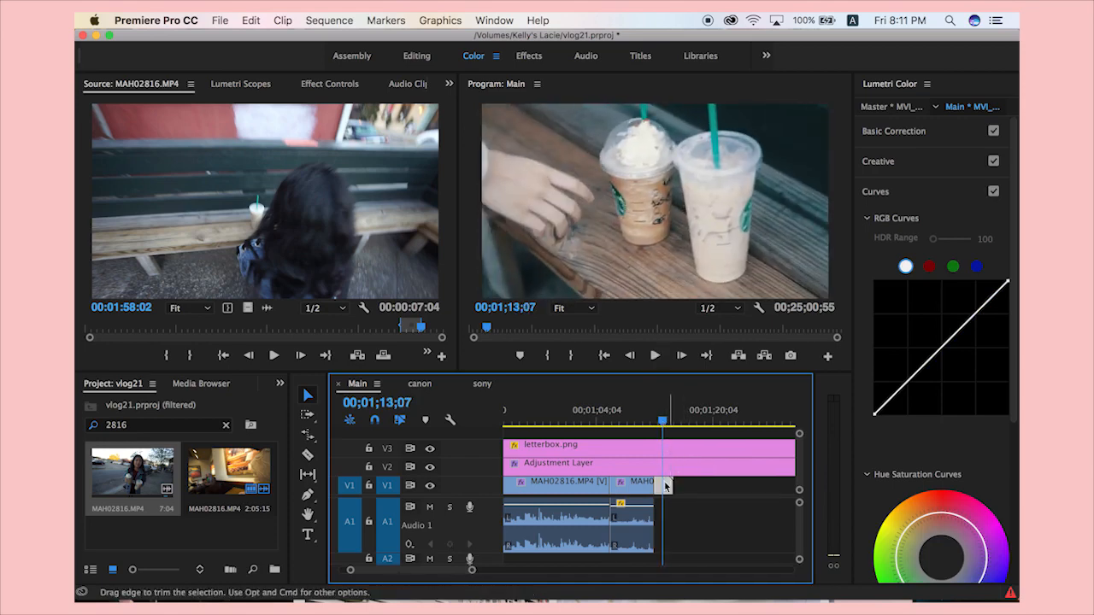
pyautogui.press('space')
pyautogui.press('space')
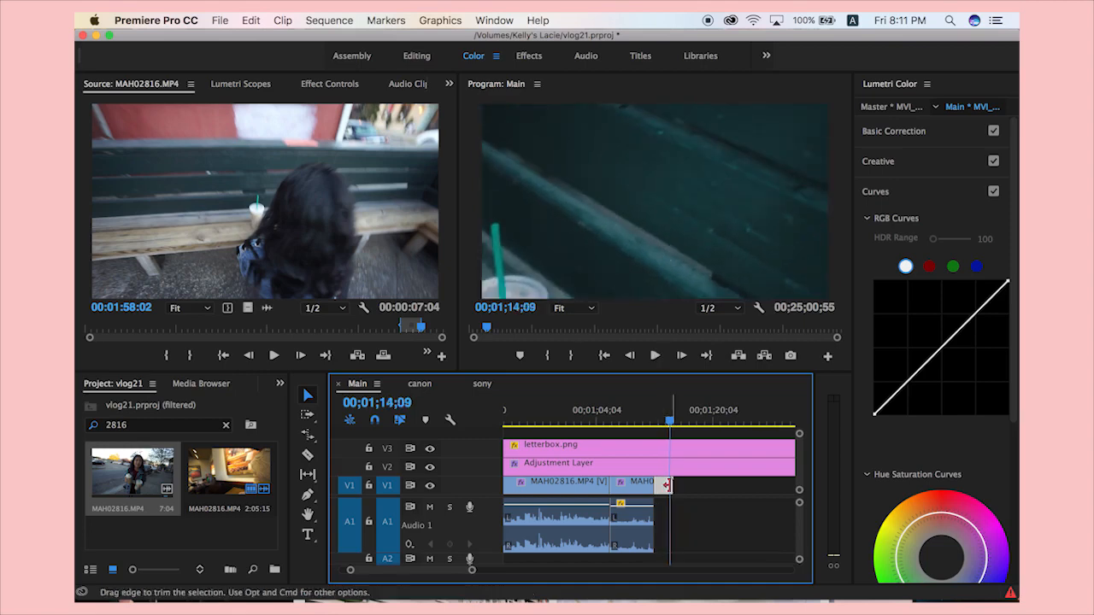
# Check the shortened iced drinks clip once more and nest it as its own sequence under the default name.
pyautogui.moveTo(674, 425); pyautogui.dragTo(665, 423)
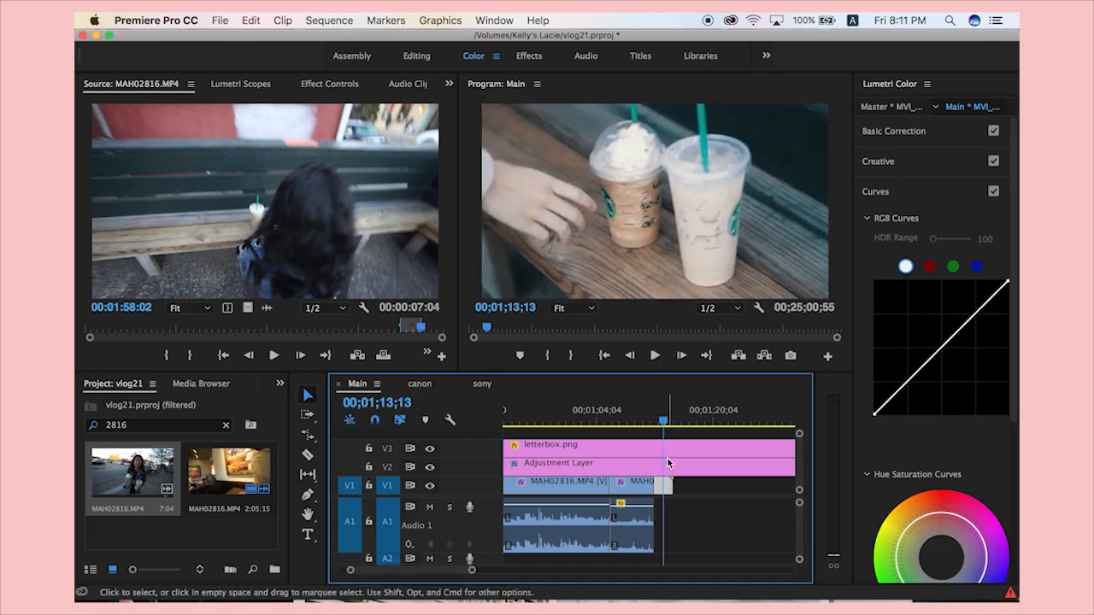
pyautogui.press('space')
pyautogui.press('space')
pyautogui.press('n')
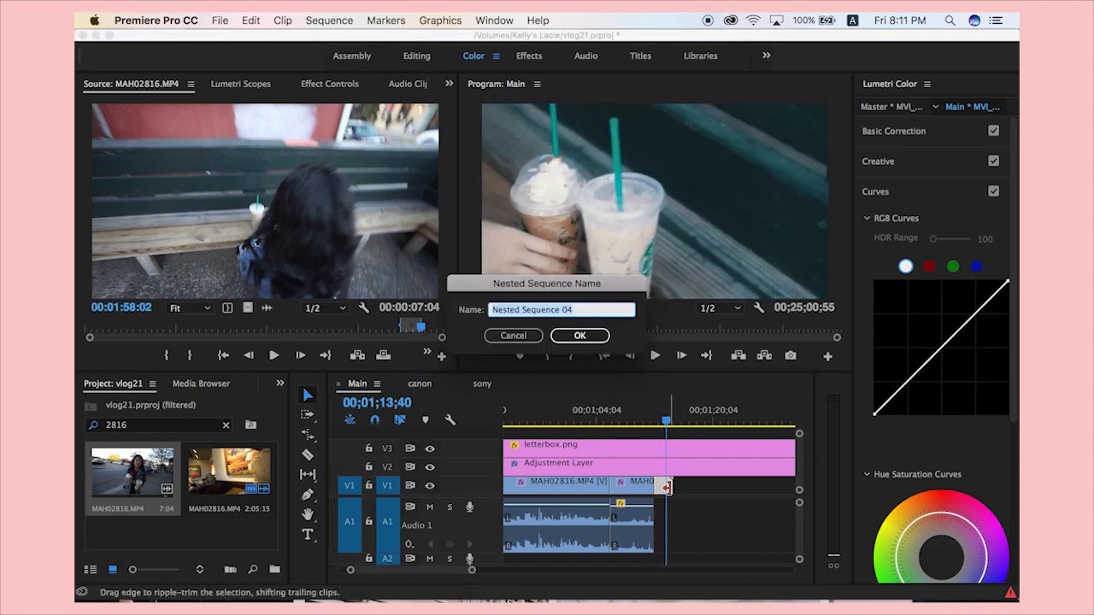
pyautogui.press('Return')
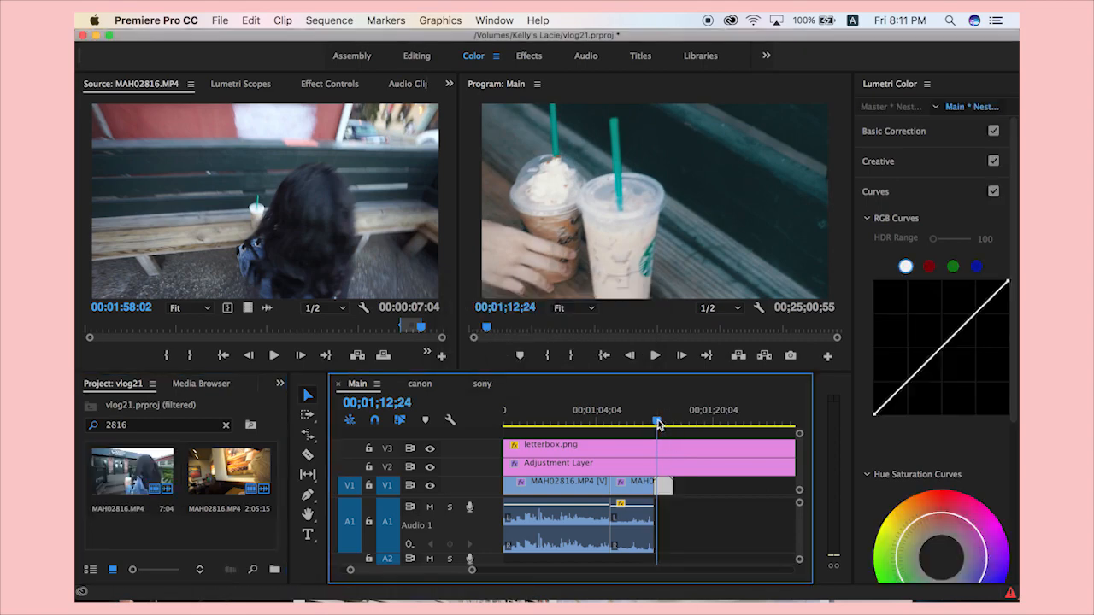
# Keyframe the letterbox.png scale at 130 at 00;01;12;00 and at 102 at 00;01;12;47.
pyautogui.moveTo(657, 424); pyautogui.dragTo(655, 424)
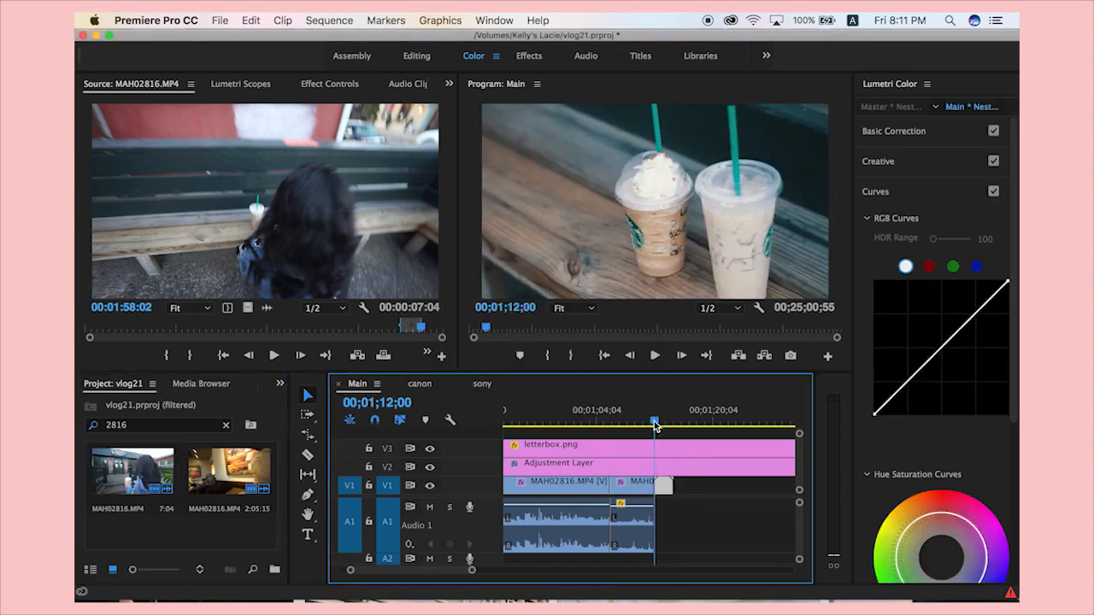
pyautogui.click(663, 447)
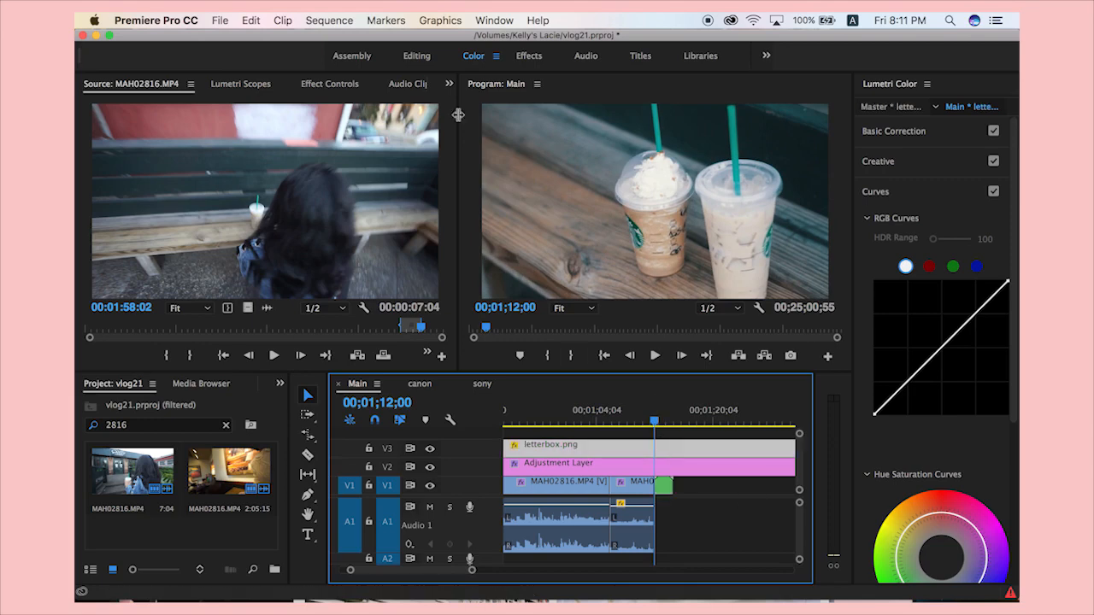
pyautogui.click(330, 84)
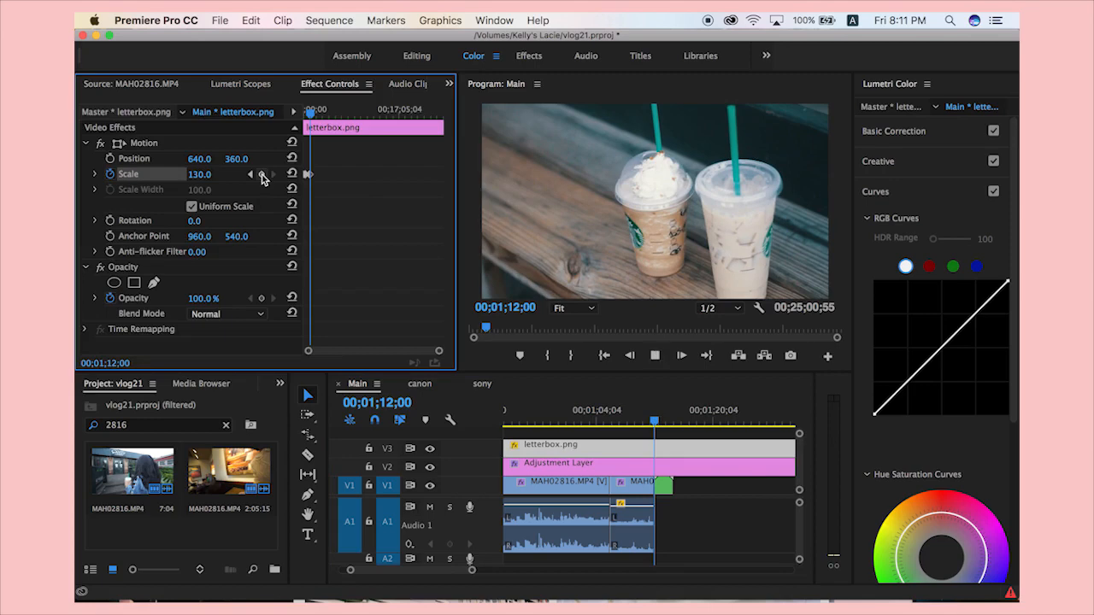
pyautogui.press('space')
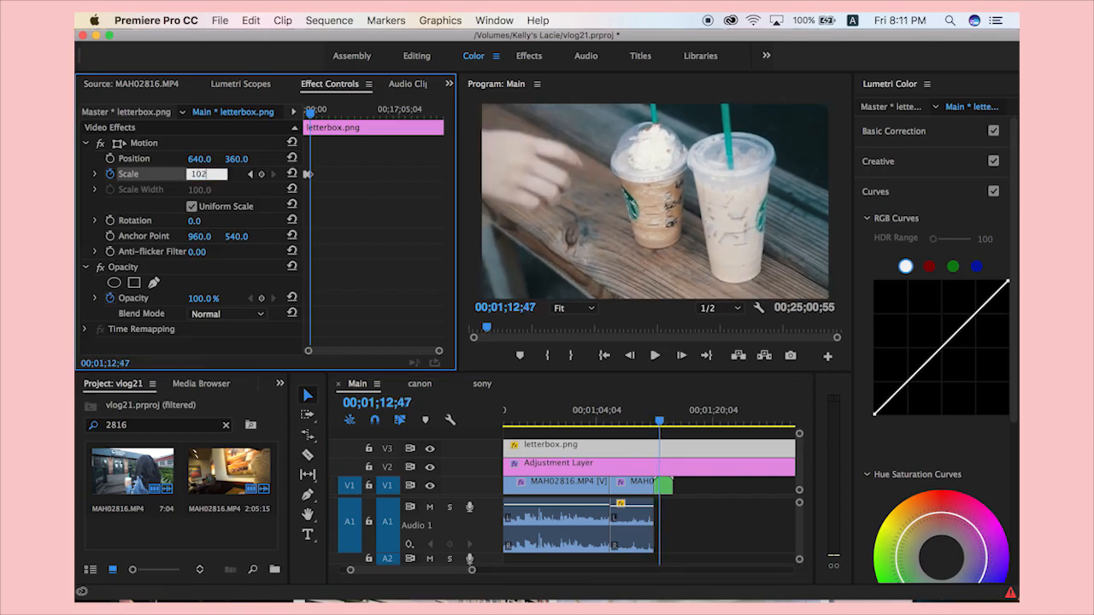
pyautogui.write('102')
pyautogui.press('Return')
# Play back the letterbox closing from the street clip through the end of the nested iced drinks clip.
pyautogui.click(660, 423)
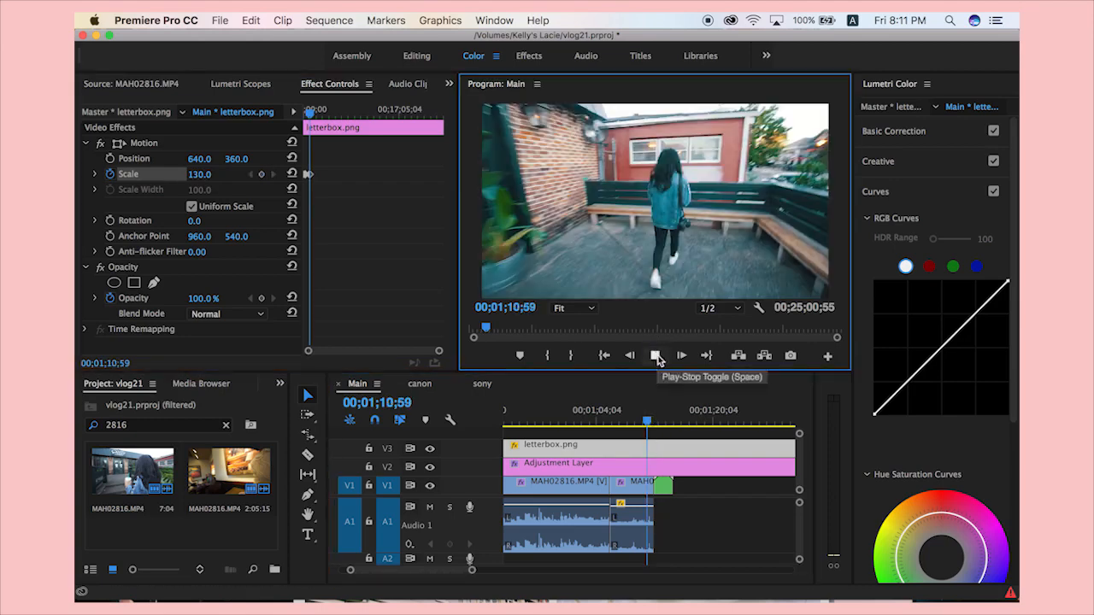
pyautogui.click(655, 356)
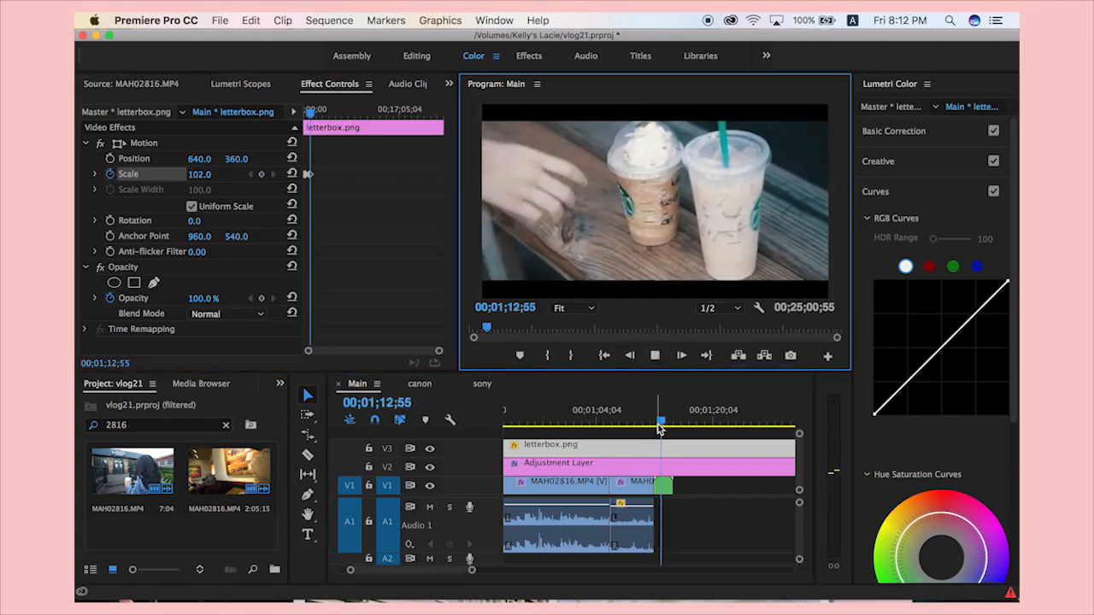
pyautogui.press('space')
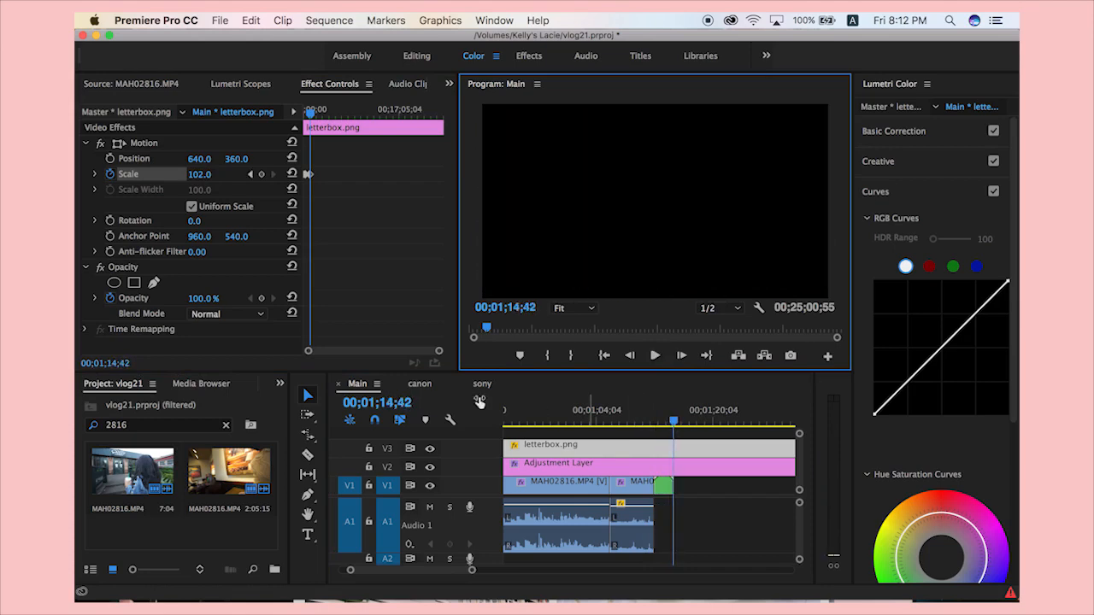
# Copy the MVI_2752.MOV clip at 00;01;44;08 in the canon sequence and paste it into Main at 00;01;14;42.
pyautogui.click(421, 401)
pyautogui.click(420, 385)
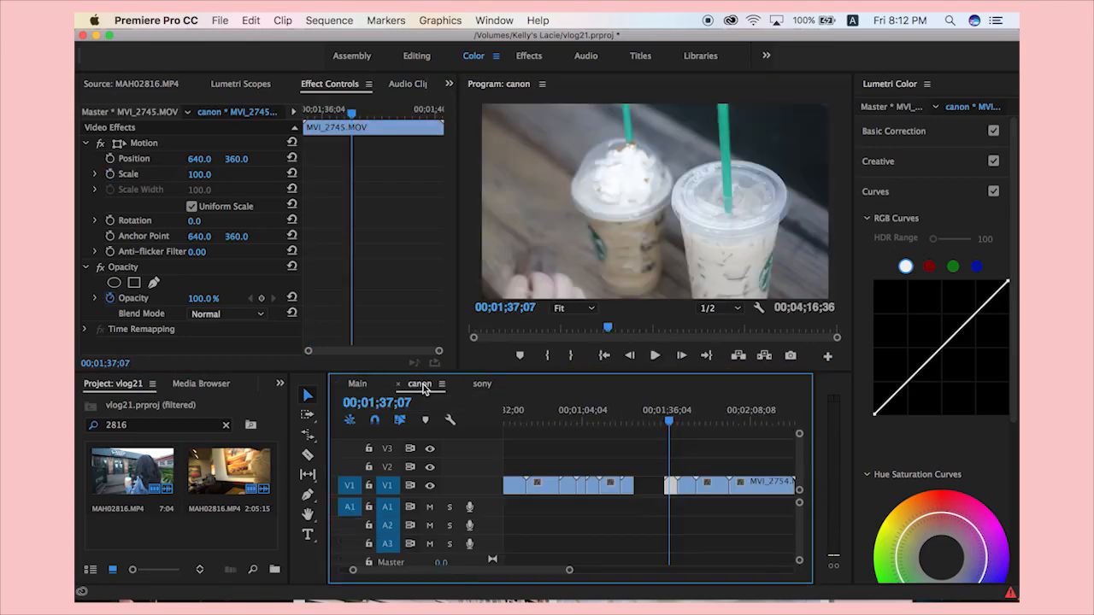
pyautogui.moveTo(665, 421); pyautogui.dragTo(688, 422)
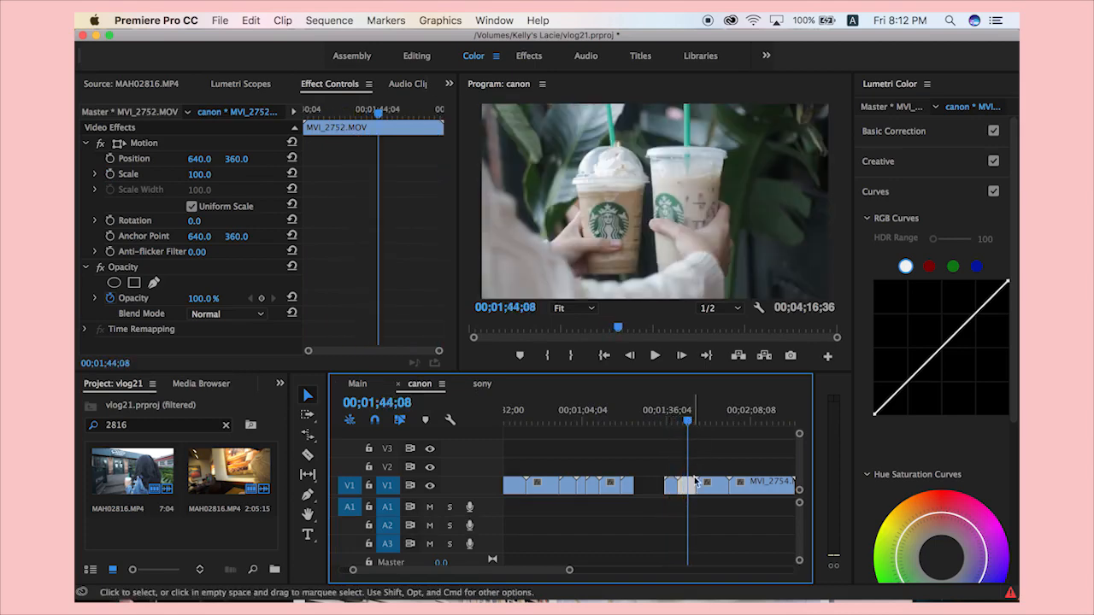
pyautogui.click(358, 384)
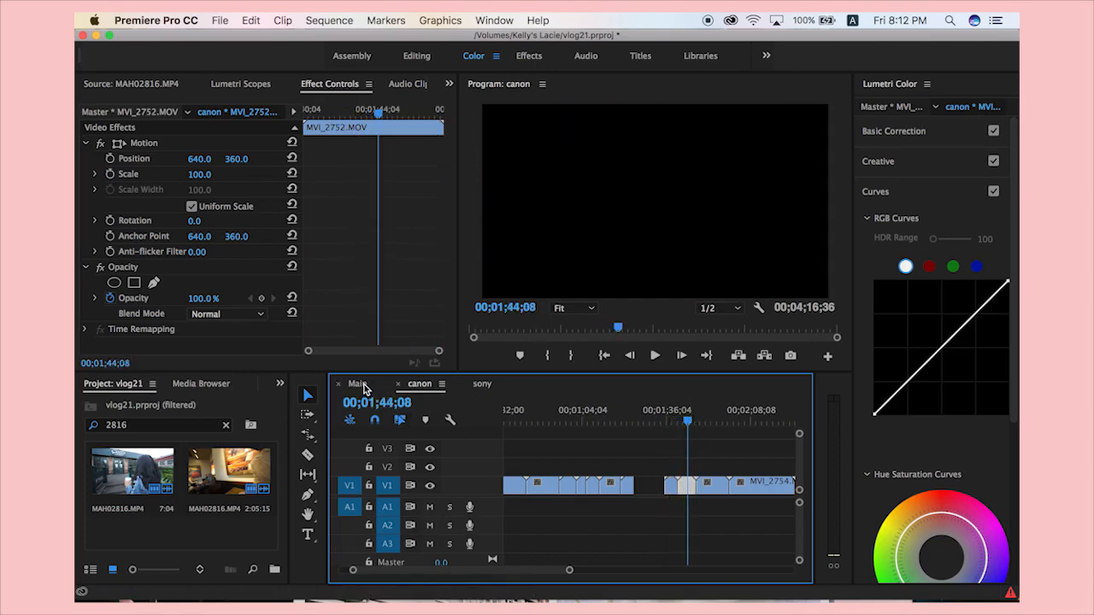
pyautogui.press('super+v')
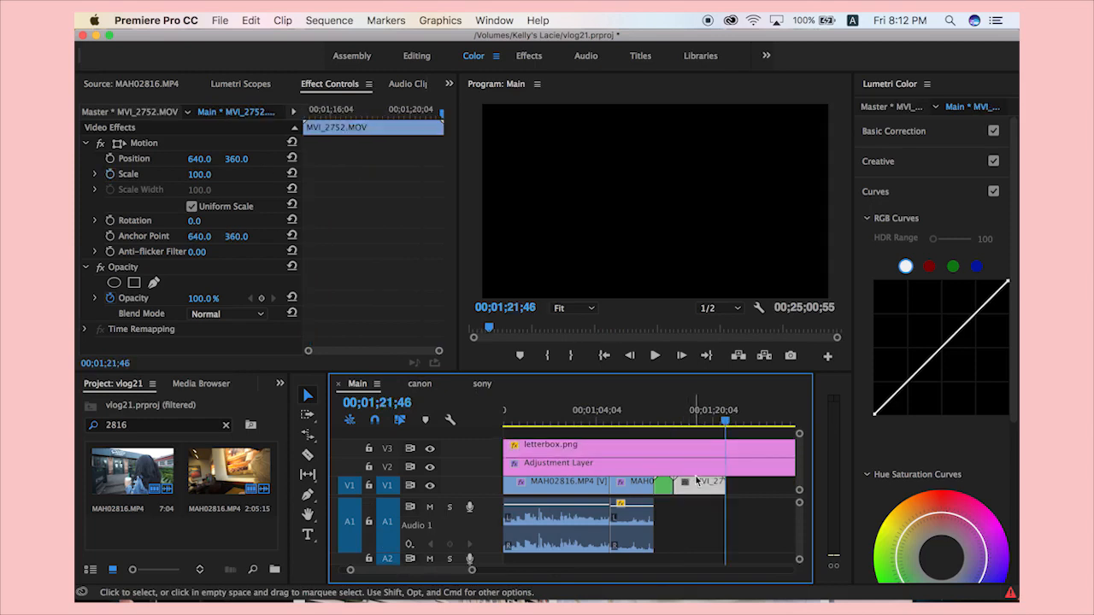
# Close the small gap between the nested iced drinks clip and the pasted MVI_2752.MOV clip.
pyautogui.scroll(5, 695, 485)
pyautogui.hscroll(-1, 538, 483)
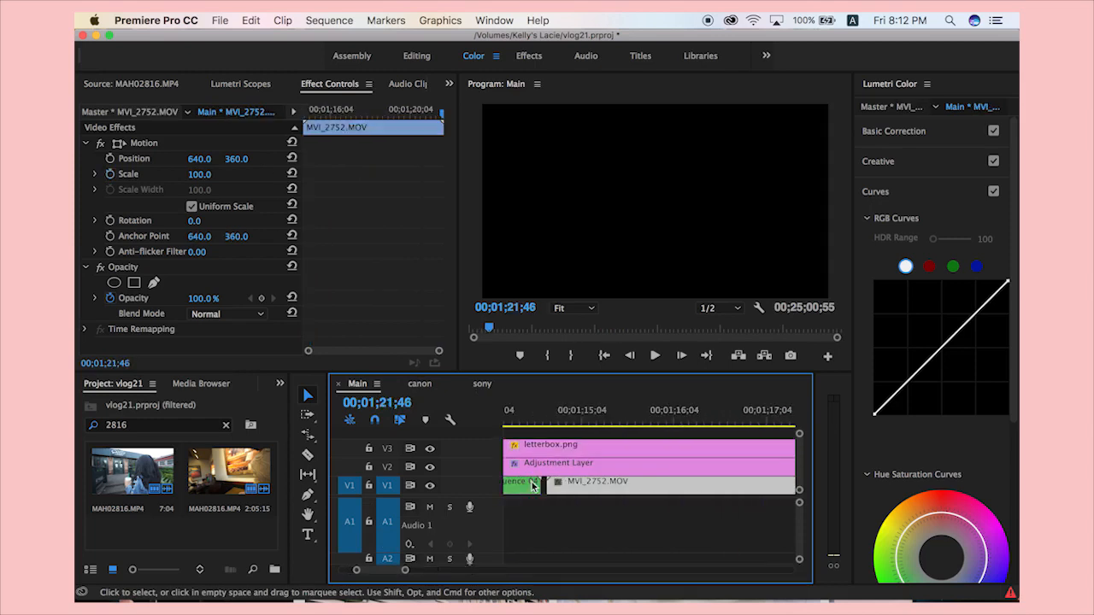
pyautogui.click(544, 485)
pyautogui.scroll(-5, 544, 490)
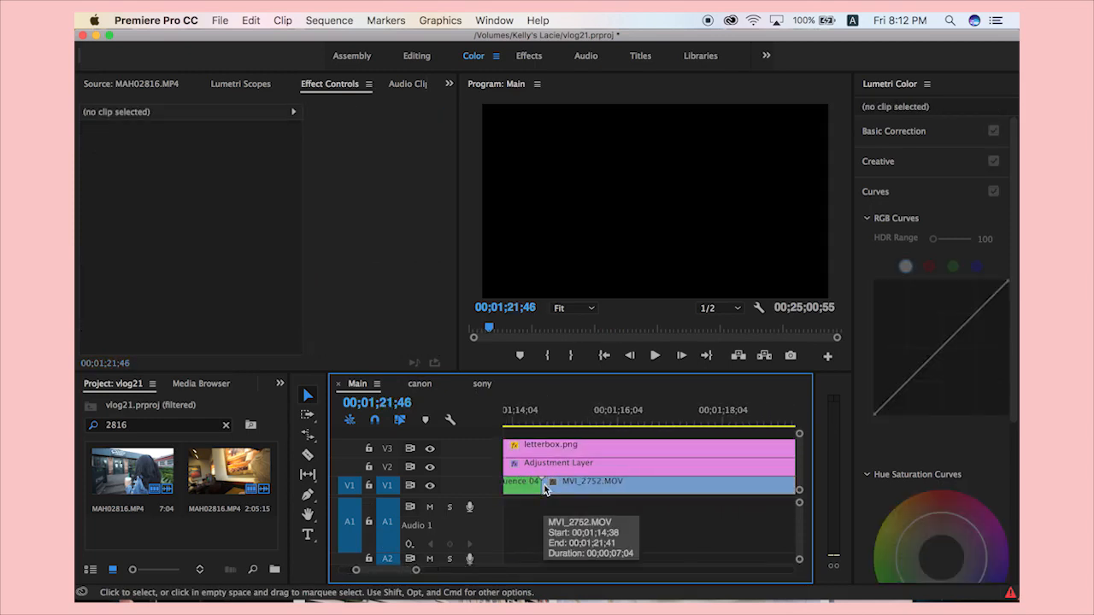
pyautogui.scroll(1, 594, 490)
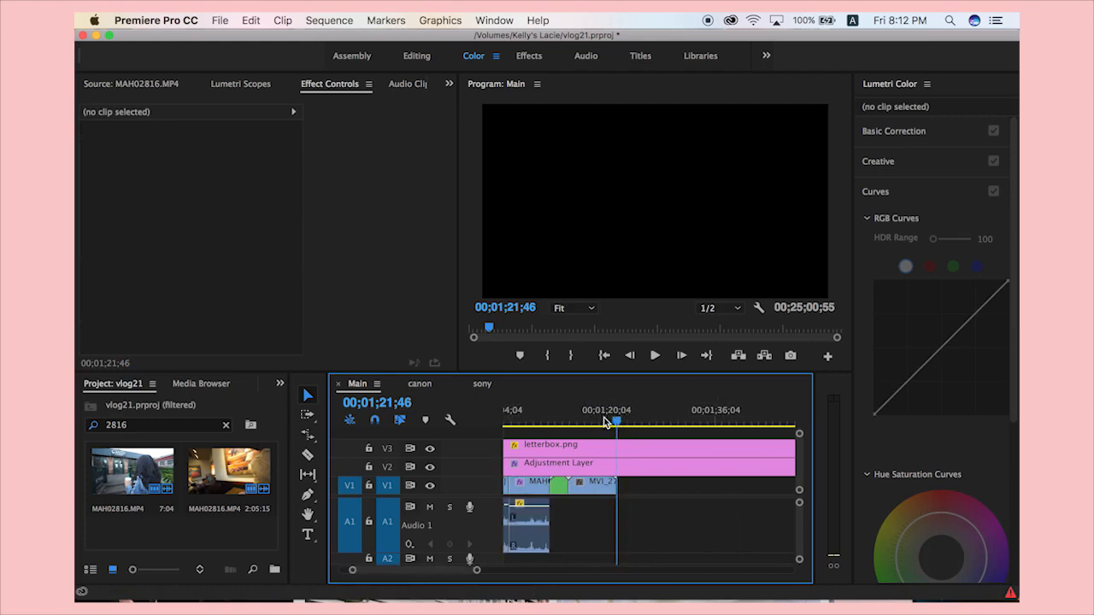
# Slow the whole MVI_2752.MOV clip in Main down to 50% speed.
pyautogui.click(602, 484)
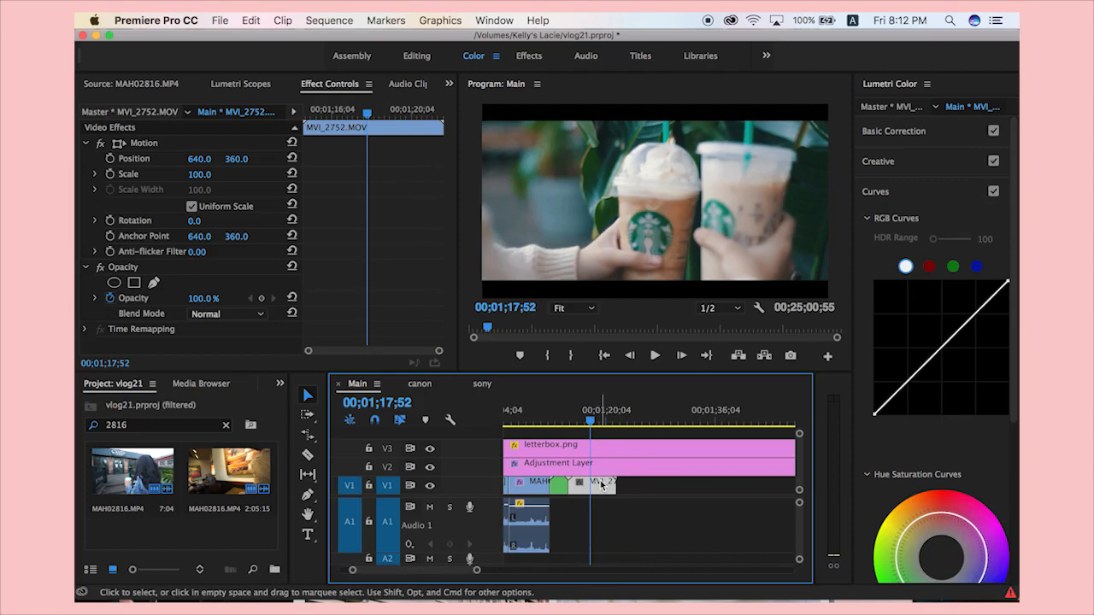
pyautogui.press('super+r')
pyautogui.write('5')
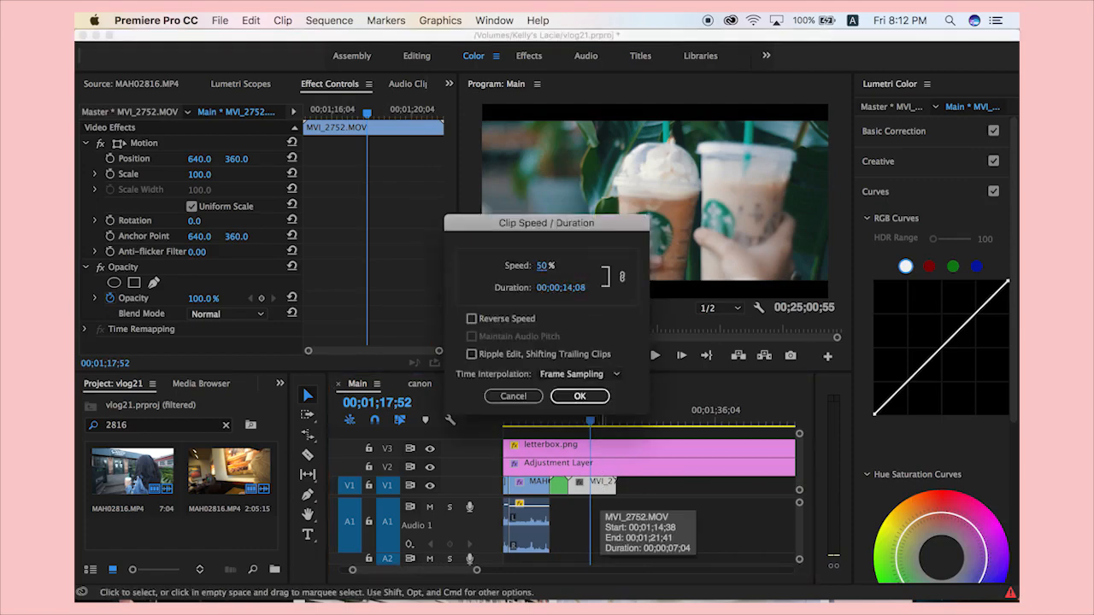
pyautogui.write('0')
pyautogui.press('Return')
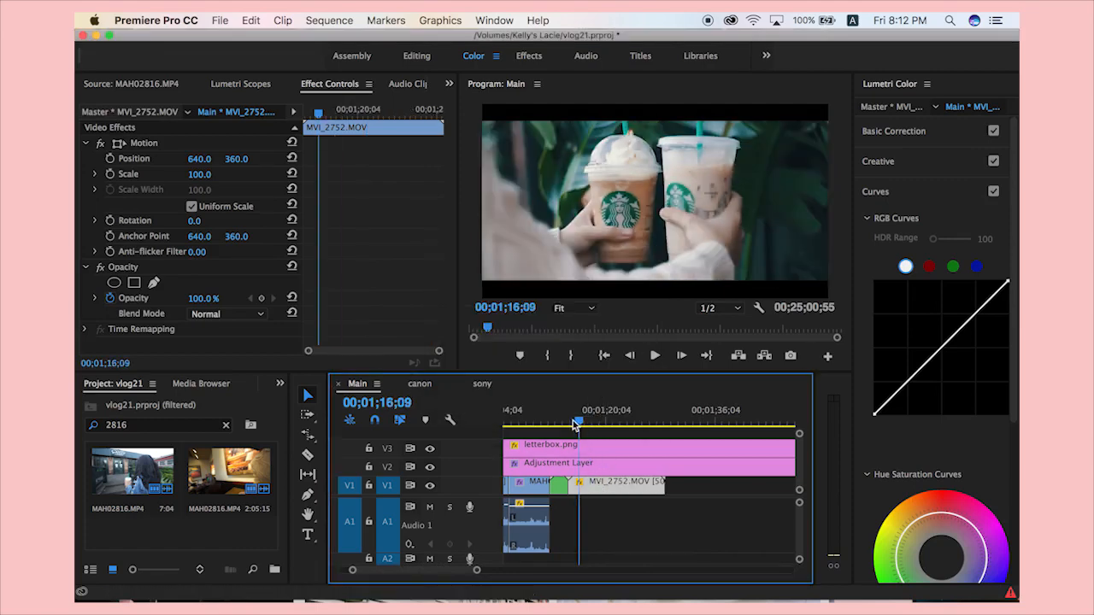
# Play the transition into the slowed MVI_2752.MOV clip and try splitting the clip at 00;01;15;49.
pyautogui.moveTo(574, 425); pyautogui.dragTo(563, 423)
pyautogui.press('space')
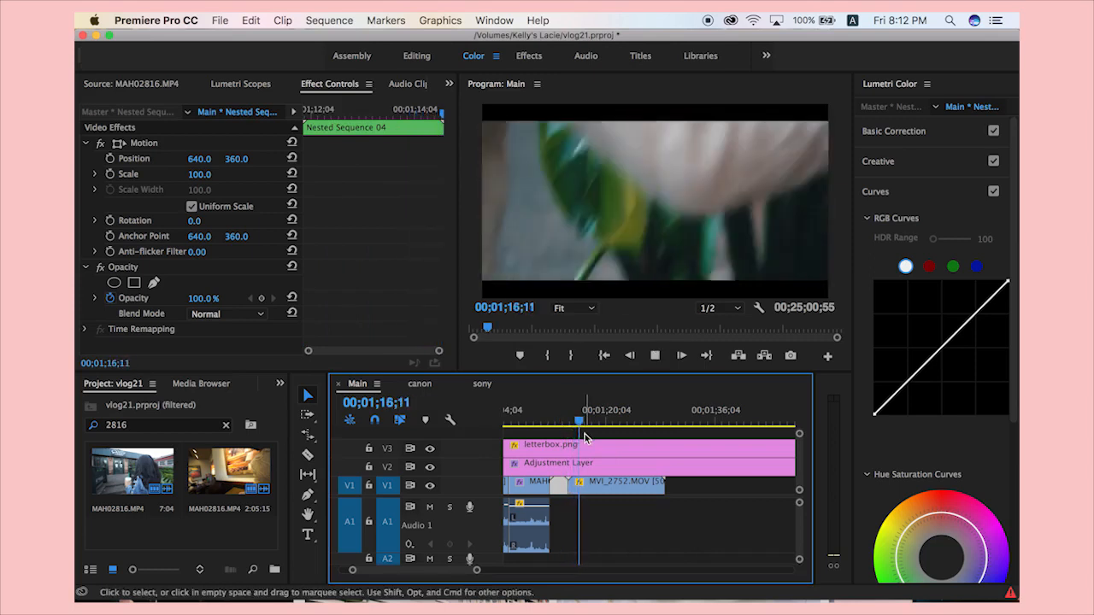
pyautogui.click(578, 420)
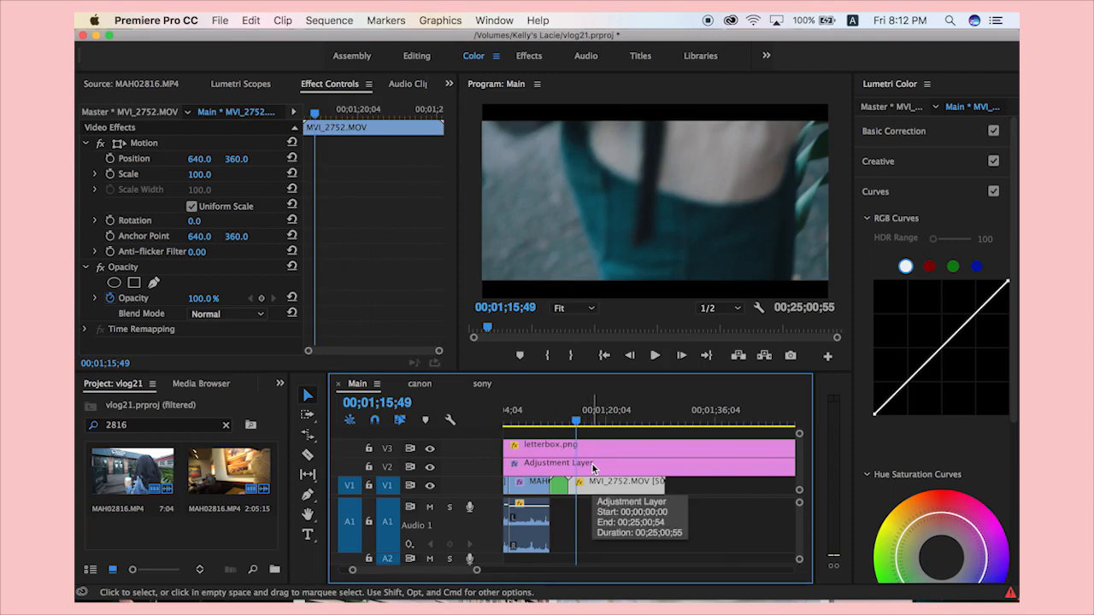
pyautogui.press('super+k')
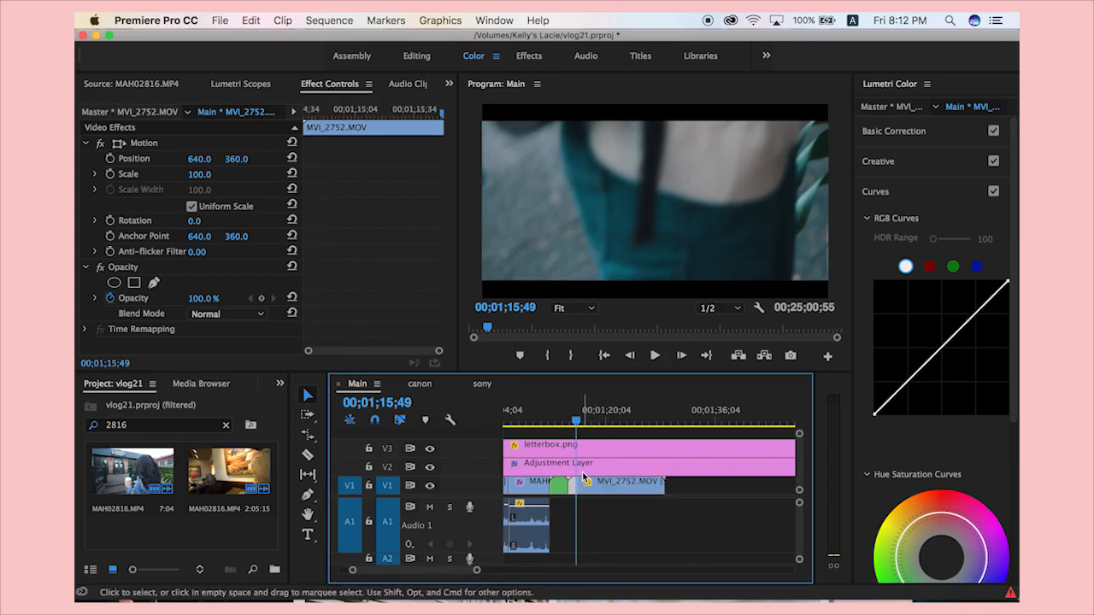
# Undo the split and set the whole MVI_2752.MOV clip back to 100% speed.
pyautogui.click(590, 482)
pyautogui.press('super+r')
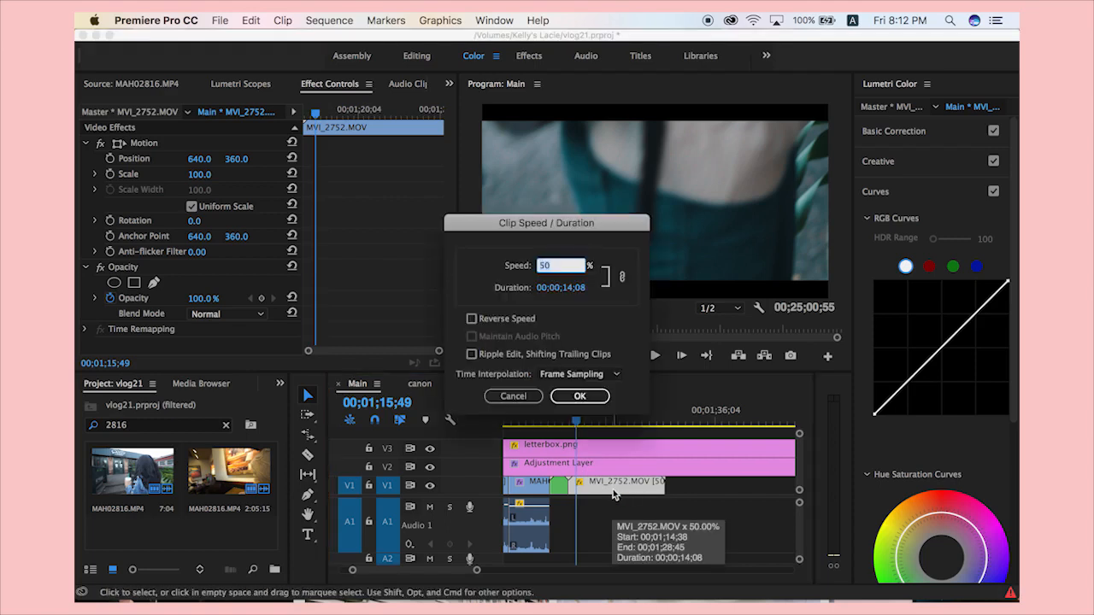
pyautogui.write('100')
pyautogui.press('Return')
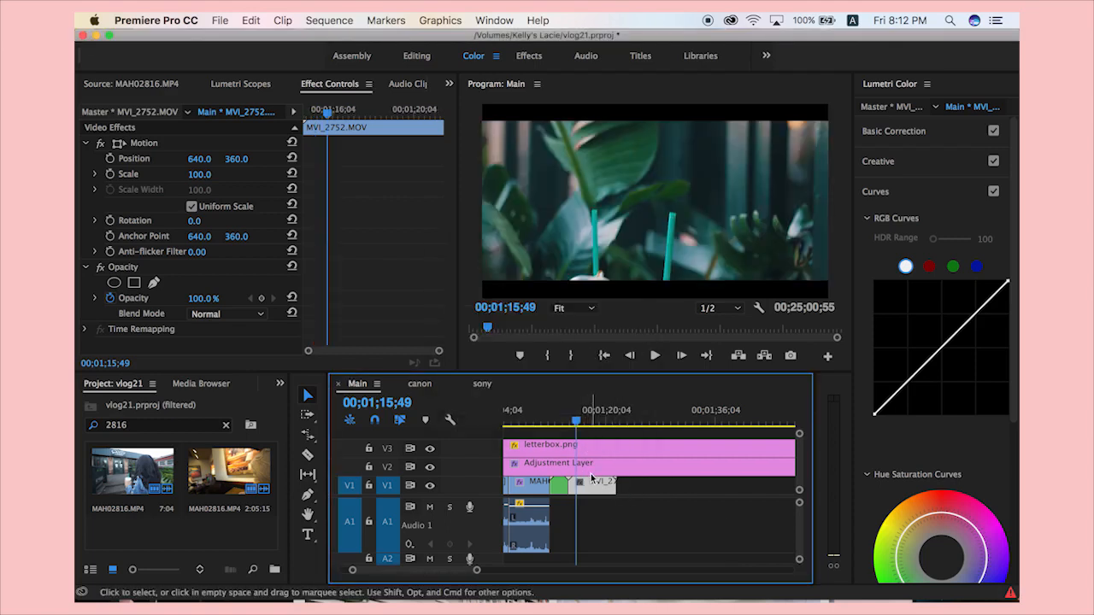
# Split the MVI_2752.MOV clip at 00;01;15;49 and slow the part after the cut to 50% speed.
pyautogui.press('super+k')
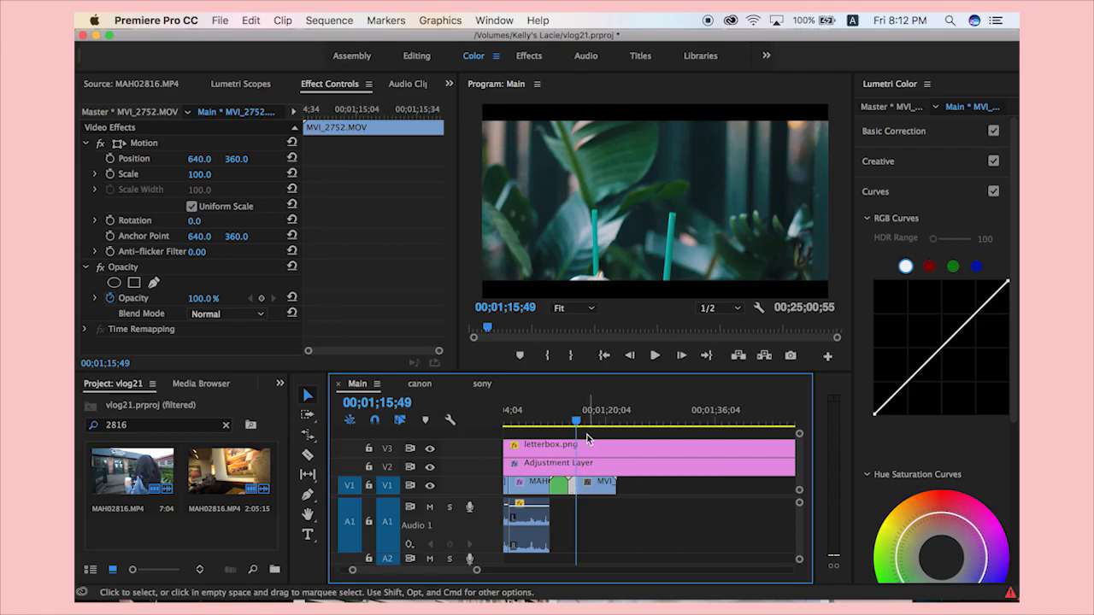
pyautogui.click(600, 489)
pyautogui.press('super+r')
pyautogui.write('50')
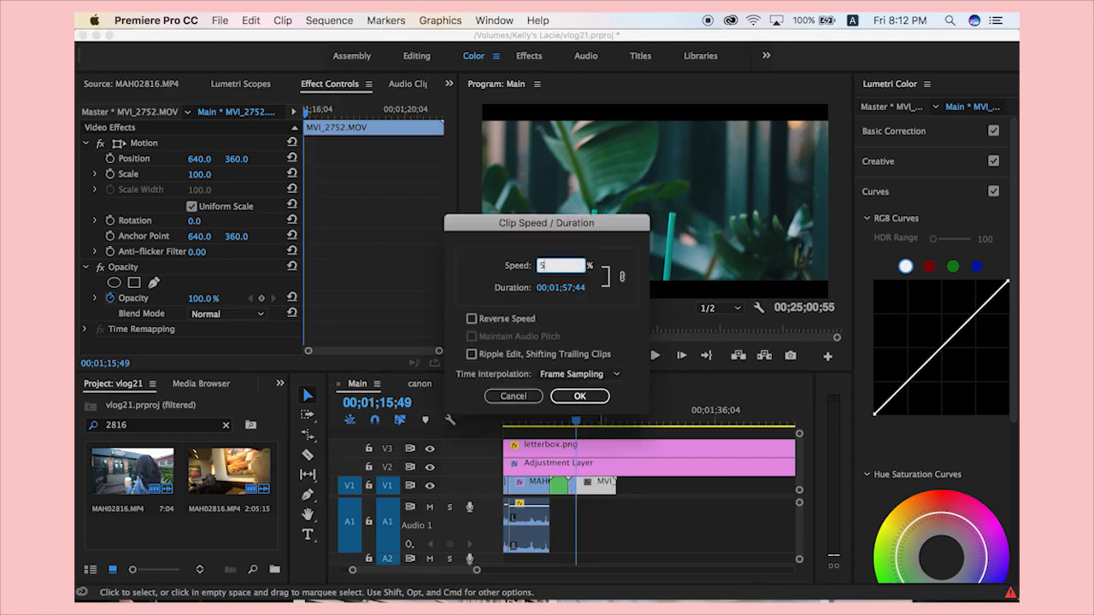
pyautogui.press('Return')
# Cut the full-speed MVI_2752.MOV piece at 00;01;15;17, deleting the rest of it and closing the gap to the slowed part.
pyautogui.moveTo(579, 426); pyautogui.dragTo(563, 430)
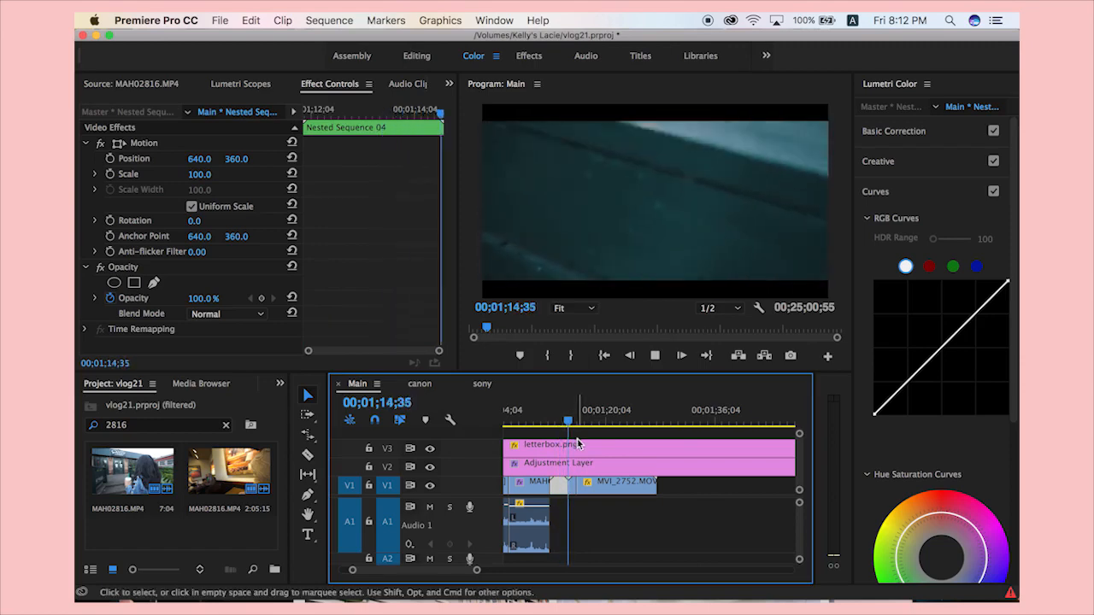
pyautogui.click(575, 425)
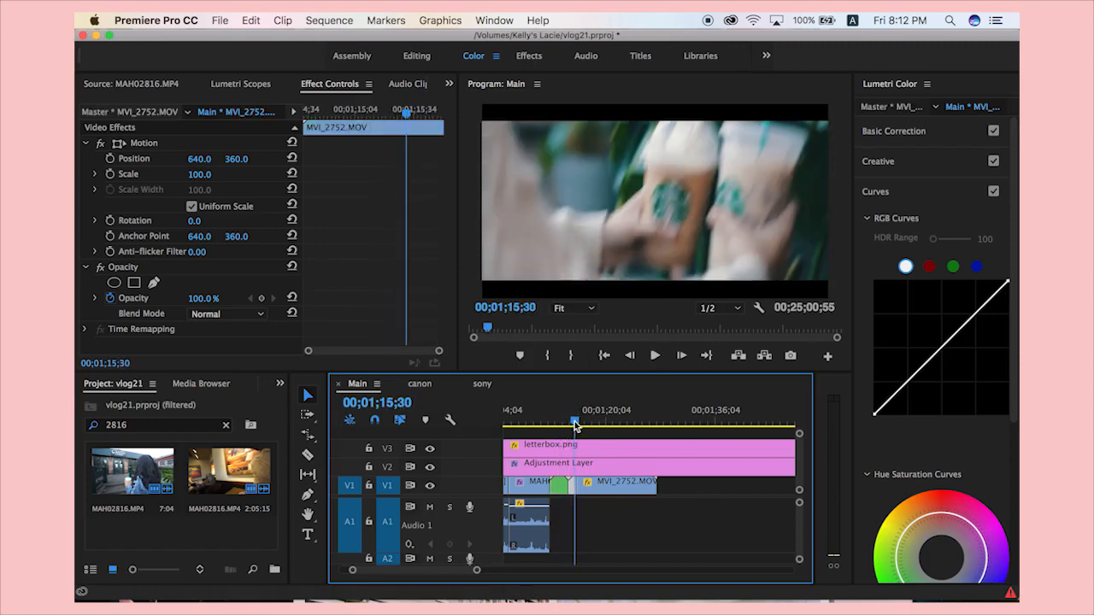
pyautogui.press('=')
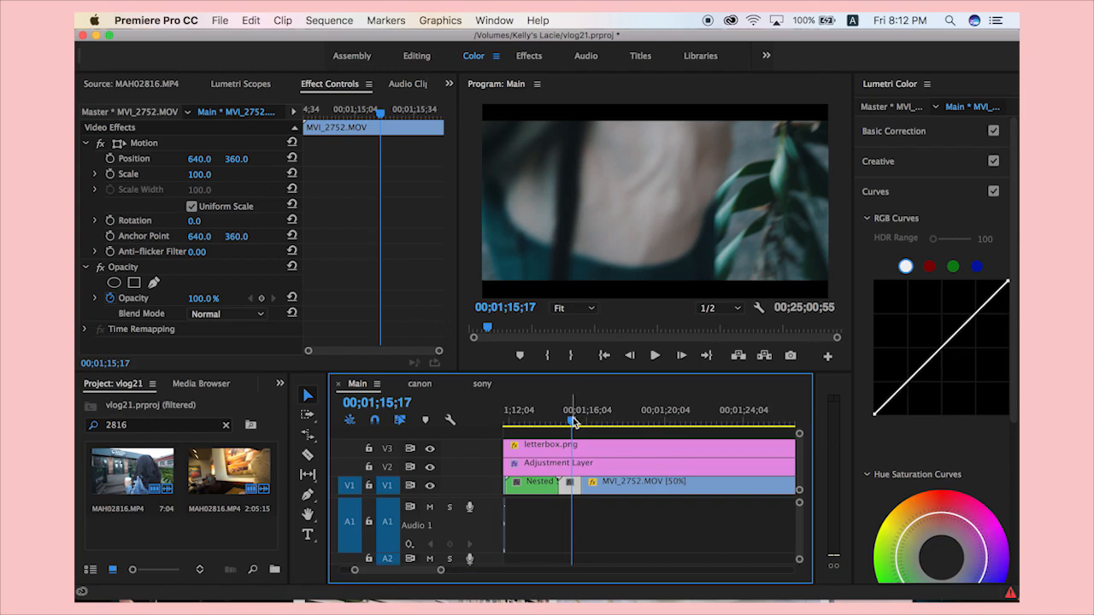
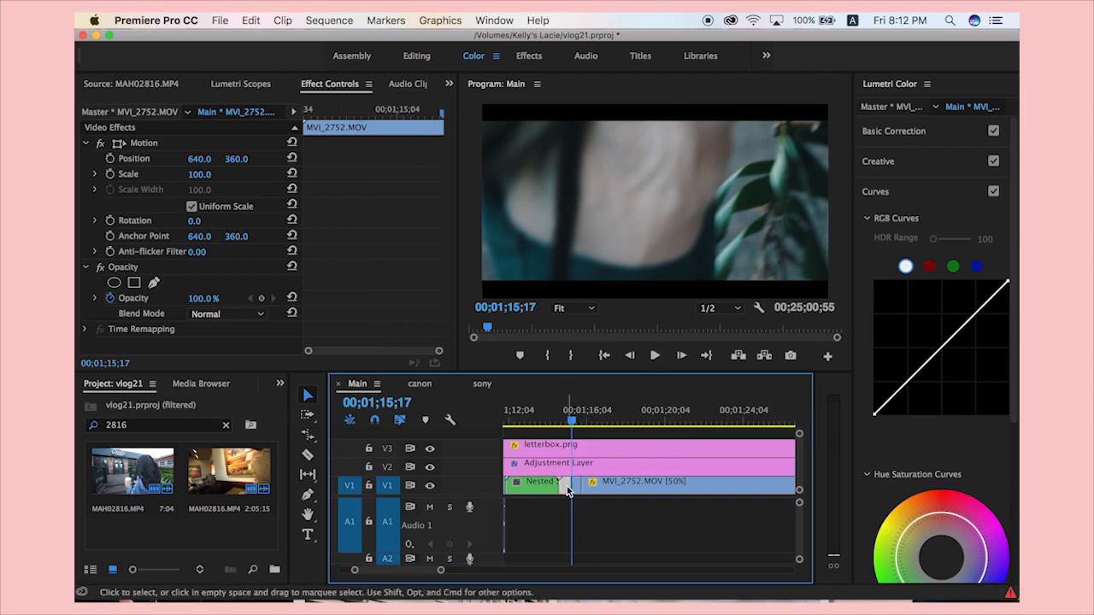
pyautogui.press('BackSpace')
pyautogui.click(566, 489)
pyautogui.press('BackSpace')
pyautogui.click(576, 422)
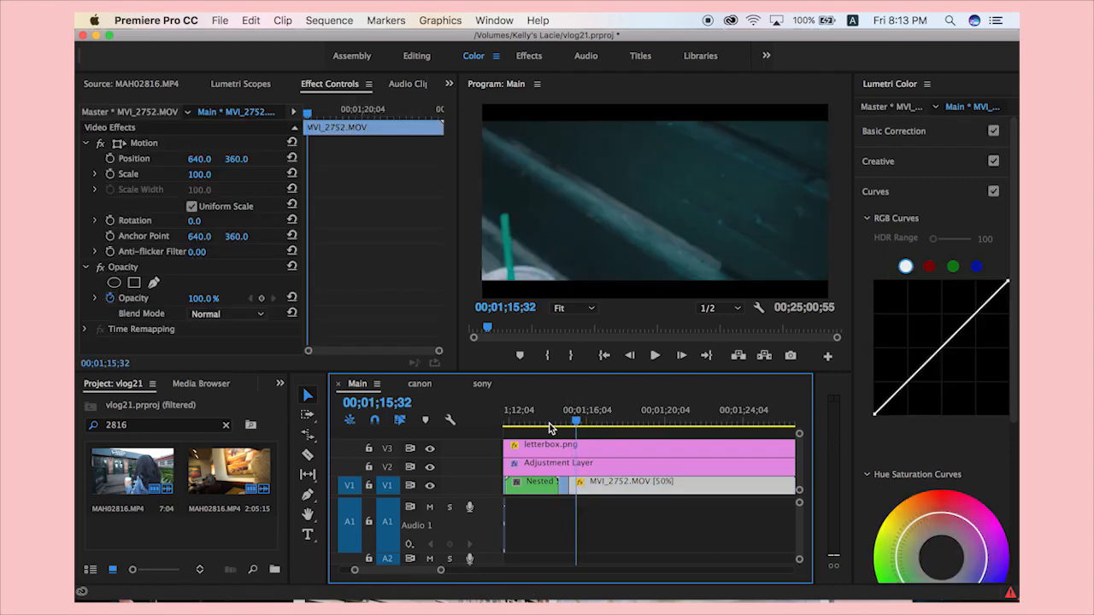
# Play across the speed change, split the slowed MVI_2752.MOV clip at 00;01;17;14 and delete the part after the cut.
pyautogui.click(550, 425)
pyautogui.click(652, 358)
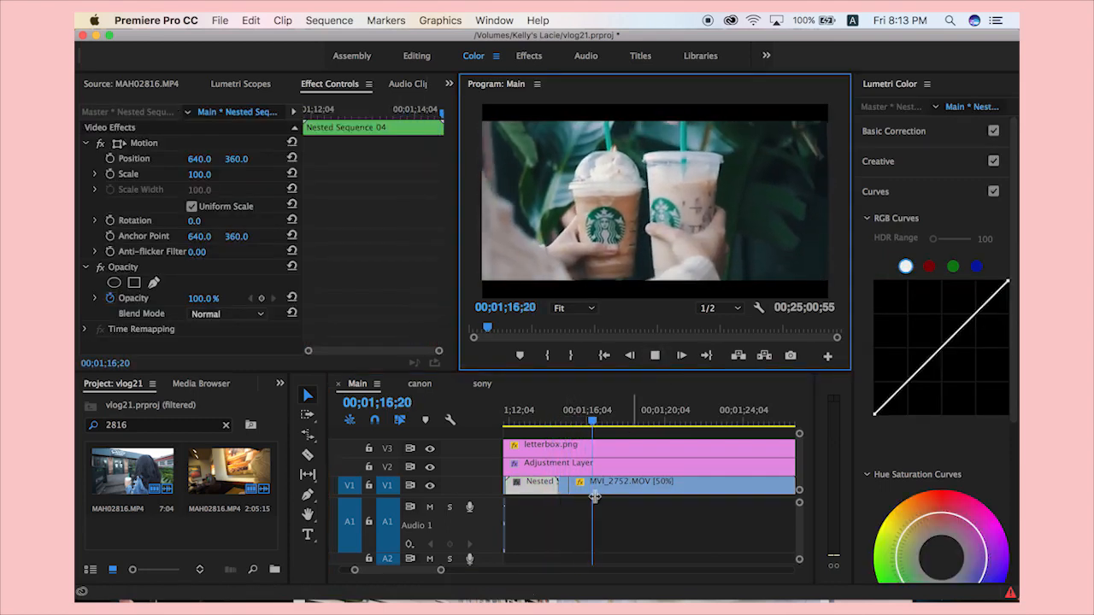
pyautogui.press('space')
pyautogui.click(623, 488)
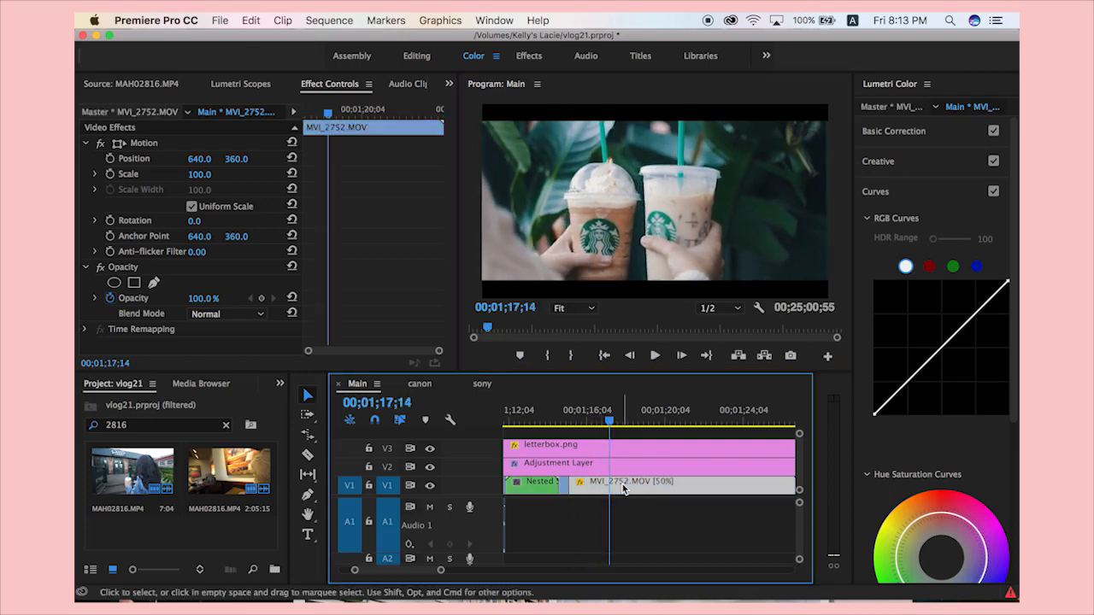
pyautogui.press('super+k')
pyautogui.click(646, 491)
pyautogui.press('Delete')
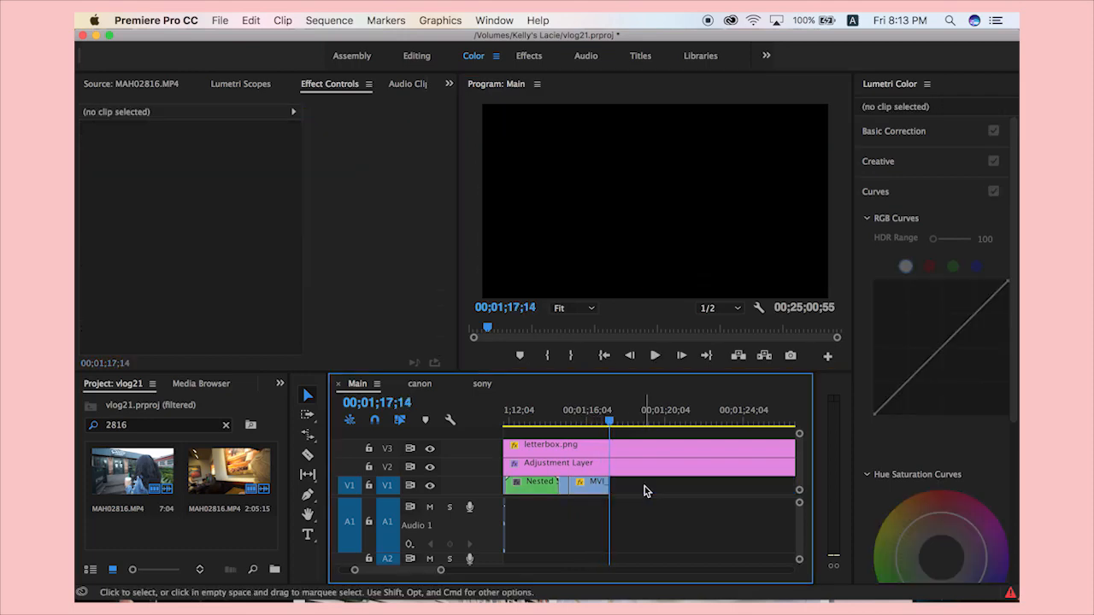
pyautogui.click(431, 386)
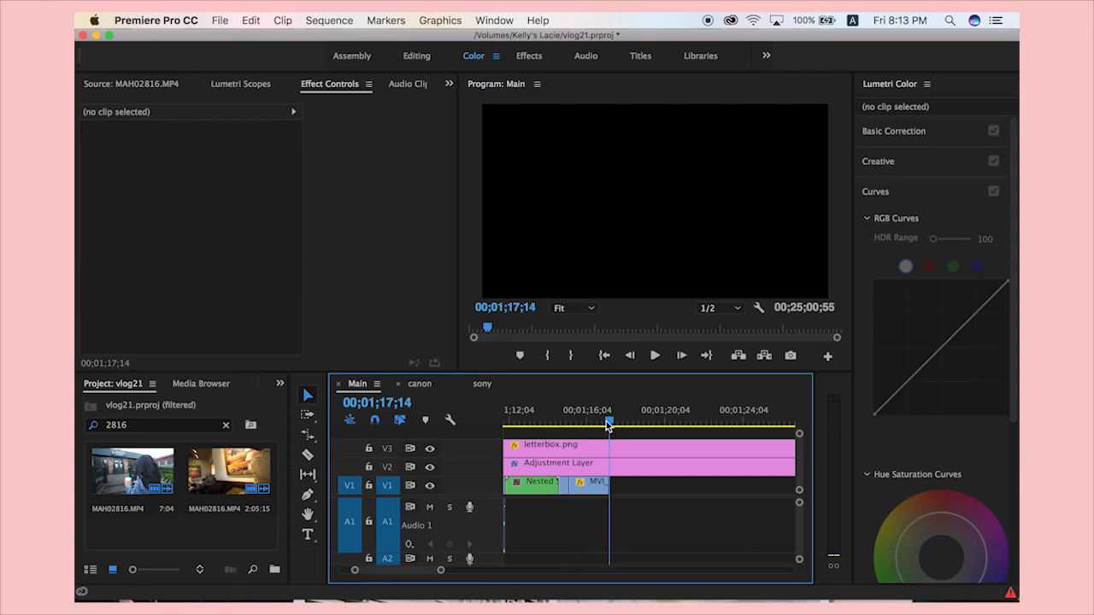
pyautogui.moveTo(708, 426); pyautogui.dragTo(714, 428)
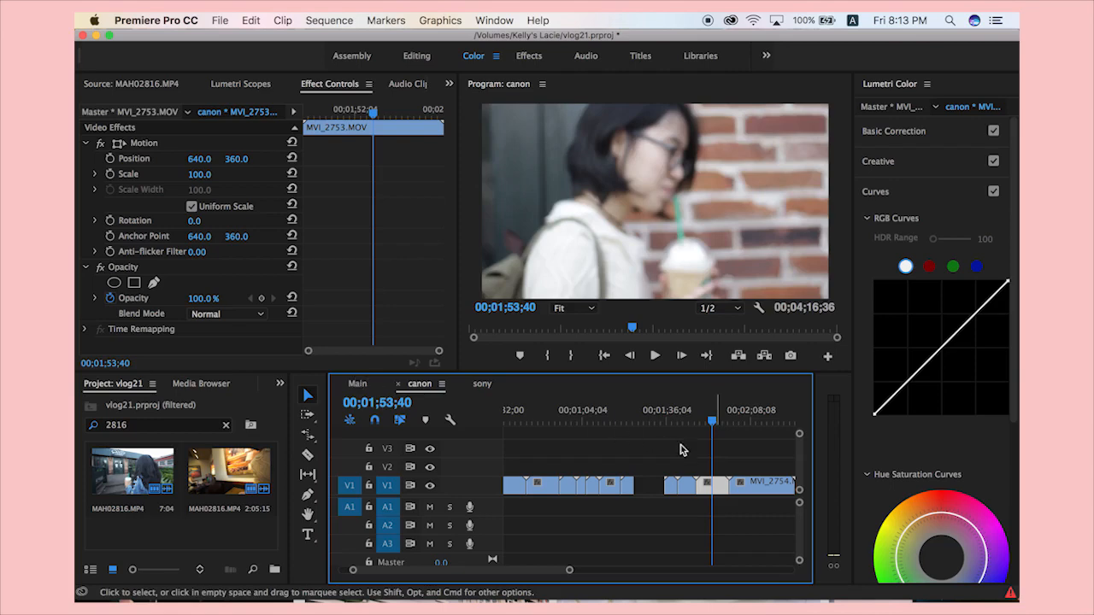
pyautogui.press('c')
pyautogui.hotkey('shift', '3')
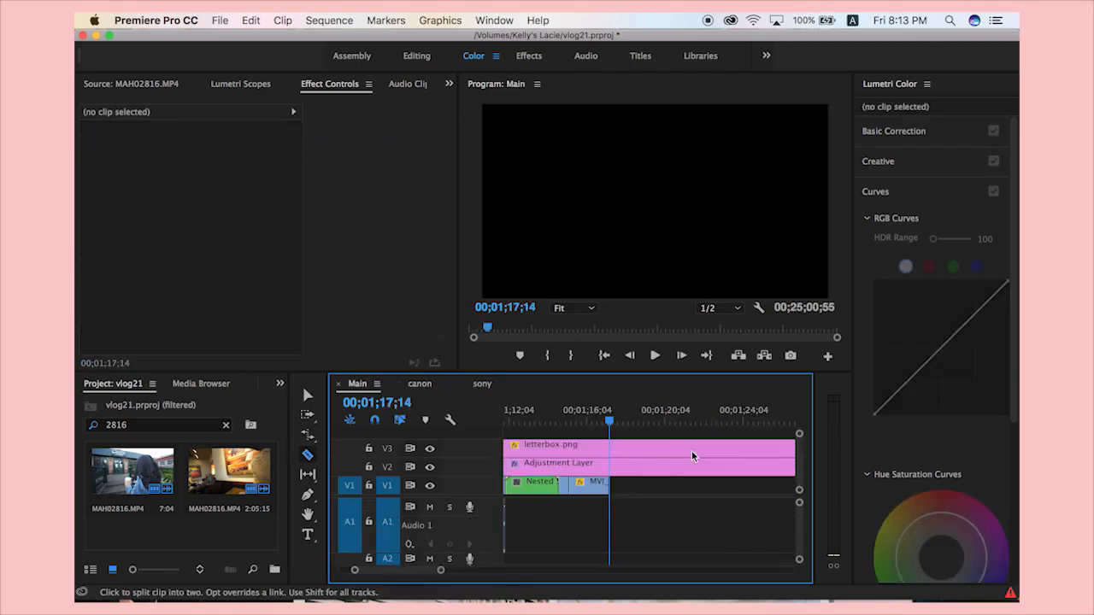
pyautogui.press('super+v')
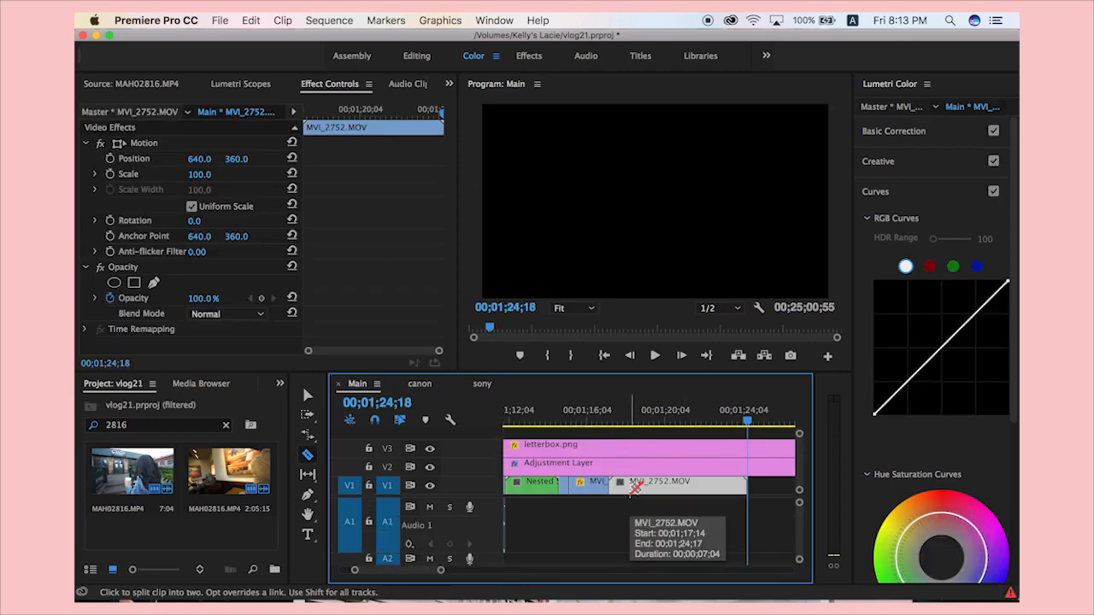
pyautogui.press('v')
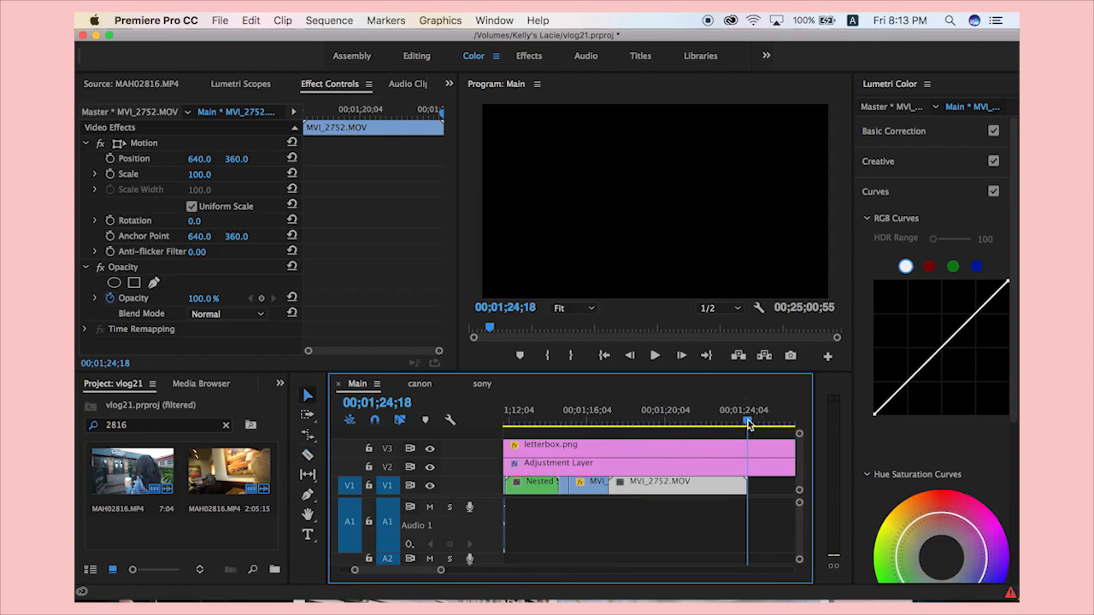
pyautogui.moveTo(690, 427); pyautogui.dragTo(705, 494)
pyautogui.press('Delete')
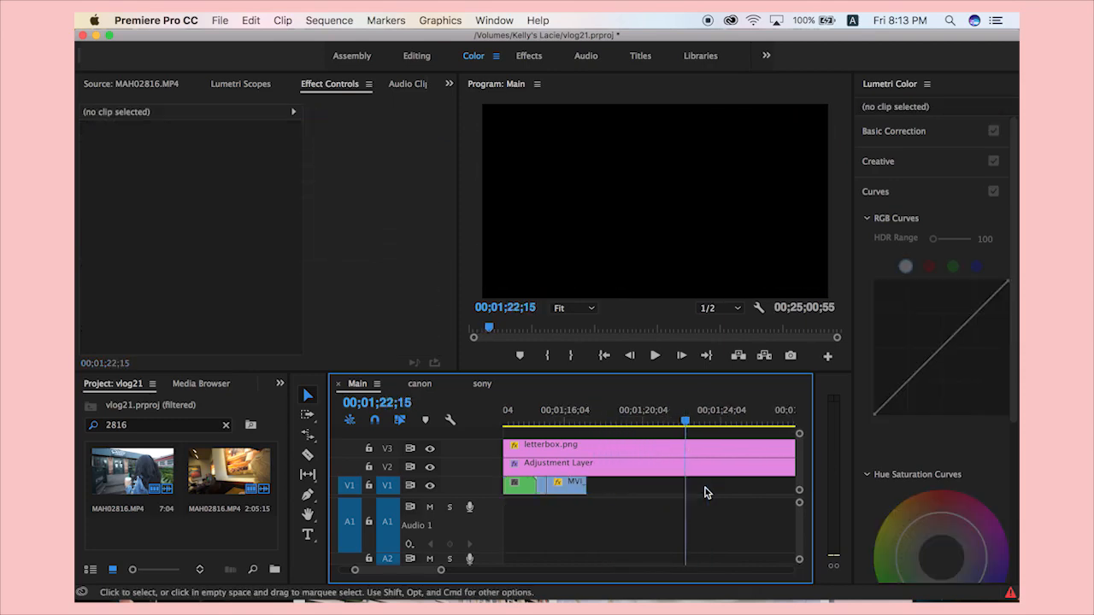
# Copy the MVI_2753.MOV clip from the canon sequence into Main and close the gap after MVI_2752.MOV.
pyautogui.hscroll(-2, 706, 488)
pyautogui.click(422, 385)
pyautogui.click(707, 484)
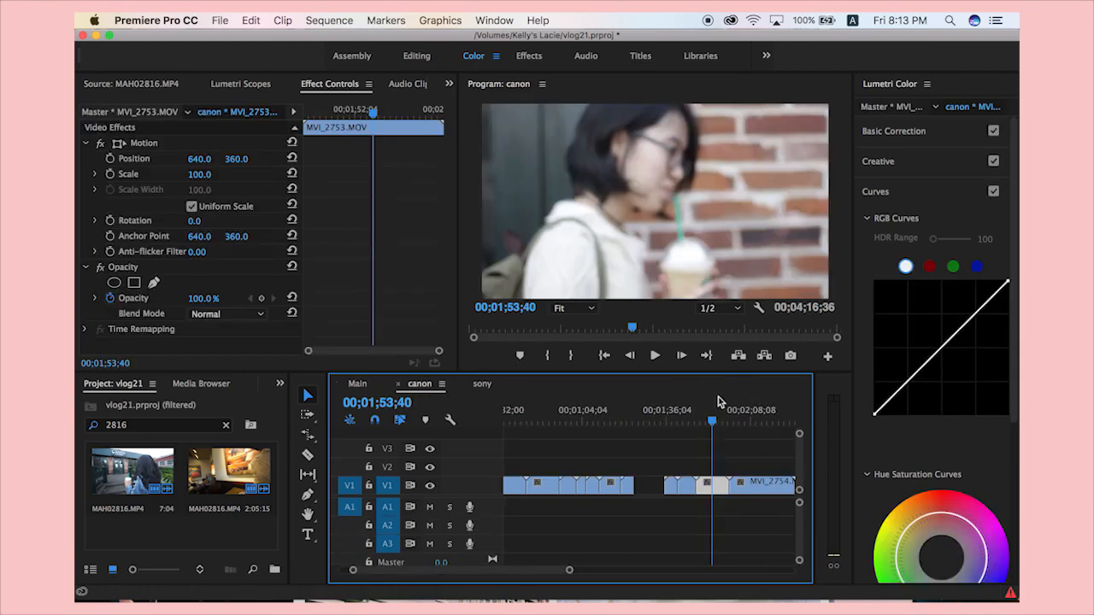
pyautogui.click(357, 384)
pyautogui.press('super+v')
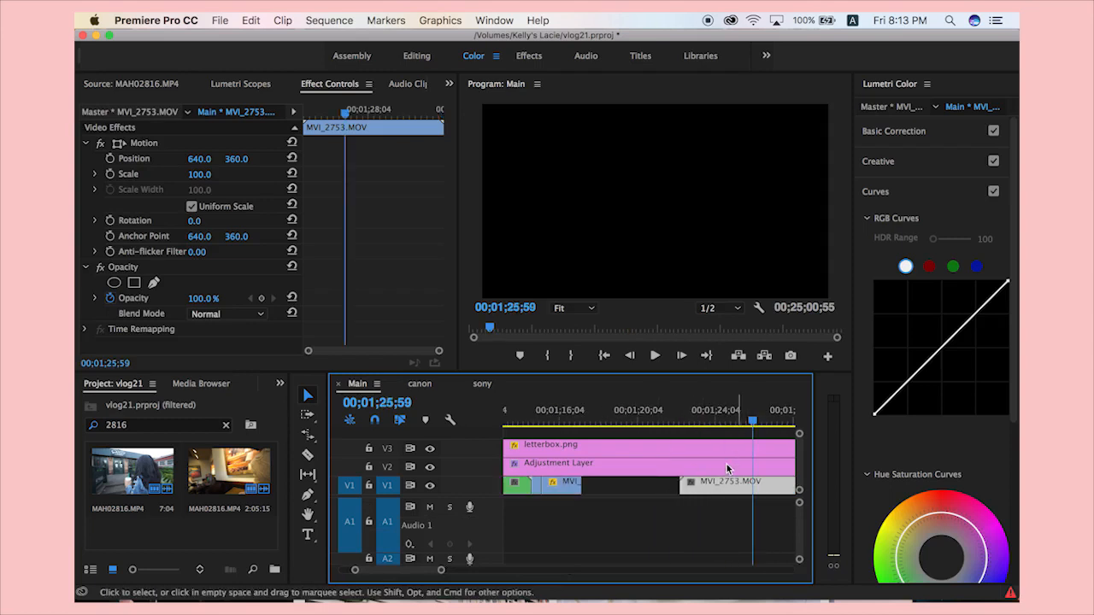
pyautogui.click(650, 486)
pyautogui.press('Delete')
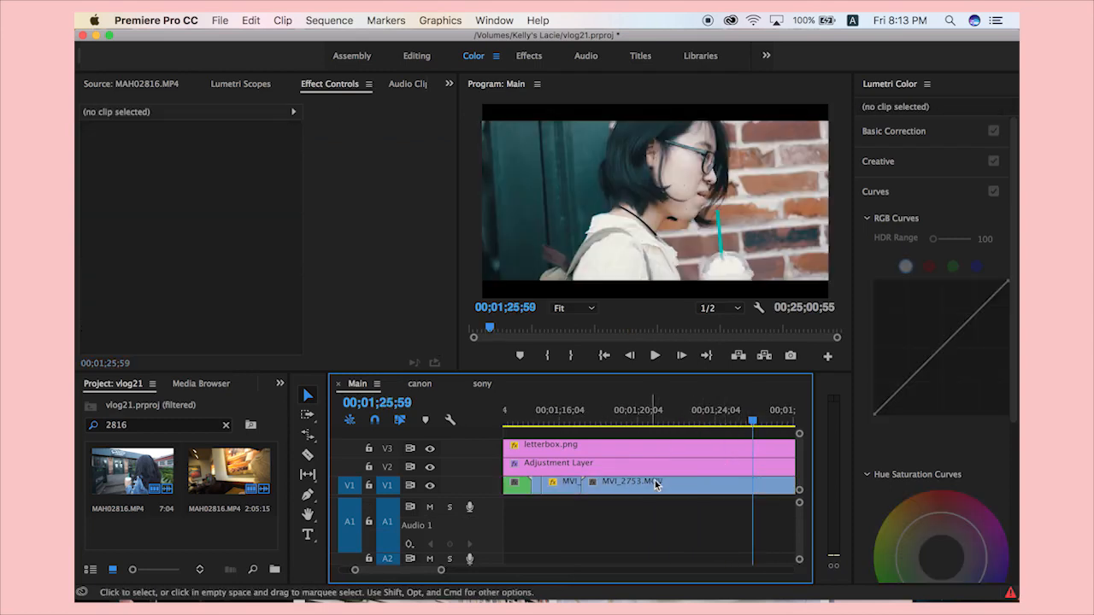
# Split the MVI_2753.MOV clip in Main at 00;01;27;11.
pyautogui.hscroll(3, 749, 420)
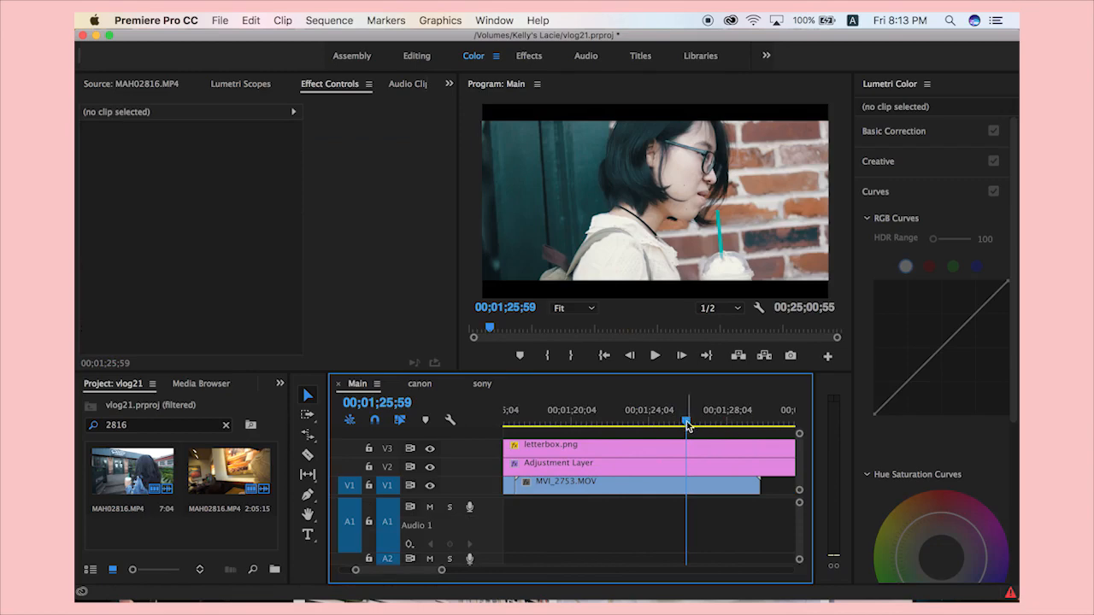
pyautogui.moveTo(687, 423); pyautogui.dragTo(711, 428)
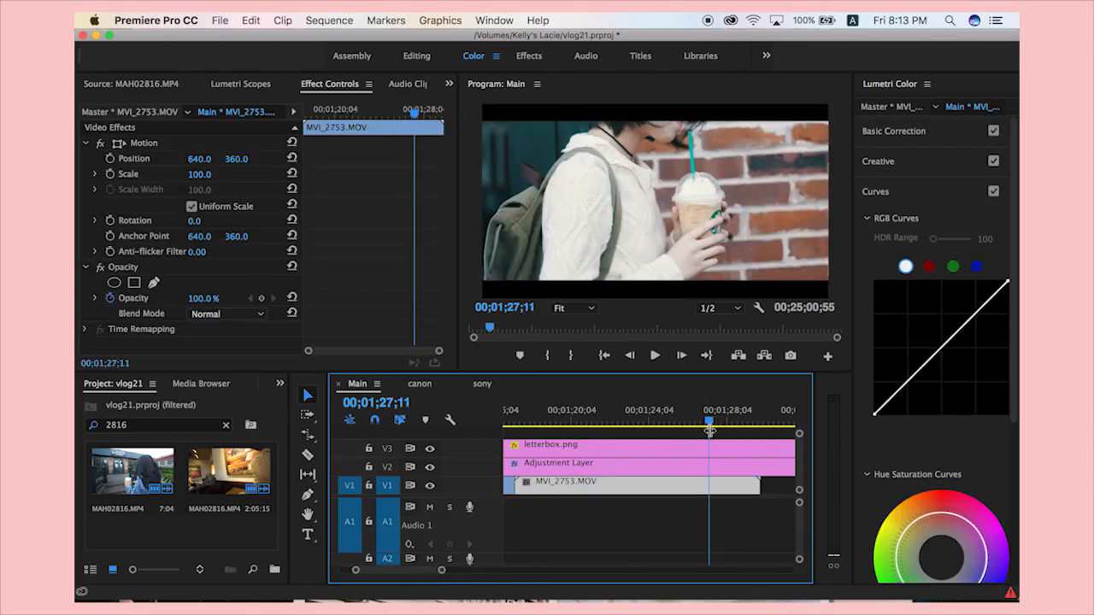
pyautogui.press('super+k')
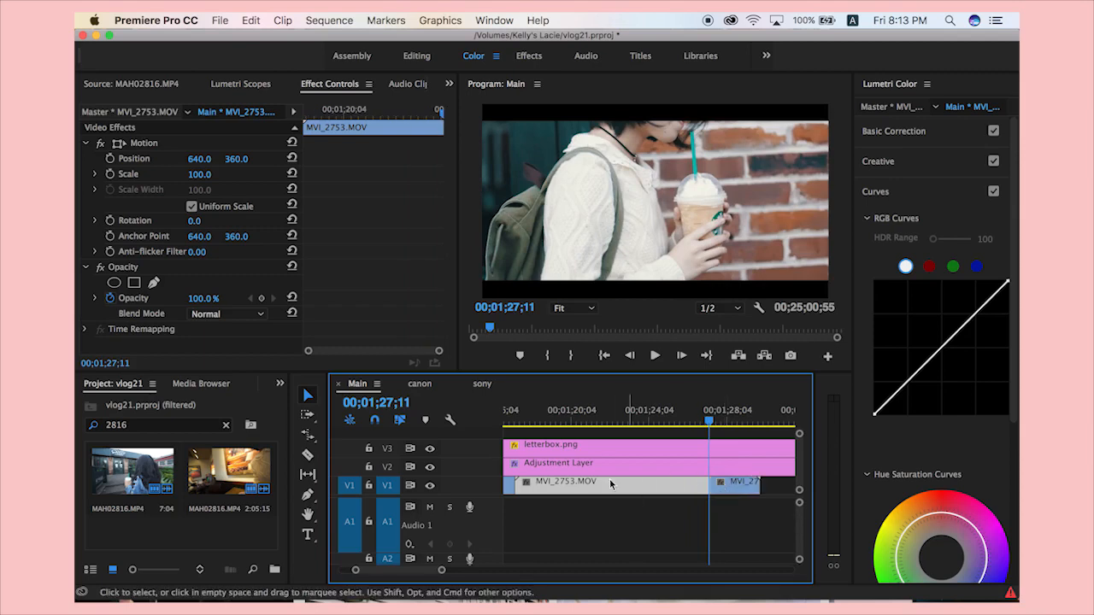
# Split the first MVI_2753.MOV part at 00;01;18;42 and remove the piece before the cut, closing the gap.
pyautogui.moveTo(558, 419); pyautogui.dragTo(530, 419)
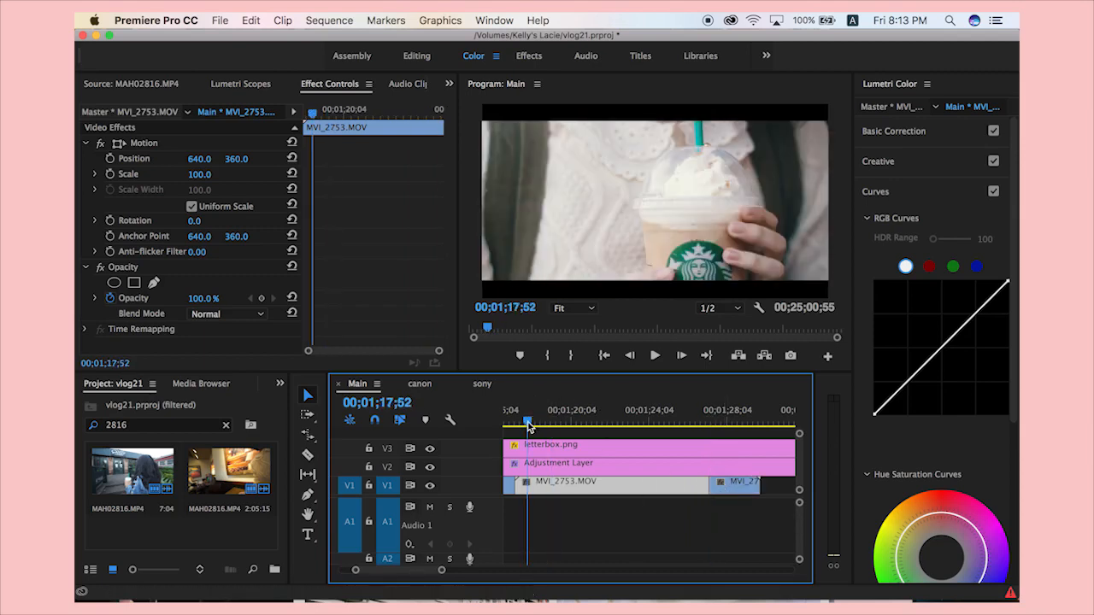
pyautogui.moveTo(529, 427); pyautogui.dragTo(511, 424)
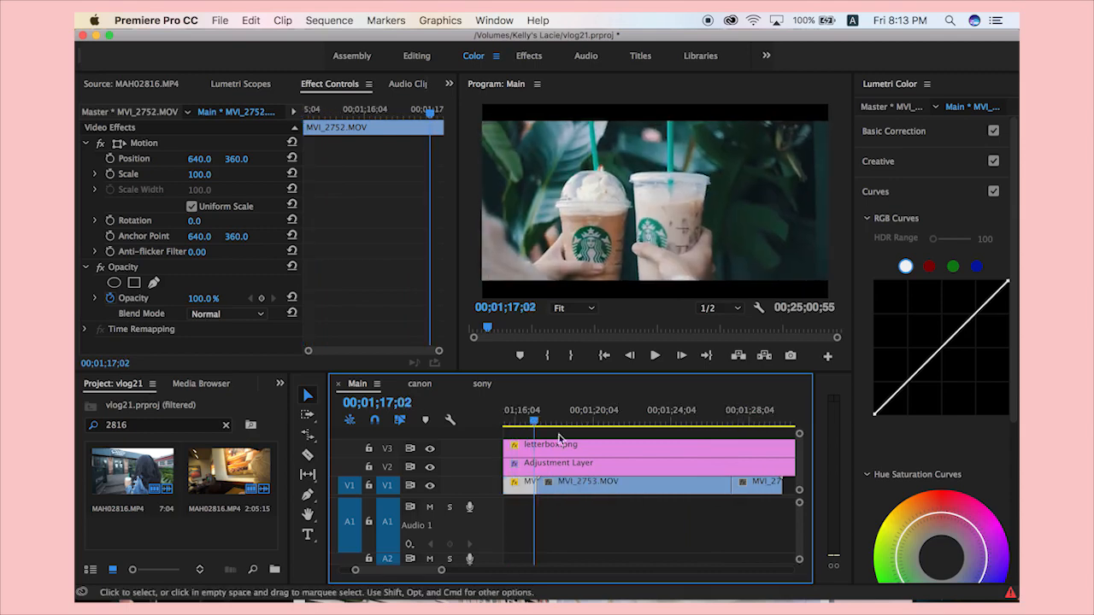
pyautogui.click(655, 354)
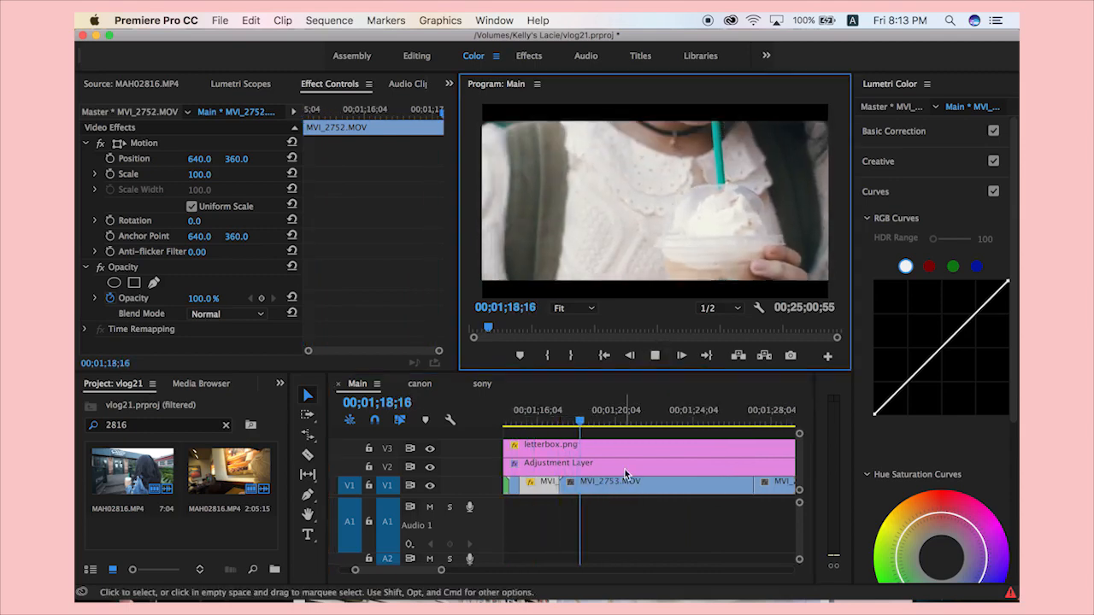
pyautogui.click(603, 488)
pyautogui.press('super+k')
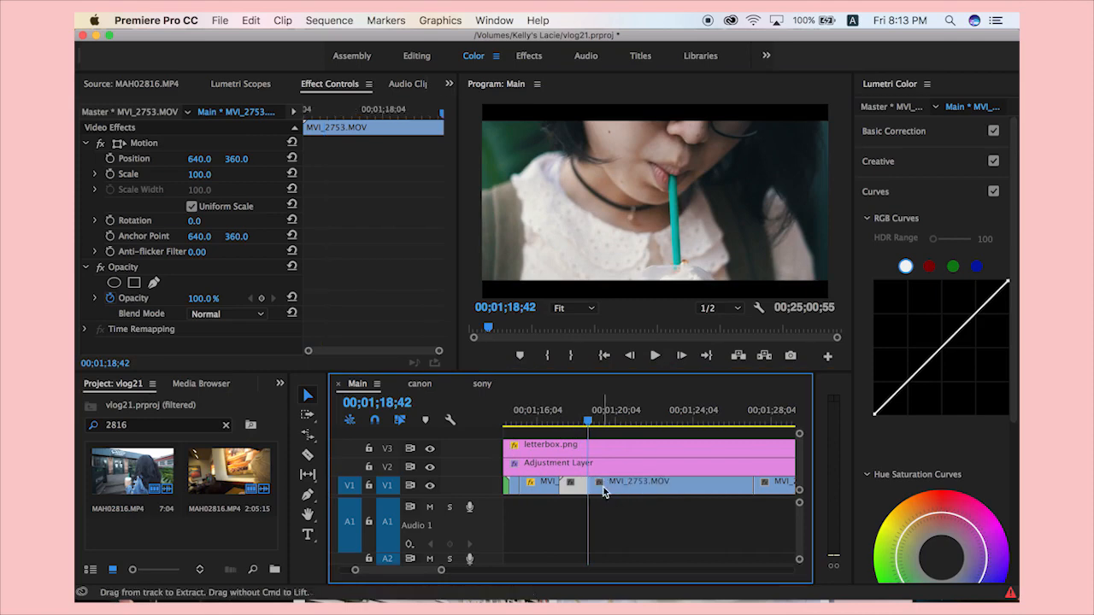
pyautogui.press('Delete')
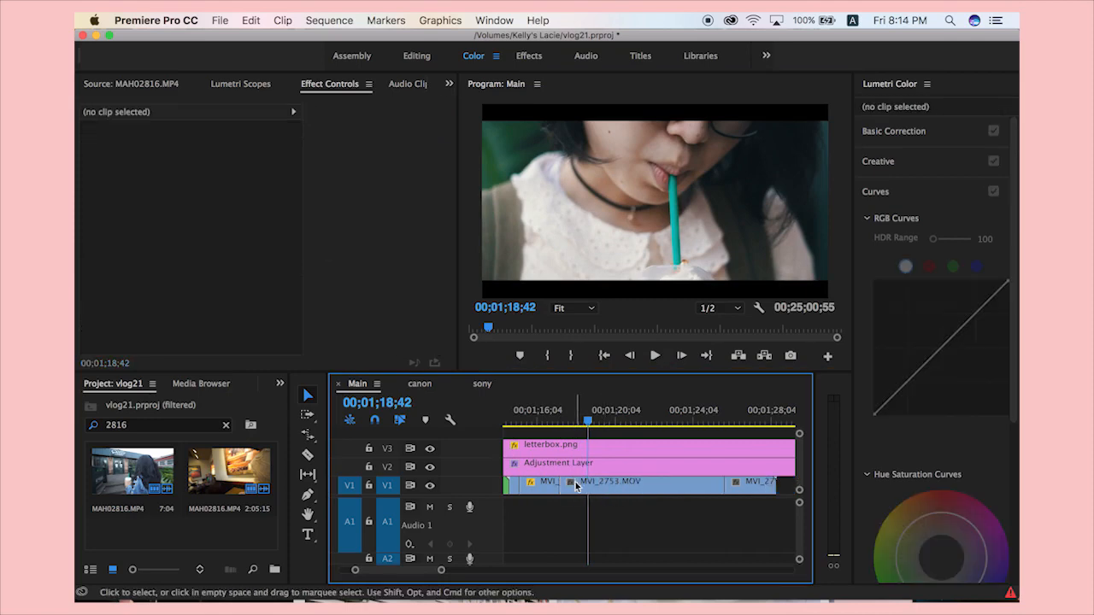
# Play the start of MVI_2753.MOV, split it at 00;01;18;29 and delete the middle section after the cut, leaving a gap.
pyautogui.moveTo(589, 420); pyautogui.dragTo(551, 420)
pyautogui.click(656, 357)
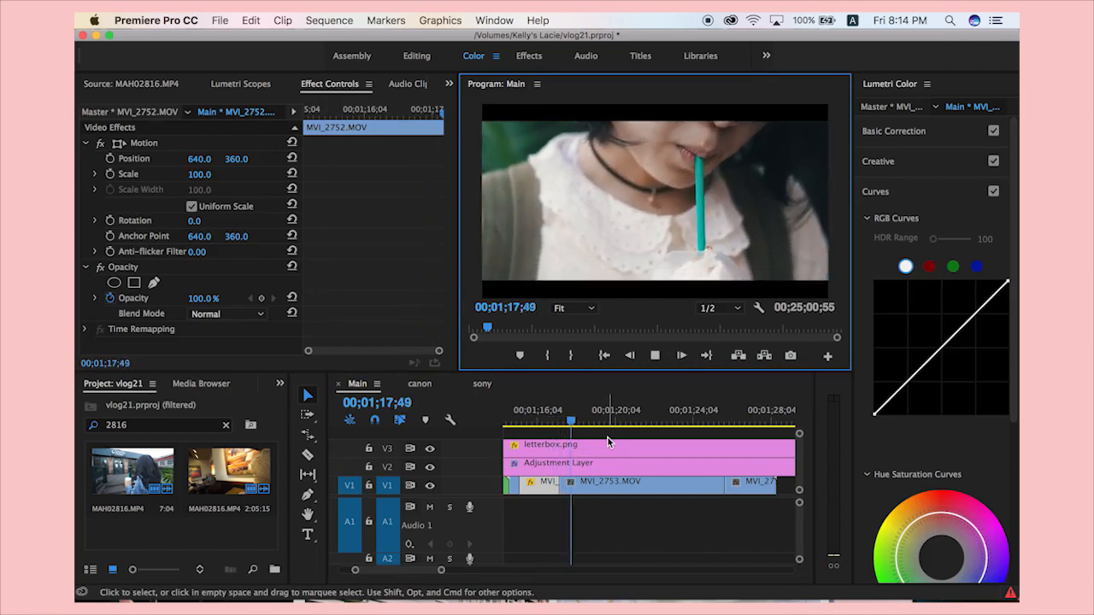
pyautogui.press('space')
pyautogui.click(623, 489)
pyautogui.press('super+k')
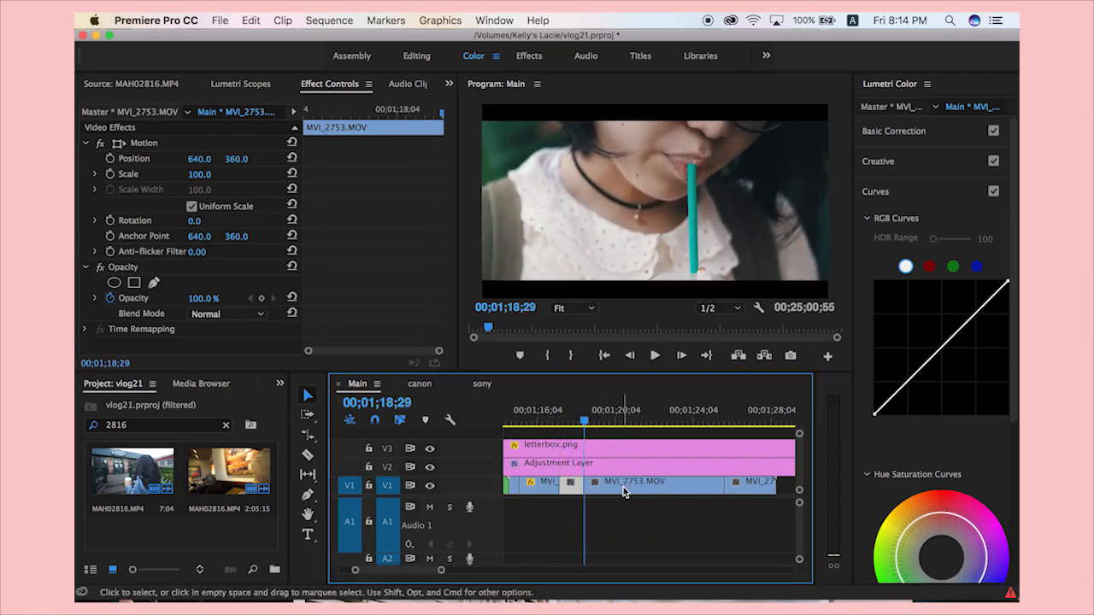
pyautogui.click(623, 487)
pyautogui.click(662, 420)
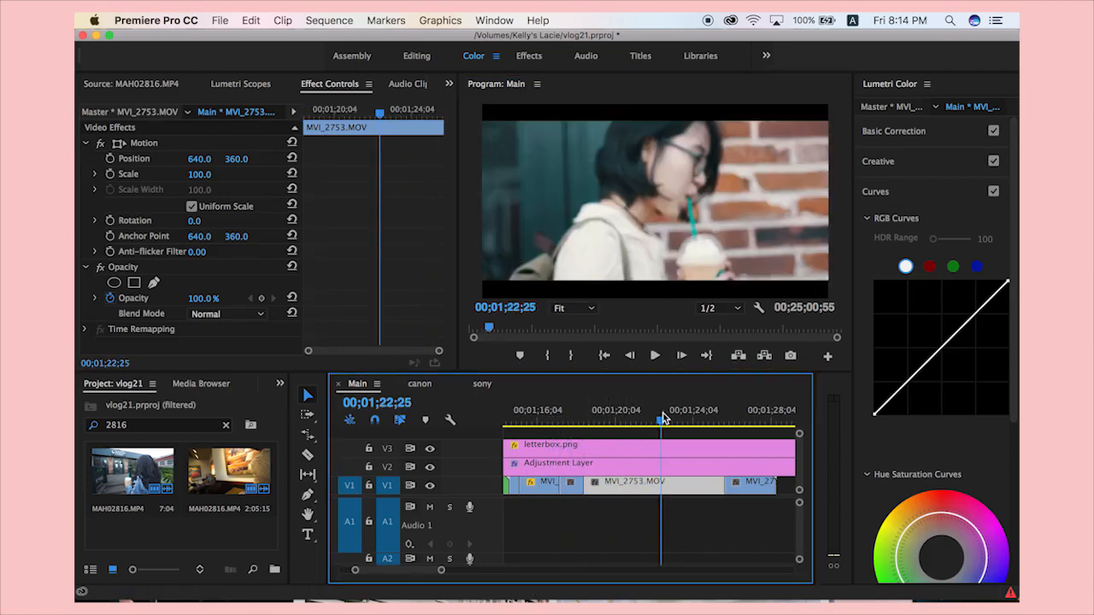
pyautogui.press('Delete')
# Slow the short opening MVI_2753.MOV piece to half speed and nest it.
pyautogui.click(574, 486)
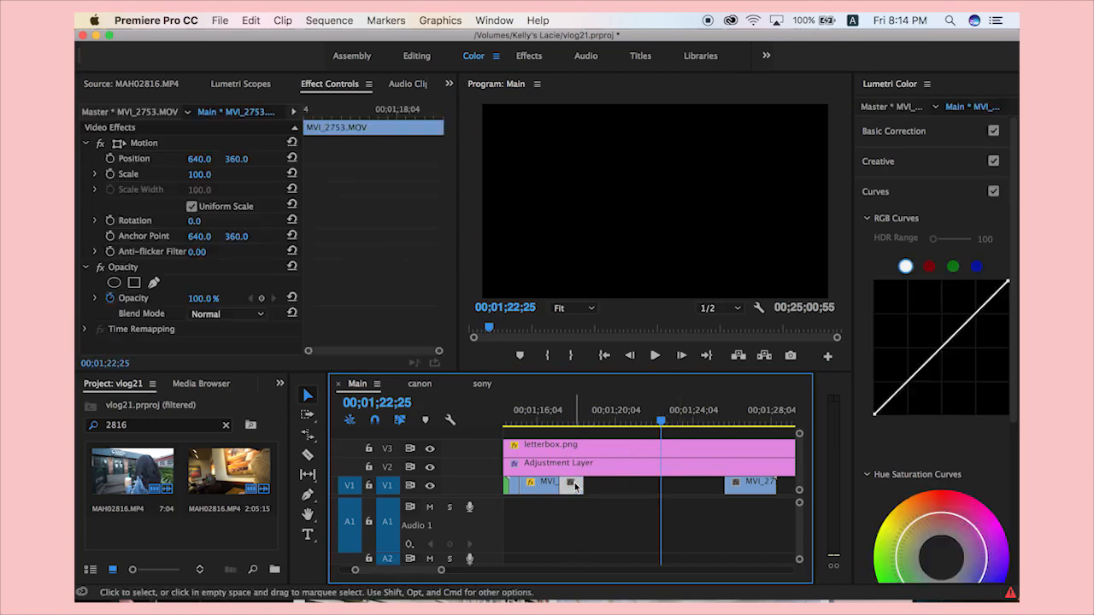
pyautogui.press('super+r')
pyautogui.press('Return')
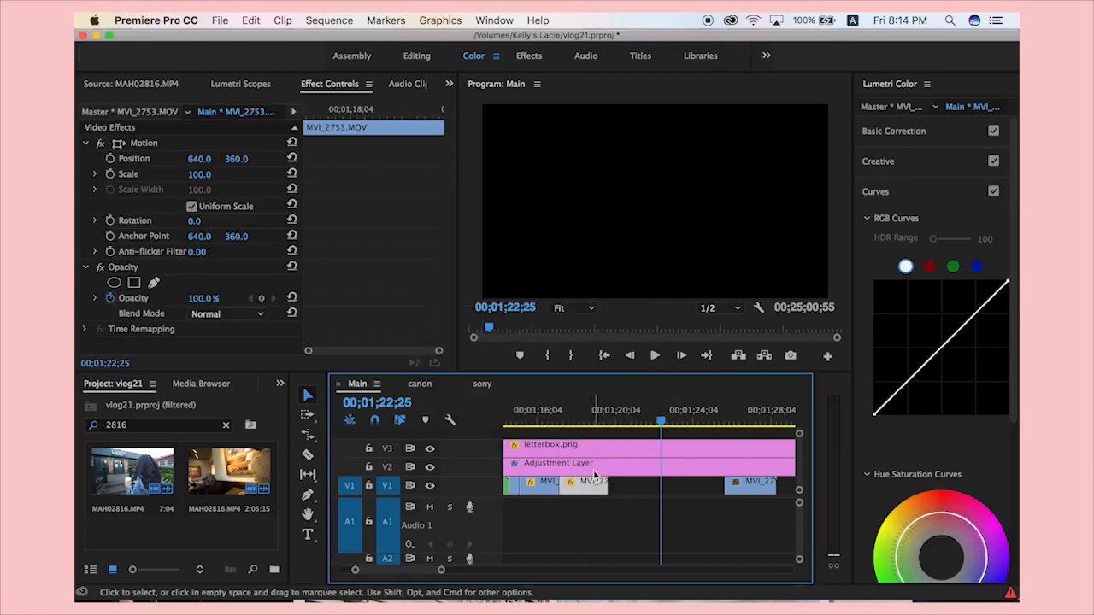
pyautogui.hotkey('alt', 'n')
pyautogui.press('Return')
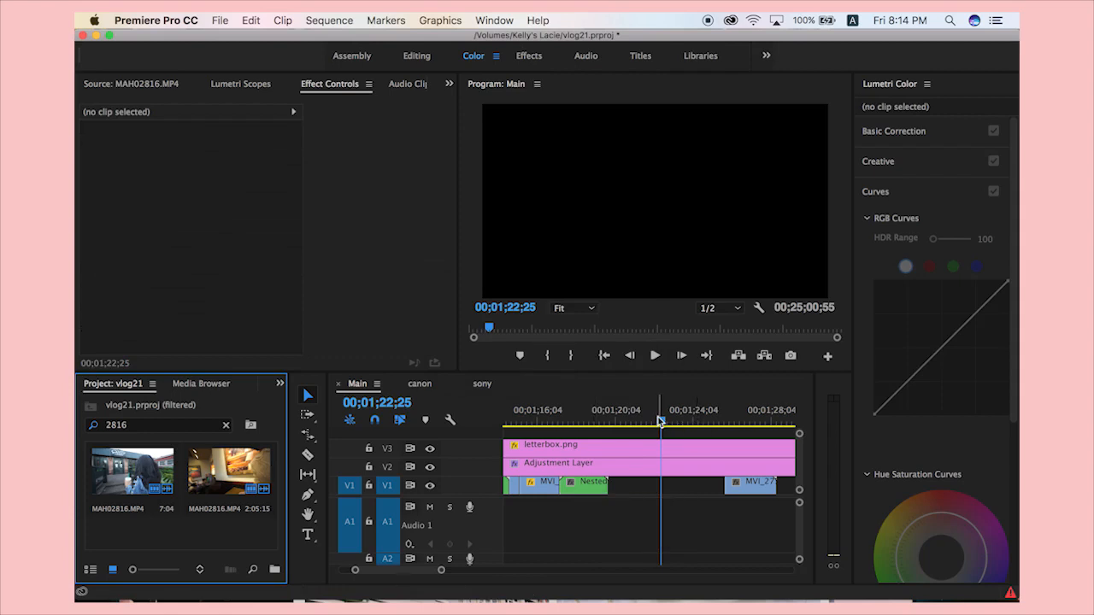
# Play into the nested MVI_2753.MOV piece, split it at 00;01;18;41 and delete the part after the cut.
pyautogui.moveTo(660, 420); pyautogui.dragTo(558, 432)
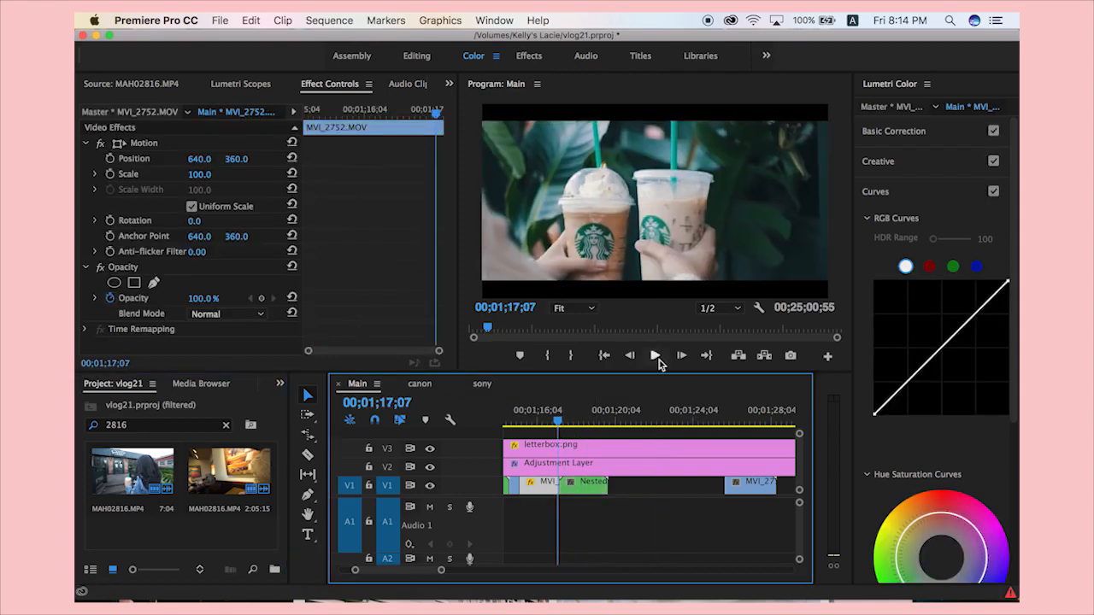
pyautogui.click(657, 357)
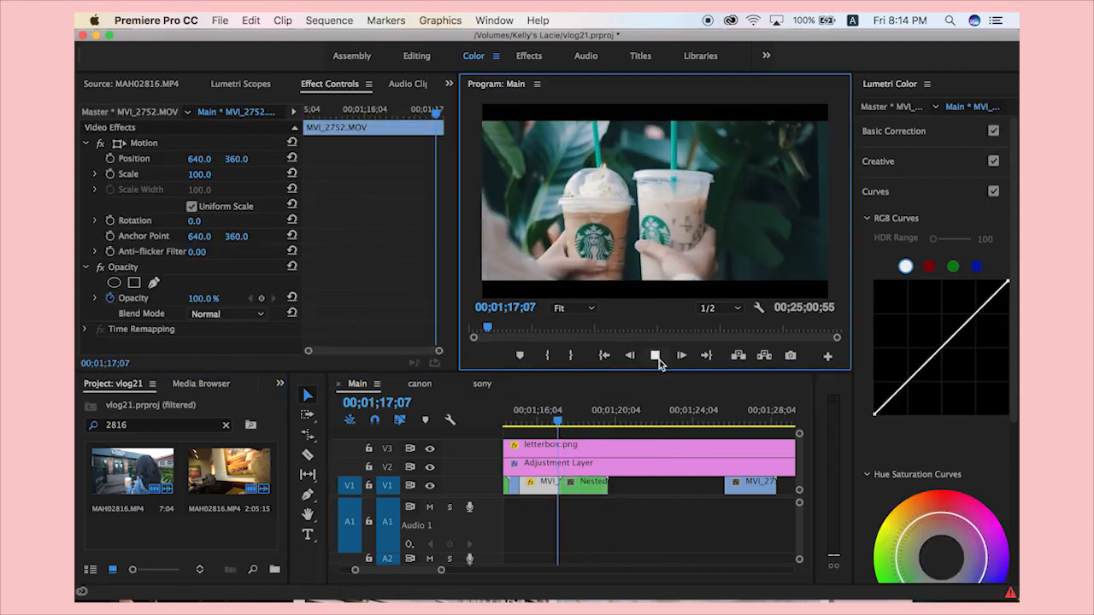
pyautogui.press('space')
pyautogui.click(590, 484)
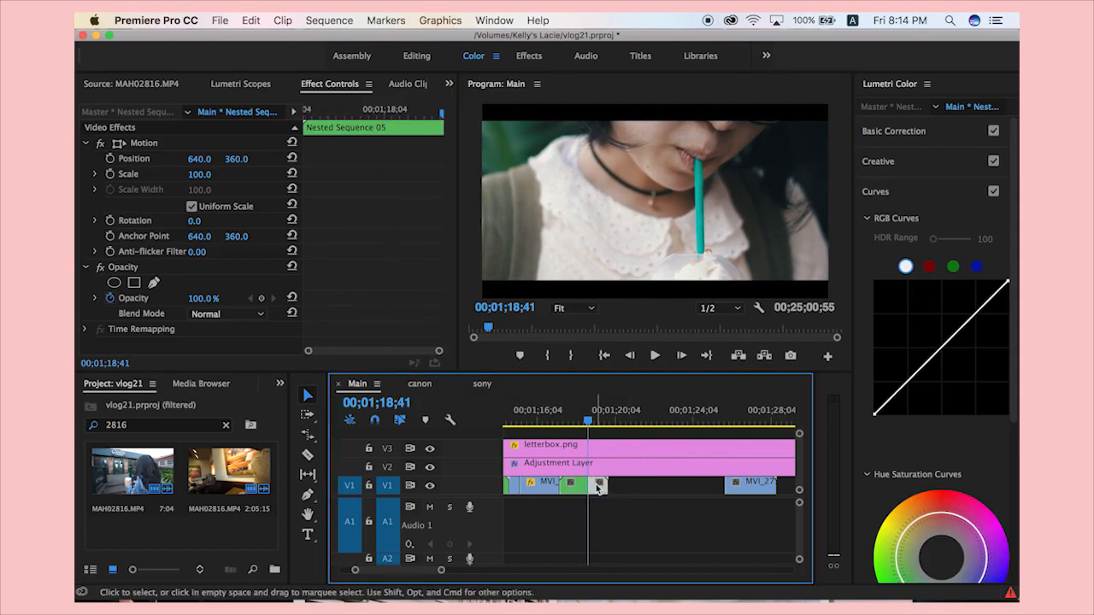
pyautogui.press('BackSpace')
pyautogui.moveTo(589, 420); pyautogui.dragTo(585, 422)
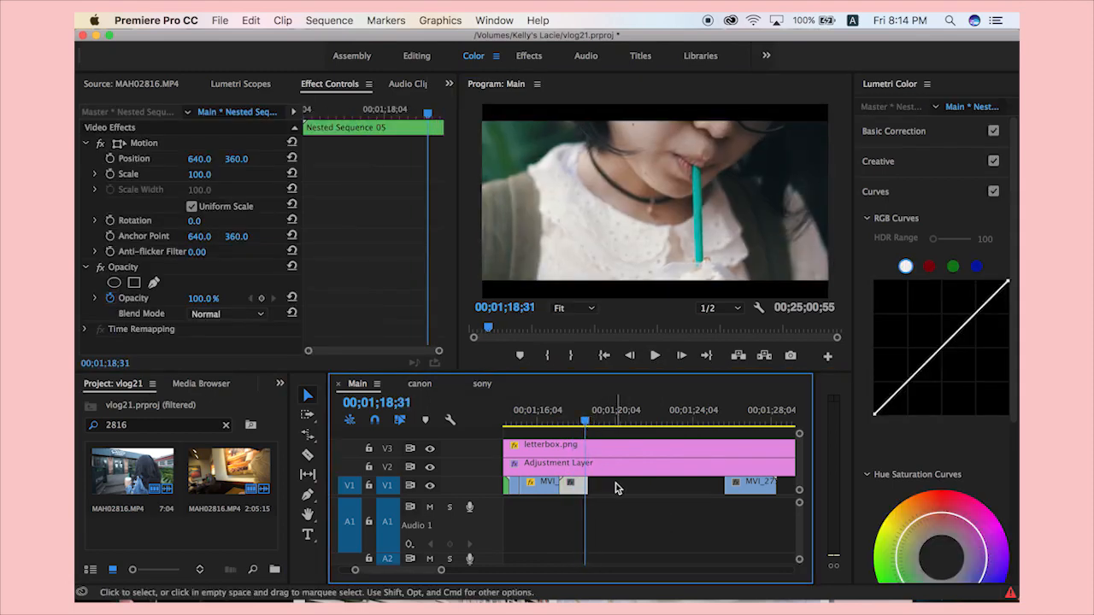
# Close the gap after the nested MVI_2753.MOV piece and play across the new join.
pyautogui.click(618, 488)
pyautogui.press('BackSpace')
pyautogui.press('space')
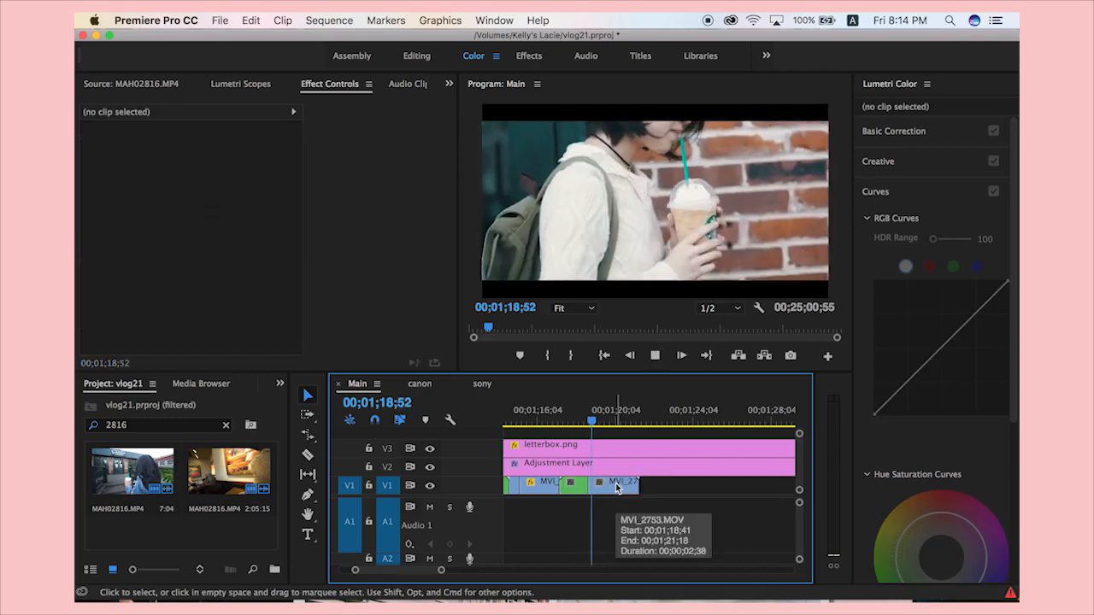
# Slow the remaining MVI_2753.MOV clip to 50% speed and nest it as Nested Sequence 06.
pyautogui.click(617, 488)
pyautogui.press('super+r')
pyautogui.write('5')
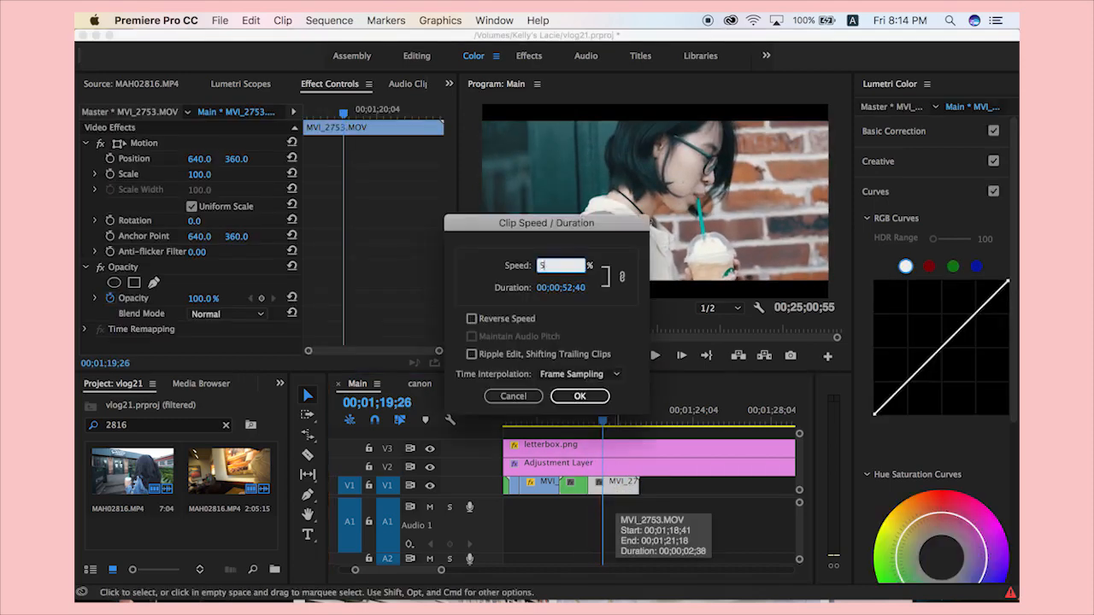
pyautogui.press('Return')
pyautogui.press('super+g')
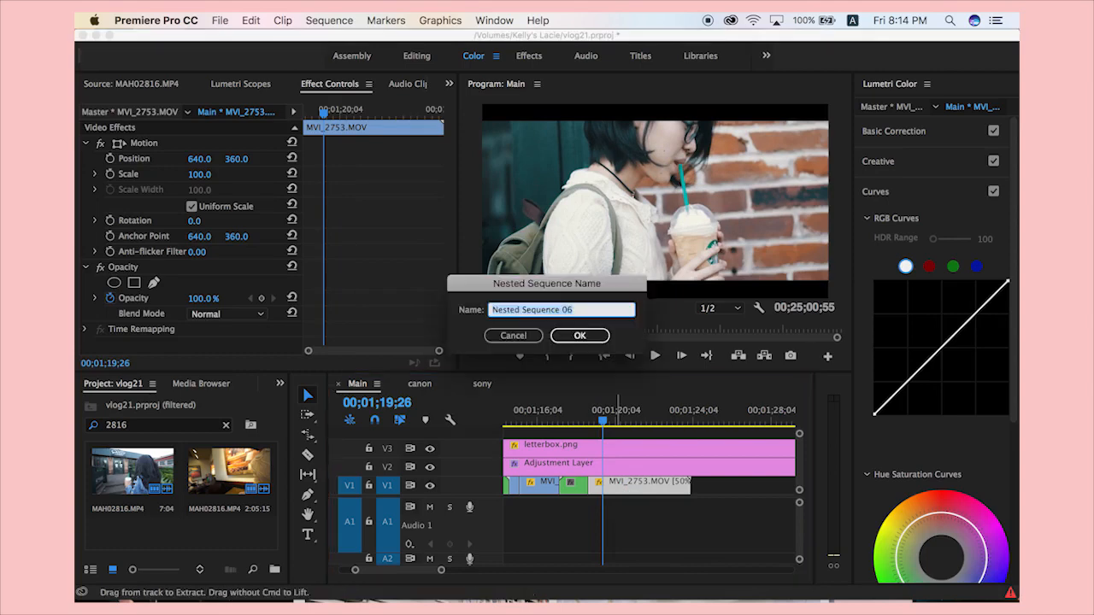
pyautogui.press('Return')
# Play into Nested Sequence 06, trim its start to 00;01;21;35 and close the gap before it.
pyautogui.moveTo(603, 421); pyautogui.dragTo(584, 420)
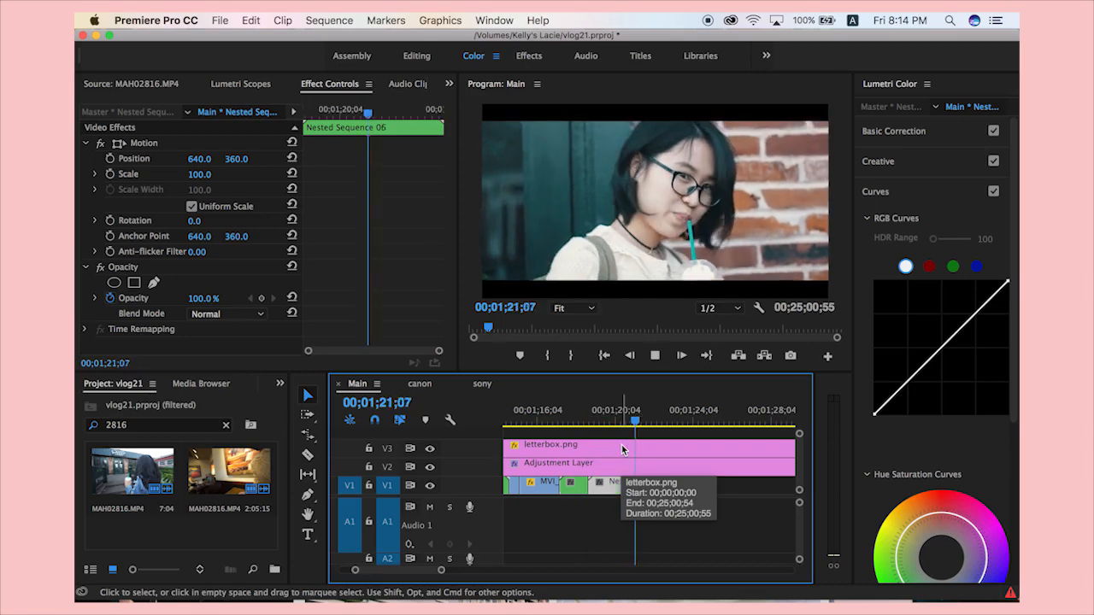
pyautogui.press('space')
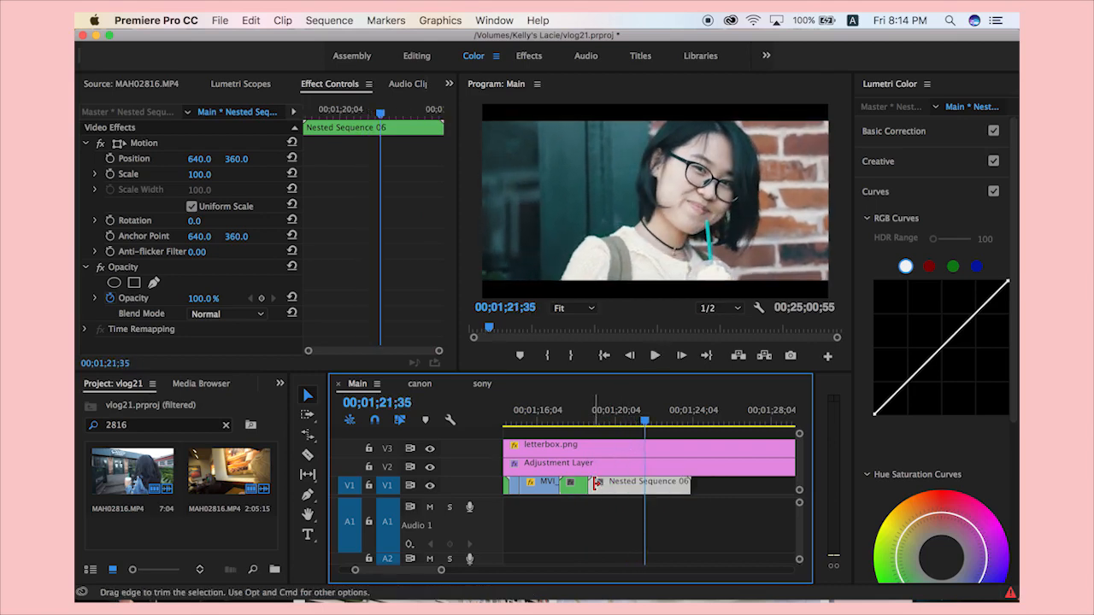
pyautogui.moveTo(590, 486); pyautogui.dragTo(634, 490)
pyautogui.click(634, 489)
pyautogui.press('Delete')
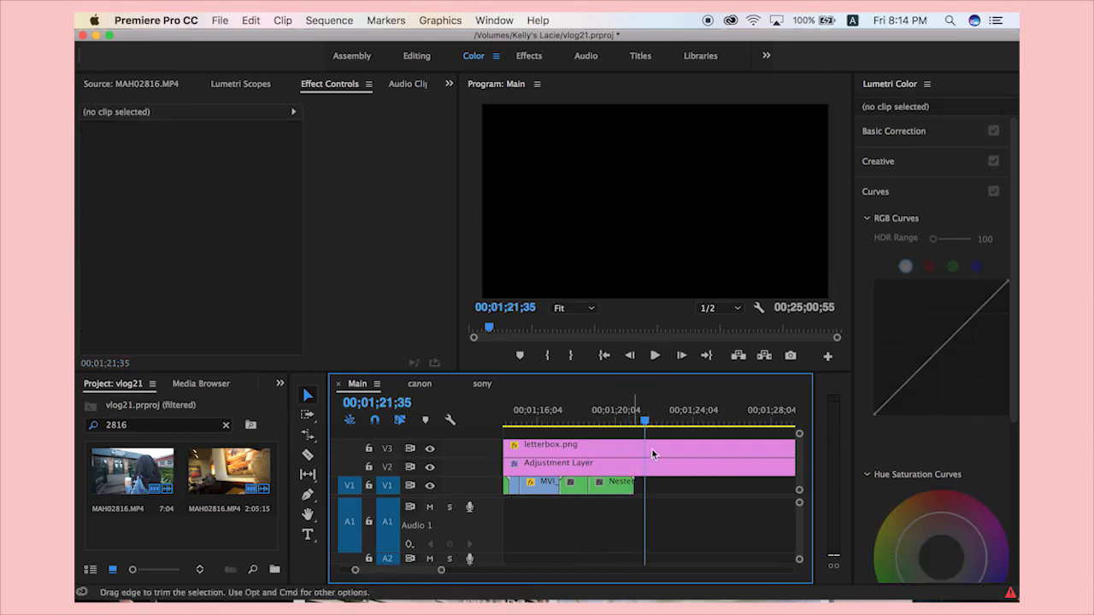
# Play through the two nested drink clips and trim the end of Nested Sequence 06 to 00;01;20;08.
pyautogui.moveTo(641, 421); pyautogui.dragTo(584, 435)
pyautogui.press('space')
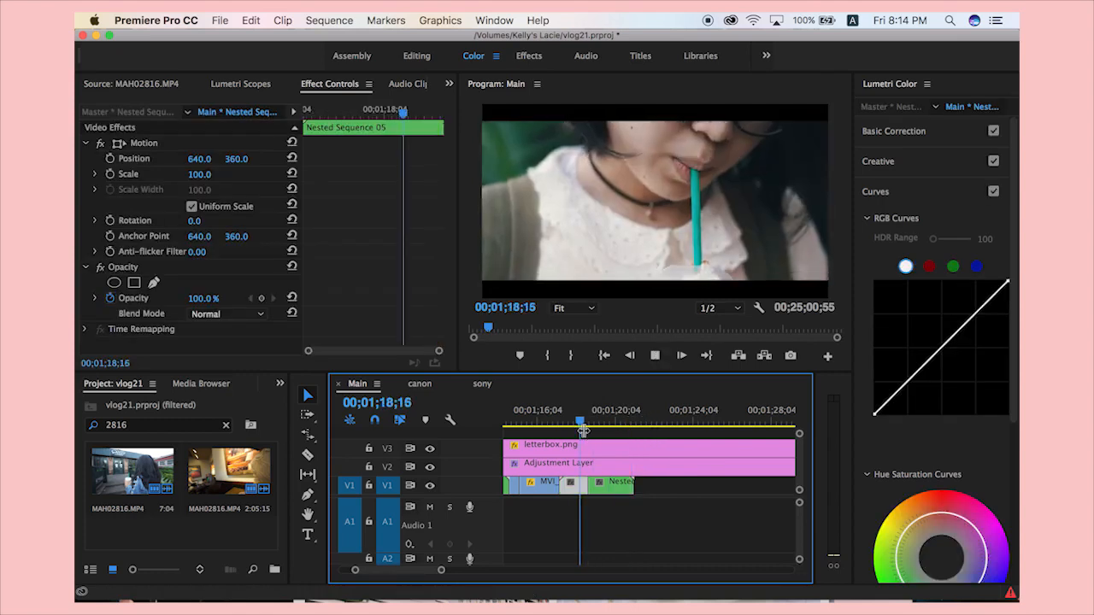
pyautogui.press('space')
pyautogui.click(629, 484)
pyautogui.moveTo(612, 484); pyautogui.dragTo(616, 484)
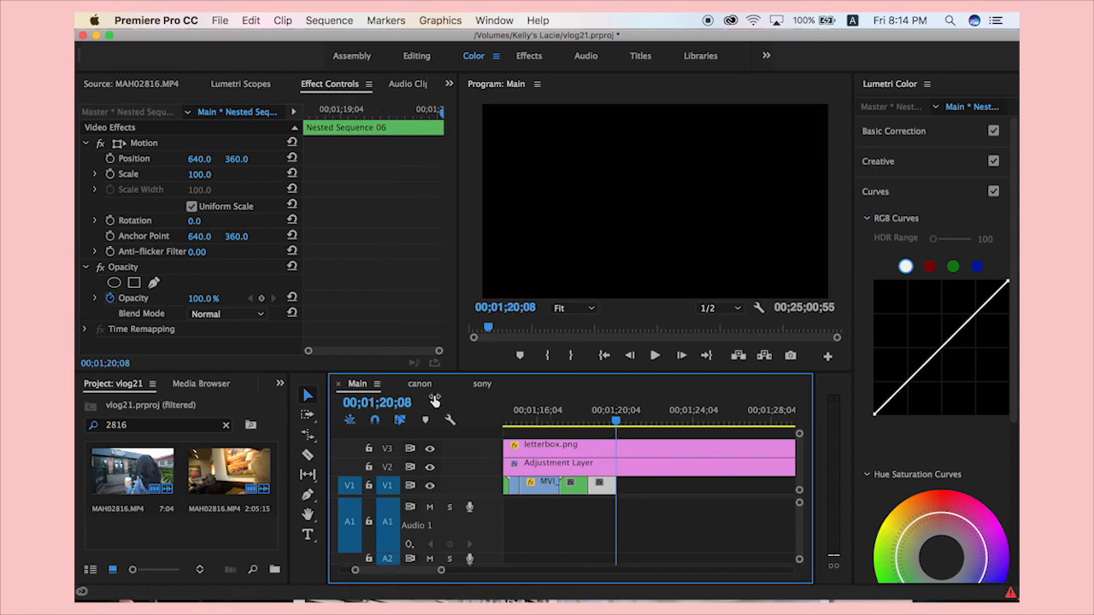
# In the canon sequence, find the sipping and peace sign moment in MVI_2754.MOV and split the clip at 00;02;14;30.
pyautogui.click(420, 385)
pyautogui.moveTo(715, 424); pyautogui.dragTo(760, 430)
pyautogui.hscroll(3, 716, 447)
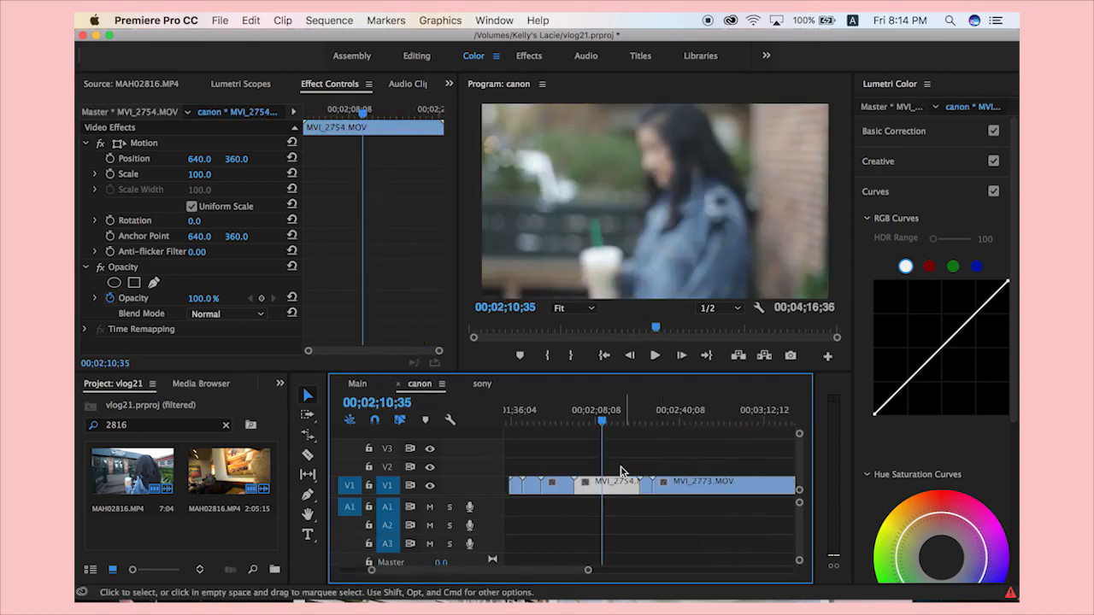
pyautogui.click(614, 422)
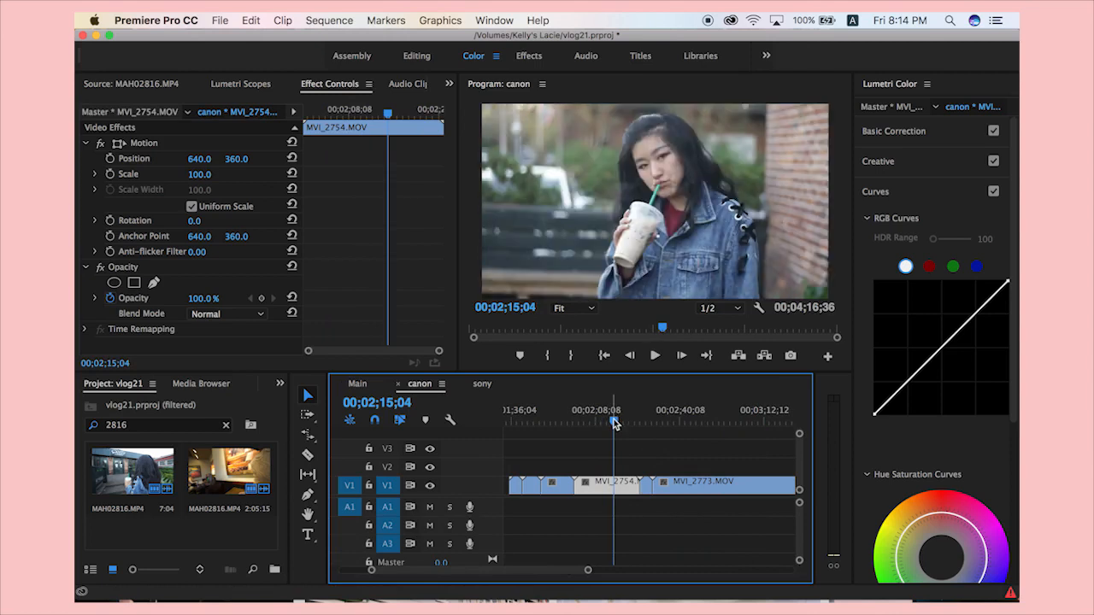
pyautogui.click(654, 356)
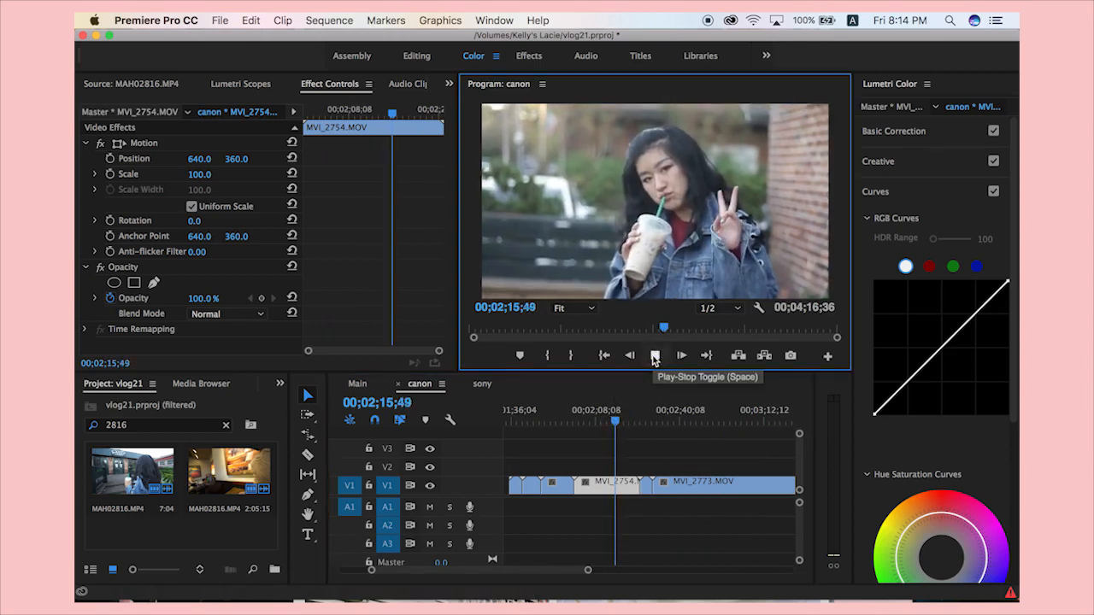
pyautogui.click(614, 422)
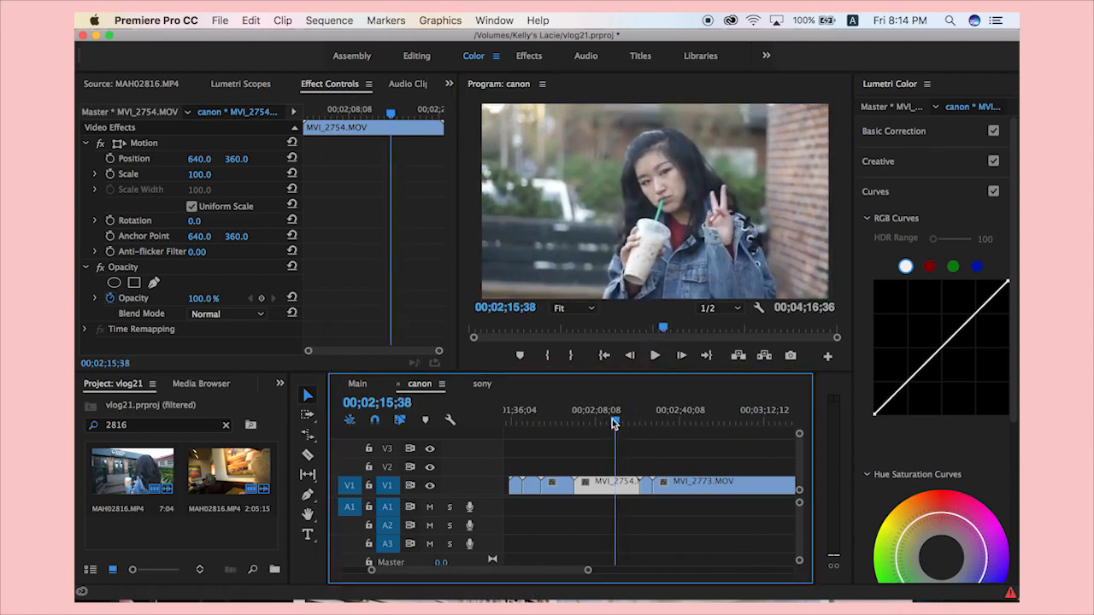
pyautogui.click(612, 423)
pyautogui.press('super+k')
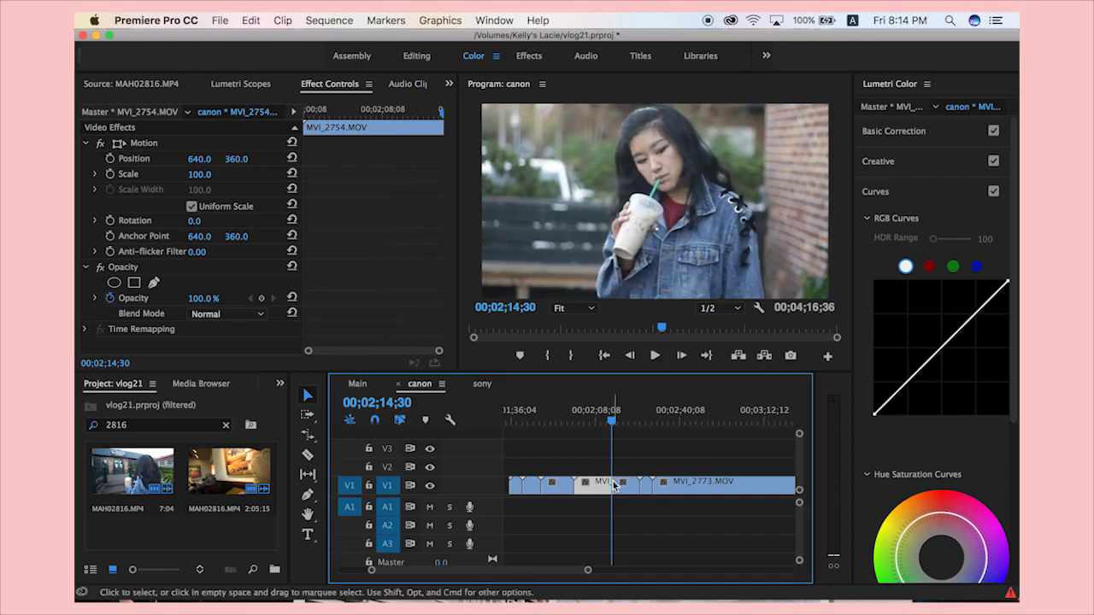
# Copy the MVI_2754.MOV part after the cut and paste it into the Main sequence at 00;01;20;08.
pyautogui.click(632, 486)
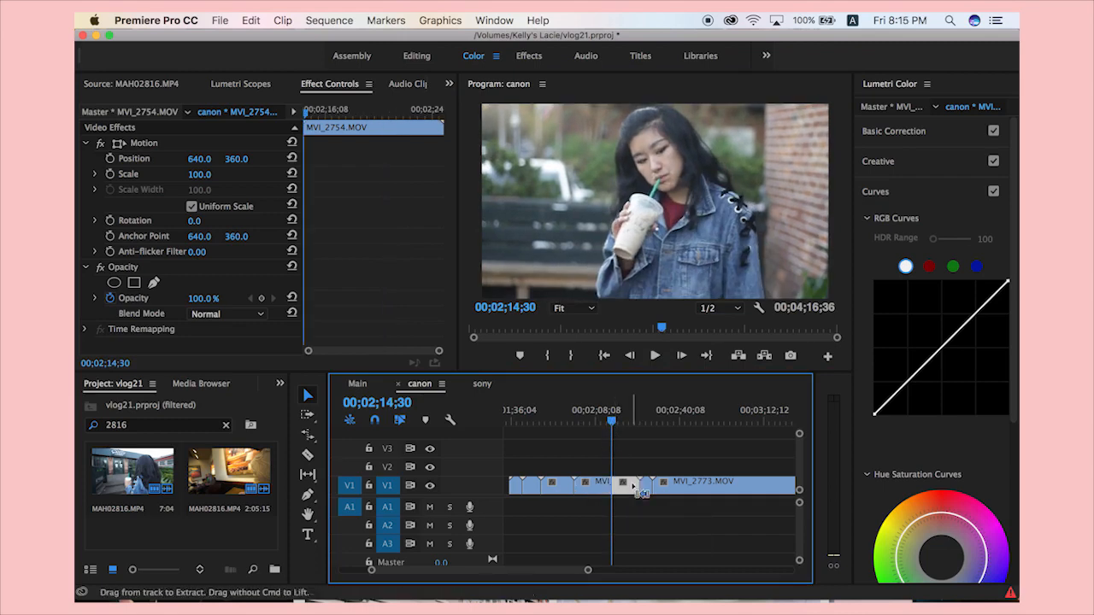
pyautogui.click(363, 386)
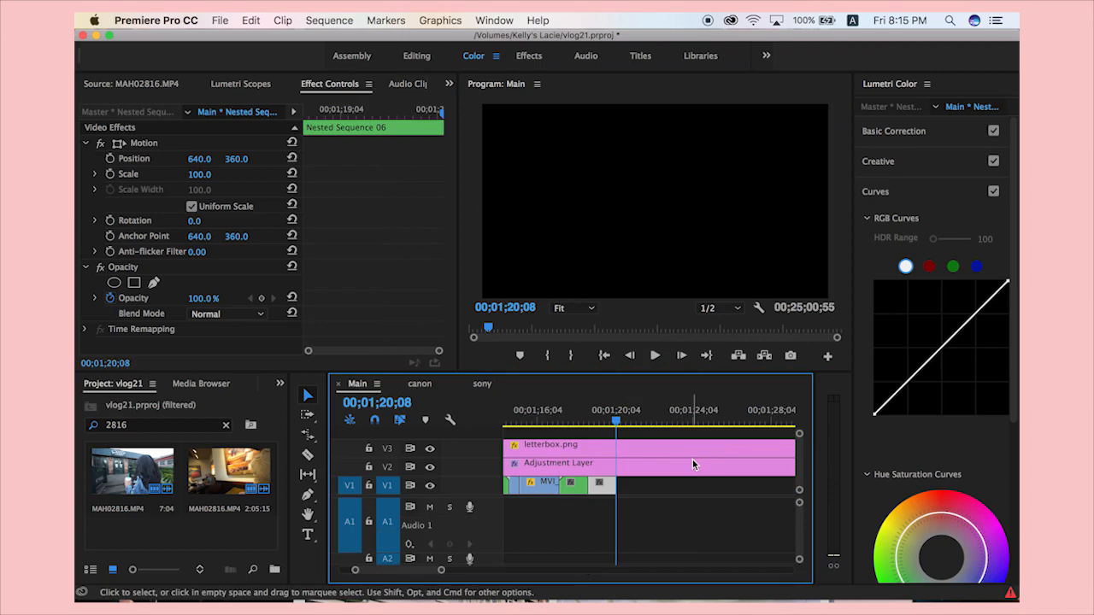
pyautogui.press('super+v')
pyautogui.press('-')
# Play the pasted MVI_2754.MOV clip, split it at 00;01;22;16 and delete the part after the cut.
pyautogui.click(570, 423)
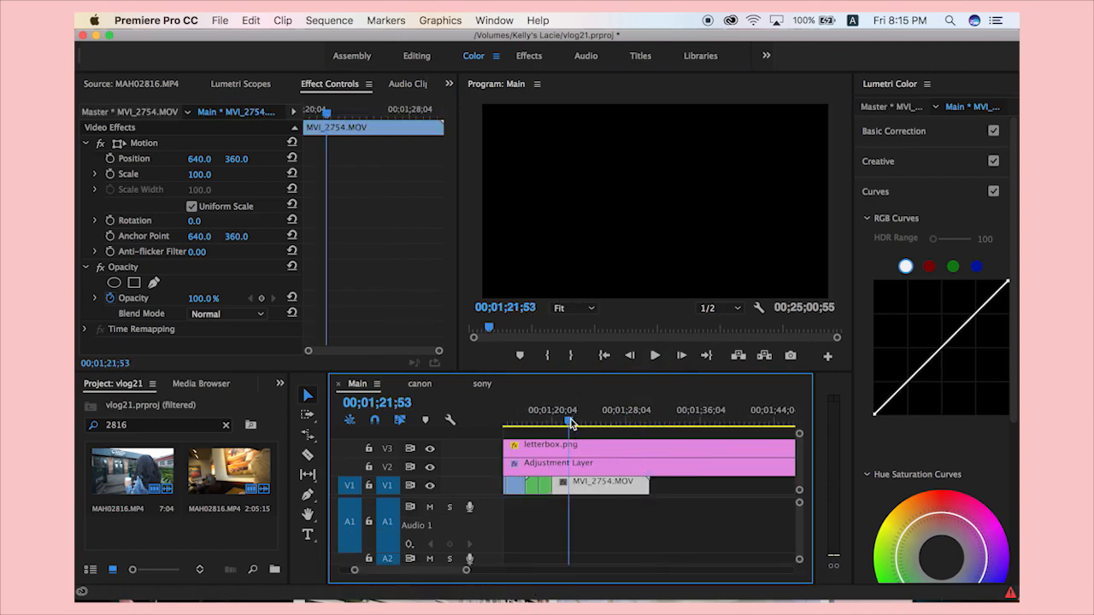
pyautogui.moveTo(571, 424); pyautogui.dragTo(547, 421)
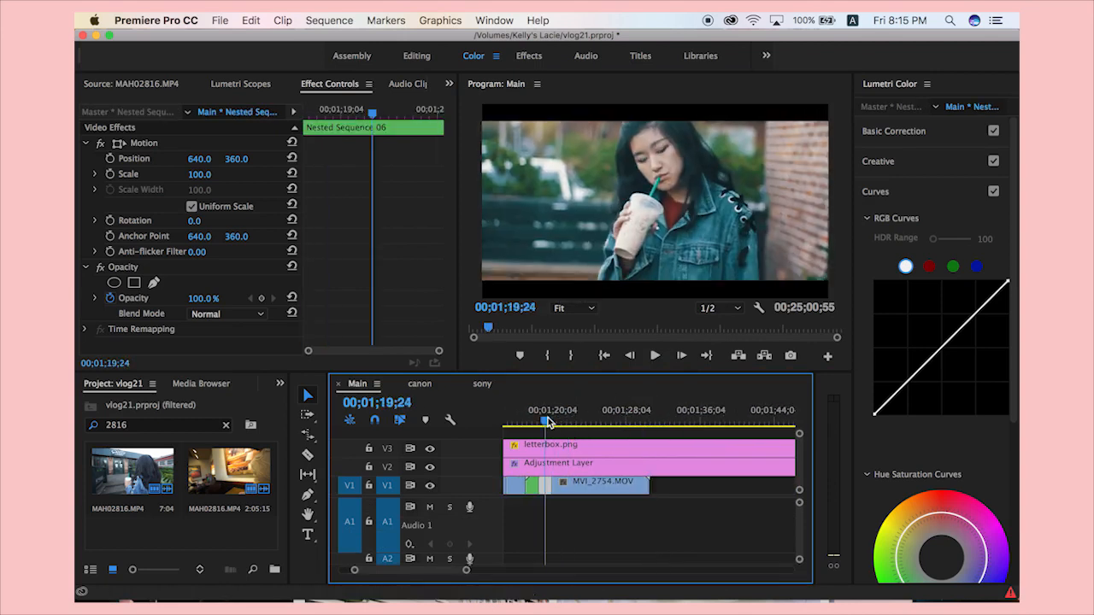
pyautogui.press('space')
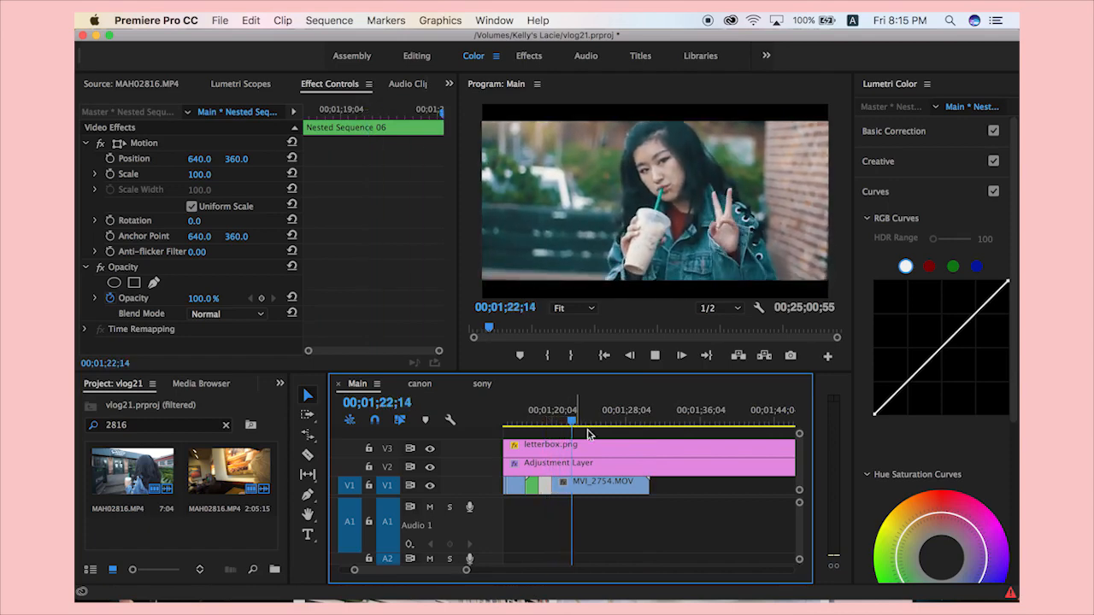
pyautogui.click(610, 492)
pyautogui.press('super+k')
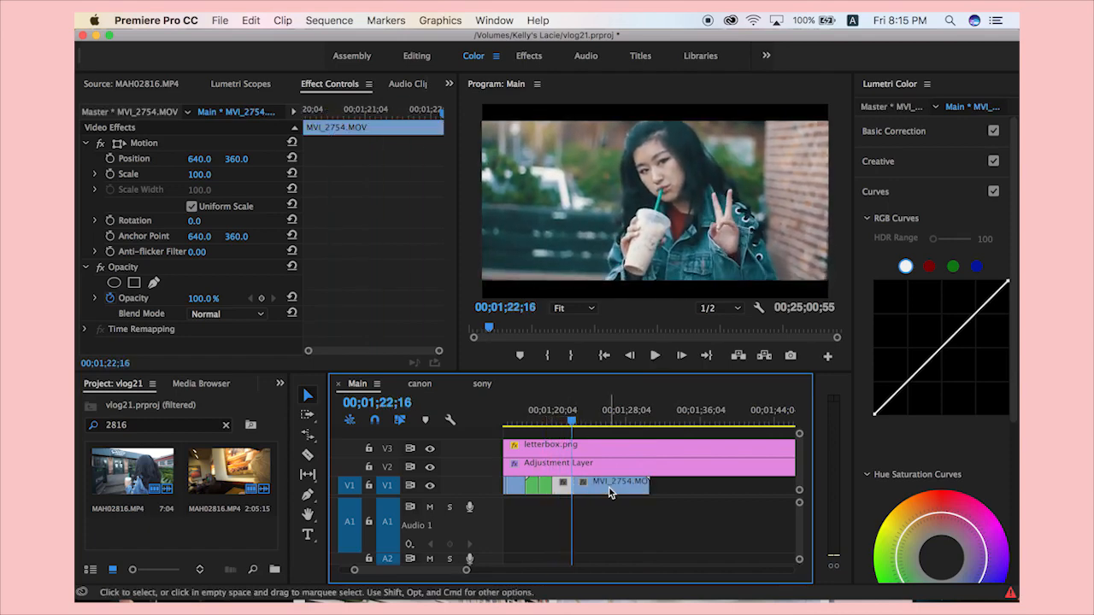
pyautogui.click(603, 423)
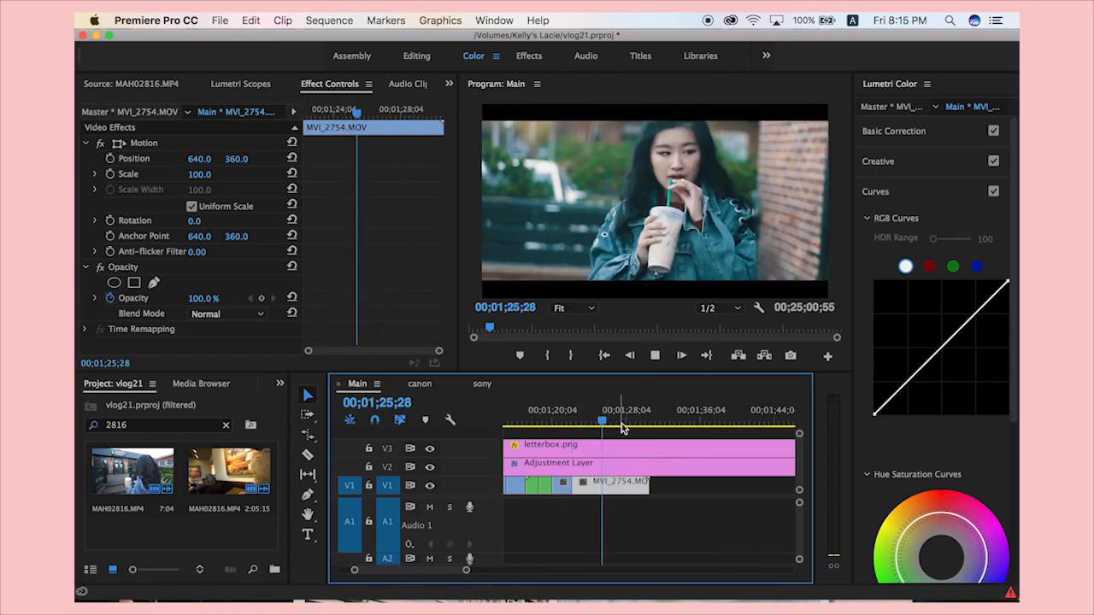
pyautogui.press('space')
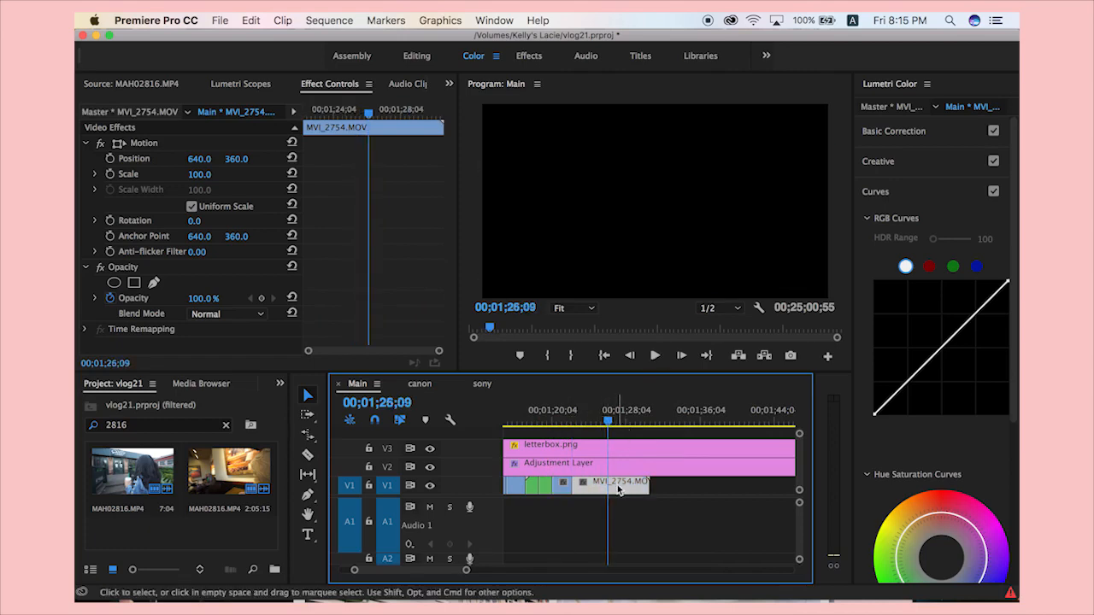
pyautogui.press('Delete')
# Scrub back through MVI_2754.MOV in the canon sequence for more usable footage, and return to the Main sequence.
pyautogui.click(422, 384)
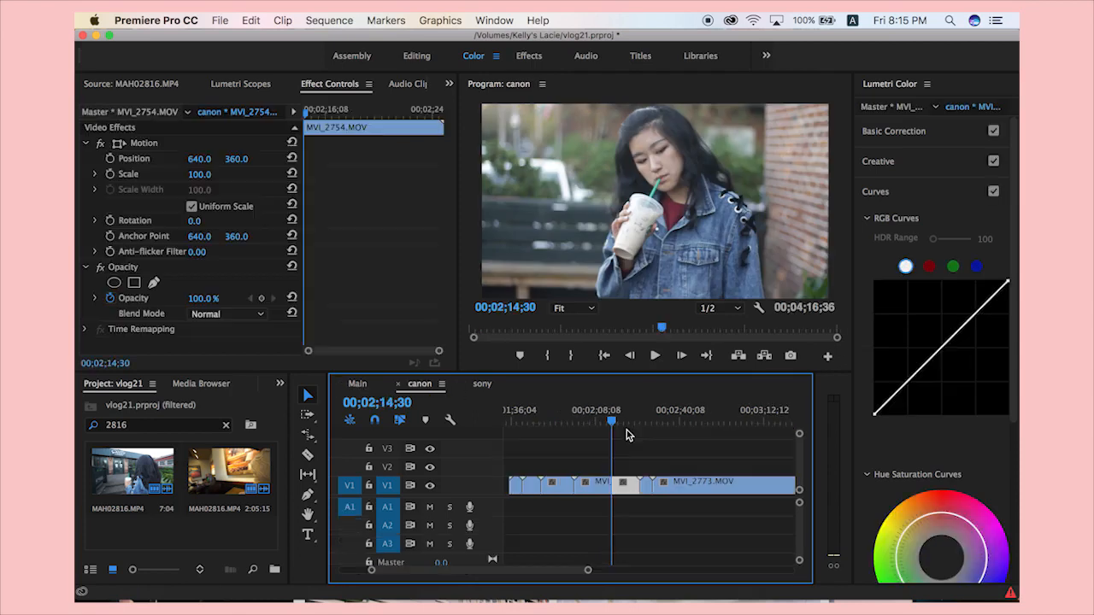
pyautogui.moveTo(612, 422); pyautogui.dragTo(574, 438)
pyautogui.click(357, 384)
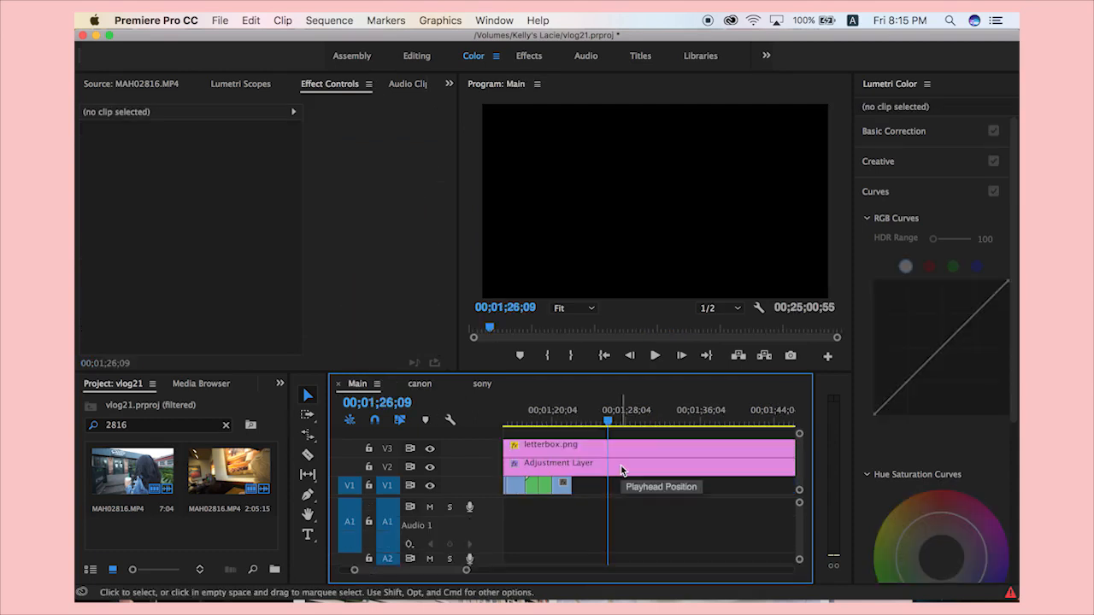
# Return the playhead to 00;00;00;00 in the Main sequence and reduce the height of the audio tracks.
pyautogui.hscroll(-10, 622, 470)
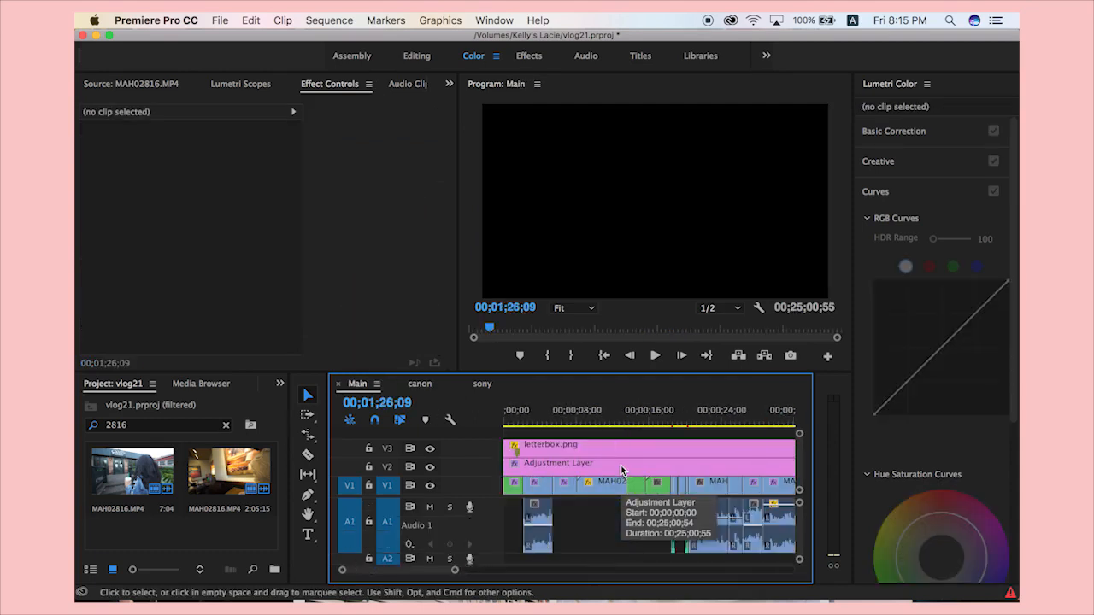
pyautogui.scroll(-5, 622, 470)
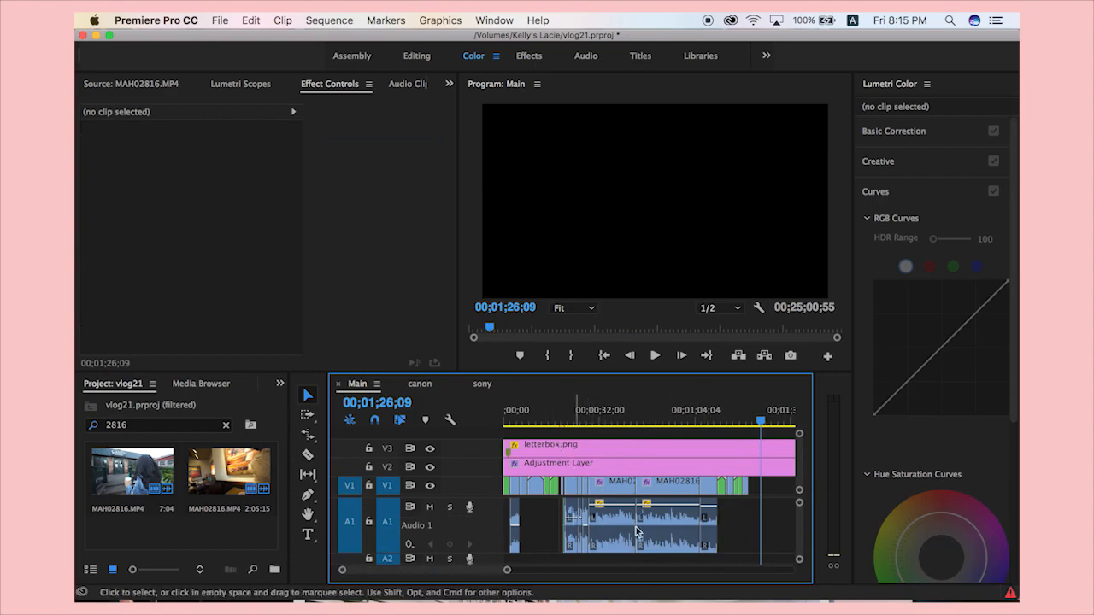
pyautogui.scroll(2, 588, 495)
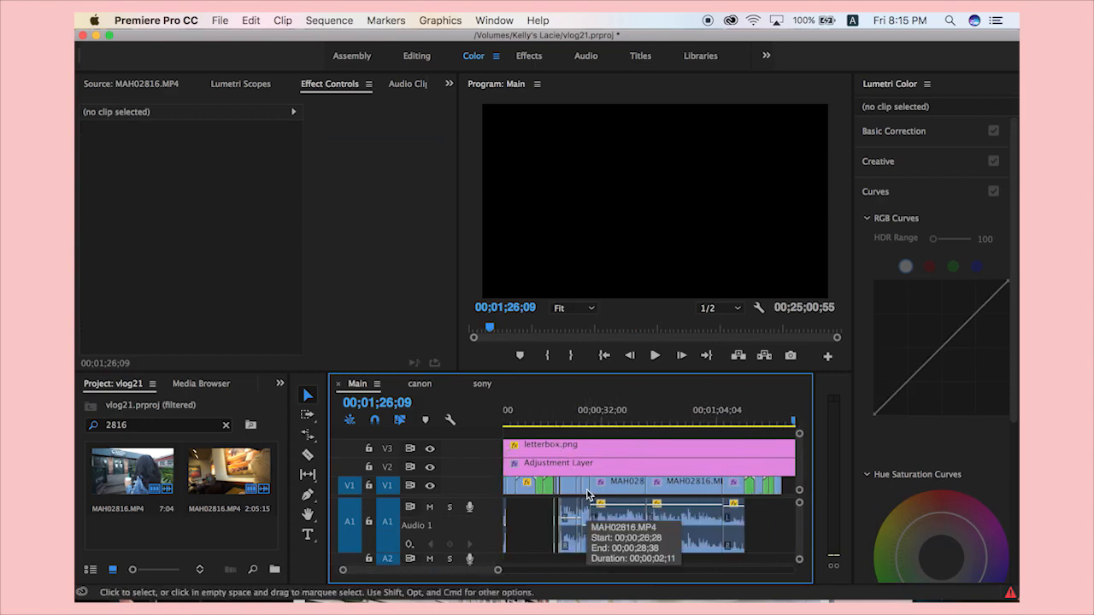
pyautogui.scroll(1, 588, 494)
pyautogui.click(513, 416)
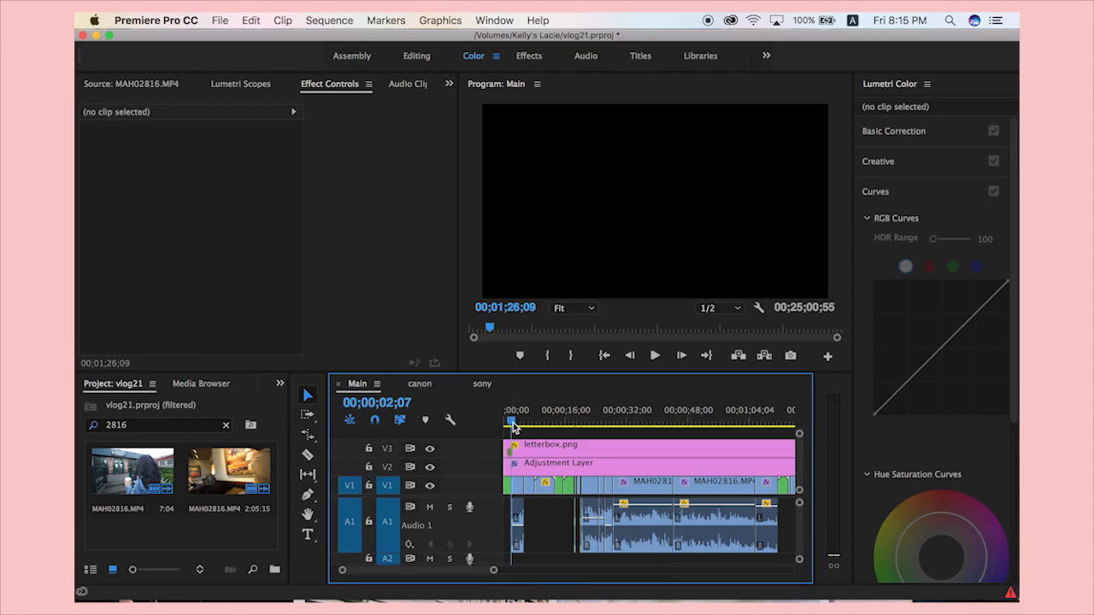
pyautogui.moveTo(512, 425); pyautogui.dragTo(514, 423)
pyautogui.moveTo(586, 440); pyautogui.dragTo(462, 437)
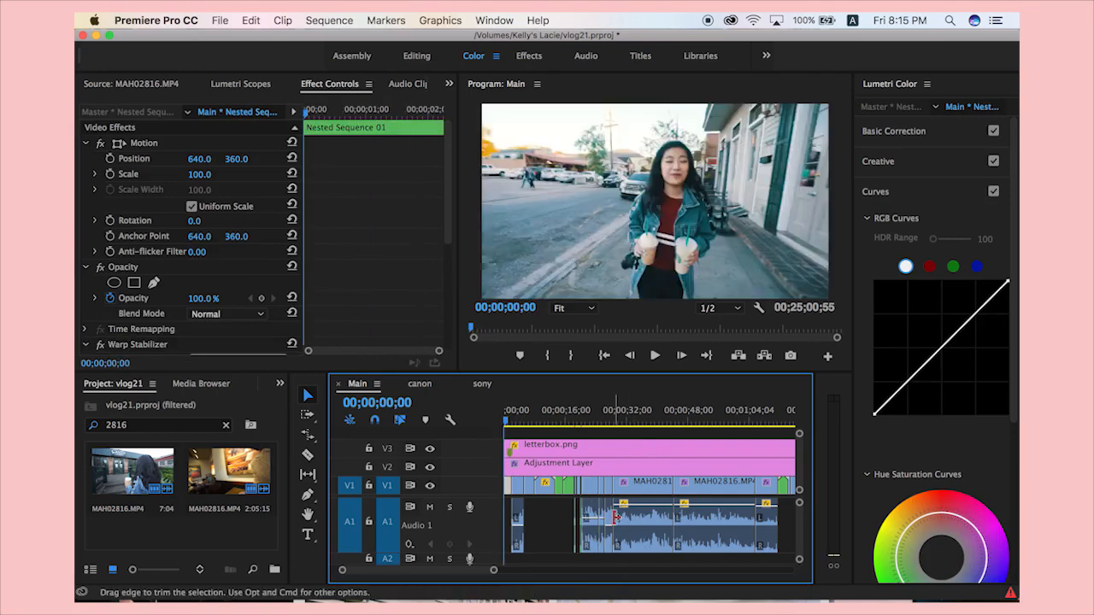
pyautogui.hotkey('alt', '-')
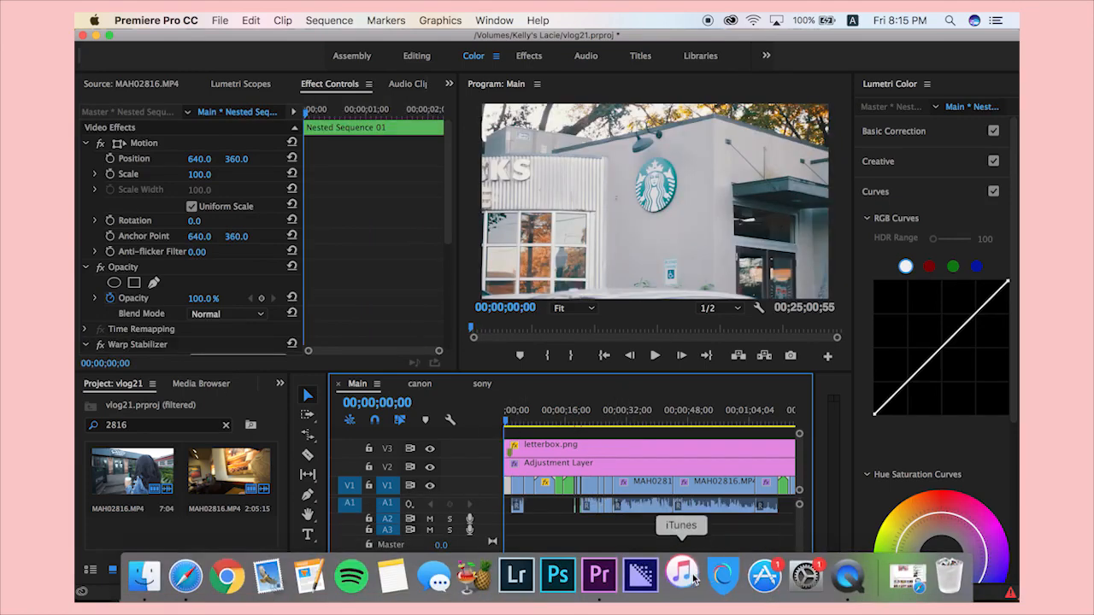
# Switch to iTunes, browse the downloaded albums for background music and show the library's full song list.
pyautogui.click(681, 586)
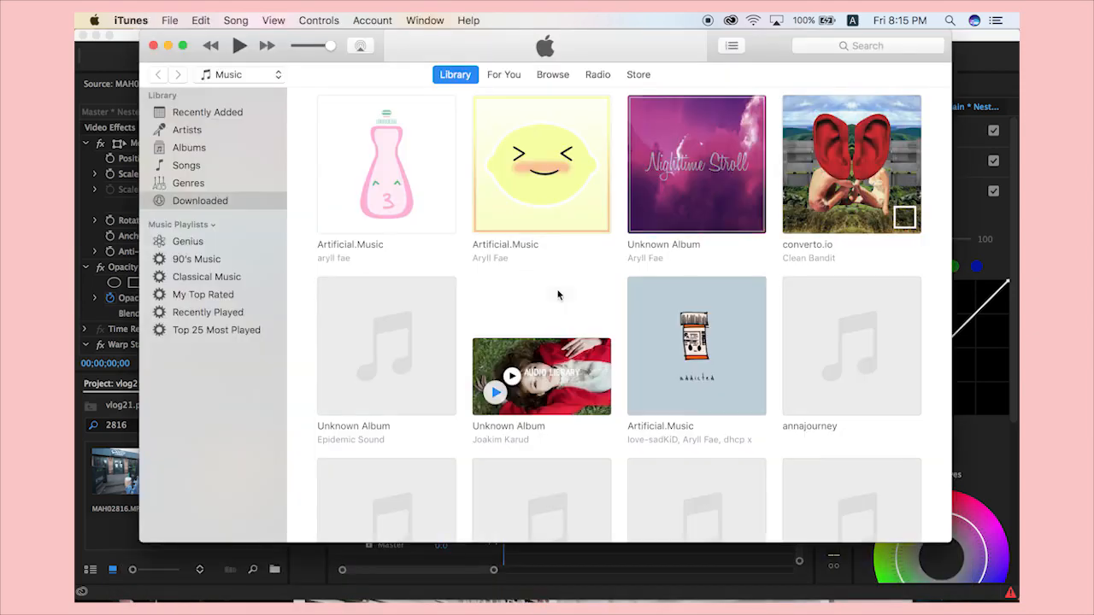
pyautogui.scroll(-3, 557, 295)
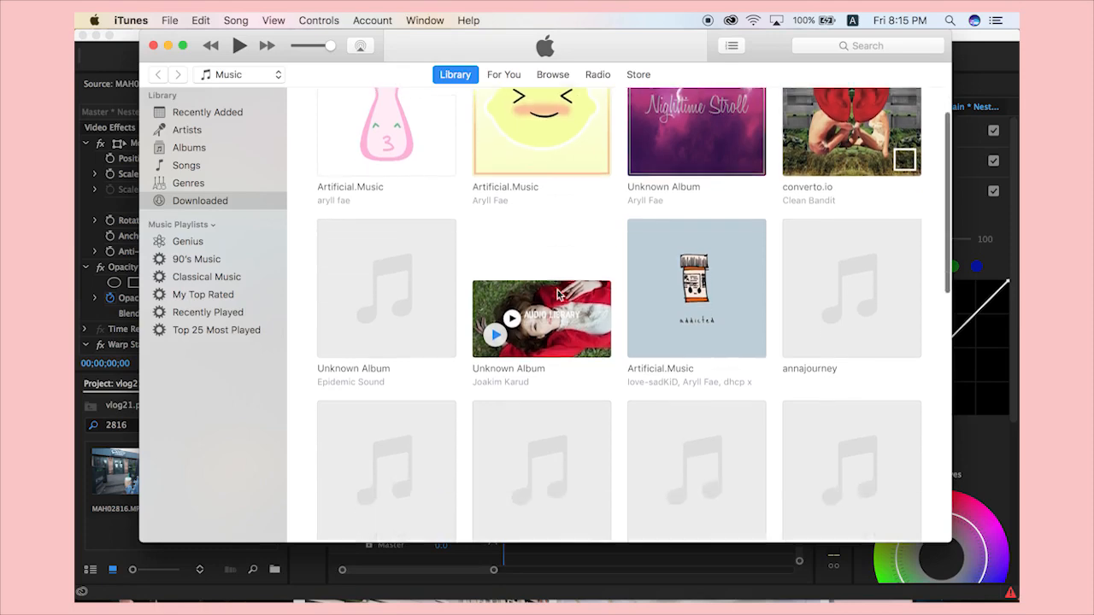
pyautogui.scroll(-4, 557, 295)
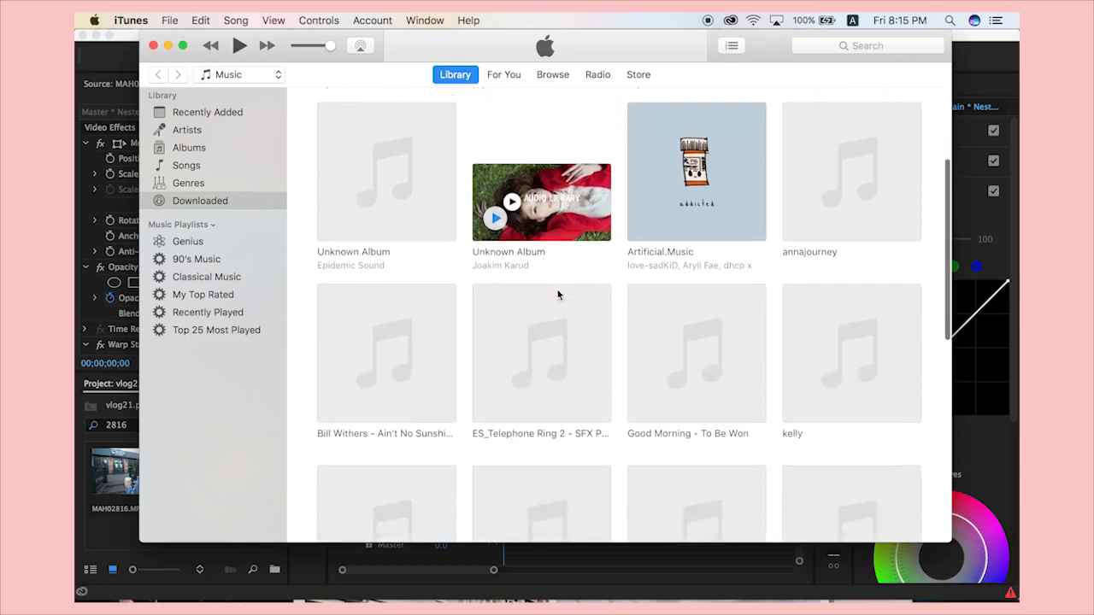
pyautogui.press('XF86AudioRaiseVolume')
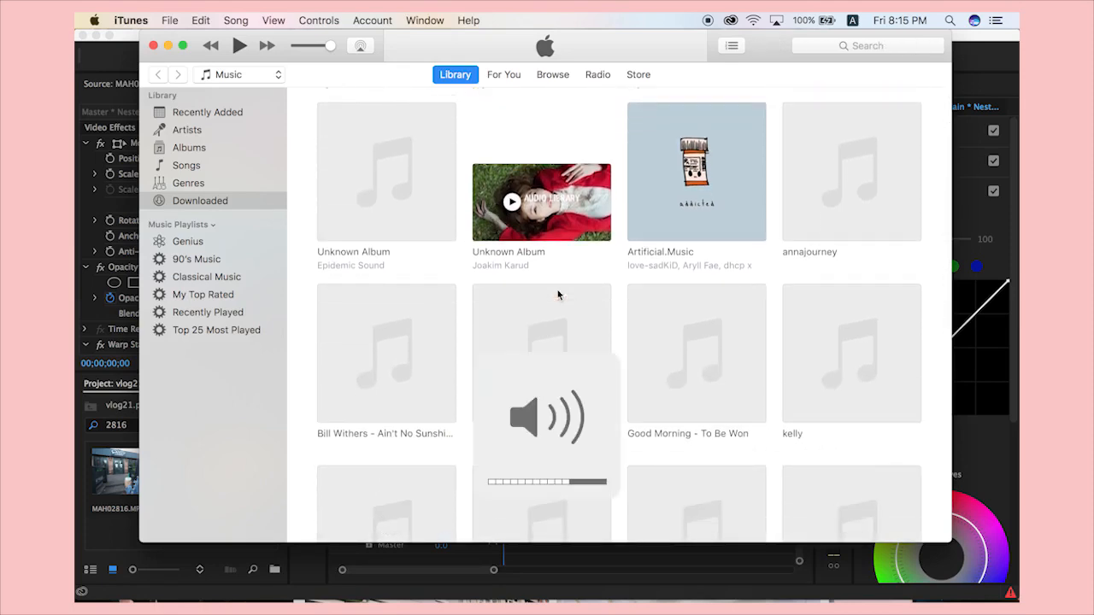
pyautogui.scroll(7, 557, 295)
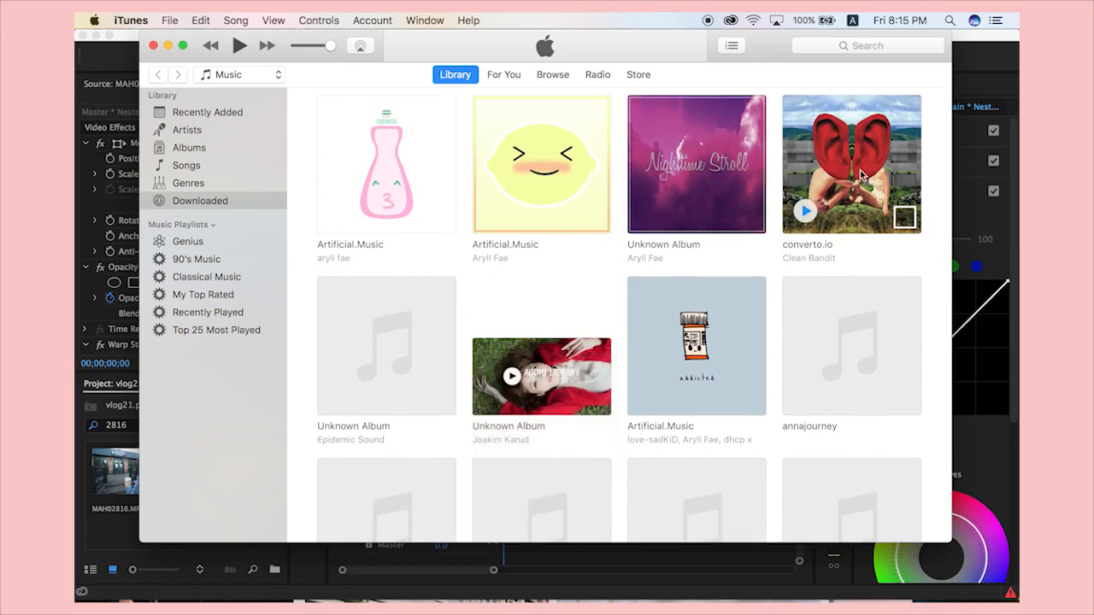
pyautogui.click(198, 167)
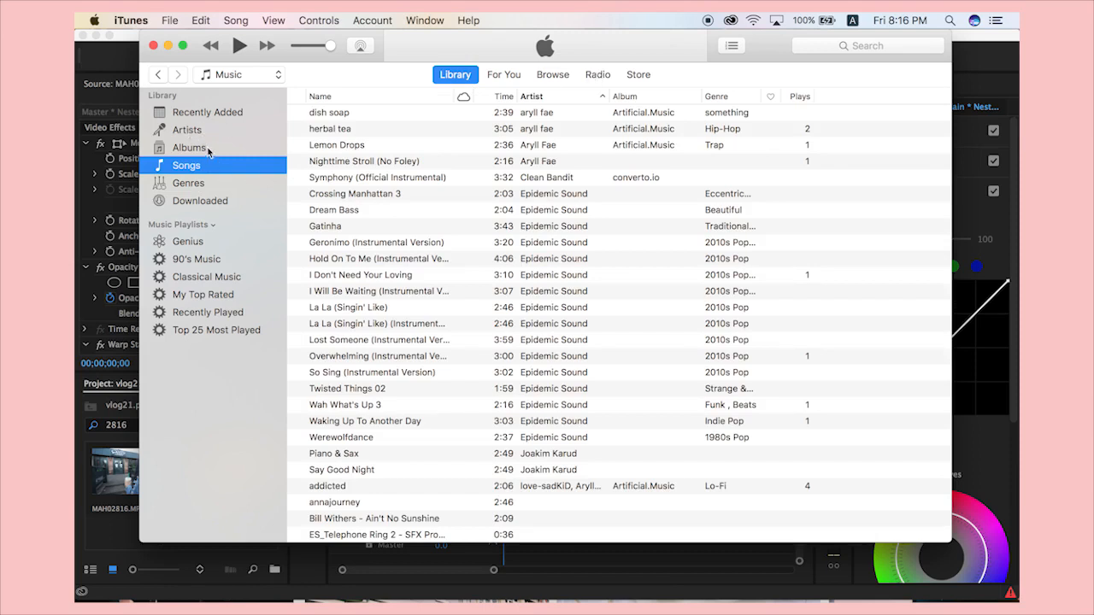
# Browse the recently added music, full song list, albums and Up Next queue for a background track.
pyautogui.click(229, 117)
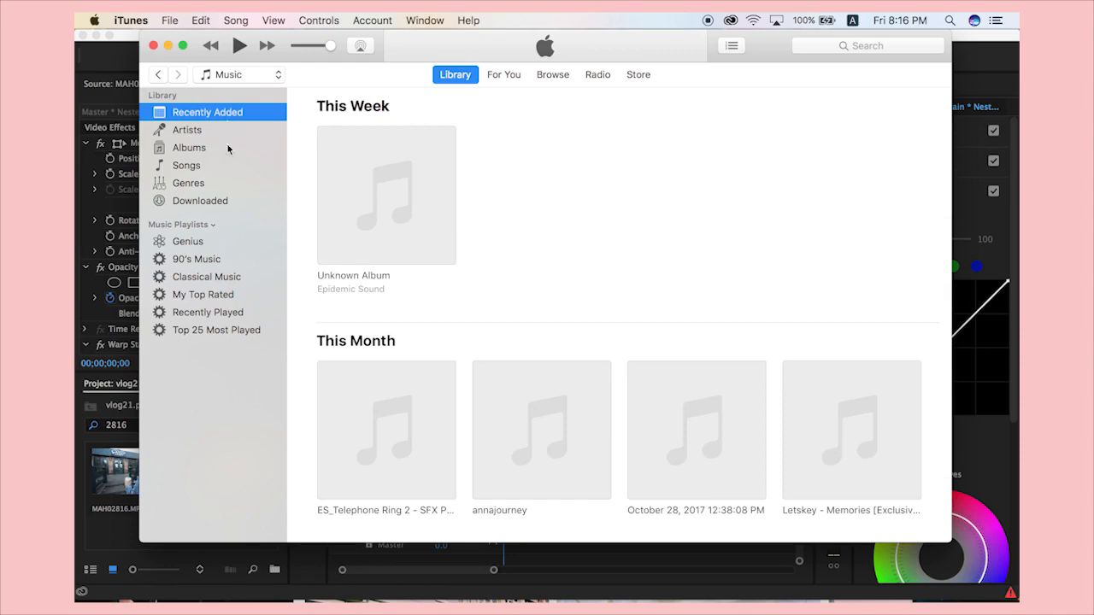
pyautogui.click(190, 166)
pyautogui.scroll(-5, 407, 245)
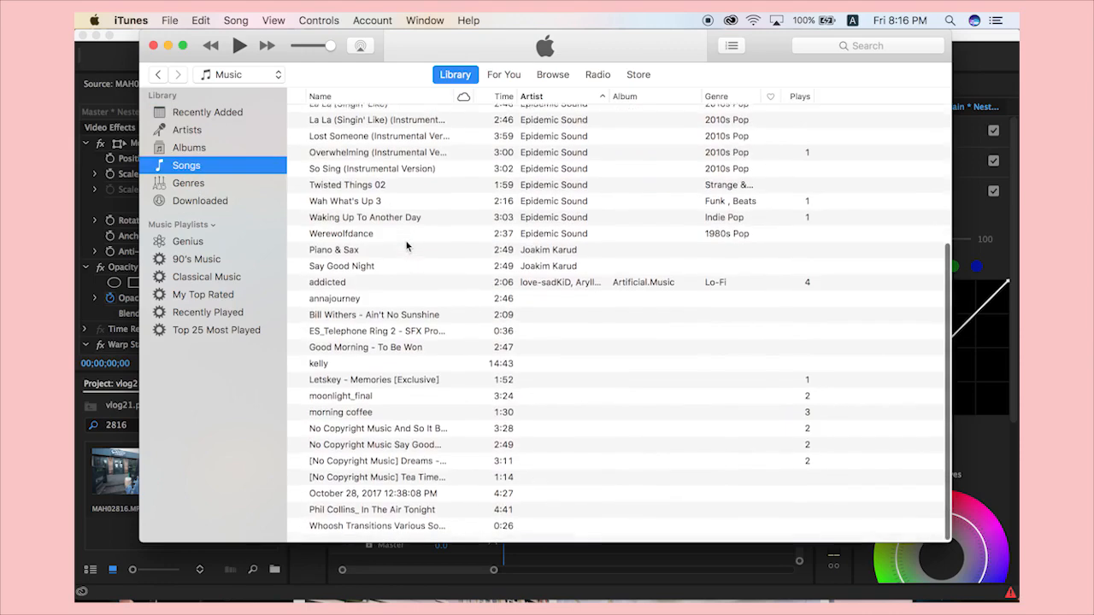
pyautogui.click(231, 149)
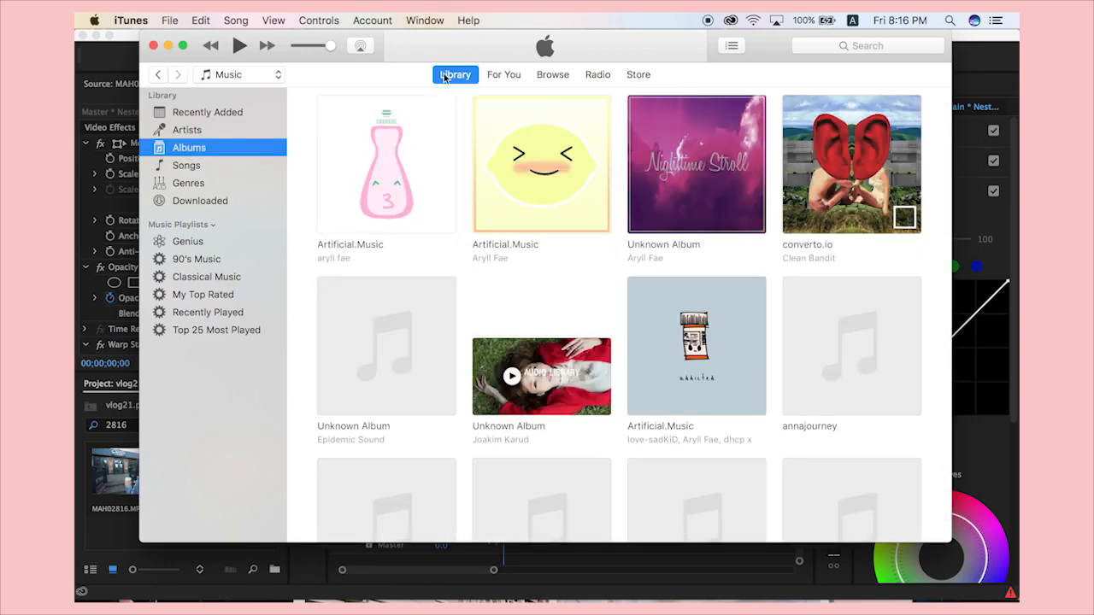
pyautogui.click(731, 48)
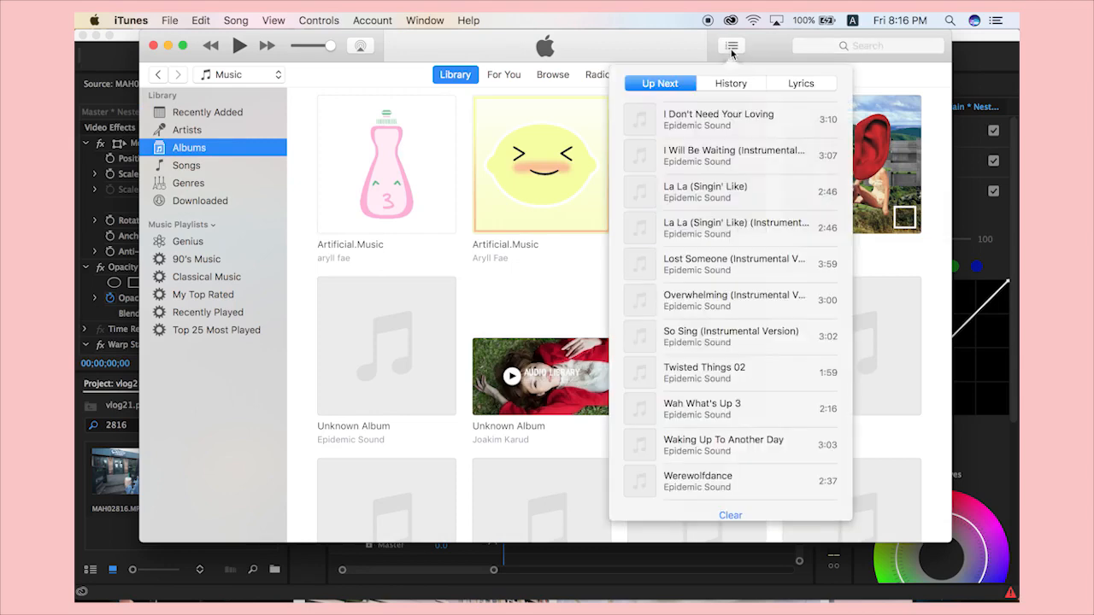
pyautogui.click(571, 106)
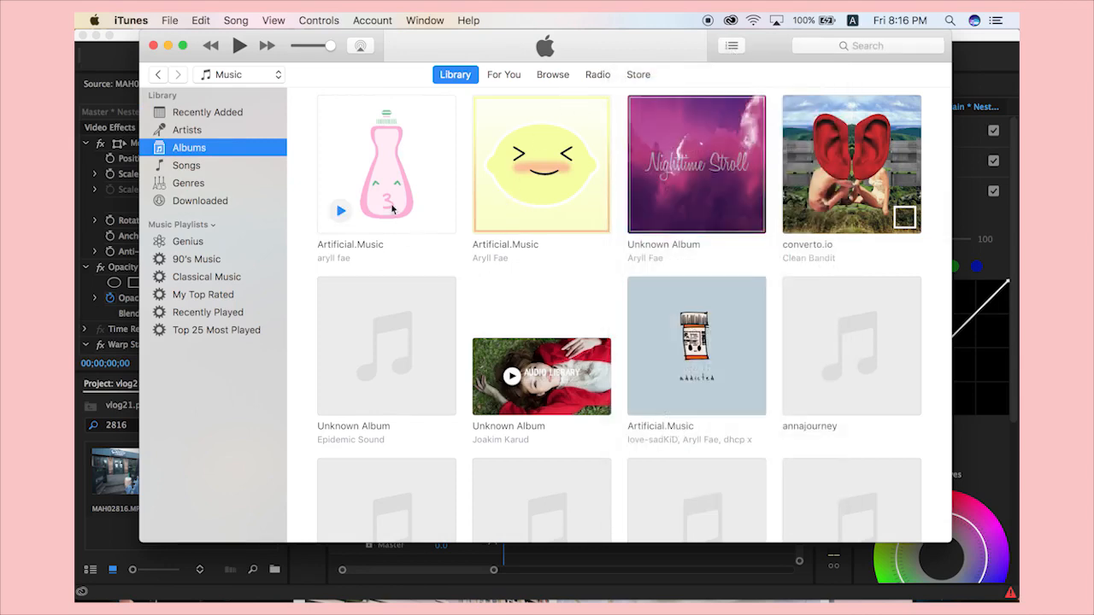
pyautogui.scroll(-5, 481, 311)
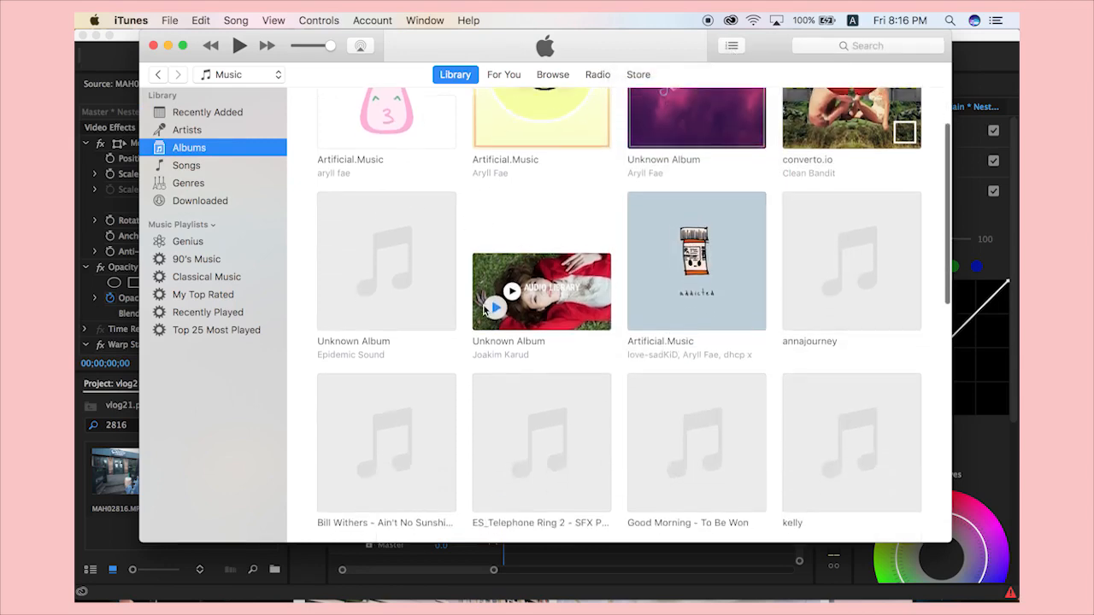
pyautogui.scroll(4, 484, 310)
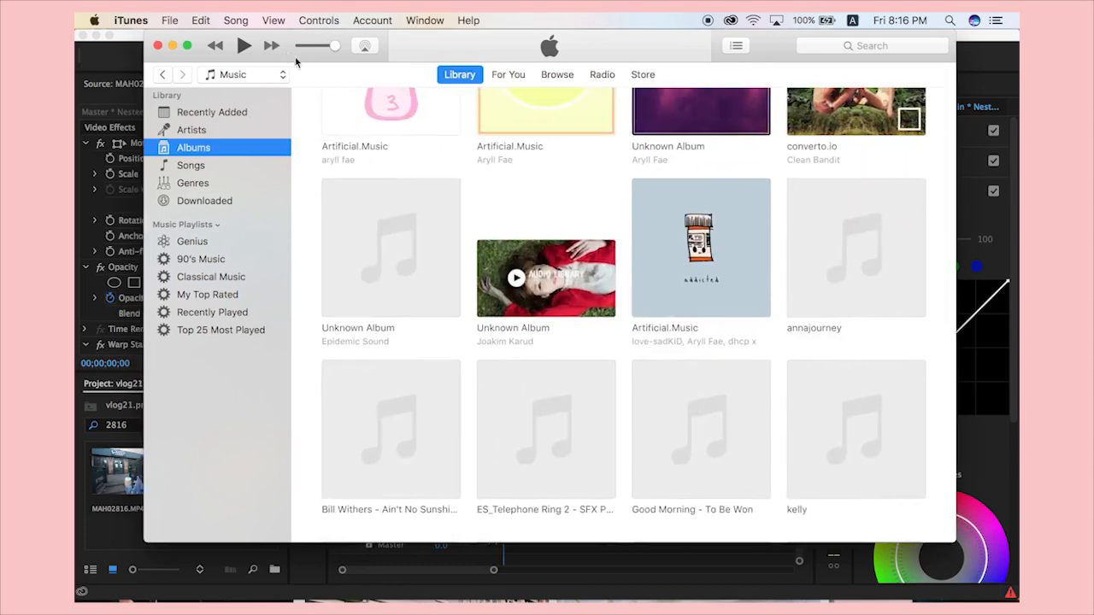
pyautogui.moveTo(284, 57); pyautogui.dragTo(339, 84)
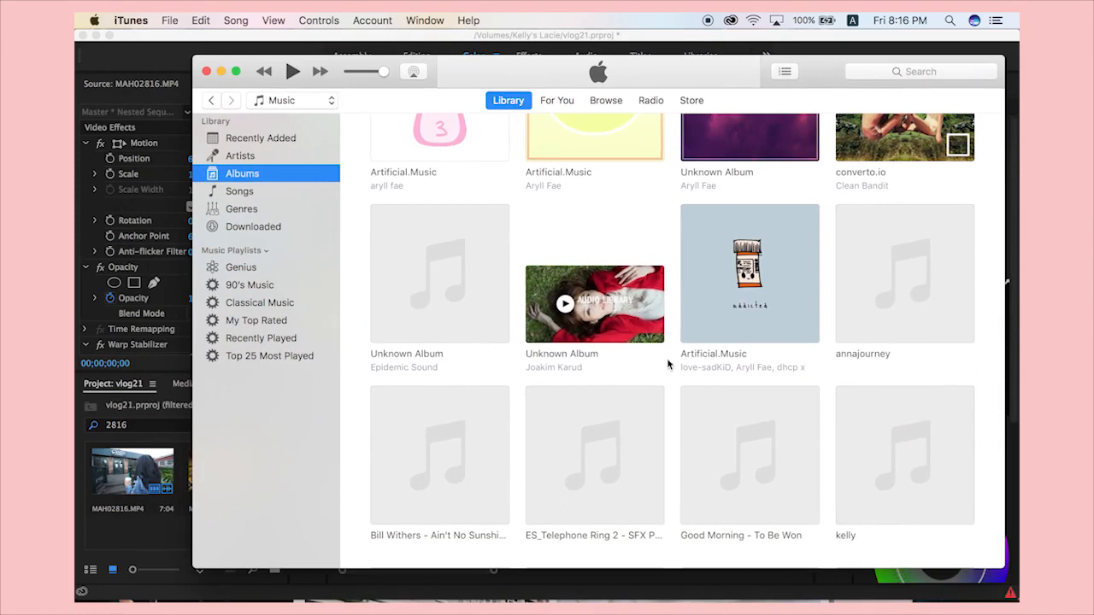
pyautogui.scroll(2, 667, 364)
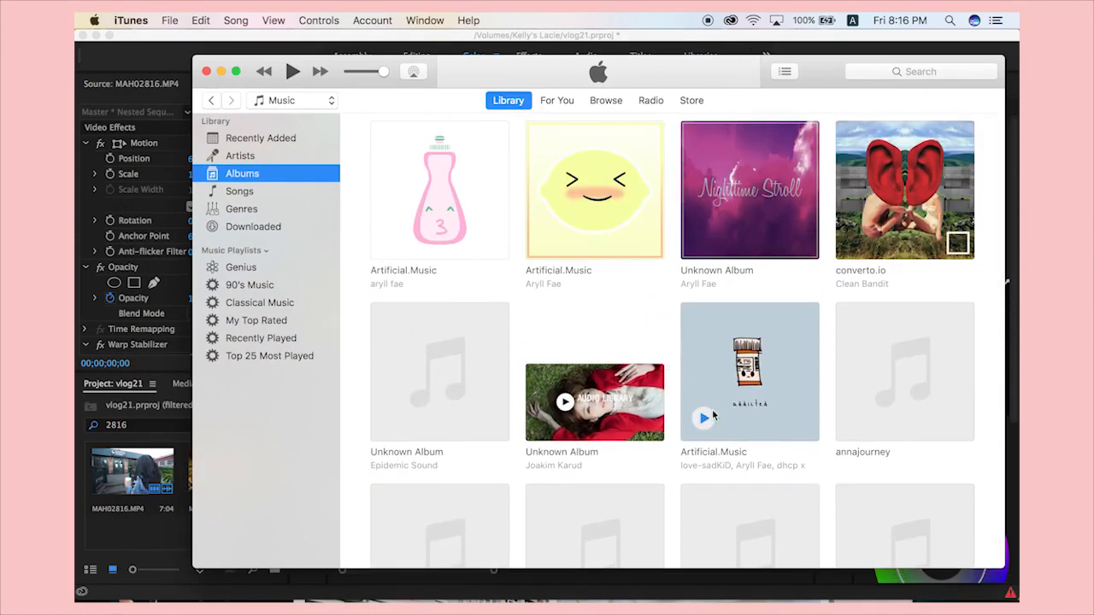
# Preview the song addicted from the albums, adjust the system volume and pause playback.
pyautogui.scroll(-4, 703, 252)
pyautogui.click(703, 255)
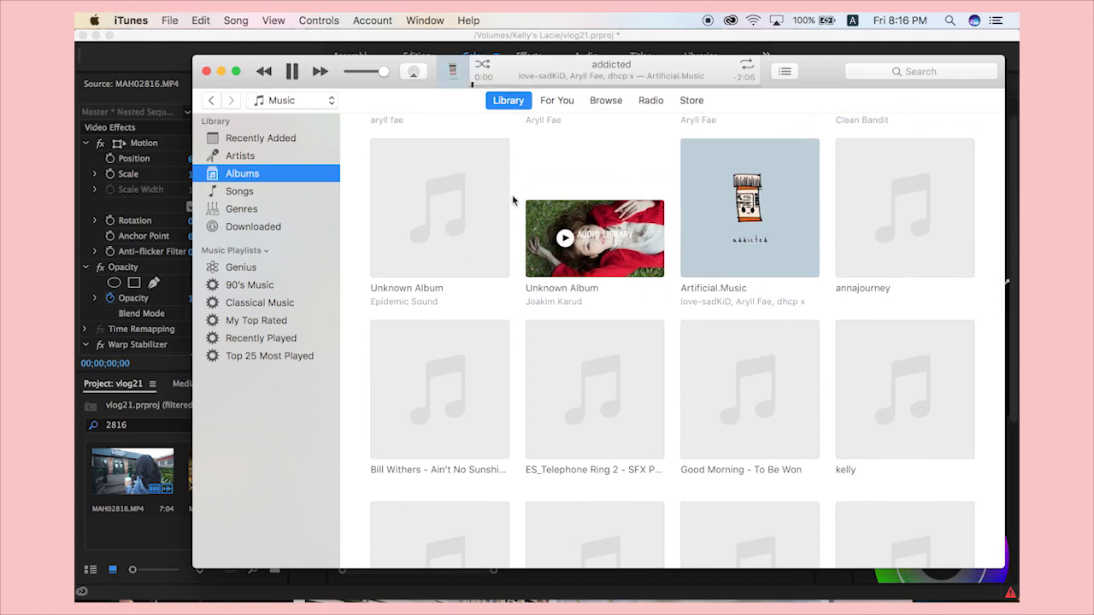
pyautogui.press('XF86AudioRaiseVolume')
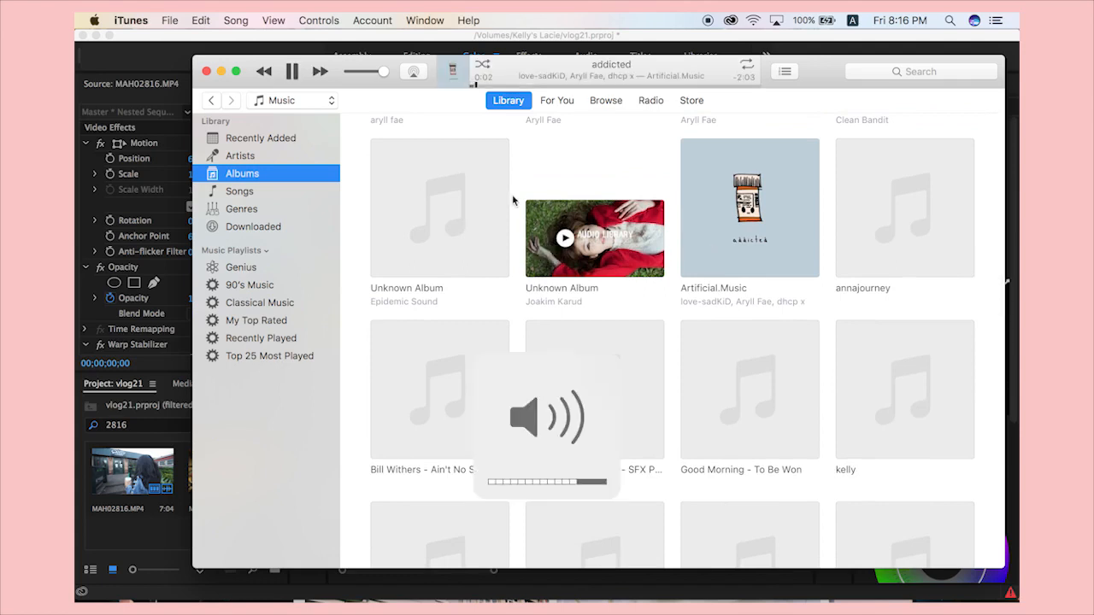
pyautogui.click(292, 71)
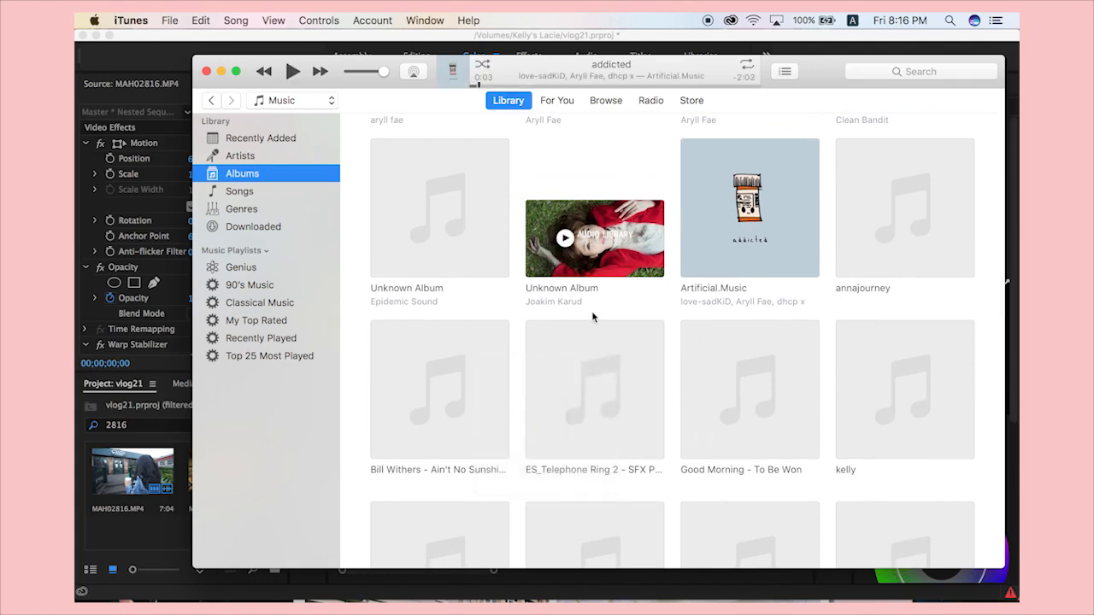
# Open the Epidemic Sound album and preview its tracks from Crossing Manhattan 3 through Hold On To Me (Instrumental Version).
pyautogui.click(444, 255)
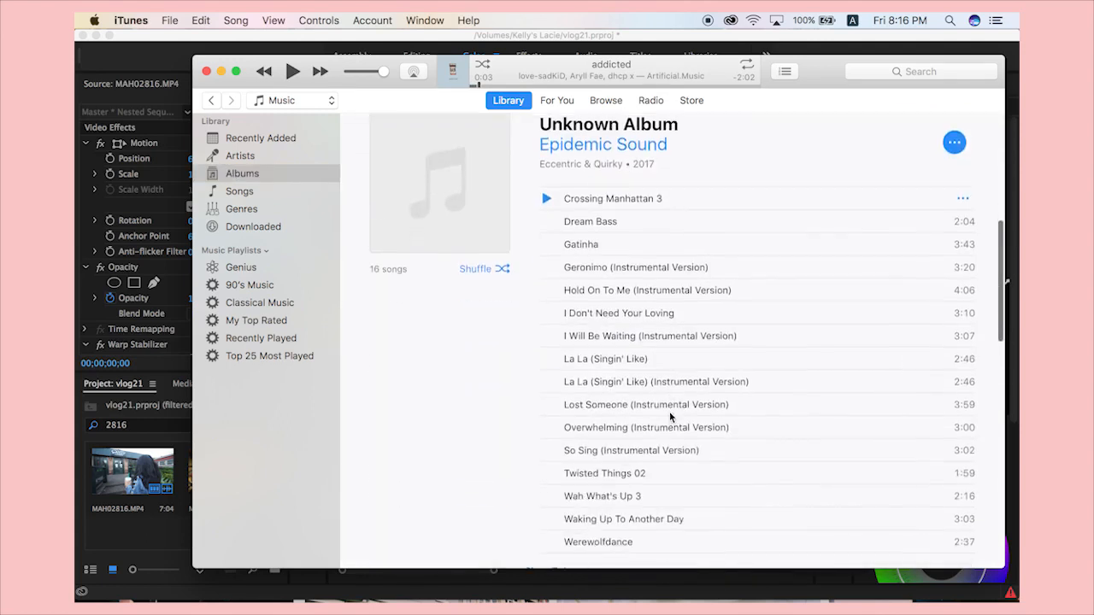
pyautogui.click(546, 219)
pyautogui.press('XF86AudioRaiseVolume')
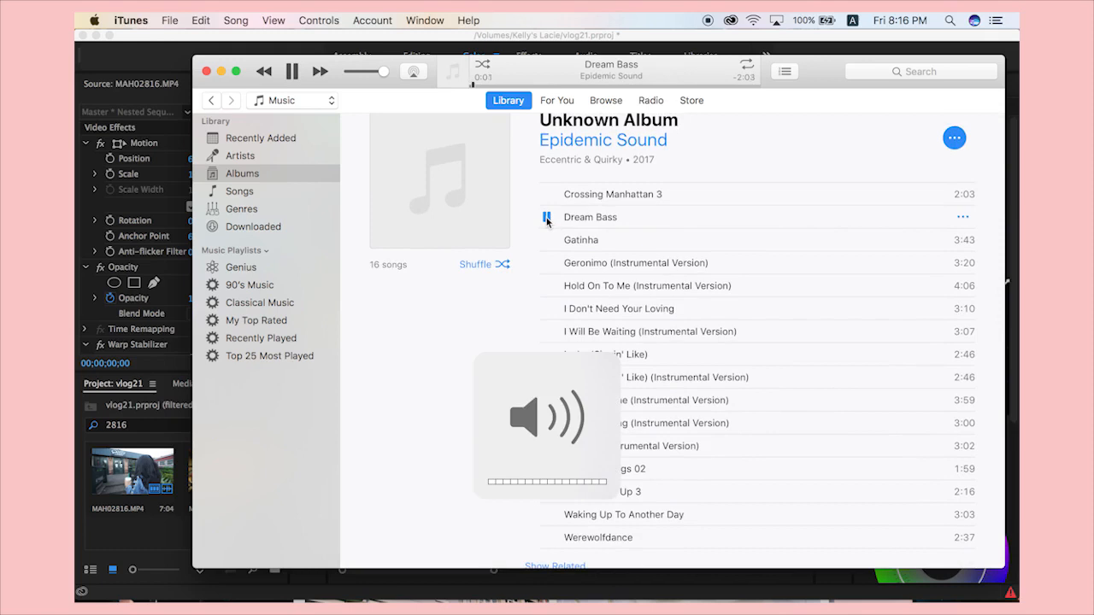
pyautogui.click(548, 195)
pyautogui.press('XF86AudioRaiseVolume')
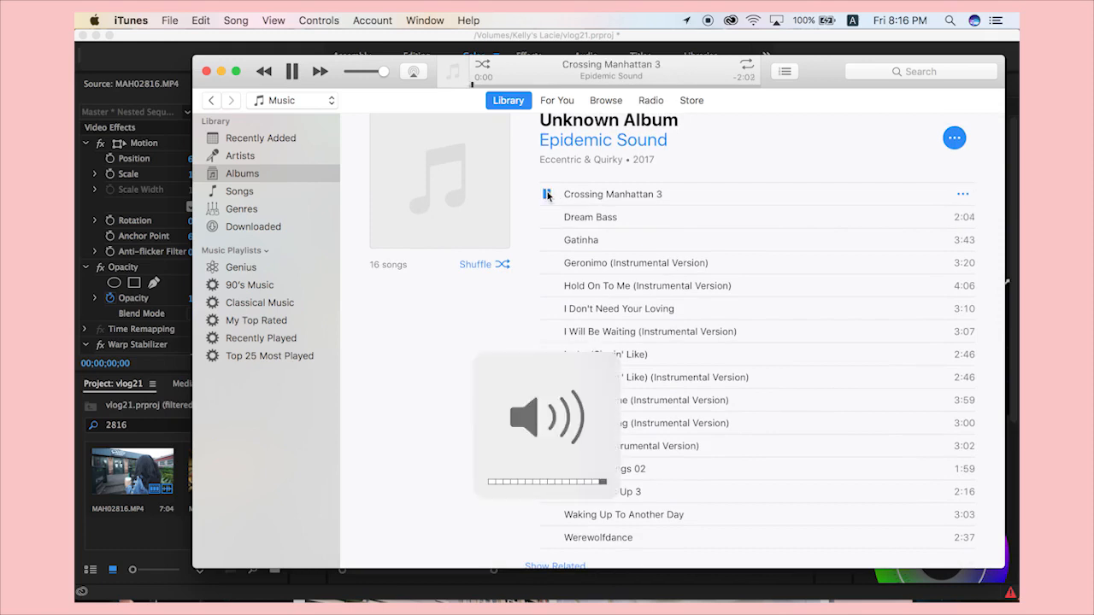
pyautogui.click(548, 240)
pyautogui.click(547, 264)
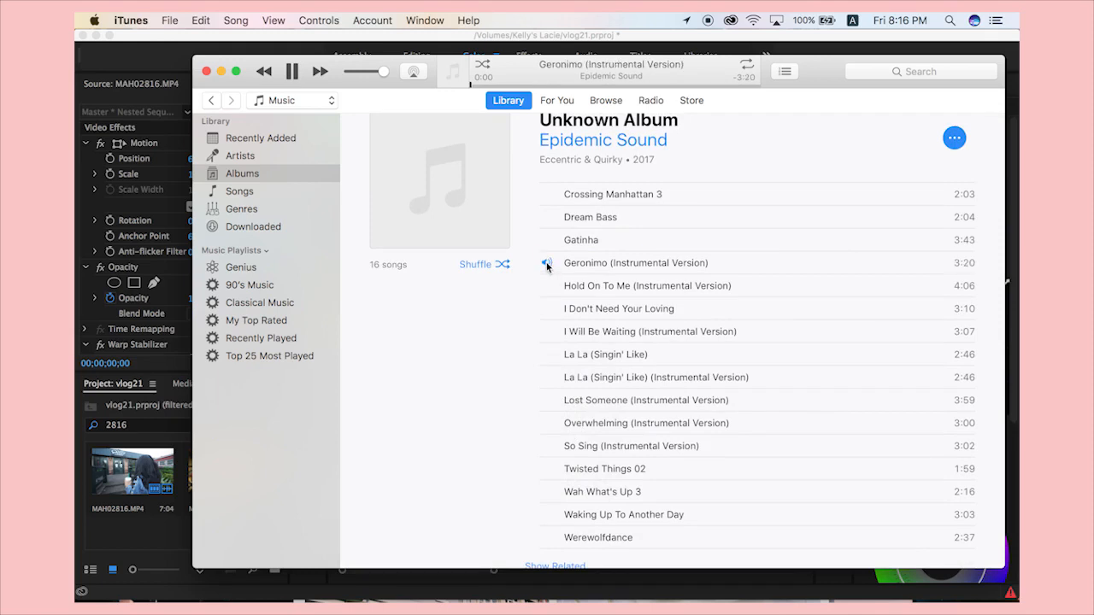
pyautogui.press('XF86AudioRaiseVolume')
pyautogui.click(548, 287)
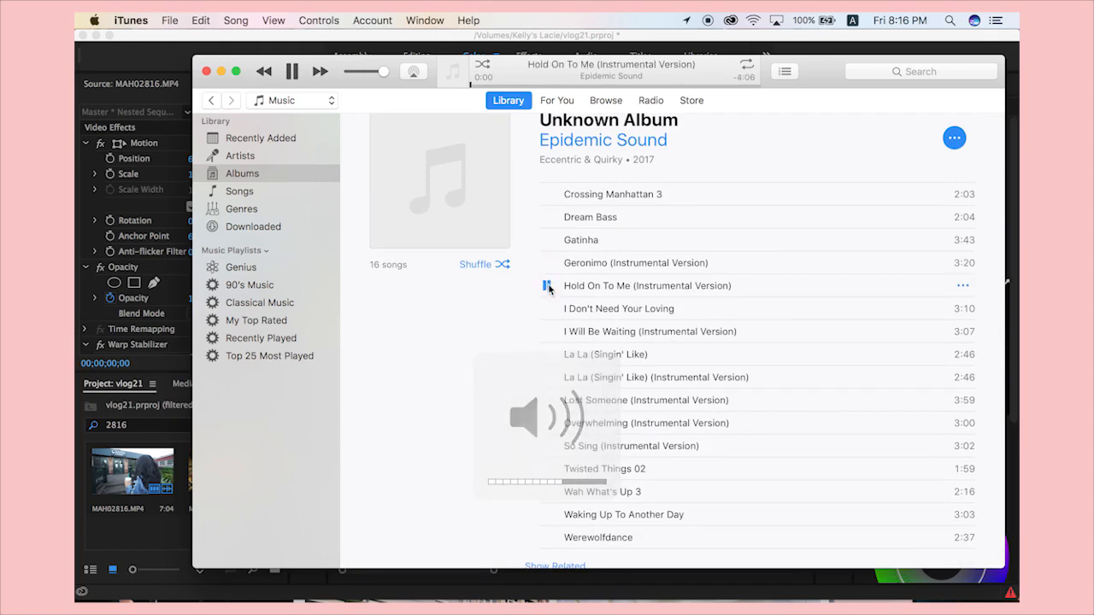
pyautogui.click(536, 85)
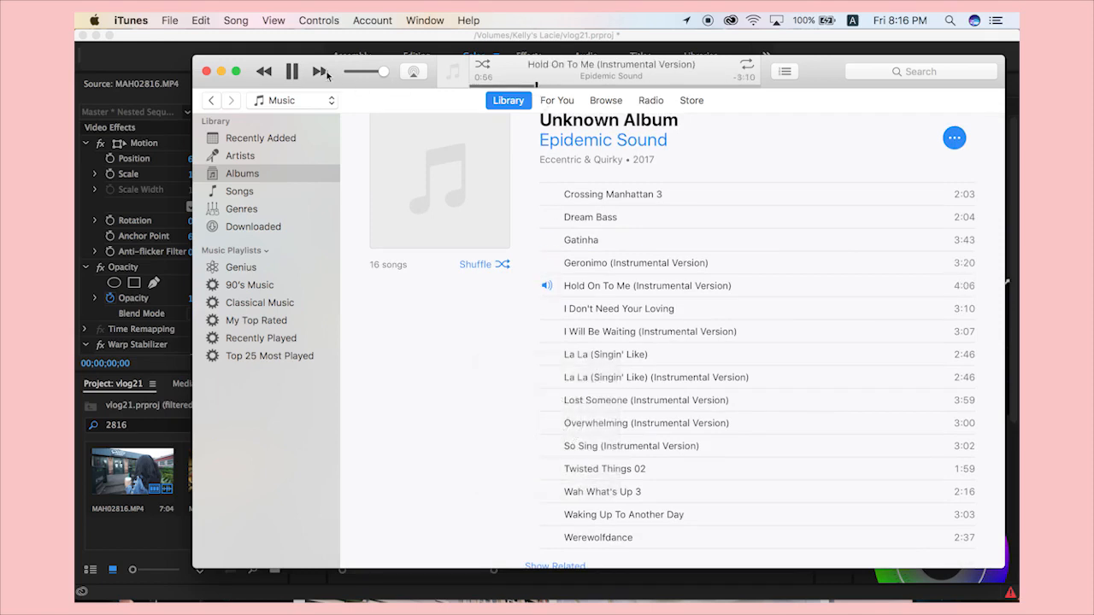
# Preview the tracks from I Don't Need Your Loving onward, return to I Will Be Waiting (Instrumental Version) and pause it.
pyautogui.click(547, 309)
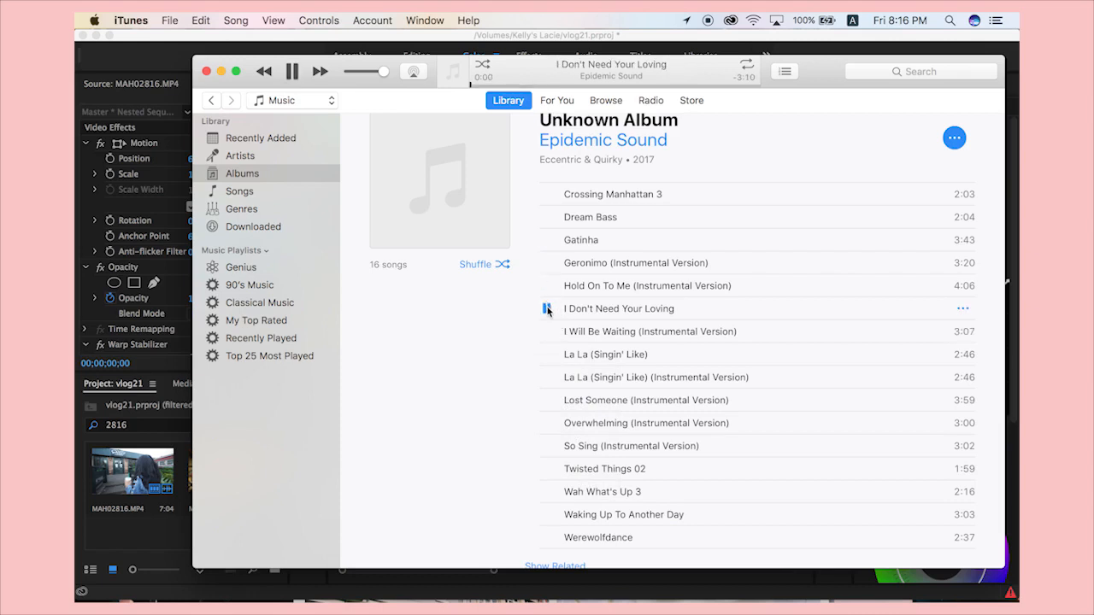
pyautogui.click(547, 332)
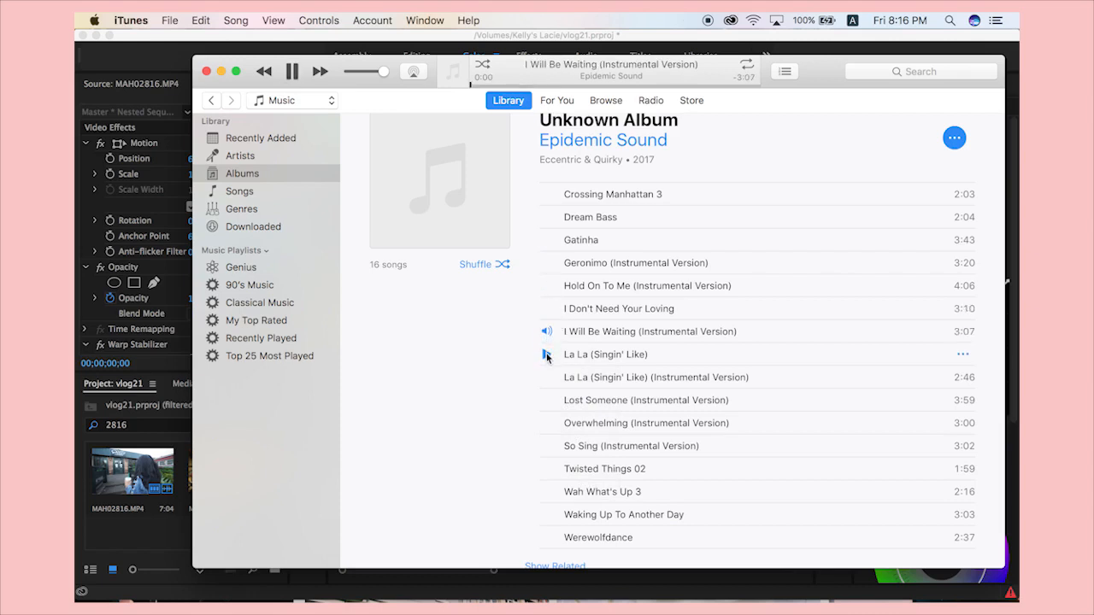
pyautogui.click(546, 377)
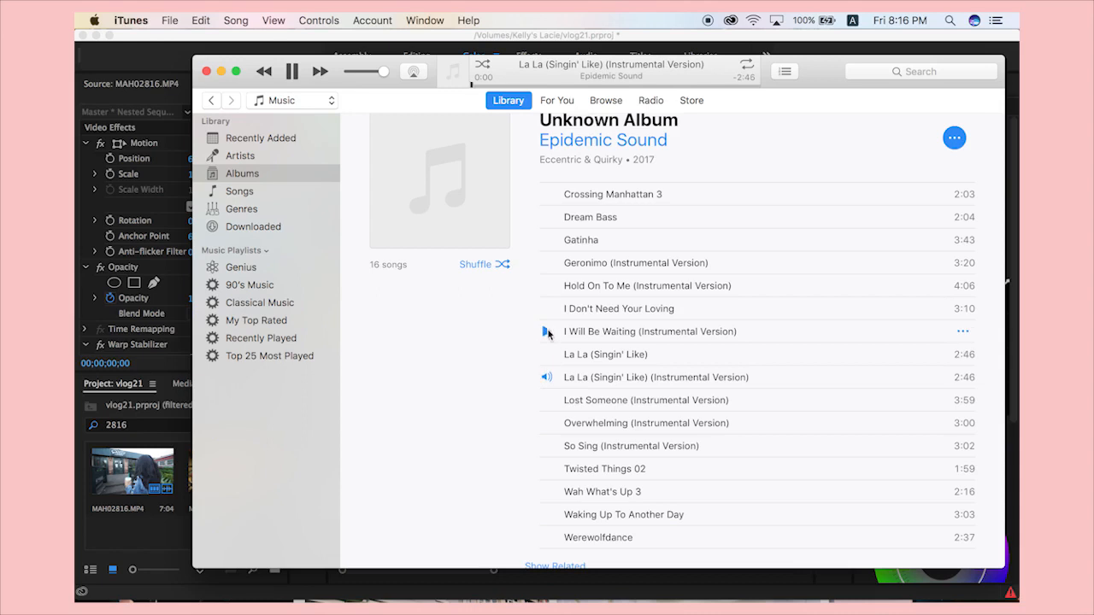
pyautogui.click(547, 332)
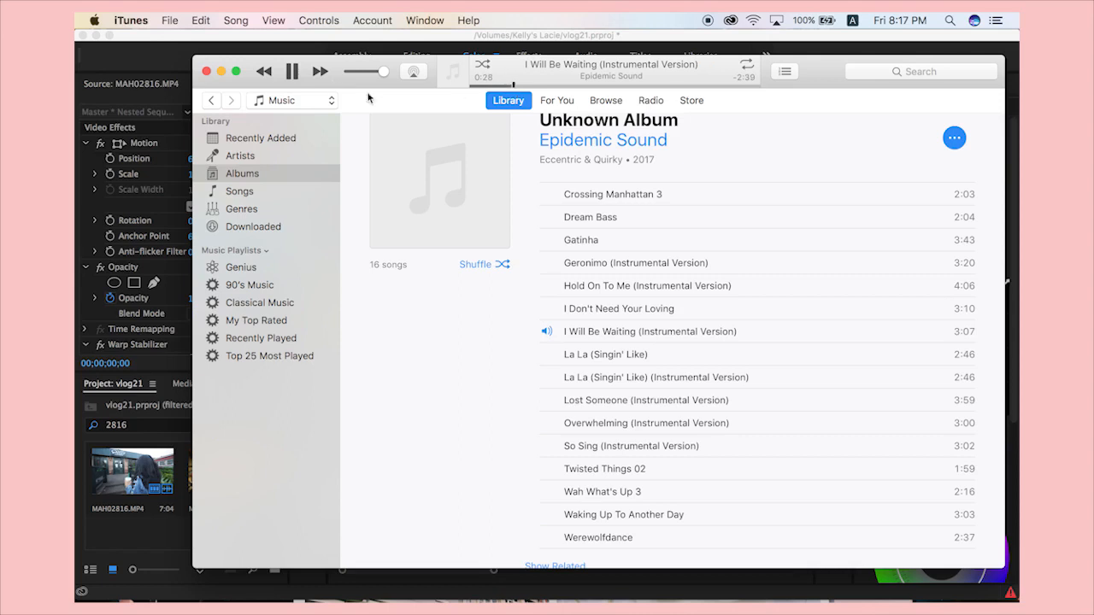
pyautogui.click(292, 72)
# Move the iTunes window aside and add I Will Be Waiting (Instrumental Version) to audio track A3 of the Main sequence.
pyautogui.moveTo(342, 65); pyautogui.dragTo(677, 40)
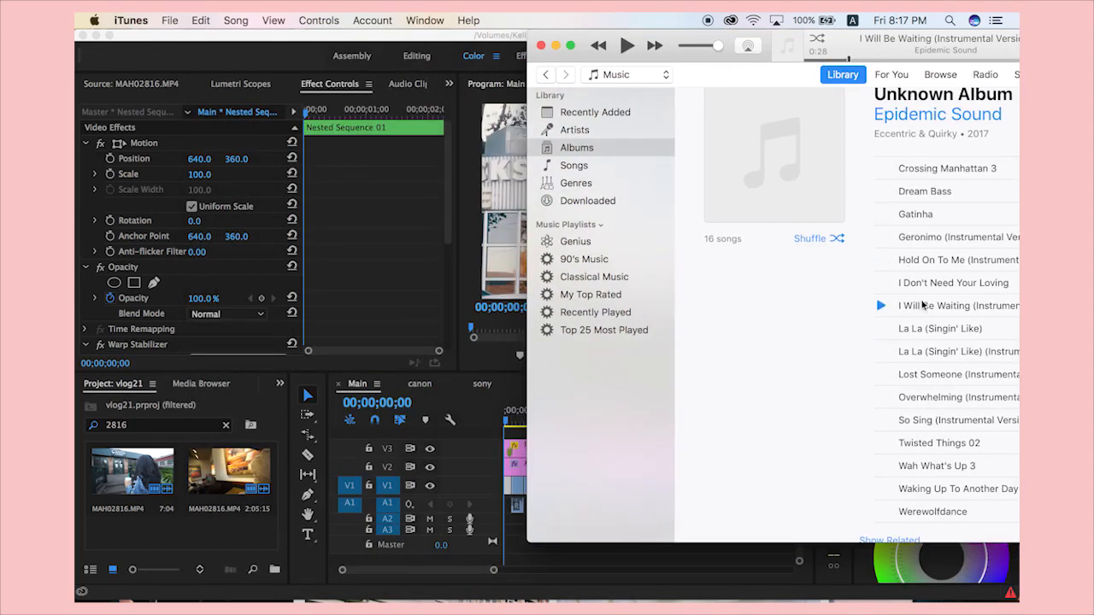
pyautogui.moveTo(922, 305); pyautogui.dragTo(511, 530)
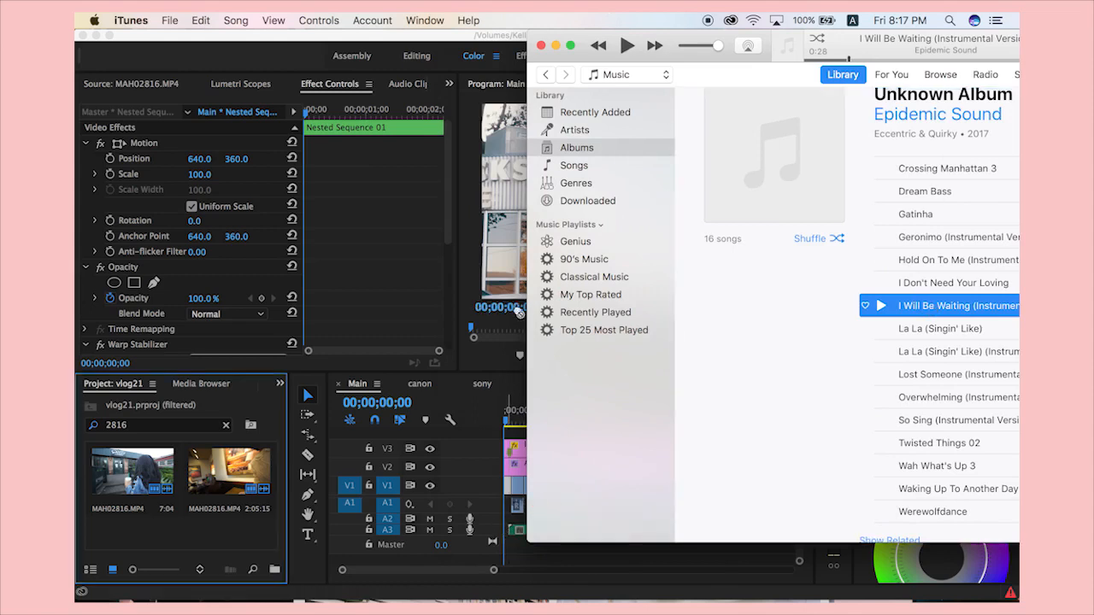
pyautogui.click(524, 288)
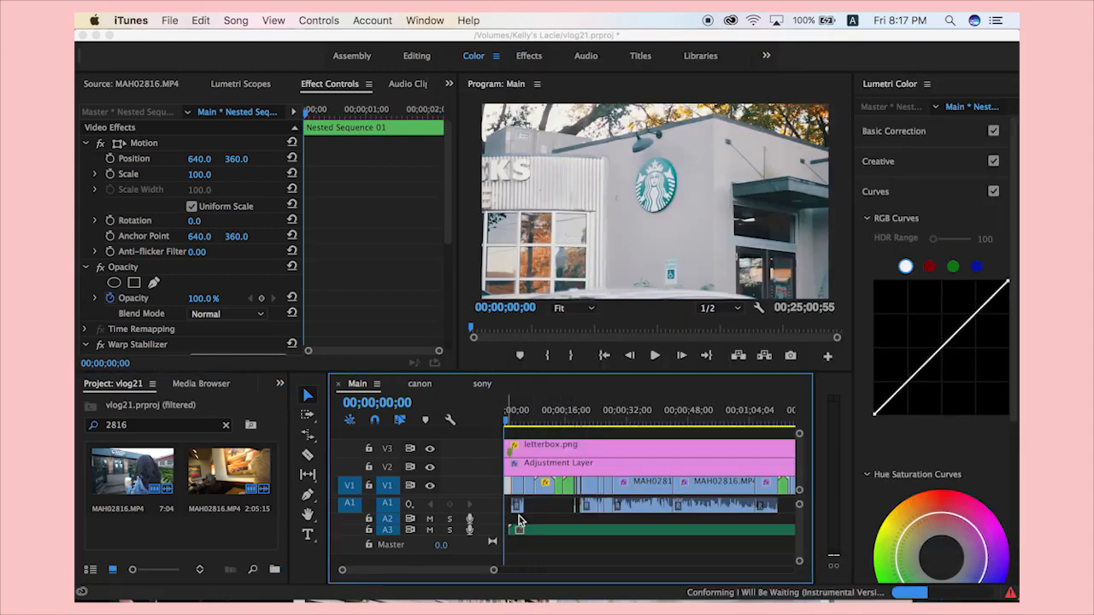
# Align the song clip on A3 with the start of the Main sequence at 00;00;00;00 and play the opening.
pyautogui.hscroll(1, 535, 535)
pyautogui.click(537, 535)
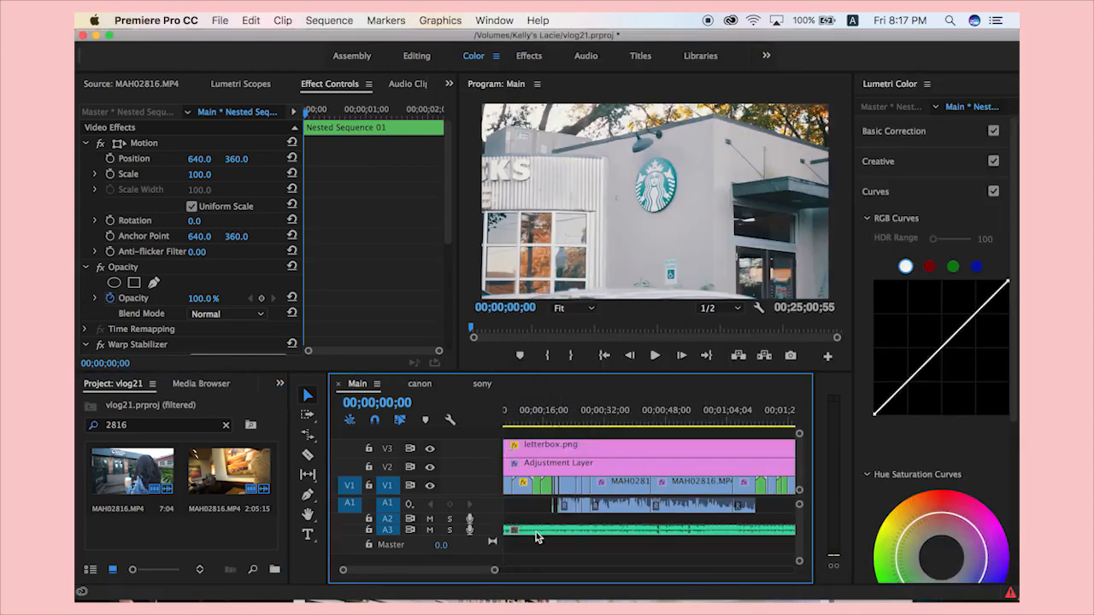
pyautogui.hscroll(-1, 536, 536)
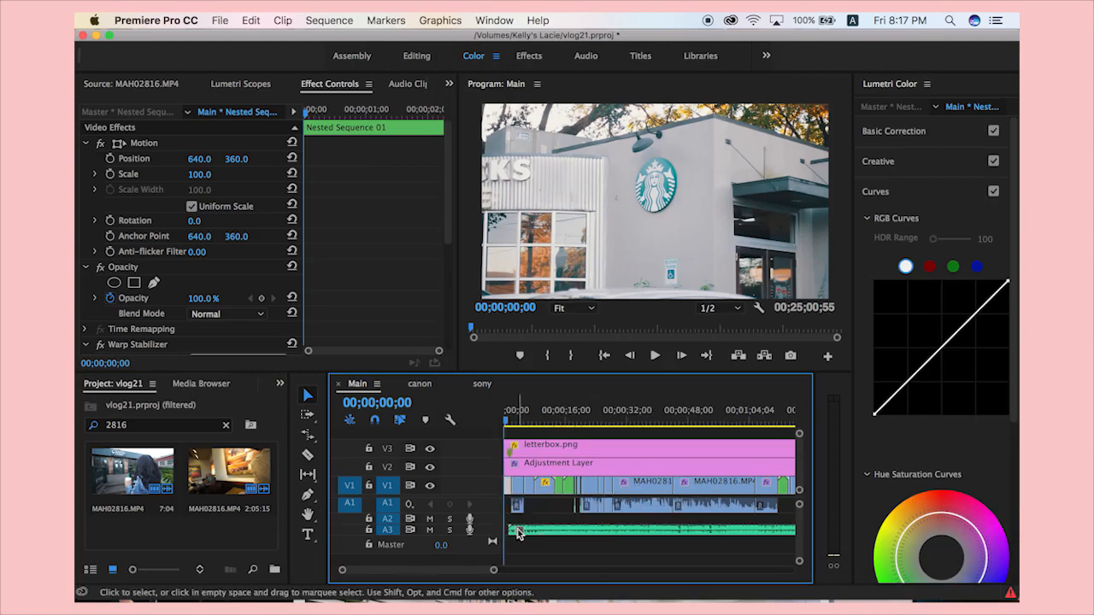
pyautogui.moveTo(515, 534); pyautogui.dragTo(519, 536)
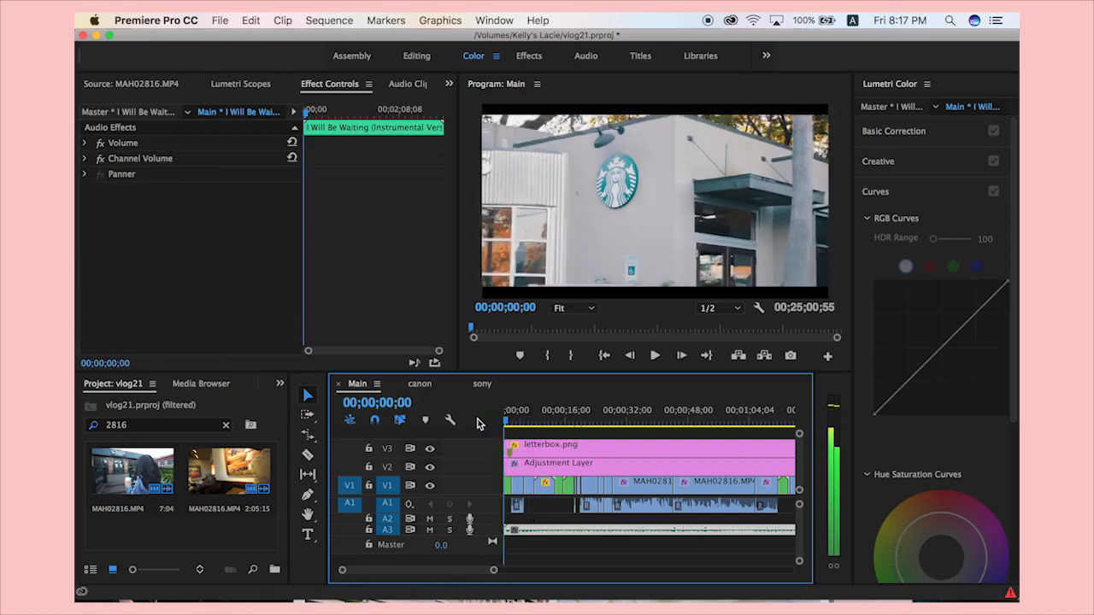
pyautogui.press('space')
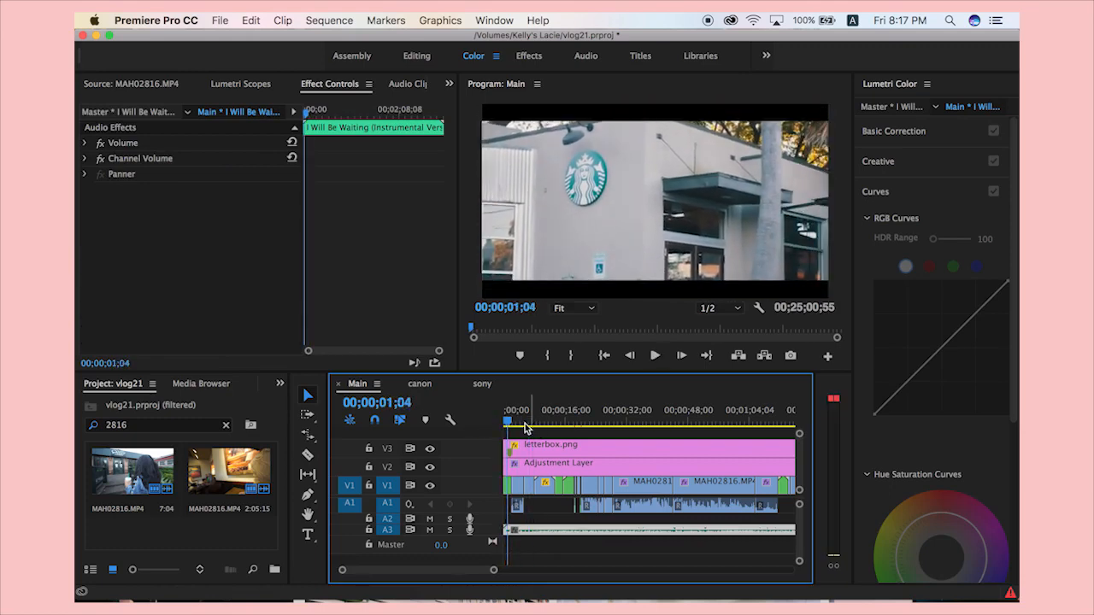
pyautogui.press('space')
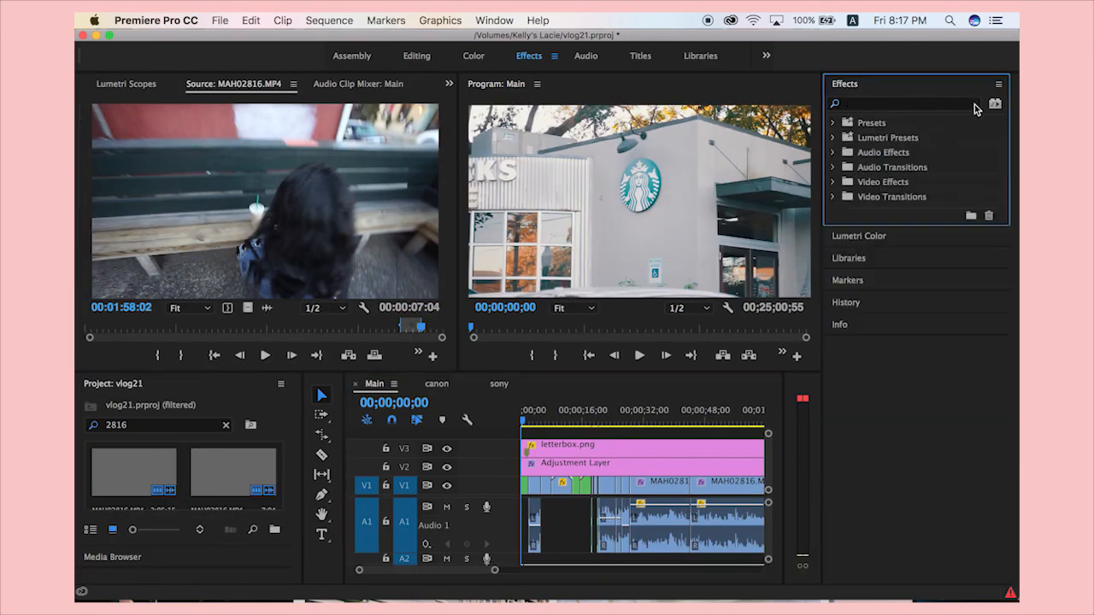
# Find the Cross Dissolve transition, apply it to the start of Nested Sequence 01 on V1 and play back the opening.
pyautogui.click(942, 104)
pyautogui.write('dissolve')
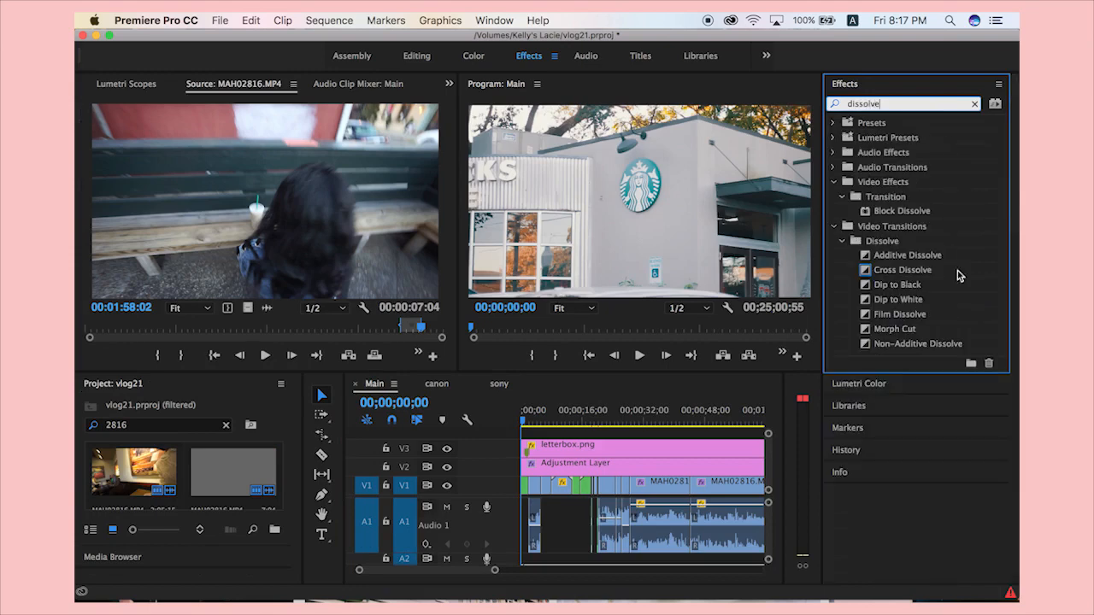
pyautogui.click(880, 272)
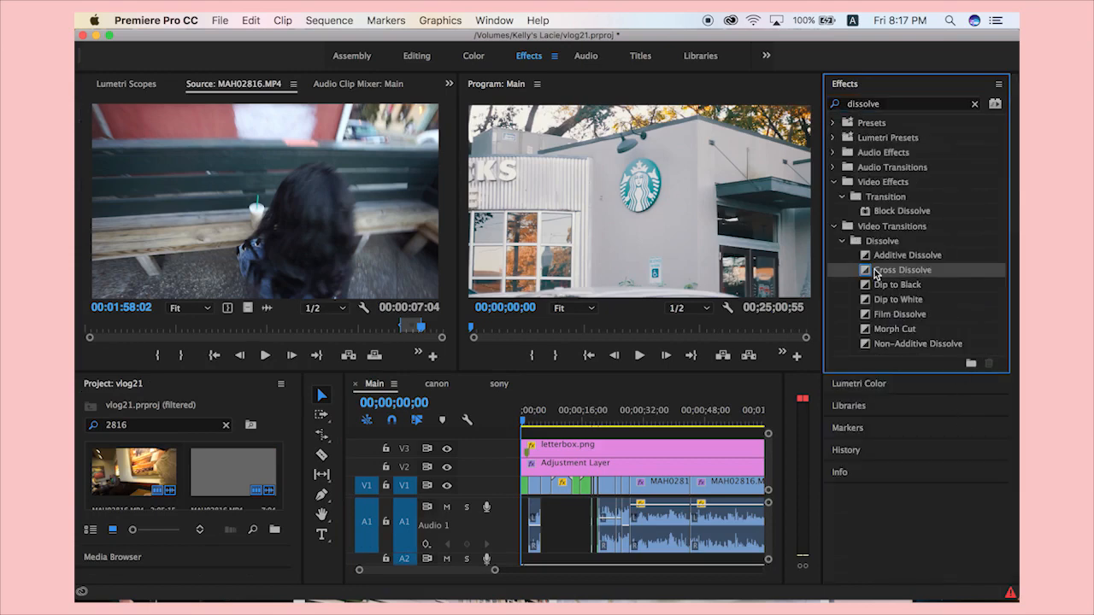
pyautogui.moveTo(877, 273); pyautogui.dragTo(540, 485)
pyautogui.press('=')
pyautogui.press('=')
pyautogui.press('=')
pyautogui.press('=')
pyautogui.press('=')
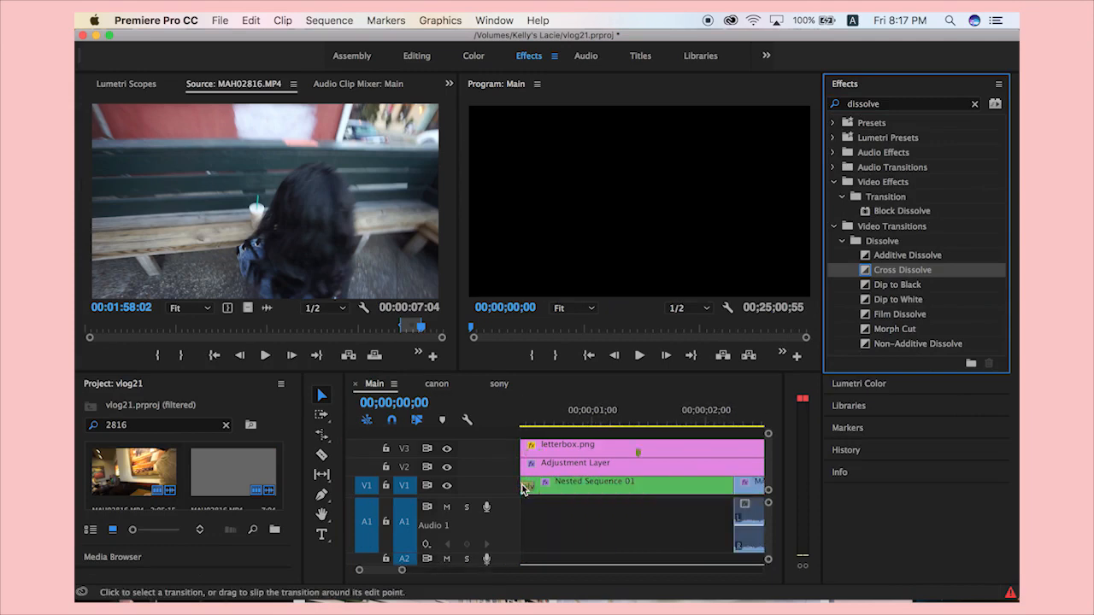
pyautogui.hscroll(-2, 523, 486)
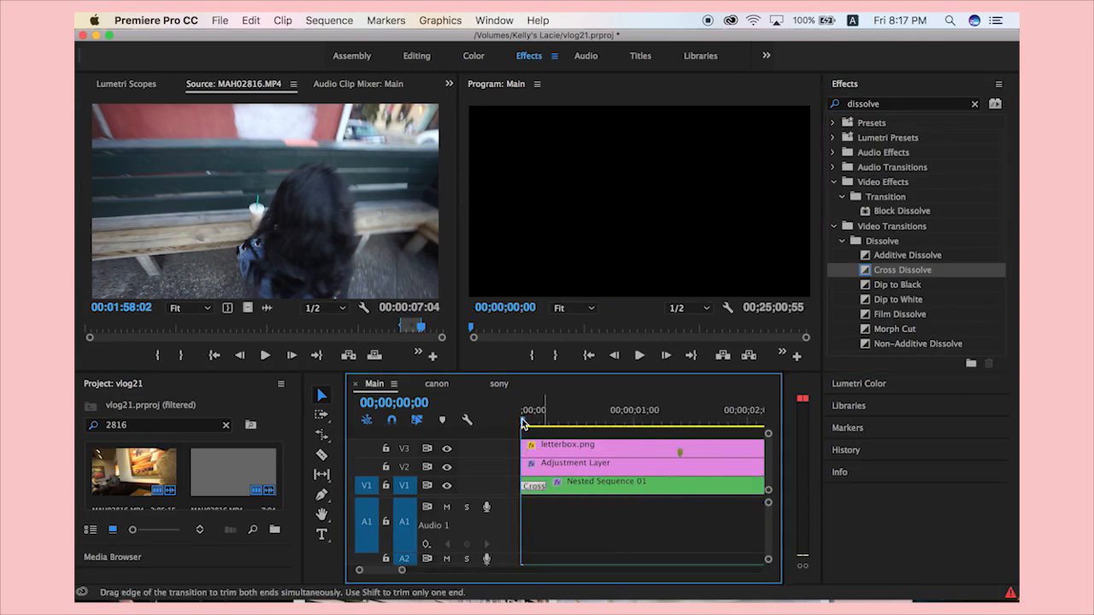
pyautogui.moveTo(522, 424); pyautogui.dragTo(493, 426)
pyautogui.press('space')
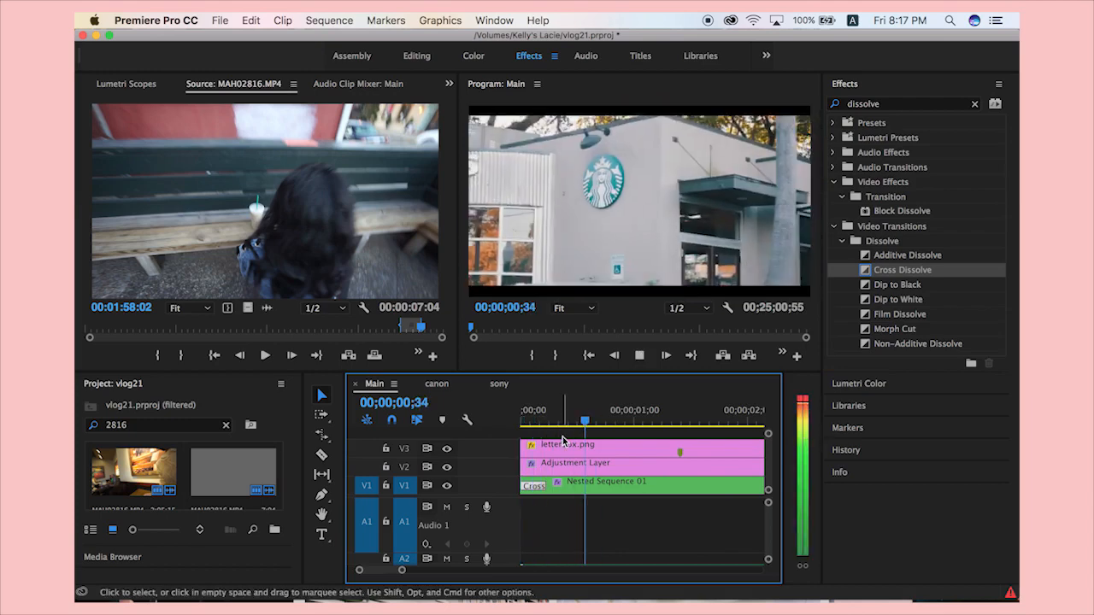
# Play and scrub through the opening of the Main sequence to find where the spoken street footage begins.
pyautogui.press('-')
pyautogui.press('-')
pyautogui.press('-')
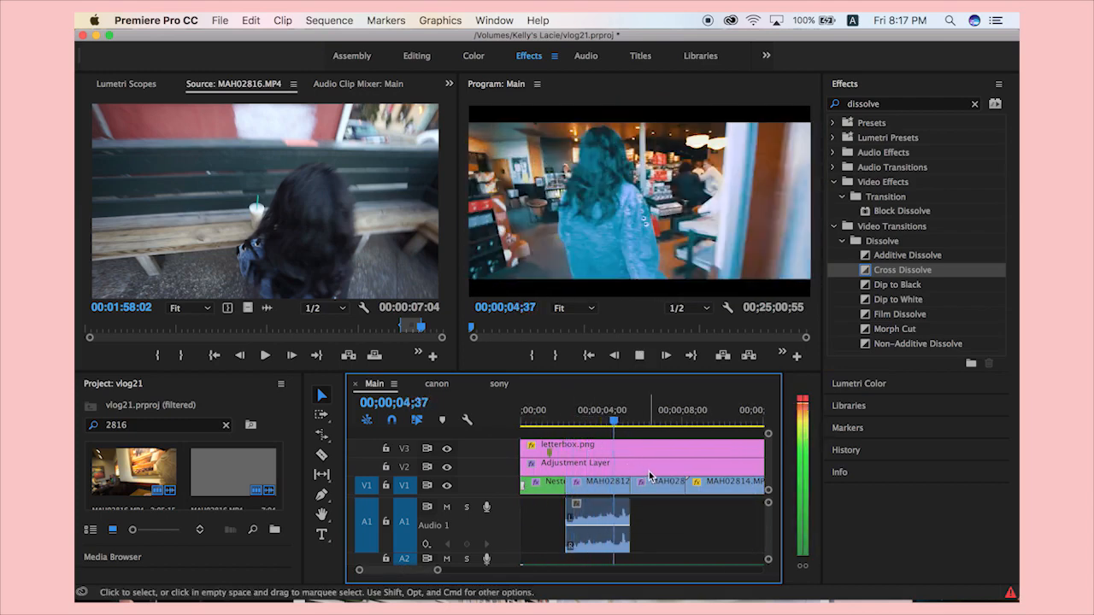
pyautogui.press('space')
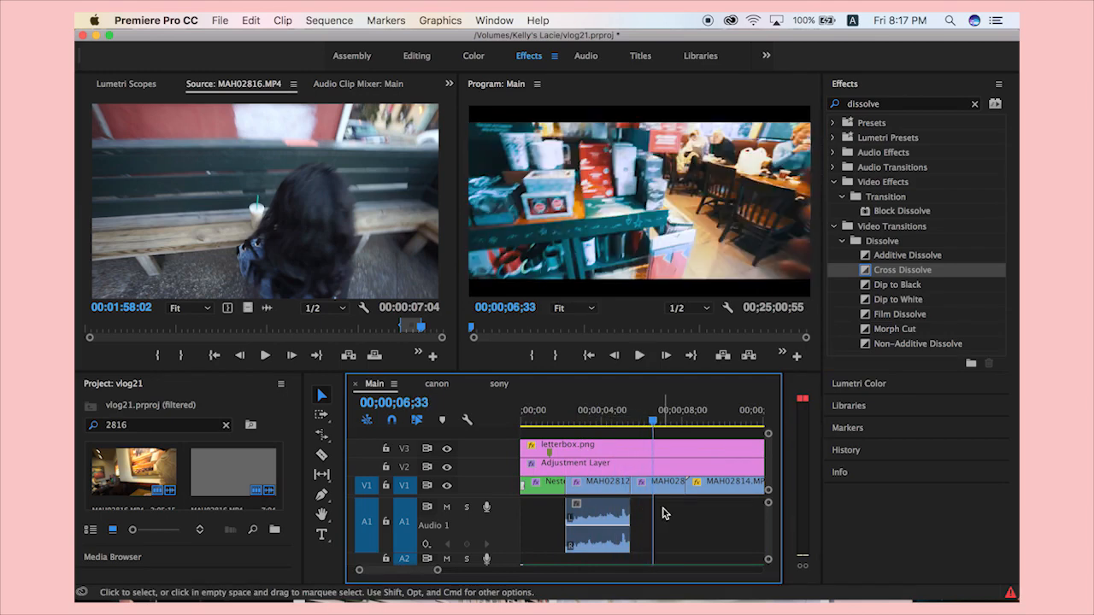
pyautogui.press('-')
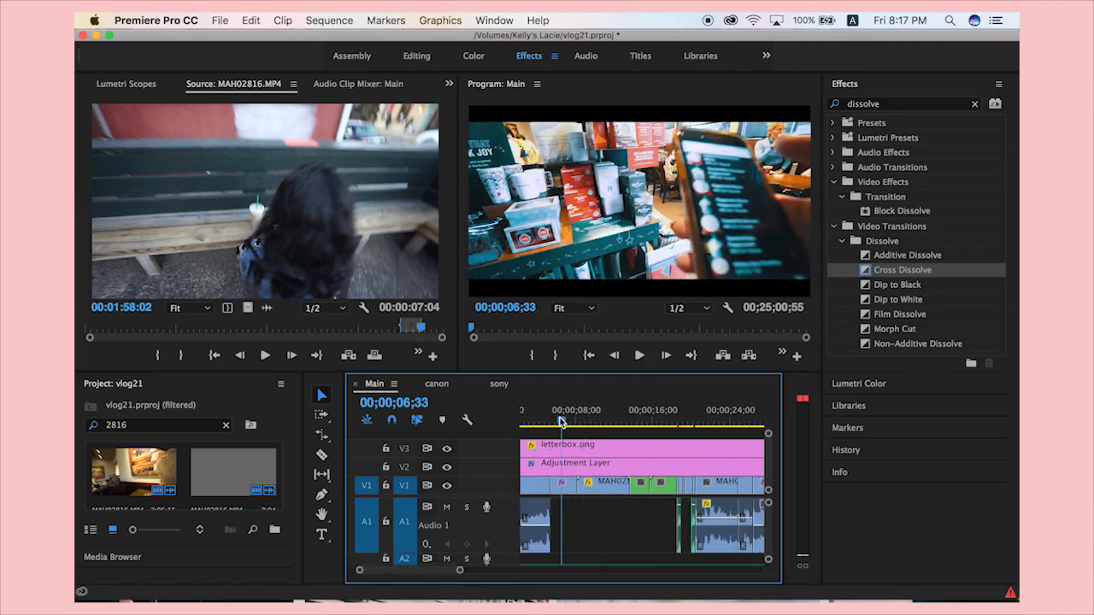
pyautogui.moveTo(561, 420); pyautogui.dragTo(630, 432)
pyautogui.moveTo(633, 432); pyautogui.dragTo(718, 440)
pyautogui.hscroll(3, 717, 440)
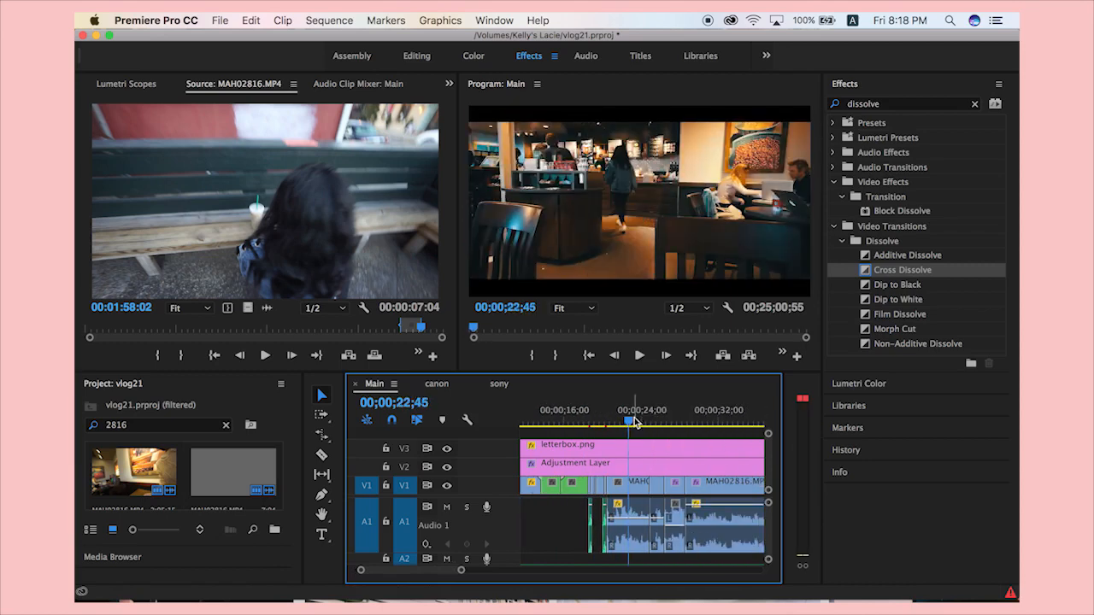
pyautogui.moveTo(631, 423); pyautogui.dragTo(672, 442)
pyautogui.press('space')
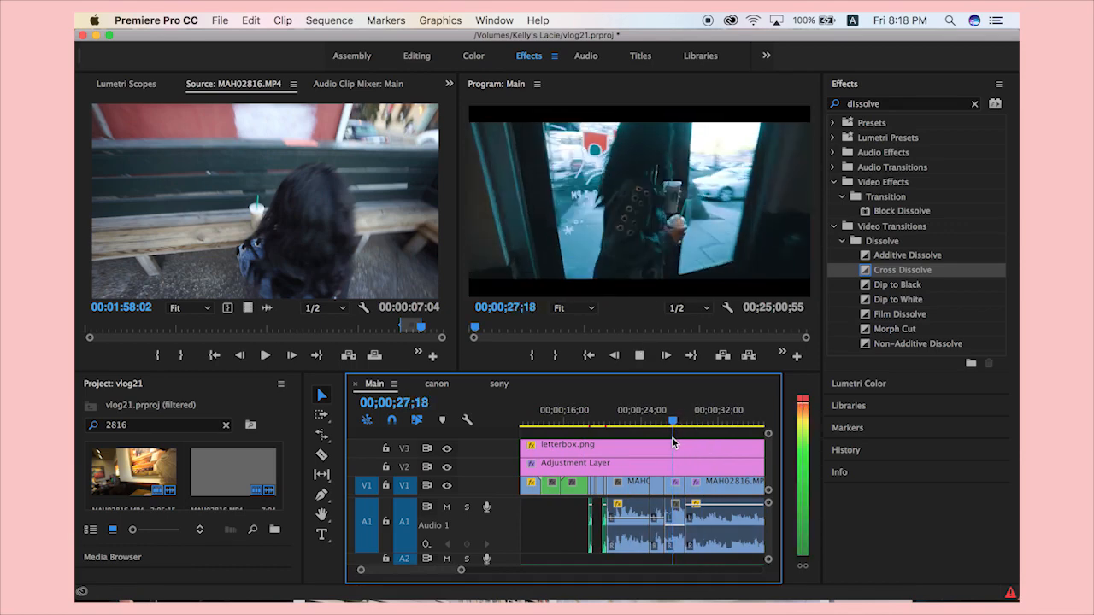
pyautogui.press('space')
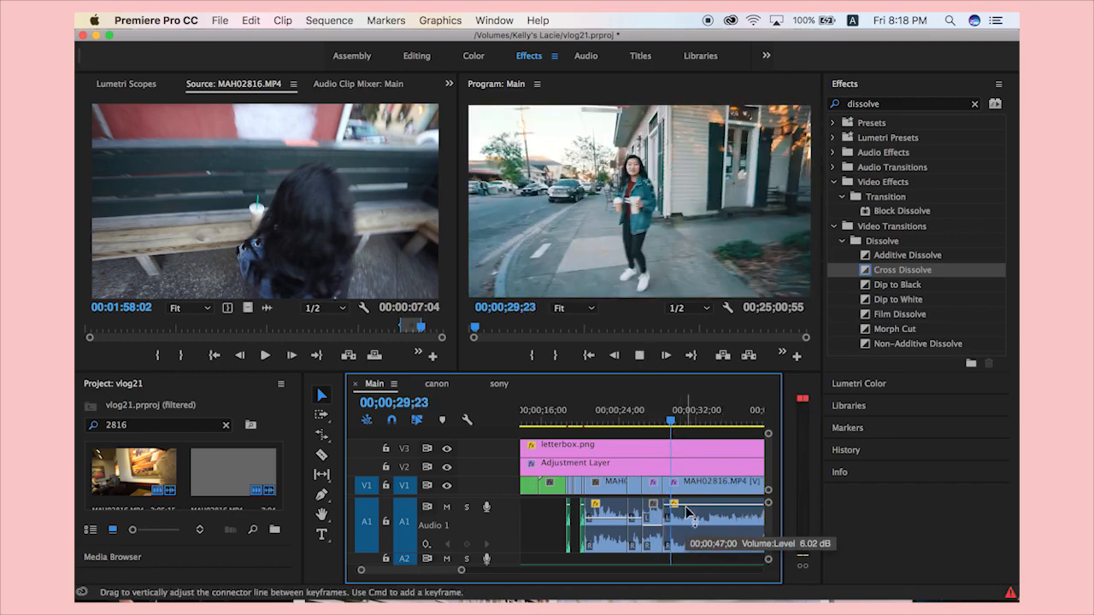
# Enlarge audio track A3 and add a volume keyframe to the song at 00;00;28;16, just before the street footage.
pyautogui.click(675, 421)
pyautogui.moveTo(676, 420); pyautogui.dragTo(659, 421)
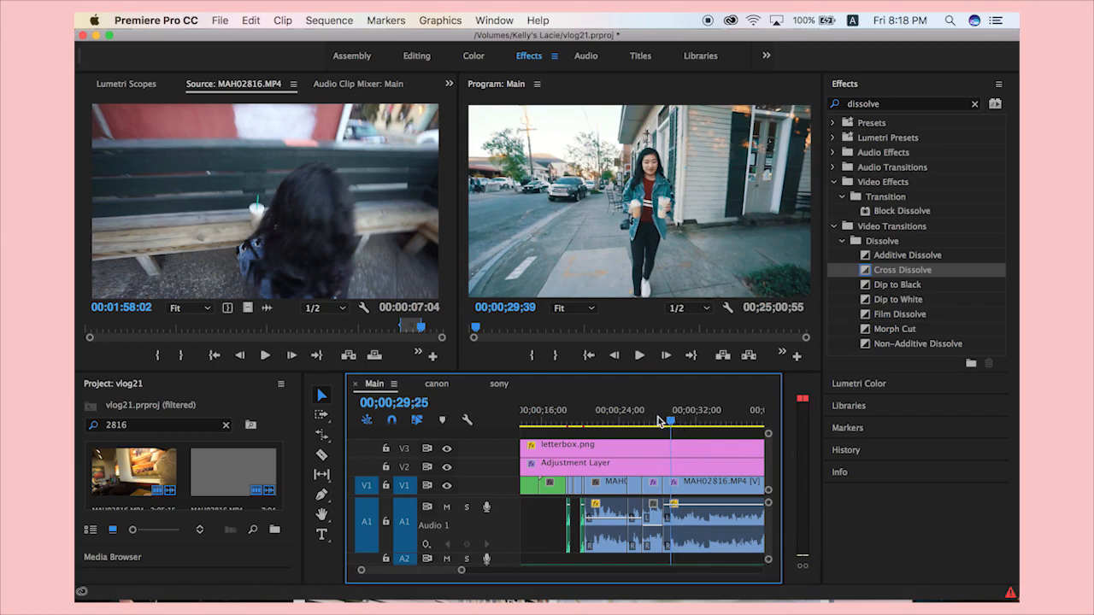
pyautogui.hotkey('shift', '-')
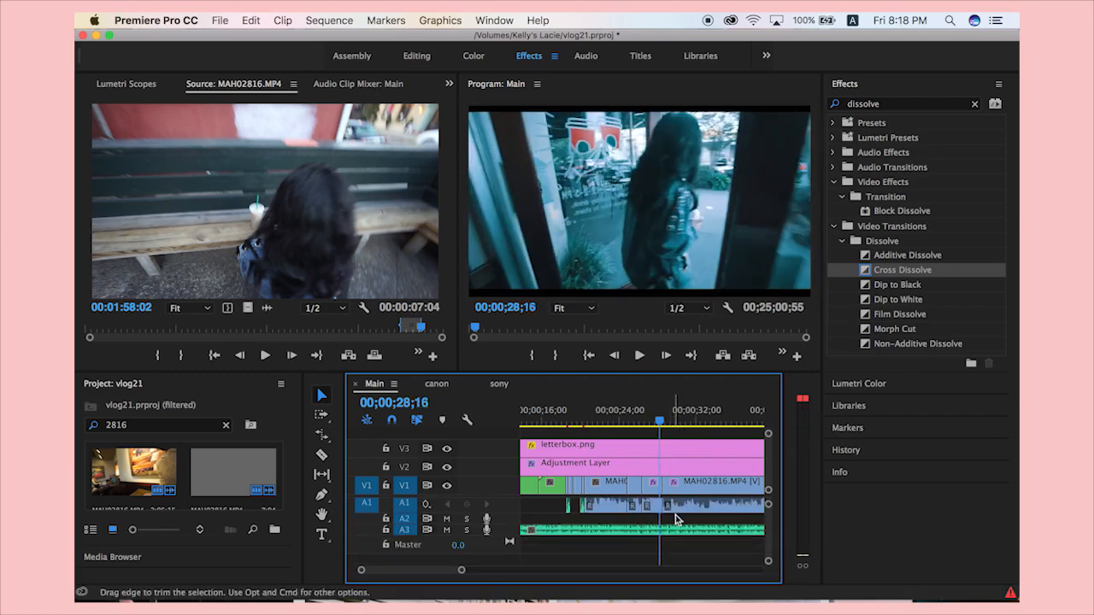
pyautogui.click(678, 530)
pyautogui.scroll(3, 504, 536)
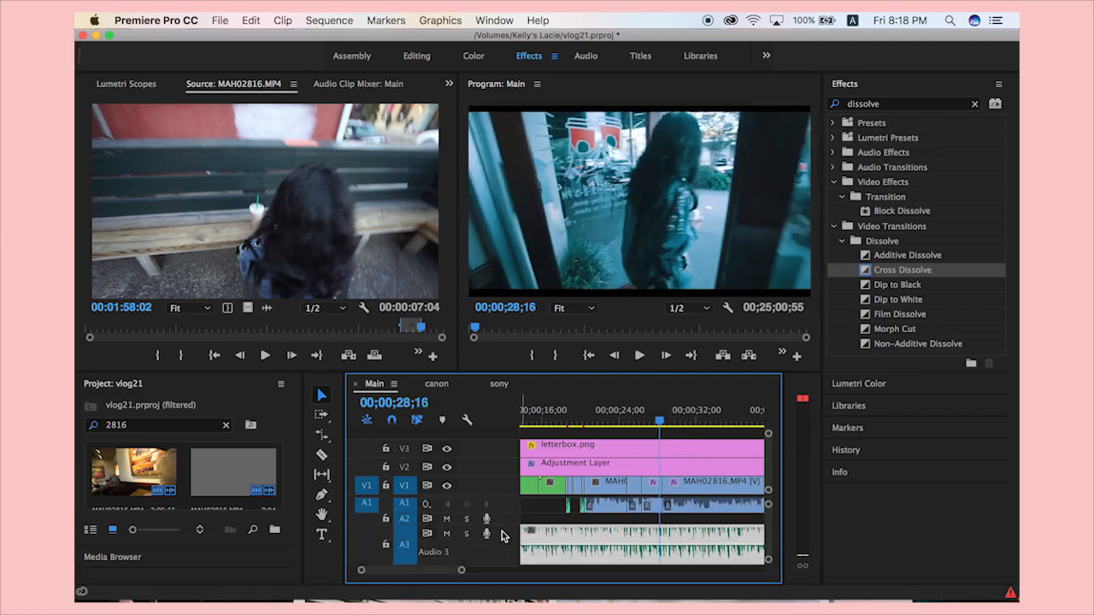
pyautogui.scroll(-3, 590, 512)
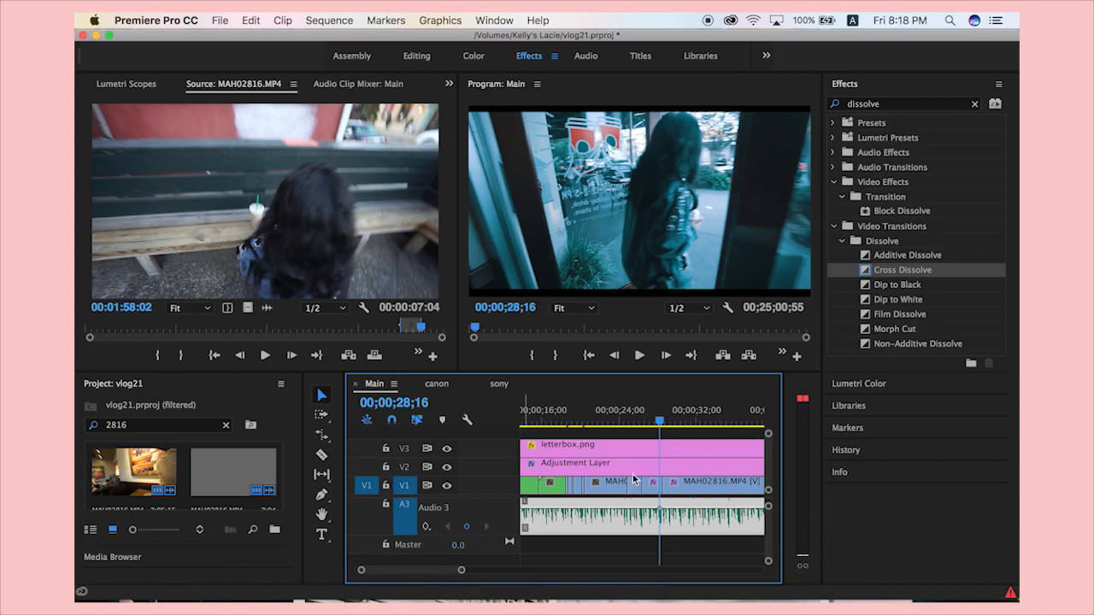
# Add a second volume keyframe to the A3 song just after the first, lower it to about -18.21 dB and play it back.
pyautogui.moveTo(660, 425); pyautogui.dragTo(666, 422)
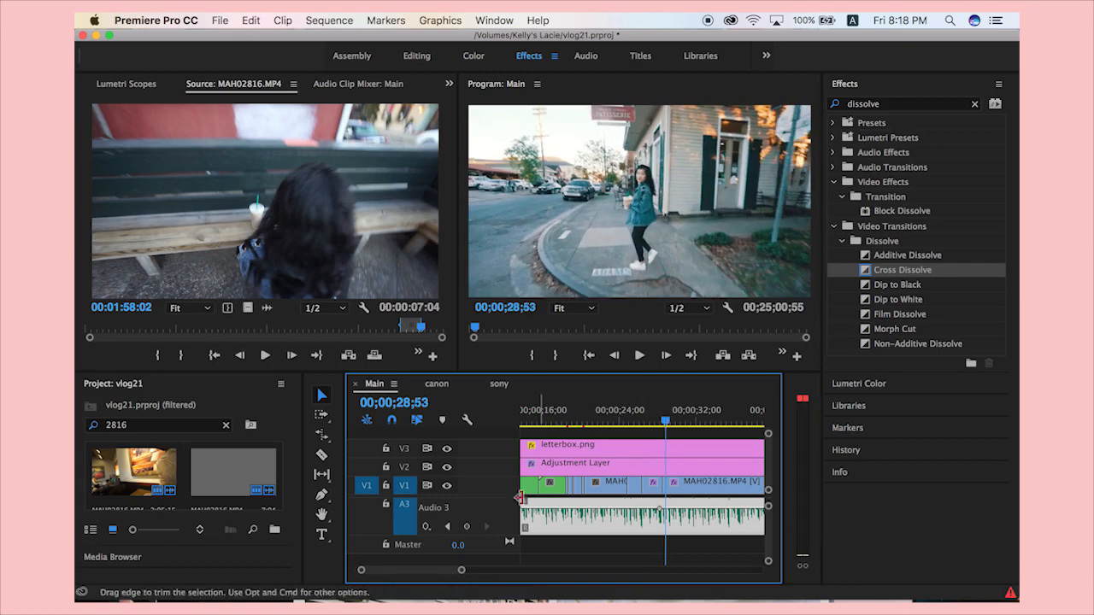
pyautogui.click(467, 530)
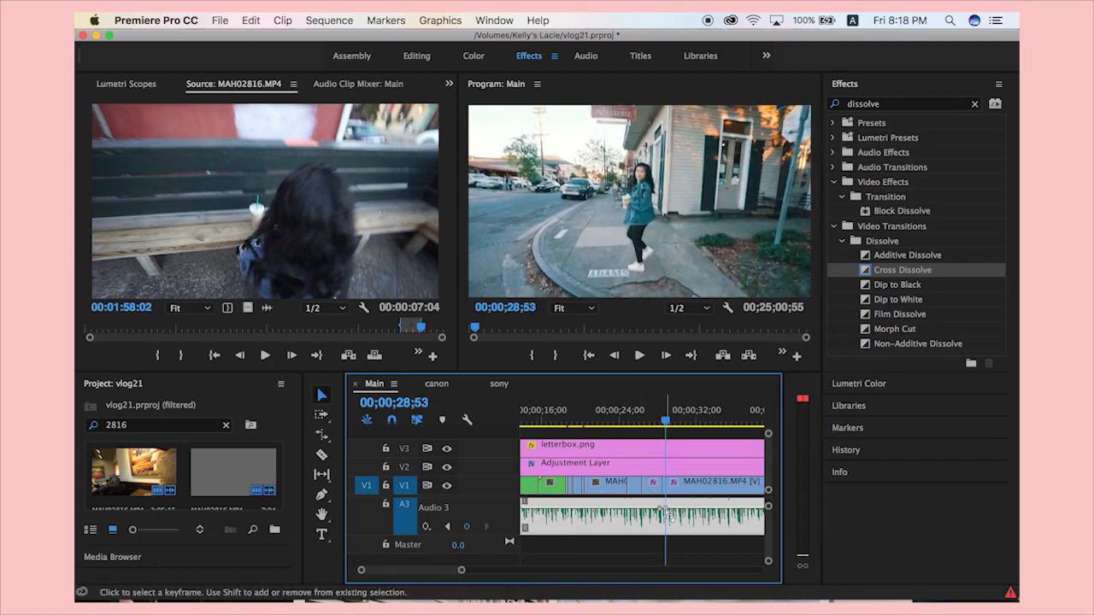
pyautogui.moveTo(668, 521); pyautogui.dragTo(671, 527)
pyautogui.press('space')
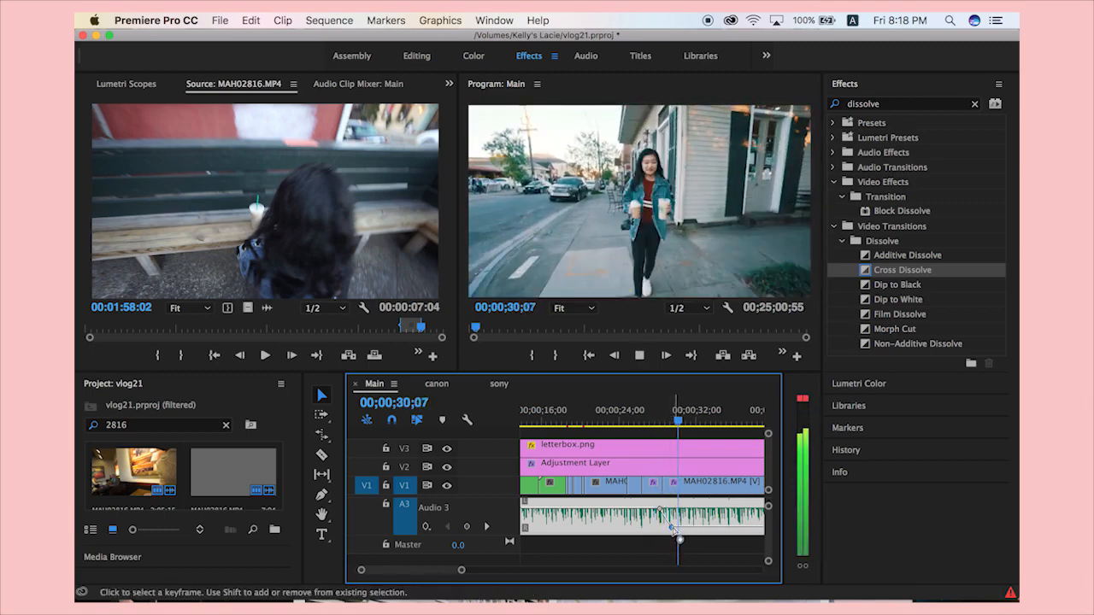
pyautogui.moveTo(671, 527)
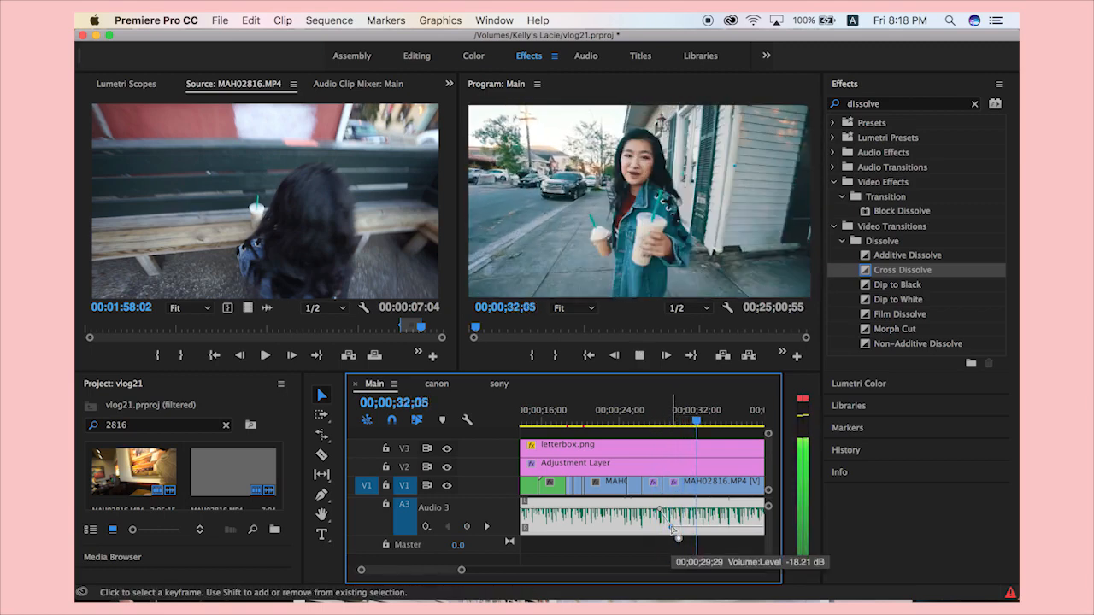
pyautogui.press('space')
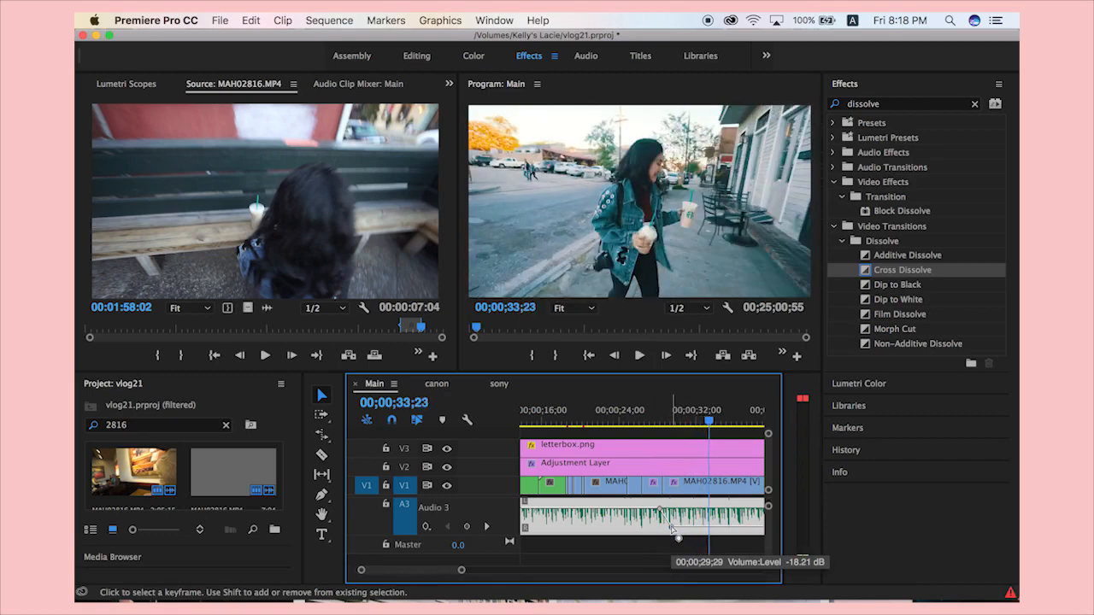
# Add a volume keyframe to the A3 song near 00;01;11, where the talking footage ends on V1.
pyautogui.scroll(-3, 671, 528)
pyautogui.scroll(-3, 671, 526)
pyautogui.scroll(-3, 672, 526)
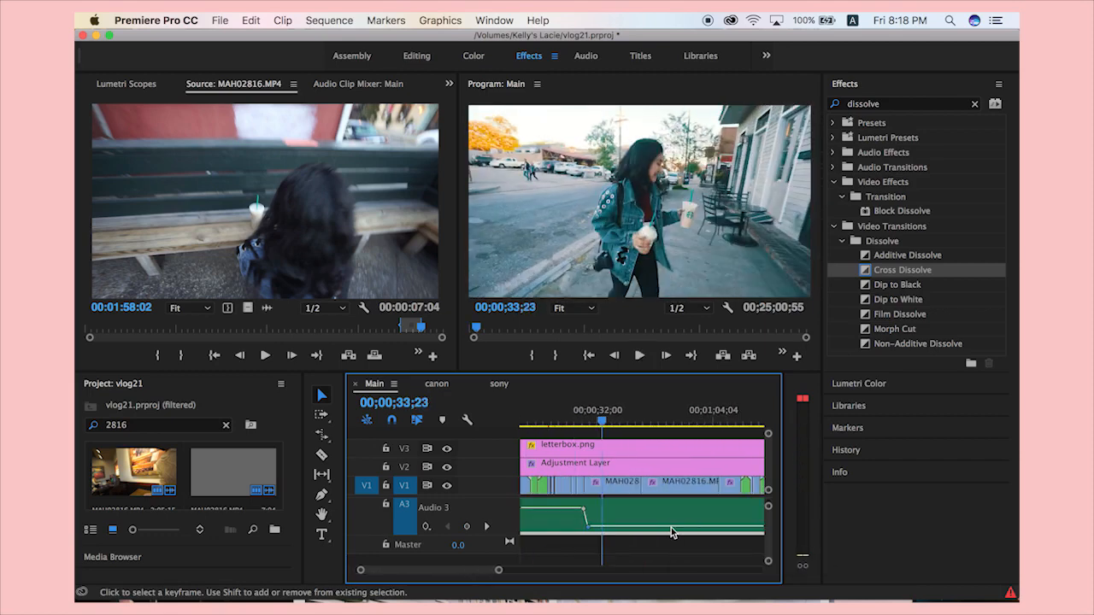
pyautogui.scroll(-3, 671, 525)
pyautogui.click(585, 423)
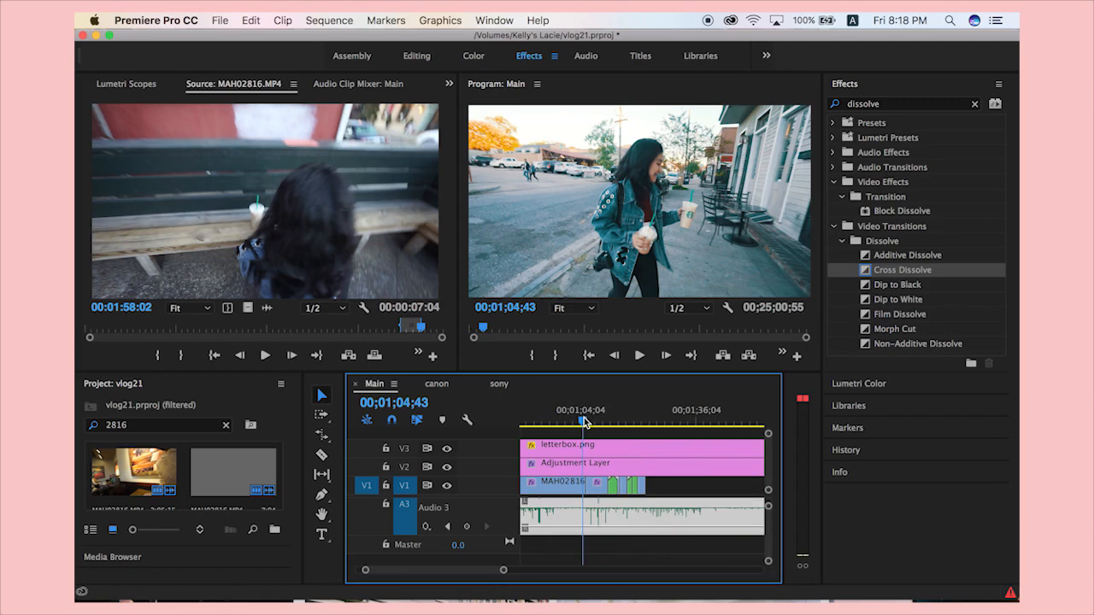
pyautogui.moveTo(585, 423); pyautogui.dragTo(607, 425)
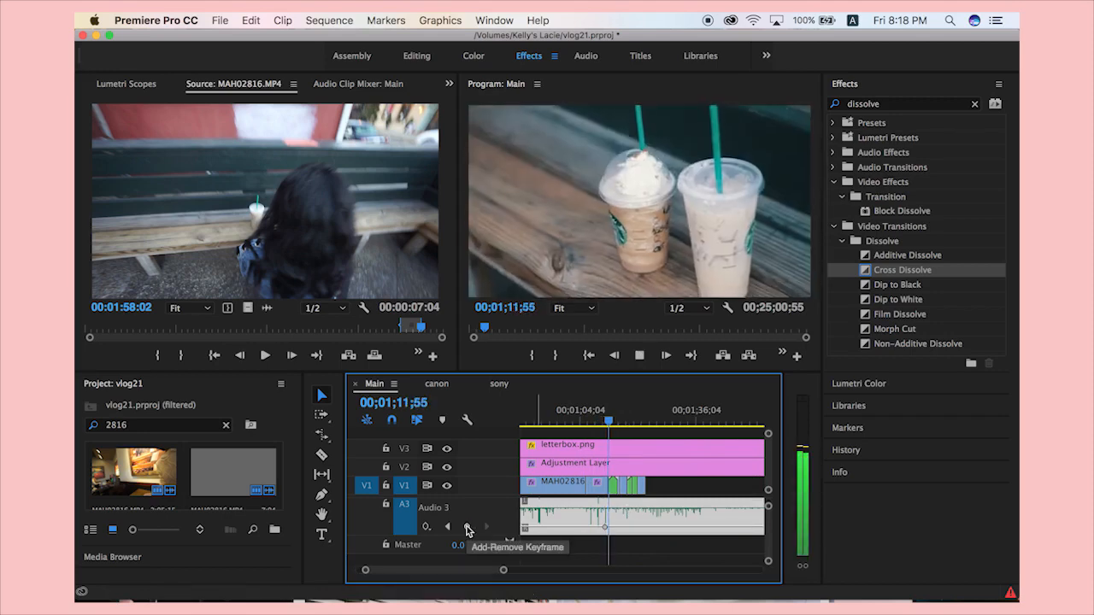
# Add another A3 volume keyframe at 00;01;12;23, raise it to about -1.31 dB and play back the change.
pyautogui.press('space')
pyautogui.click(468, 530)
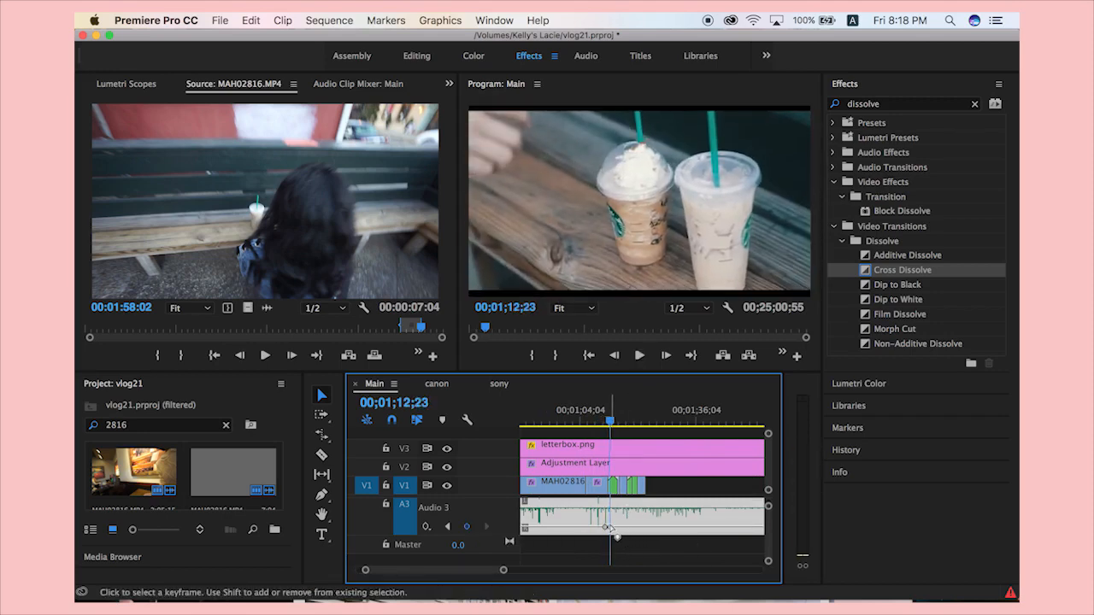
pyautogui.moveTo(610, 519); pyautogui.dragTo(611, 513)
pyautogui.press('space')
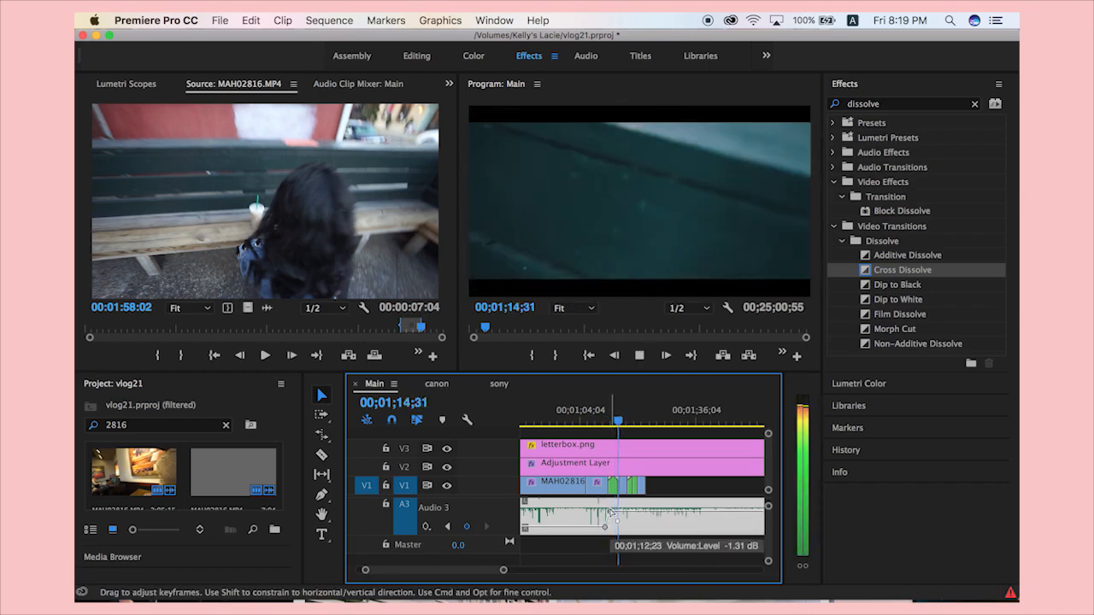
pyautogui.press('space')
# Create a 1280 x 720 legacy title named Title 01 with the playhead at 00;00;00;50 over the opening storefront shot.
pyautogui.hscroll(-4, 610, 513)
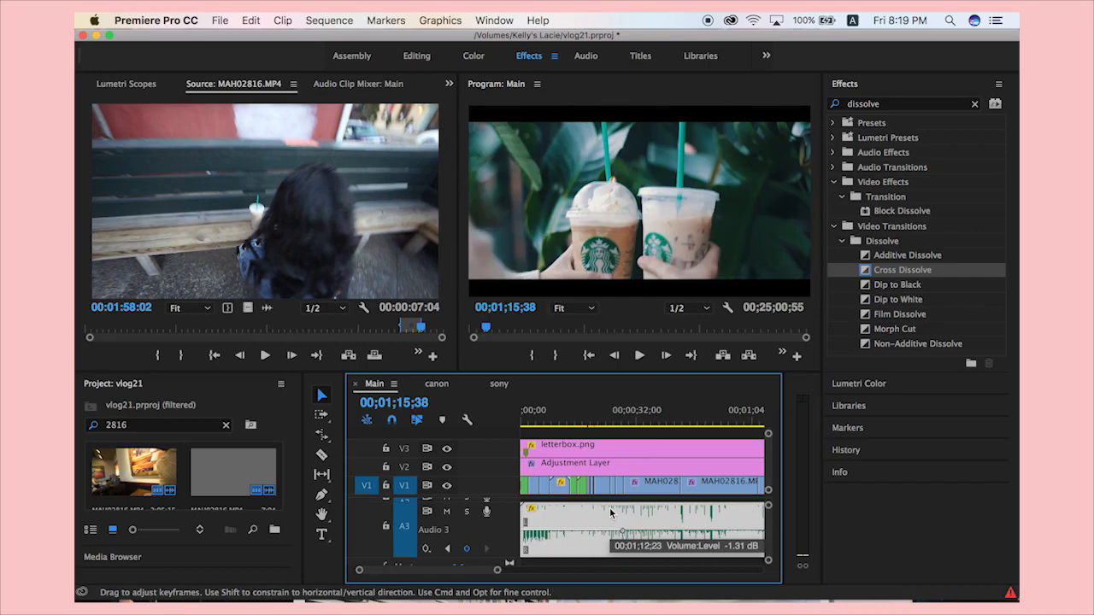
pyautogui.click(540, 422)
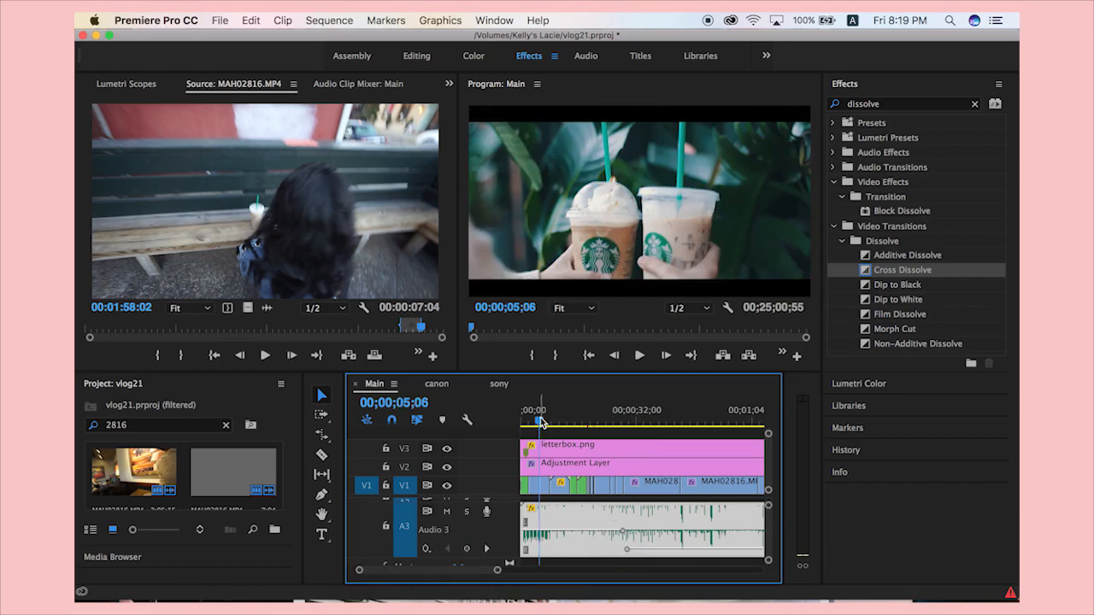
pyautogui.moveTo(541, 422); pyautogui.dragTo(518, 422)
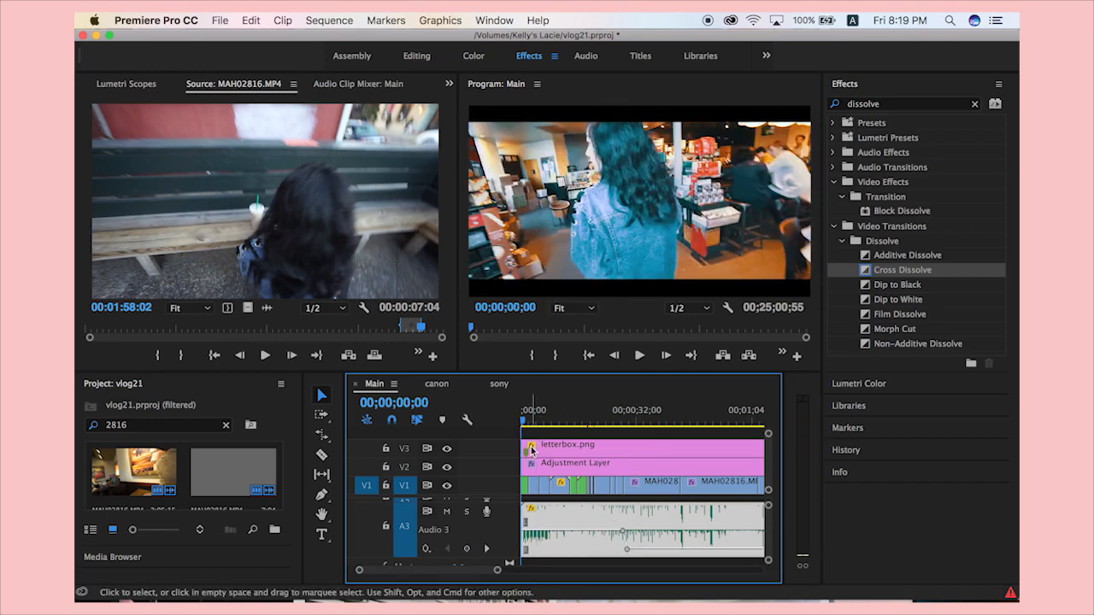
pyautogui.scroll(2, 531, 452)
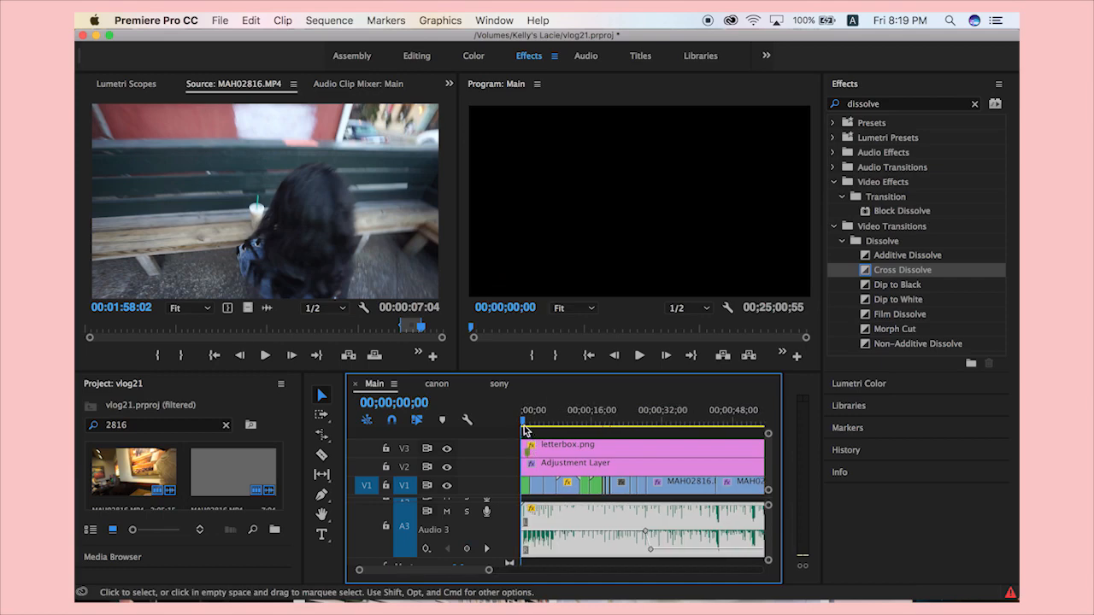
pyautogui.moveTo(522, 422); pyautogui.dragTo(522, 422)
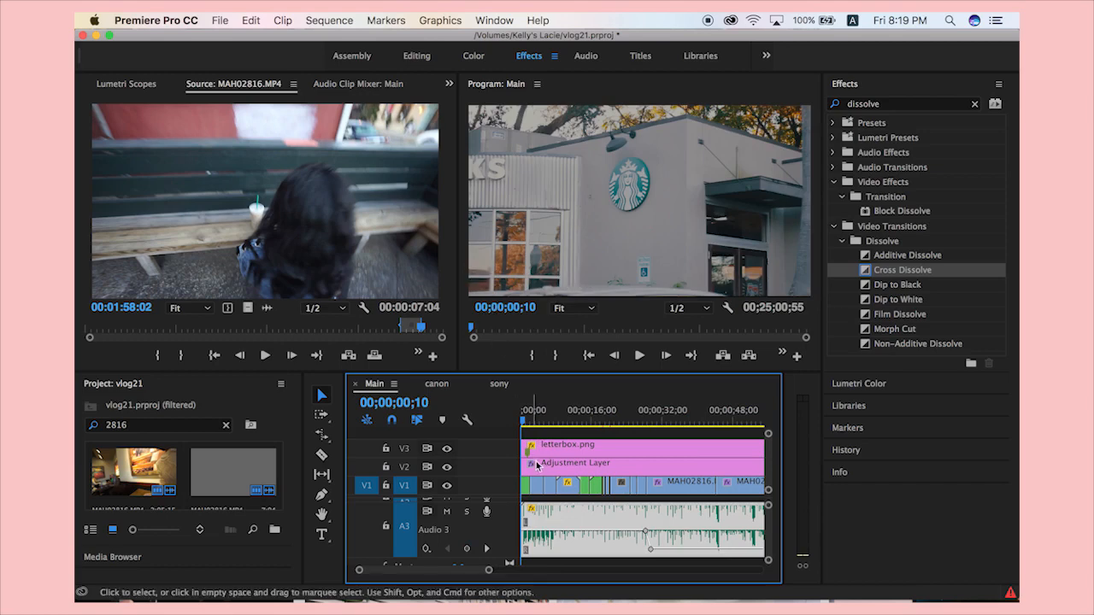
pyautogui.moveTo(524, 424); pyautogui.dragTo(527, 424)
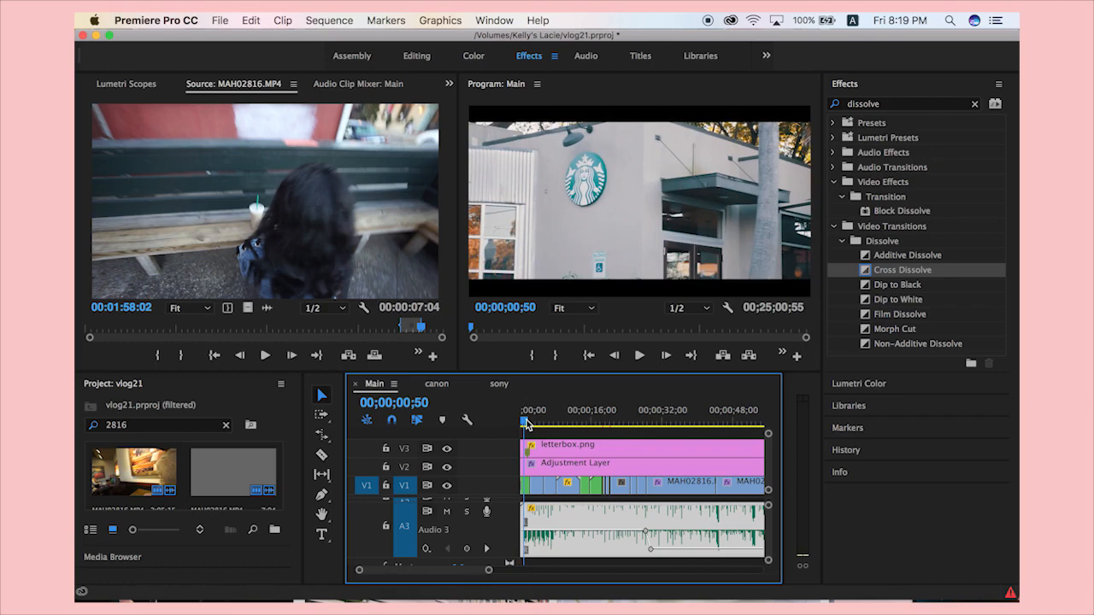
pyautogui.click(220, 19)
pyautogui.moveTo(235, 38)
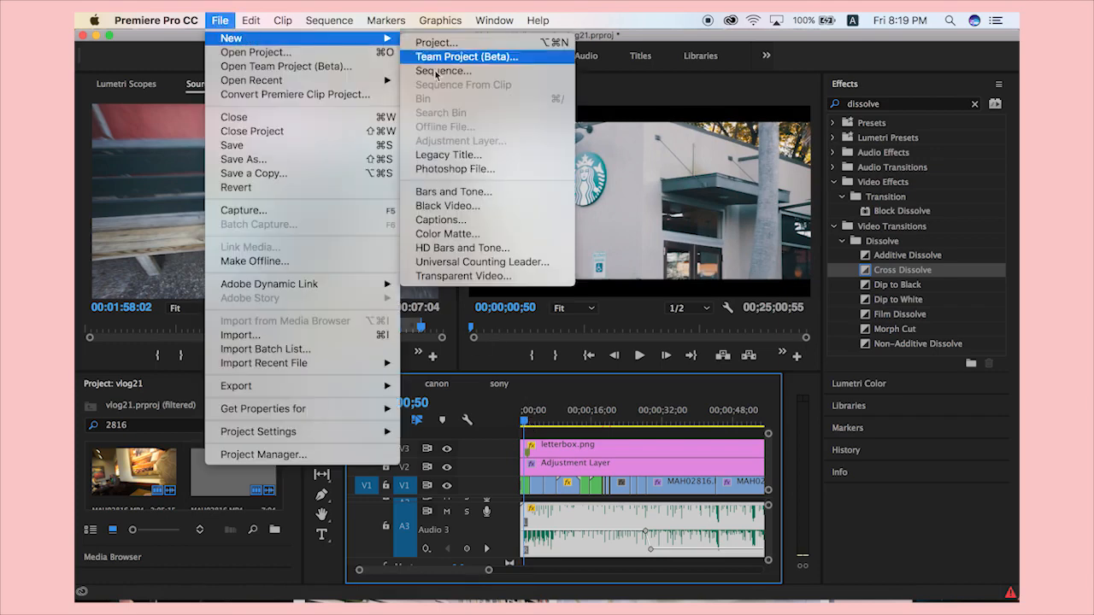
pyautogui.click(454, 154)
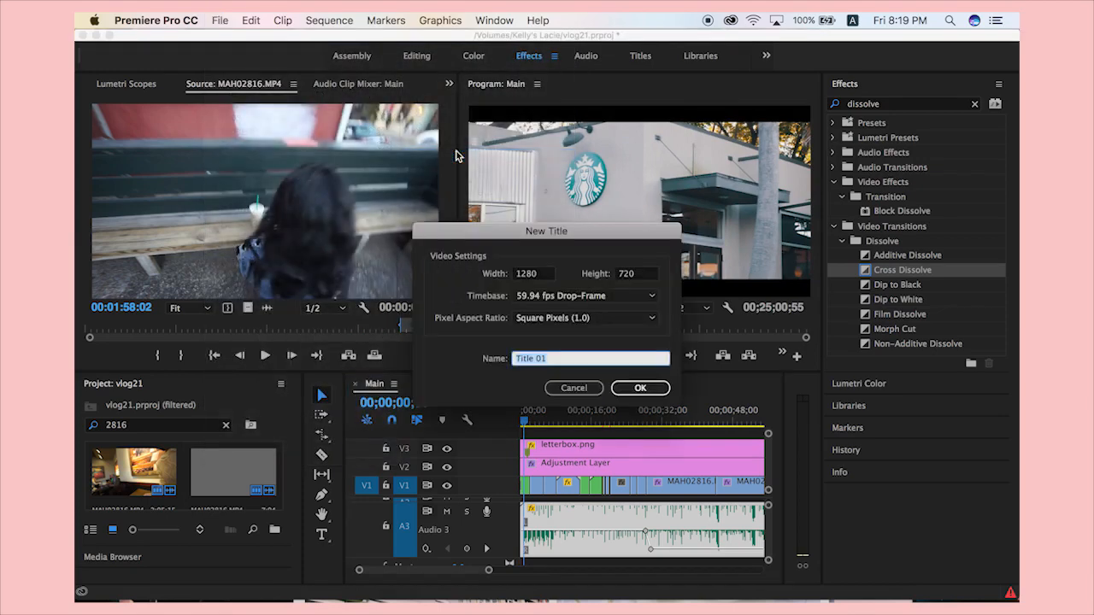
pyautogui.click(641, 389)
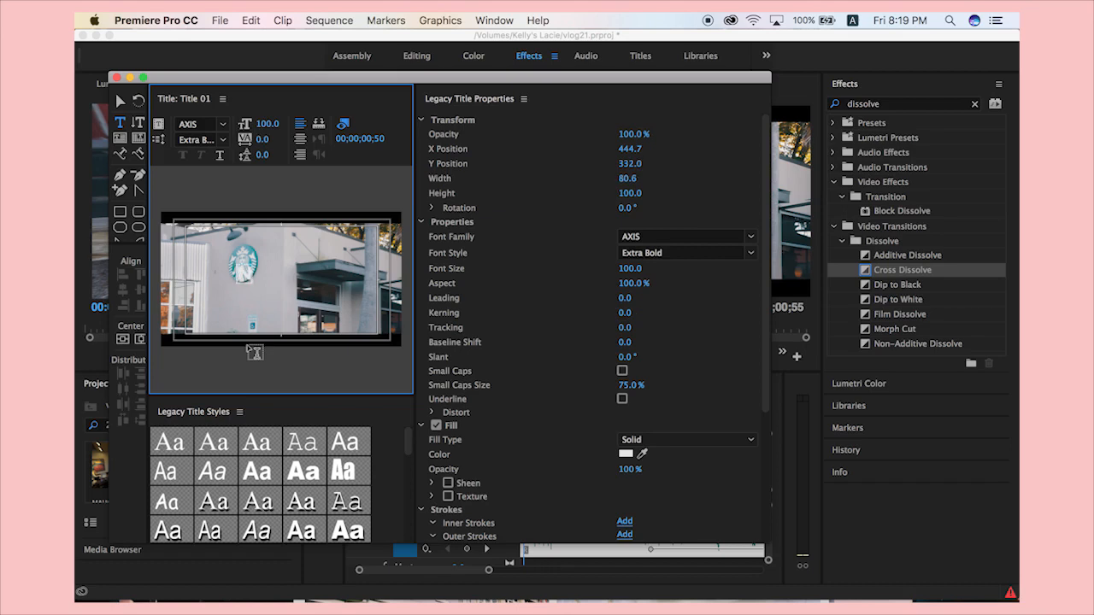
# Enter the text FRIDAY in the title and set its font size to 51.
pyautogui.write('FRID')
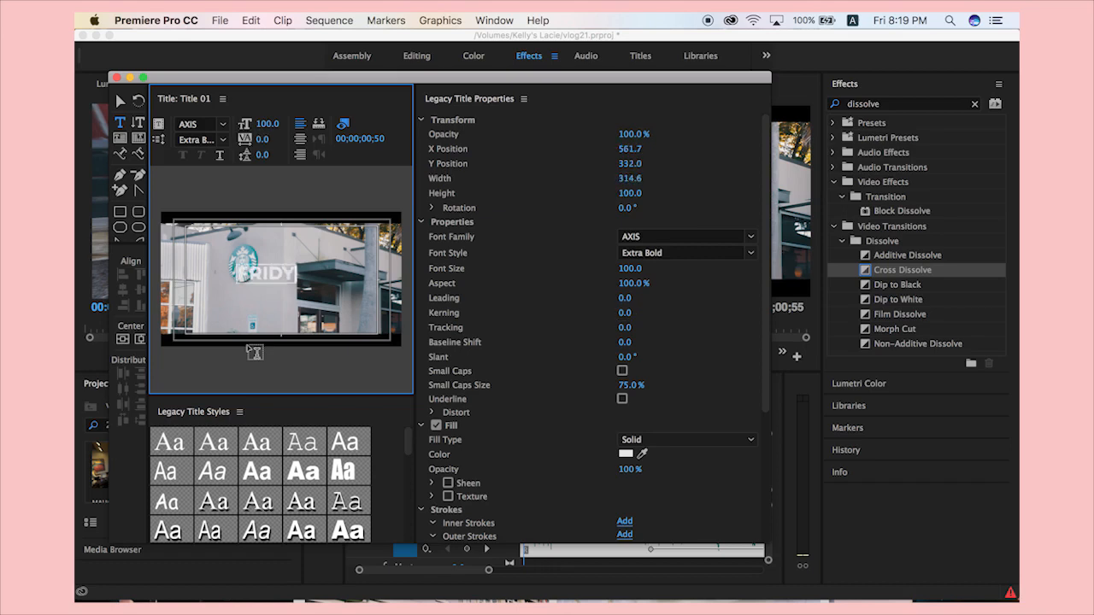
pyautogui.write('AY')
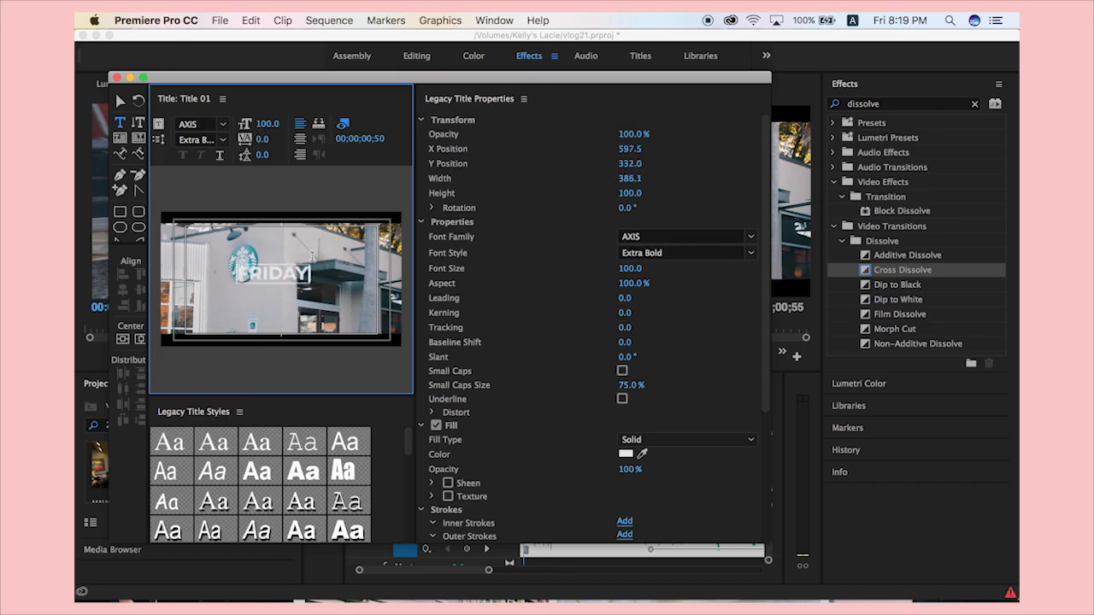
pyautogui.moveTo(311, 271); pyautogui.dragTo(244, 265)
pyautogui.moveTo(266, 123); pyautogui.dragTo(225, 123)
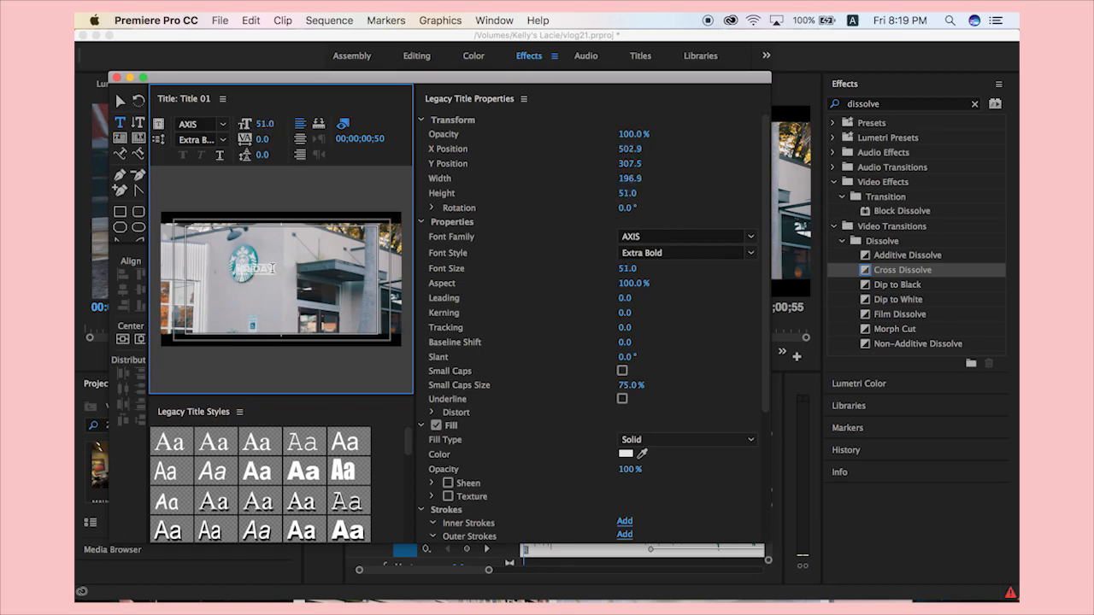
# Move the FRIDAY text beside the Starbucks logo to about X 624.6, Y 335 and activate the Type tool.
pyautogui.click(120, 101)
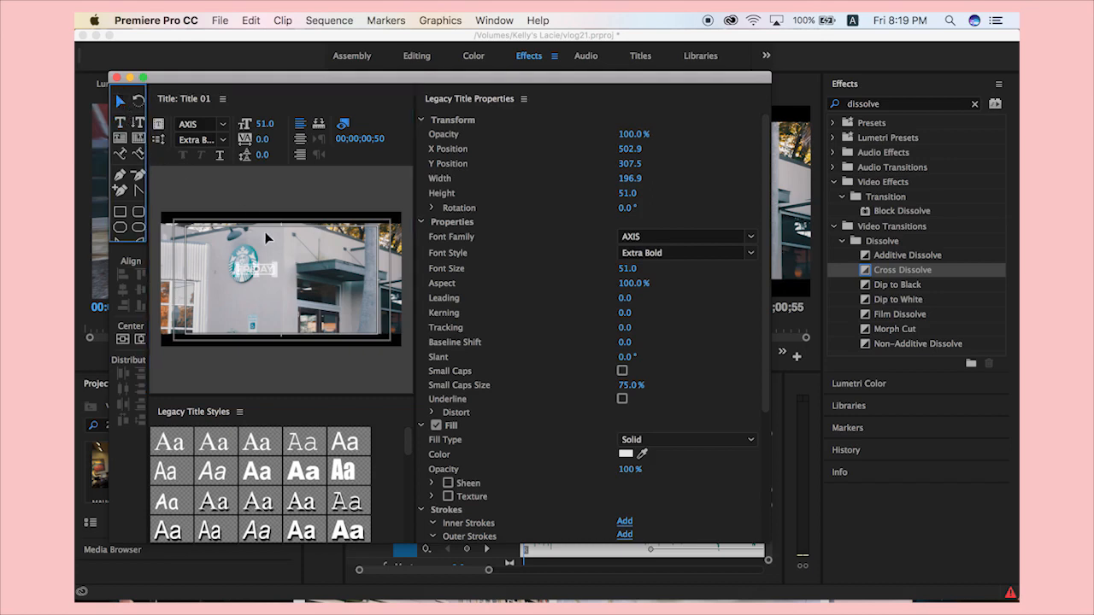
pyautogui.moveTo(264, 271); pyautogui.dragTo(284, 276)
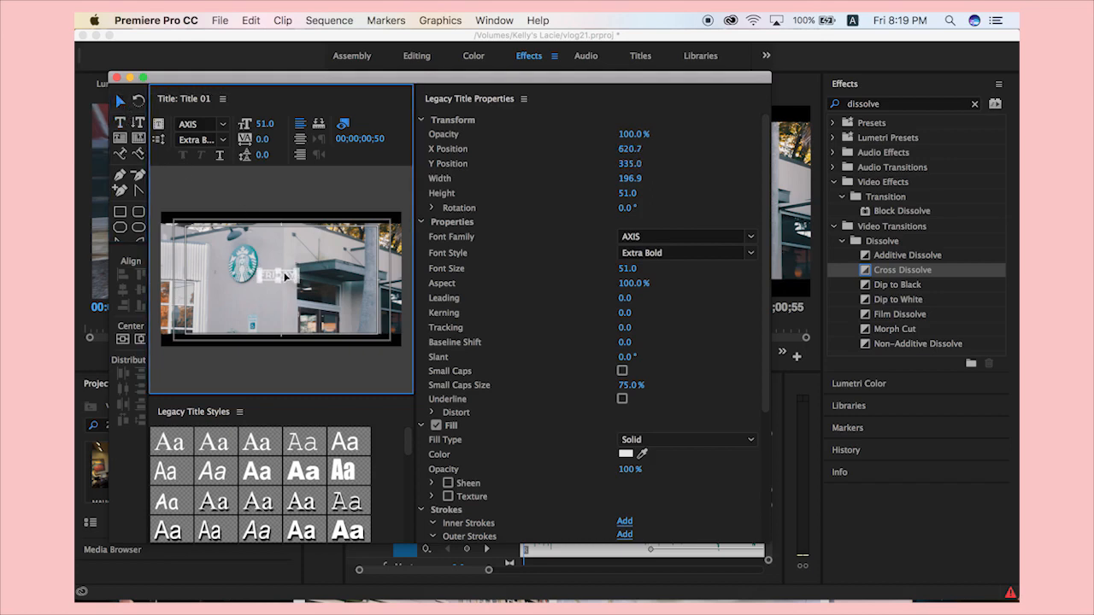
pyautogui.press('t')
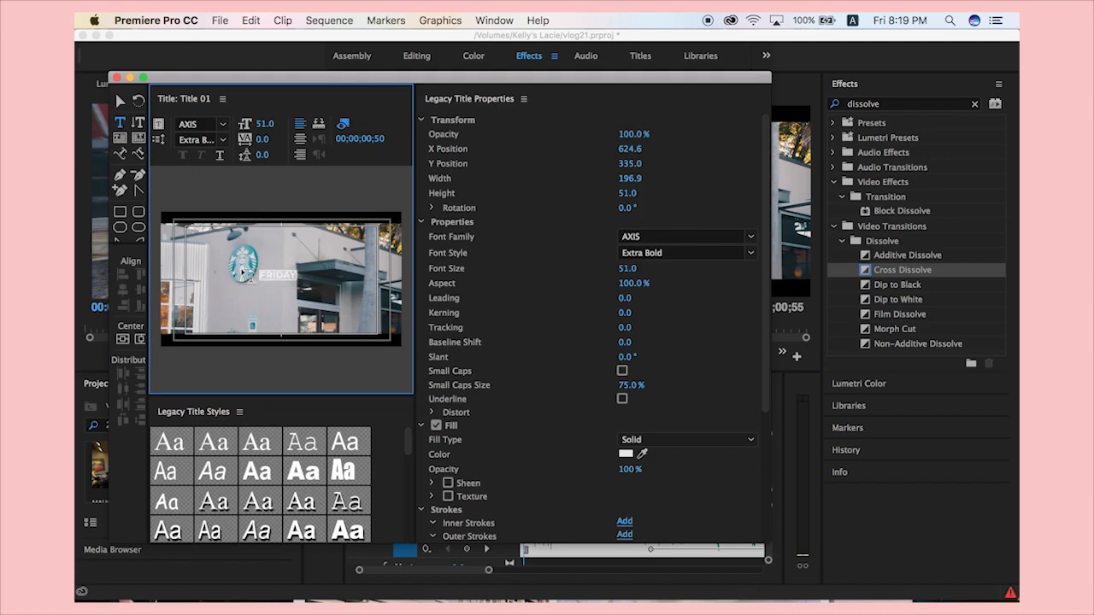
# Set the FRIDAY text's kerning to 16, move it to about X 656.7, Y 335, and close the title editor.
pyautogui.moveTo(262, 139); pyautogui.dragTo(275, 140)
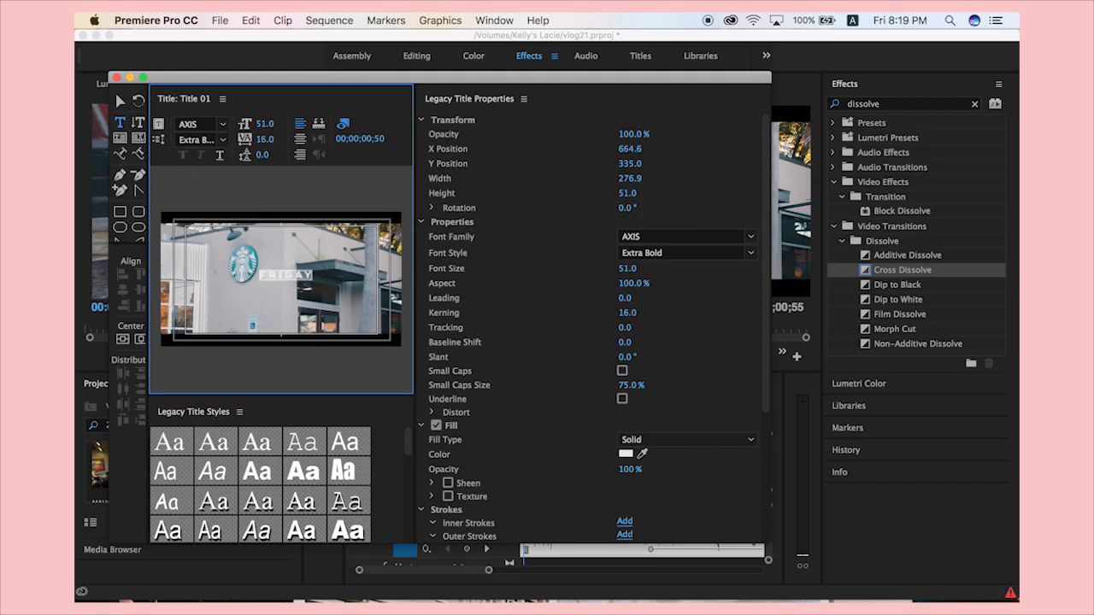
pyautogui.click(120, 101)
pyautogui.moveTo(308, 271); pyautogui.dragTo(306, 271)
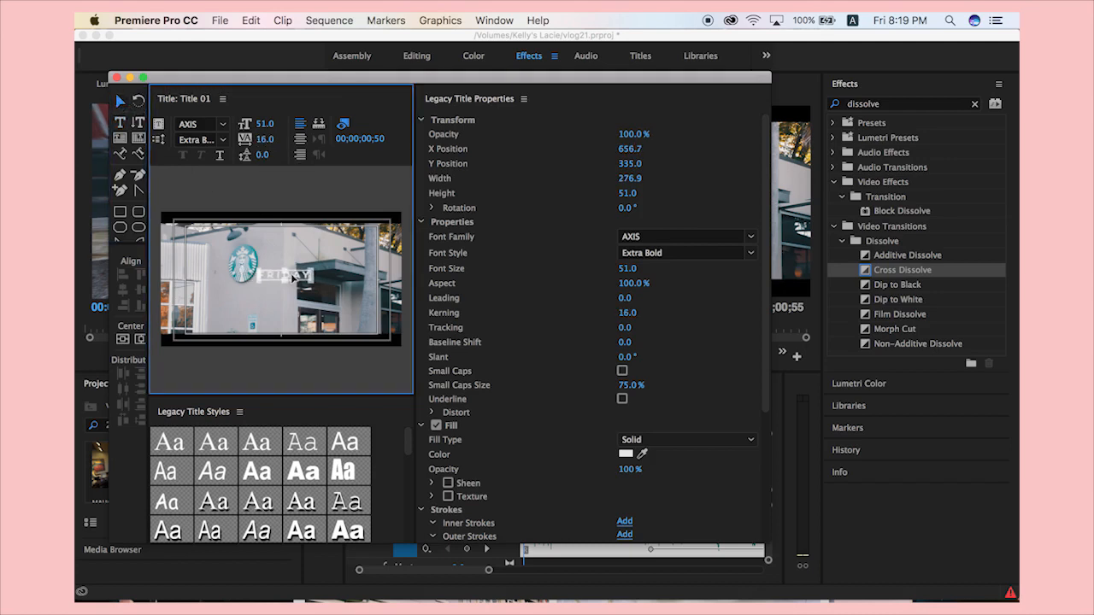
pyautogui.press('super+w')
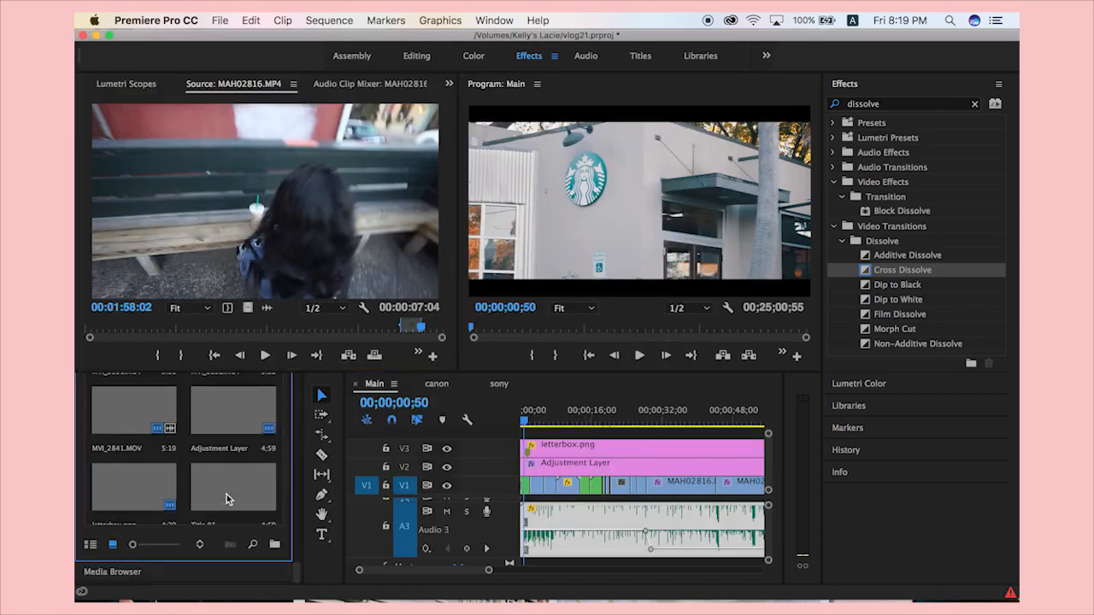
# Place Title 01 on a new V4 track above letterbox.png near the sequence start and save the project.
pyautogui.moveTo(226, 489); pyautogui.dragTo(518, 423)
pyautogui.press('space')
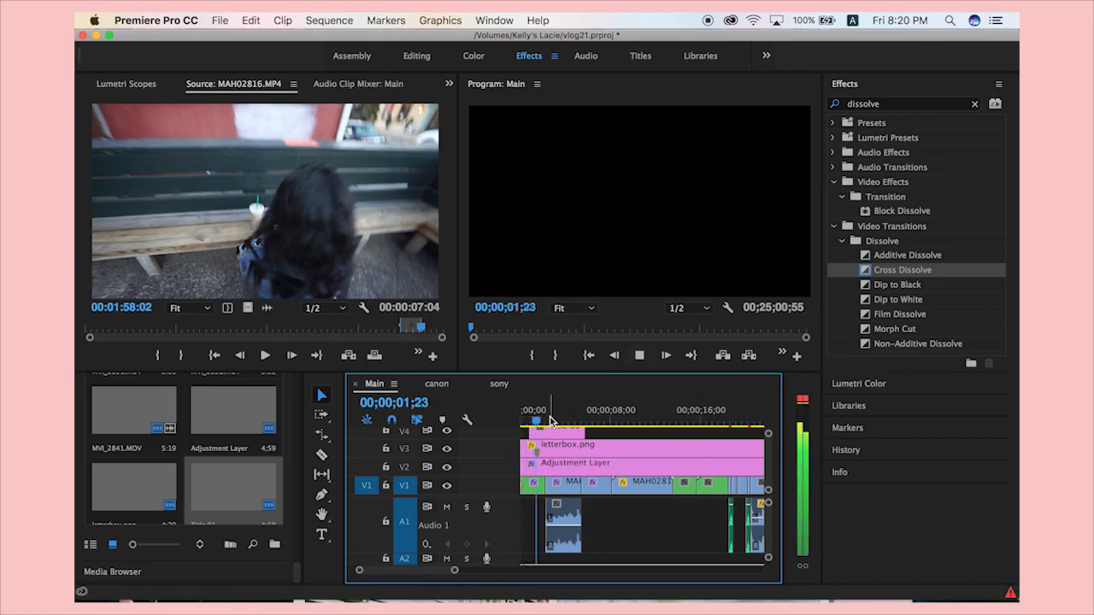
pyautogui.click(519, 421)
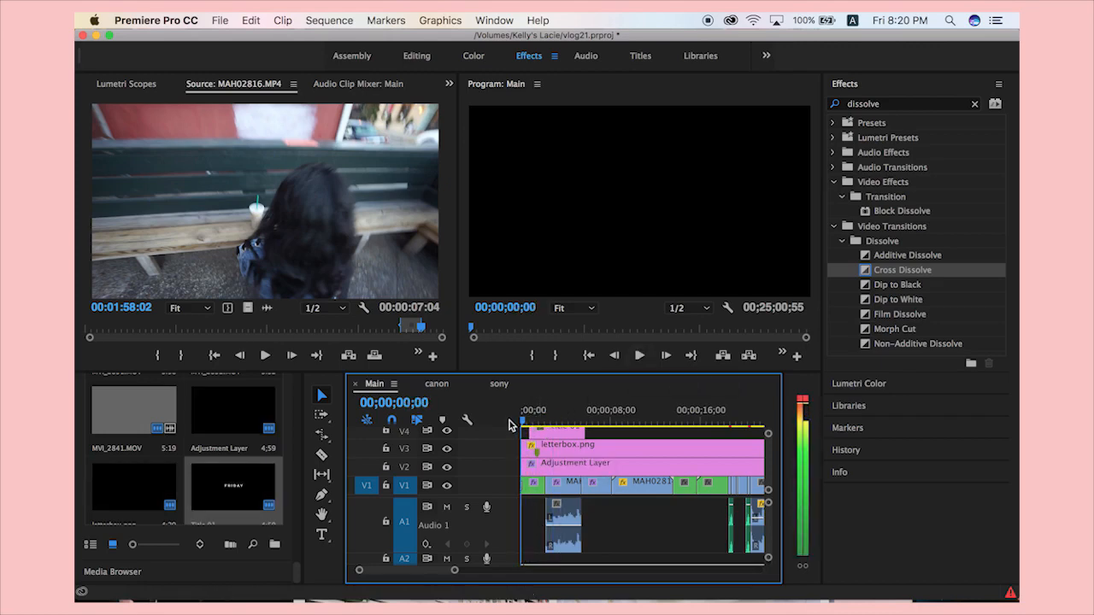
pyautogui.click(222, 20)
pyautogui.click(257, 145)
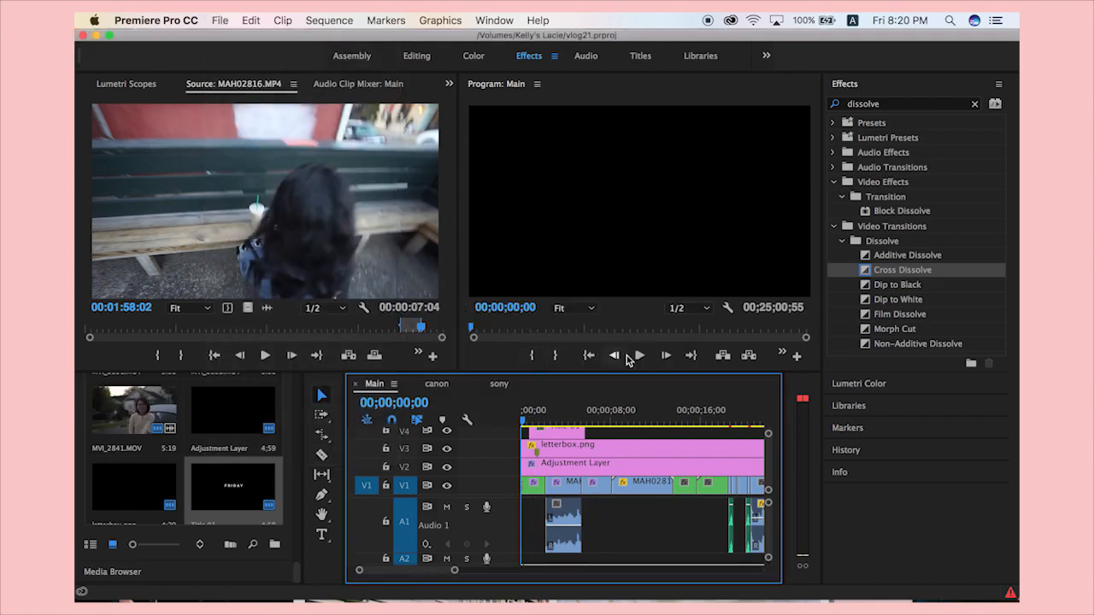
# Play back the FRIDAY title over the opening shot and return the playhead to 00;00;00;28.
pyautogui.click(638, 355)
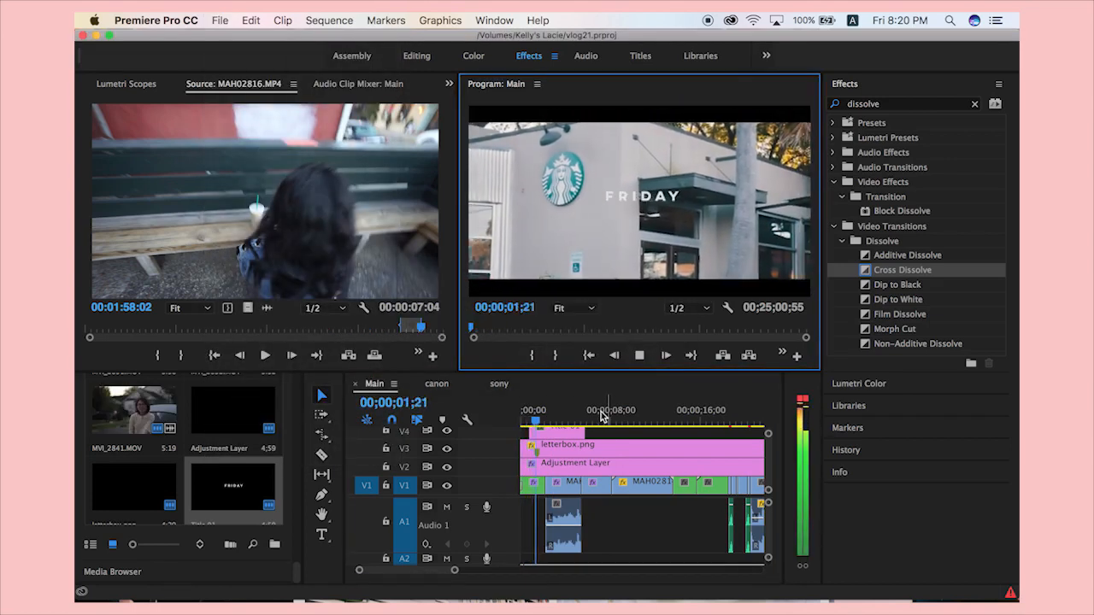
pyautogui.click(530, 418)
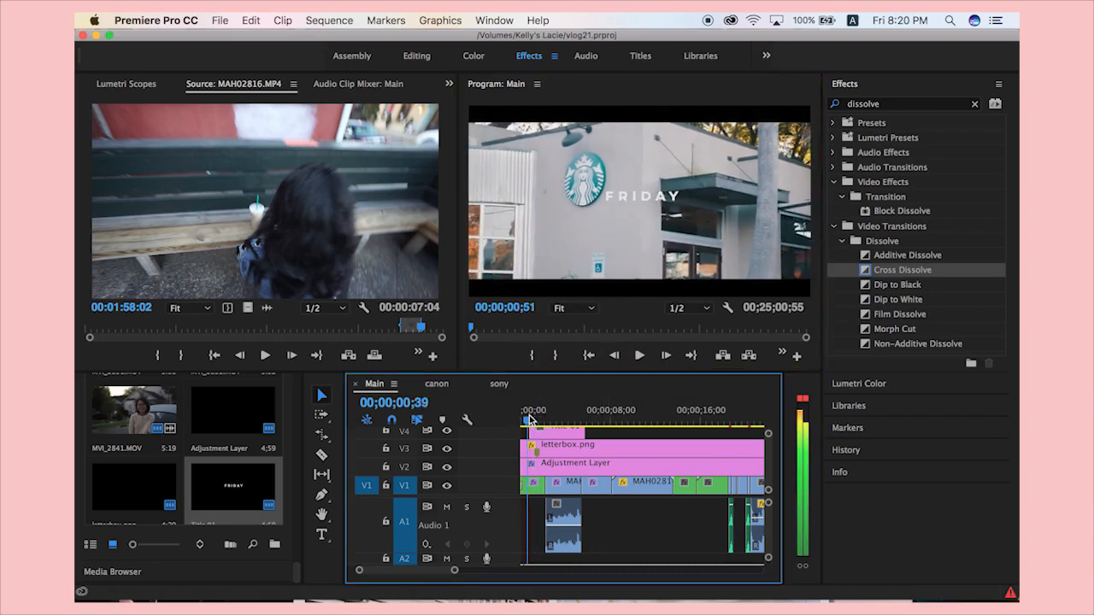
pyautogui.moveTo(530, 419)
pyautogui.mouseDown()
pyautogui.moveTo(540, 438)
pyautogui.moveTo(523, 424)
pyautogui.moveTo(540, 424)
pyautogui.moveTo(524, 424)
pyautogui.mouseUp()
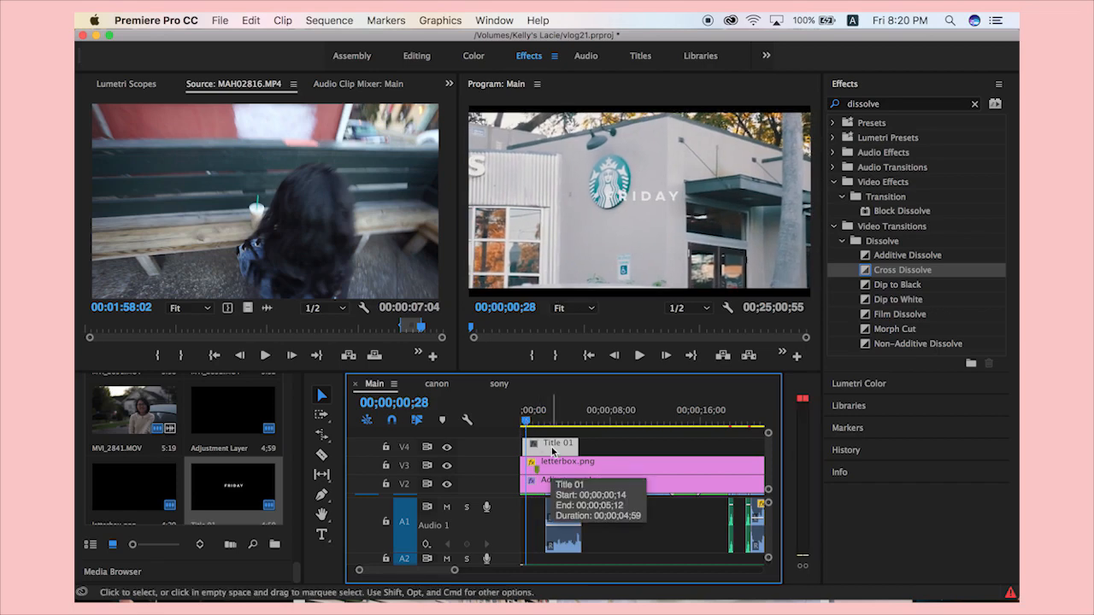
# Duplicate Title 01 onto V5 at 00;00;00;28 and move the copy's text below FRIDAY to about X 648.9, Y 402.2.
pyautogui.moveTo(552, 451); pyautogui.dragTo(540, 434)
pyautogui.scroll(2, 547, 453)
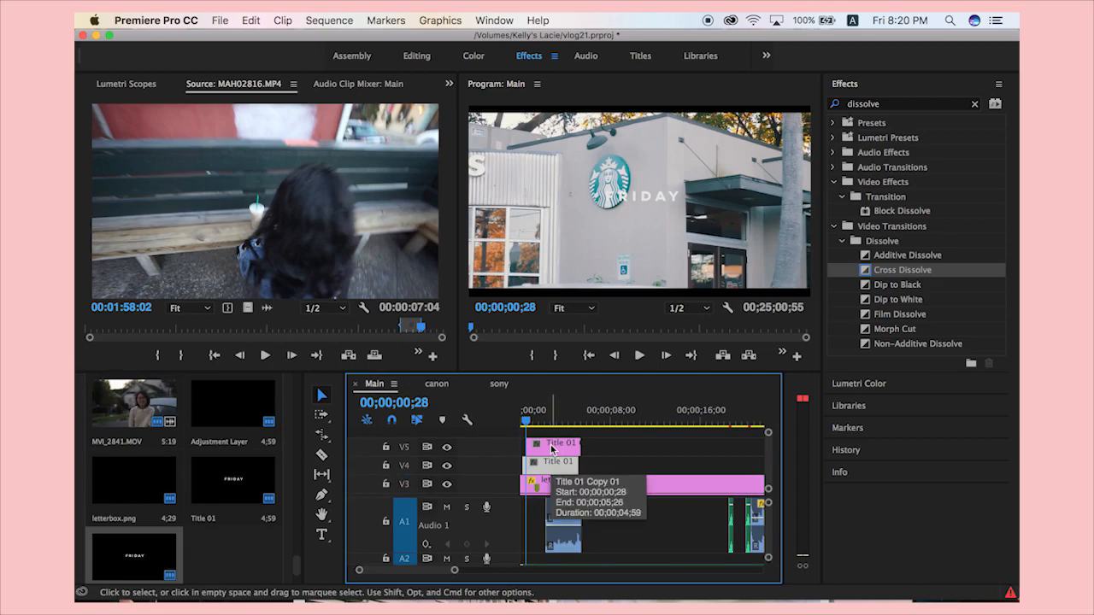
pyautogui.doubleClick(551, 446)
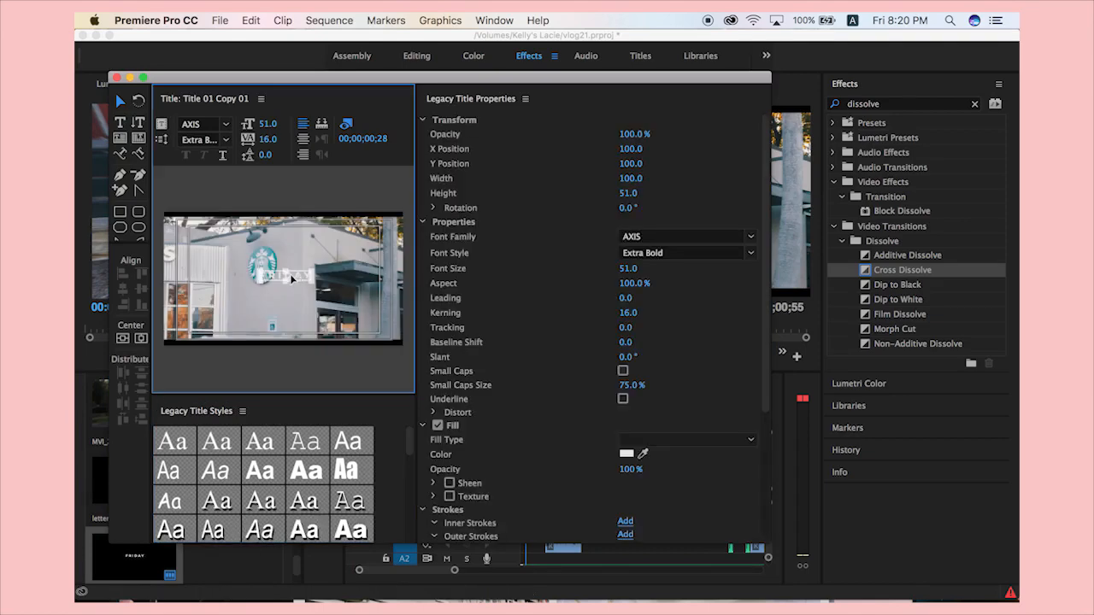
pyautogui.moveTo(292, 284); pyautogui.dragTo(291, 290)
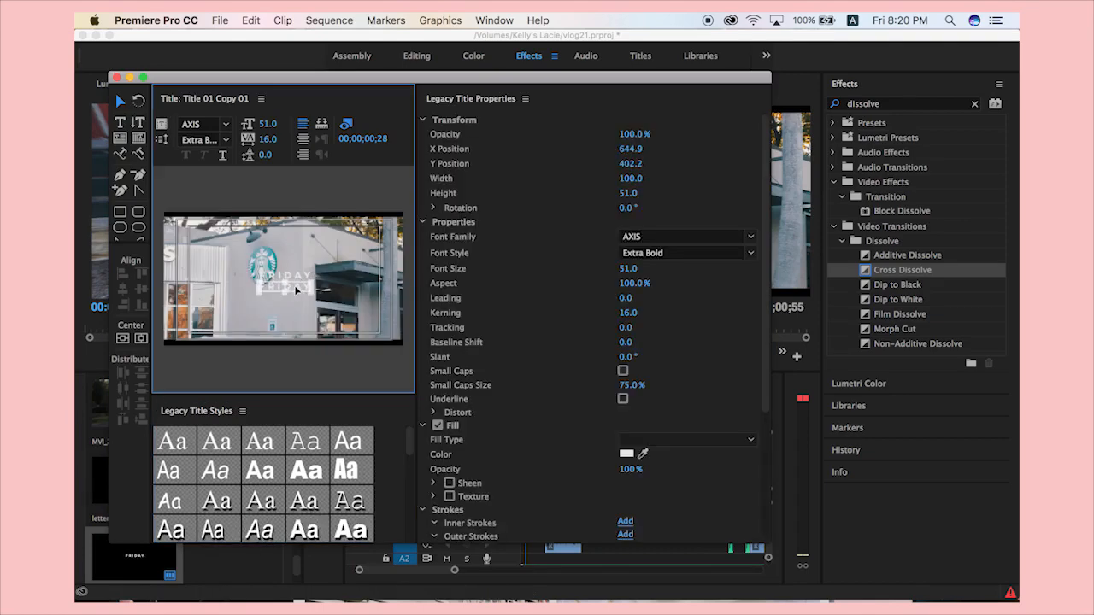
# Replace the duplicated title's text with NOVEMBER 10 2017, checking the current date in the system menu bar.
pyautogui.doubleClick(300, 284)
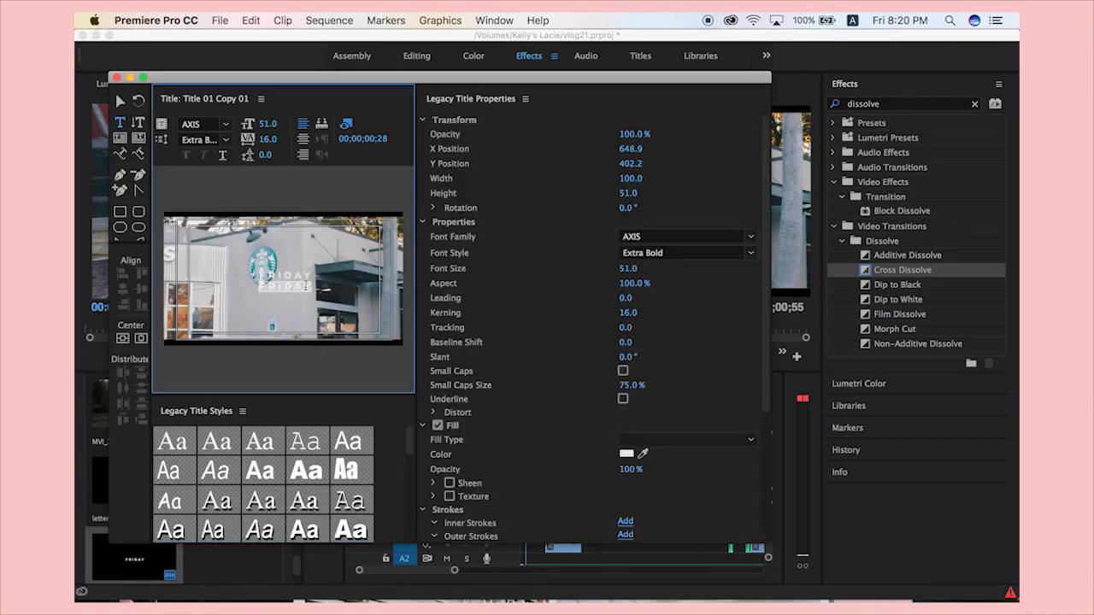
pyautogui.press('BackSpace')
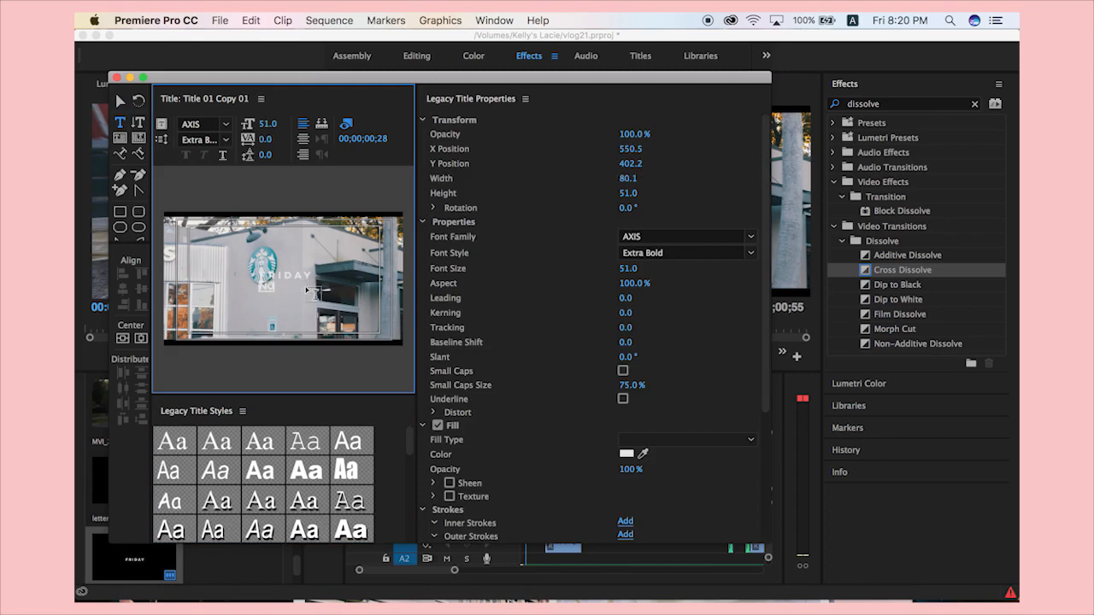
pyautogui.write('NOVEMBER')
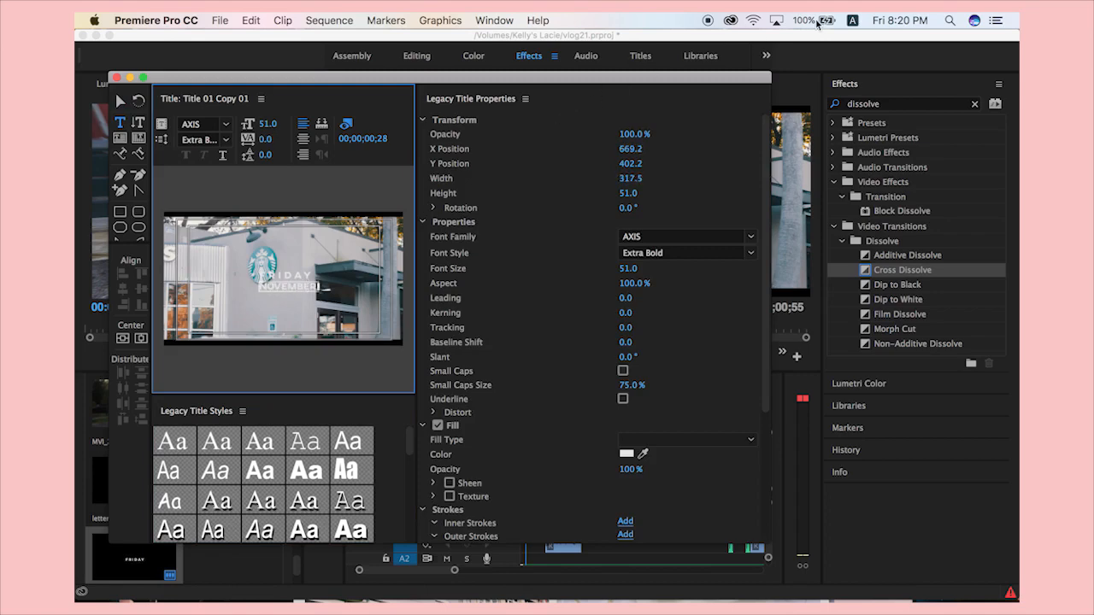
pyautogui.click(893, 20)
pyautogui.click(316, 288)
pyautogui.write('10,201')
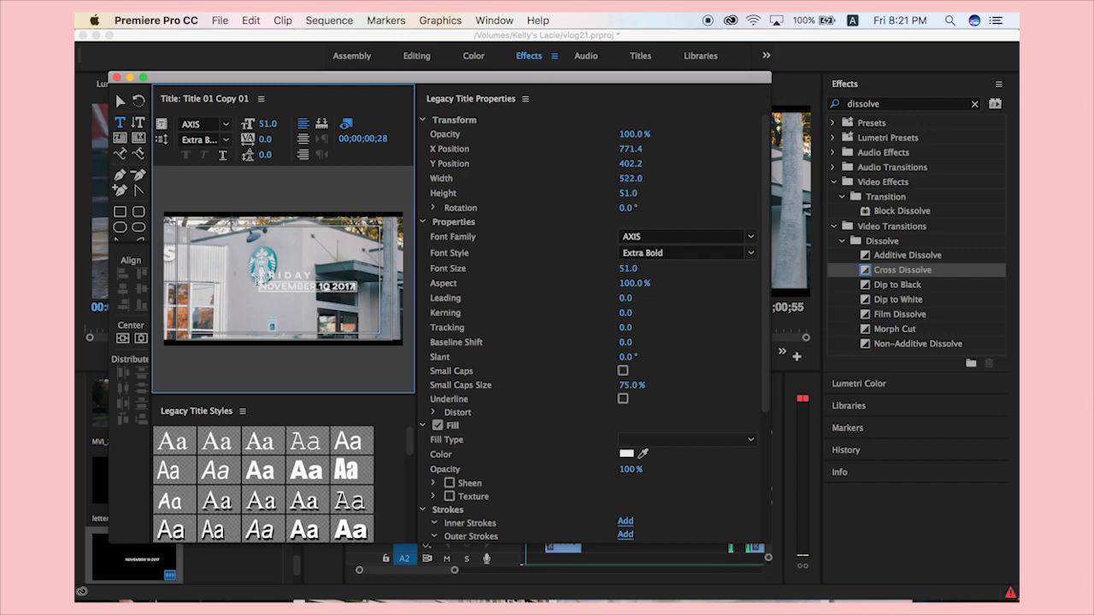
# Set the kerning of the whole date text to 10 and close the title editor.
pyautogui.moveTo(257, 285); pyautogui.dragTo(356, 286)
pyautogui.moveTo(263, 140)
pyautogui.mouseDown()
pyautogui.moveTo(273, 140)
pyautogui.moveTo(248, 140)
pyautogui.mouseUp()
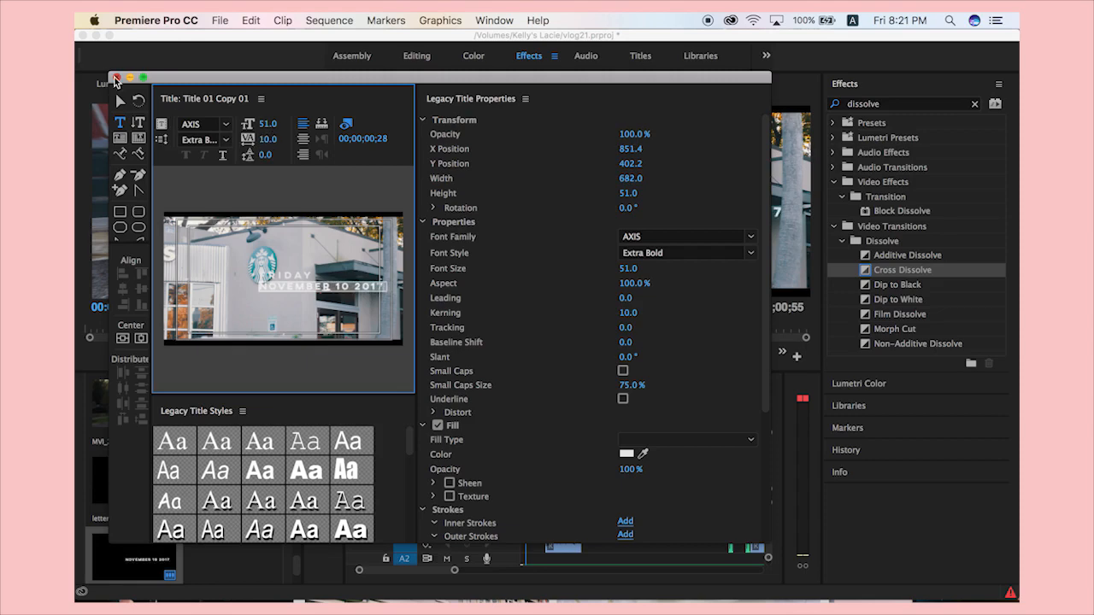
pyautogui.click(116, 79)
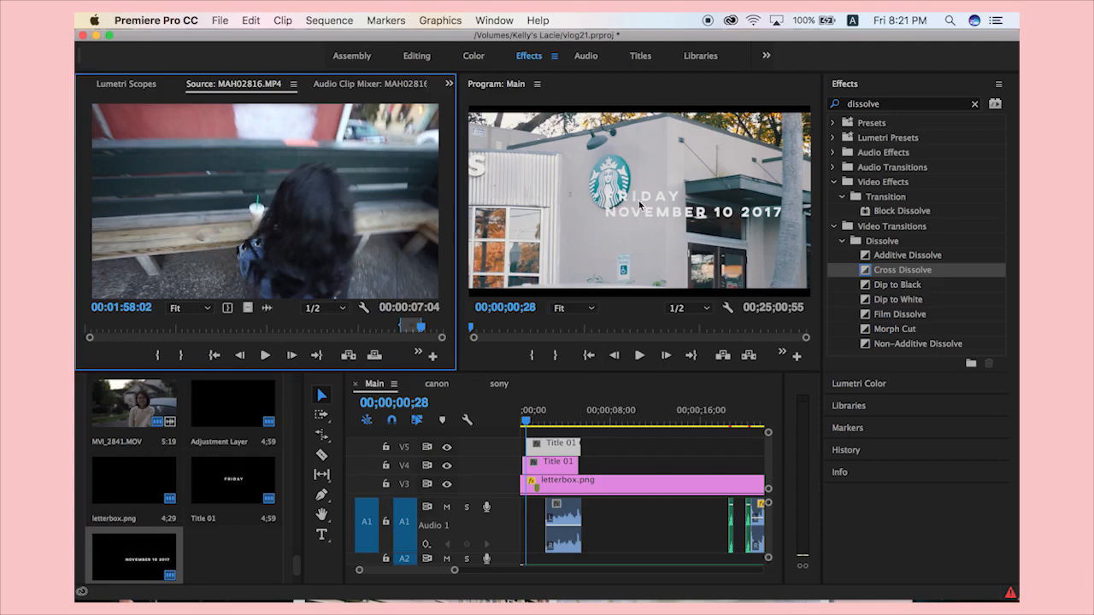
# Show the Effect Controls and nest the V4 and V5 title clips together as Nested Sequence 07.
pyautogui.click(556, 464)
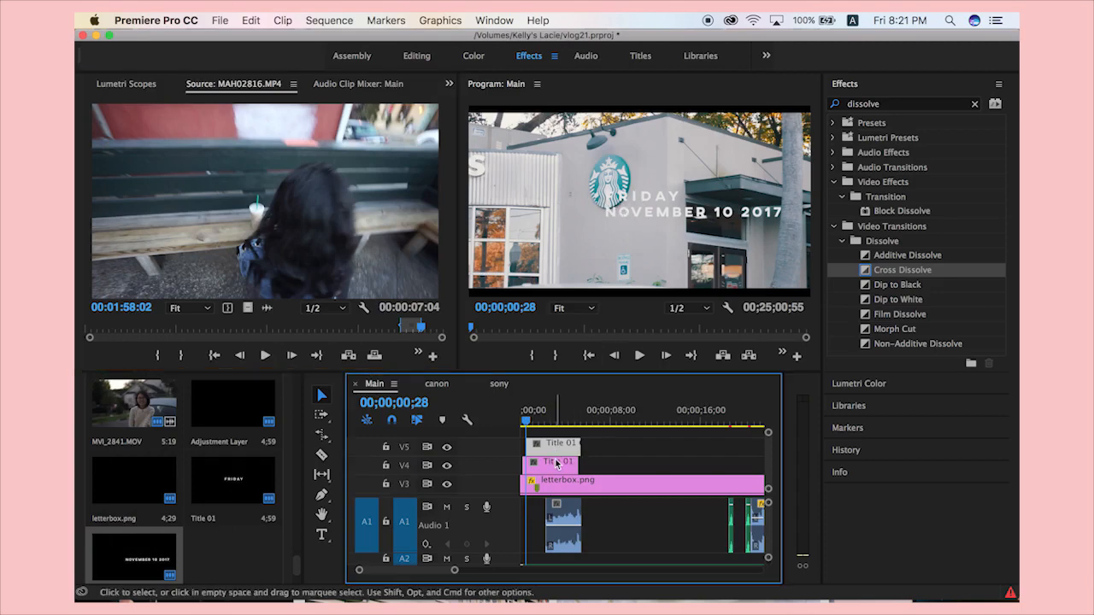
pyautogui.keyDown('shift'); pyautogui.click(557, 464); pyautogui.keyUp('shift')
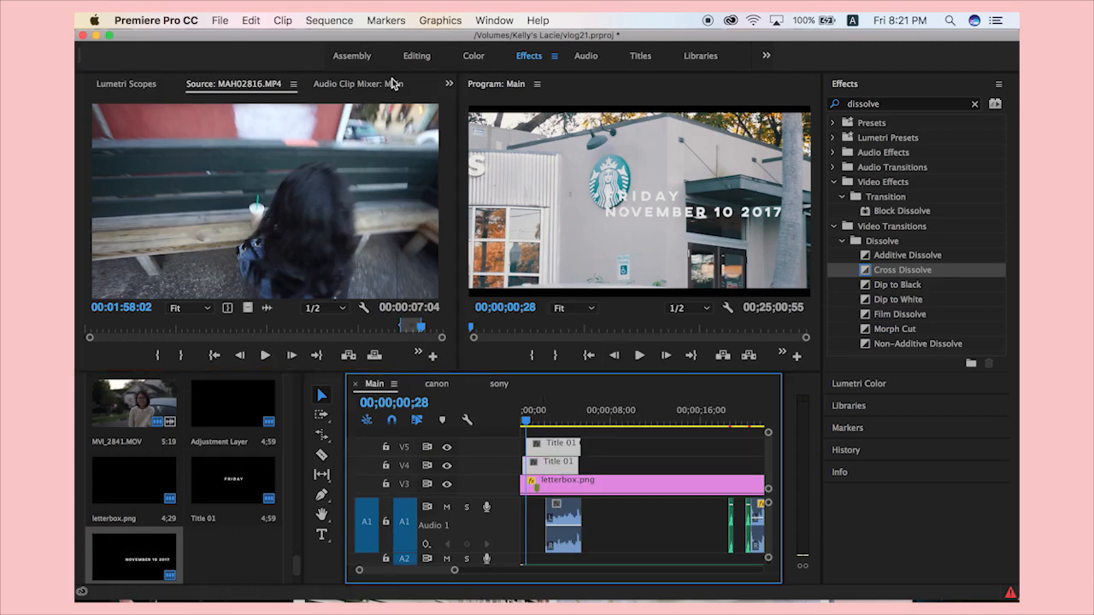
pyautogui.click(451, 84)
pyautogui.click(476, 106)
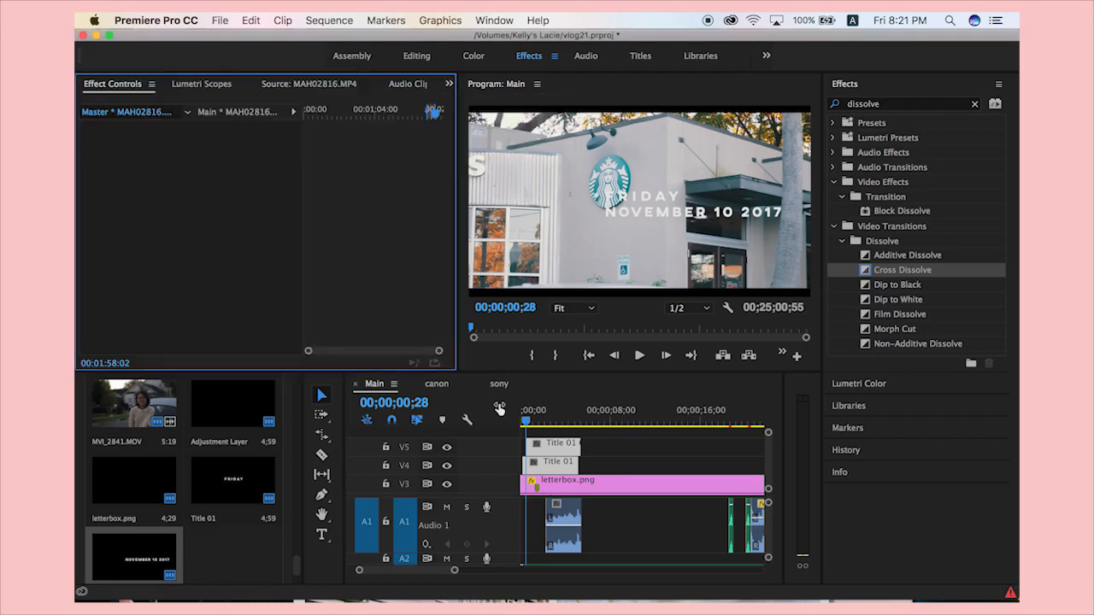
pyautogui.click(552, 446)
pyautogui.press('super+g')
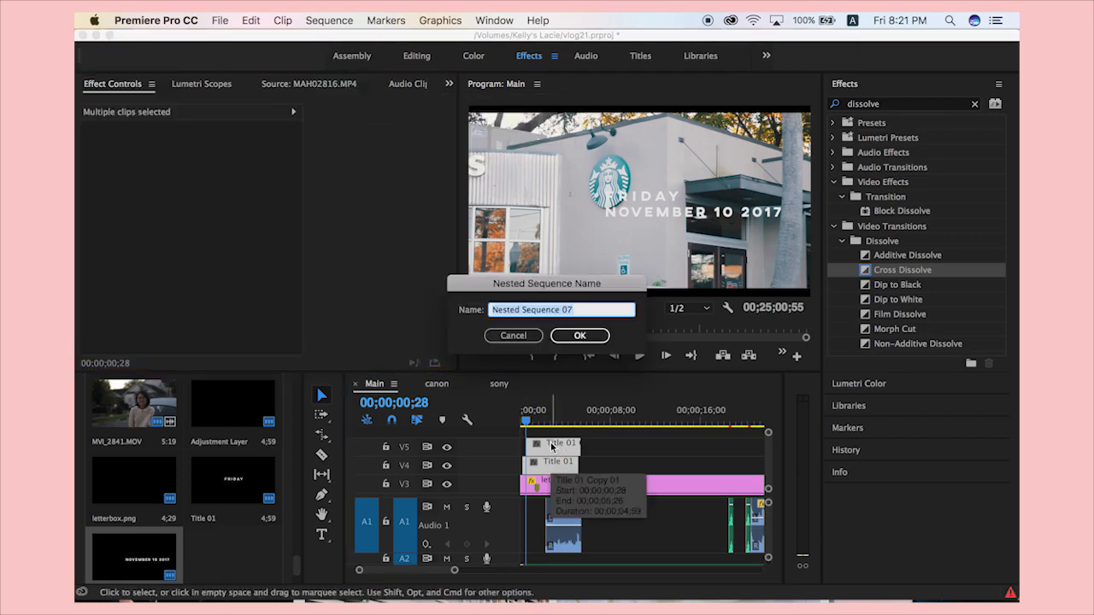
pyautogui.press('Return')
# Move the nested title below the Starbucks logo to about position 499.0, 448.6.
pyautogui.click(556, 471)
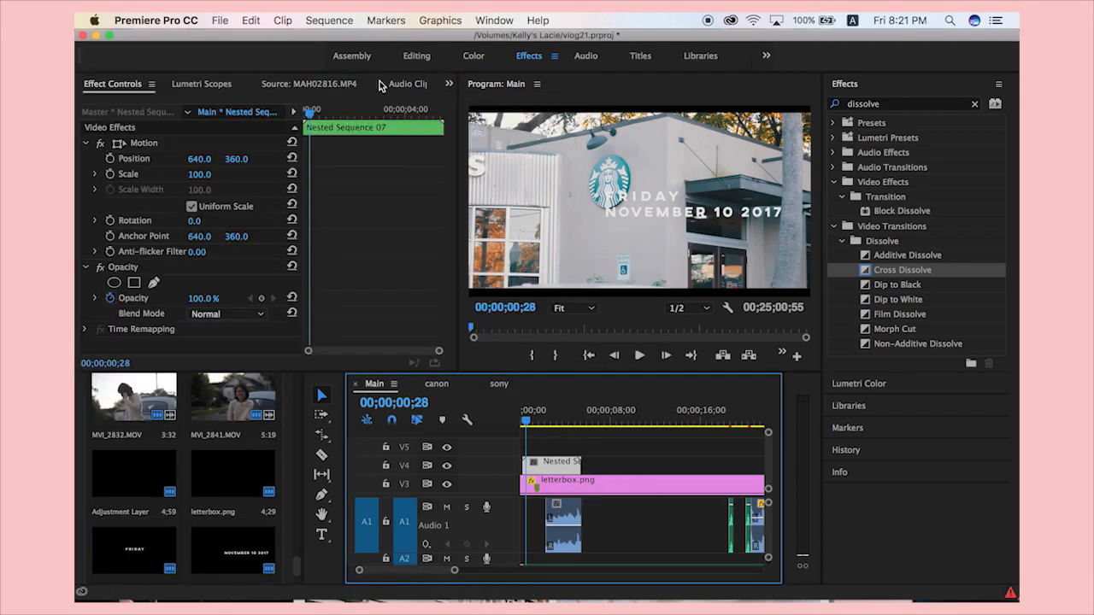
pyautogui.click(153, 143)
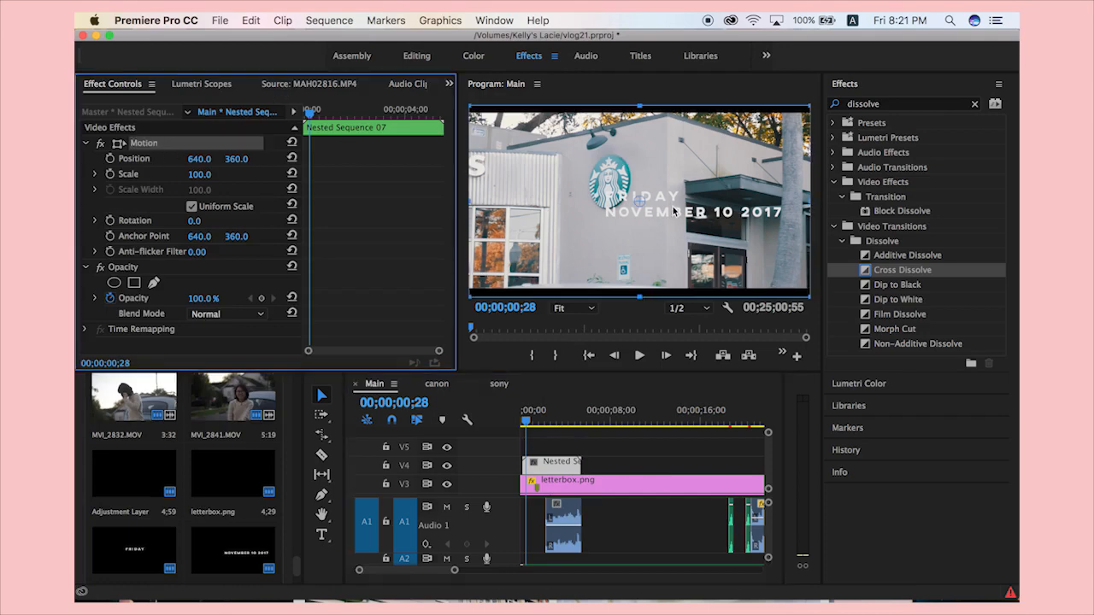
pyautogui.moveTo(674, 212); pyautogui.dragTo(636, 235)
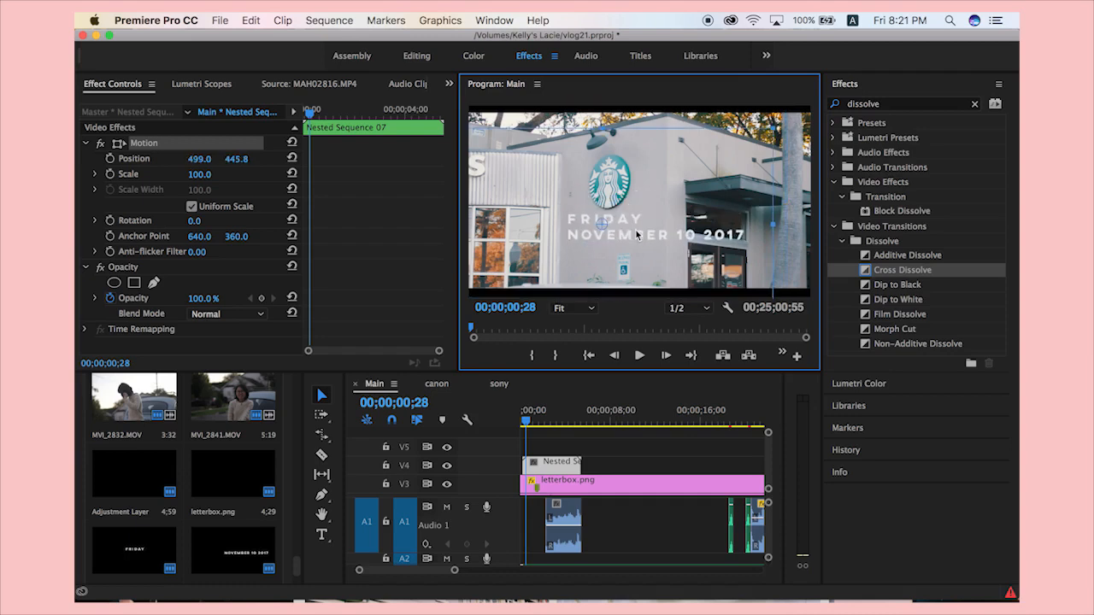
pyautogui.moveTo(636, 235); pyautogui.dragTo(635, 231)
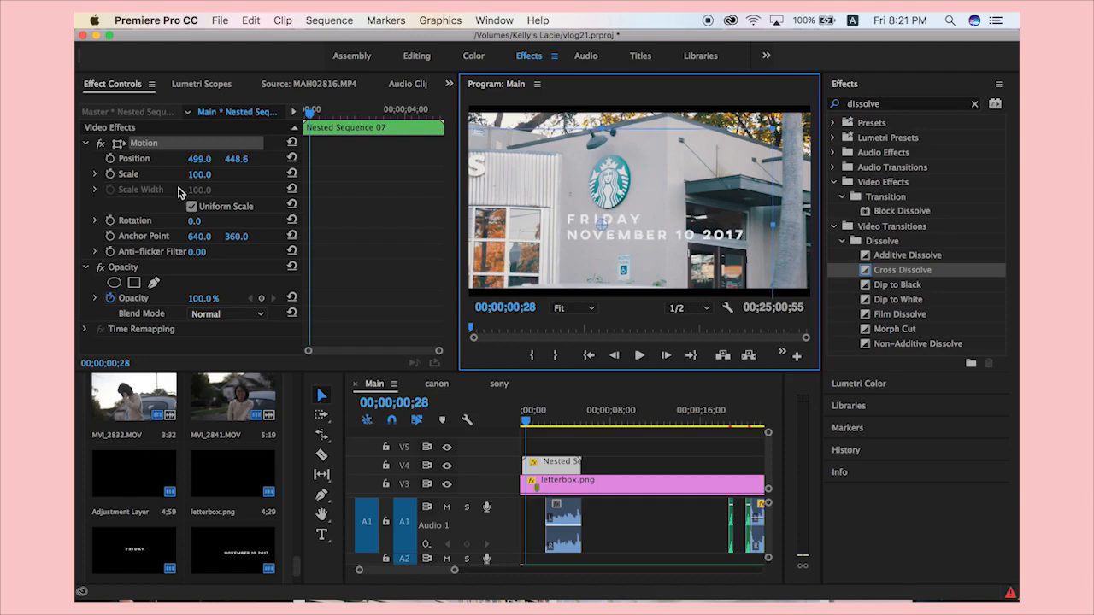
# Scale the nested title to 69 and shift it horizontally to about position 441.0, 448.6.
pyautogui.moveTo(200, 174); pyautogui.dragTo(175, 175)
pyautogui.moveTo(641, 232); pyautogui.dragTo(598, 228)
pyautogui.moveTo(196, 175); pyautogui.dragTo(206, 170)
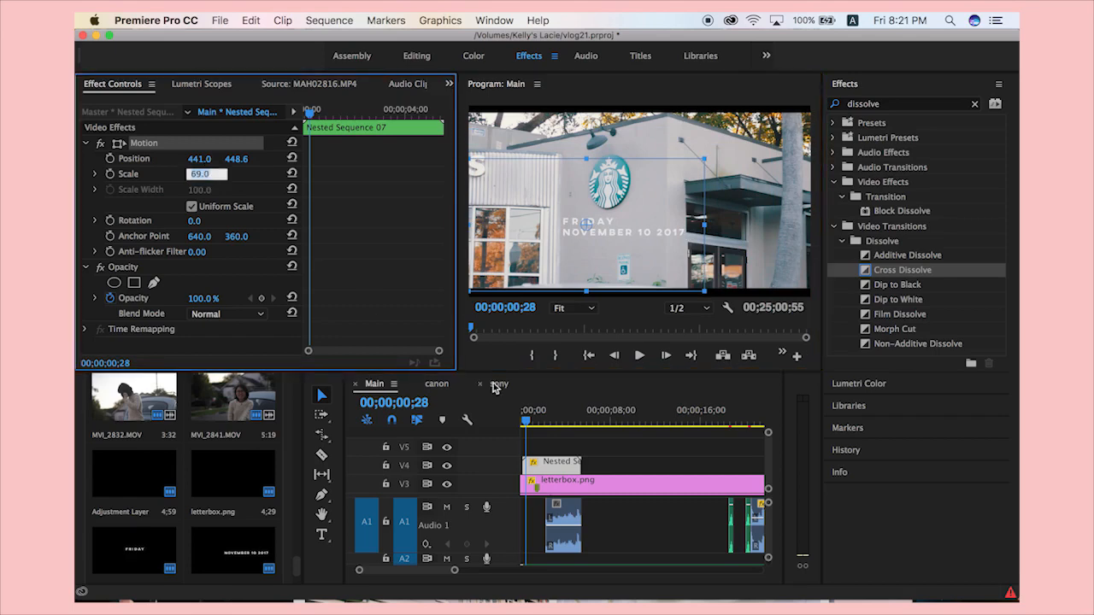
pyautogui.click(668, 230)
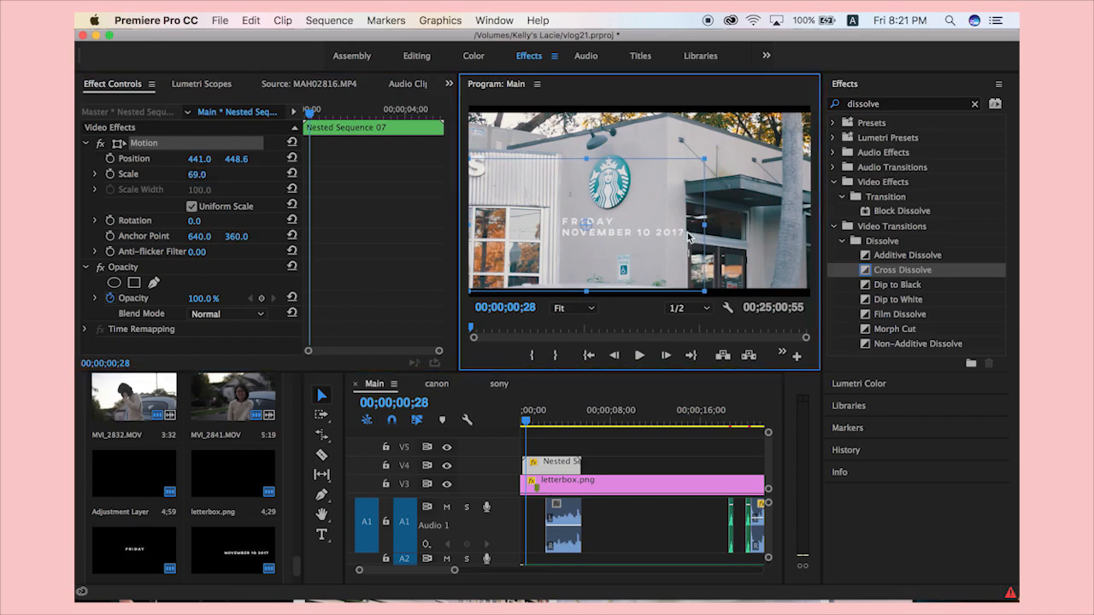
# Open Nested Sequence 07, remove 2017 from the date title so it reads NOVEMBER 10, and return to the Main sequence.
pyautogui.doubleClick(550, 462)
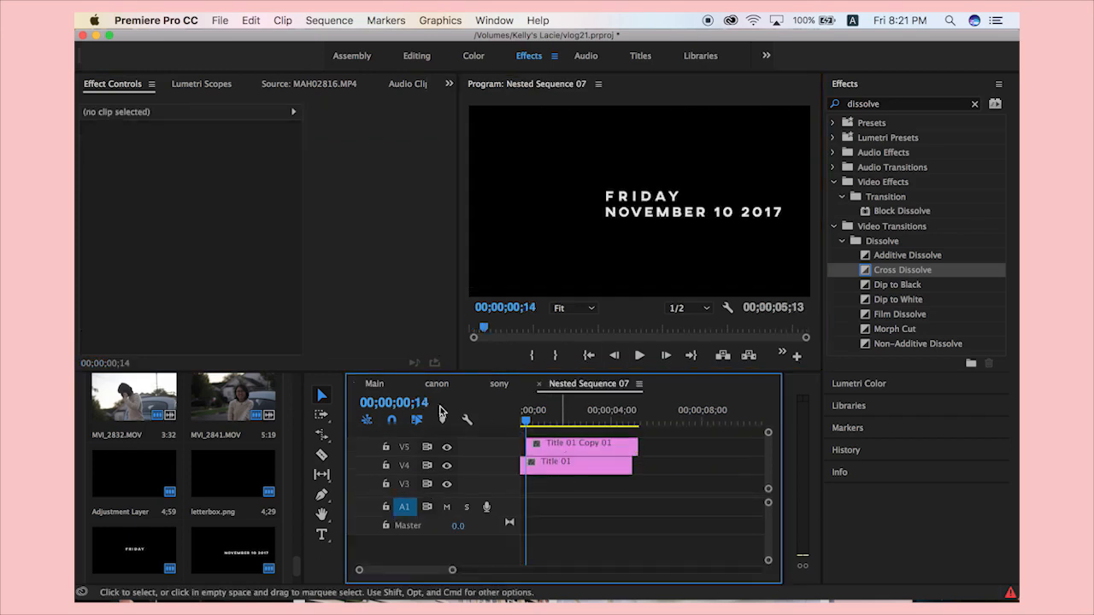
pyautogui.doubleClick(560, 446)
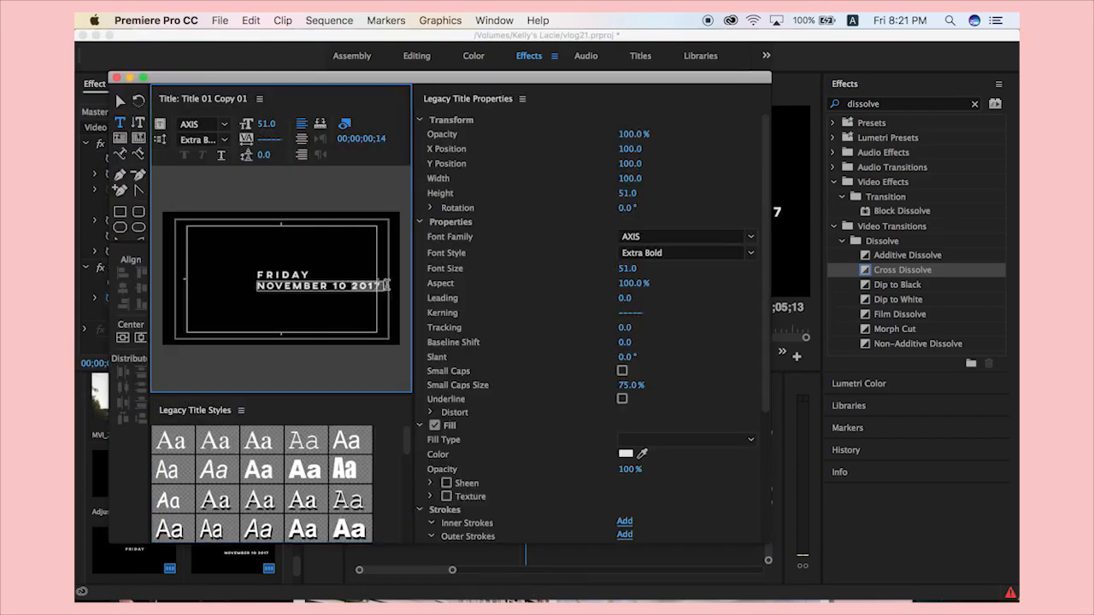
pyautogui.press('BackSpace')
pyautogui.press('BackSpace')
pyautogui.press('BackSpace')
pyautogui.press('BackSpace')
pyautogui.press('BackSpace')
pyautogui.click(117, 77)
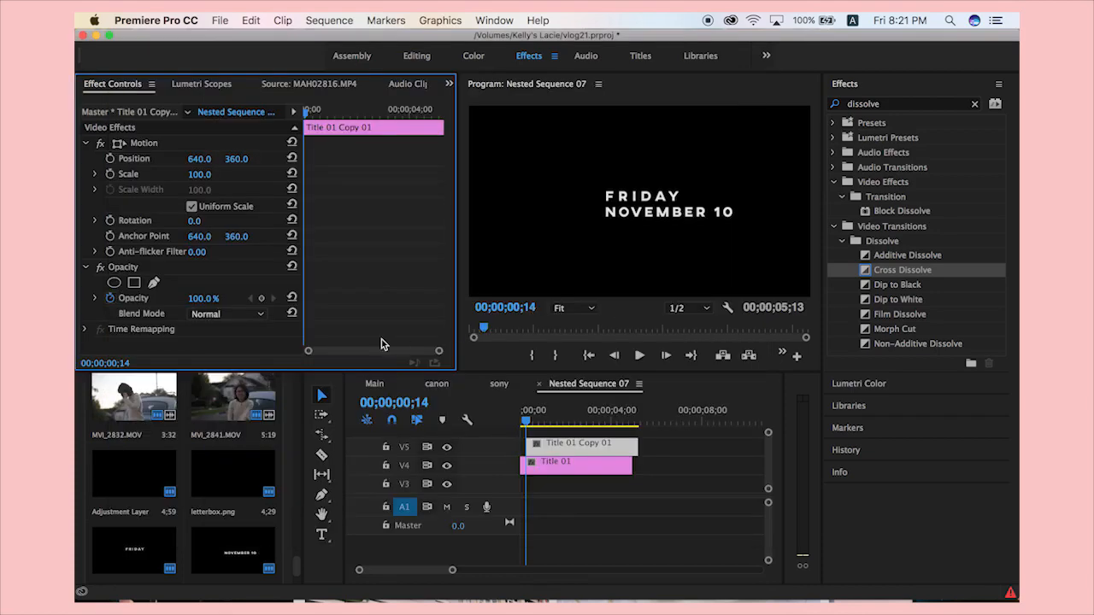
pyautogui.click(374, 383)
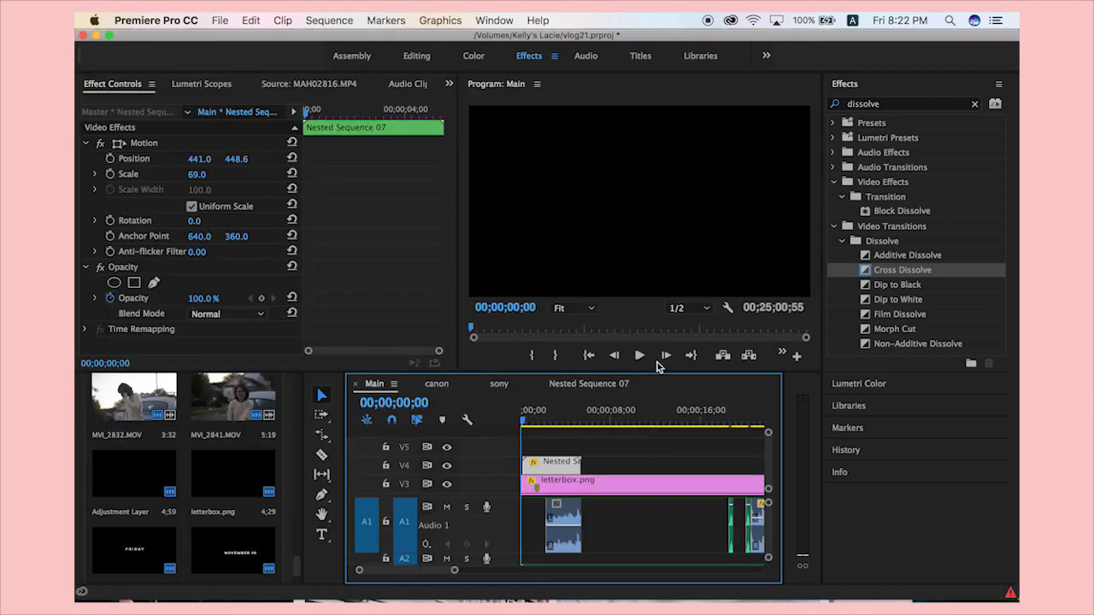
# Play back the opening of the Main sequence to check the nested title over the storefront shot.
pyautogui.click(640, 355)
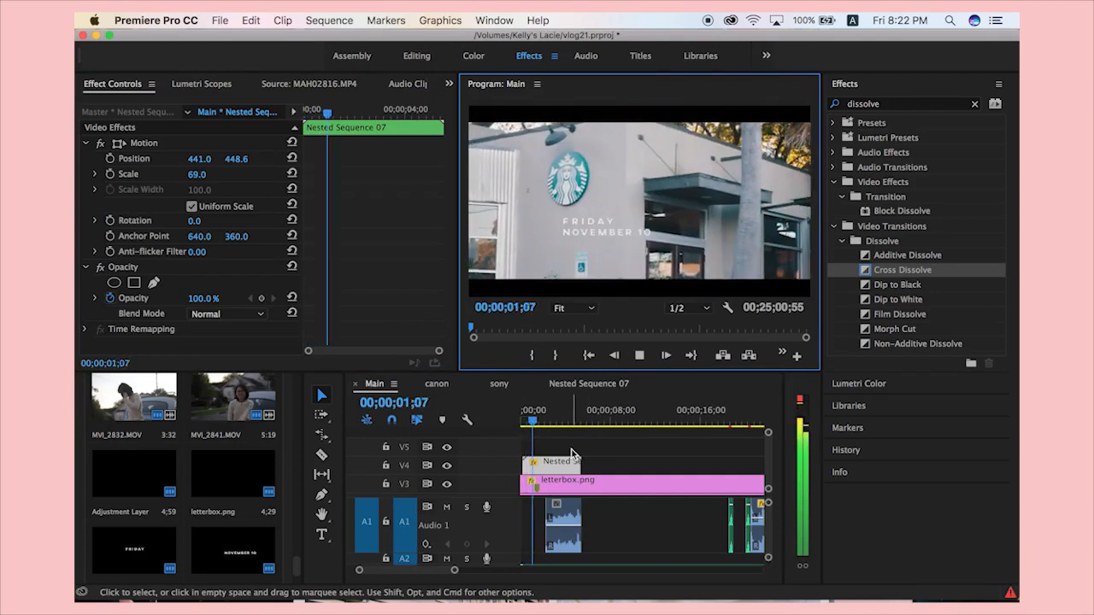
pyautogui.press('space')
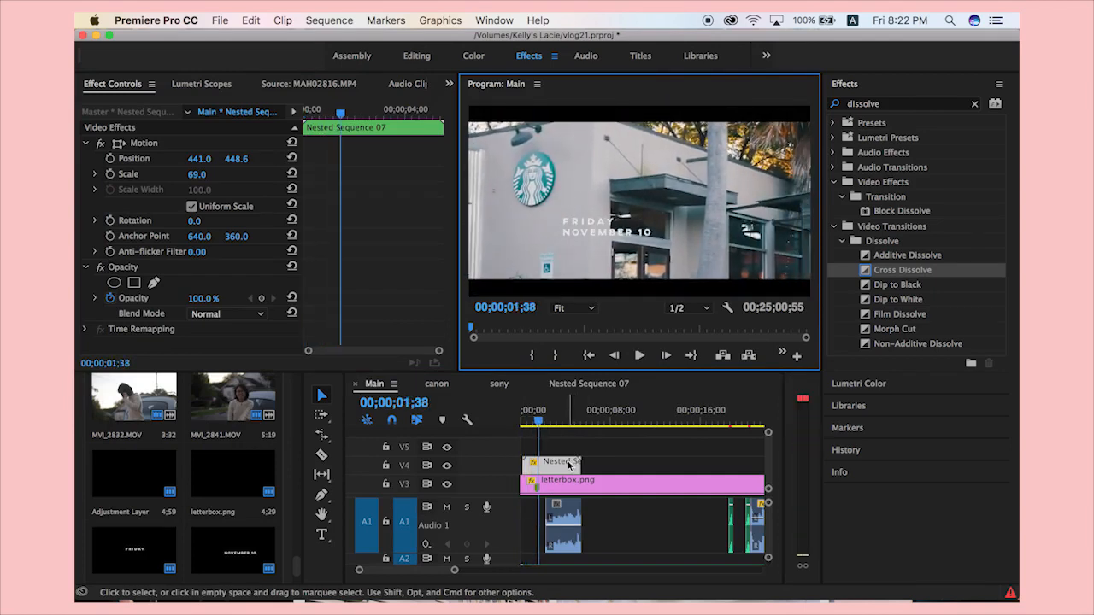
pyautogui.press('space')
pyautogui.press('space')
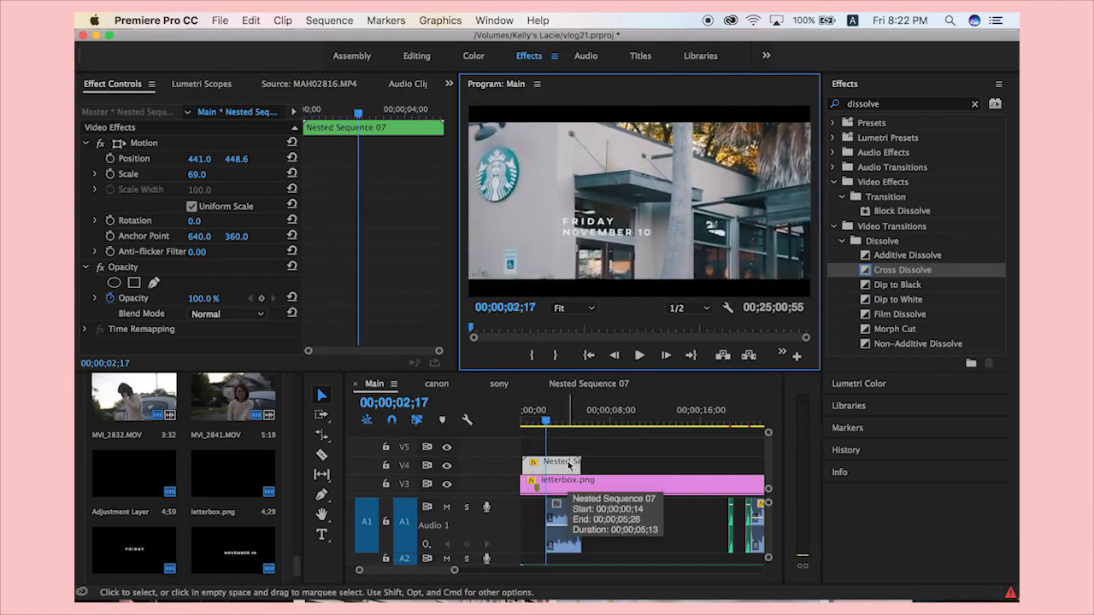
# Split the nested title on V4 at 00;00;02;17 and delete the part after the cut.
pyautogui.click(557, 466)
pyautogui.press('super+k')
pyautogui.click(560, 464)
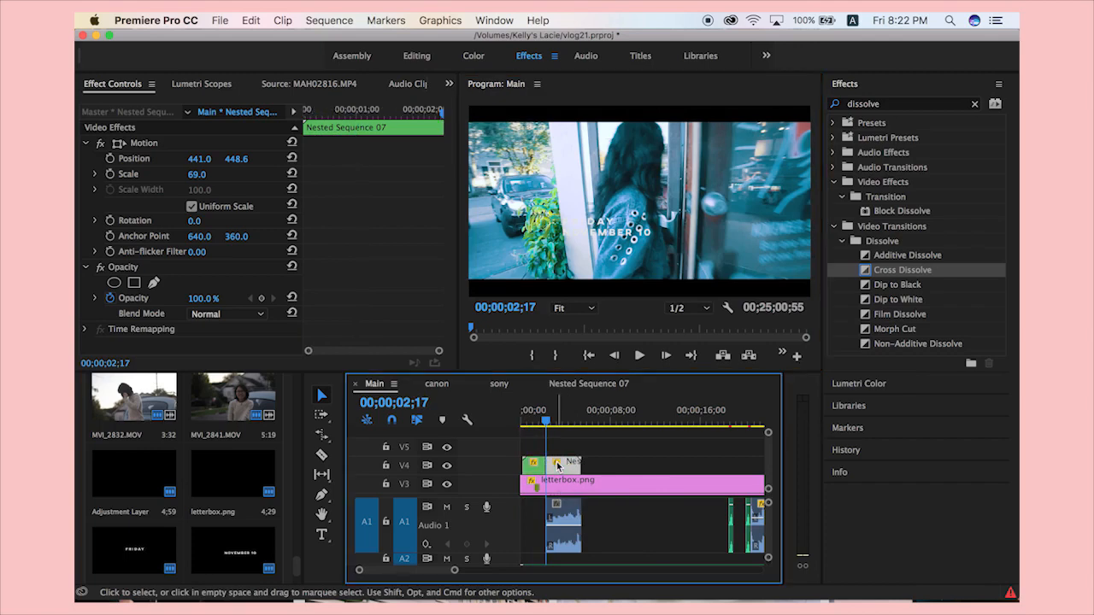
pyautogui.press('Delete')
# Return to the title's start, clear the dissolve effects filter and look through the Iris, Slide, Wipe and other video transition groups.
pyautogui.moveTo(545, 422); pyautogui.dragTo(524, 422)
pyautogui.click(535, 464)
pyautogui.click(976, 105)
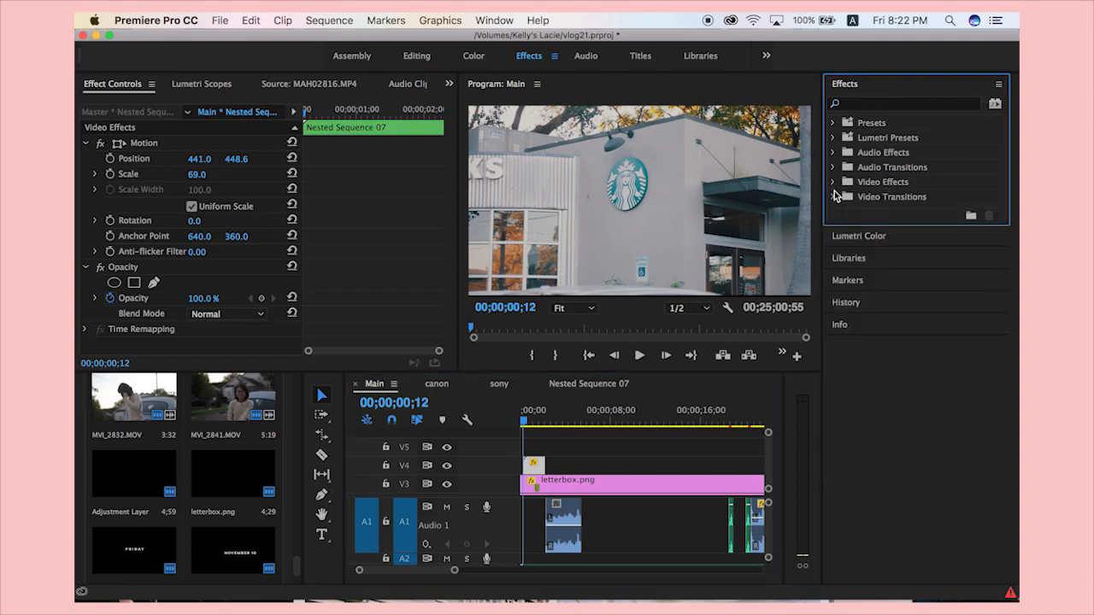
pyautogui.click(834, 197)
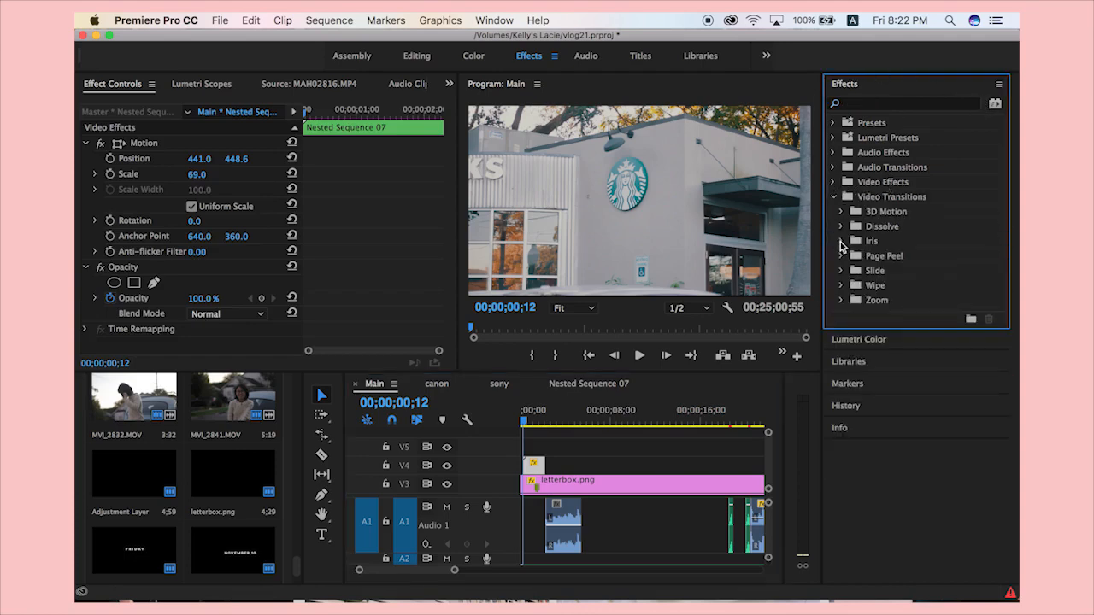
pyautogui.click(842, 243)
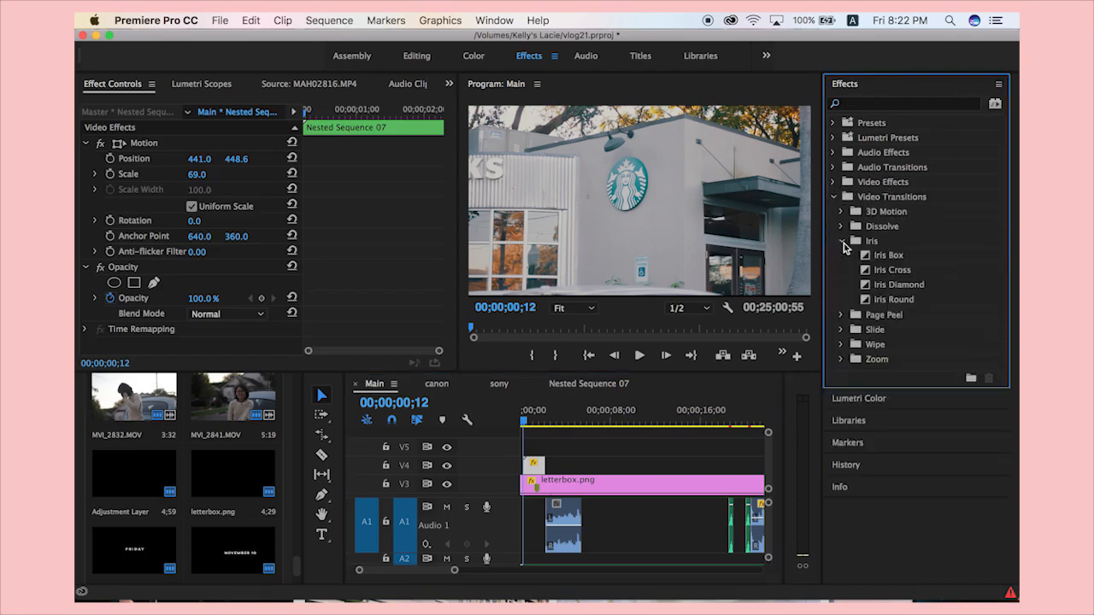
pyautogui.click(842, 244)
pyautogui.click(842, 270)
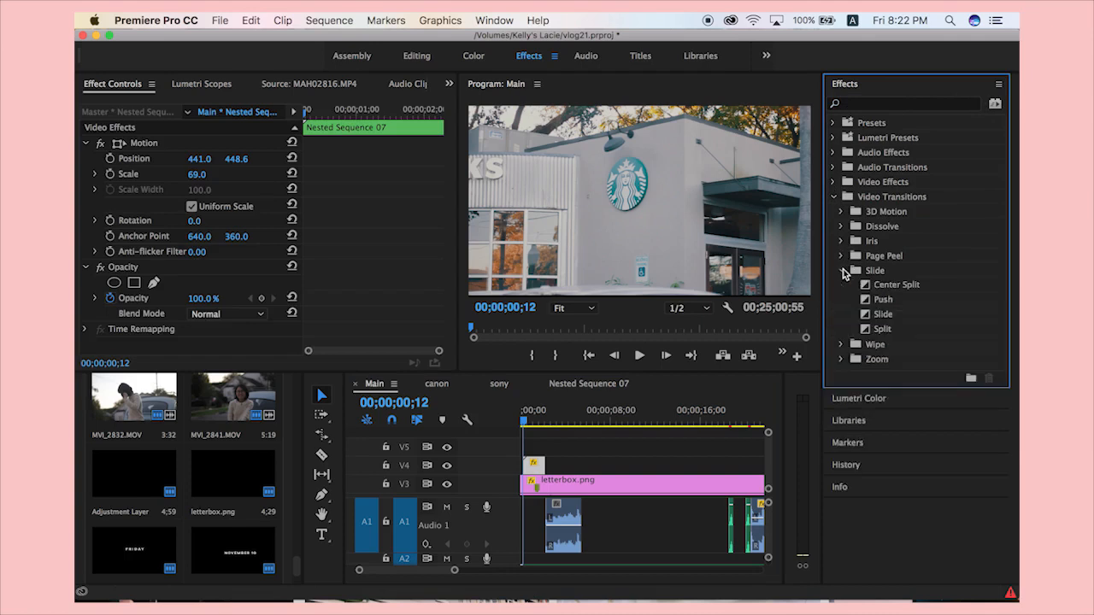
pyautogui.click(842, 271)
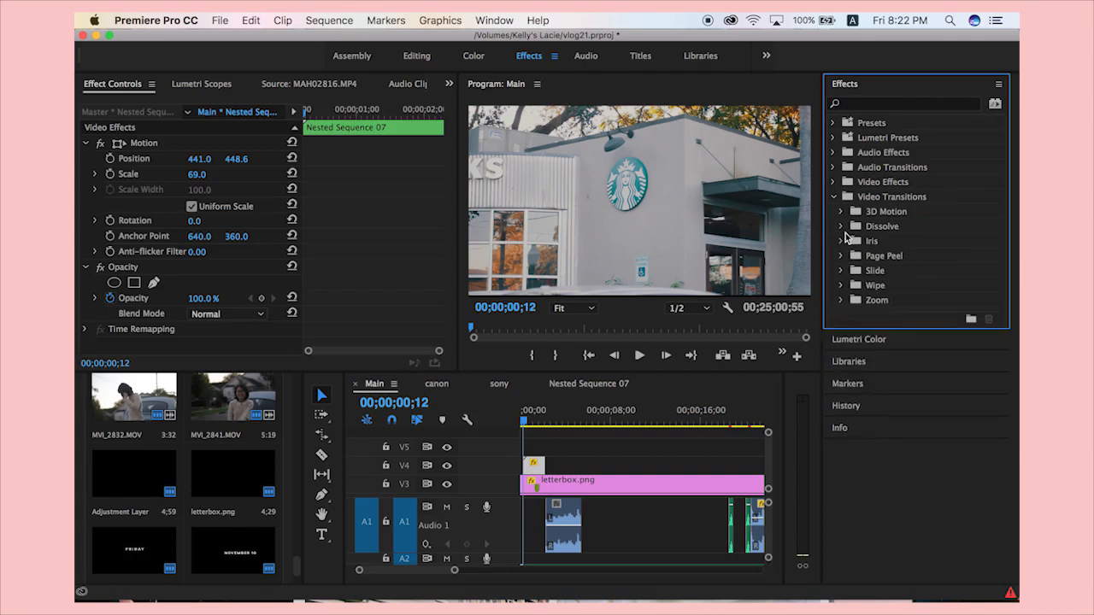
pyautogui.click(843, 286)
pyautogui.click(841, 285)
pyautogui.click(842, 271)
pyautogui.click(842, 256)
pyautogui.click(842, 255)
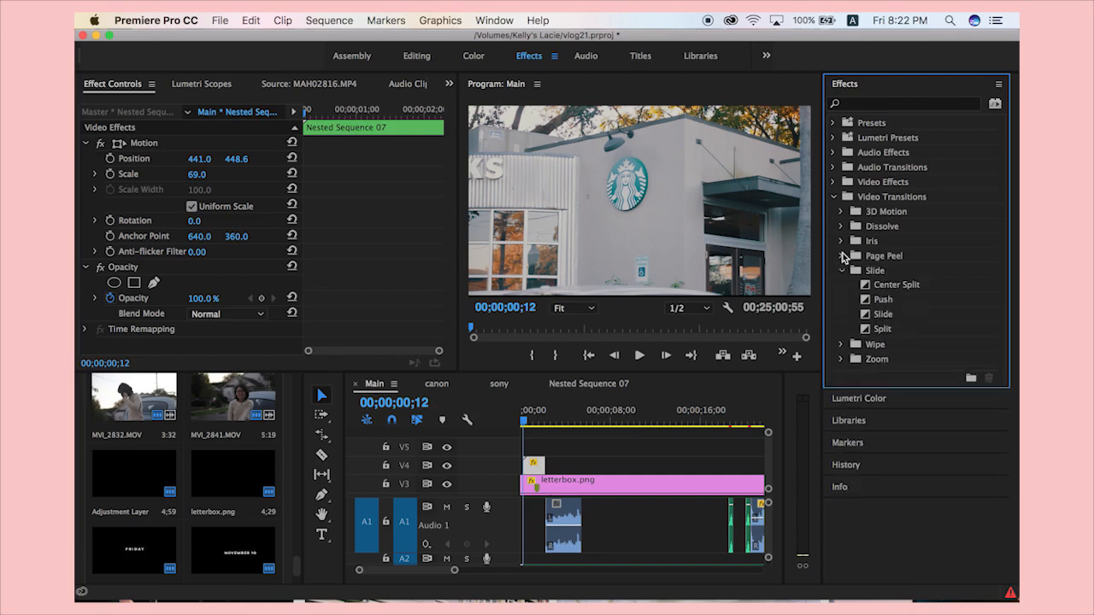
# Apply the Iris Cross transition to the start of the nested title and play it back.
pyautogui.click(842, 241)
pyautogui.click(870, 273)
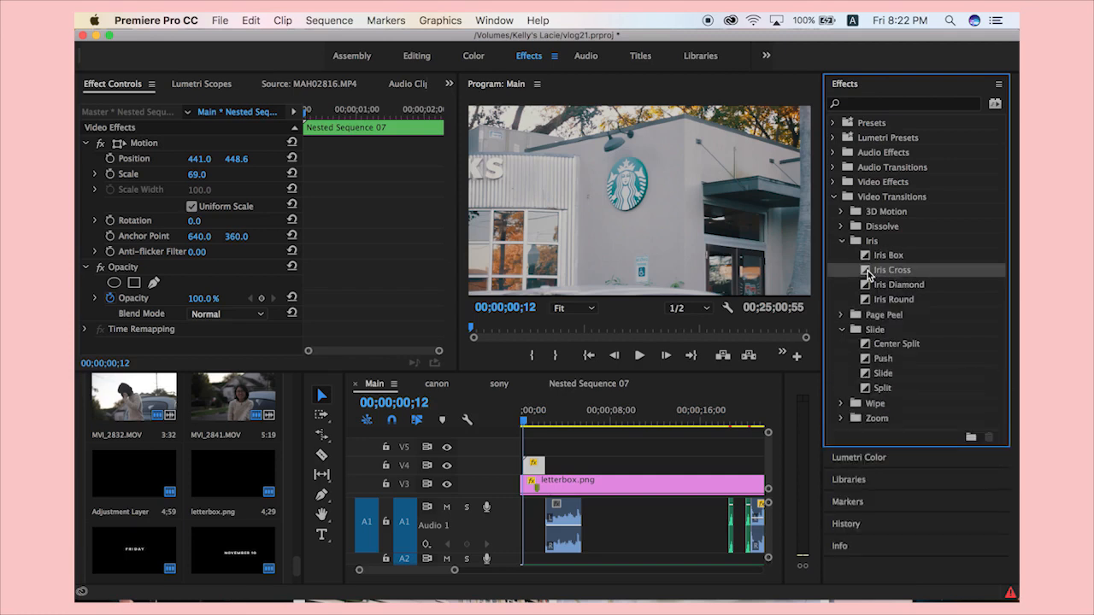
pyautogui.moveTo(509, 411); pyautogui.dragTo(529, 466)
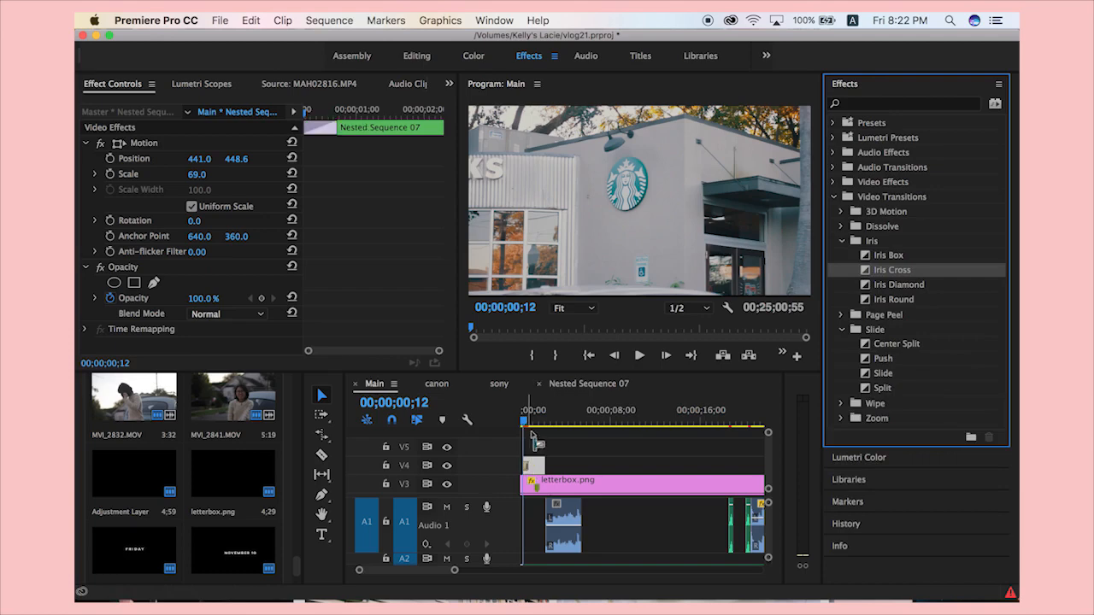
pyautogui.click(639, 354)
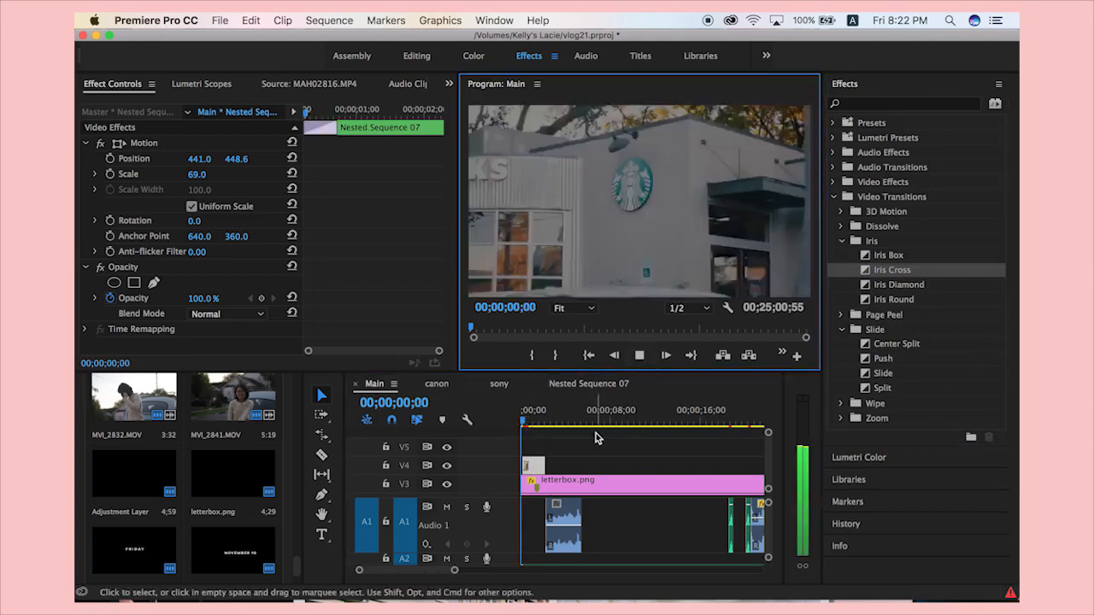
pyautogui.press('space')
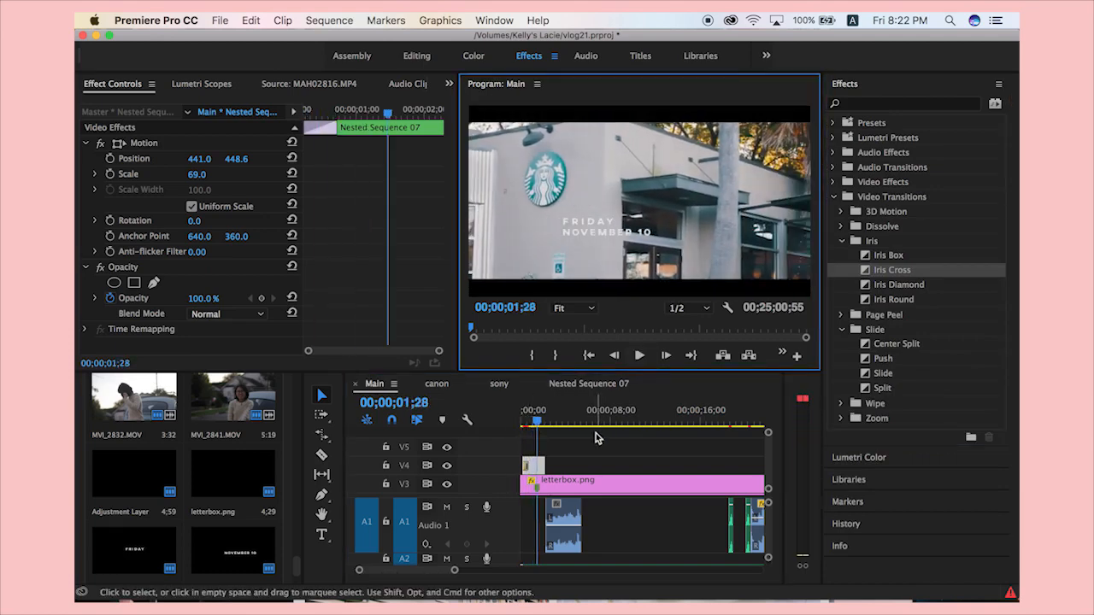
# Apply the Iris Cross transition to the end of the nested title and play the opening from the beginning.
pyautogui.click(540, 423)
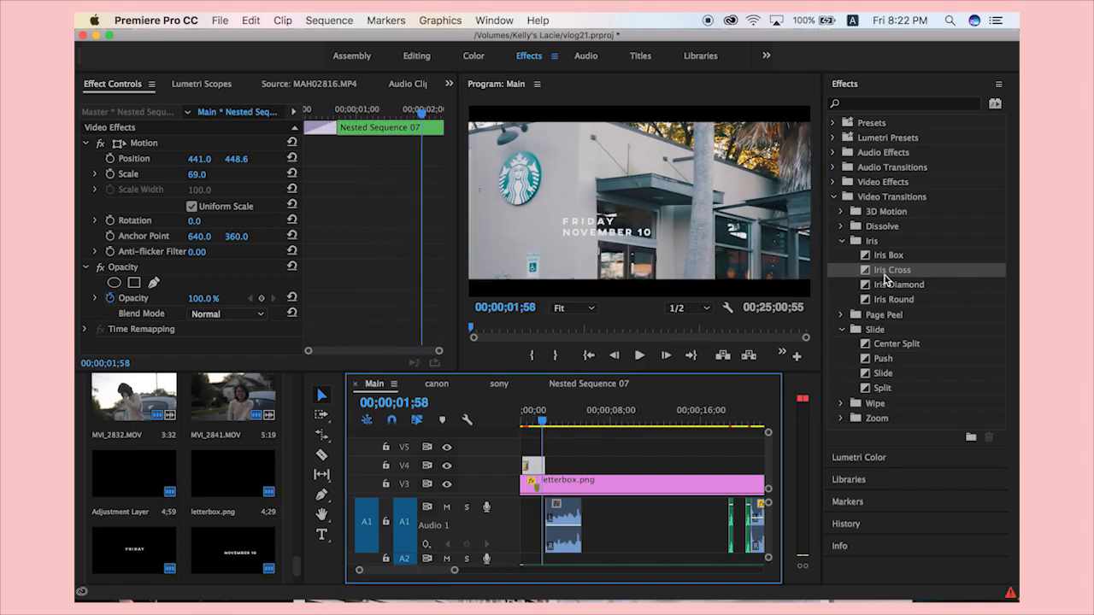
pyautogui.moveTo(878, 276); pyautogui.dragTo(540, 464)
pyautogui.moveTo(542, 422); pyautogui.dragTo(490, 428)
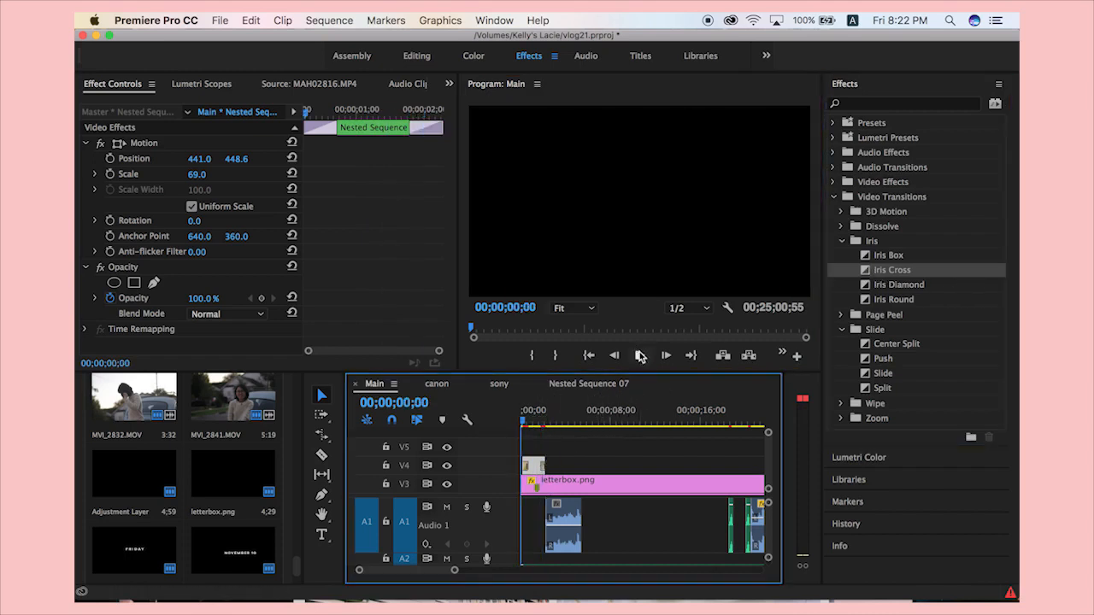
pyautogui.click(639, 355)
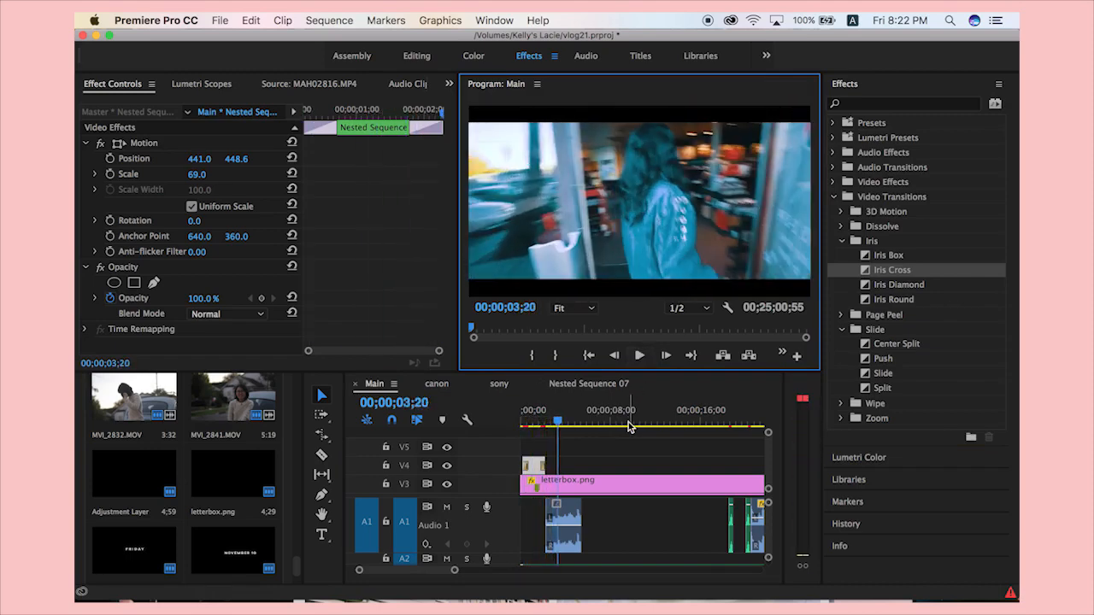
pyautogui.press('space')
# Scrub through the shop entrance footage to the café interior shot at 00;00;08;25 and deselect the title clip.
pyautogui.moveTo(561, 423); pyautogui.dragTo(563, 425)
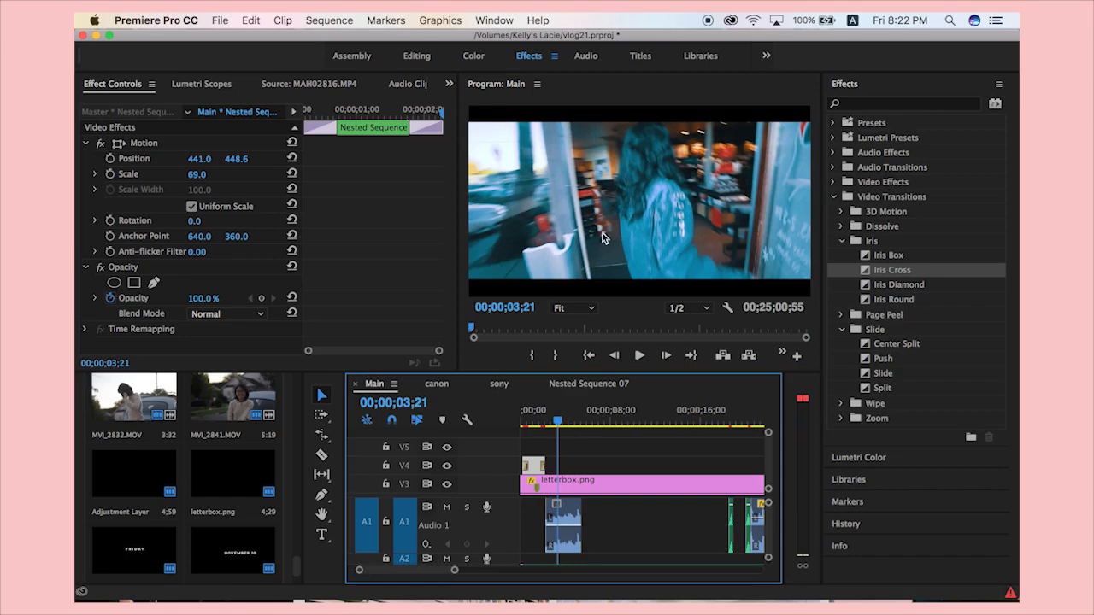
pyautogui.moveTo(559, 422); pyautogui.dragTo(553, 423)
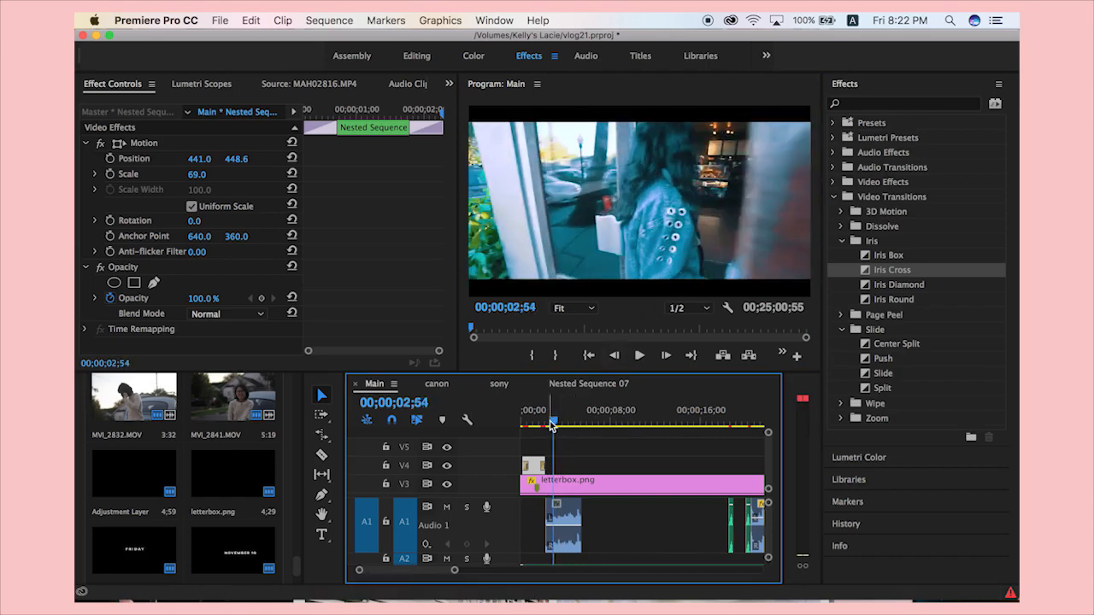
pyautogui.moveTo(551, 424)
pyautogui.mouseDown()
pyautogui.moveTo(599, 427)
pyautogui.moveTo(549, 429)
pyautogui.moveTo(579, 427)
pyautogui.moveTo(570, 427)
pyautogui.mouseUp()
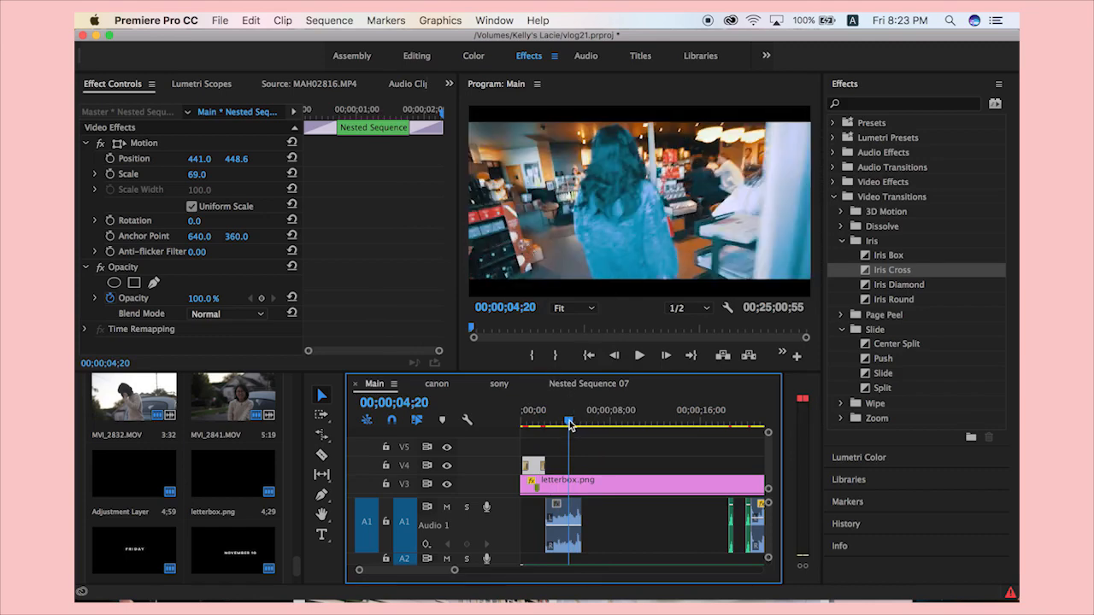
pyautogui.moveTo(570, 426); pyautogui.dragTo(619, 424)
pyautogui.click(621, 454)
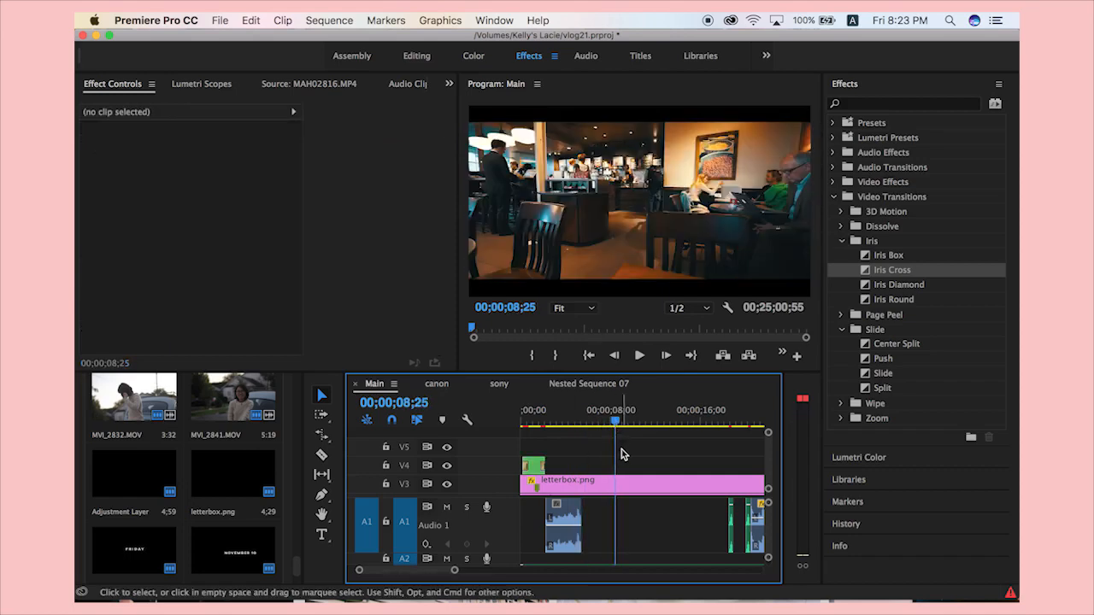
# Search the whole Mac for INSTAGRAM and import the image Instagram_App_Large_May2016_200.png.
pyautogui.press('super+i')
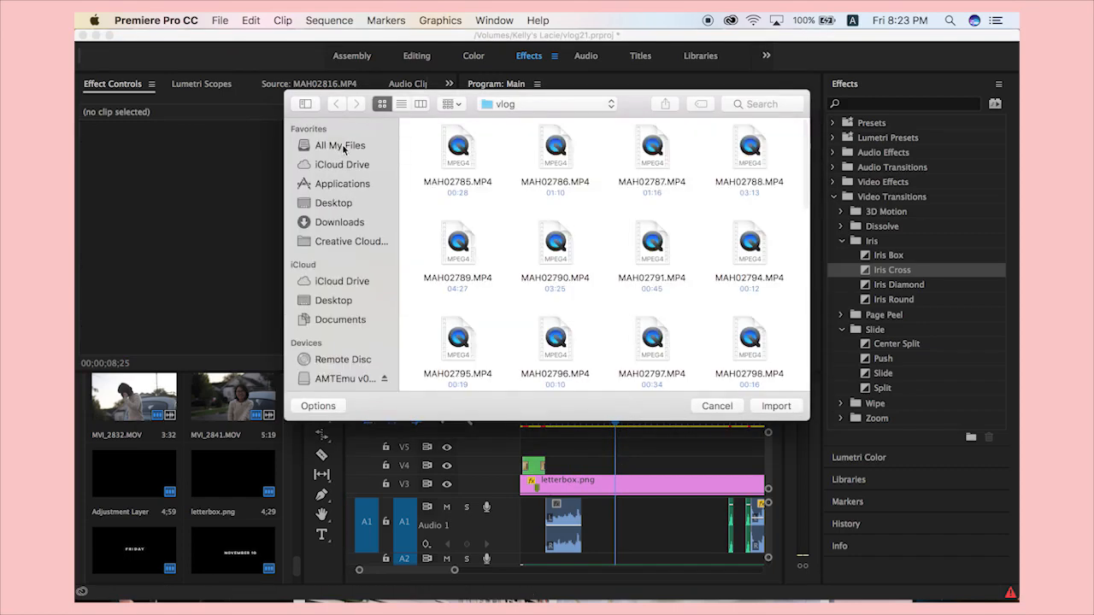
pyautogui.click(345, 147)
pyautogui.click(757, 104)
pyautogui.write('IN')
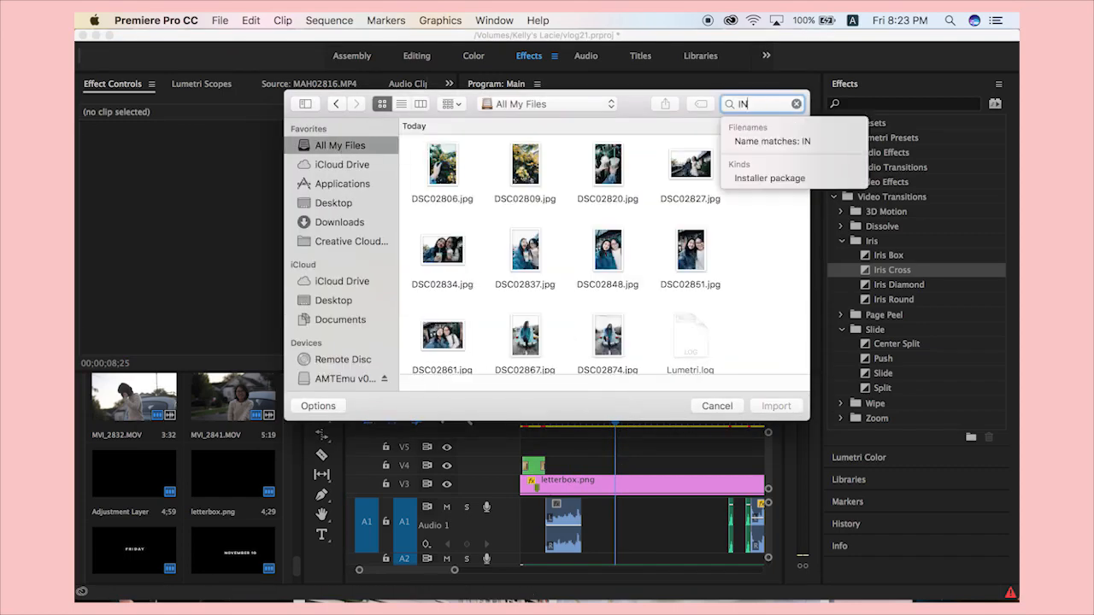
pyautogui.write('STAGRAM')
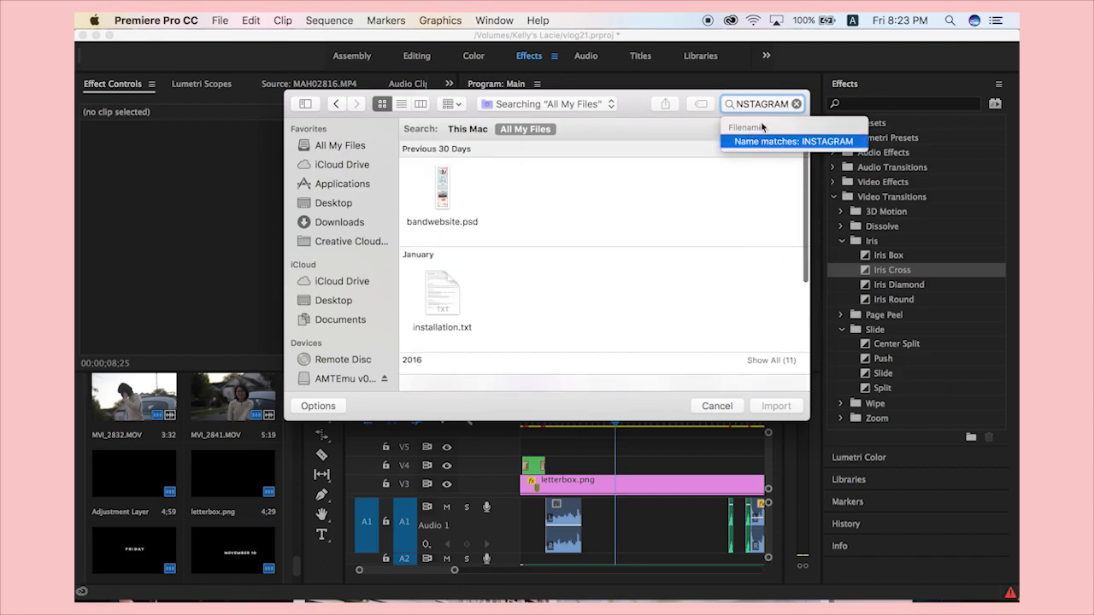
pyautogui.click(483, 129)
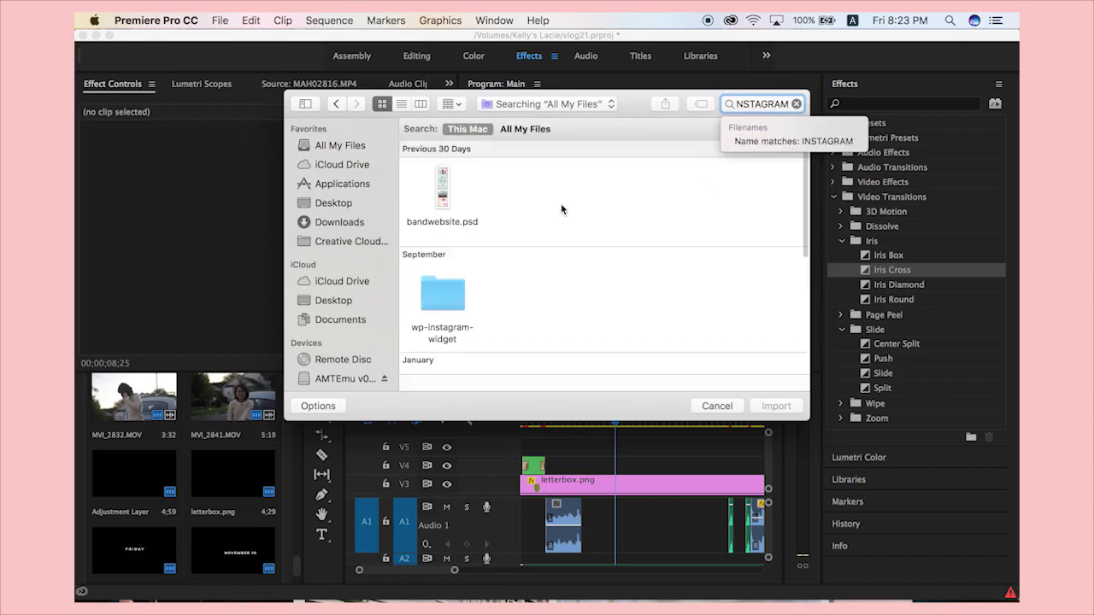
pyautogui.scroll(-3, 491, 238)
pyautogui.scroll(-2, 490, 238)
pyautogui.click(525, 290)
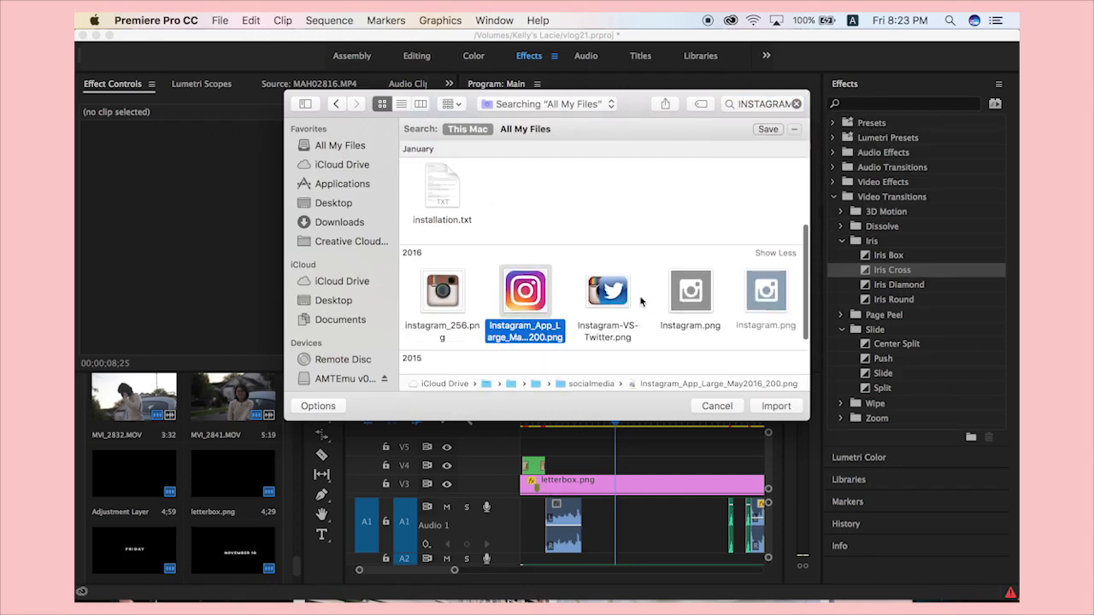
pyautogui.click(792, 413)
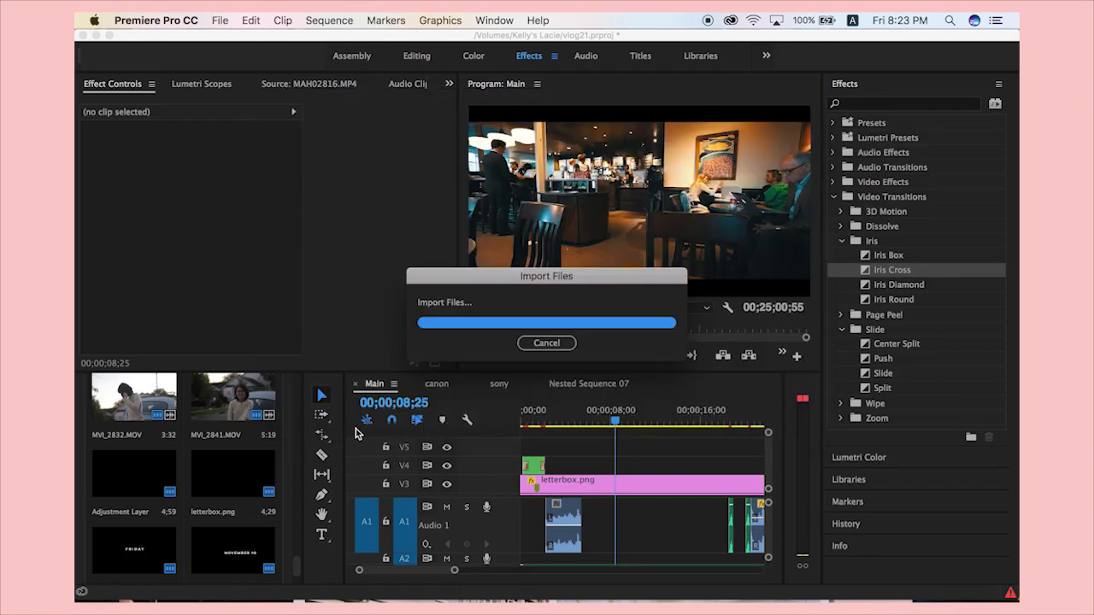
# Place the Instagram logo on V4 at 00;00;08;25, scaled to about 55.7 and positioned at about 190.8, 567.7.
pyautogui.moveTo(239, 477); pyautogui.dragTo(632, 467)
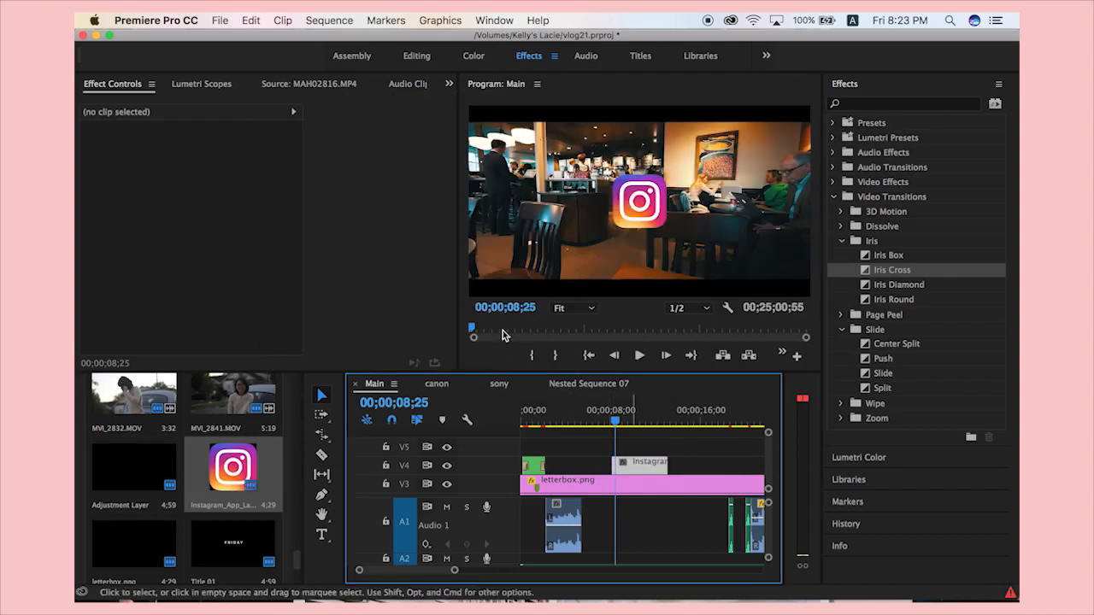
pyautogui.click(142, 146)
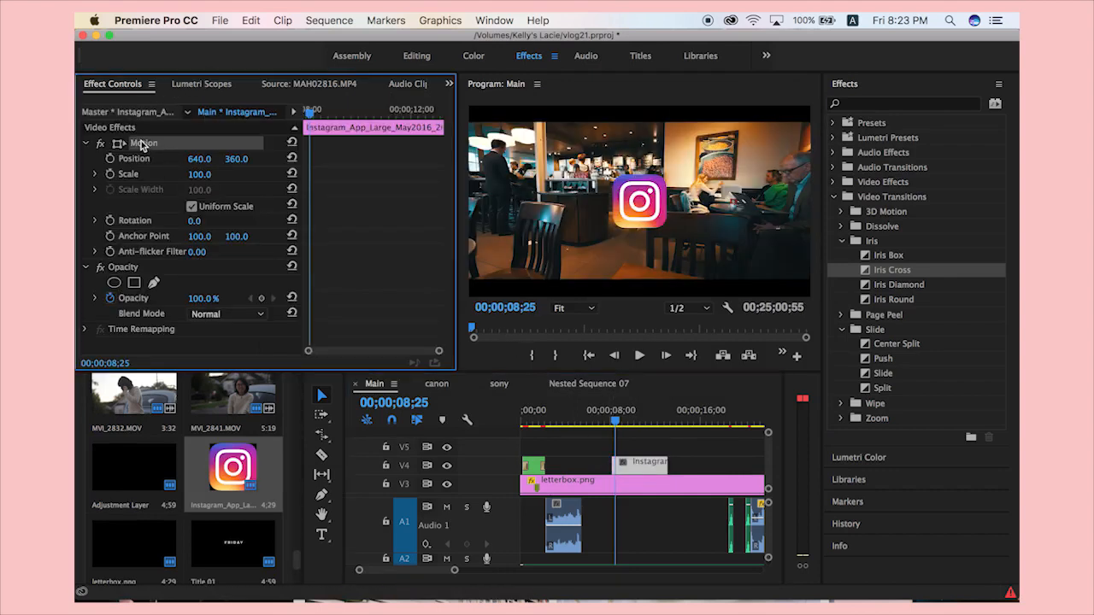
pyautogui.moveTo(665, 174); pyautogui.dragTo(523, 260)
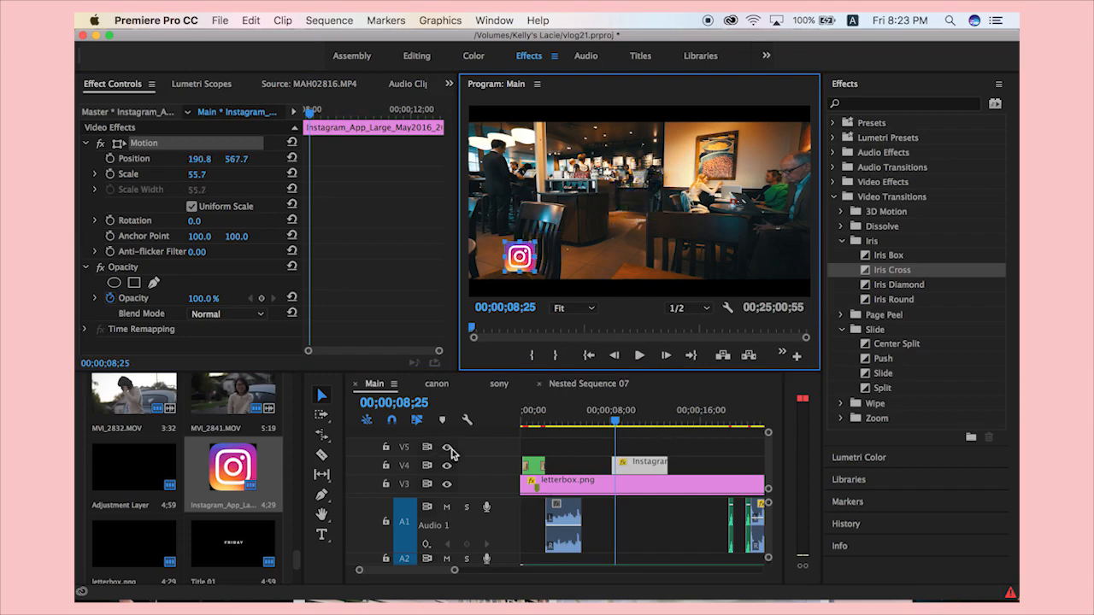
pyautogui.click(639, 445)
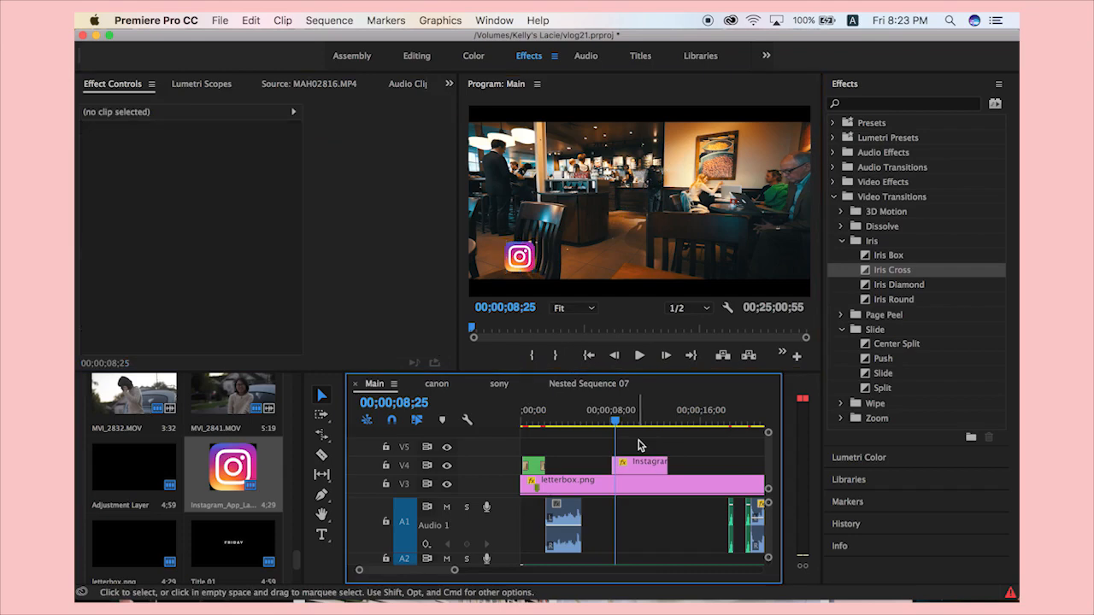
# Search the whole Mac for twitter and import Twitter_logo_blue.png.
pyautogui.press('super+i')
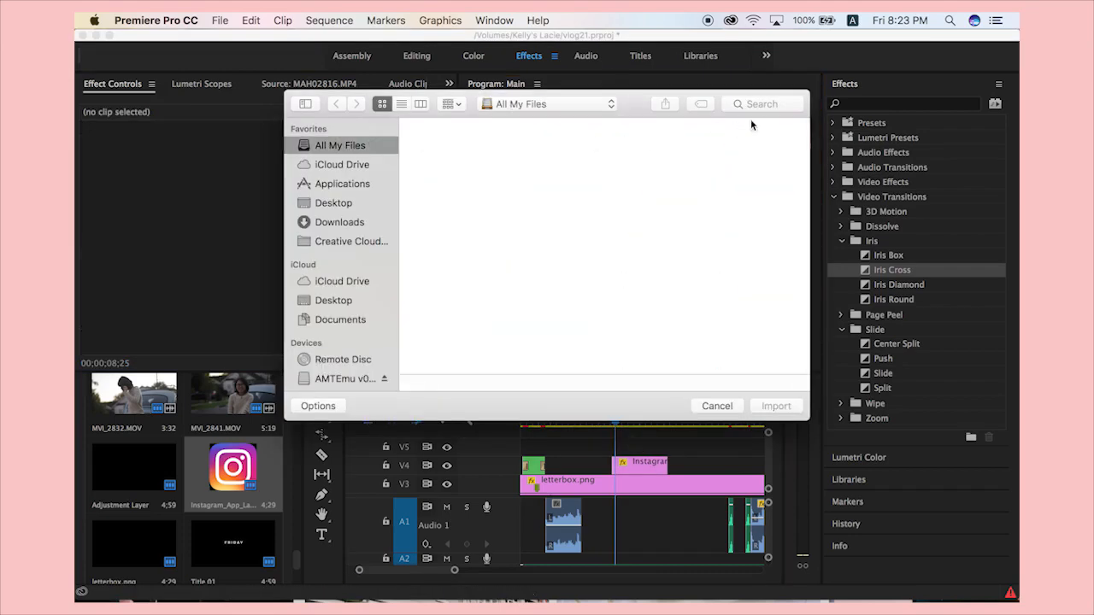
pyautogui.click(756, 103)
pyautogui.write('tw')
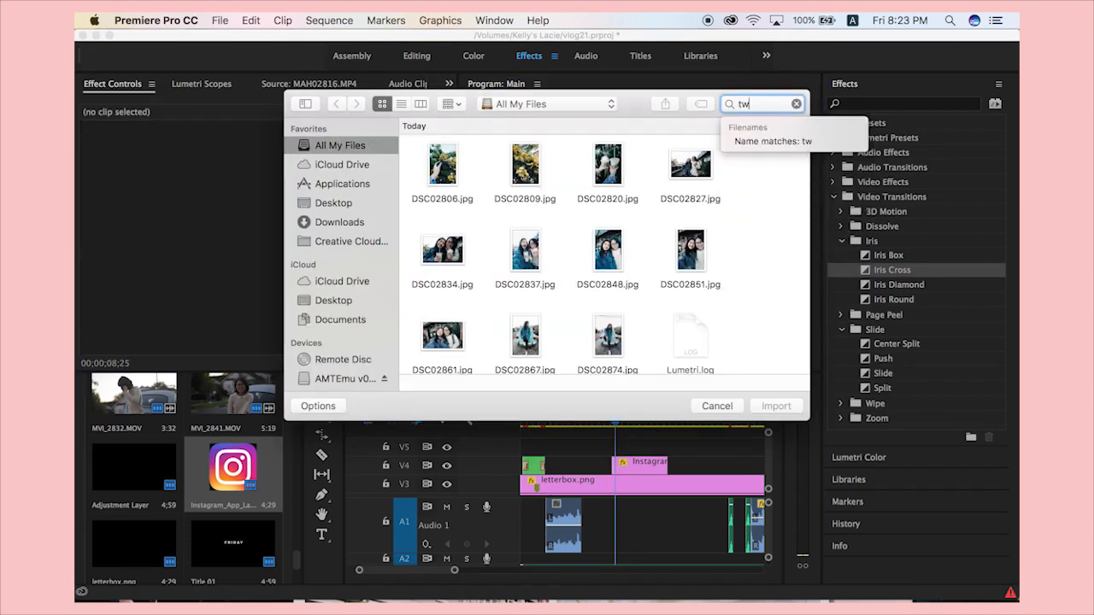
pyautogui.write('itter')
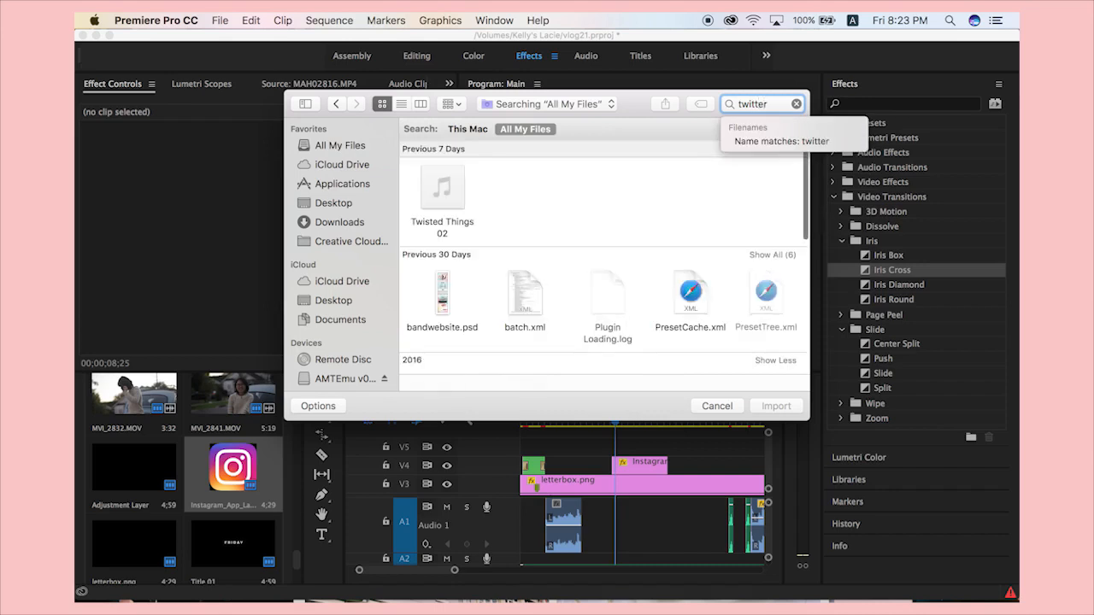
pyautogui.press('Return')
pyautogui.click(470, 132)
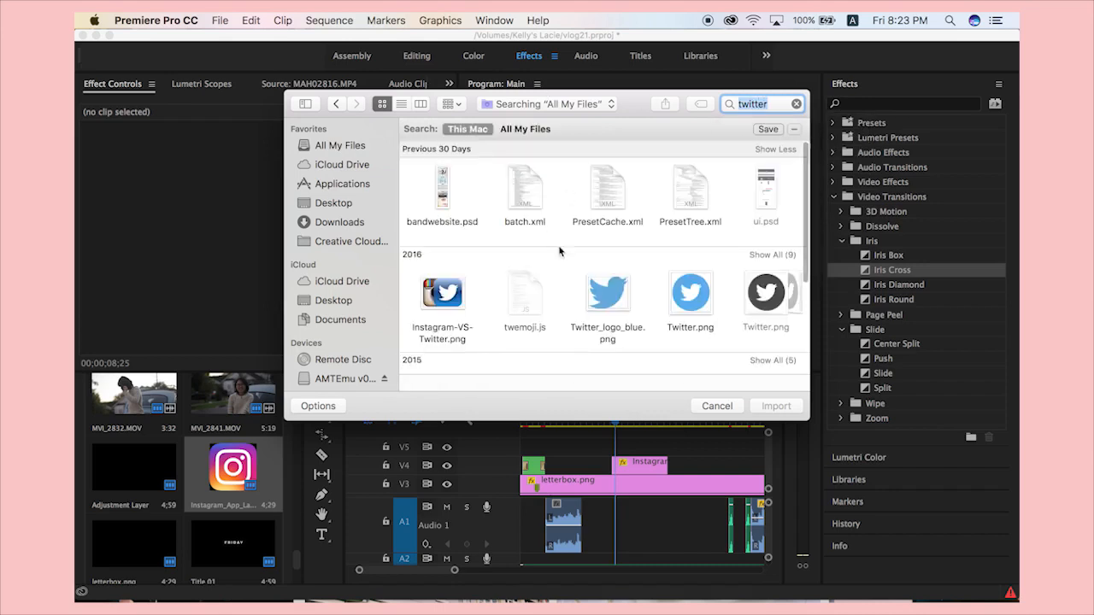
pyautogui.click(618, 292)
pyautogui.click(769, 409)
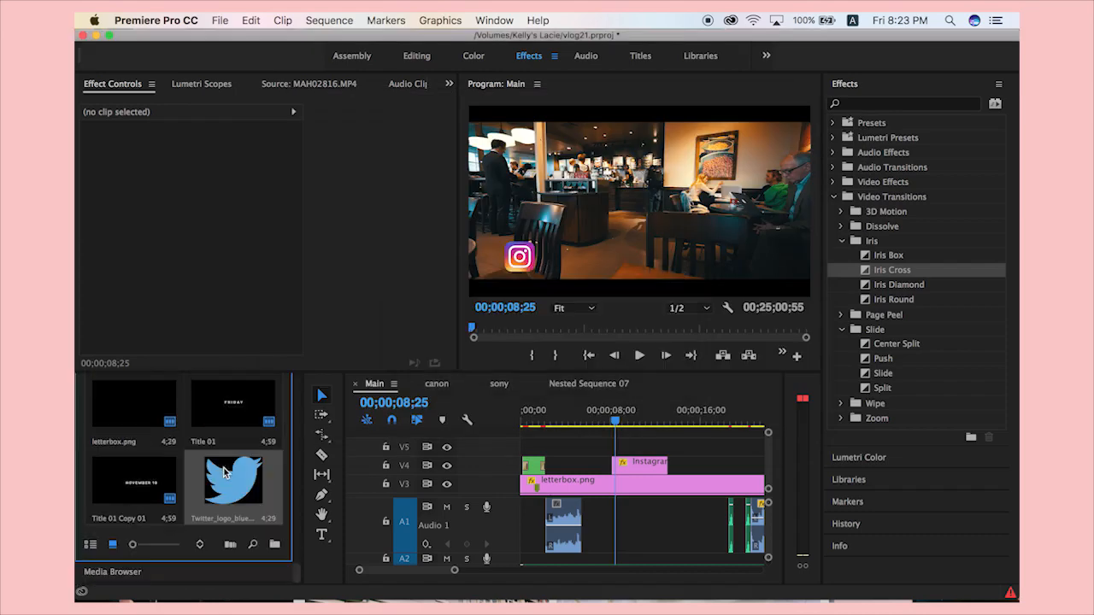
# Place the Twitter logo on V5 above the Instagram logo, scaled to 10 and positioned at about 257.1, 562.2.
pyautogui.moveTo(233, 479); pyautogui.dragTo(613, 451)
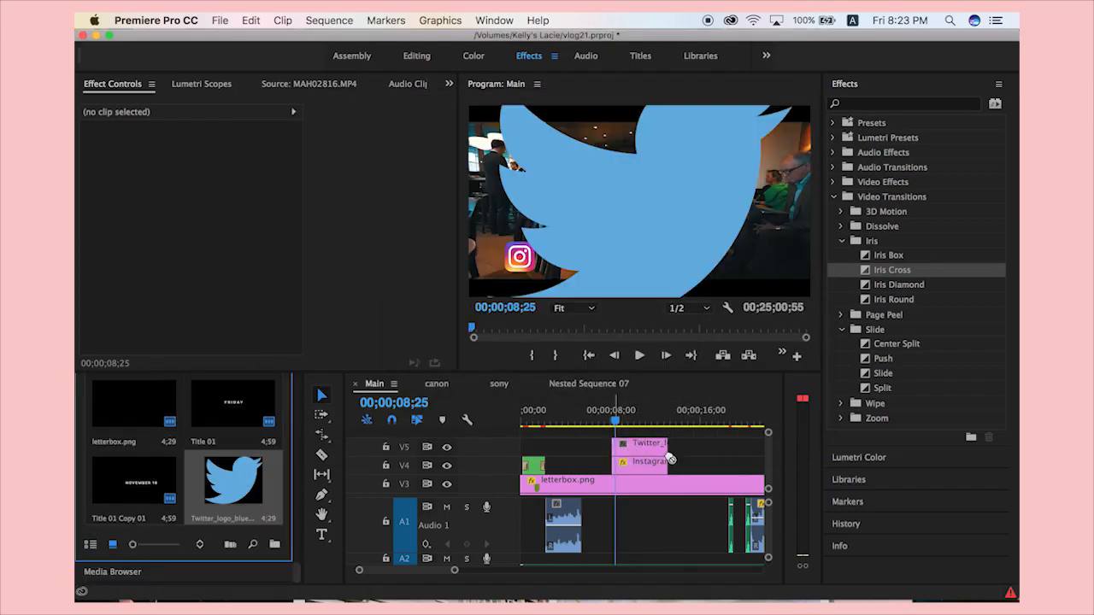
pyautogui.click(639, 444)
pyautogui.click(146, 143)
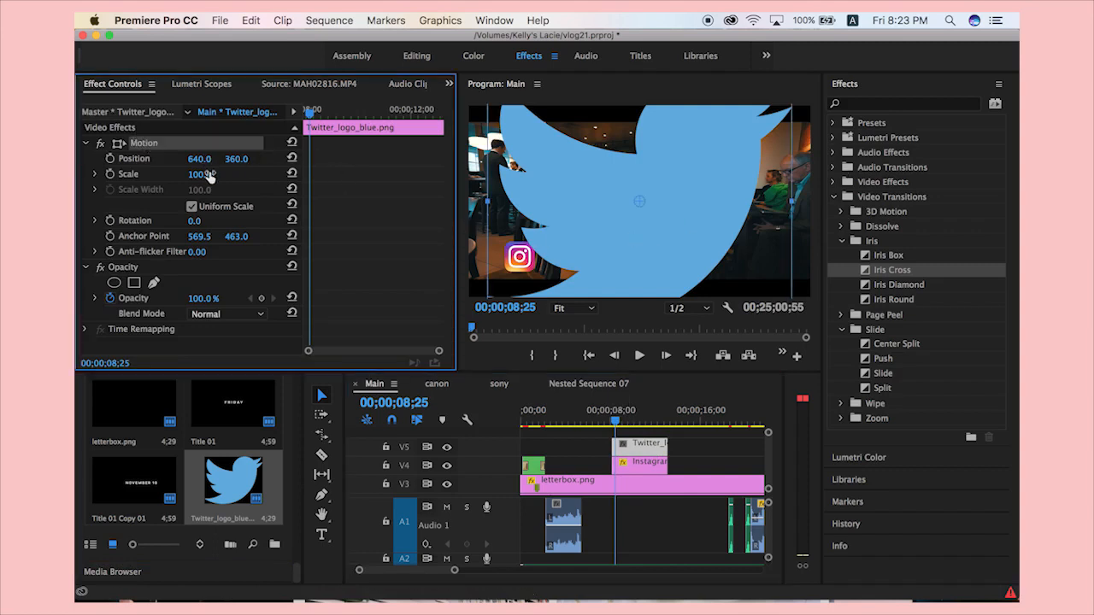
pyautogui.moveTo(195, 173); pyautogui.dragTo(205, 176)
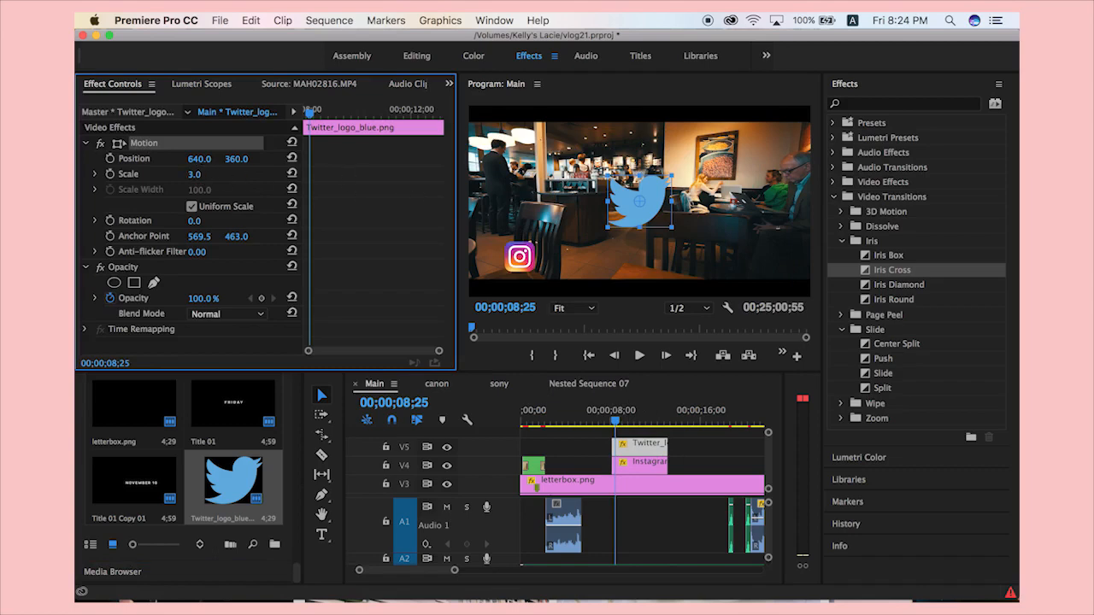
pyautogui.moveTo(195, 174); pyautogui.dragTo(358, 176)
pyautogui.moveTo(649, 199); pyautogui.dragTo(539, 258)
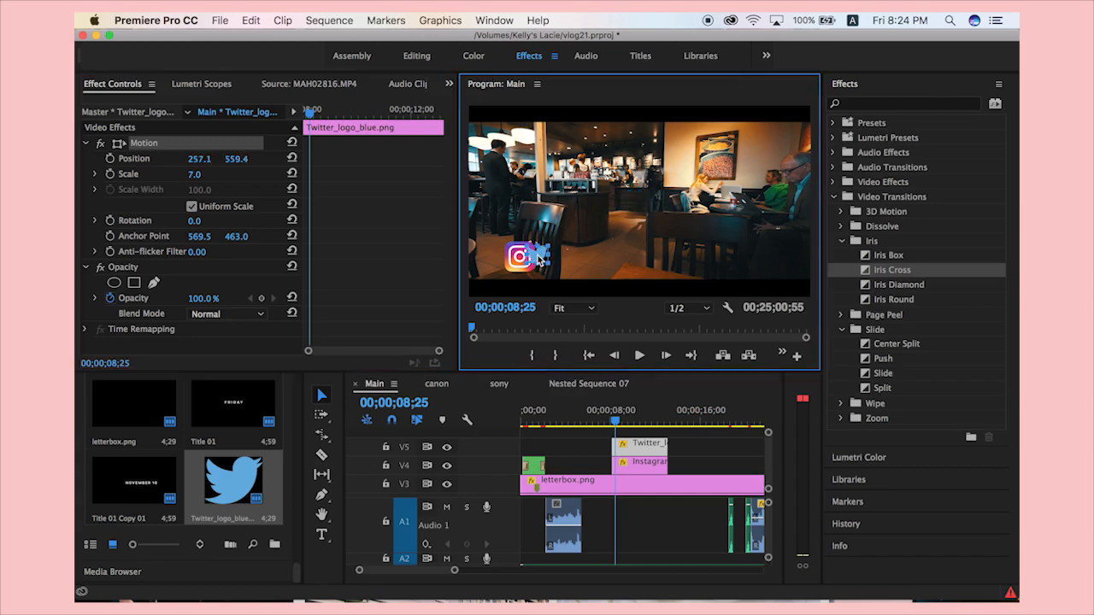
pyautogui.click(199, 173)
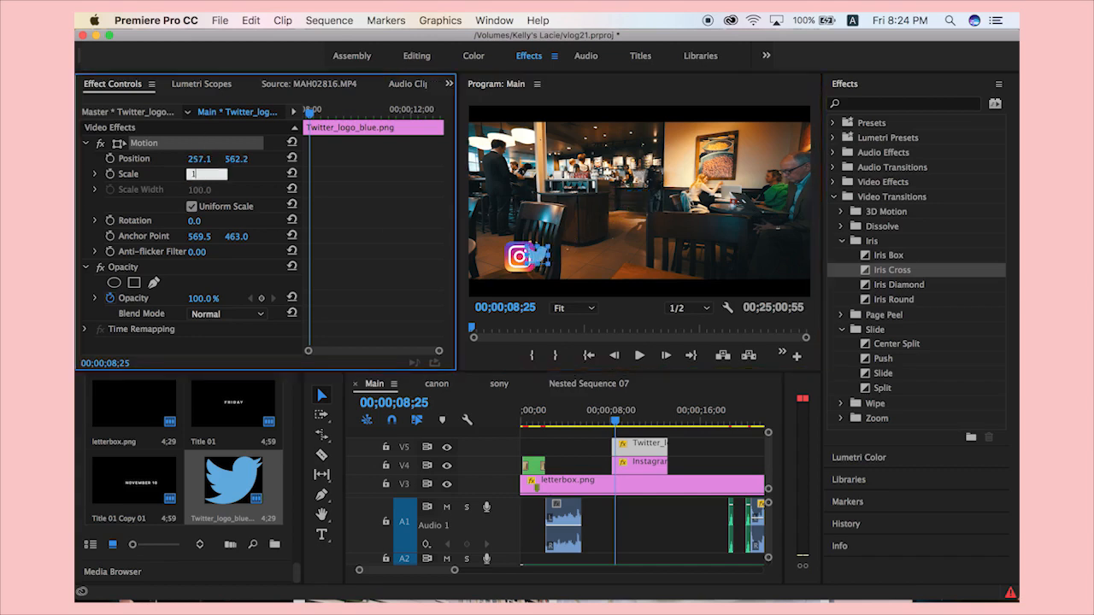
pyautogui.write('10')
pyautogui.press('Return')
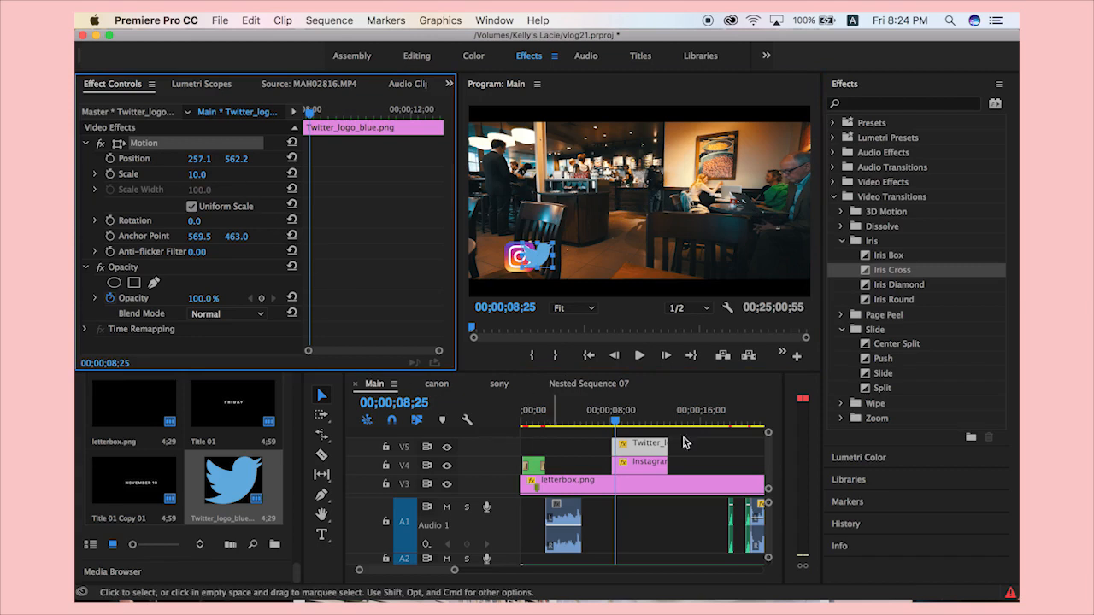
# Move the playhead to 00;00;08;09 and create a 1280 × 720 legacy title named Title 02.
pyautogui.click(646, 447)
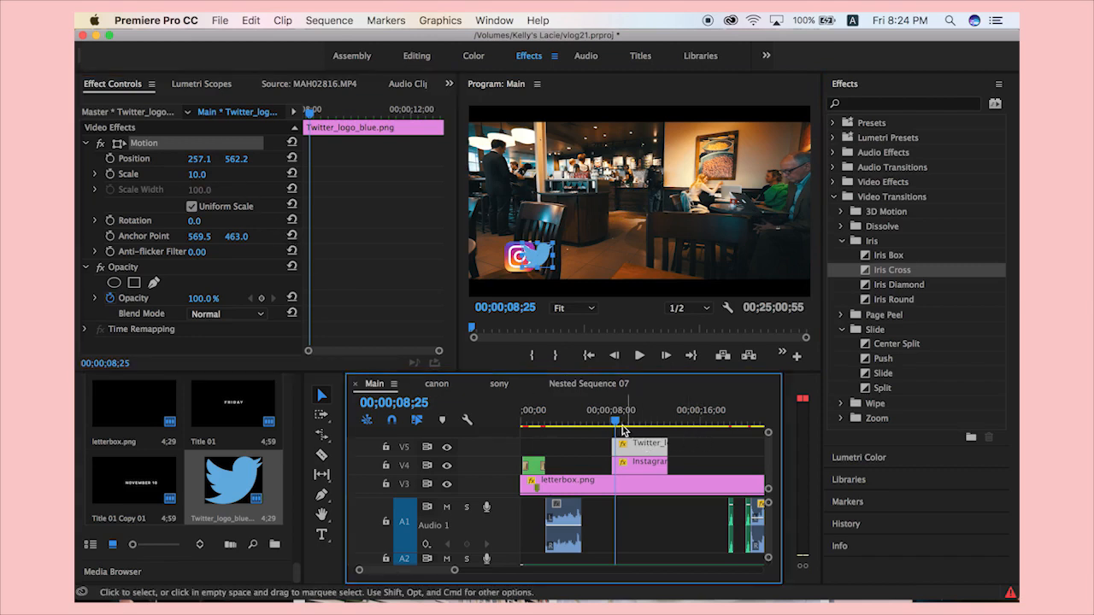
pyautogui.moveTo(623, 430); pyautogui.dragTo(617, 421)
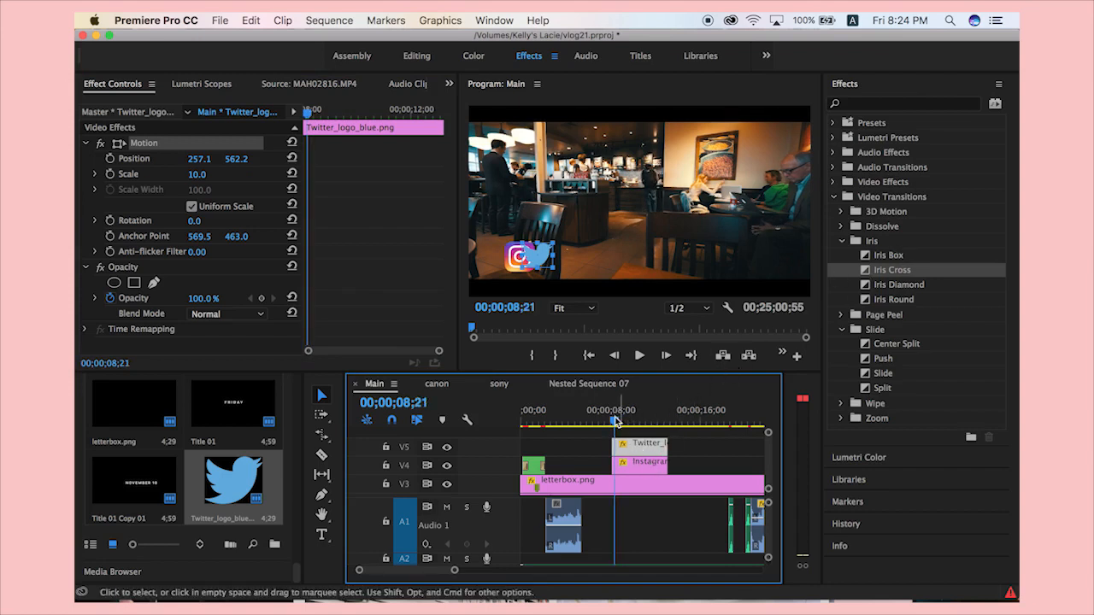
pyautogui.moveTo(616, 420); pyautogui.dragTo(612, 421)
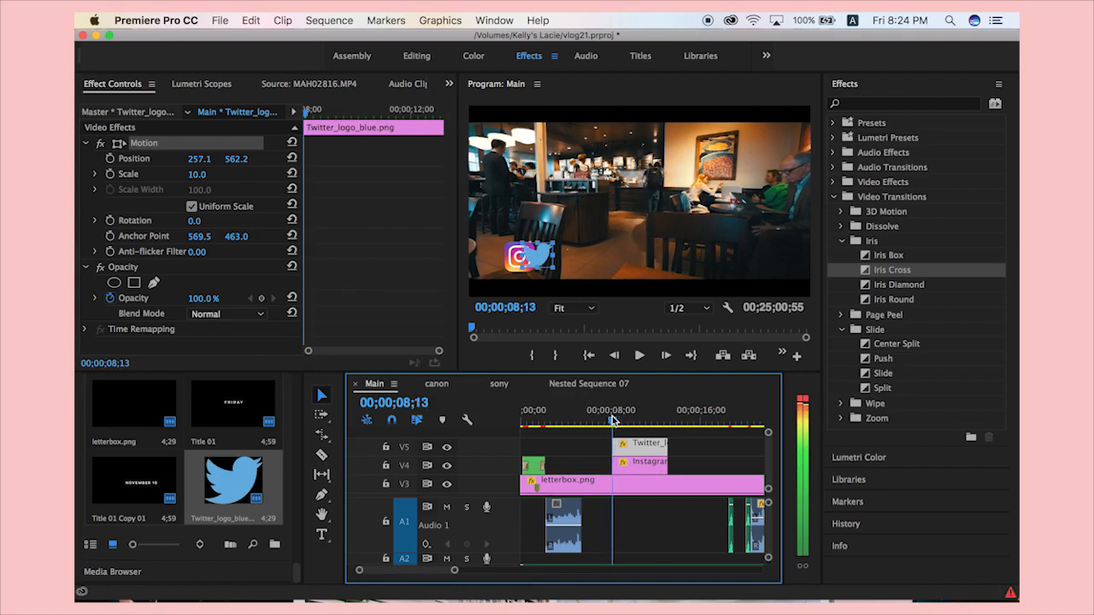
pyautogui.click(538, 464)
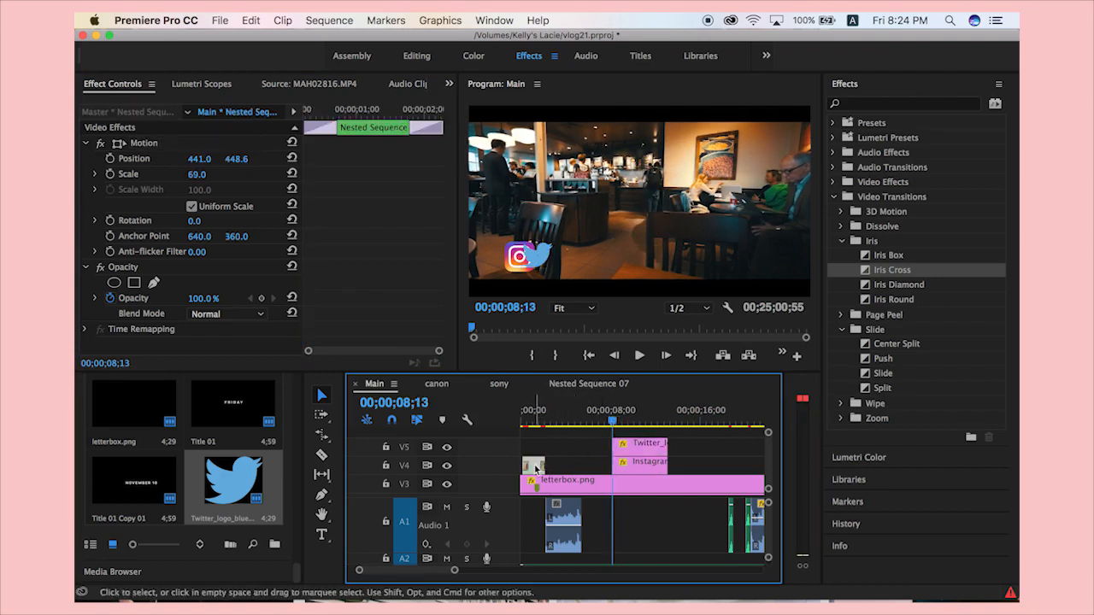
pyautogui.click(612, 422)
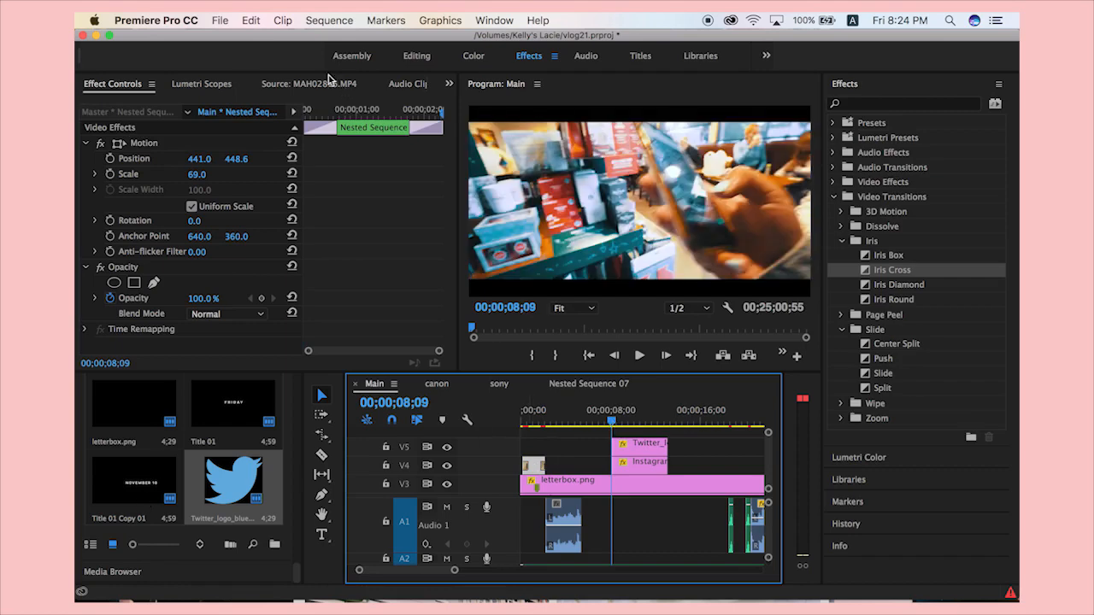
pyautogui.click(219, 20)
pyautogui.moveTo(253, 47)
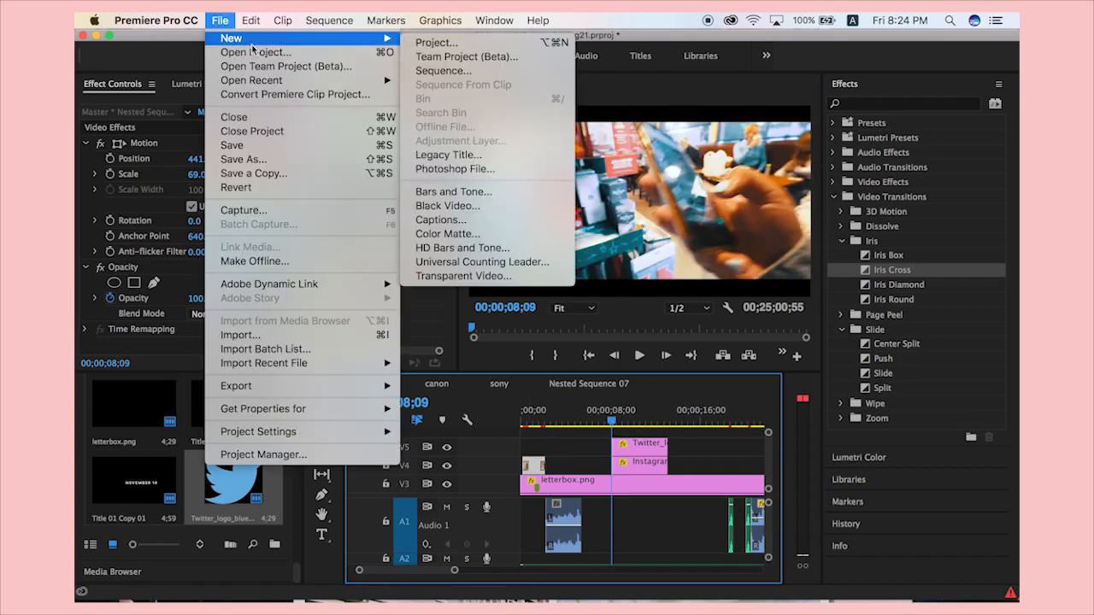
pyautogui.click(462, 155)
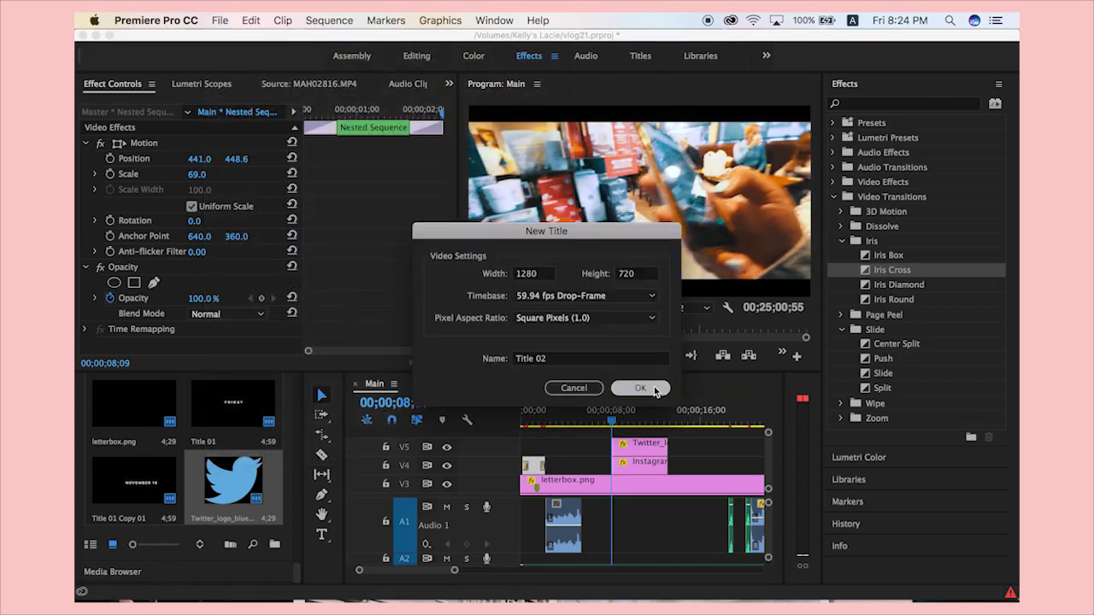
pyautogui.click(650, 377)
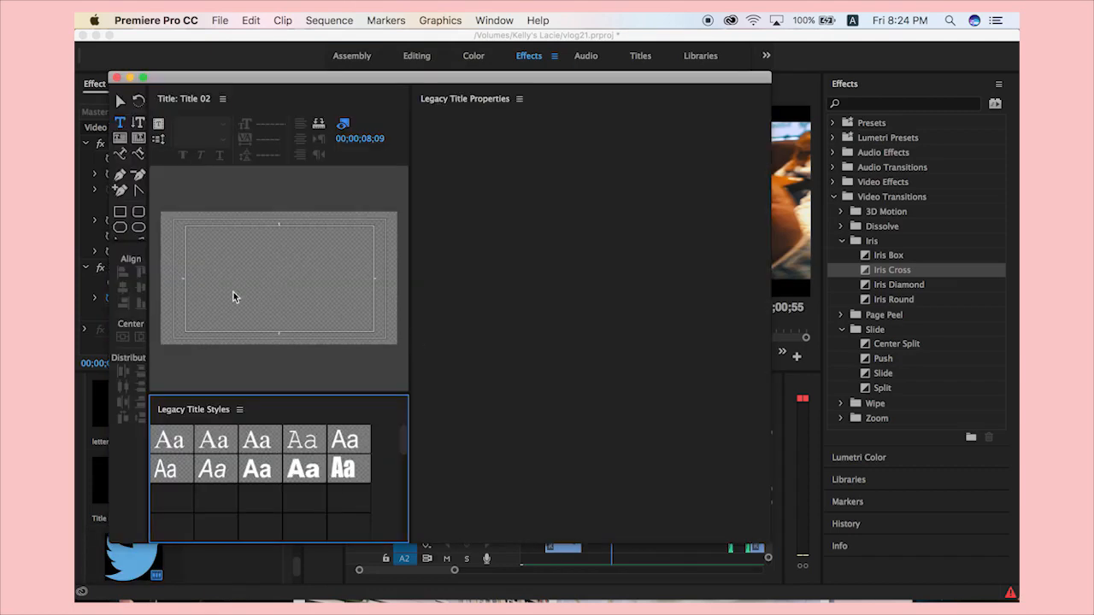
# Enter the social media handle in the lower left of the title frame at font size 62 and close the title editor.
pyautogui.click(198, 312)
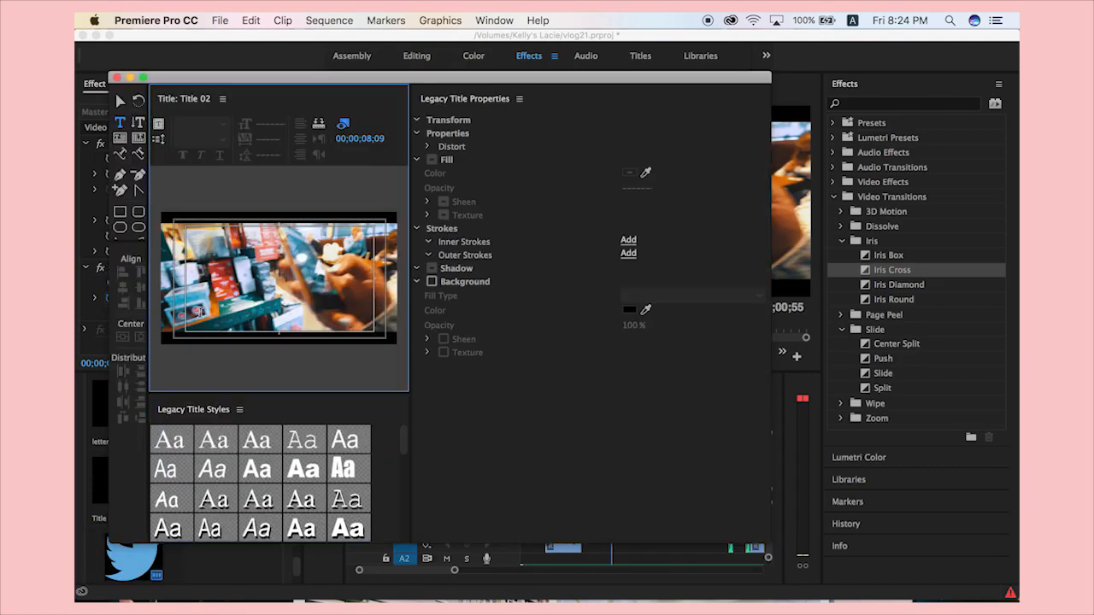
pyautogui.click(199, 312)
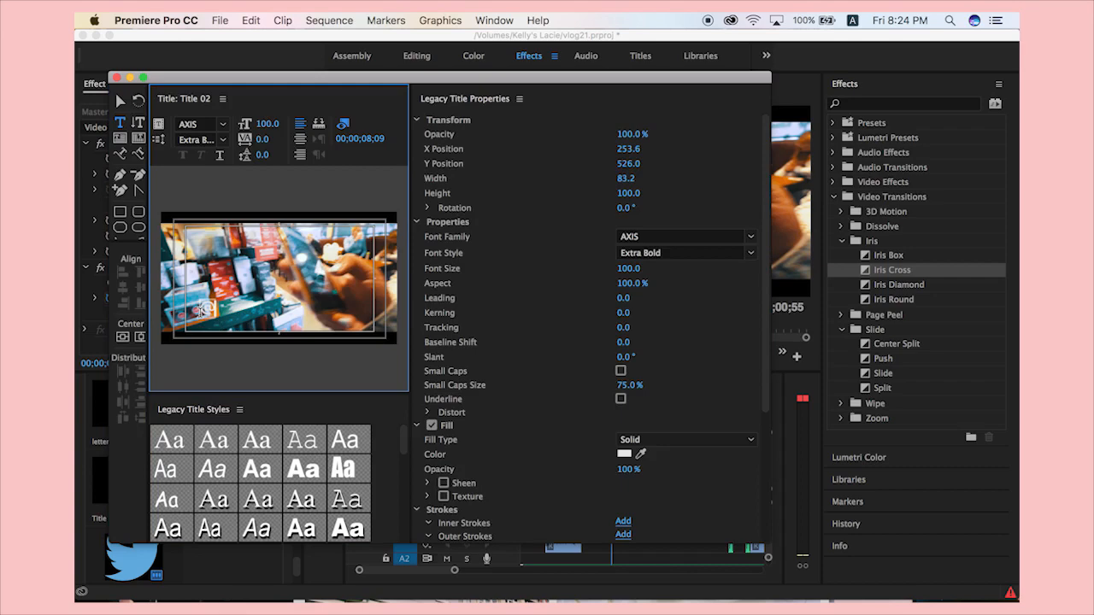
pyautogui.write('ITSKELIFE')
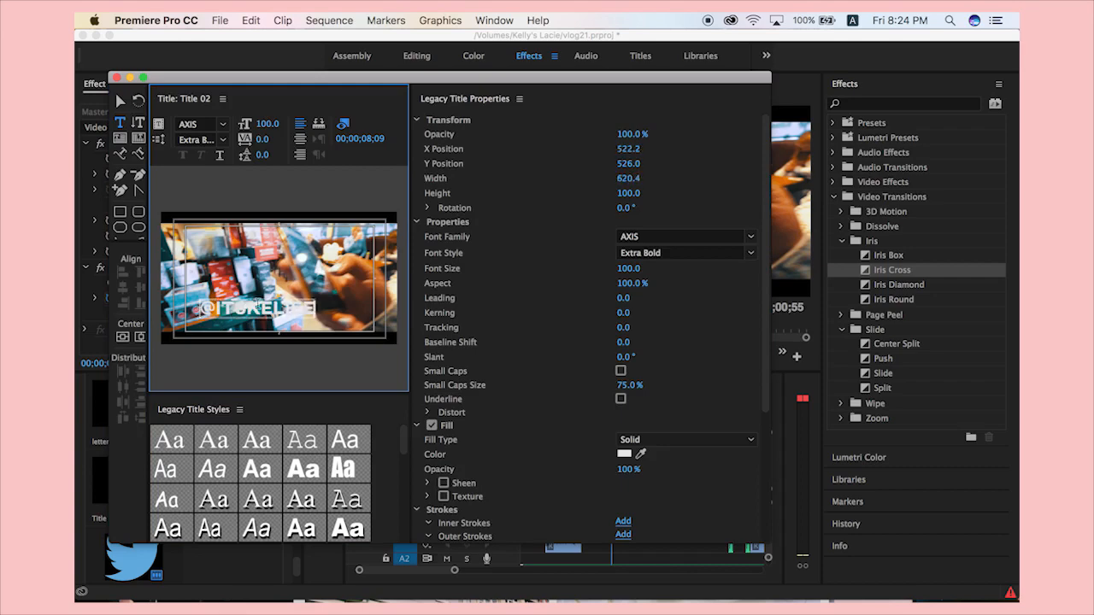
pyautogui.moveTo(309, 309); pyautogui.dragTo(196, 309)
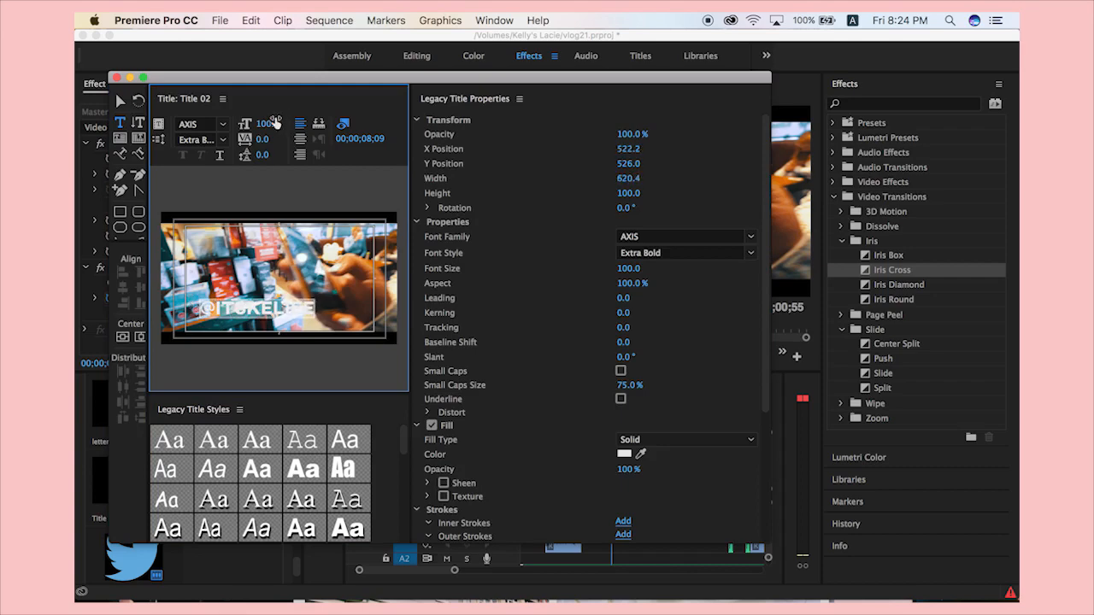
pyautogui.moveTo(274, 124); pyautogui.dragTo(242, 124)
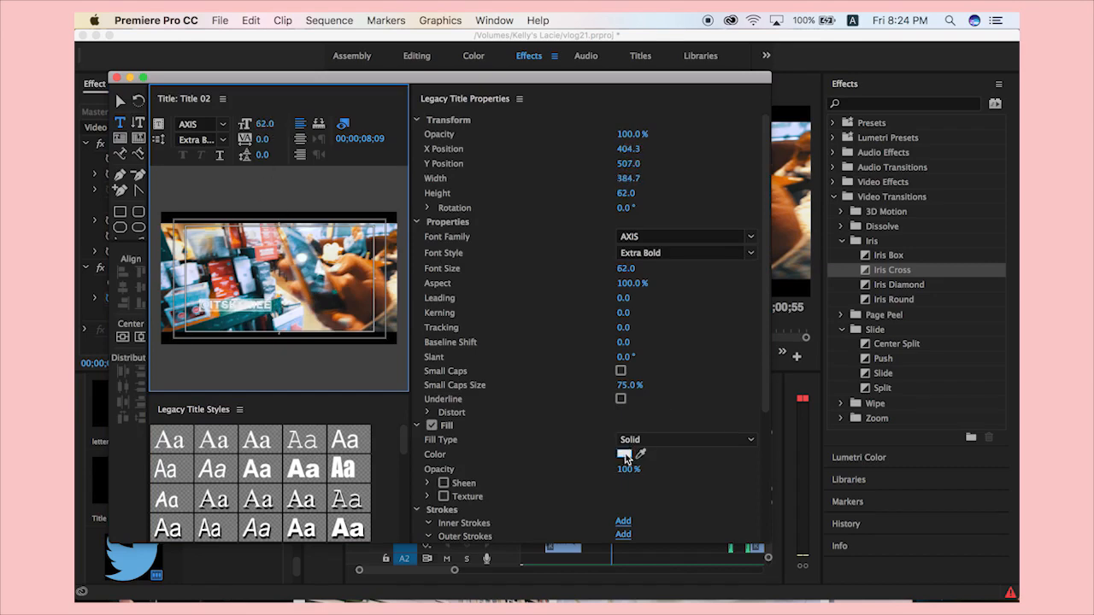
pyautogui.click(608, 454)
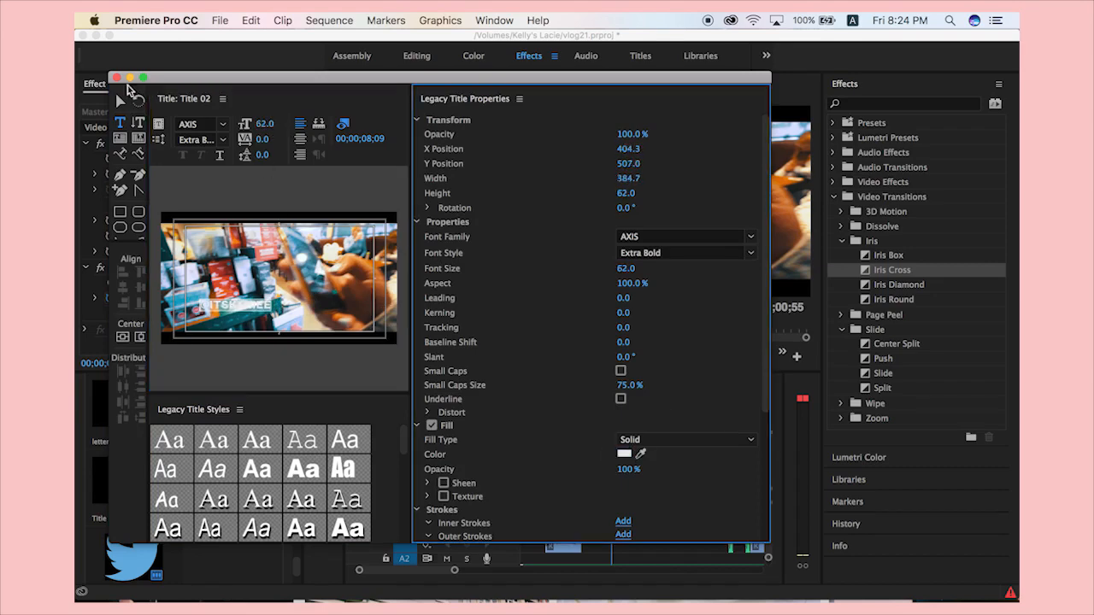
pyautogui.click(118, 78)
# Place Title 02 on V6 above both logos, nest the three clips as Nested Sequence 08 and play the result.
pyautogui.moveTo(215, 491); pyautogui.dragTo(624, 443)
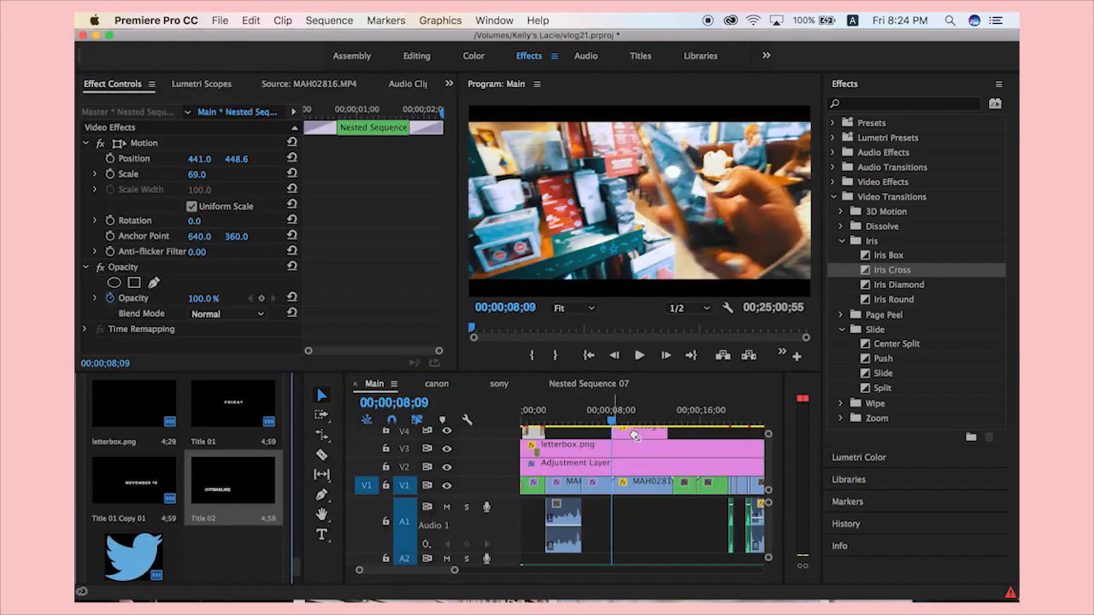
pyautogui.click(641, 446)
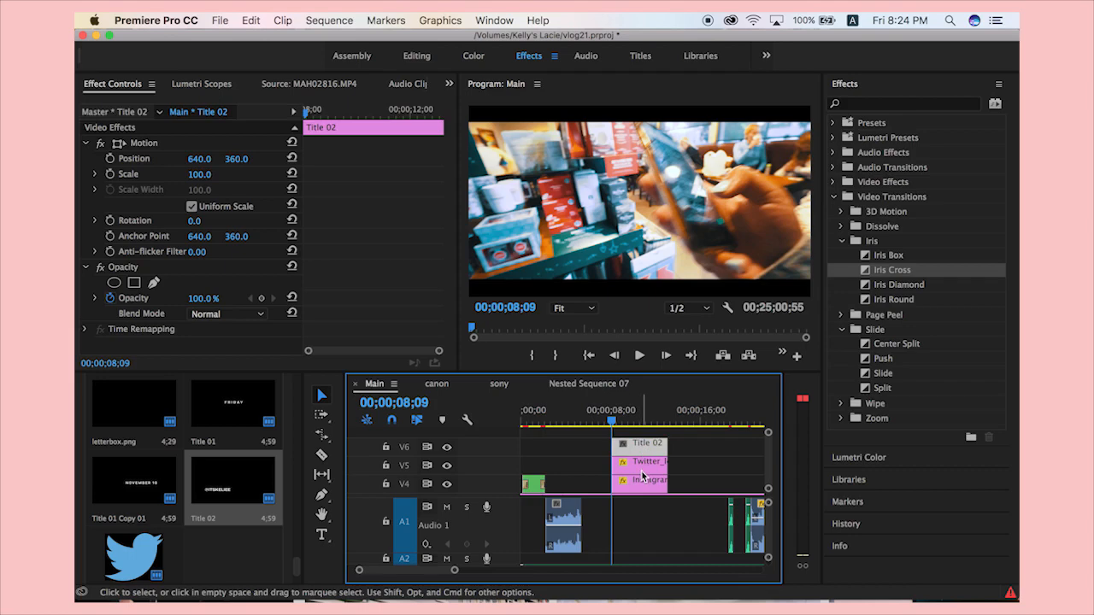
pyautogui.keyDown('shift'); pyautogui.click(642, 471); pyautogui.keyUp('shift')
pyautogui.keyDown('shift'); pyautogui.click(643, 488); pyautogui.keyUp('shift')
pyautogui.press('super+g')
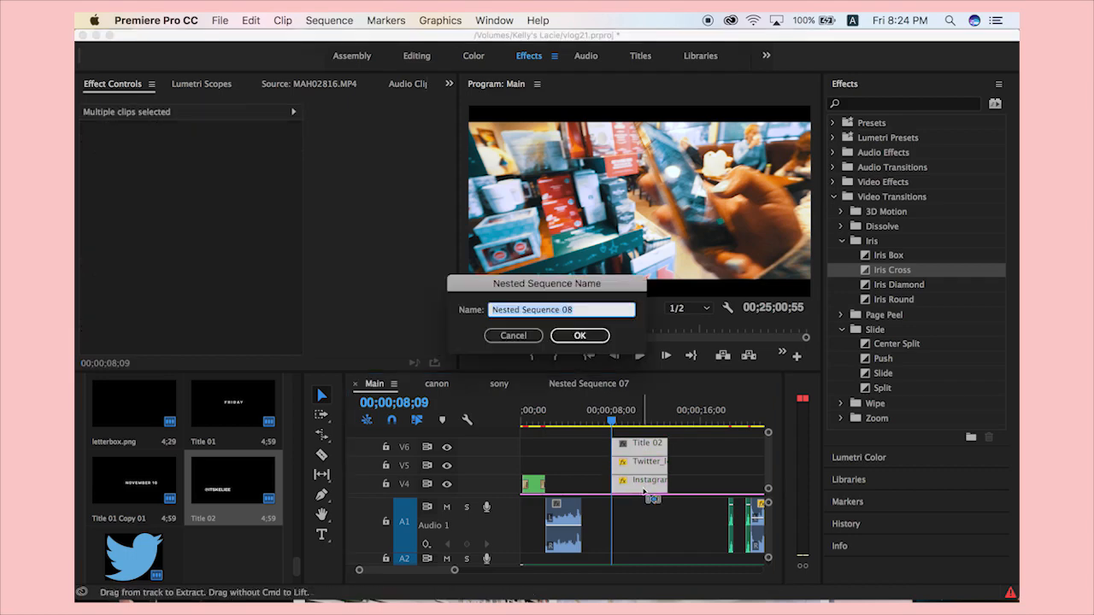
pyautogui.press('Return')
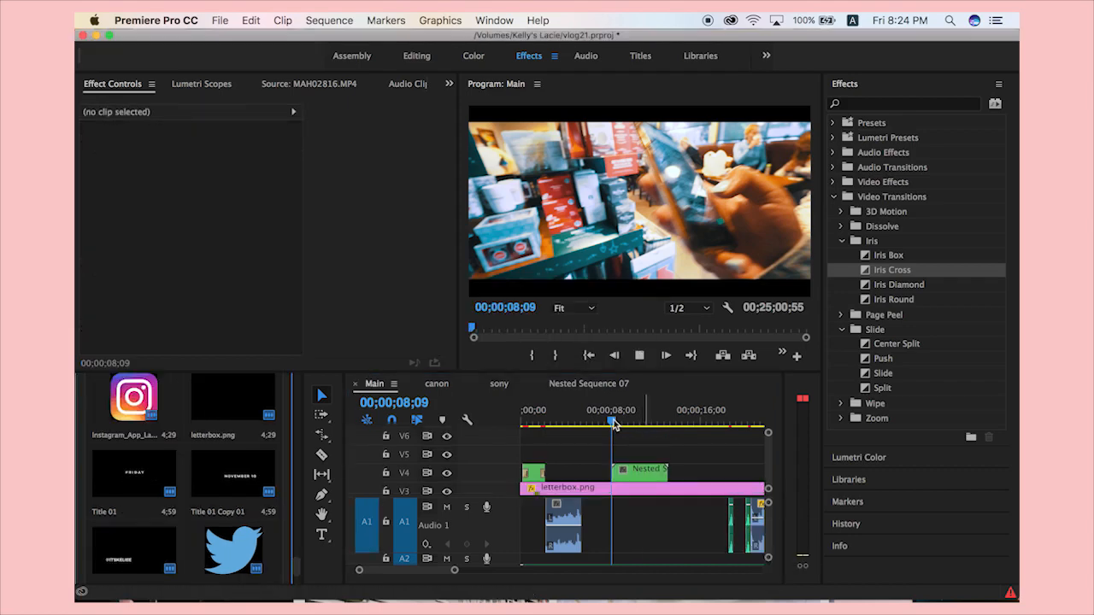
pyautogui.press('space')
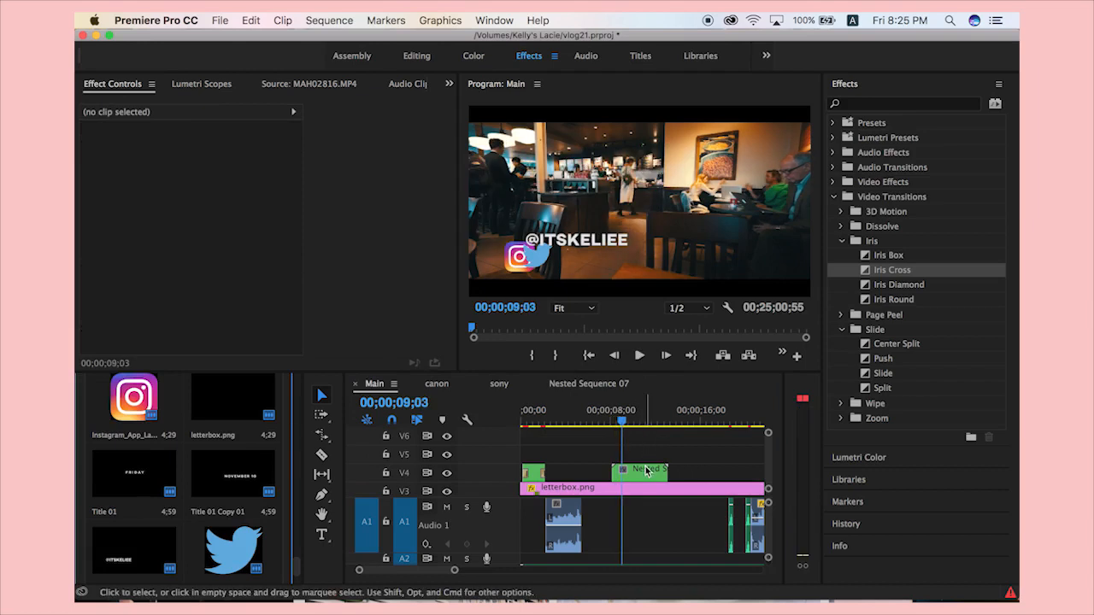
# Inside Nested Sequence 08, reposition the handle title just to the right of the Twitter logo.
pyautogui.doubleClick(647, 471)
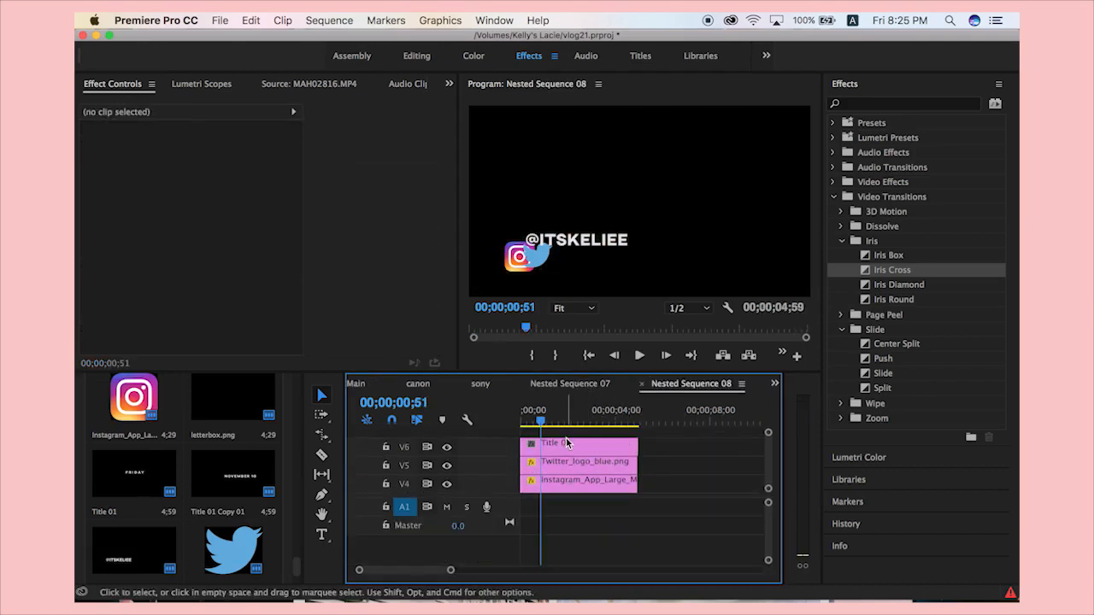
pyautogui.click(558, 453)
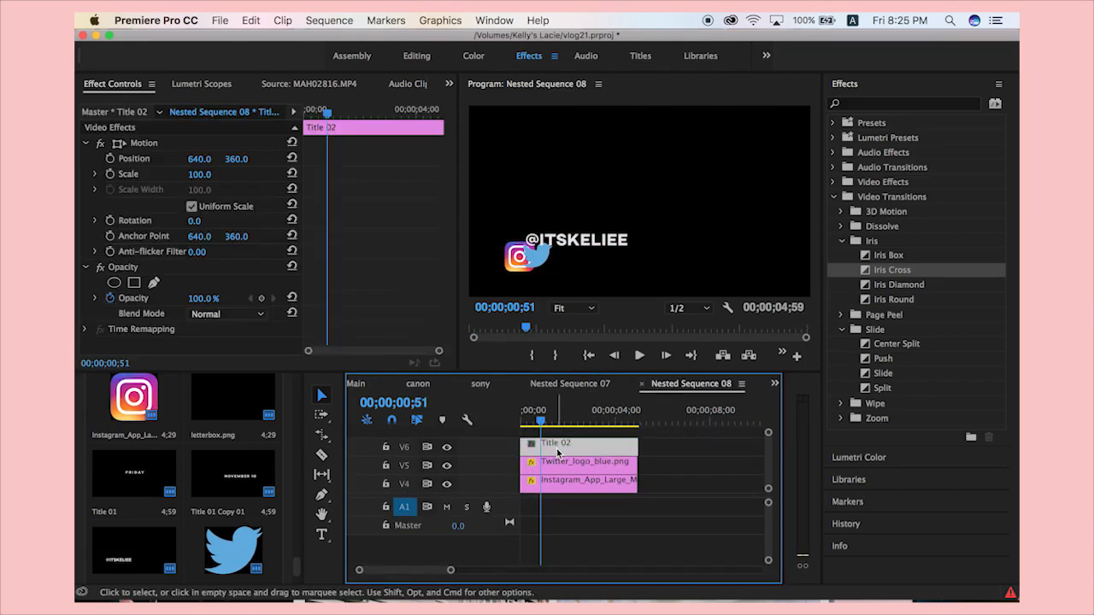
pyautogui.click(157, 148)
pyautogui.moveTo(590, 247); pyautogui.dragTo(604, 272)
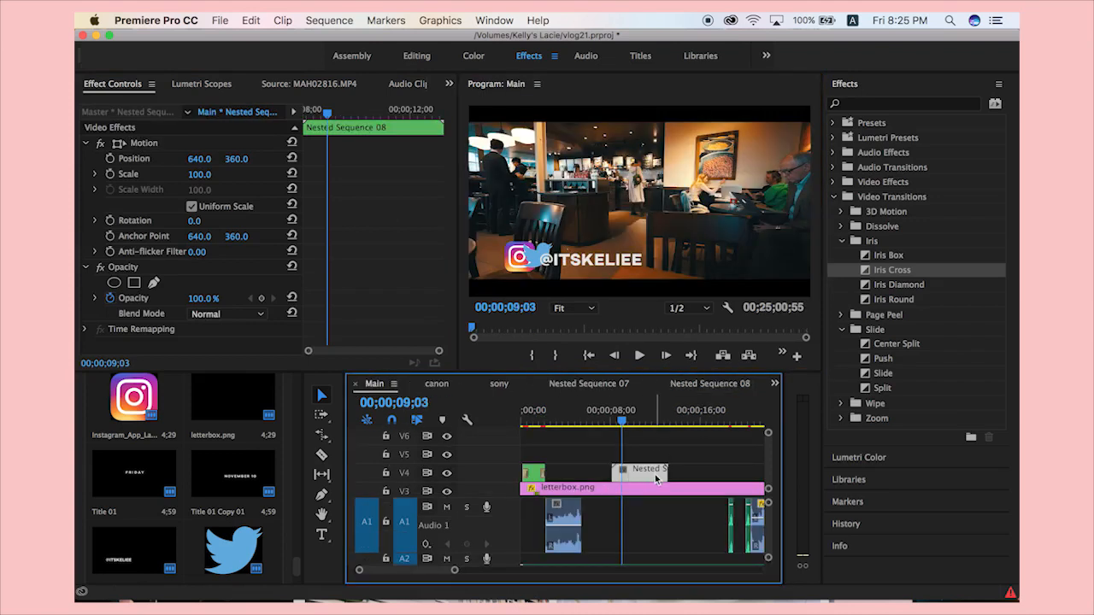
# In Main, scale Nested Sequence 08 to 74, position it at about 476.9, 407.1 and play the section back.
pyautogui.moveTo(208, 174); pyautogui.dragTo(130, 145)
pyautogui.click(131, 146)
pyautogui.moveTo(573, 250); pyautogui.dragTo(530, 261)
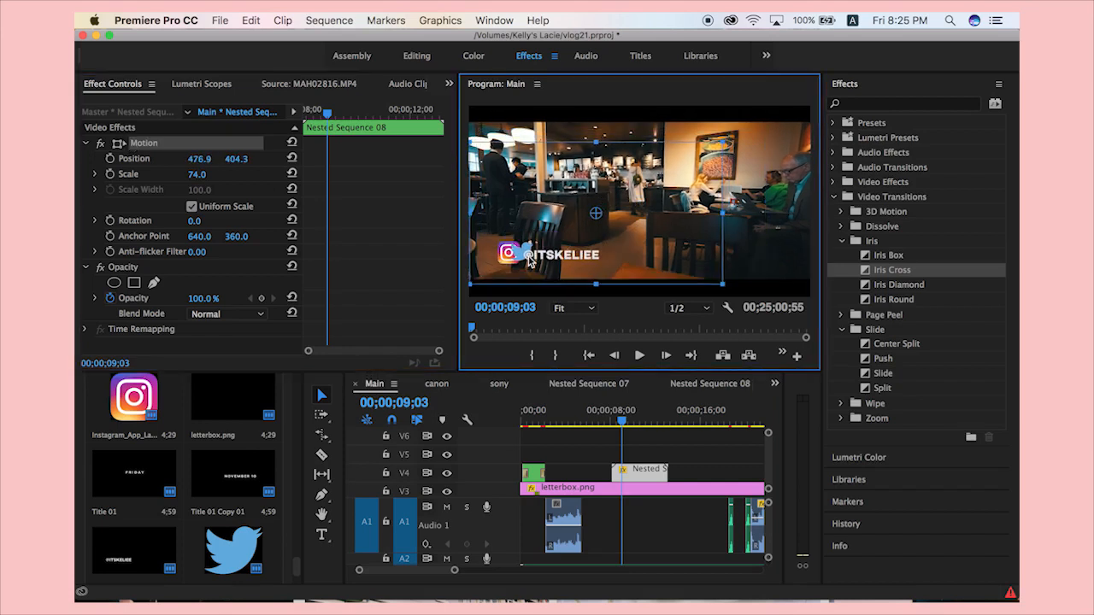
pyautogui.moveTo(626, 425); pyautogui.dragTo(596, 424)
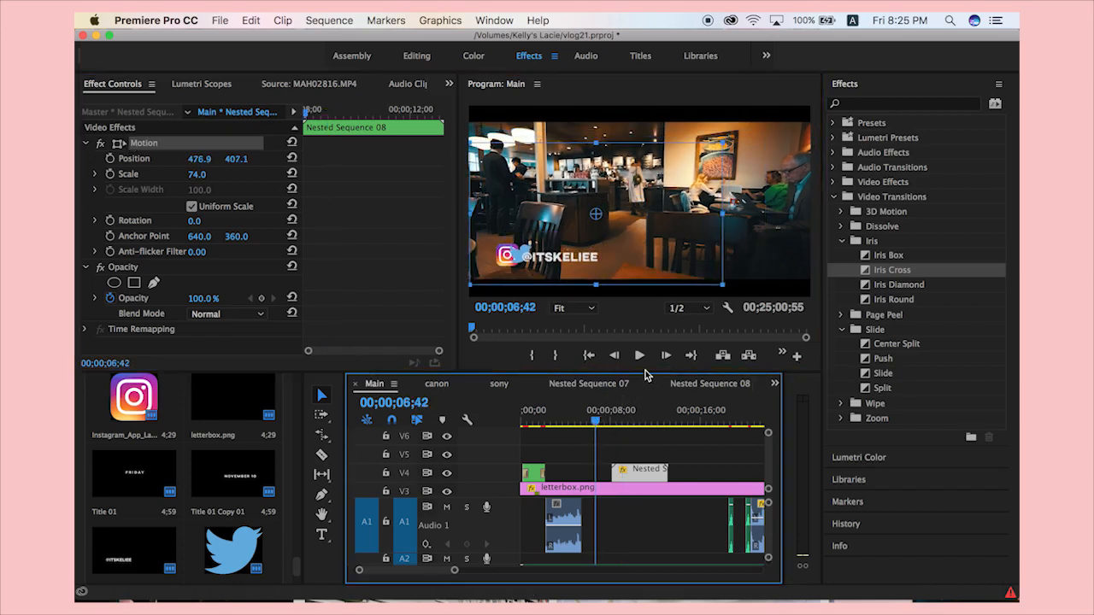
pyautogui.click(640, 355)
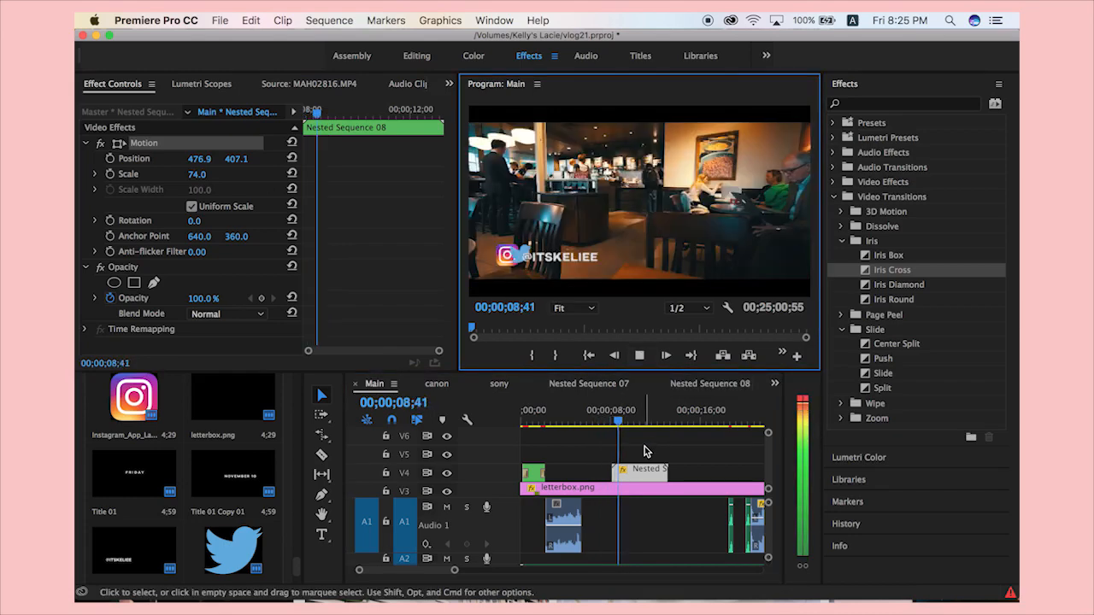
pyautogui.press('space')
# Apply the Iris Cross transition to the start of Nested Sequence 08 and preview it.
pyautogui.moveTo(619, 424); pyautogui.dragTo(612, 425)
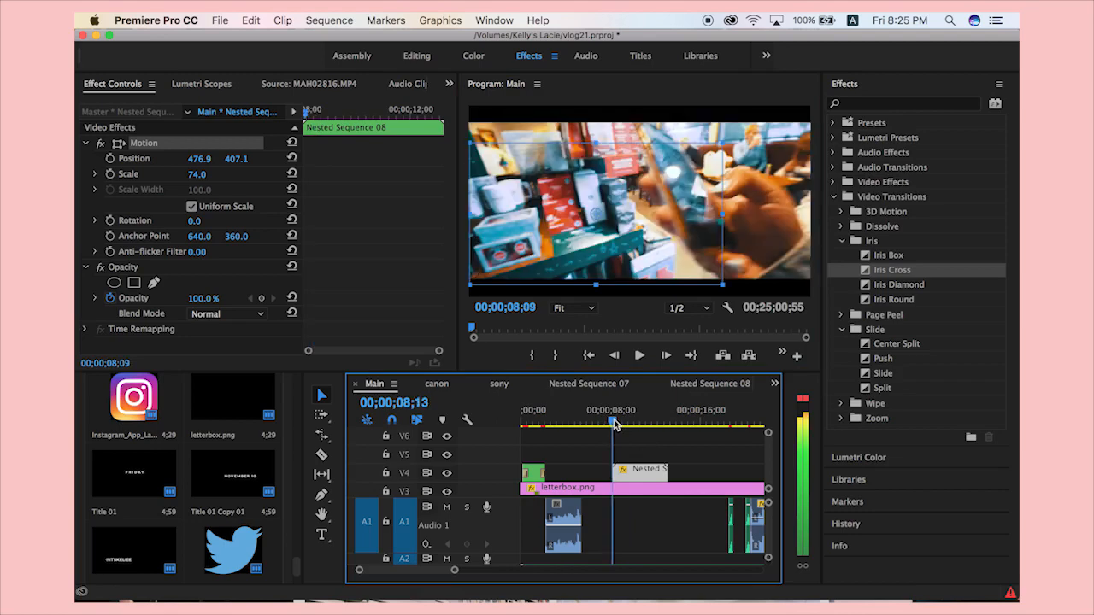
pyautogui.moveTo(889, 270); pyautogui.dragTo(619, 470)
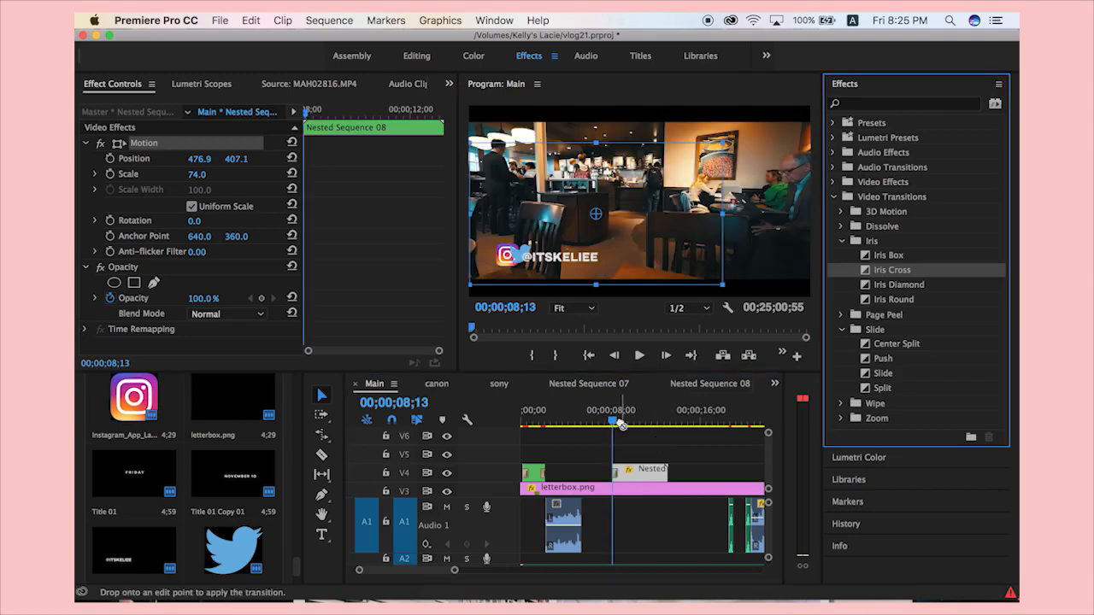
pyautogui.press('space')
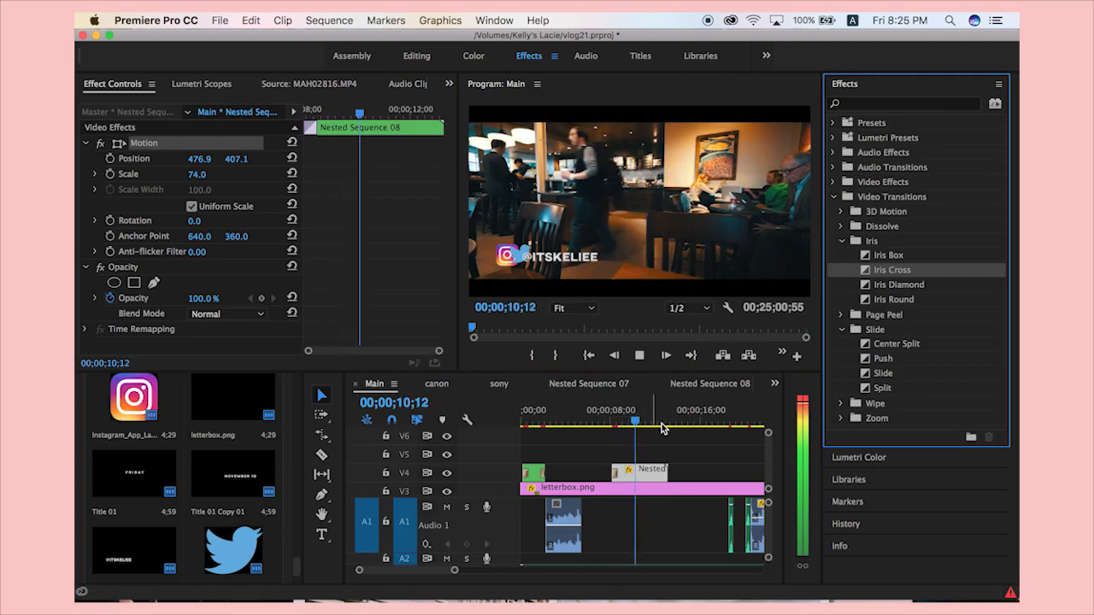
# Stop at 00;00;10;51 and split the Nested Sequence 08 clip on V4 there.
pyautogui.press('space')
pyautogui.click(656, 475)
pyautogui.press('super+k')
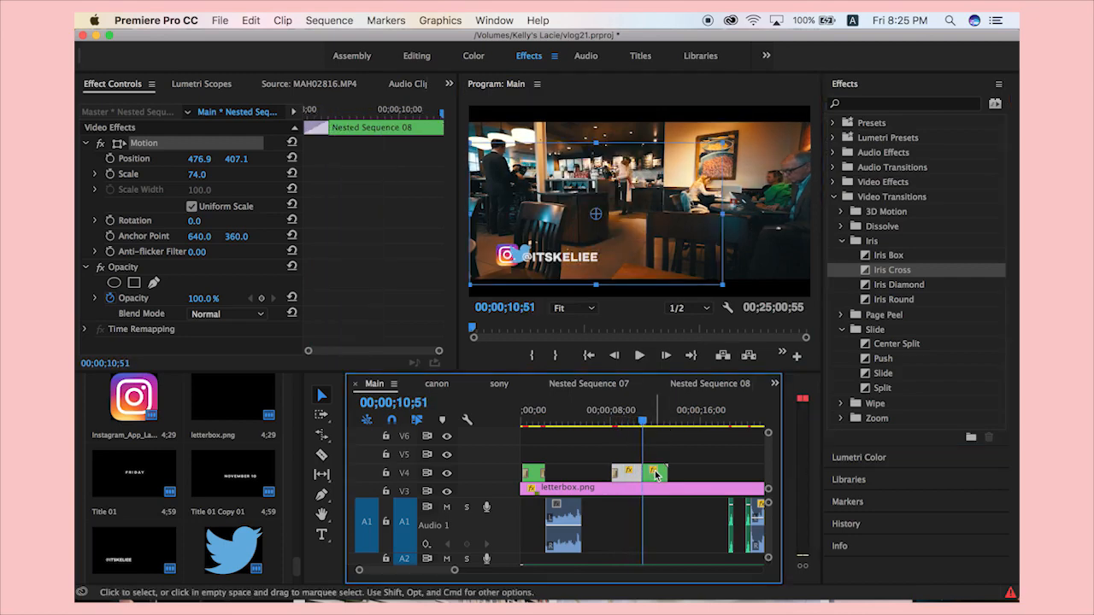
# Delete the part of Nested Sequence 08 after the split and apply the Iris Cross transition to the end of the remaining clip.
pyautogui.click(655, 475)
pyautogui.press('Delete')
pyautogui.click(866, 272)
pyautogui.moveTo(866, 271); pyautogui.dragTo(644, 471)
# Play back the end of Nested Sequence 08 on V4 twice to preview its closing transition.
pyautogui.moveTo(644, 428); pyautogui.dragTo(626, 429)
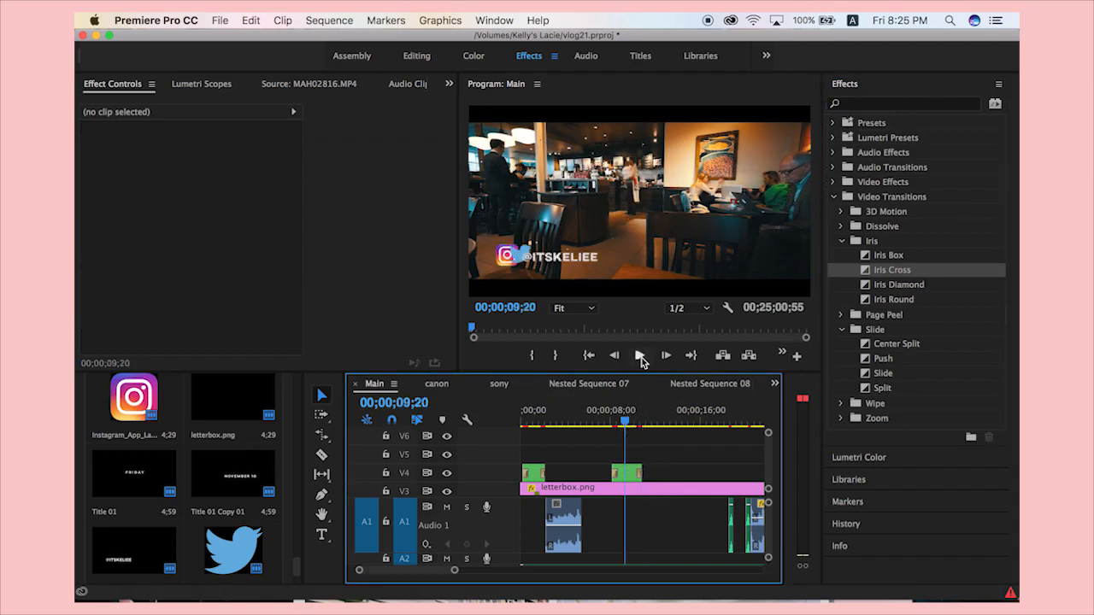
pyautogui.click(640, 356)
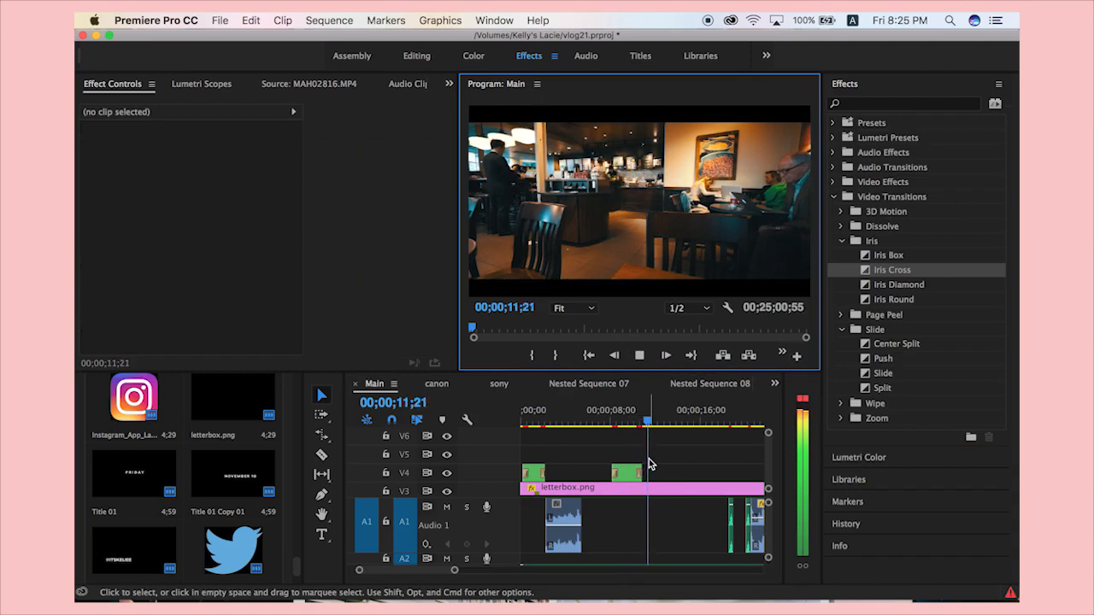
pyautogui.press('space')
pyautogui.click(635, 425)
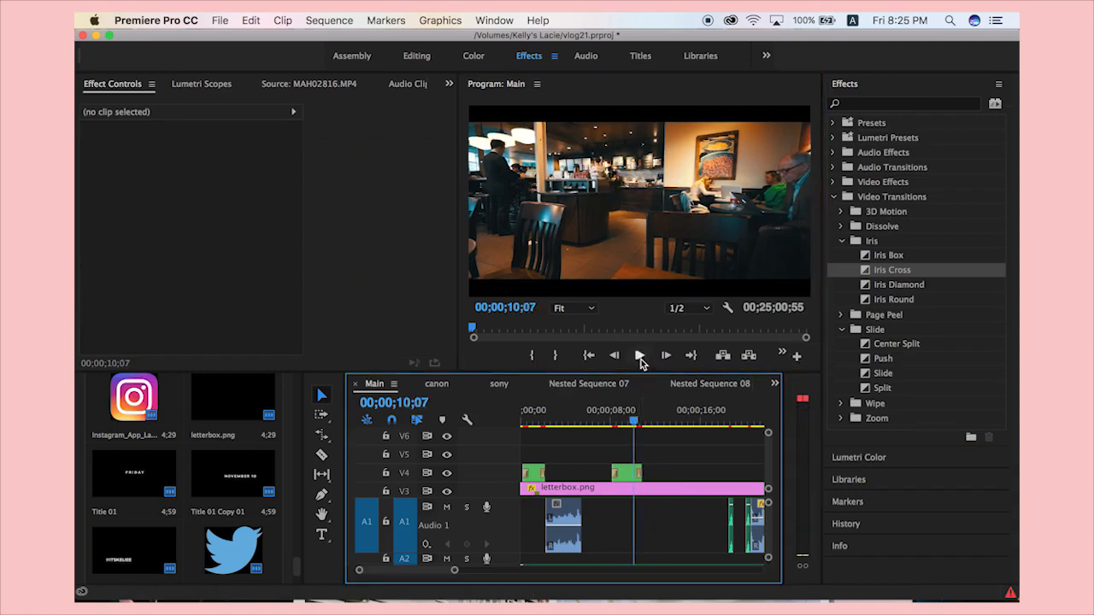
pyautogui.click(639, 356)
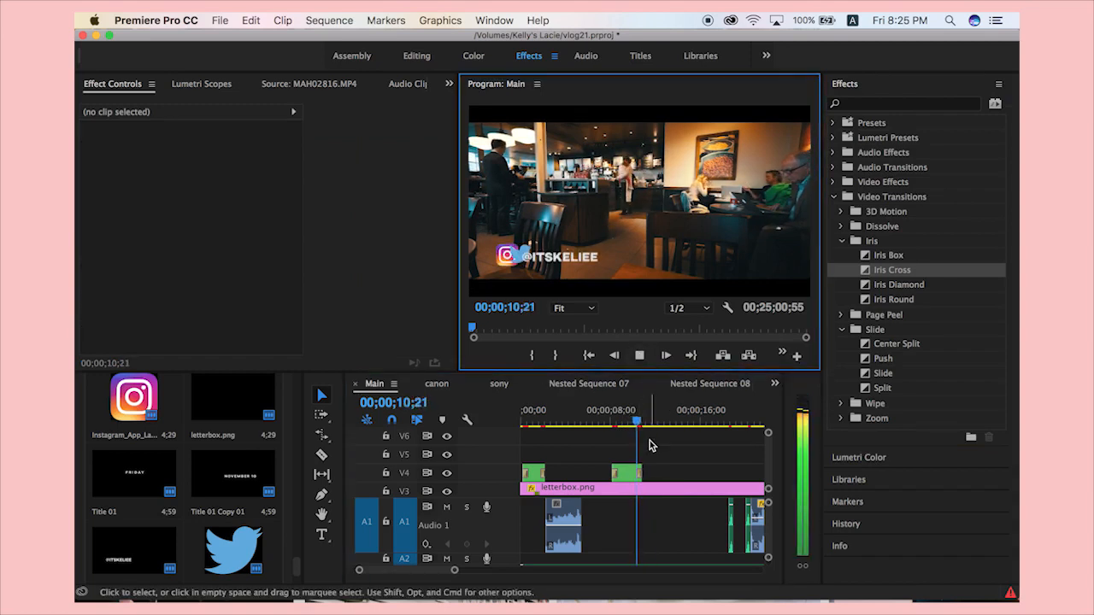
pyautogui.press('space')
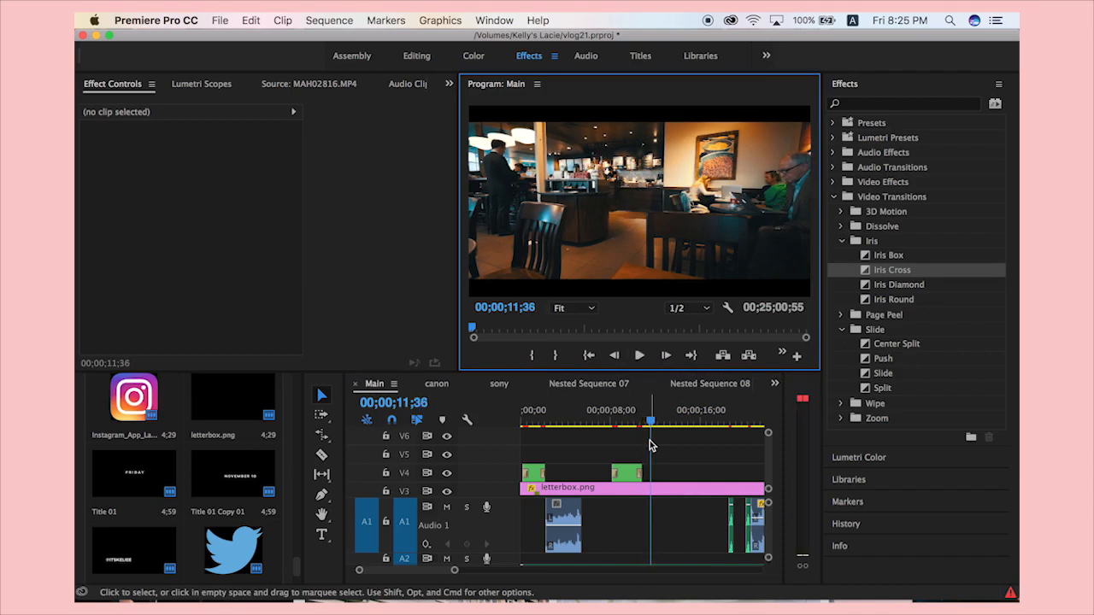
# Look over the whole Main timeline and check the frames up to 00;01;56;26, past the end of the footage.
pyautogui.press('-')
pyautogui.press('-')
pyautogui.press('-')
pyautogui.press('-')
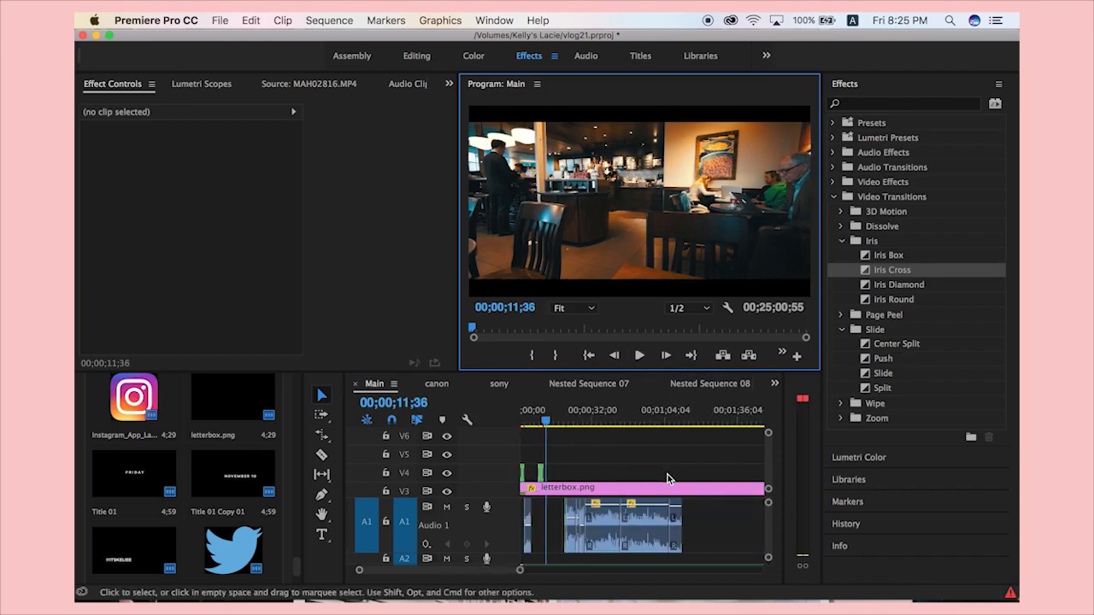
pyautogui.press('=')
pyautogui.press('=')
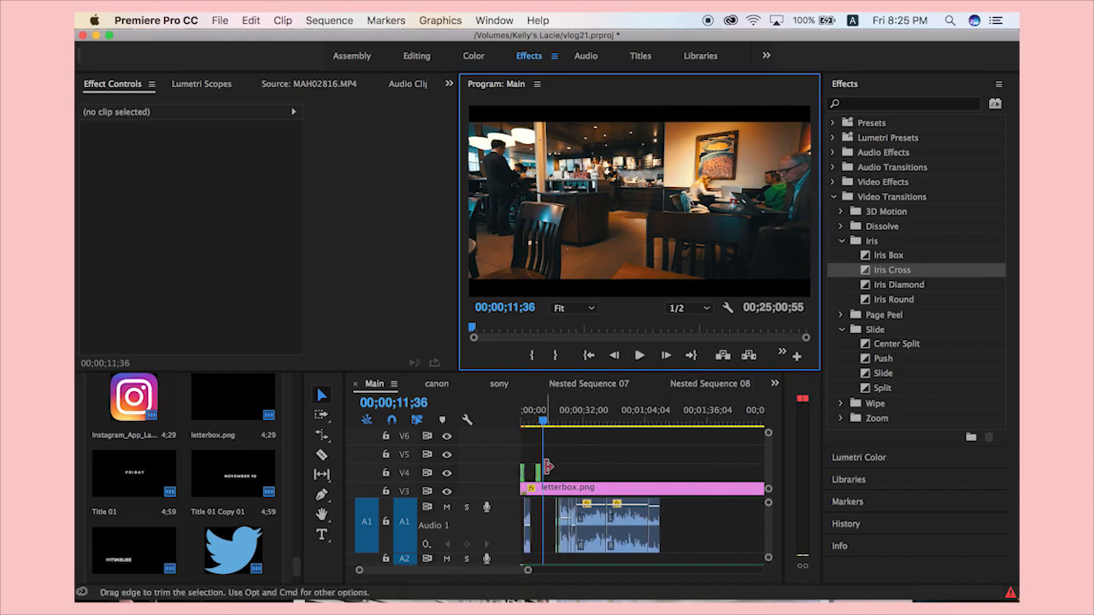
pyautogui.hscroll(2, 720, 476)
pyautogui.scroll(-1, 720, 476)
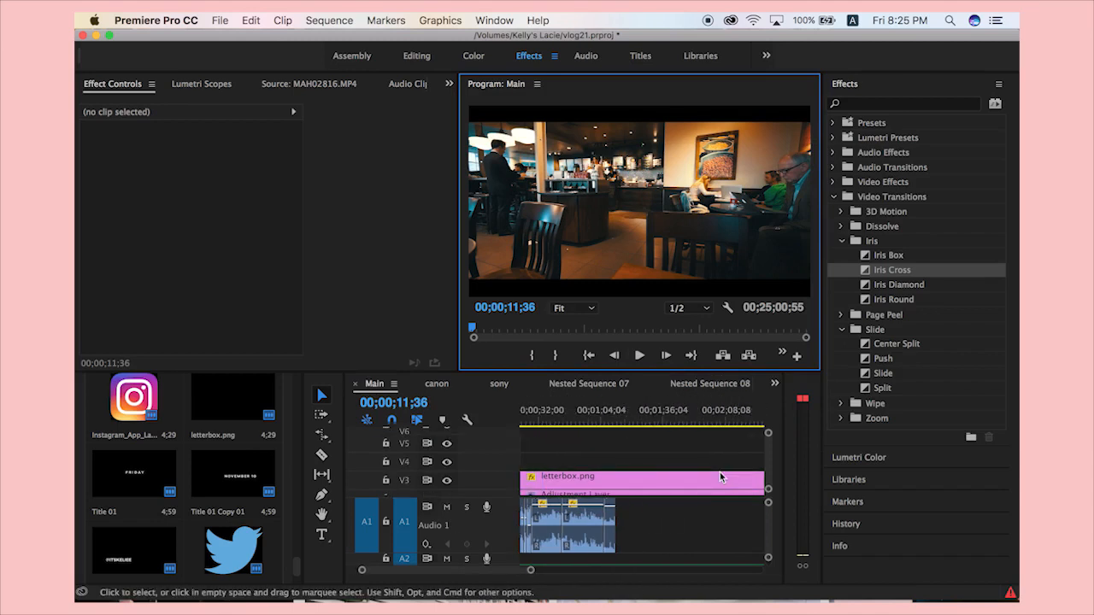
pyautogui.press('-')
pyautogui.press('-')
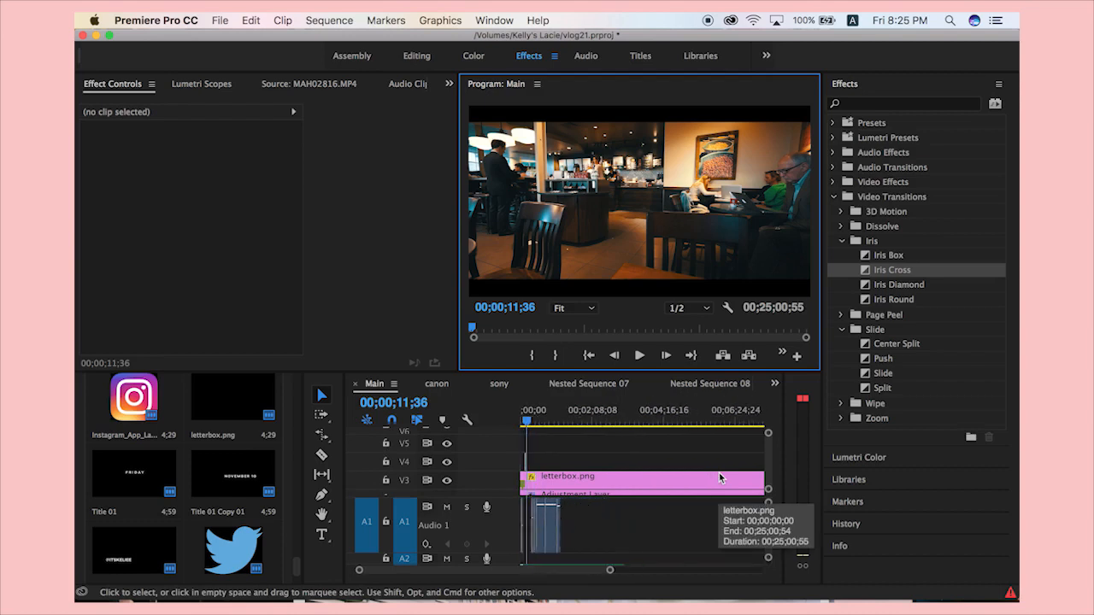
pyautogui.click(566, 423)
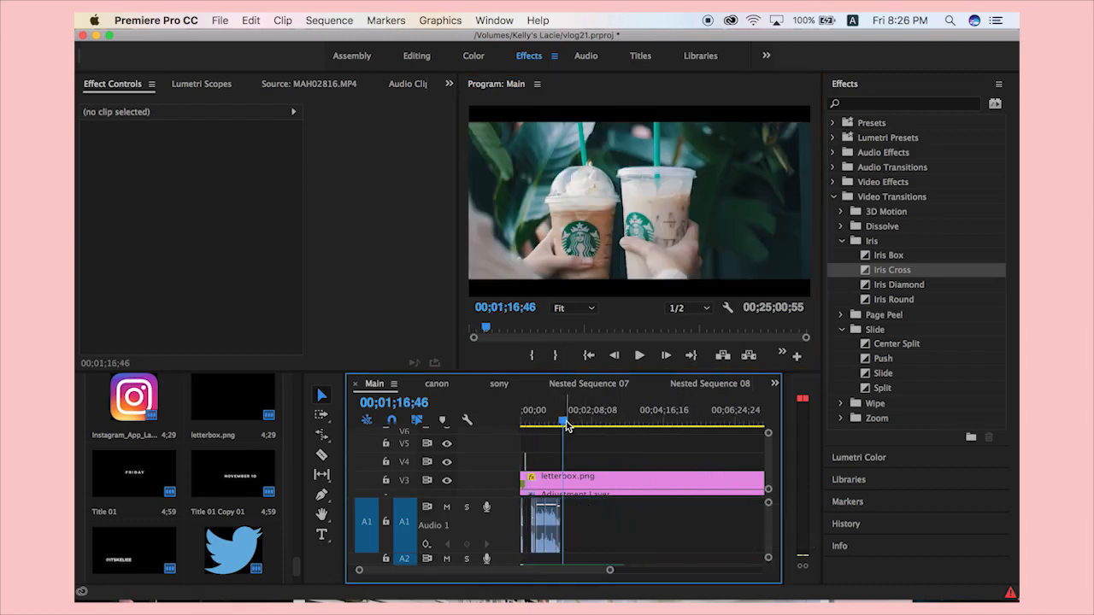
pyautogui.moveTo(566, 425); pyautogui.dragTo(585, 423)
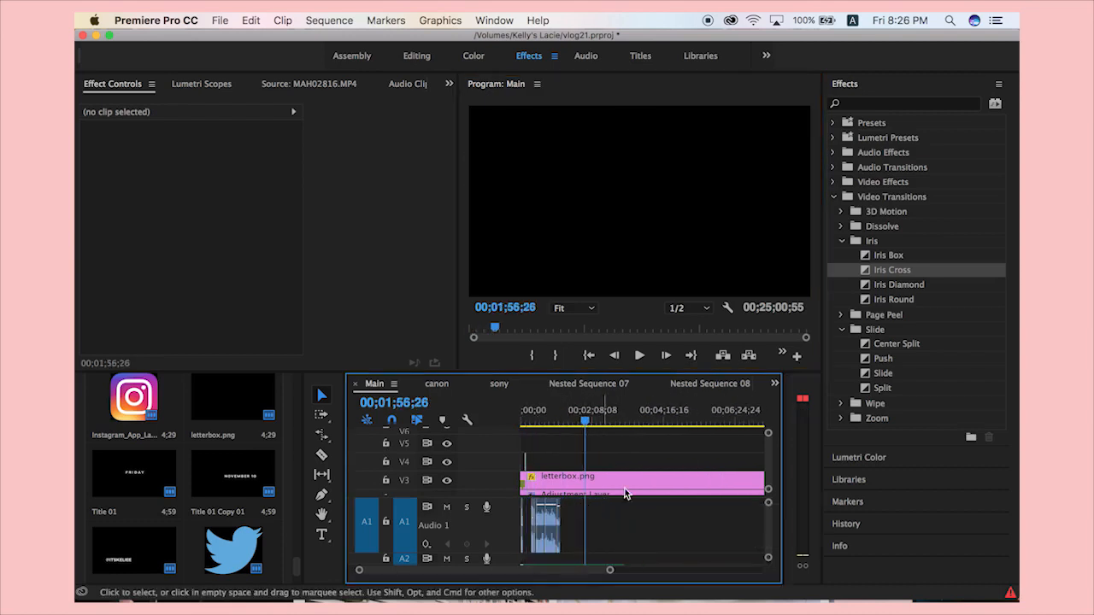
# Inspect the music clip and its volume keyframes on A3, and return the playhead to 00;00;01;16 near the sequence start.
pyautogui.scroll(-2, 637, 506)
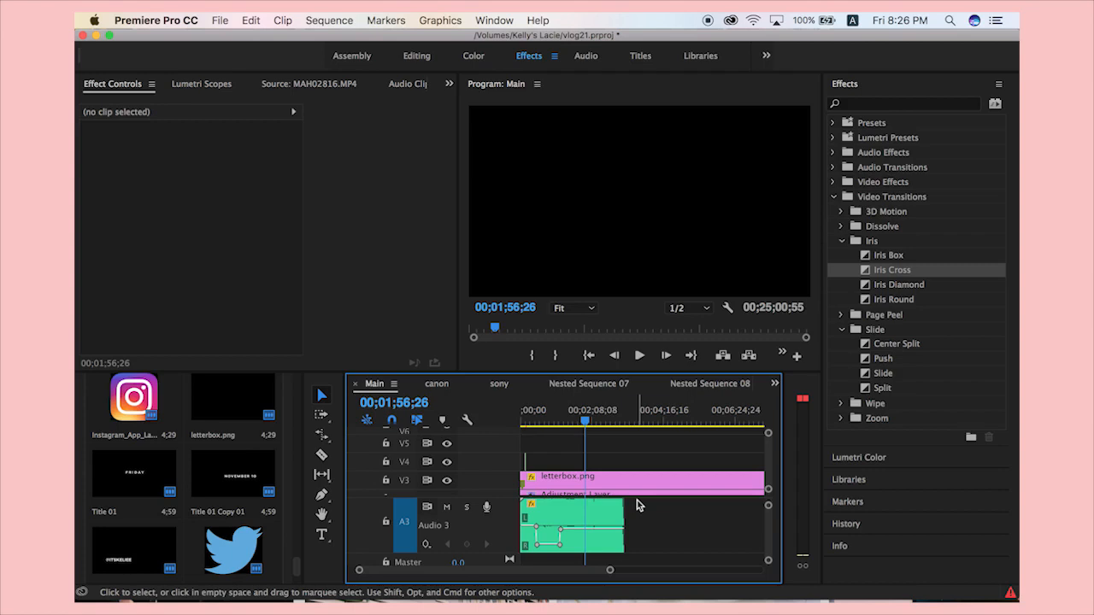
pyautogui.click(537, 419)
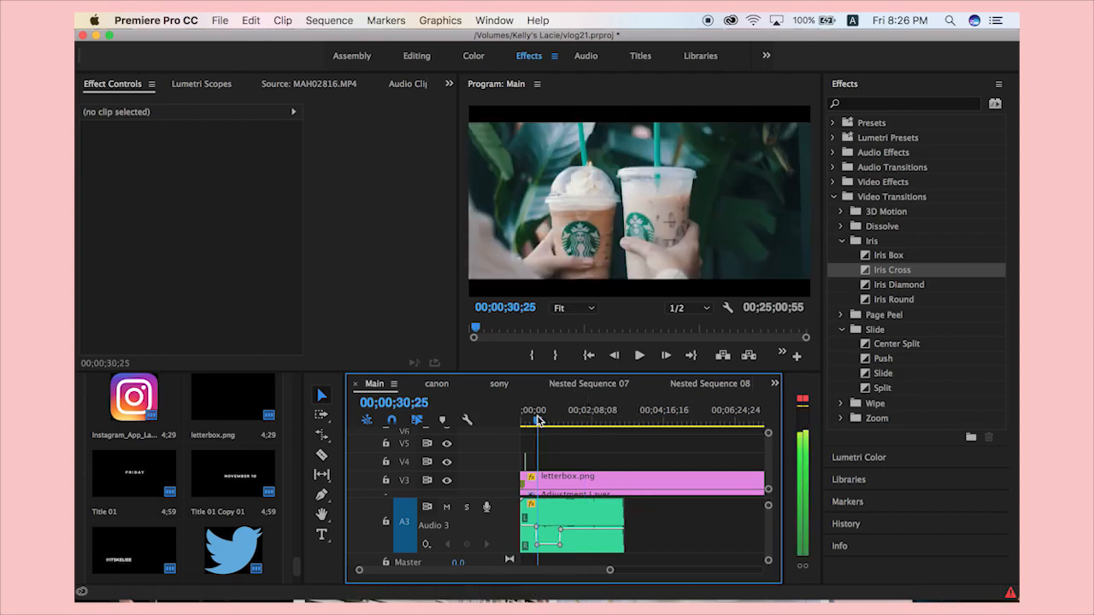
pyautogui.scroll(3, 541, 449)
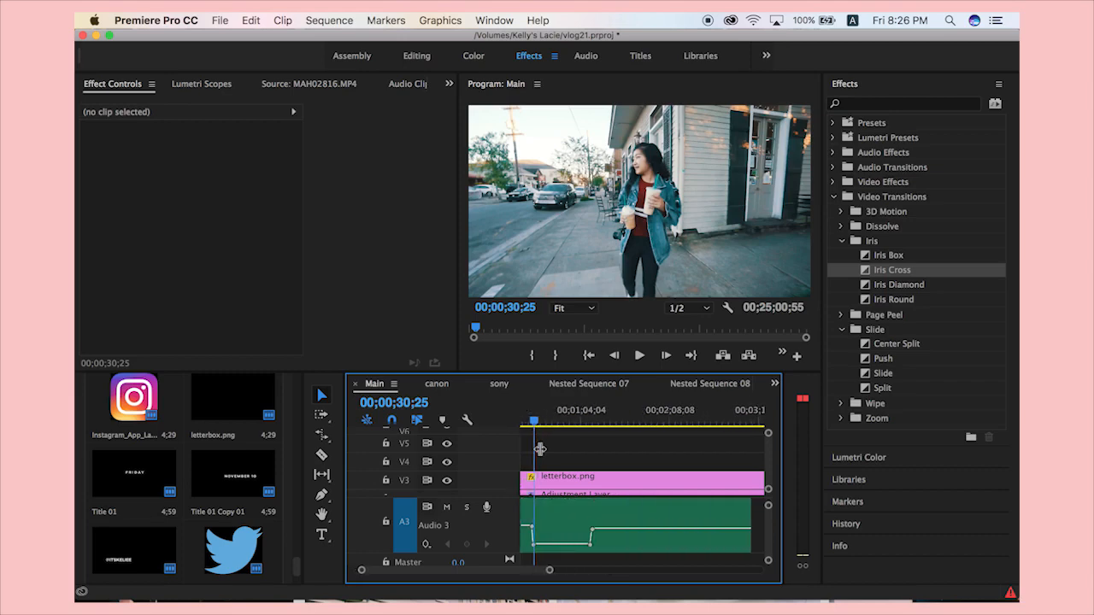
pyautogui.scroll(2, 540, 450)
pyautogui.moveTo(573, 425); pyautogui.dragTo(524, 429)
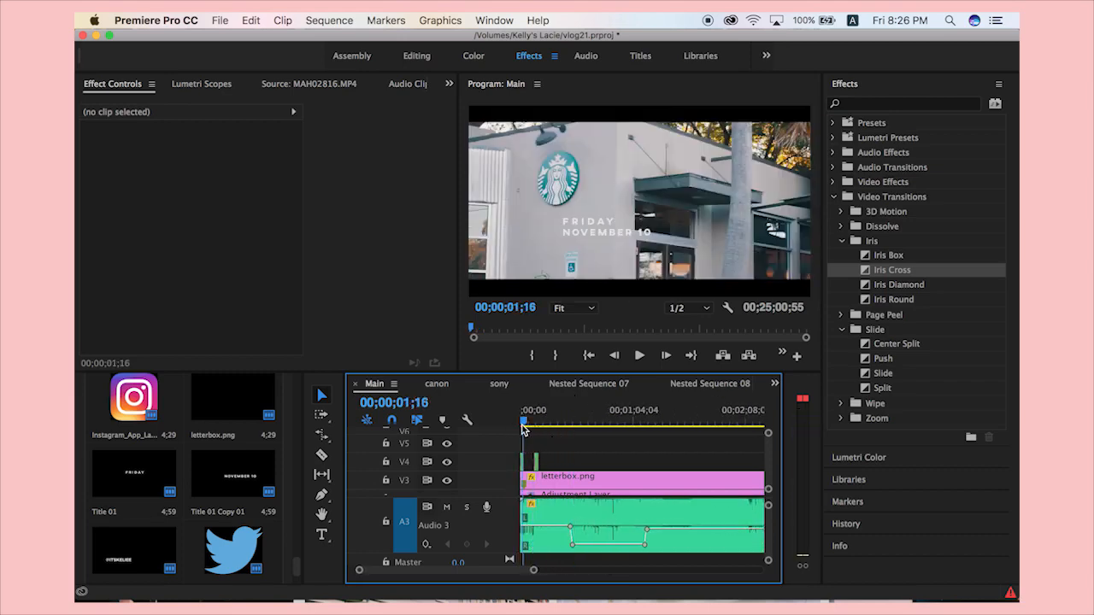